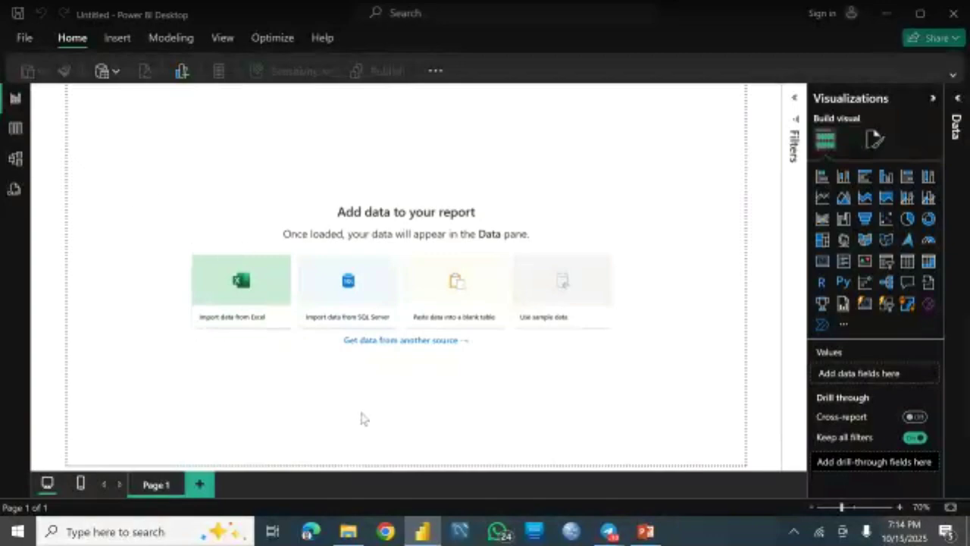
Open the Rokibat Financial Dashboard image from the training folder to examine its layout, and return to the blank Power BI report
left_click(348, 531)
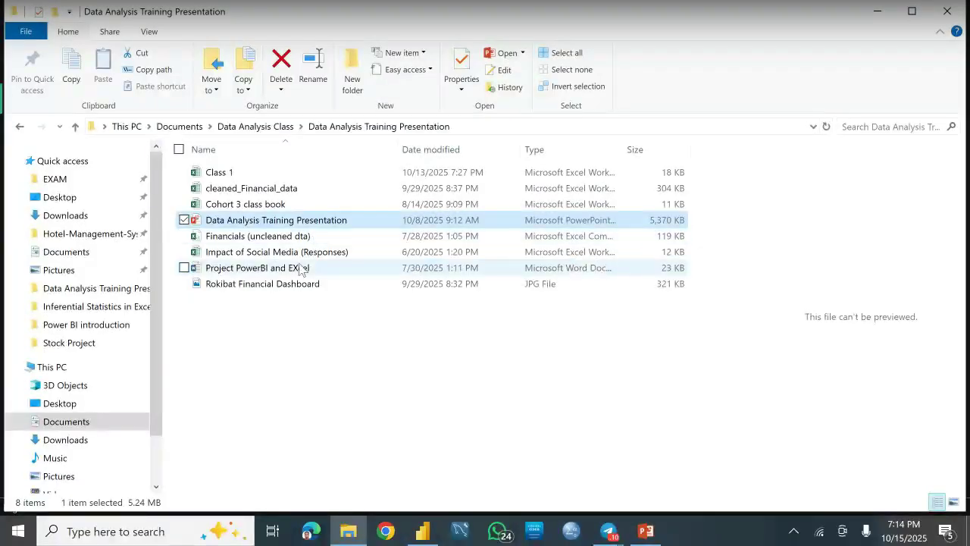
left_click(264, 286)
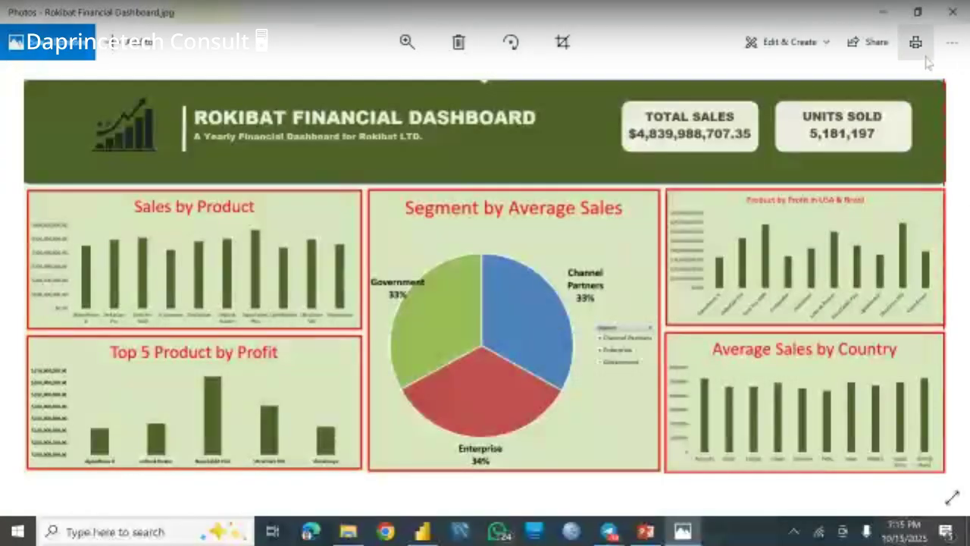
left_click(883, 12)
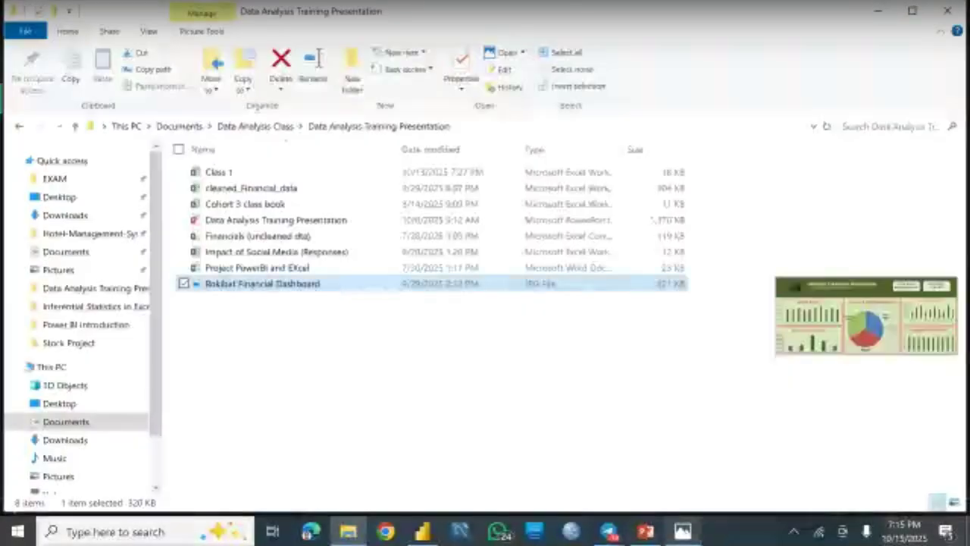
left_click(426, 535)
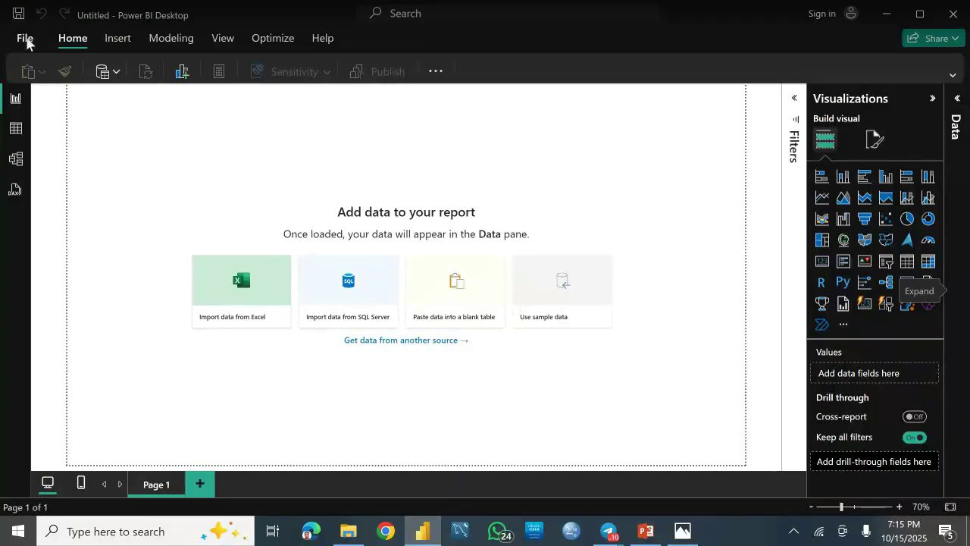
Start importing an Excel workbook and browse to the Data Analysis Training Presentation folder inside Data Analysis Class
left_click(25, 40)
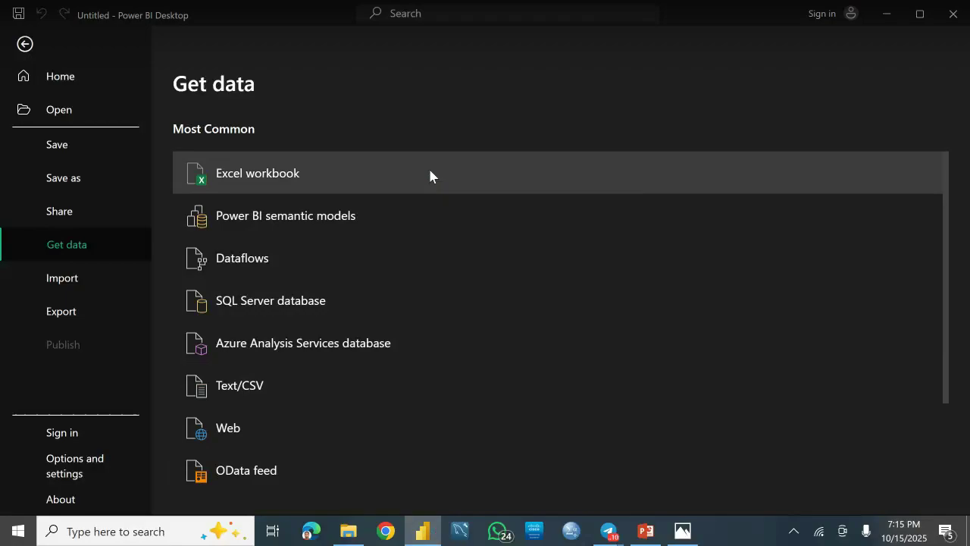
left_click(429, 176)
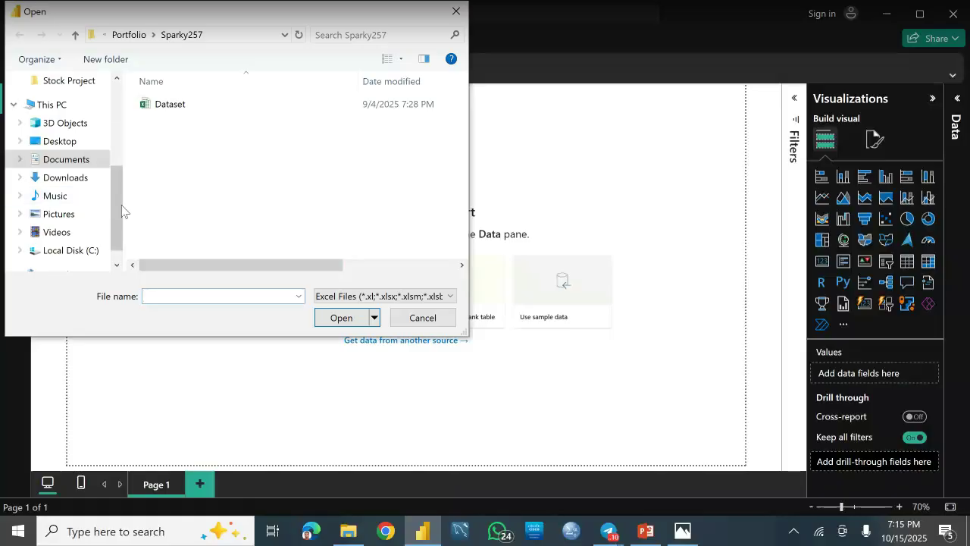
left_click(125, 35)
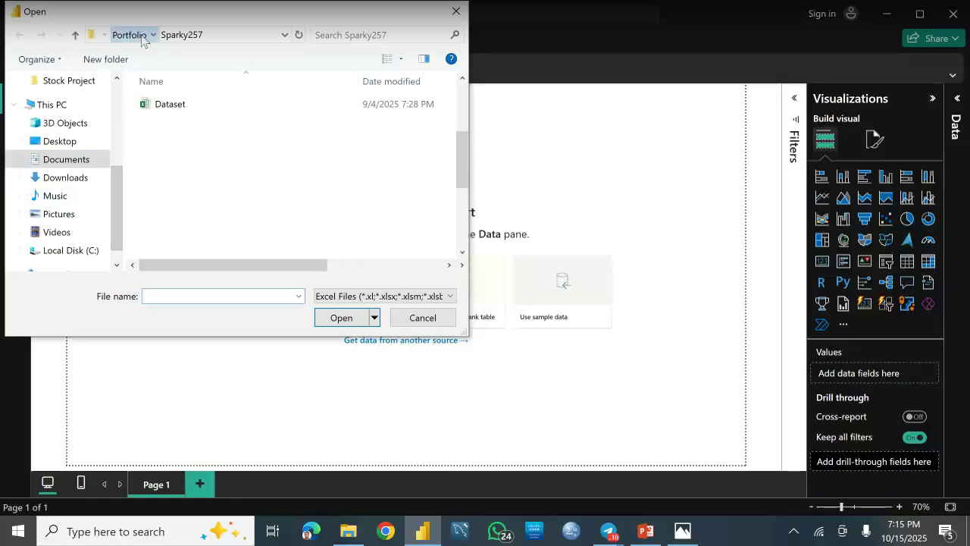
left_click(121, 35)
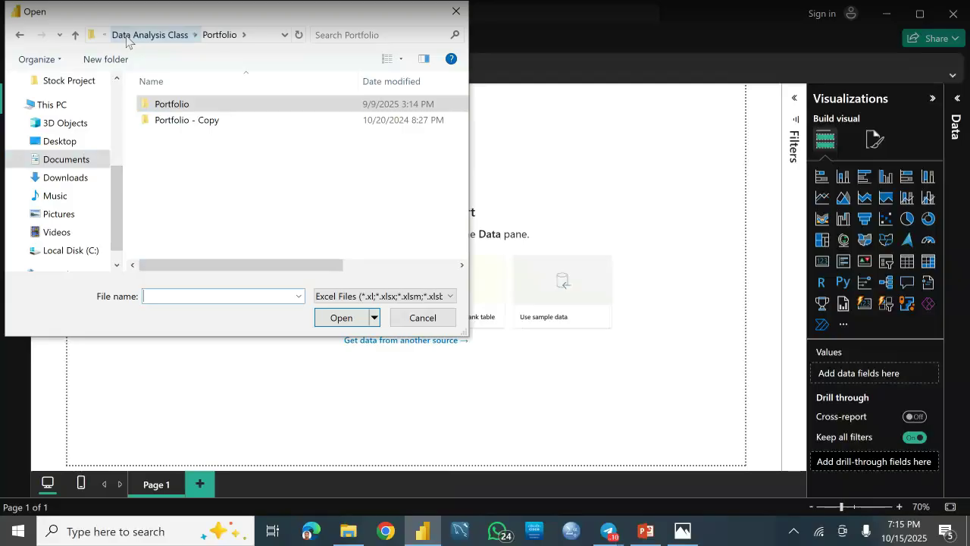
left_click(123, 36)
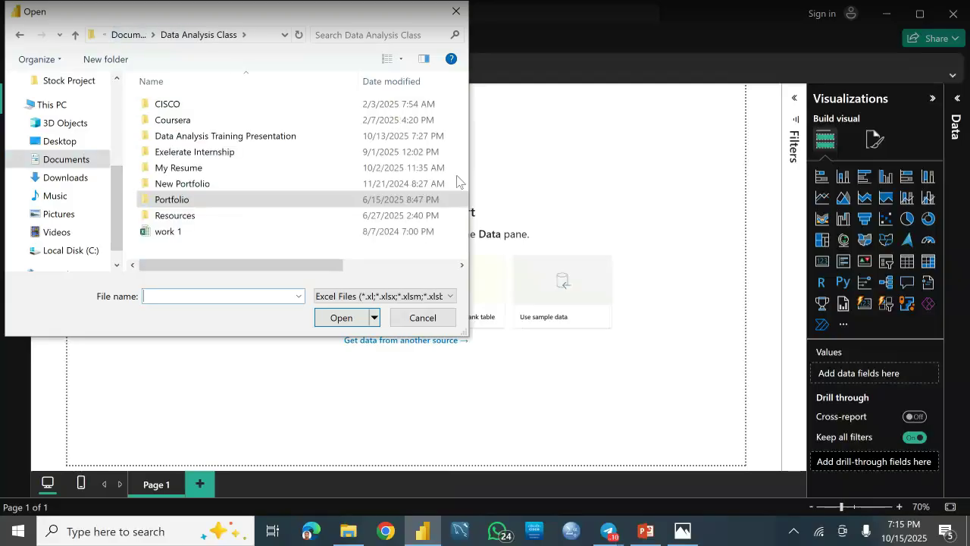
left_click(236, 139)
double_click(236, 141)
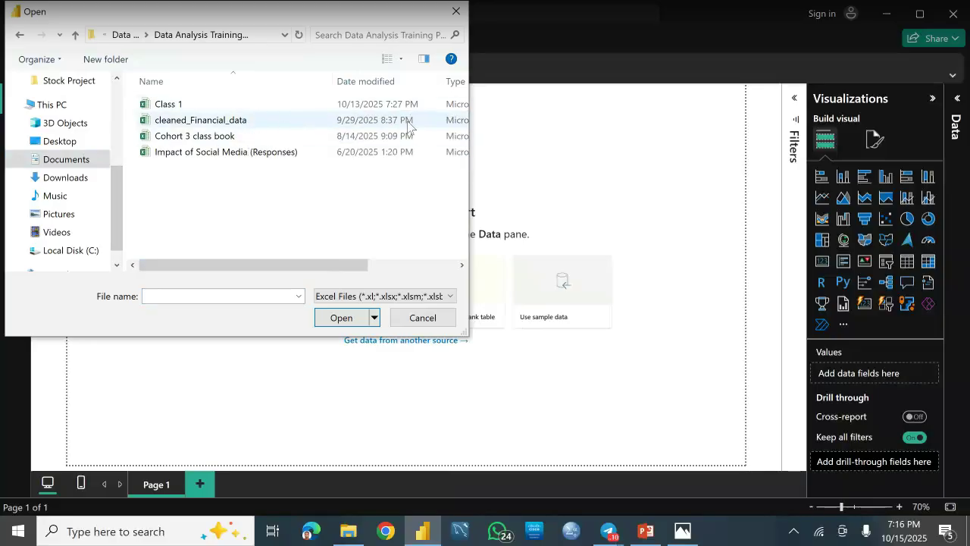
Open the cleaned_Financial_data workbook and bring its Financial_datasets table into Power Query Editor for transformation
left_click(270, 121)
left_click(348, 321)
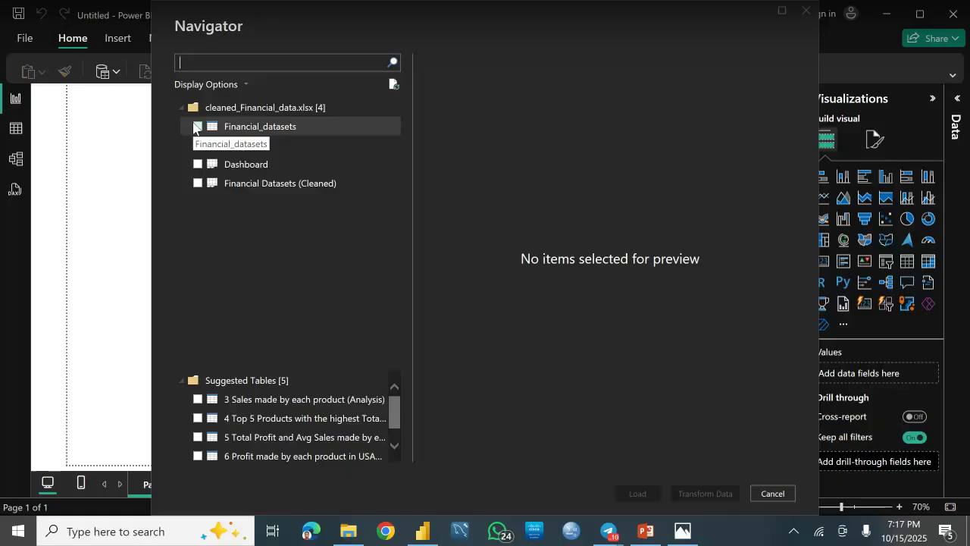
left_click(196, 127)
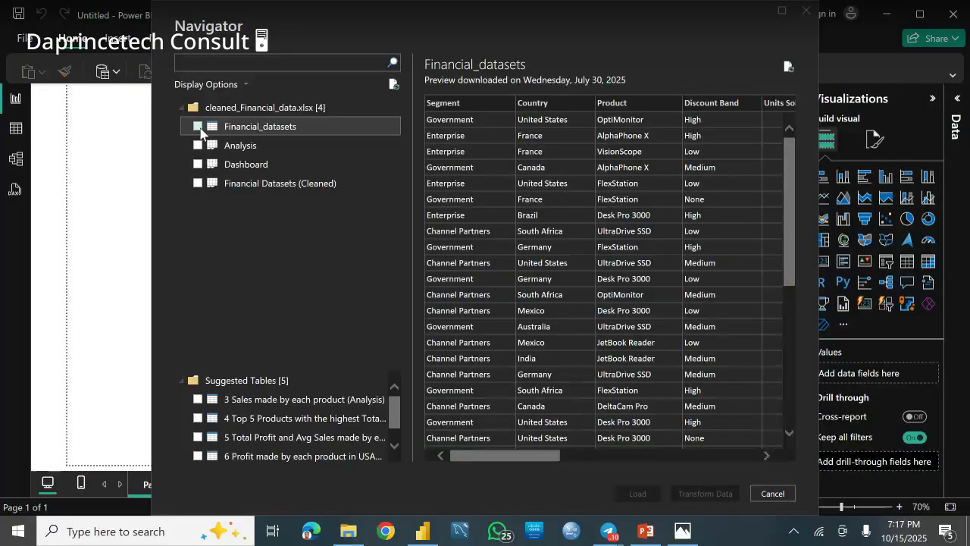
left_click(199, 128)
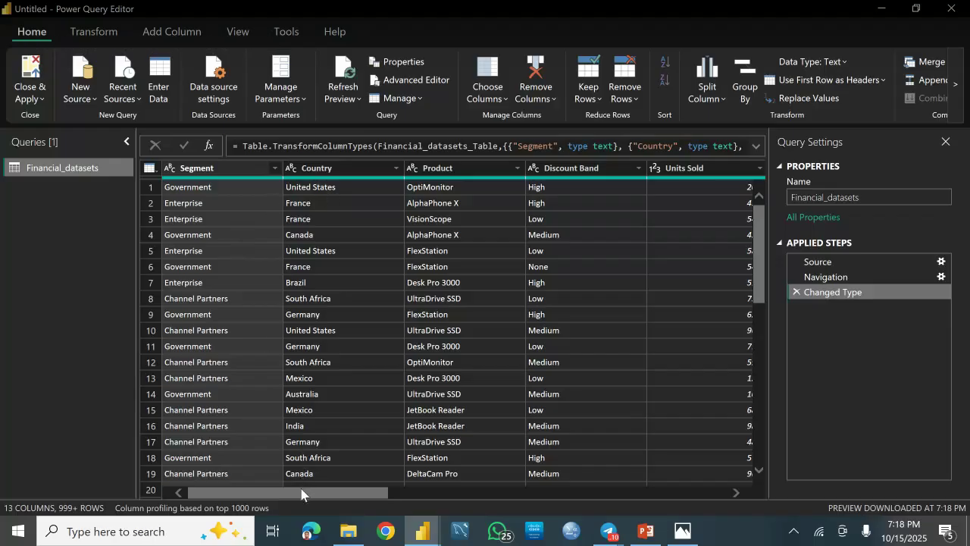
Examine the columns and rows of the Financial_datasets table, from Segment through Date
left_click_drag(301, 498, 692, 503)
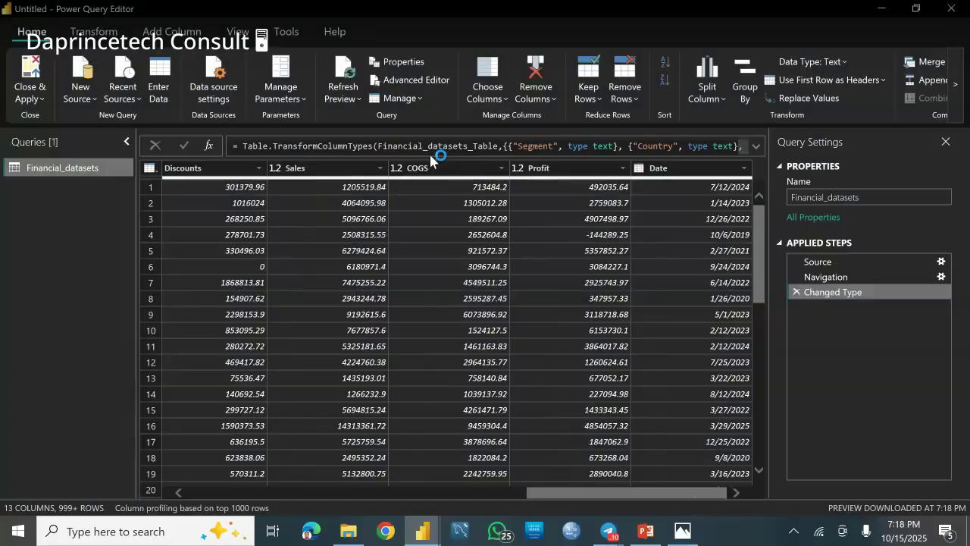
scroll(427, 146, "right", 5)
left_click(419, 145)
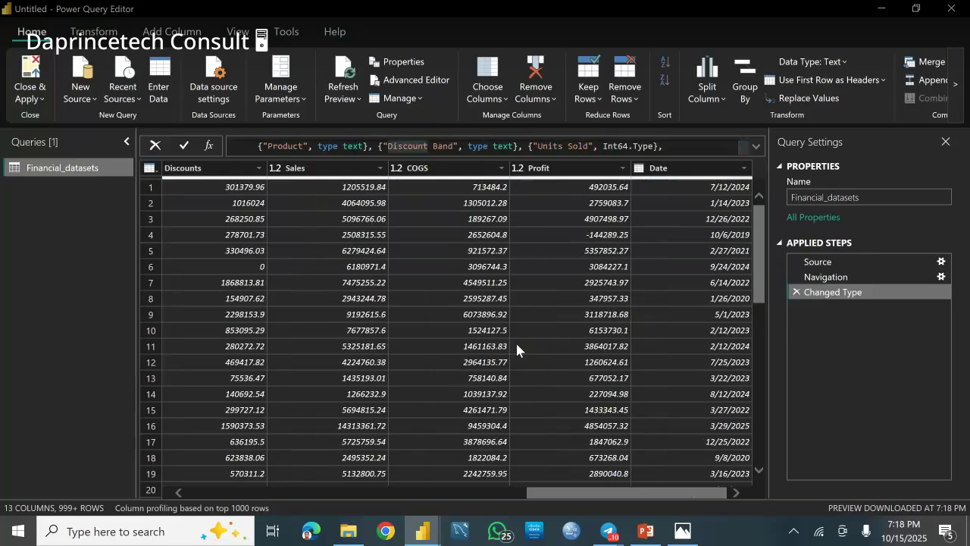
key("Escape")
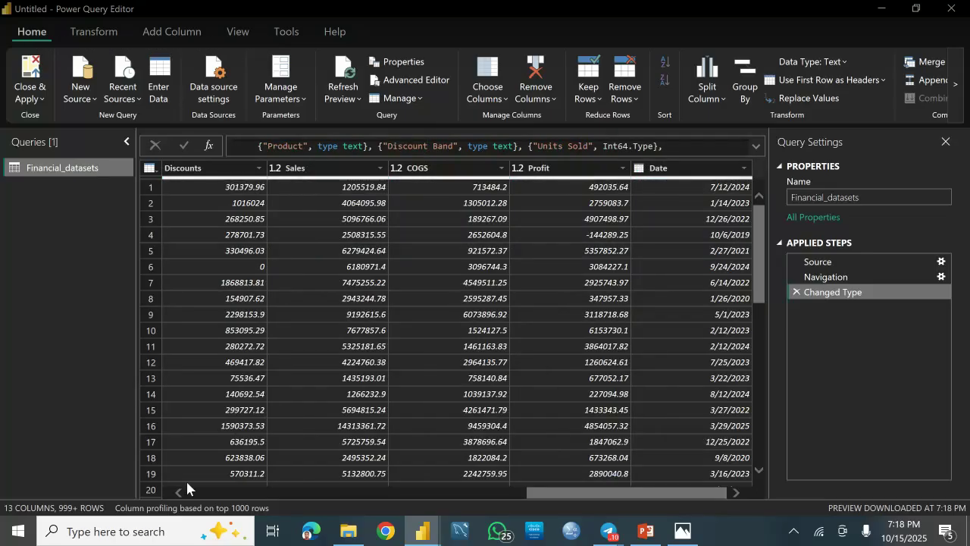
left_click(455, 299)
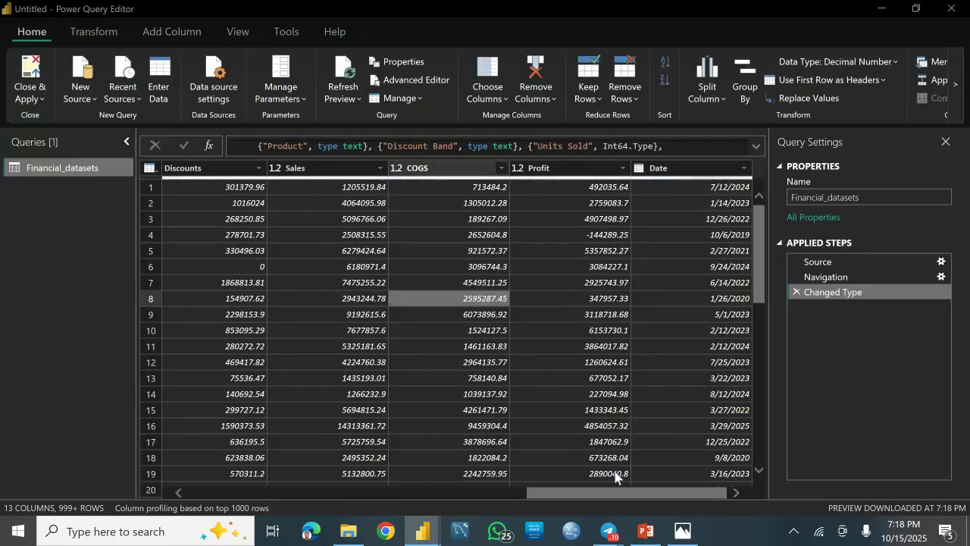
left_click_drag(550, 493, 162, 466)
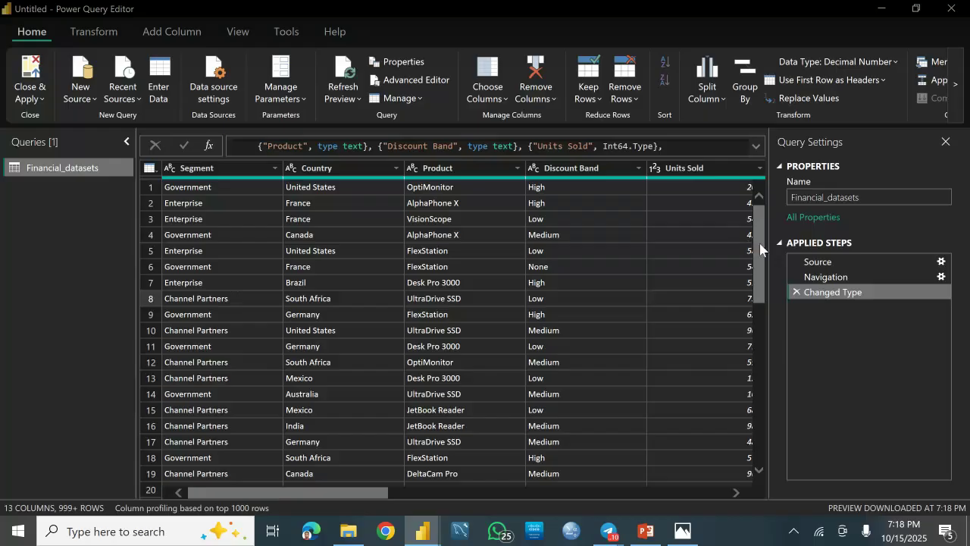
left_click_drag(762, 254, 770, 434)
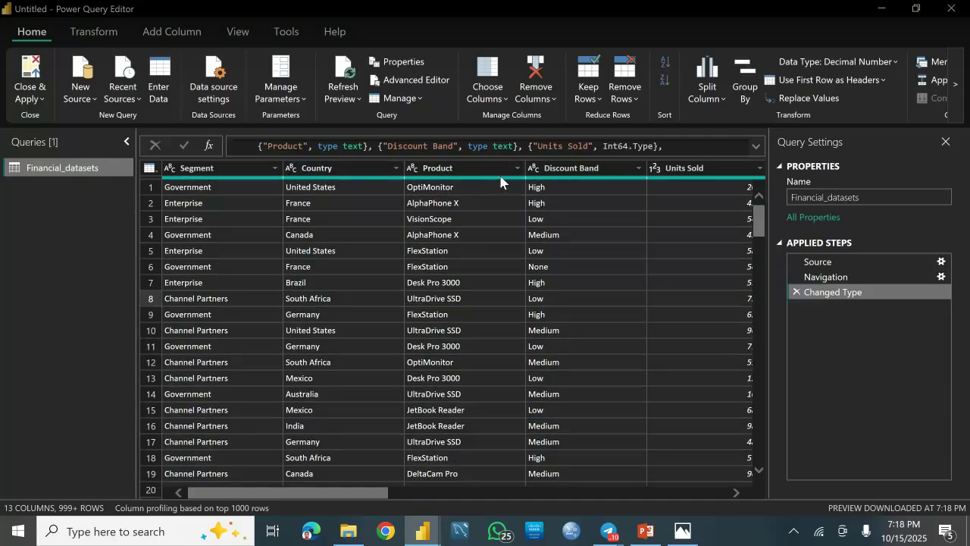
Check the assigned data types of the columns, including Discount Band, Units Sold, Manufacturing Price, Sale Price and Date
left_click(574, 170)
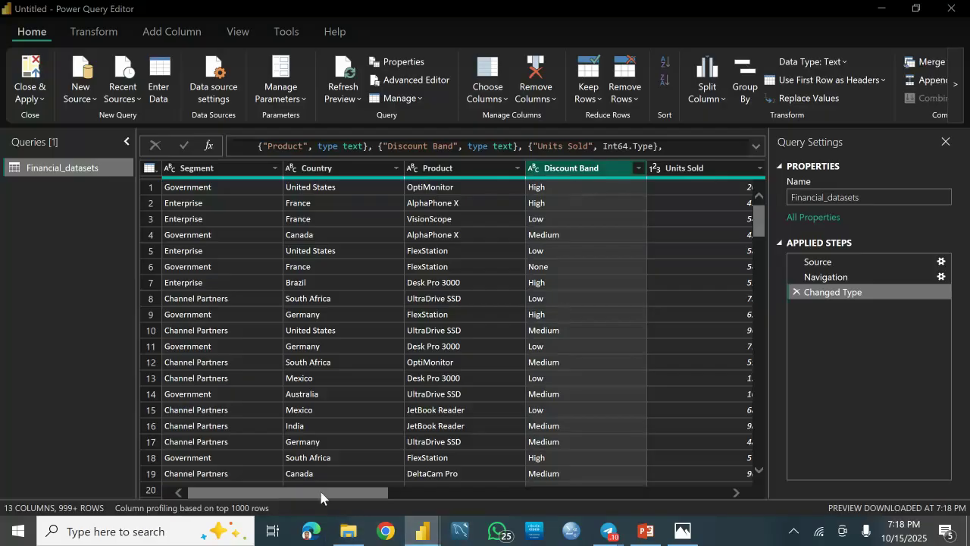
left_click_drag(316, 496, 383, 501)
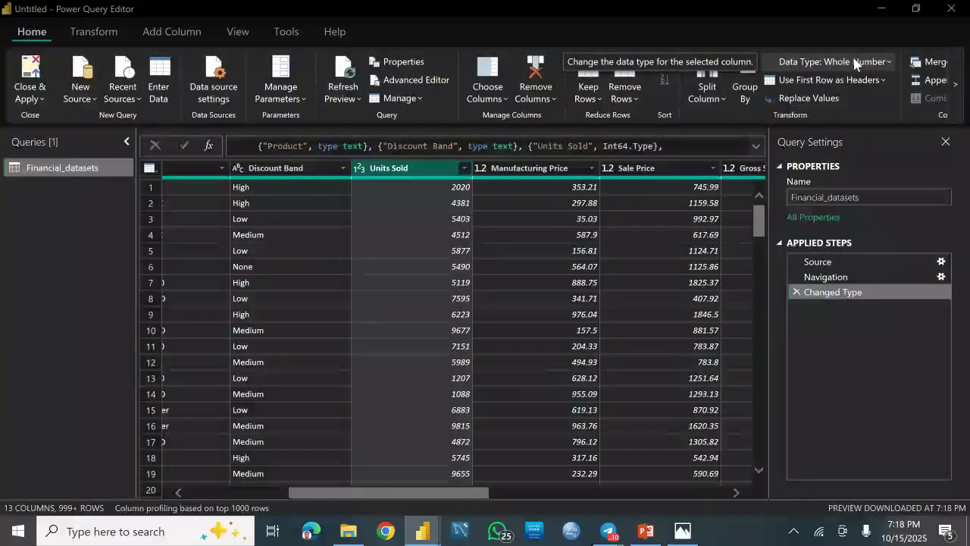
left_click(543, 171)
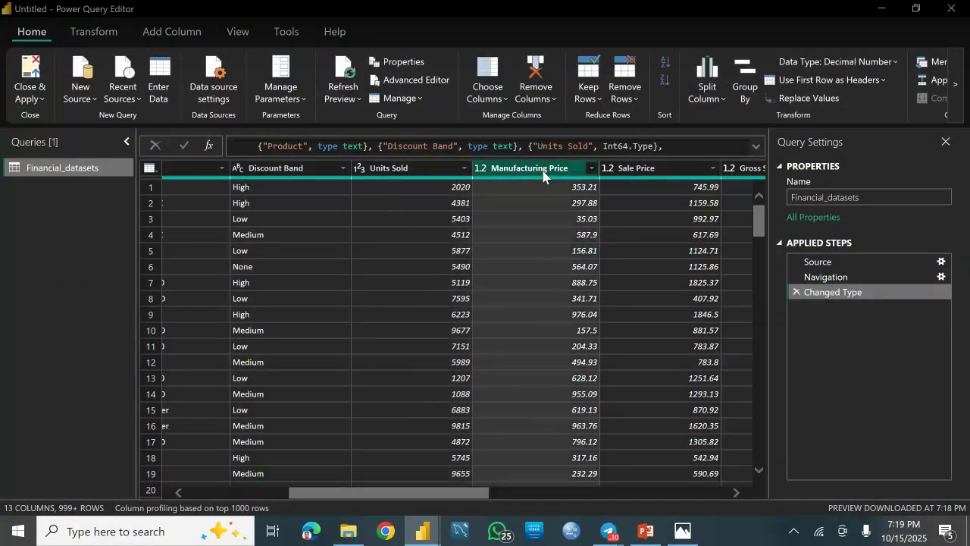
left_click(674, 170)
left_click(879, 63)
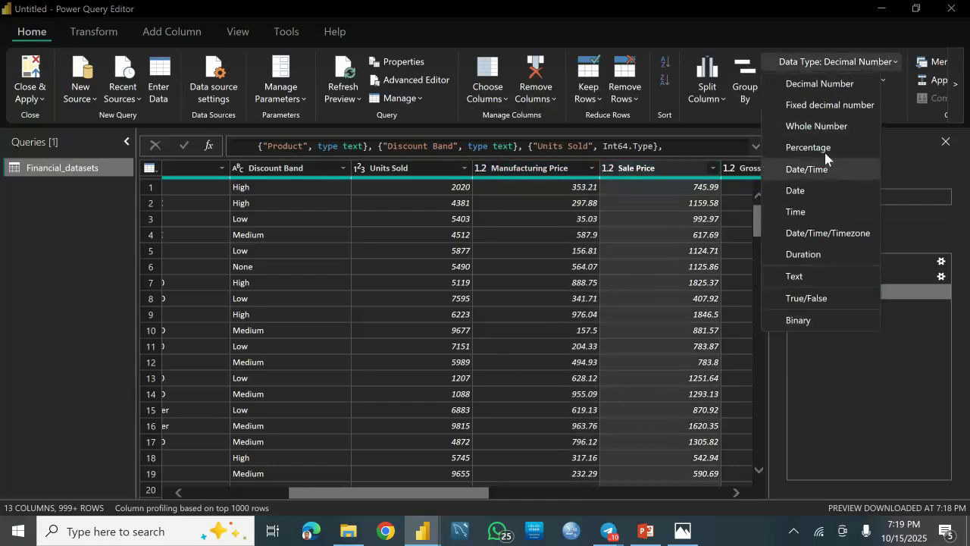
left_click(614, 194)
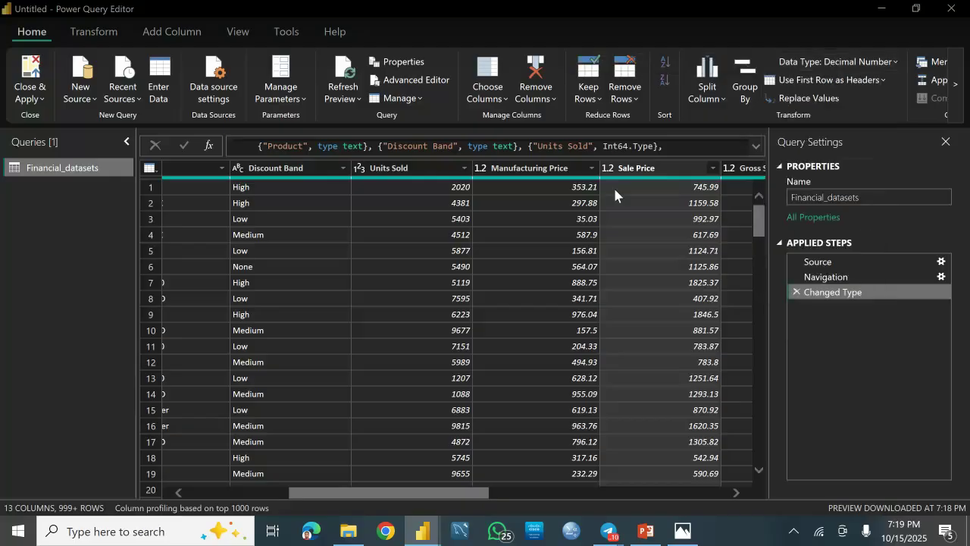
left_click(654, 218)
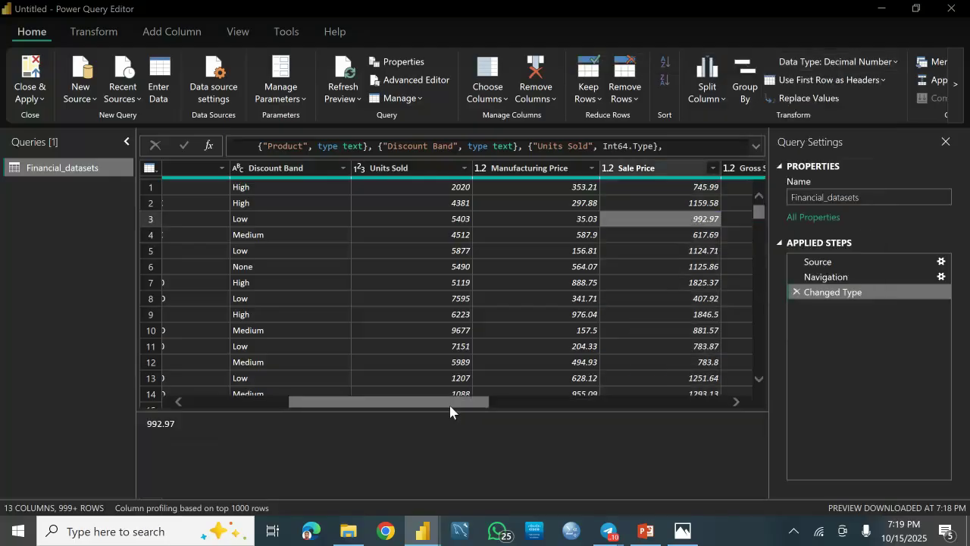
left_click_drag(474, 404, 612, 410)
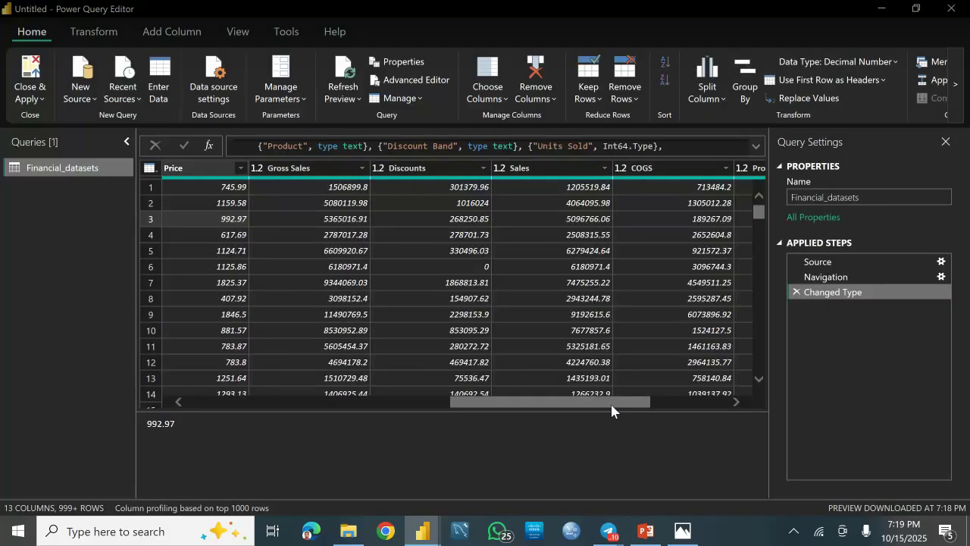
left_click_drag(612, 406, 715, 400)
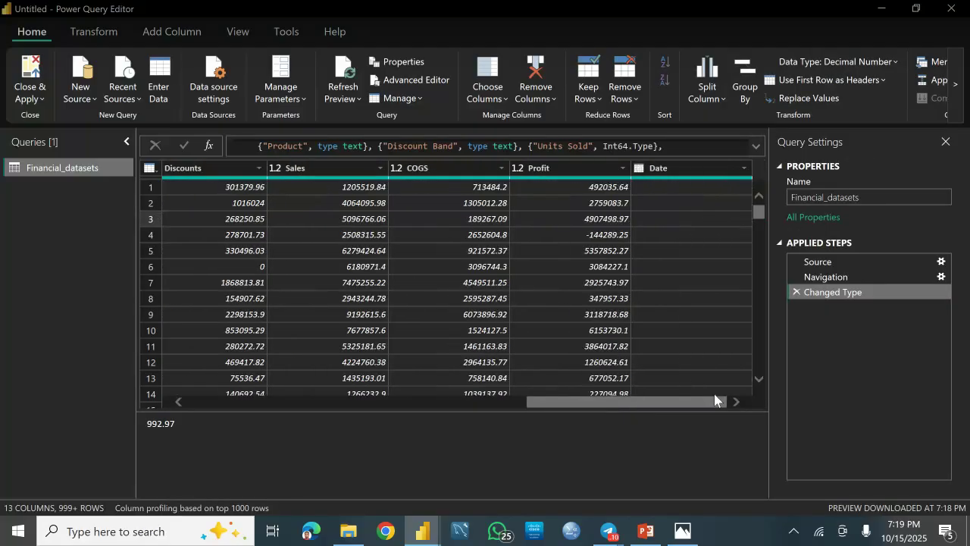
left_click(670, 169)
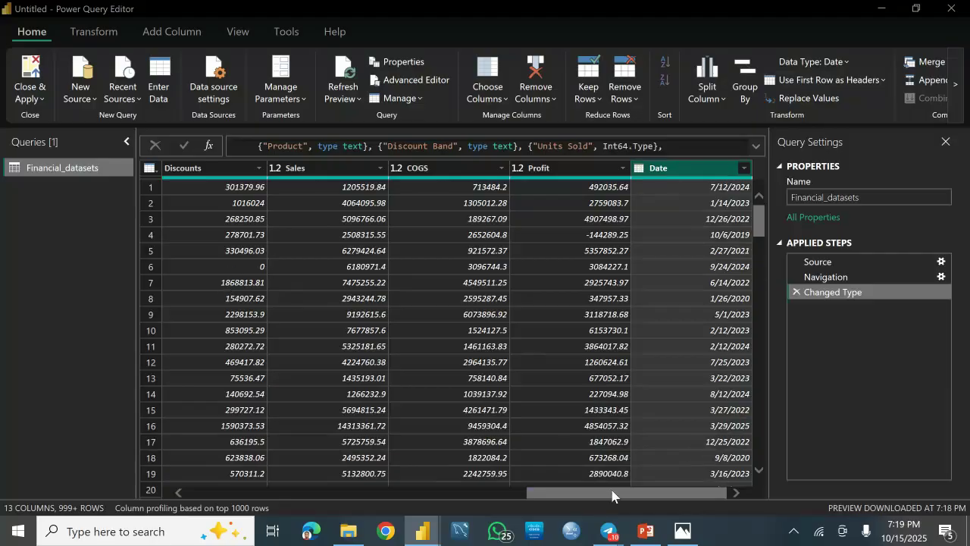
Move the Date column to the front of the table, before Segment
left_click_drag(613, 495, 175, 494)
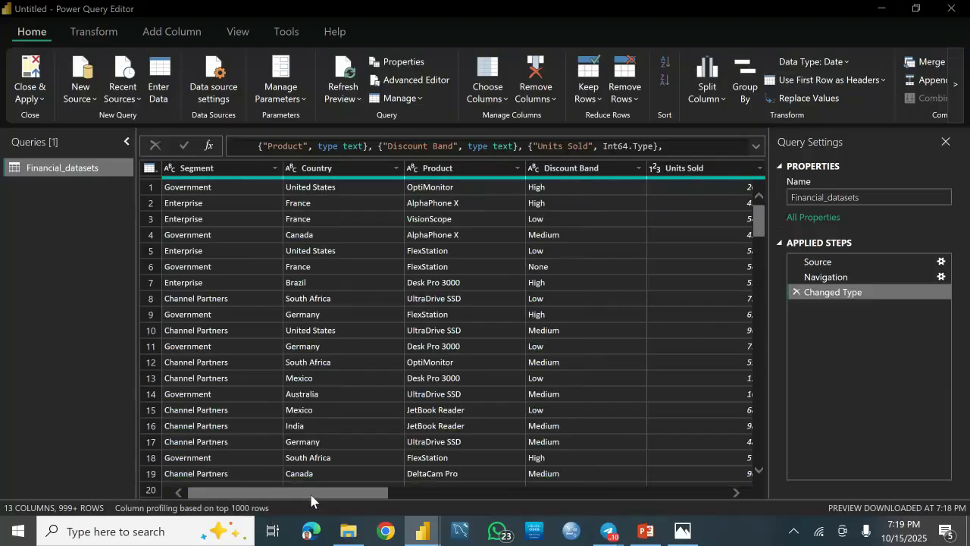
left_click_drag(311, 492, 722, 493)
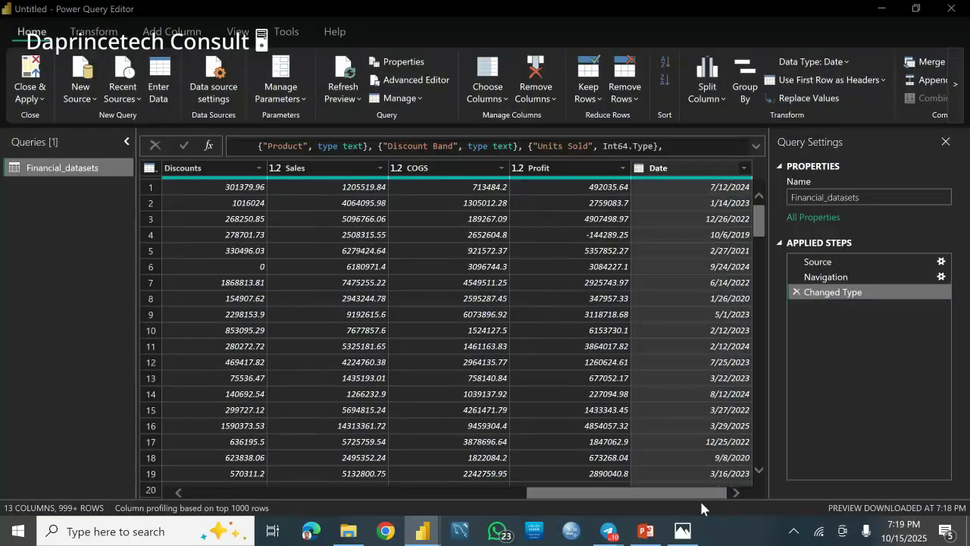
left_click_drag(536, 495, 178, 486)
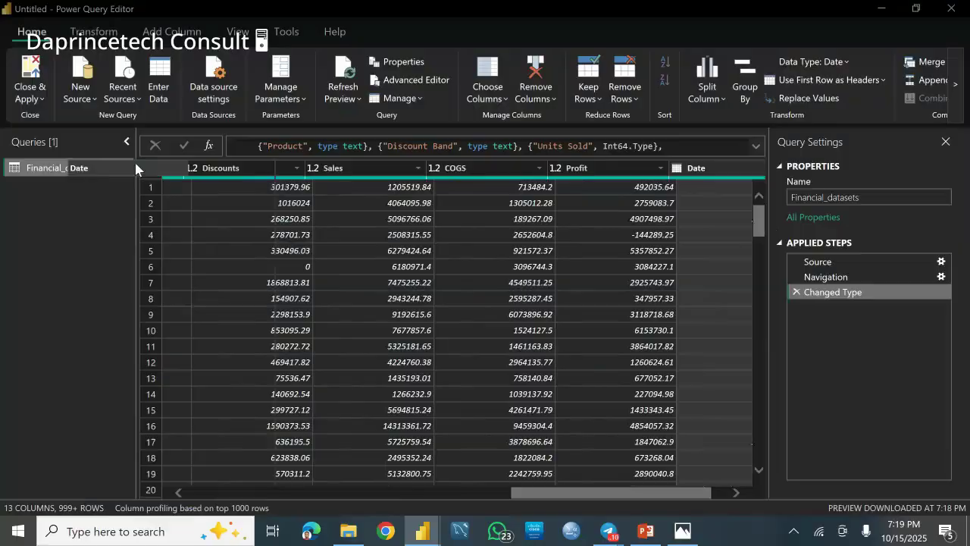
scroll(137, 188, "left", 5)
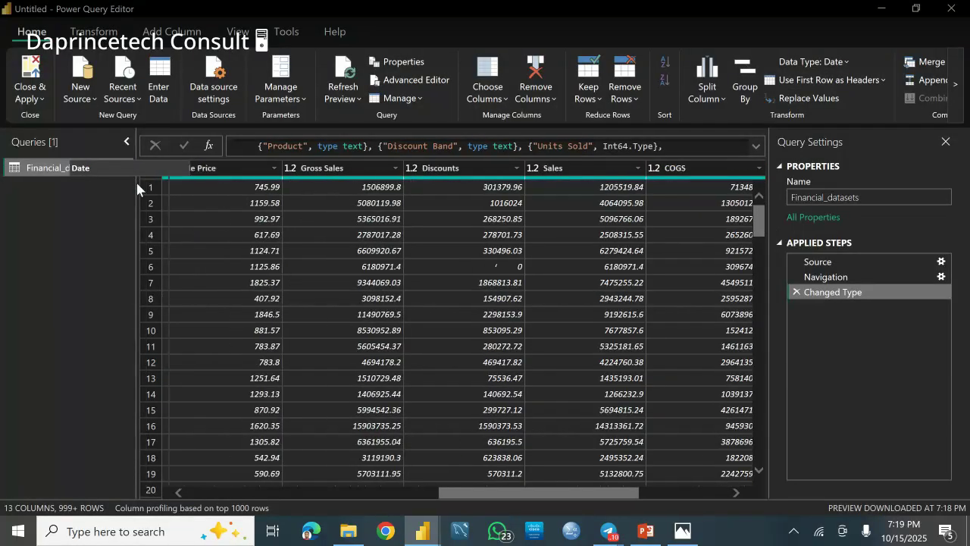
left_click_drag(137, 188, 179, 168)
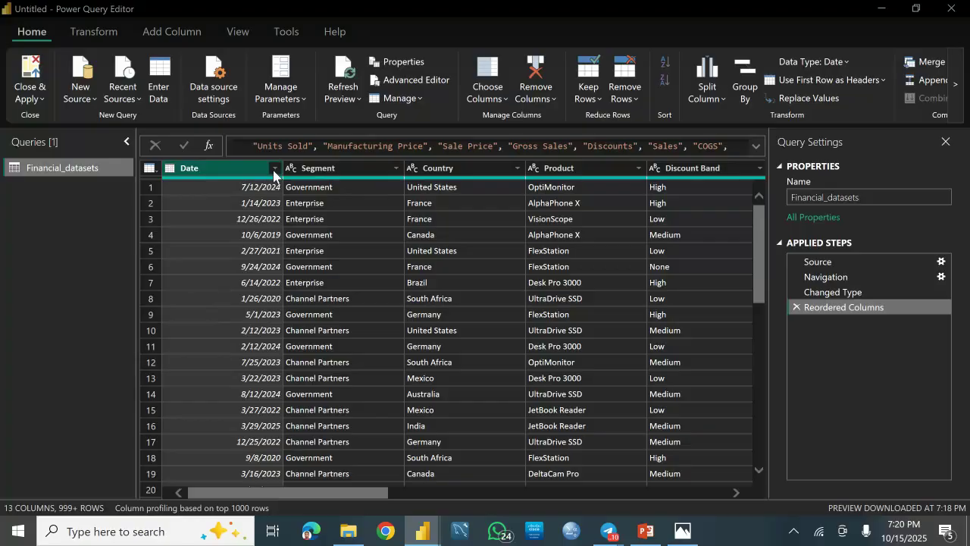
Inspect the sort and filter options of the Date column and leave them without applying anything
left_click(274, 169)
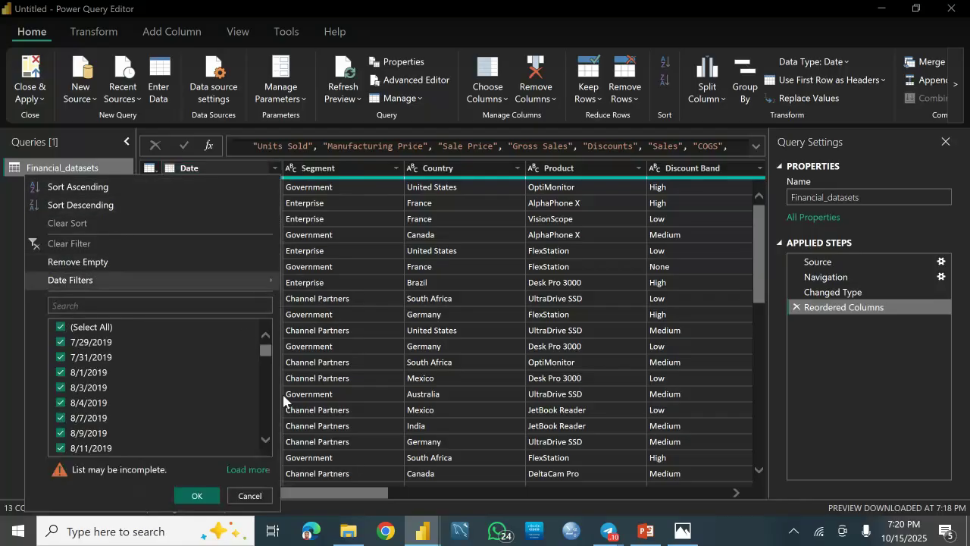
left_click(340, 275)
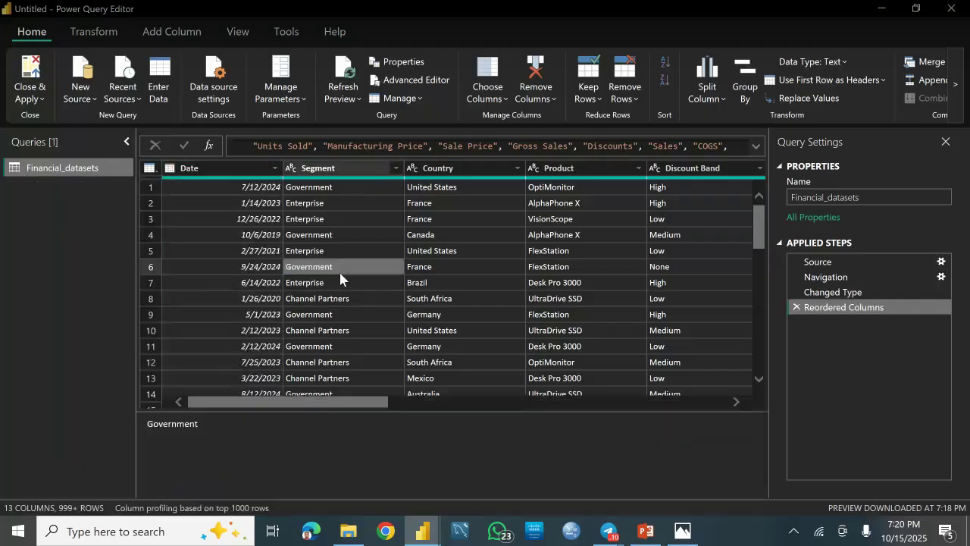
Open a custom row filter for the Date column and look at its Advanced mode before returning to Basic
left_click(276, 168)
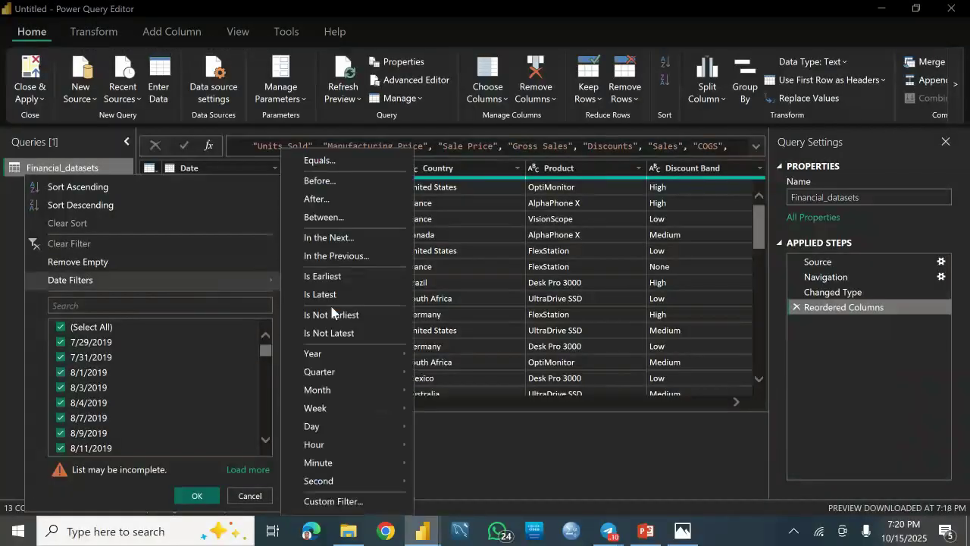
mouse_move(260, 279)
mouse_move(367, 357)
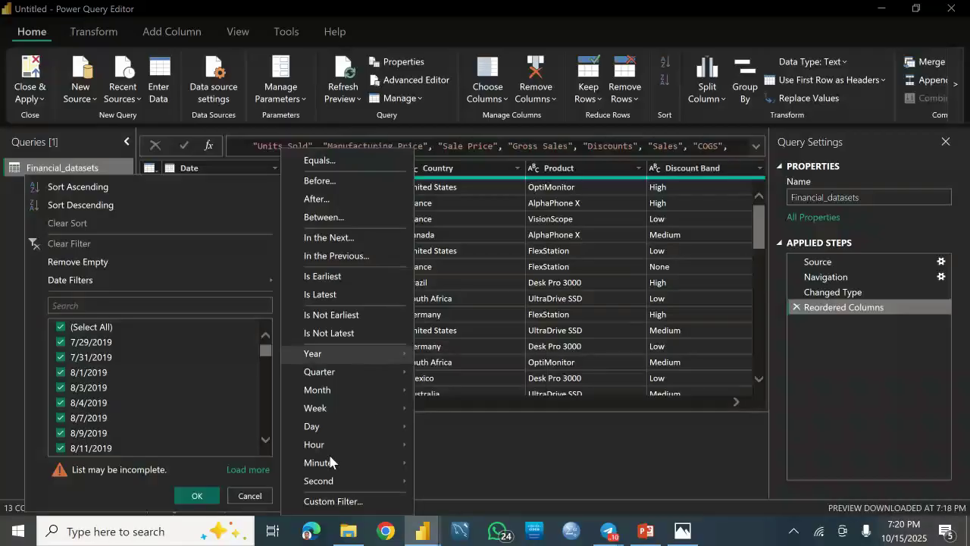
left_click(320, 500)
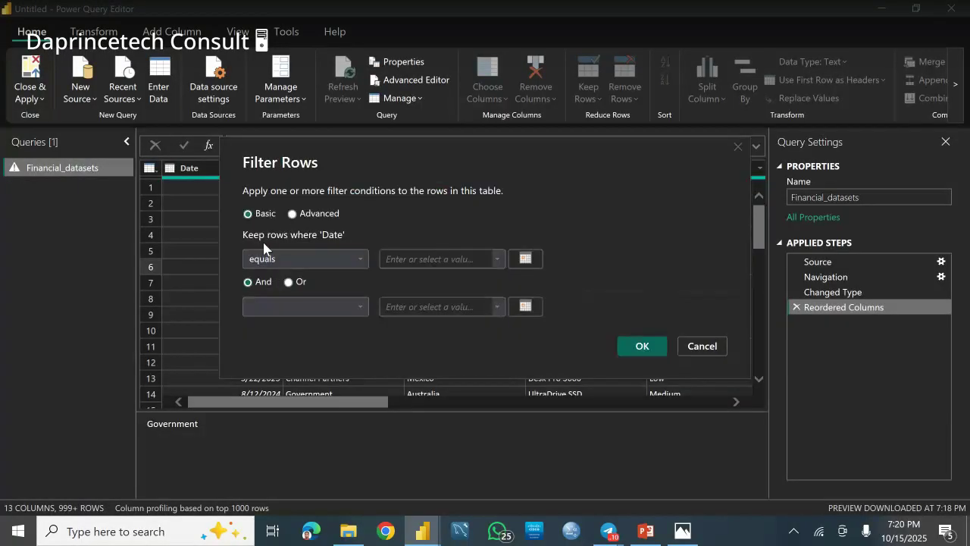
left_click(292, 215)
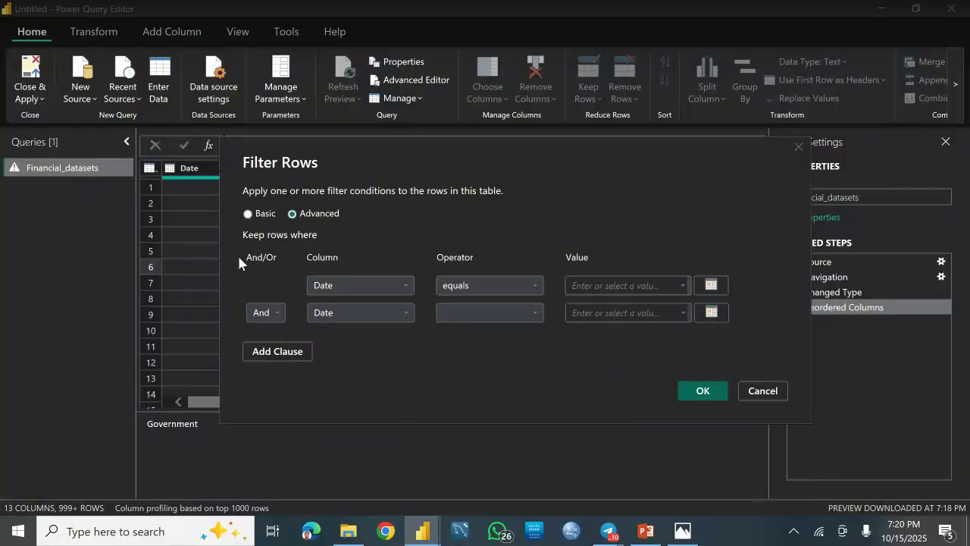
left_click(249, 214)
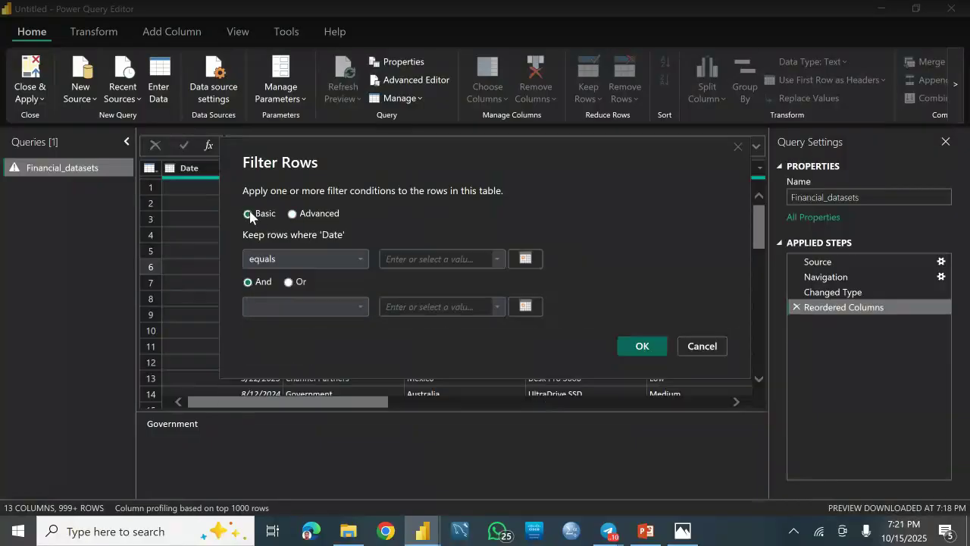
Set the first Date filter condition to equals 1/7/2022
left_click(296, 260)
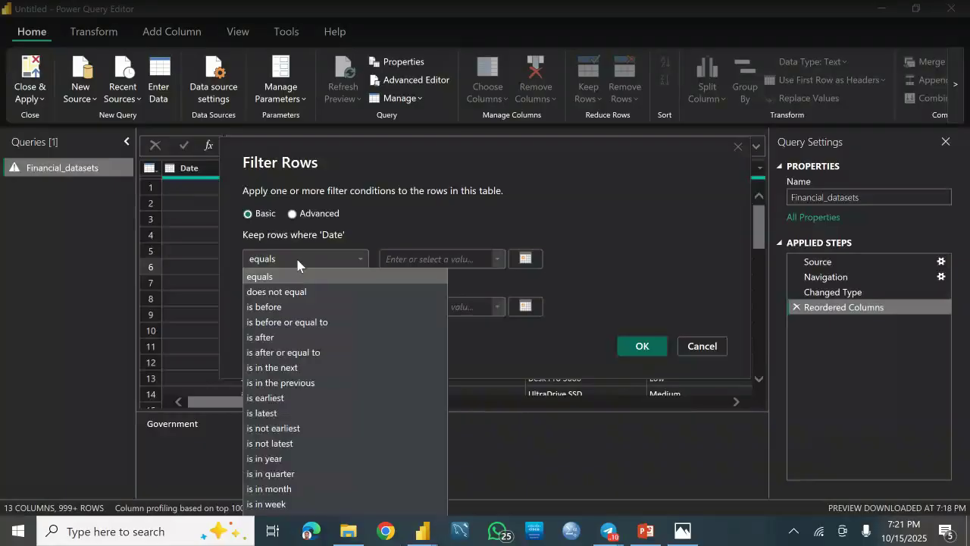
left_click(296, 261)
left_click(485, 261)
left_click(497, 259)
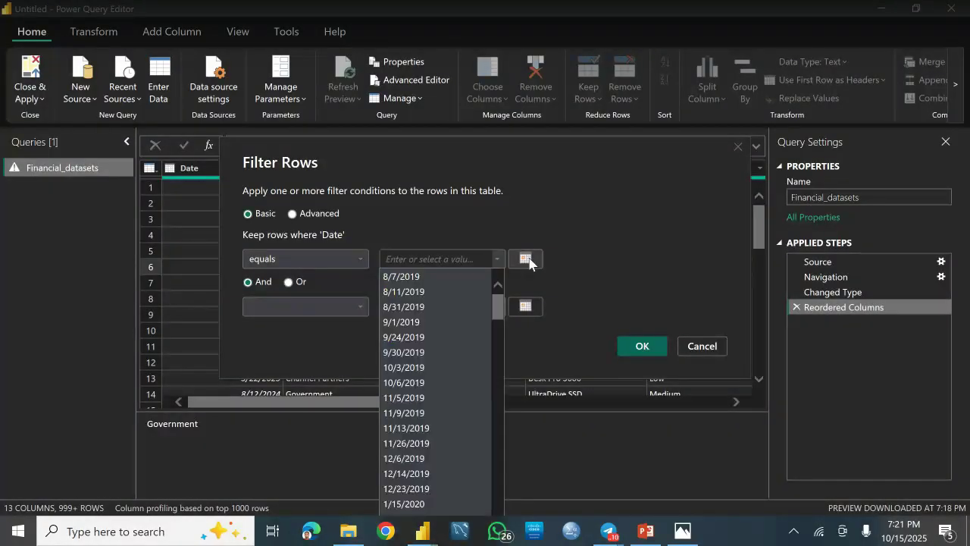
left_click(438, 222)
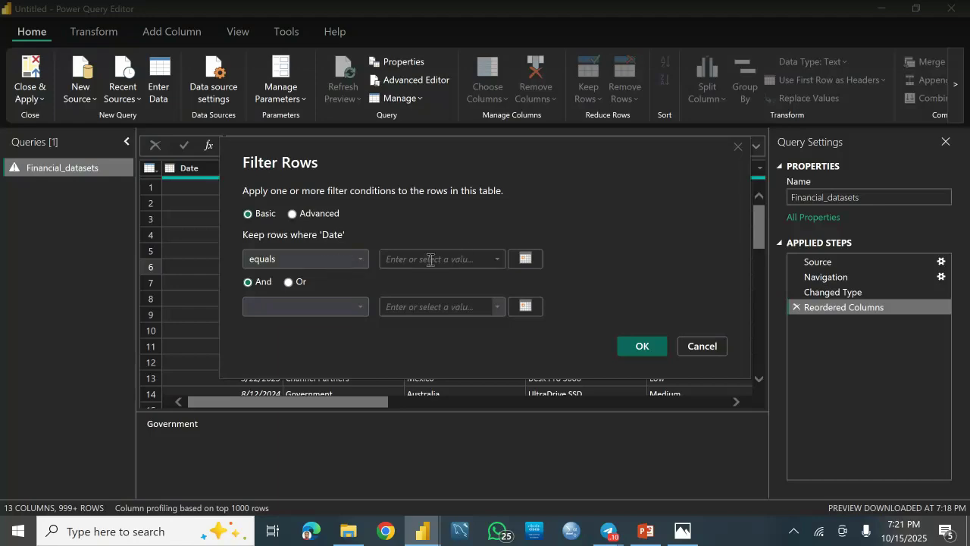
left_click(523, 260)
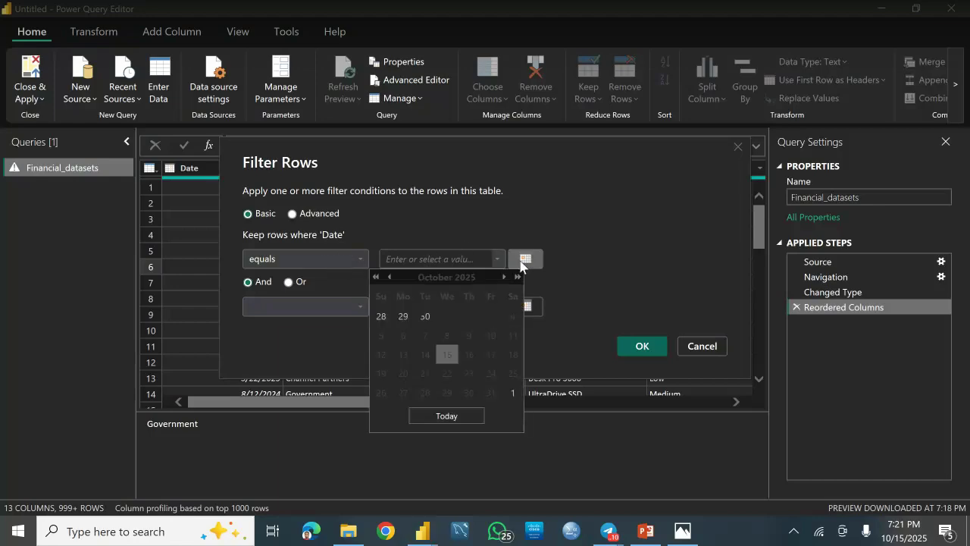
left_click(496, 260)
left_click(496, 260)
left_click_drag(502, 311, 510, 383)
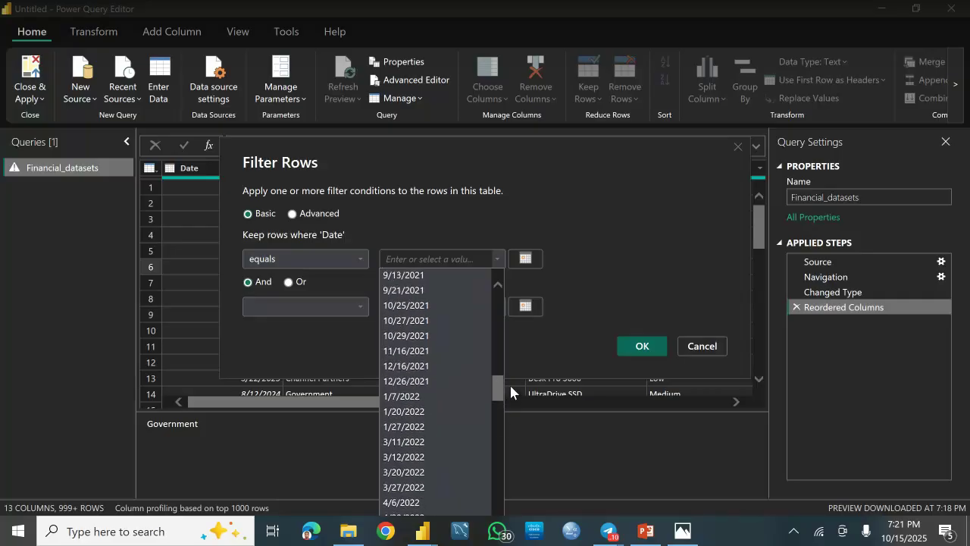
left_click(426, 396)
Add a second Date condition joined with And, equals 12/14/2023, and apply the row filter
left_click(275, 304)
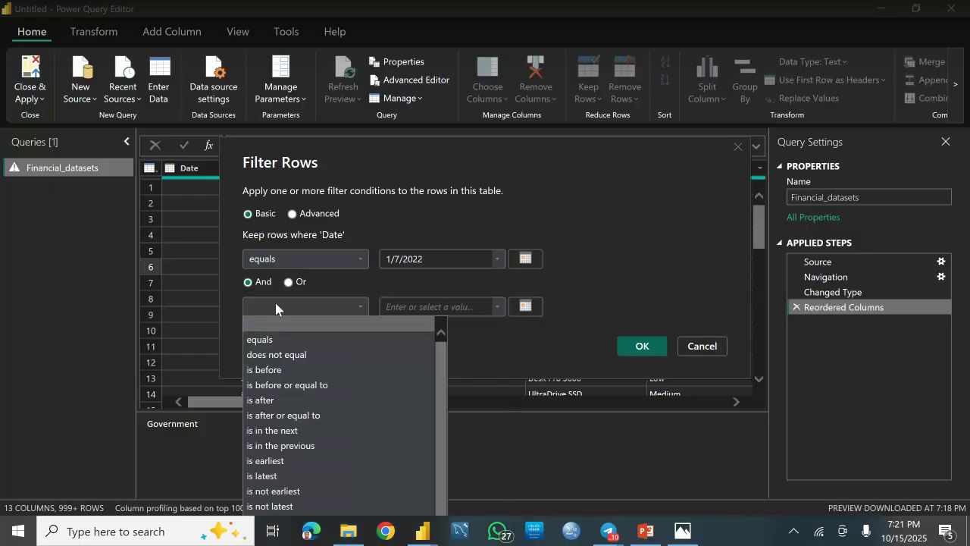
left_click(280, 339)
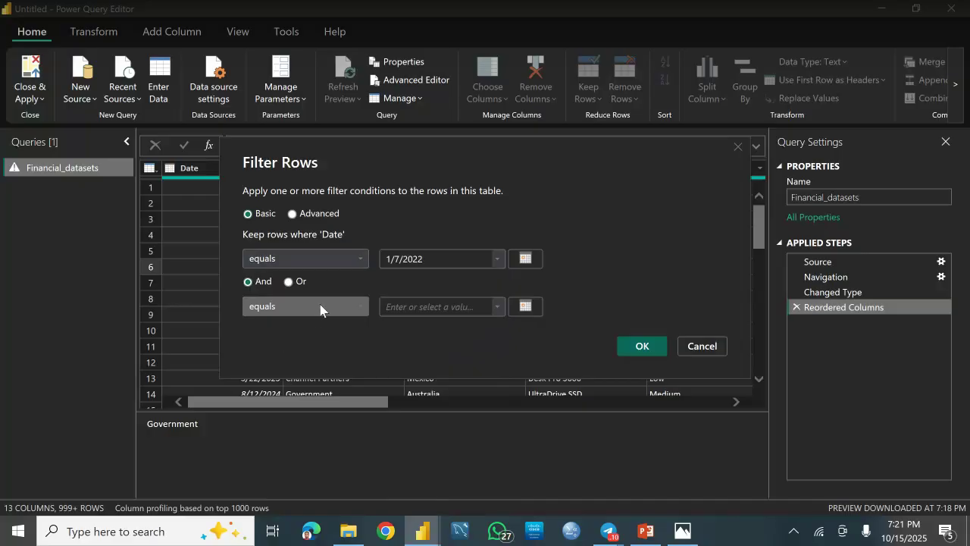
left_click(319, 308)
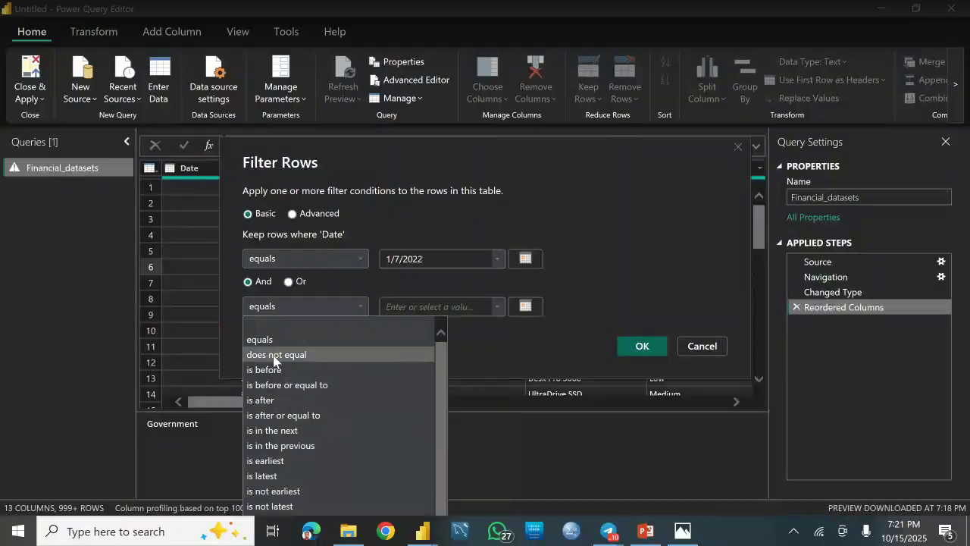
left_click(278, 281)
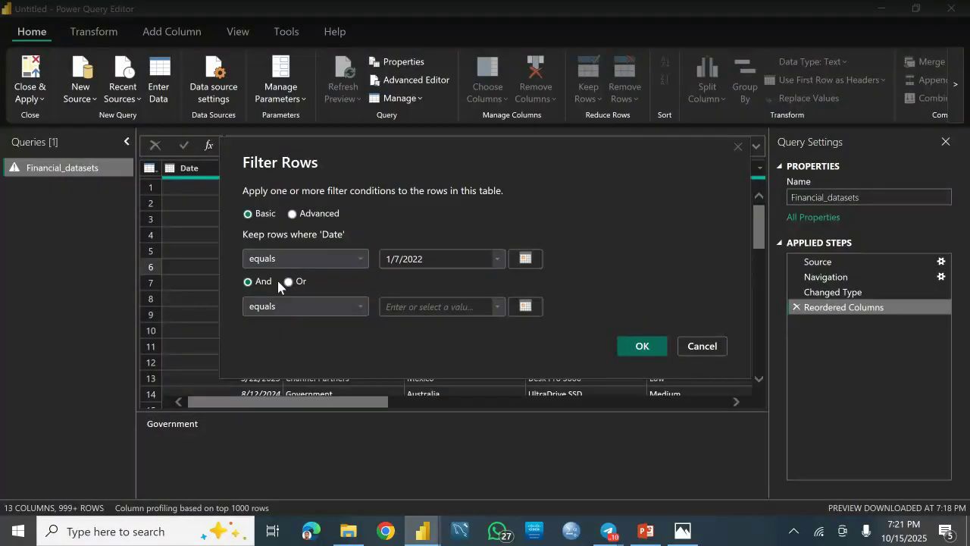
left_click(496, 307)
left_click_drag(501, 370, 494, 541)
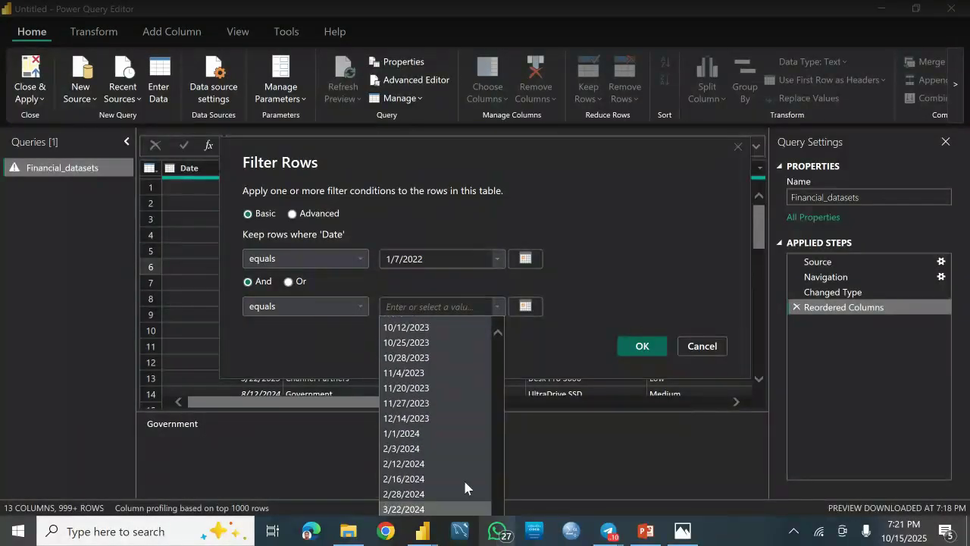
left_click(426, 419)
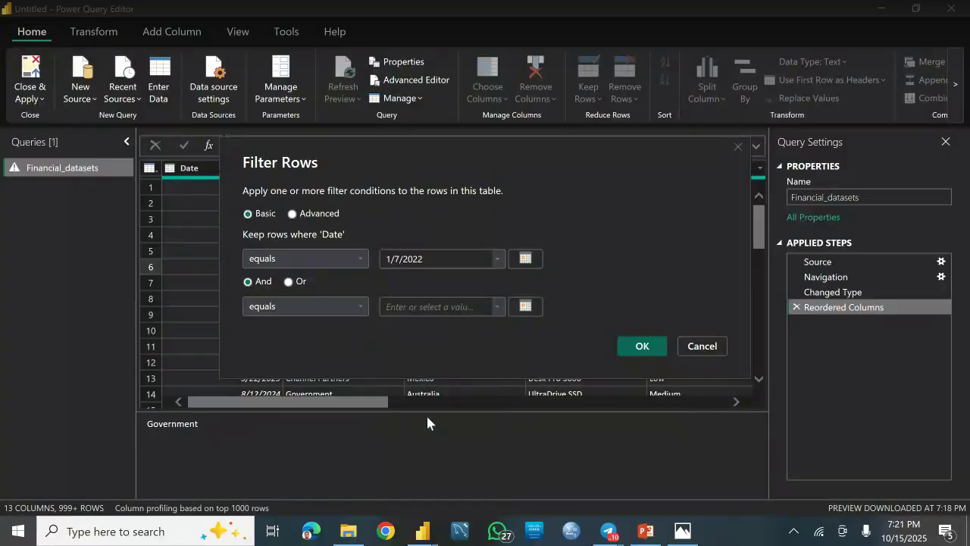
left_click(640, 347)
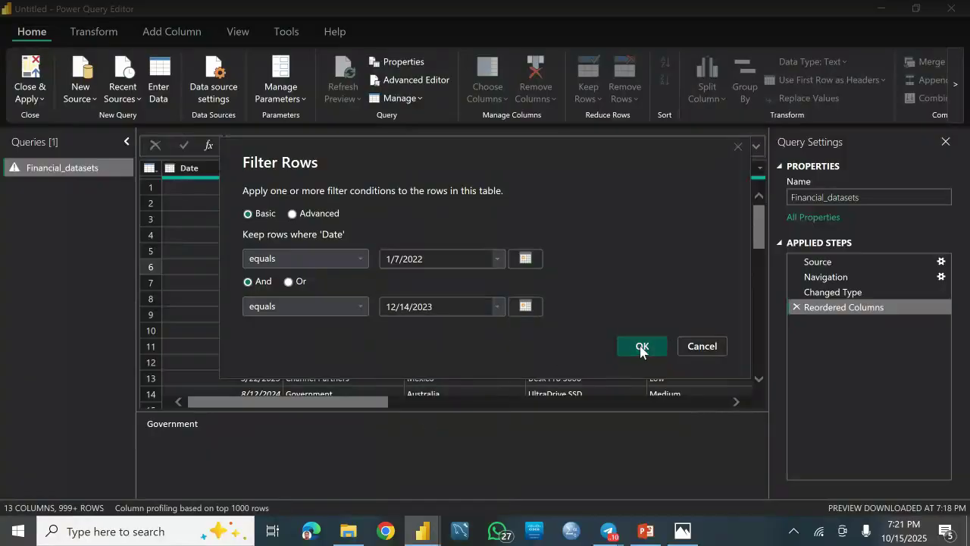
left_click(641, 347)
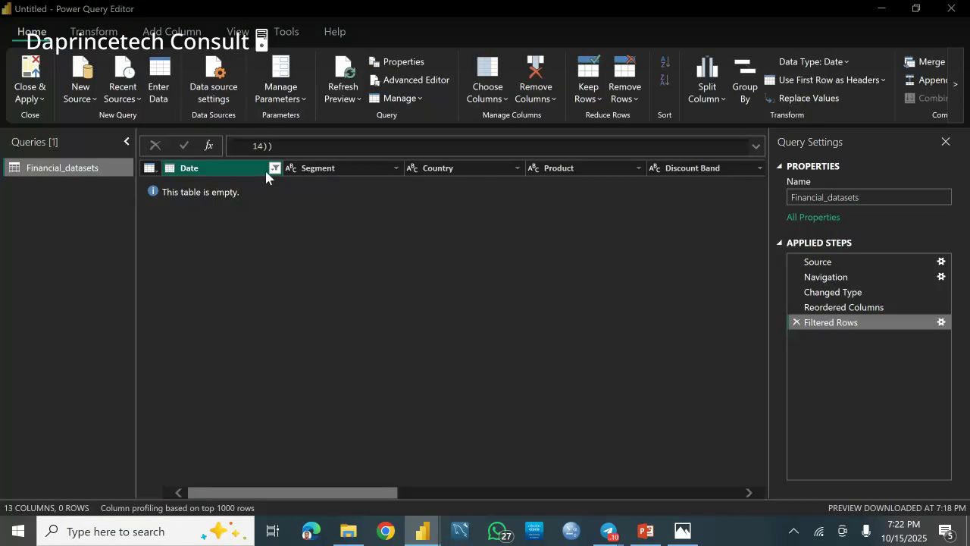
Delete the Date filter from the query's applied steps and leave the column's filter options unchanged
left_click(272, 168)
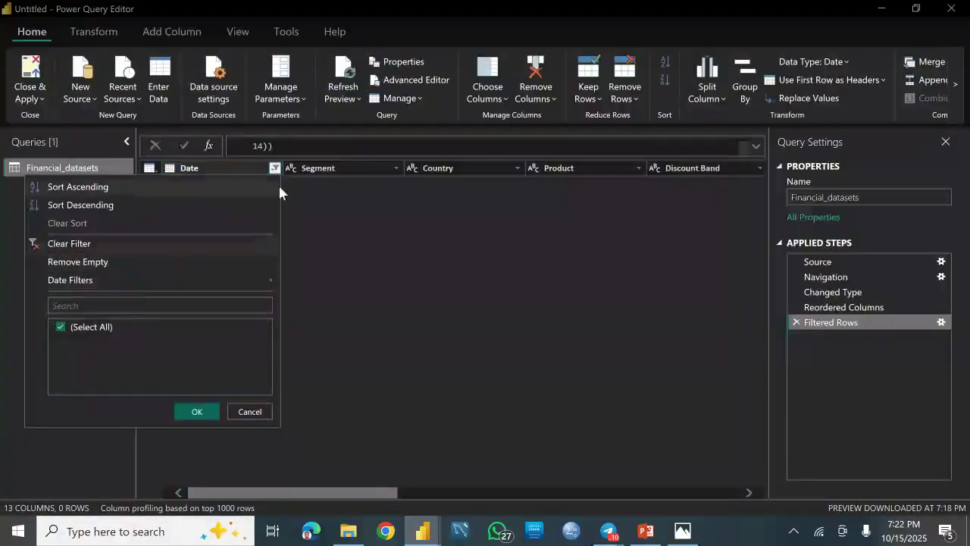
left_click(475, 191)
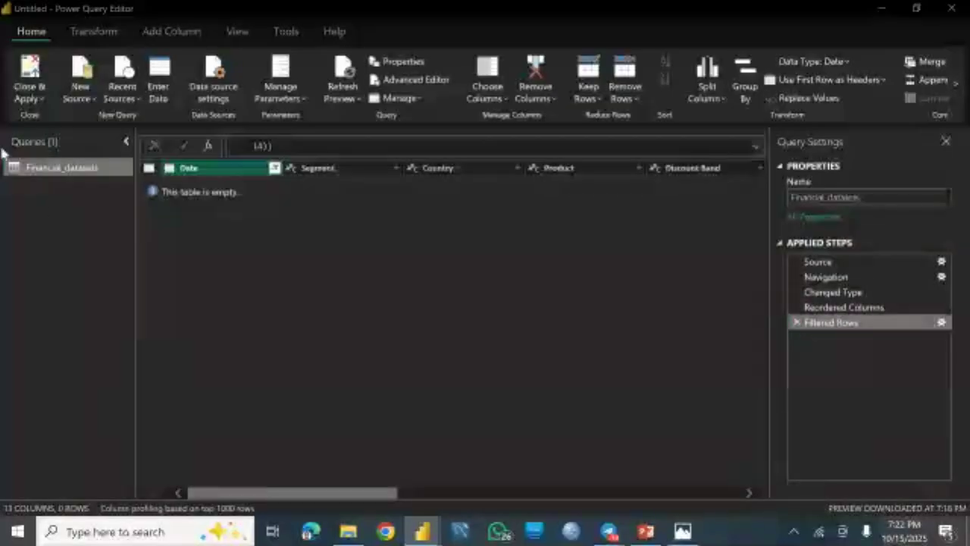
left_click(797, 323)
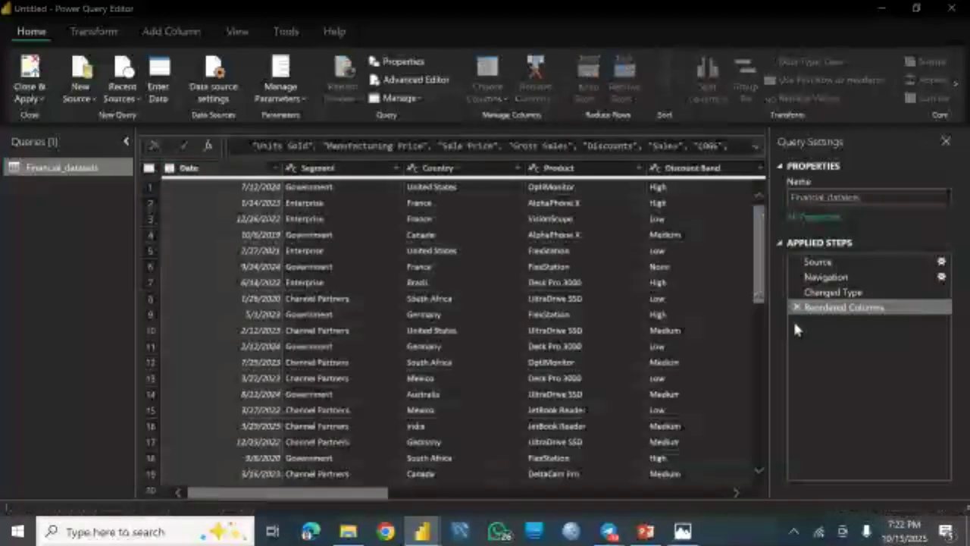
left_click(274, 168)
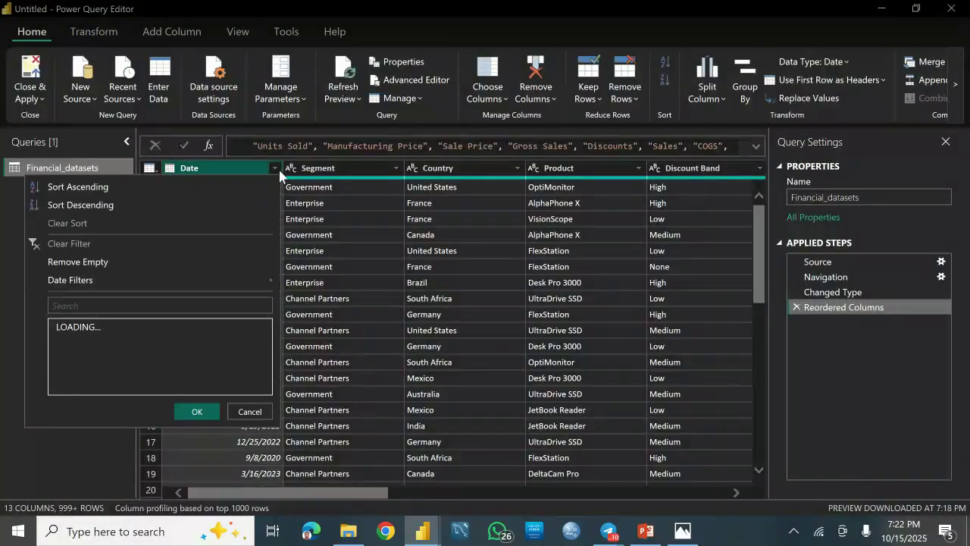
left_click(384, 182)
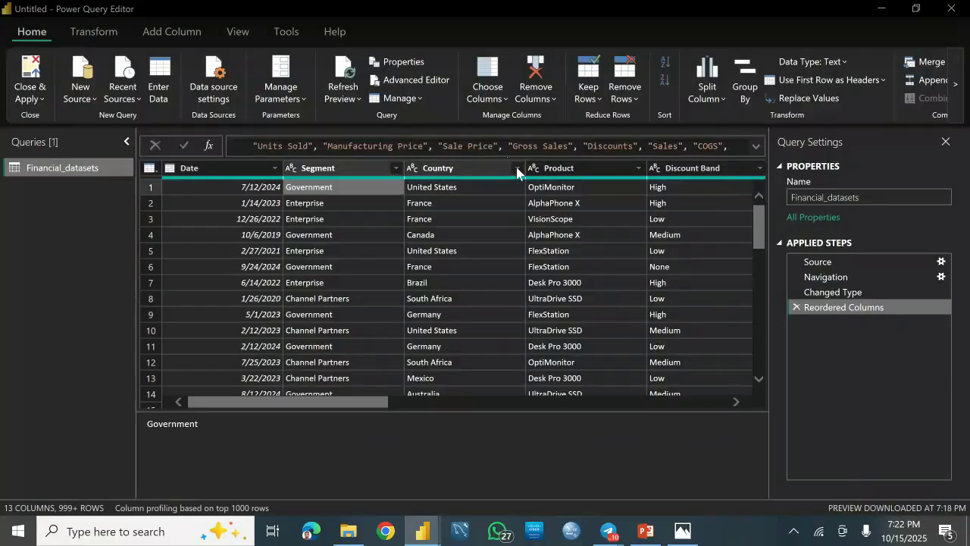
Try filtering the Segment column to only Government rows, and delete that filter from the applied steps
left_click(396, 173)
left_click(395, 170)
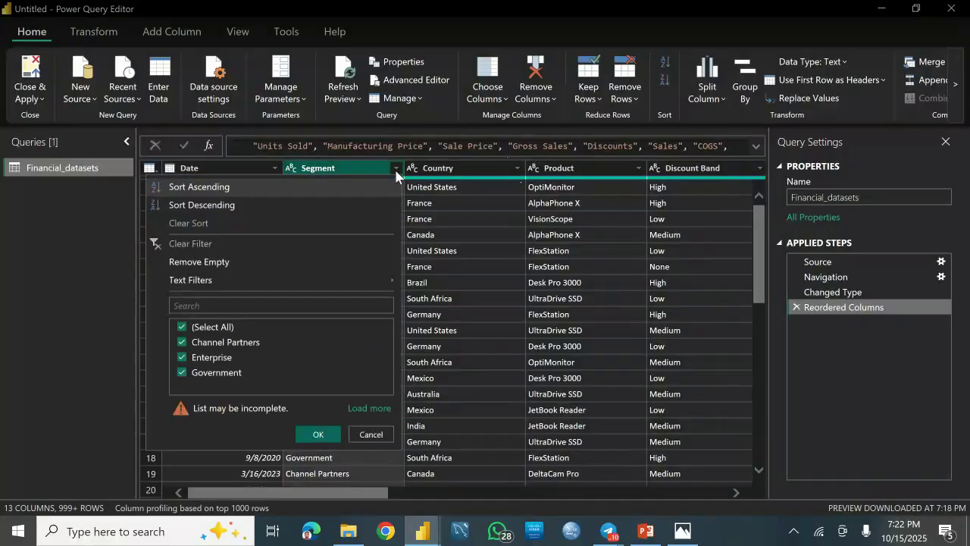
left_click(183, 327)
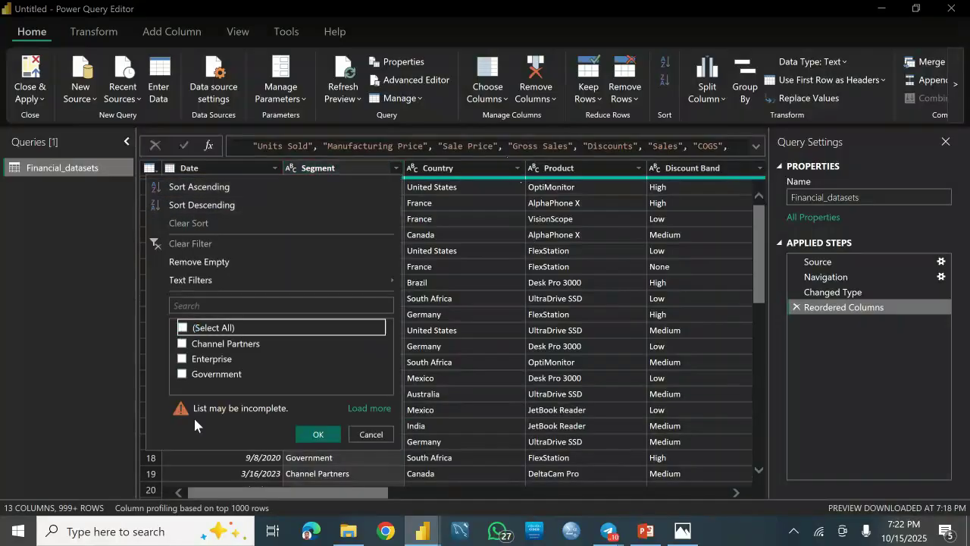
left_click(182, 375)
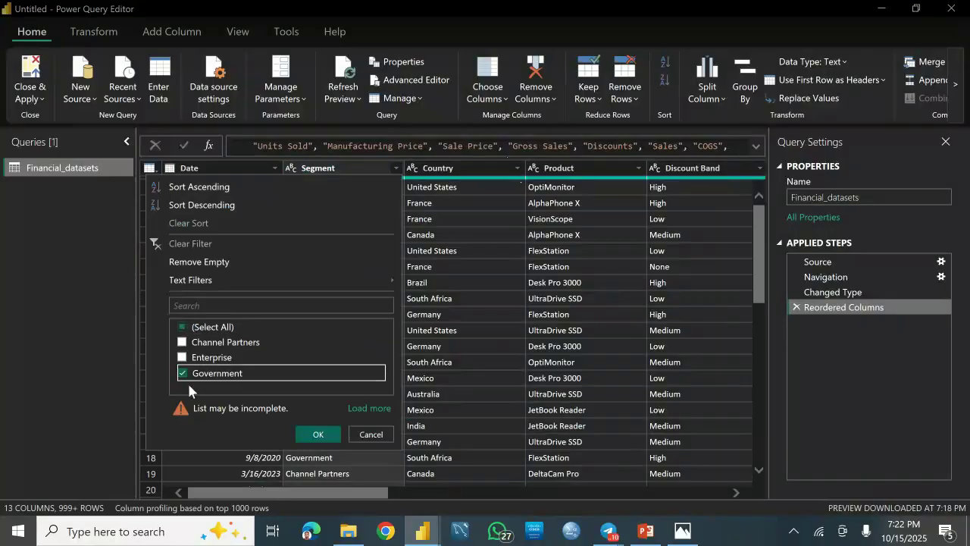
left_click(324, 433)
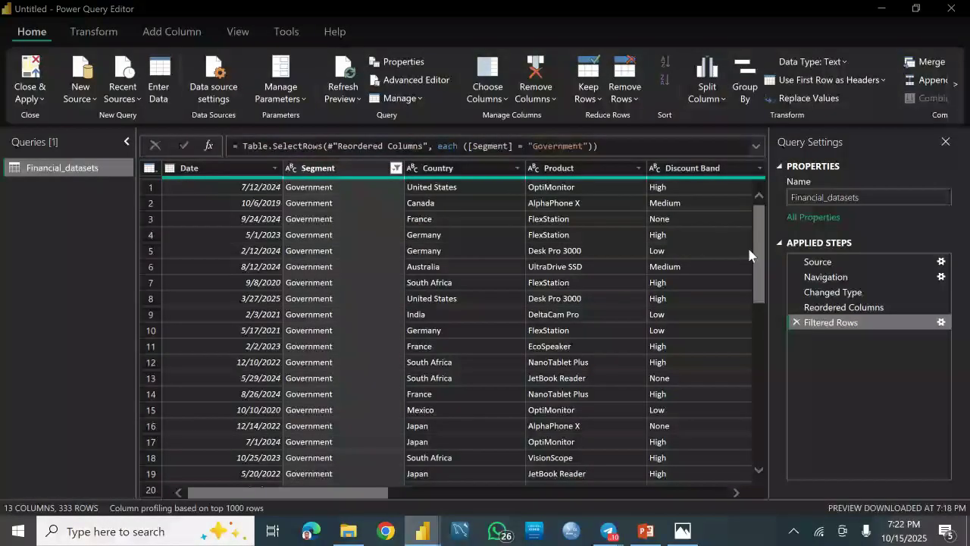
scroll(747, 245, "down", 5)
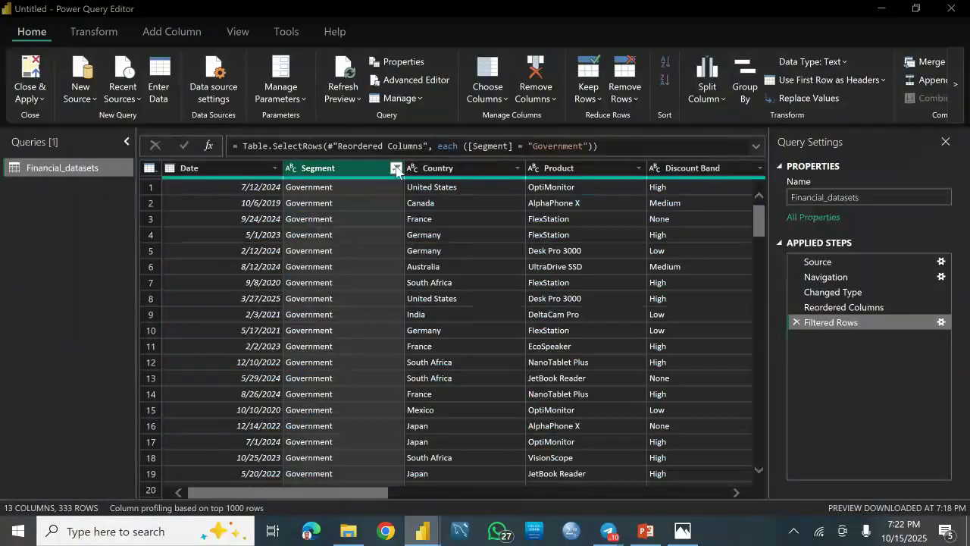
left_click(801, 324)
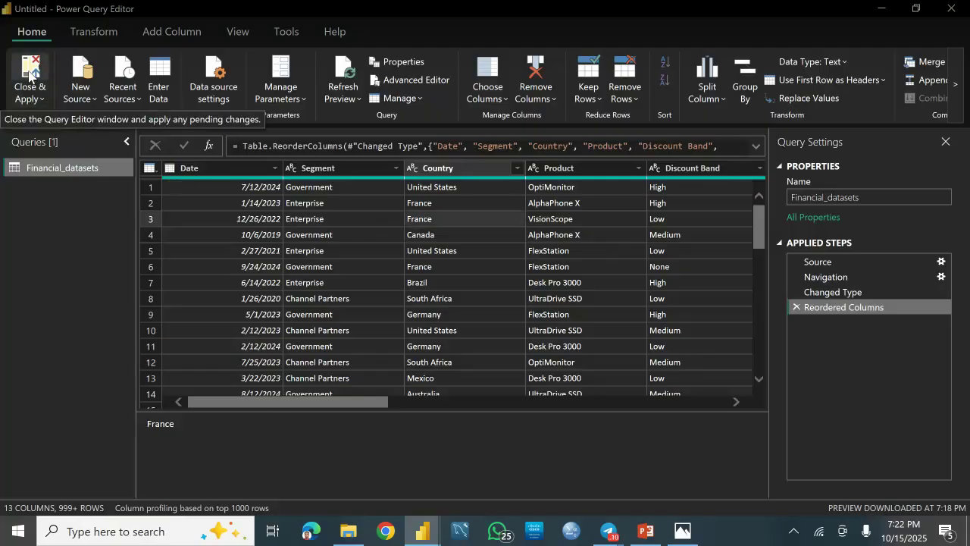
Close Power Query and apply the pending query changes to load Financial_datasets into the report
left_click(29, 76)
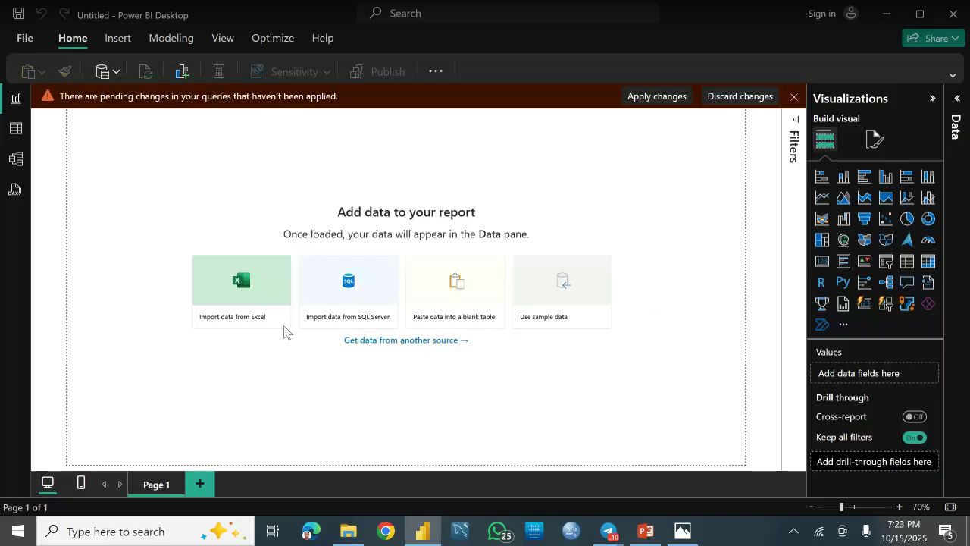
left_click(639, 96)
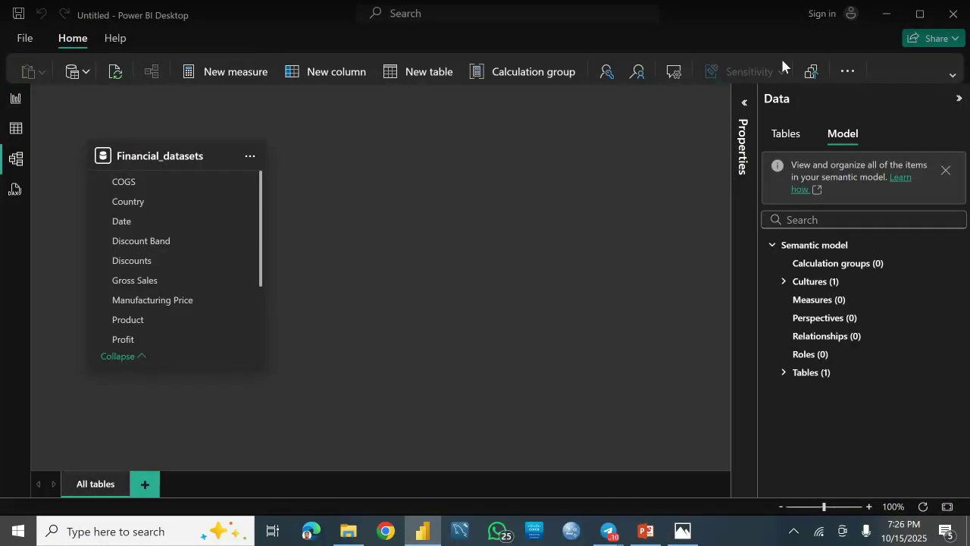
Examine the additional data and query commands and the Financial_datasets table's options in the model view, without choosing any
left_click(846, 71)
left_click(639, 165)
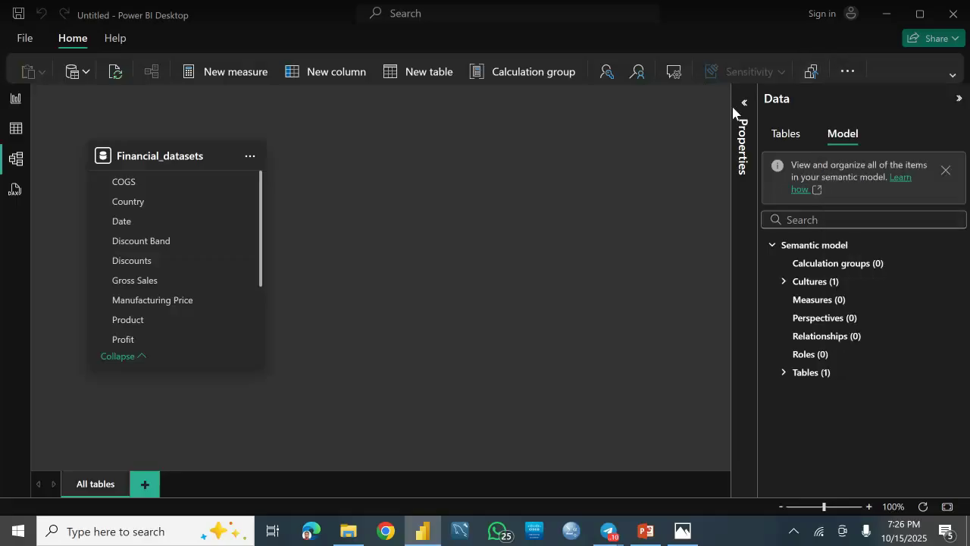
left_click(847, 71)
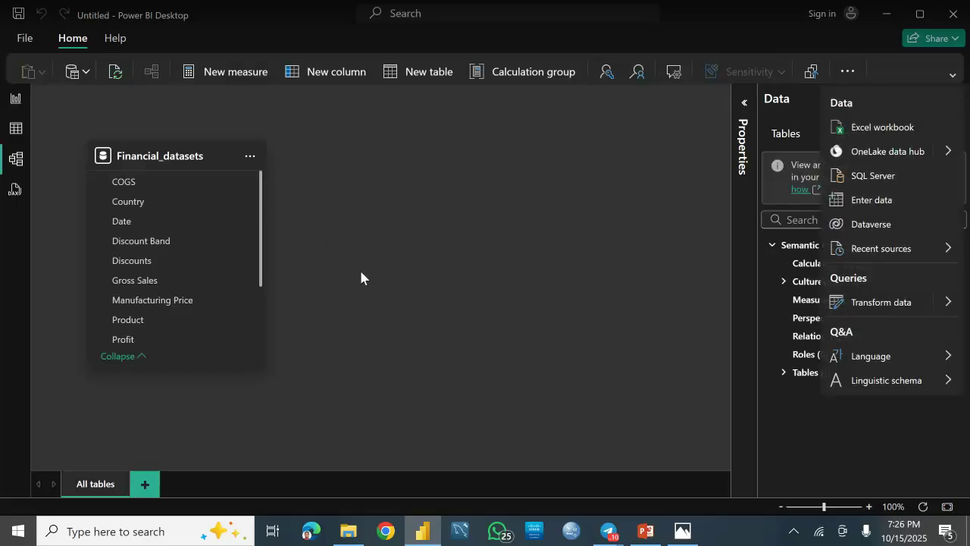
left_click(398, 256)
left_click(250, 156)
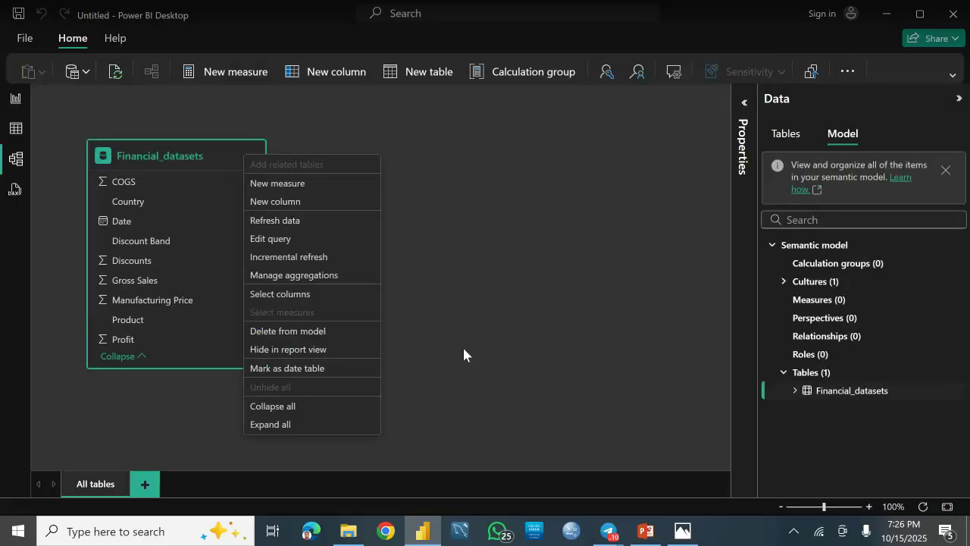
left_click(528, 223)
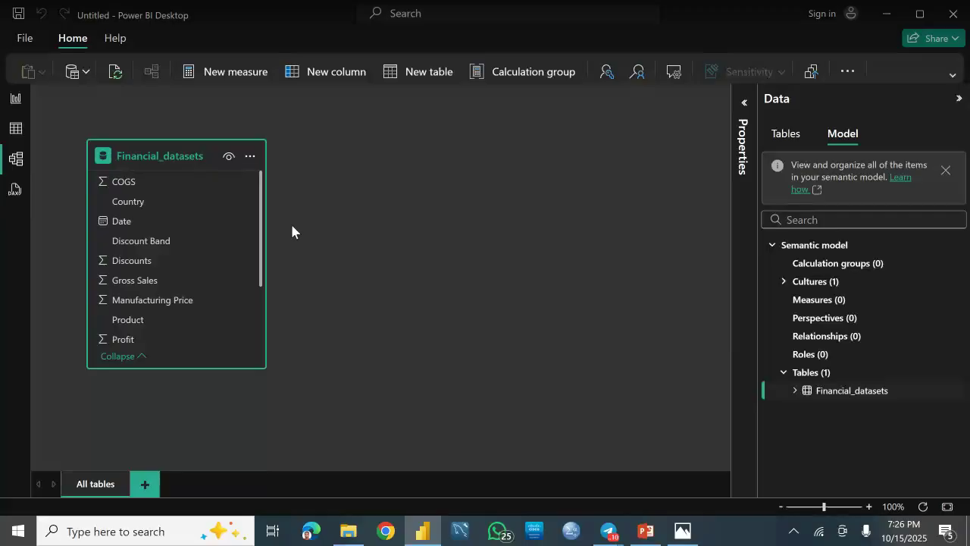
Examine the reference image Rokibat Financial Dashboard.jpg in Photos for the layout and charts, and return to the blank report page in Power BI
left_click(15, 129)
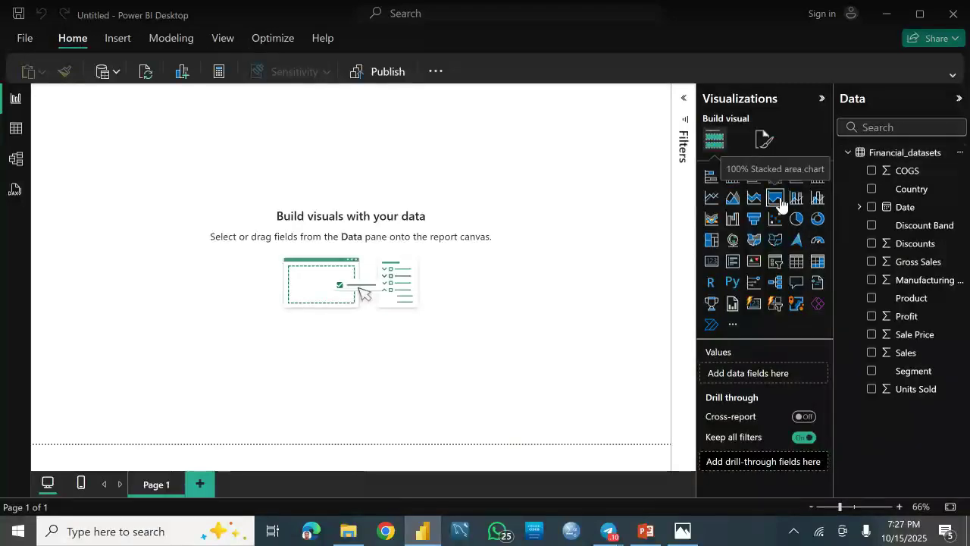
left_click(686, 536)
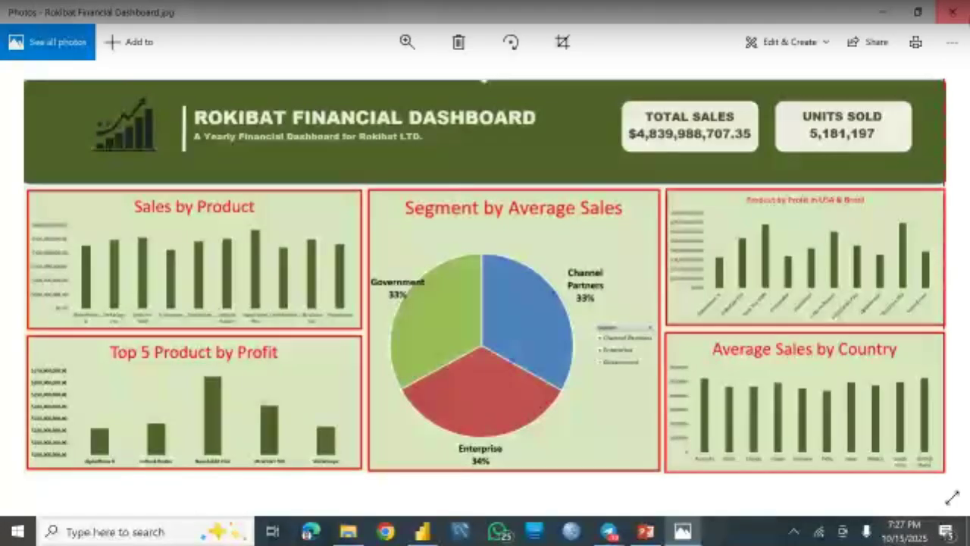
left_click(952, 12)
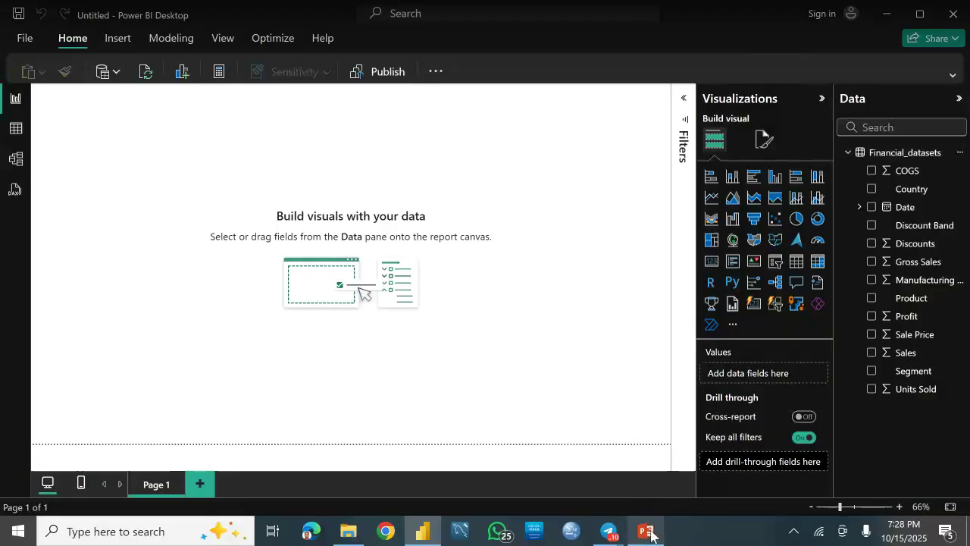
mouse_move(652, 535)
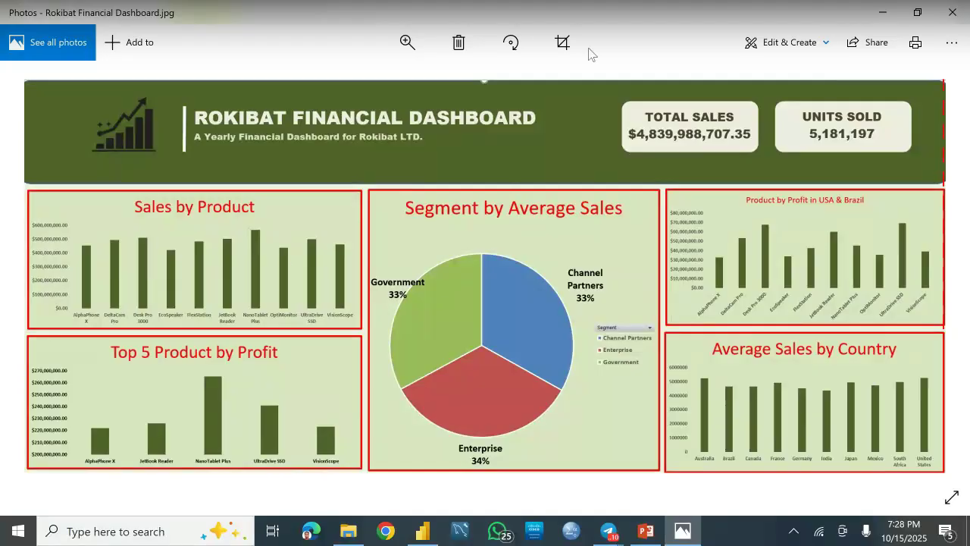
left_click(417, 540)
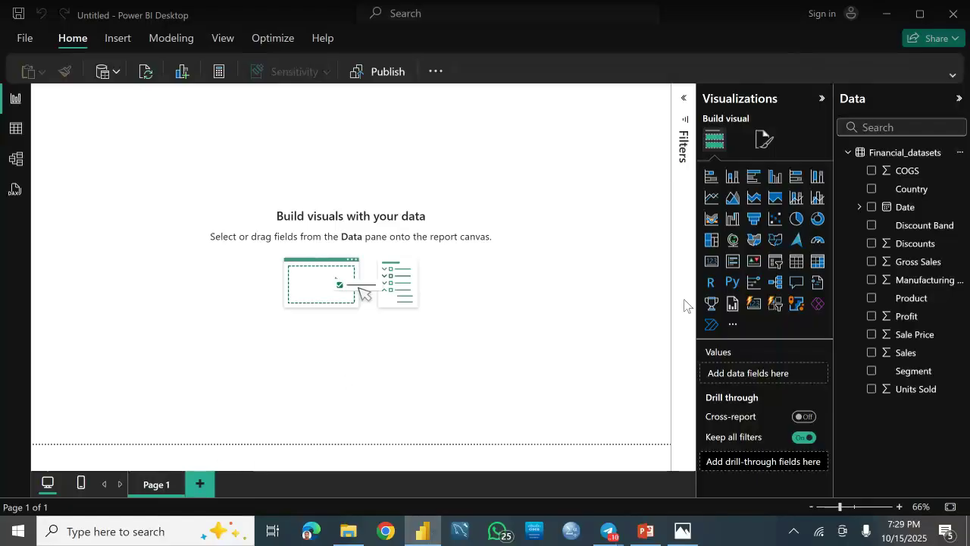
left_click(683, 533)
left_click(691, 538)
left_click(699, 538)
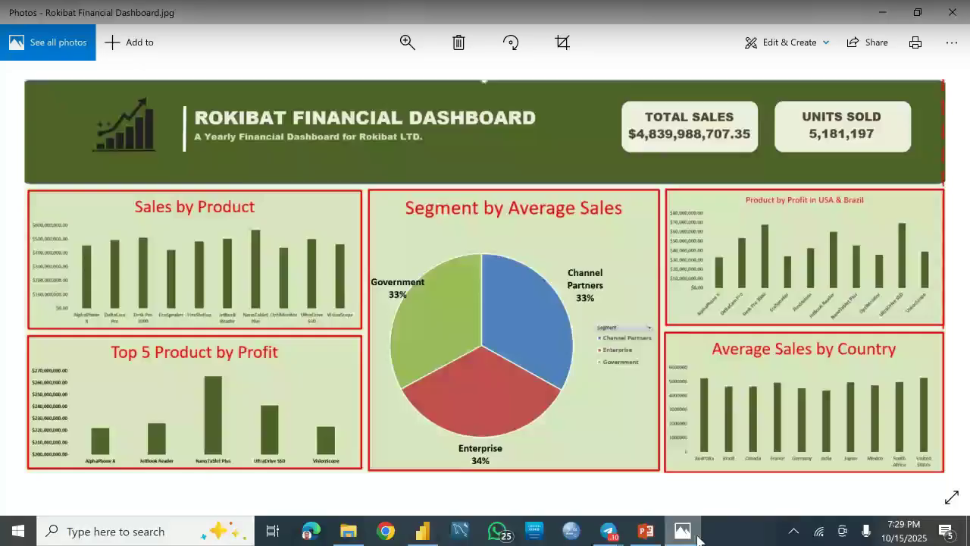
left_click(698, 538)
mouse_move(690, 531)
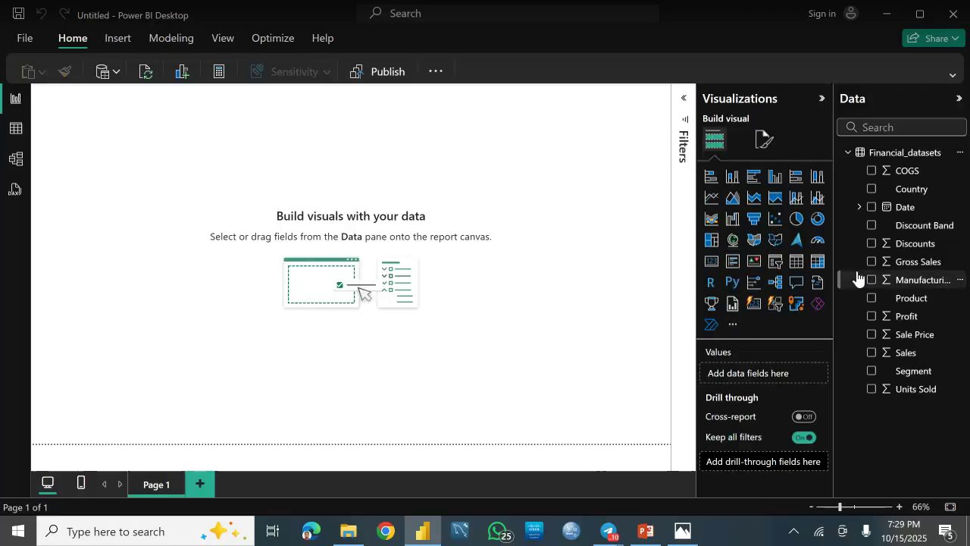
left_click(16, 130)
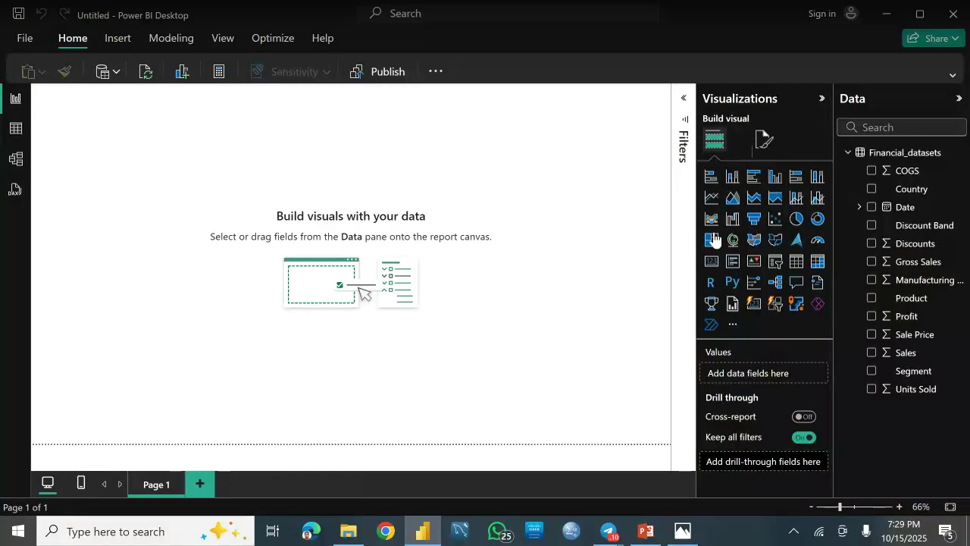
Insert a stacked bar chart with Product on the Y-axis and Sum of Sales on the X-axis, and resize it to stay compact
left_click(711, 176)
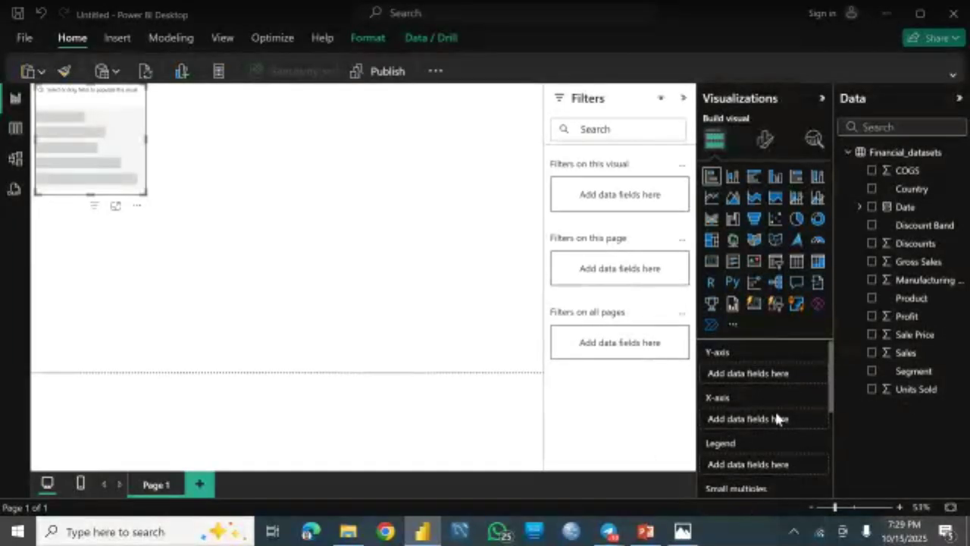
left_click(893, 358)
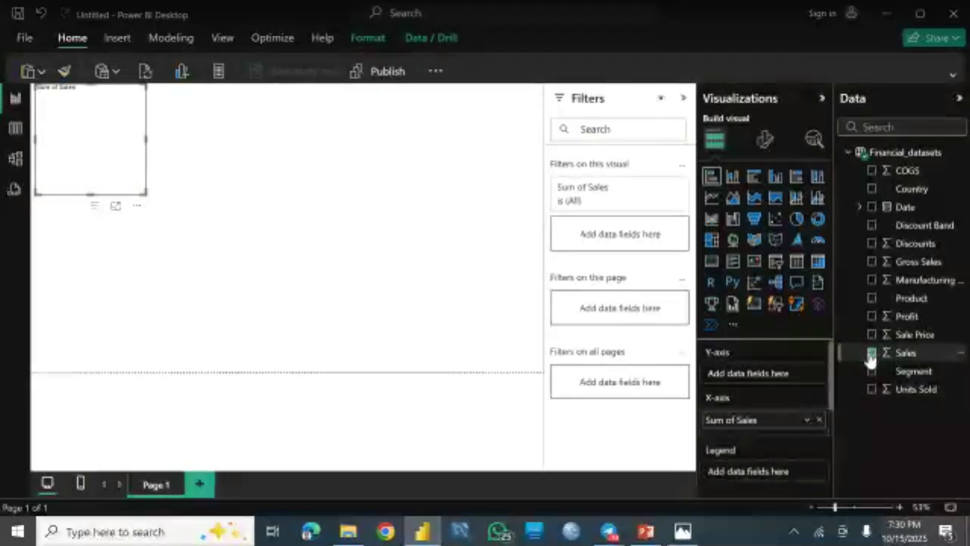
left_click(870, 358)
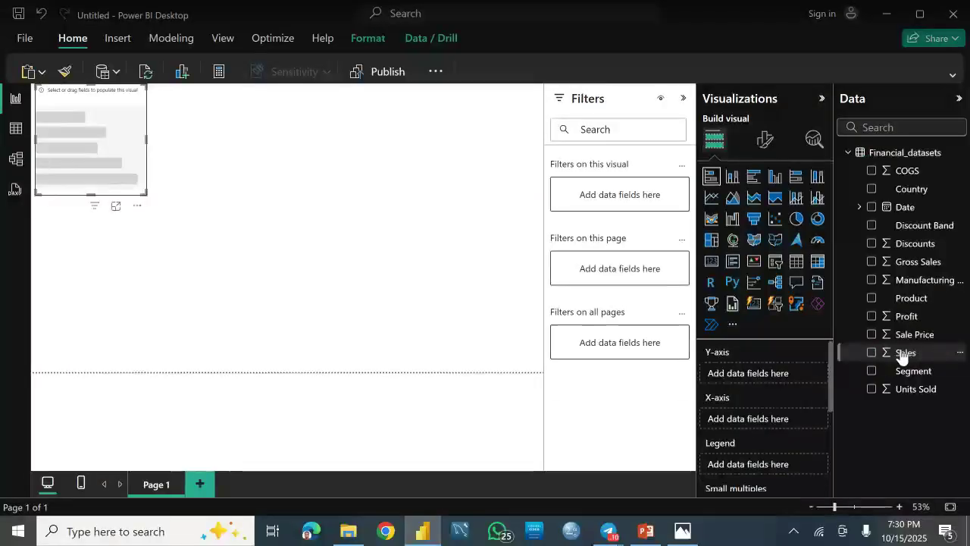
left_click_drag(873, 353, 740, 417)
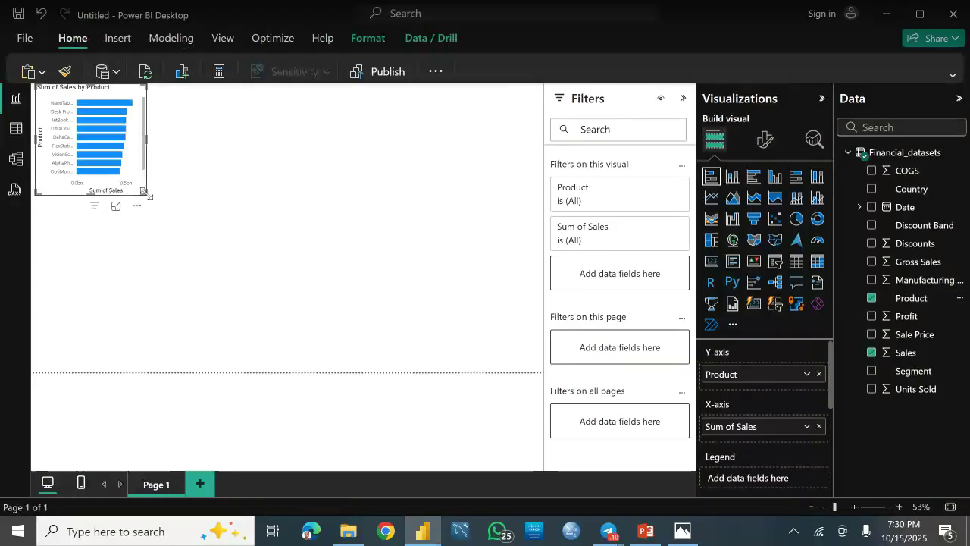
left_click_drag(147, 194, 419, 350)
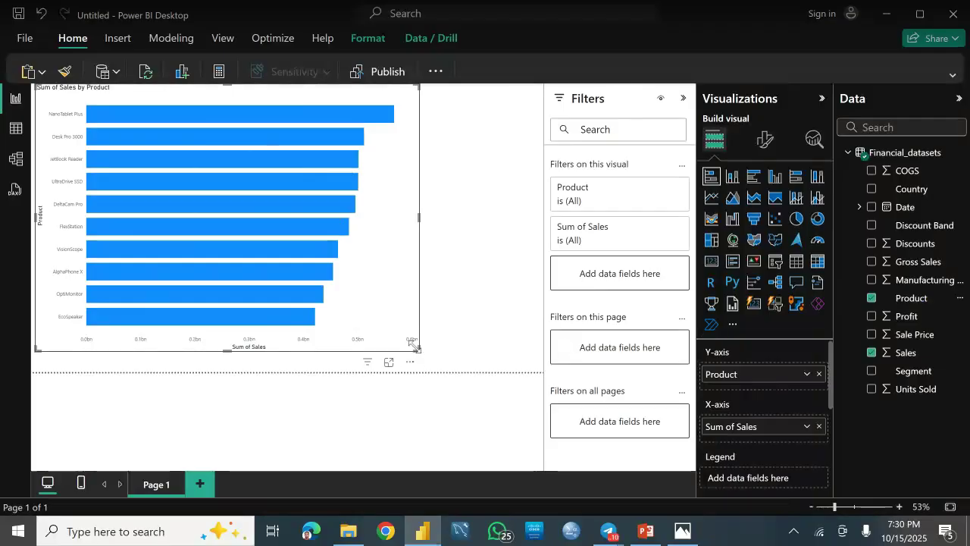
left_click_drag(414, 346, 156, 221)
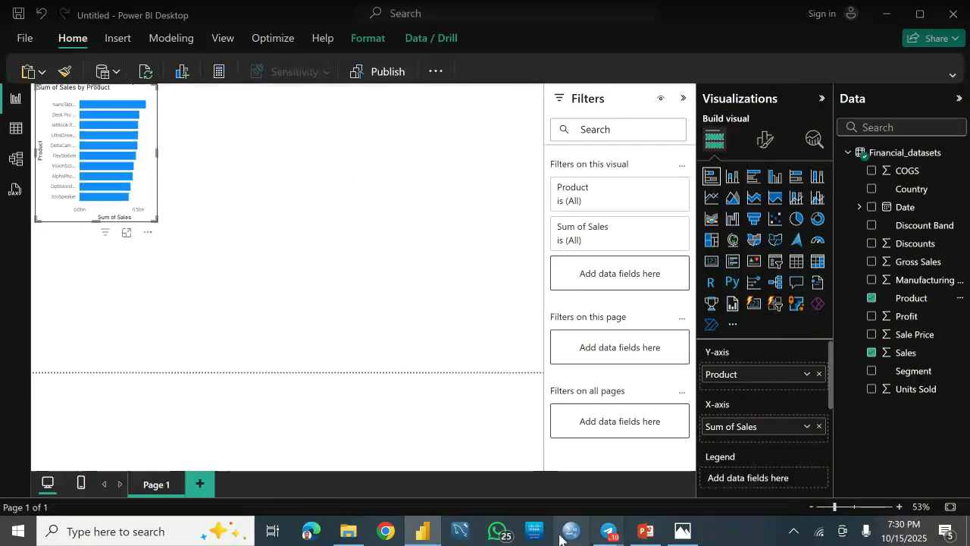
Check the reference dashboard image, try changing the sales by product bar chart to a stacked column chart, and undo the change
left_click(683, 531)
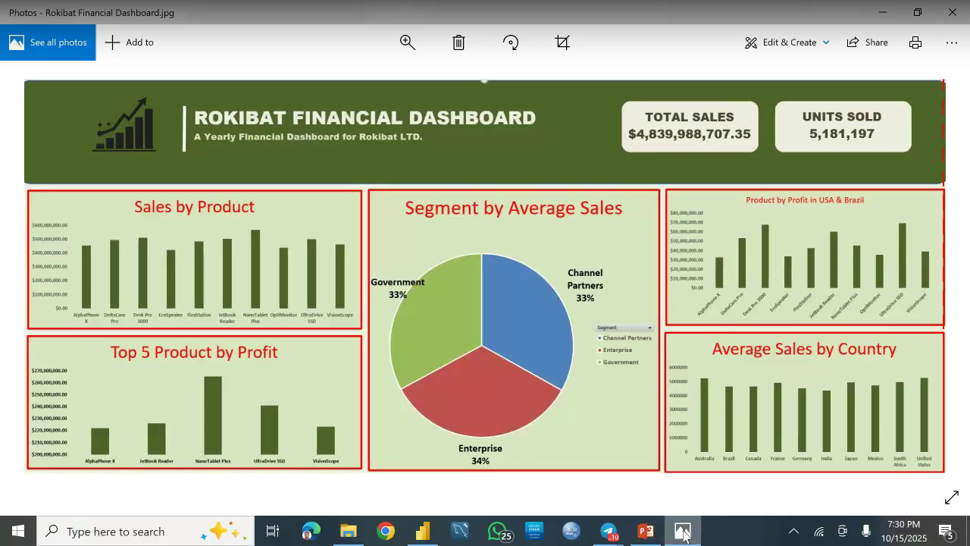
left_click(683, 532)
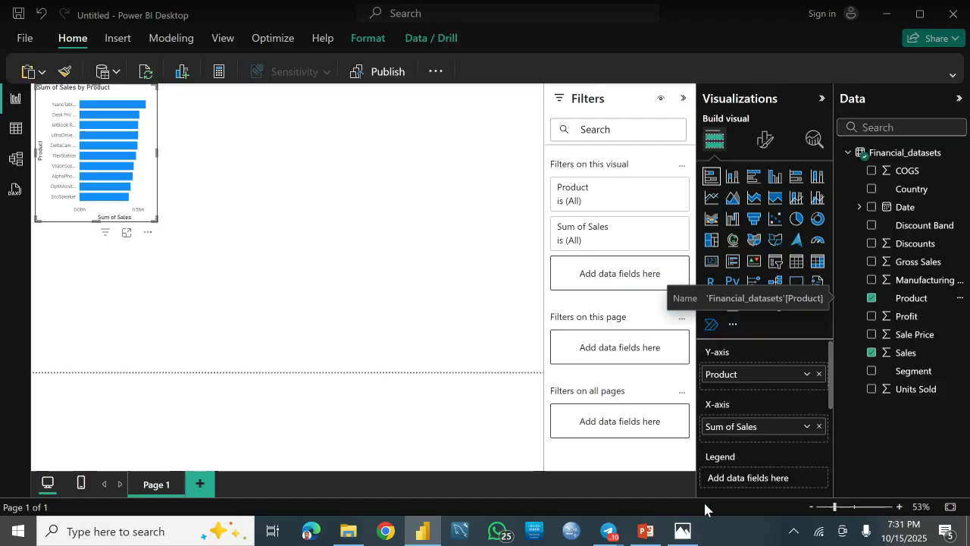
mouse_move(681, 533)
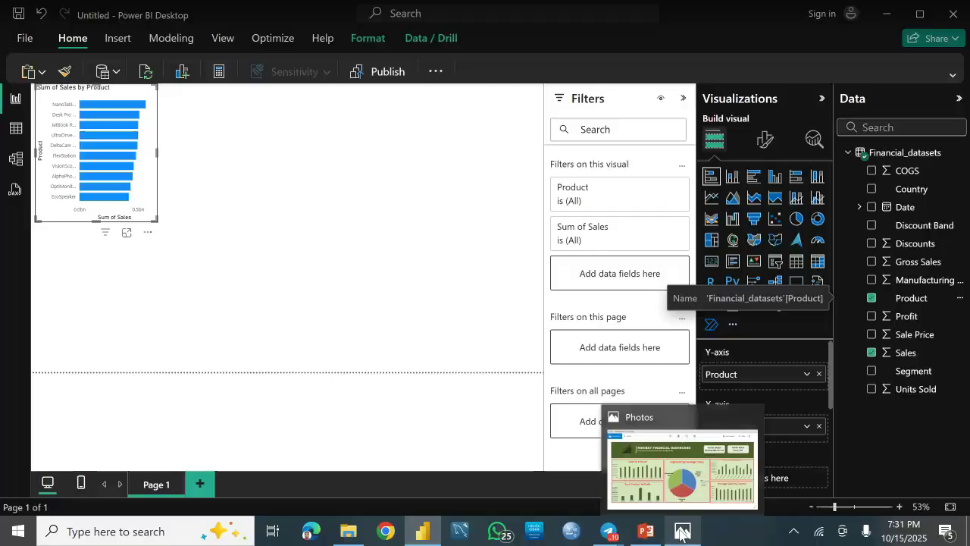
left_click(681, 533)
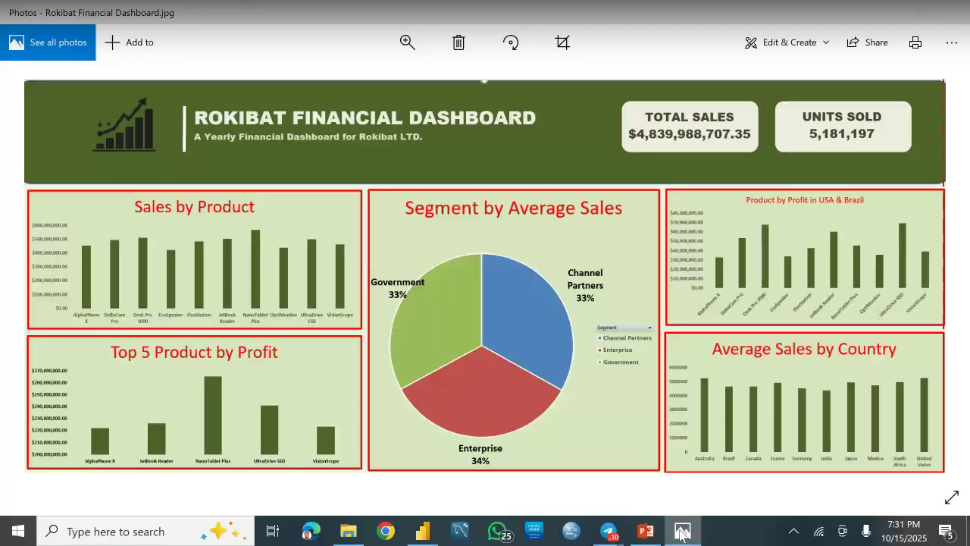
left_click(680, 533)
left_click(731, 182)
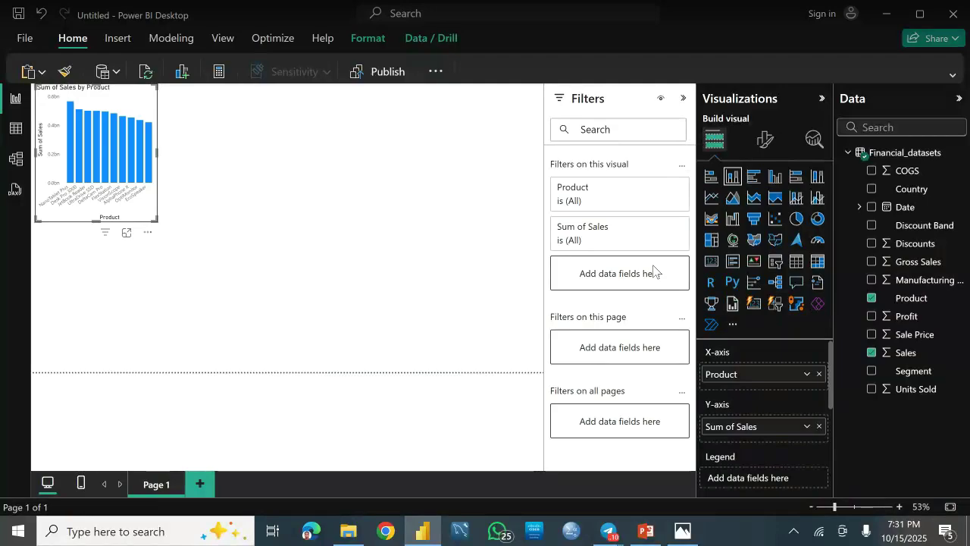
key("Delete")
key("ctrl+z")
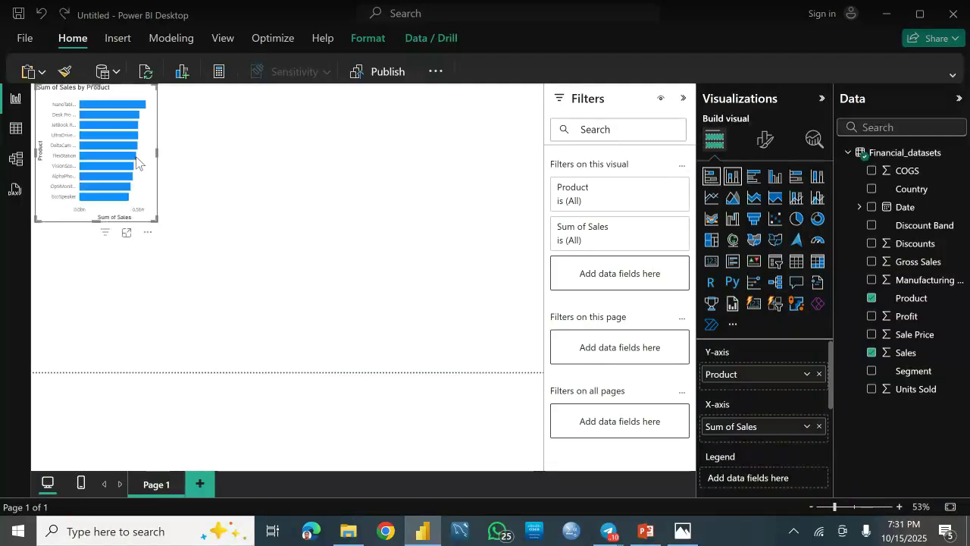
Insert a stacked column chart of Sum of Profit by Product, place it below the sales bar chart, and widen it across most of the page
left_click(319, 296)
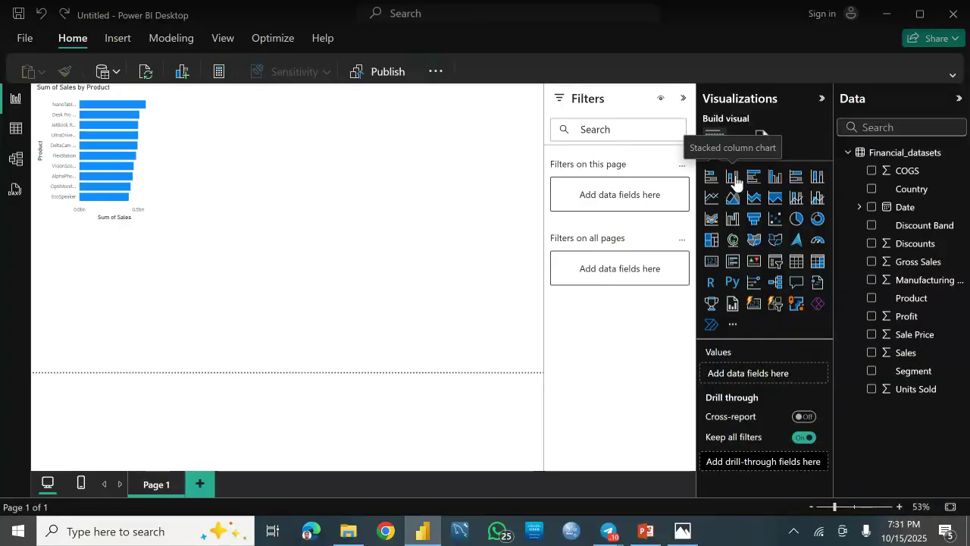
left_click(733, 177)
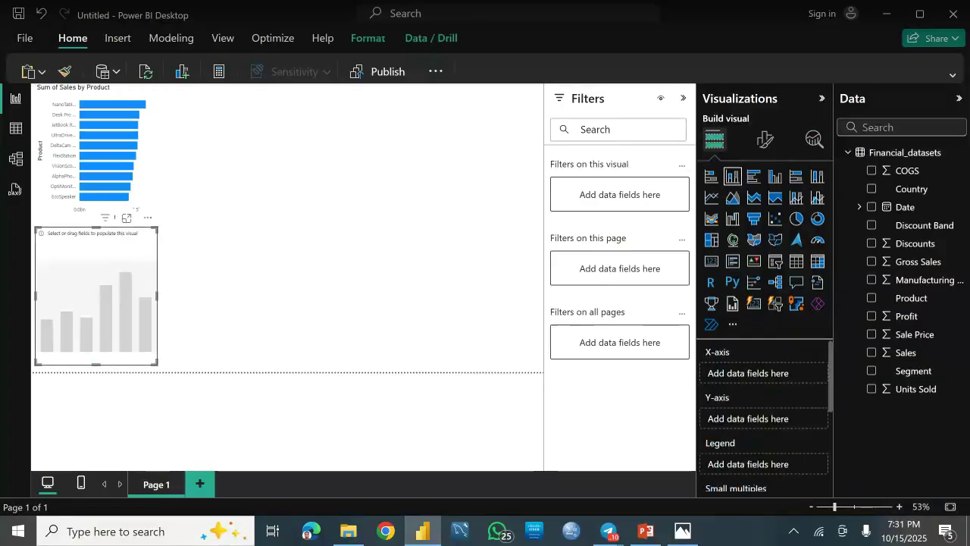
left_click_drag(879, 318, 746, 372)
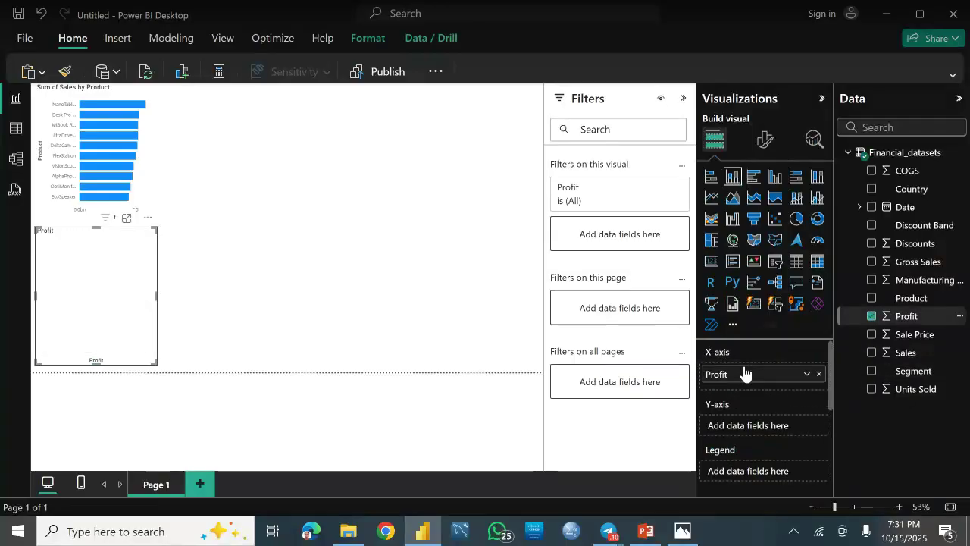
left_click_drag(740, 375, 737, 423)
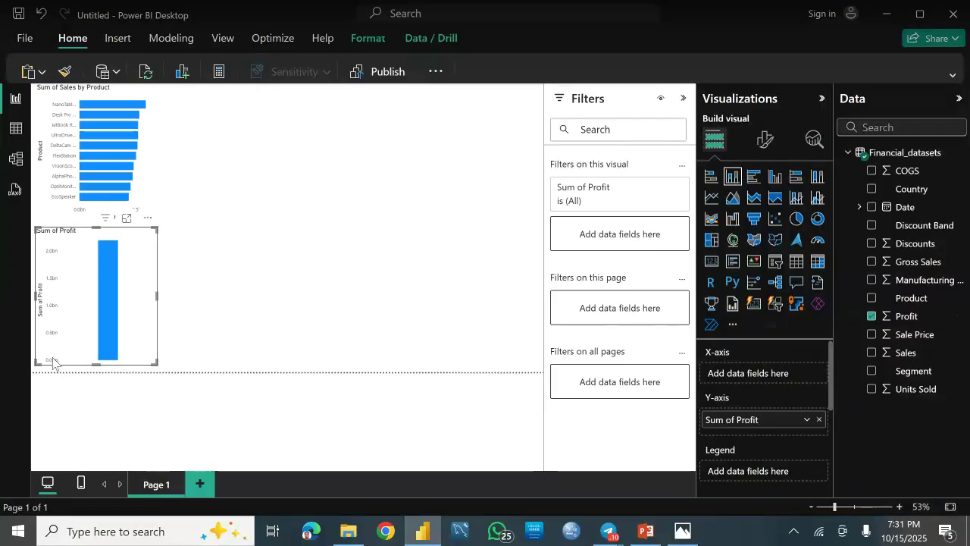
left_click_drag(40, 338, 26, 367)
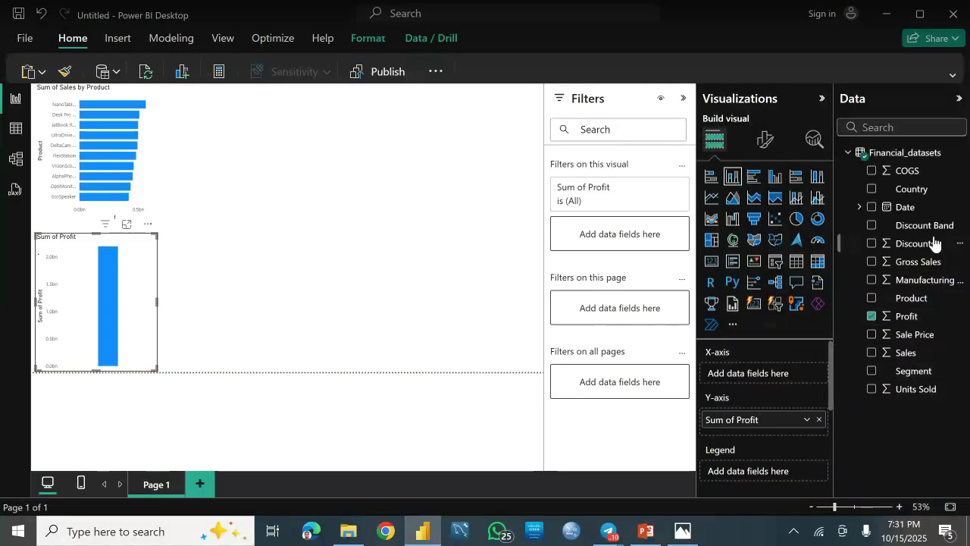
left_click_drag(902, 299, 749, 381)
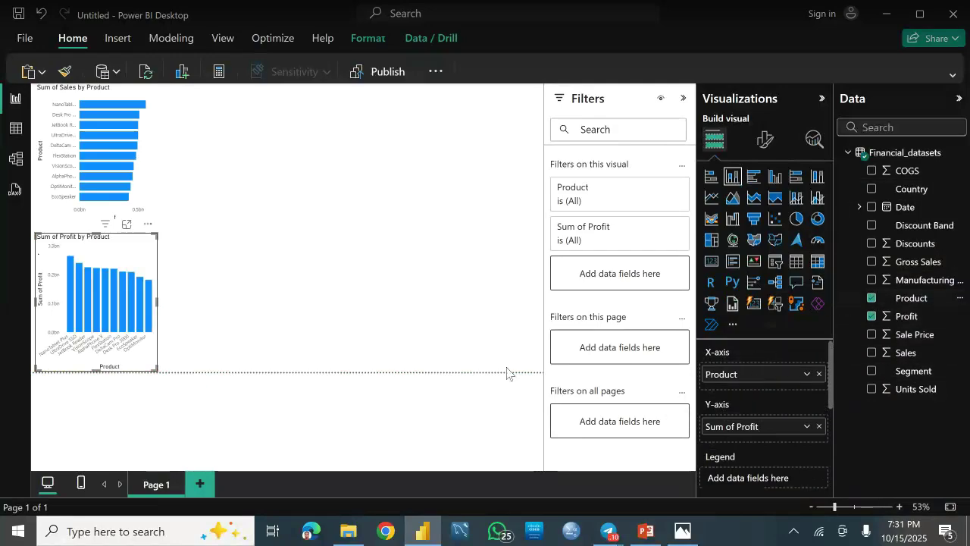
left_click_drag(157, 301, 182, 303)
left_click_drag(235, 387, 455, 422)
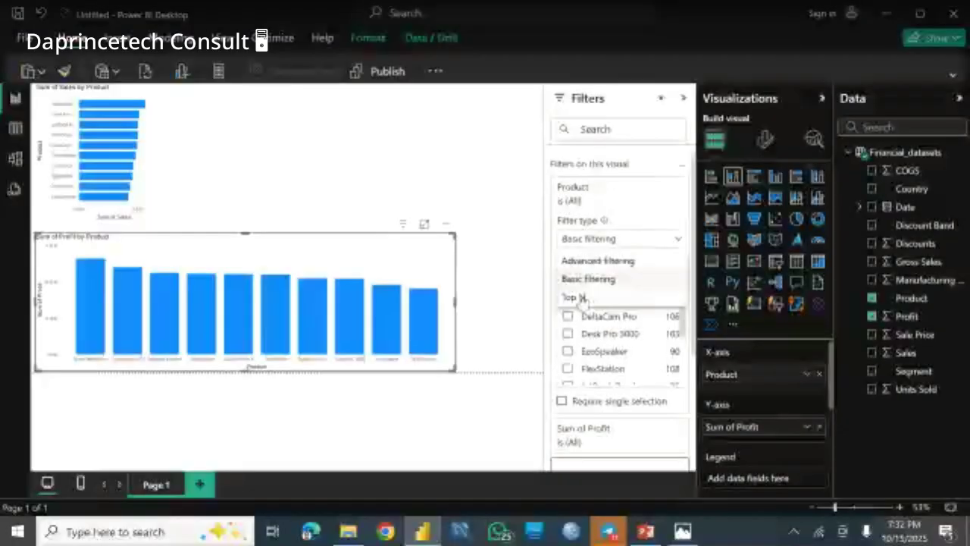
Apply a Top N filter to Product in the profit chart, showing the top 5 items by Sum of Profit
left_click(582, 297)
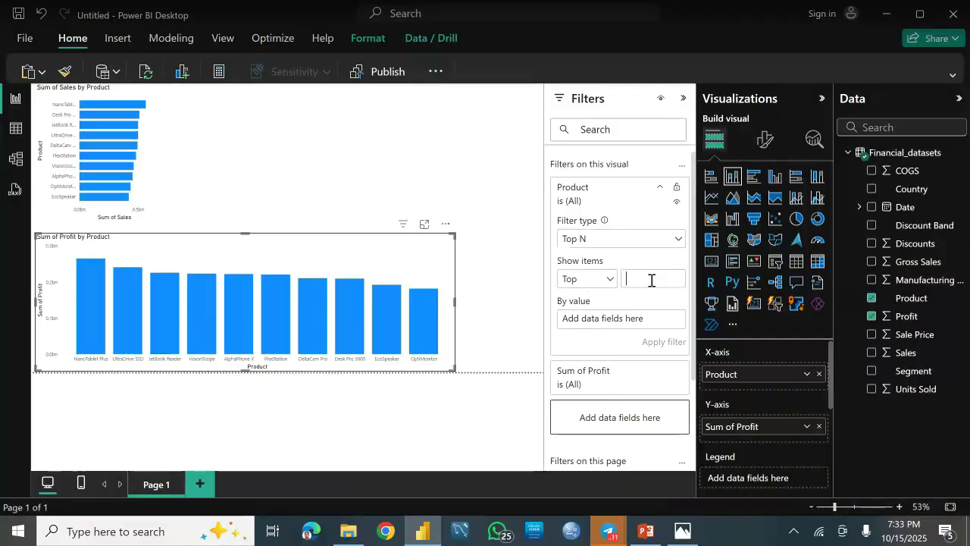
type("5")
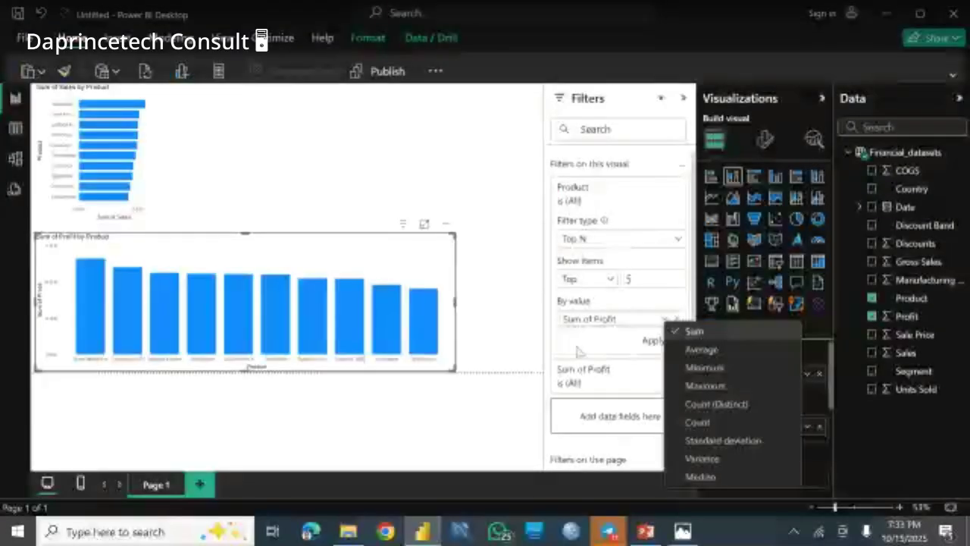
left_click(597, 347)
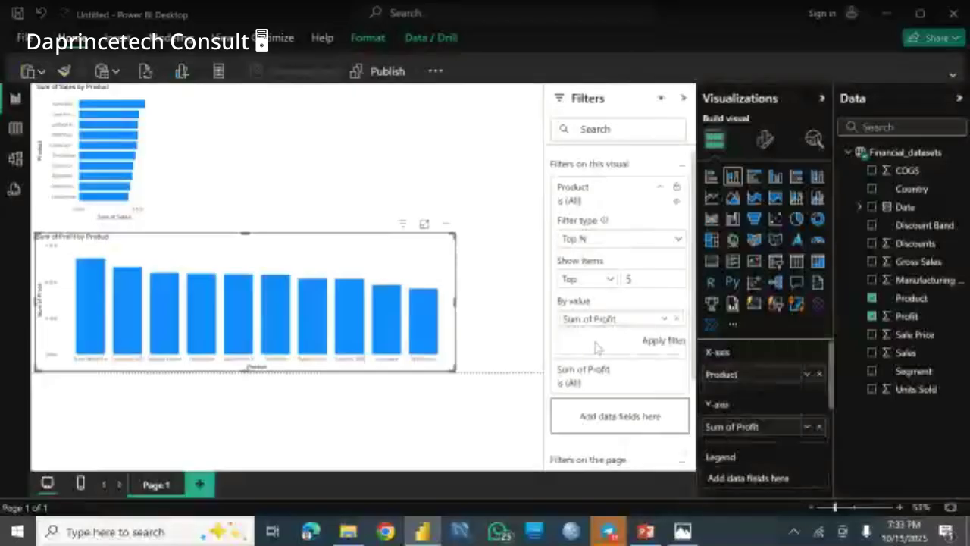
left_click(657, 342)
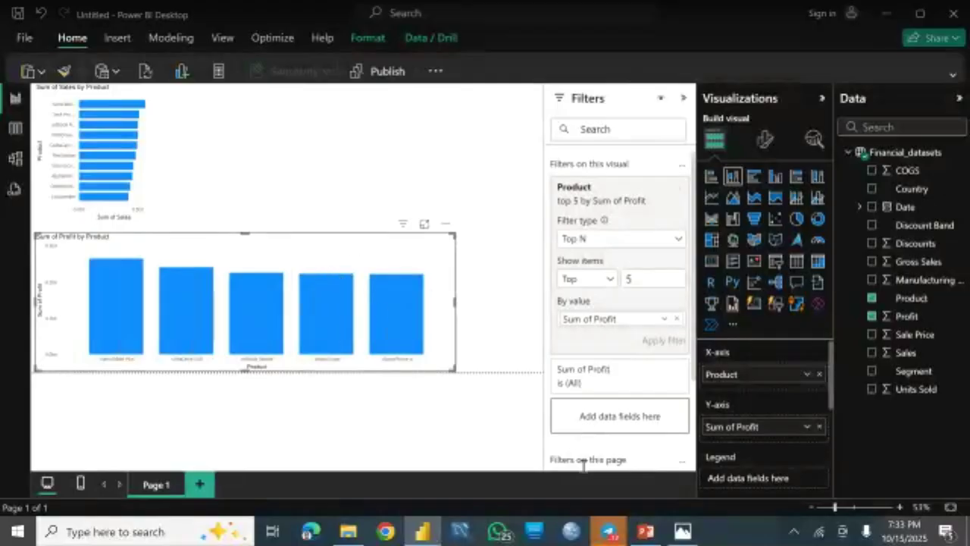
Switch to Telegram and check the group video chat window and its participants
mouse_move(609, 532)
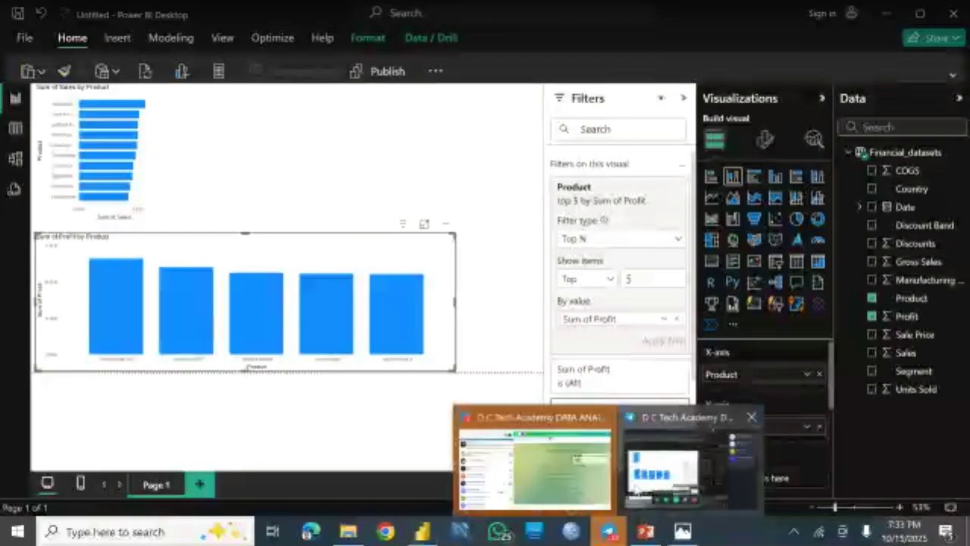
left_click(670, 480)
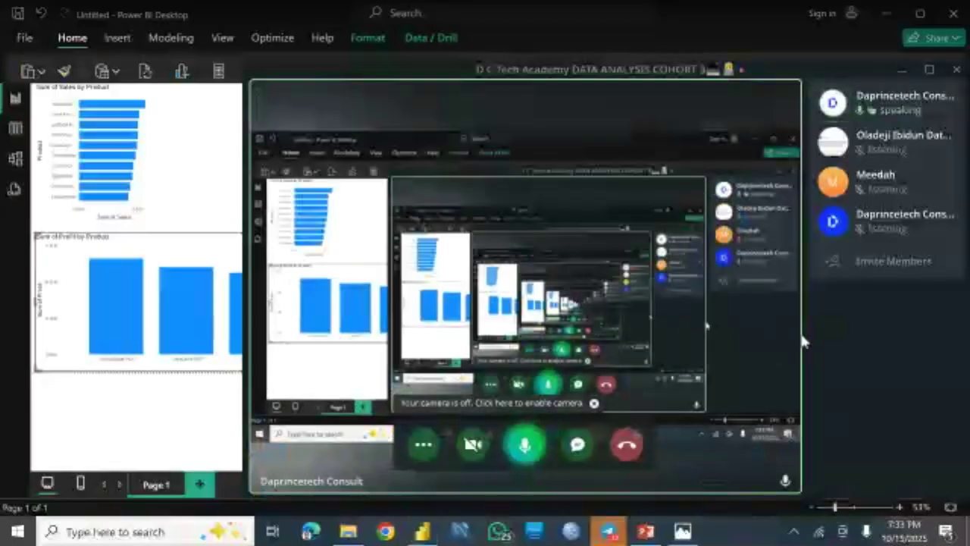
mouse_move(611, 533)
left_click(590, 491)
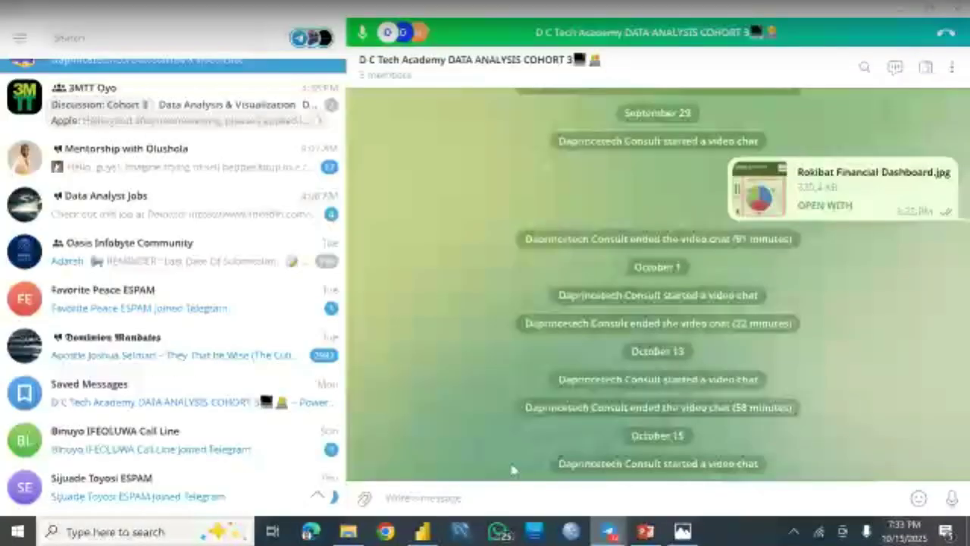
mouse_move(610, 533)
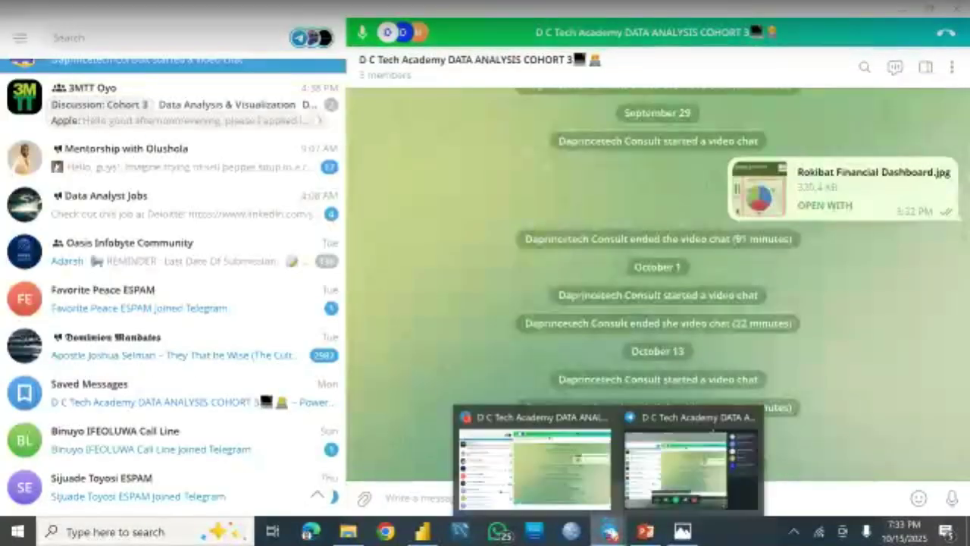
left_click(701, 494)
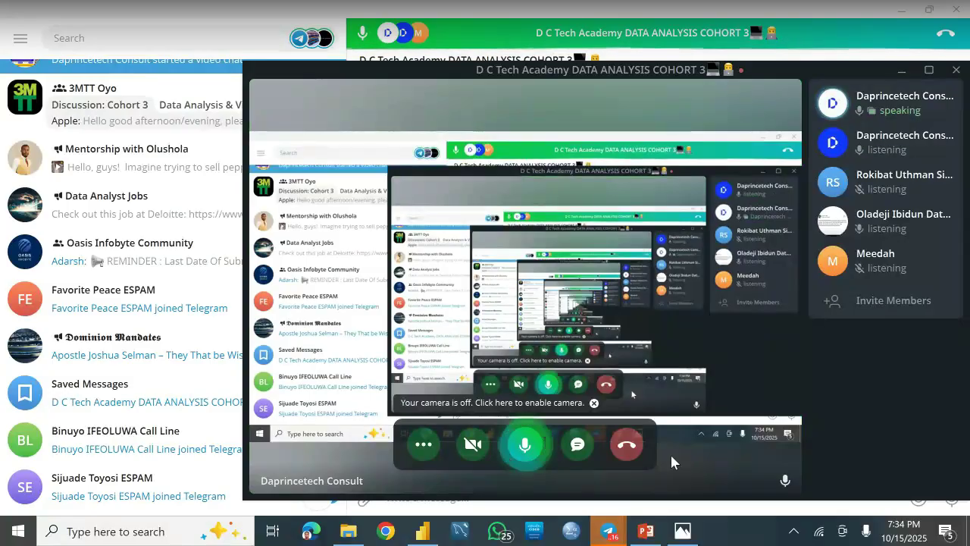
Return to Power BI Desktop and narrow the top 5 profit by product chart to roughly the width of the sales chart above it
left_click(422, 531)
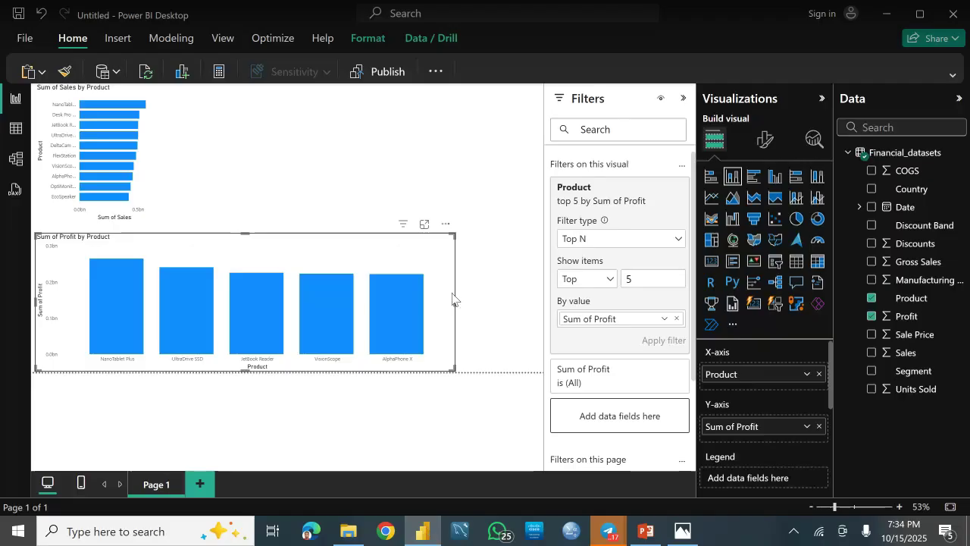
left_click_drag(457, 301, 173, 303)
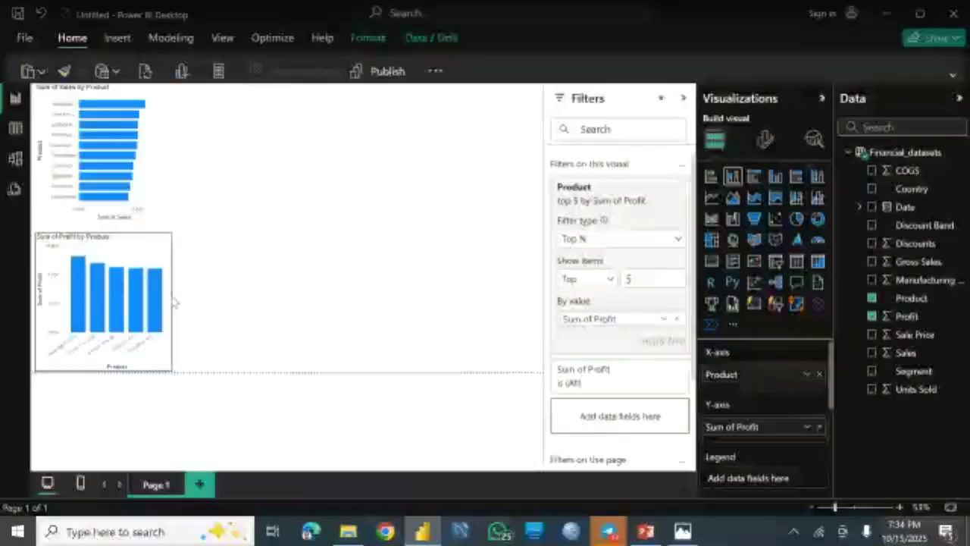
left_click(278, 305)
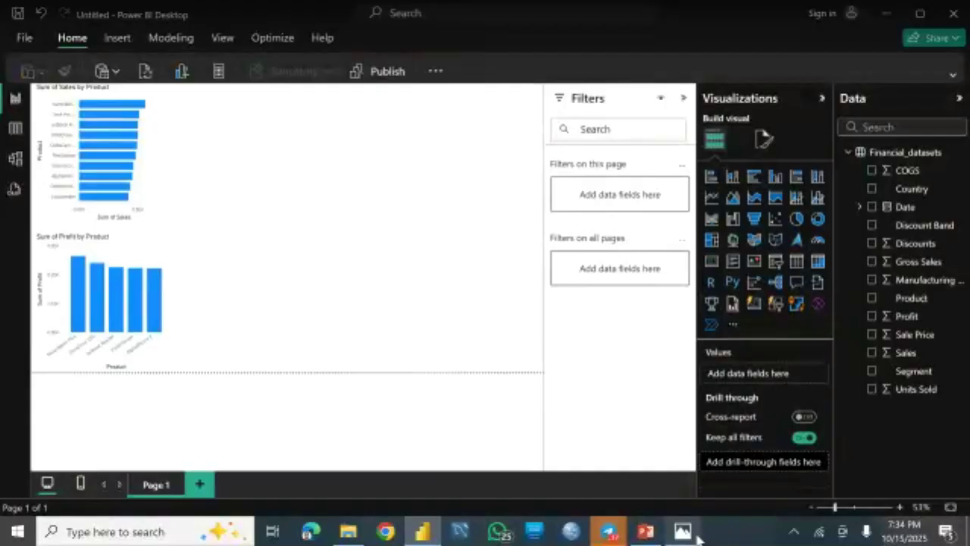
Review the reference dashboard image and the best practices by chart type slide in the PowerPoint training presentation
left_click(695, 533)
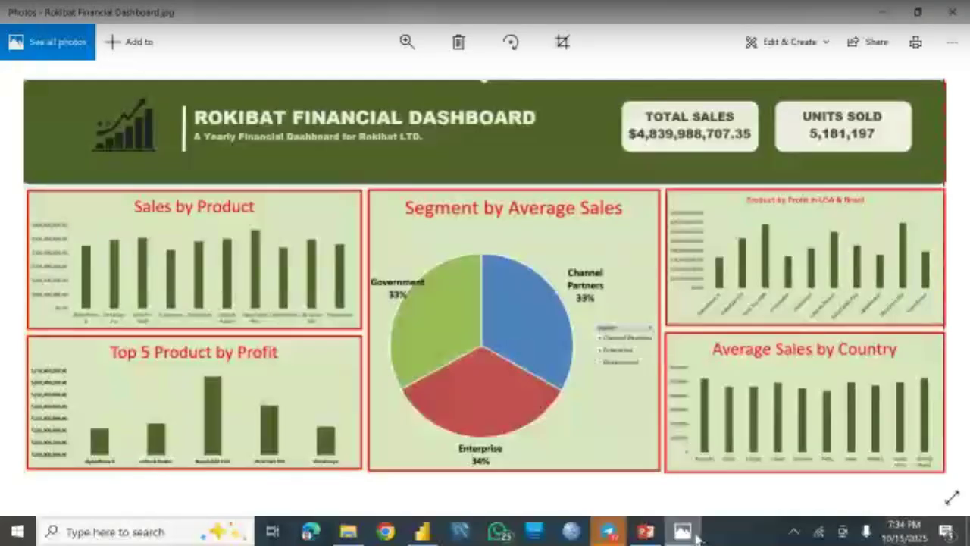
left_click(684, 533)
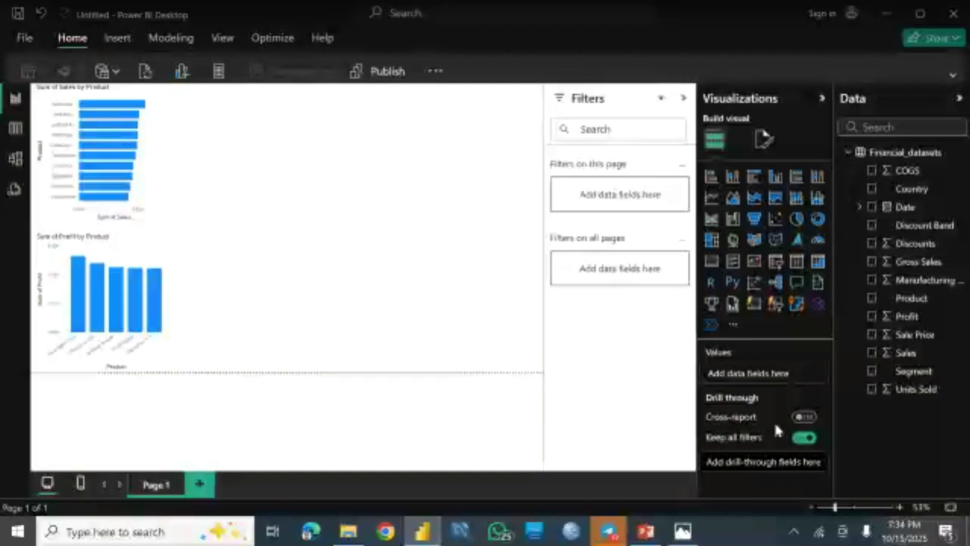
left_click(657, 535)
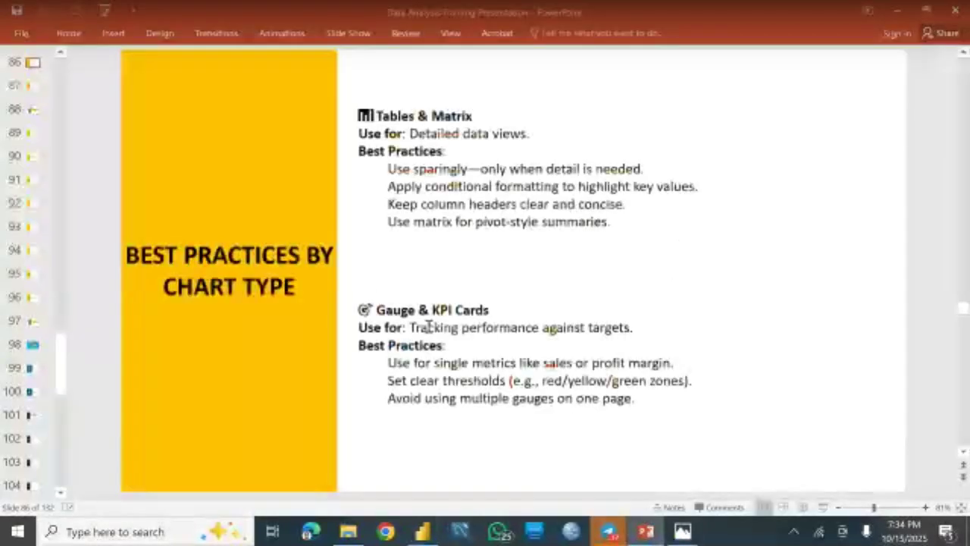
scroll(297, 288, "up", 1)
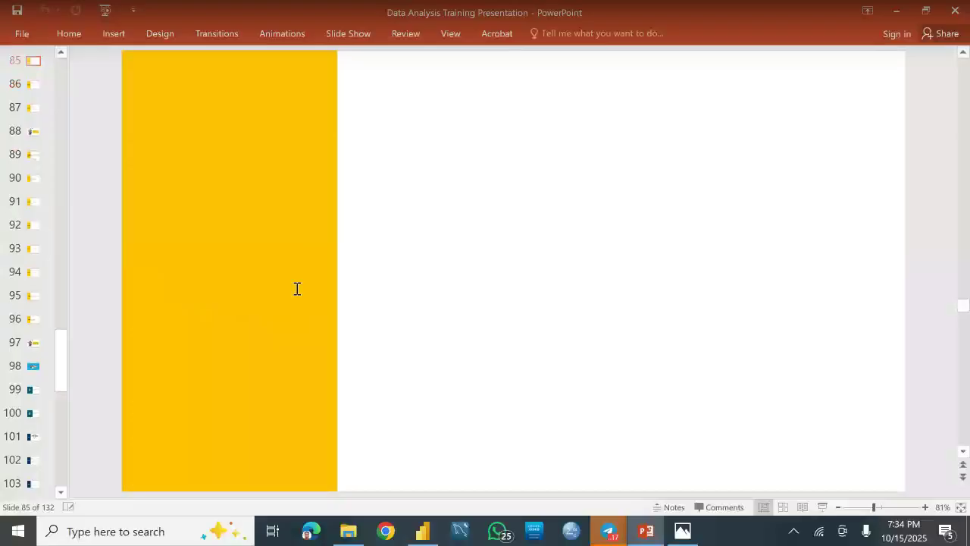
scroll(413, 280, "down", 1)
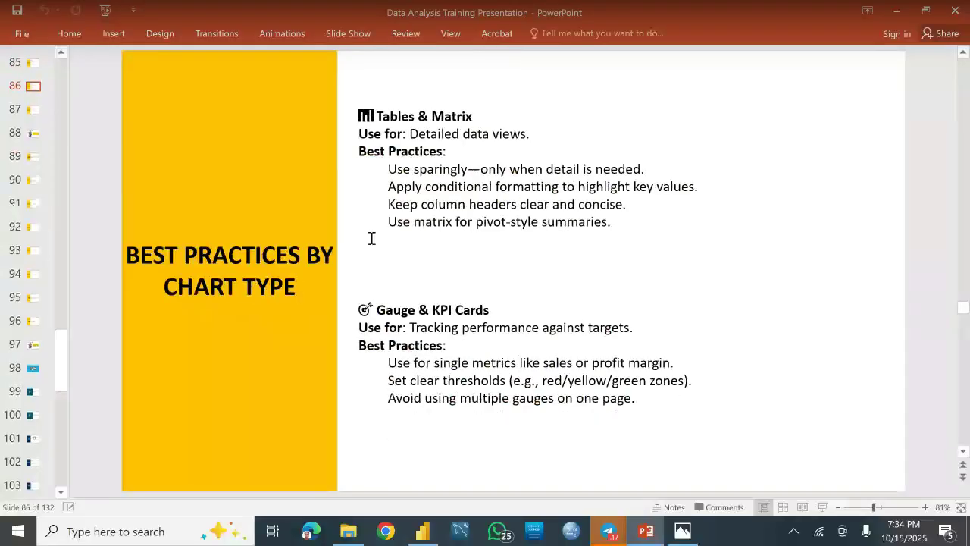
scroll(371, 238, "down", 1)
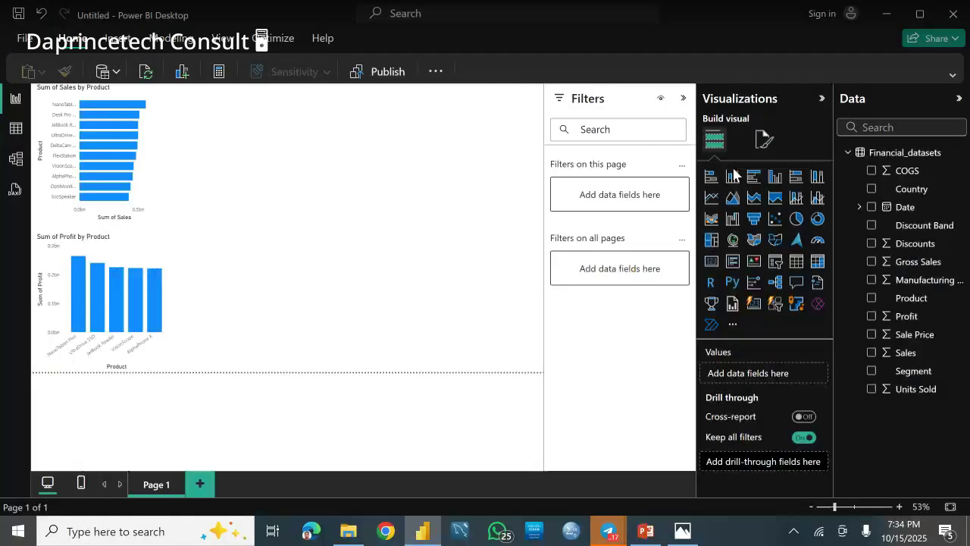
Insert a donut chart with Segment as legend and Average of Sales as values, and widen it slightly beside the sales by product chart
left_click(818, 219)
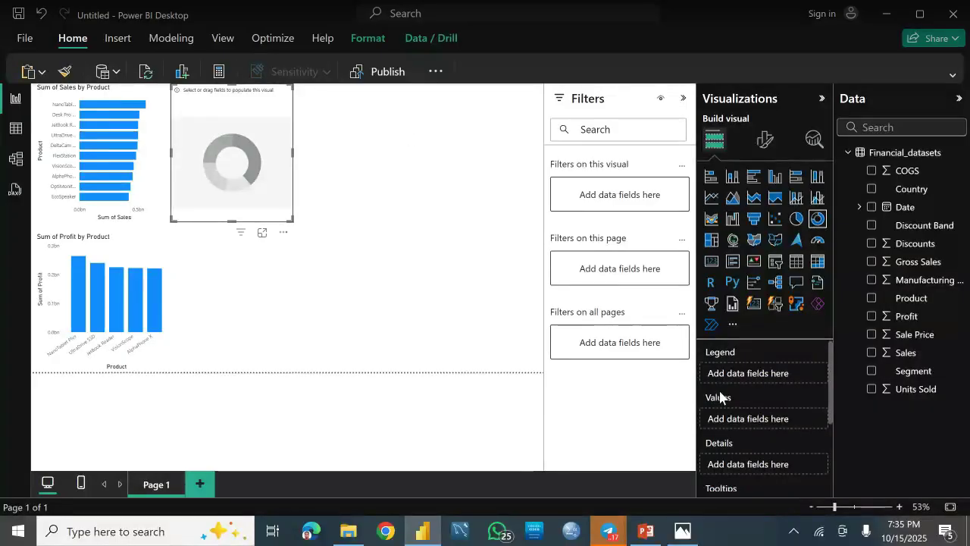
left_click(682, 531)
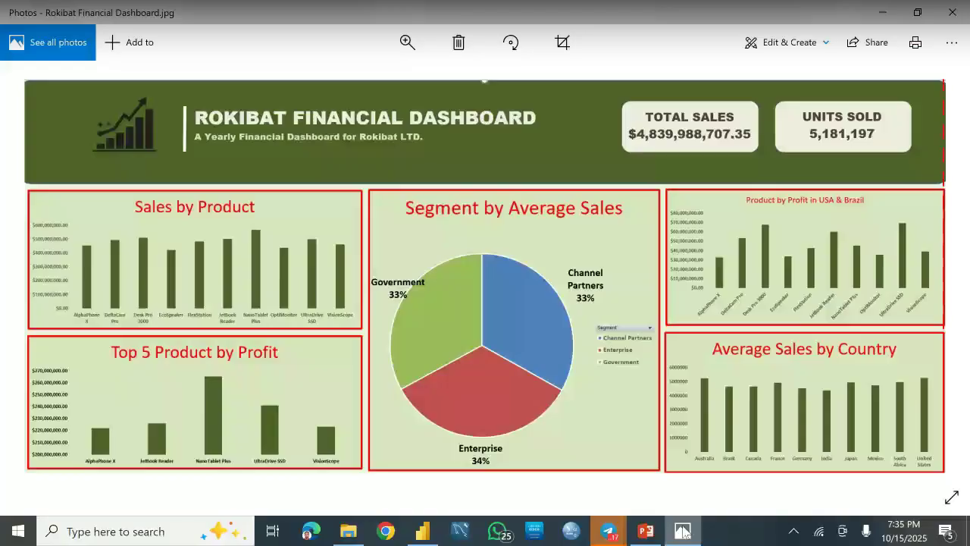
left_click(682, 531)
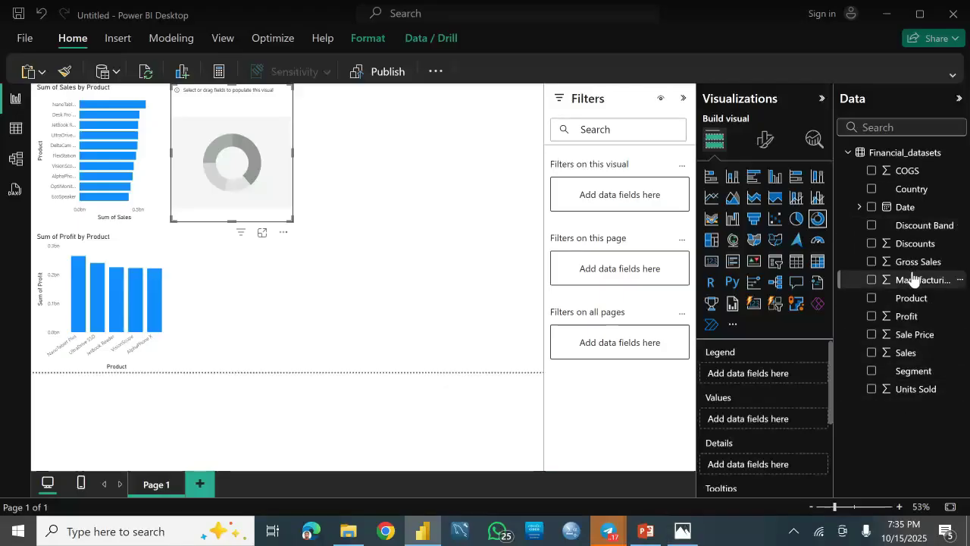
left_click_drag(900, 376, 756, 377)
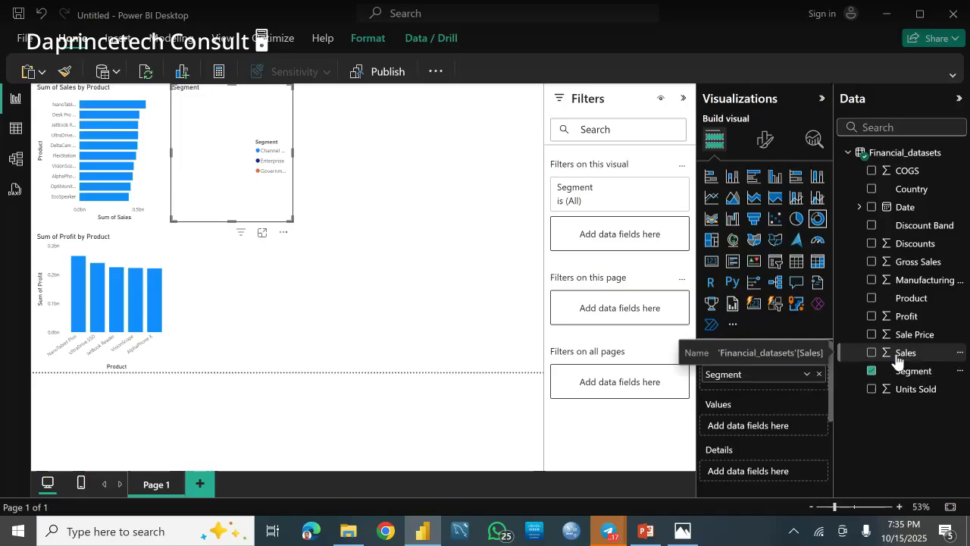
left_click_drag(898, 360, 753, 428)
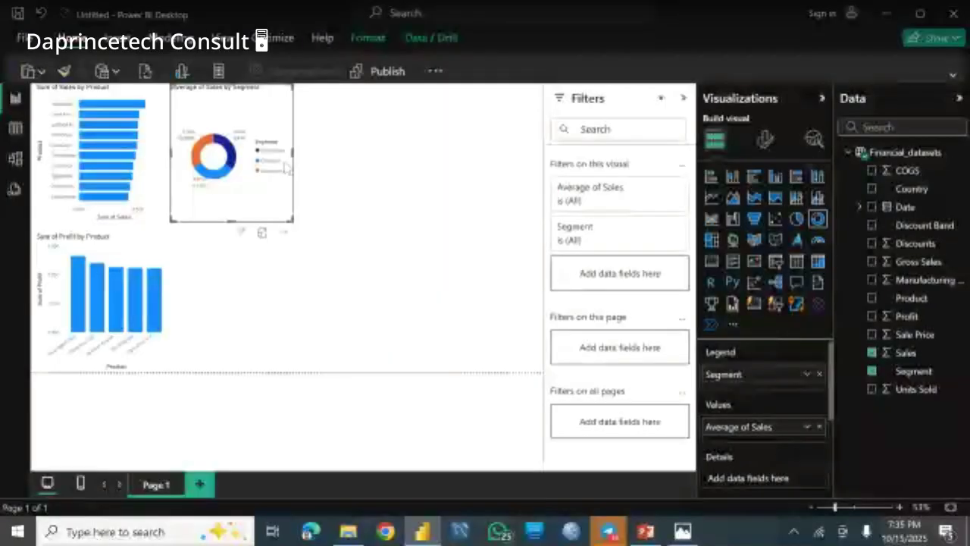
left_click_drag(291, 220, 426, 338)
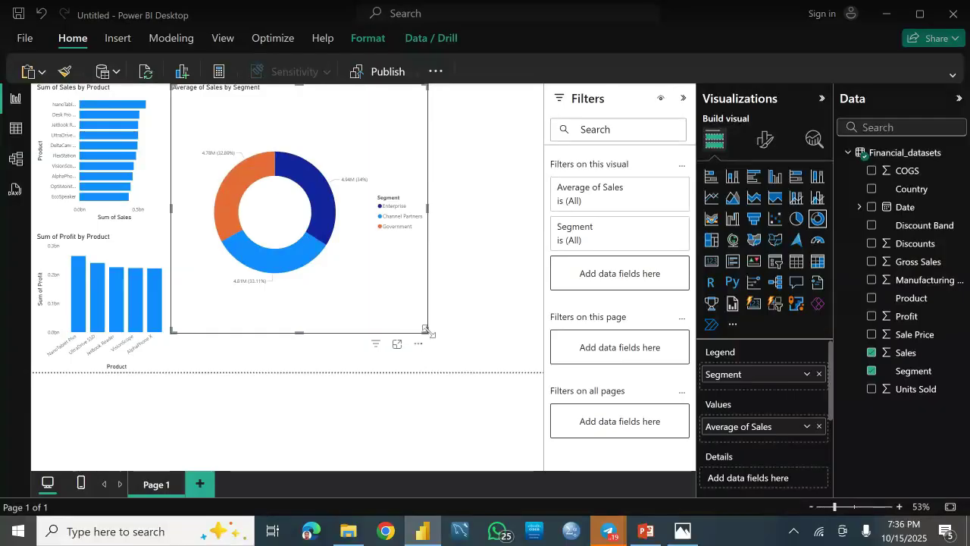
left_click_drag(425, 330, 338, 221)
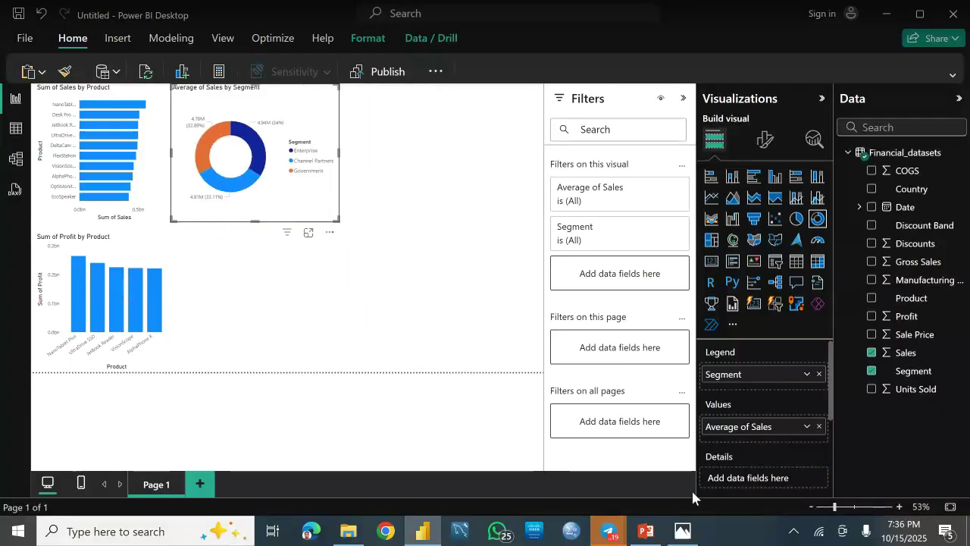
Following the reference dashboard image, insert a stacked column chart below the donut chart and put Product on its X-axis
left_click(682, 531)
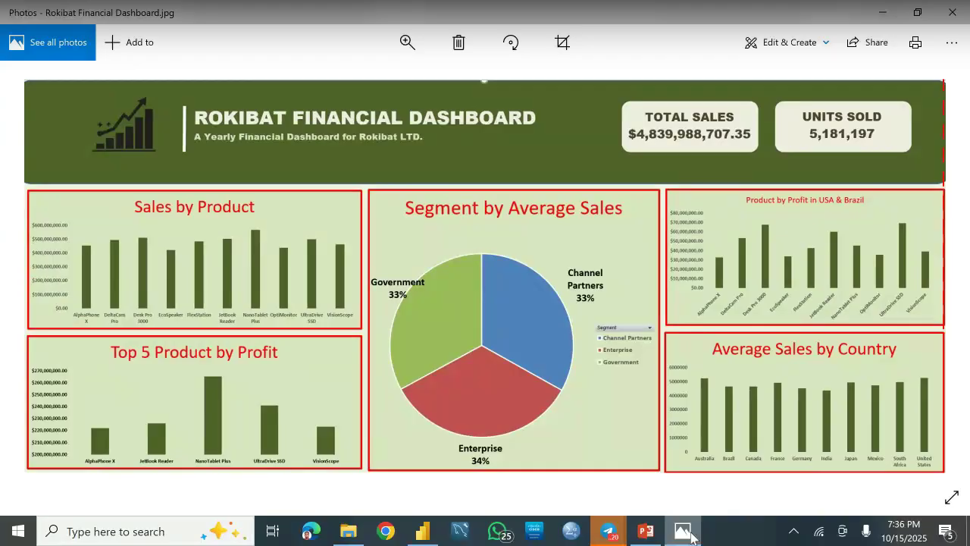
left_click(684, 532)
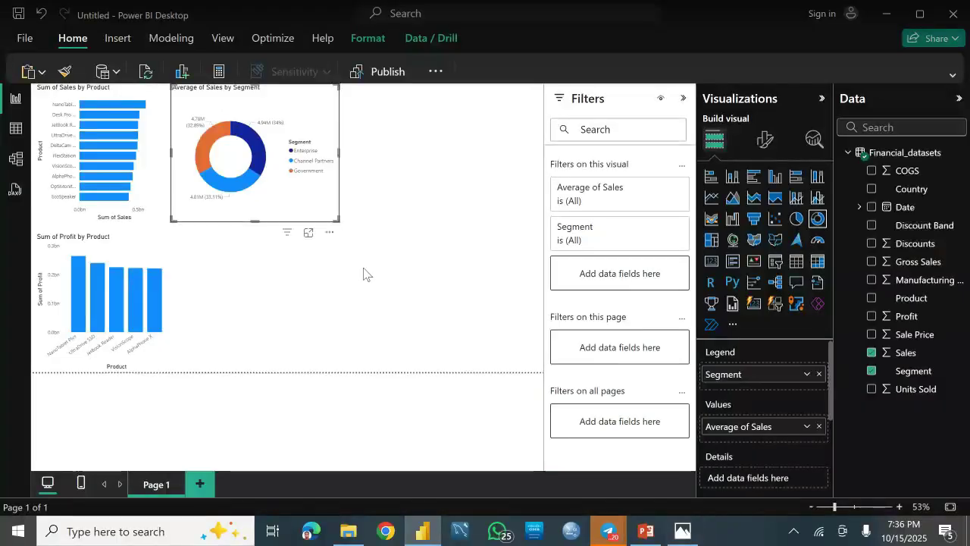
left_click(611, 483)
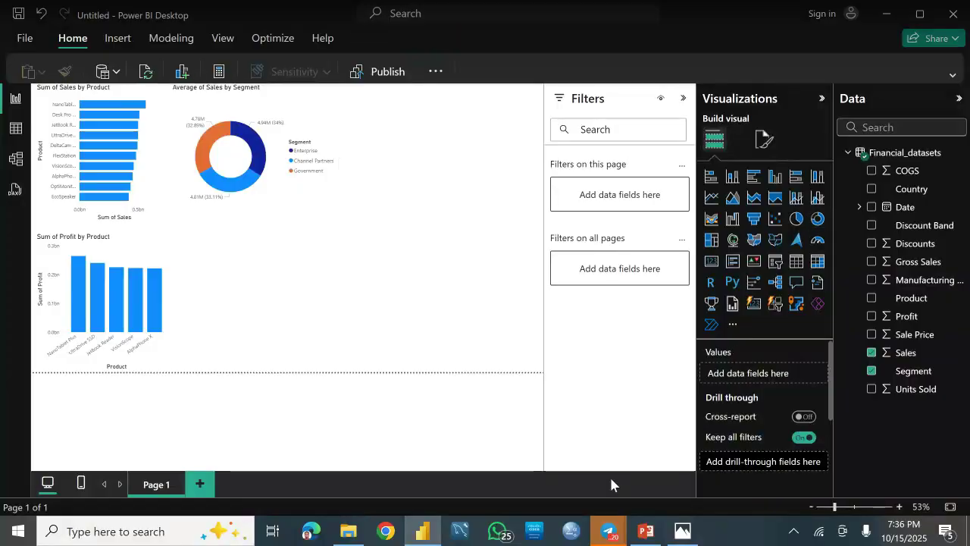
left_click(683, 532)
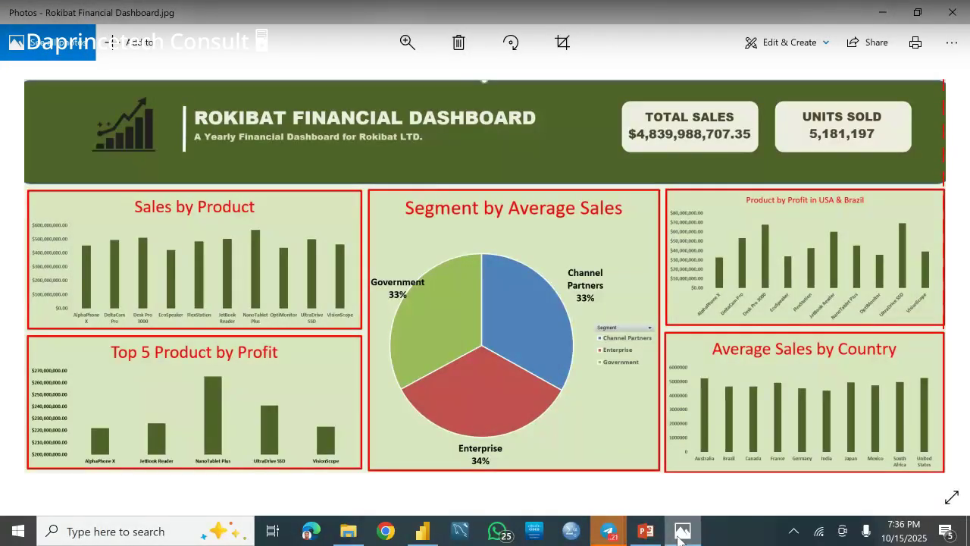
left_click(680, 535)
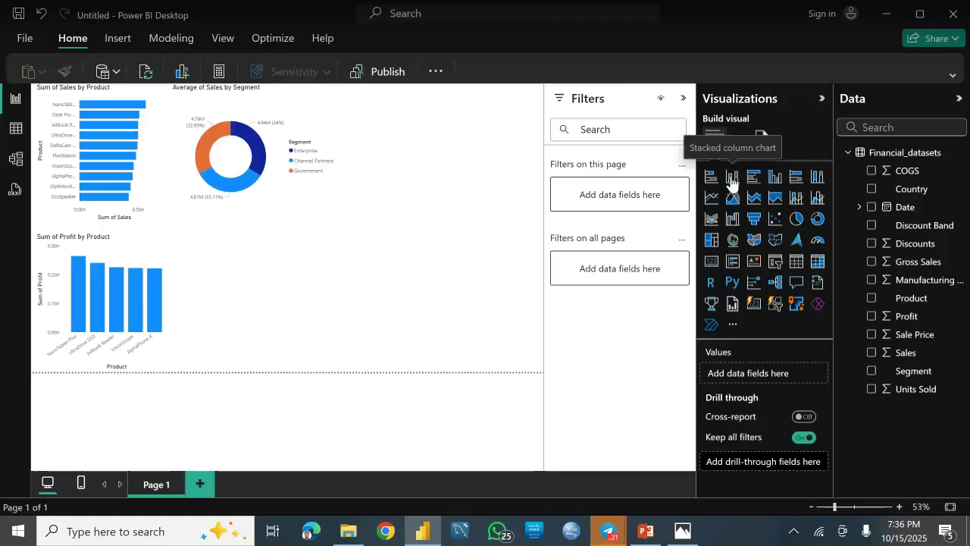
left_click(732, 179)
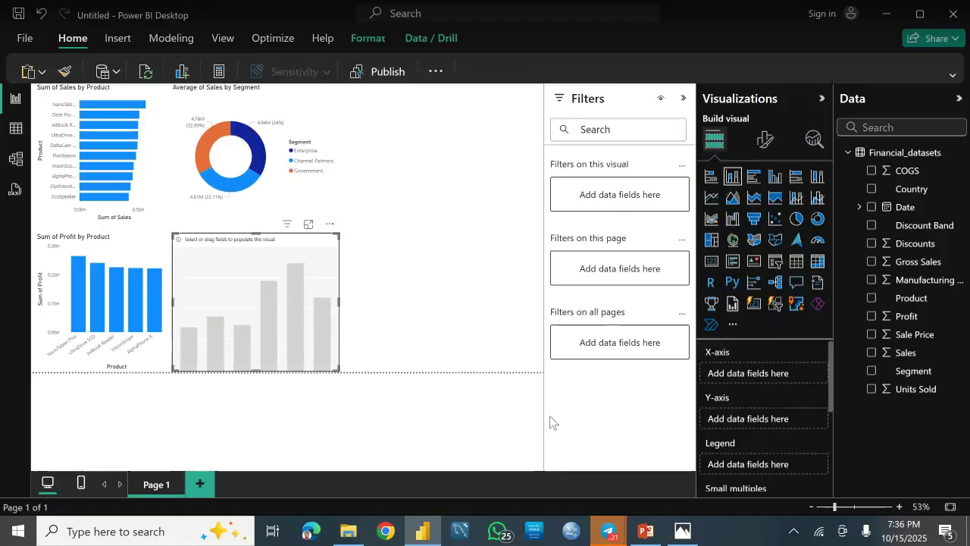
left_click(686, 531)
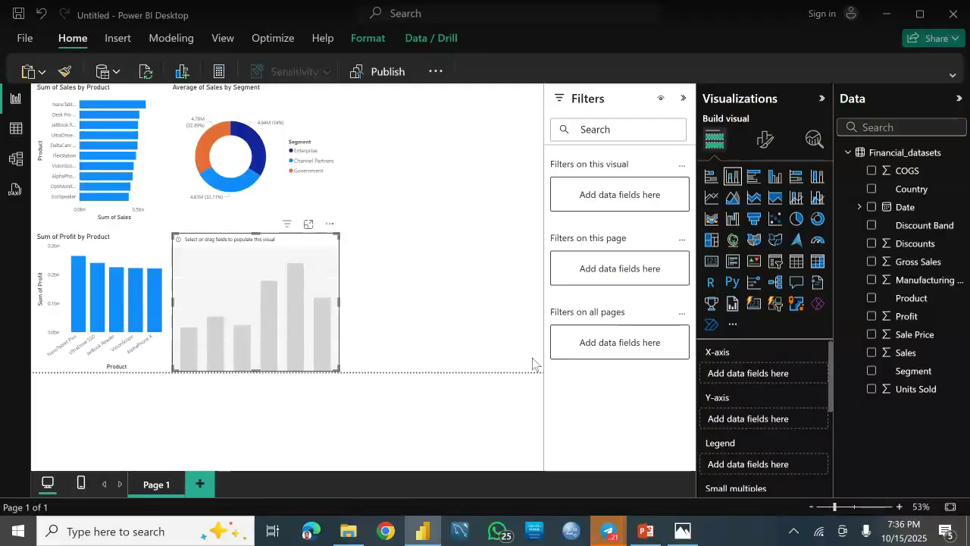
left_click(682, 533)
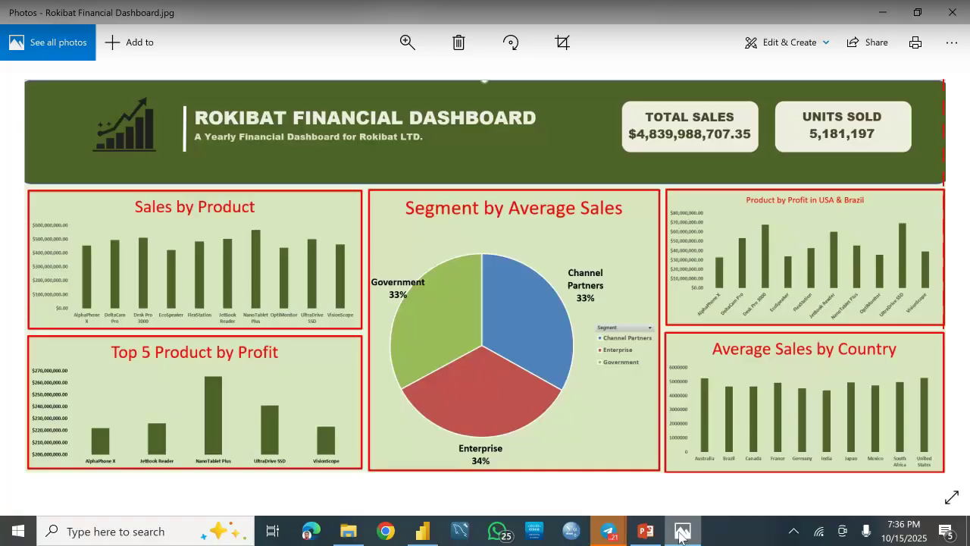
left_click(681, 533)
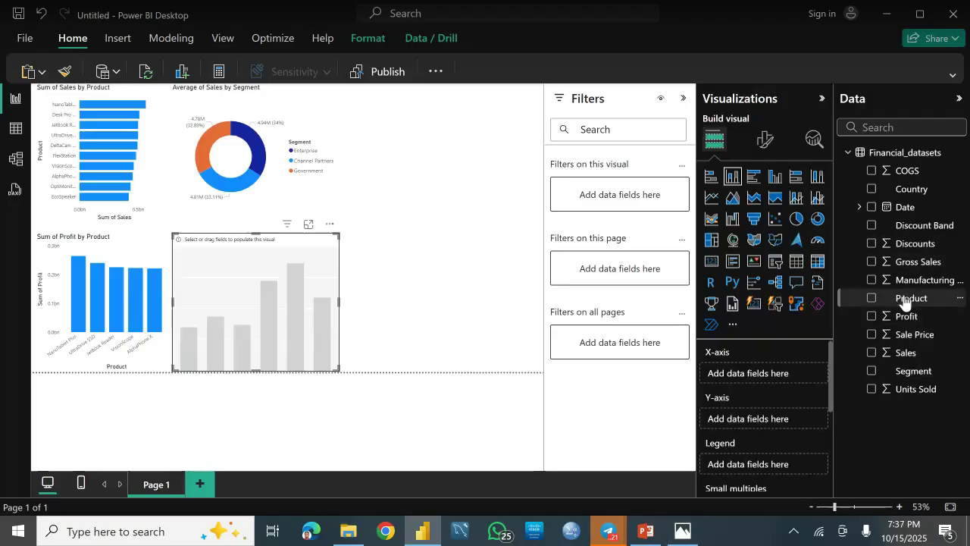
left_click_drag(897, 301, 736, 376)
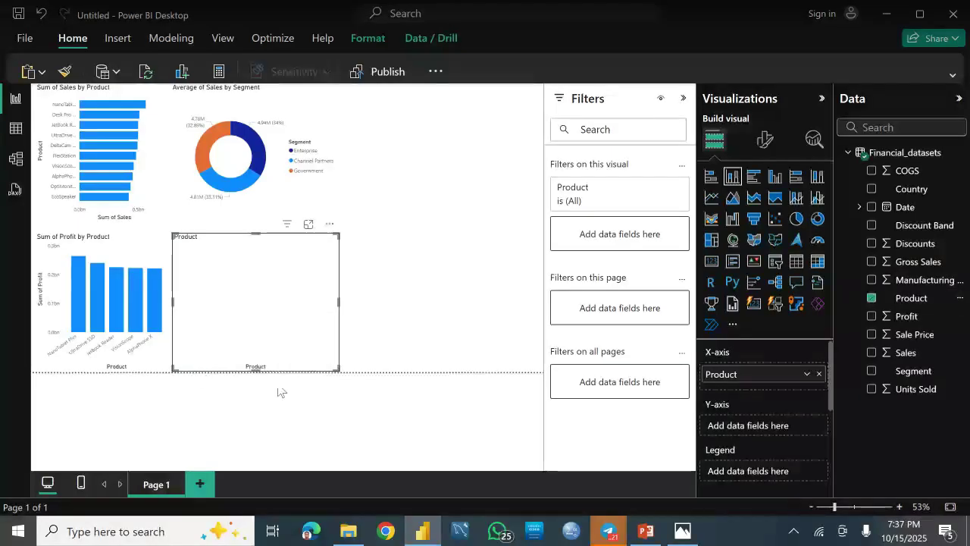
Examine the Product by Profit in USA & Brazil chart in the reference dashboard image, and return to Power BI Desktop
left_click(683, 533)
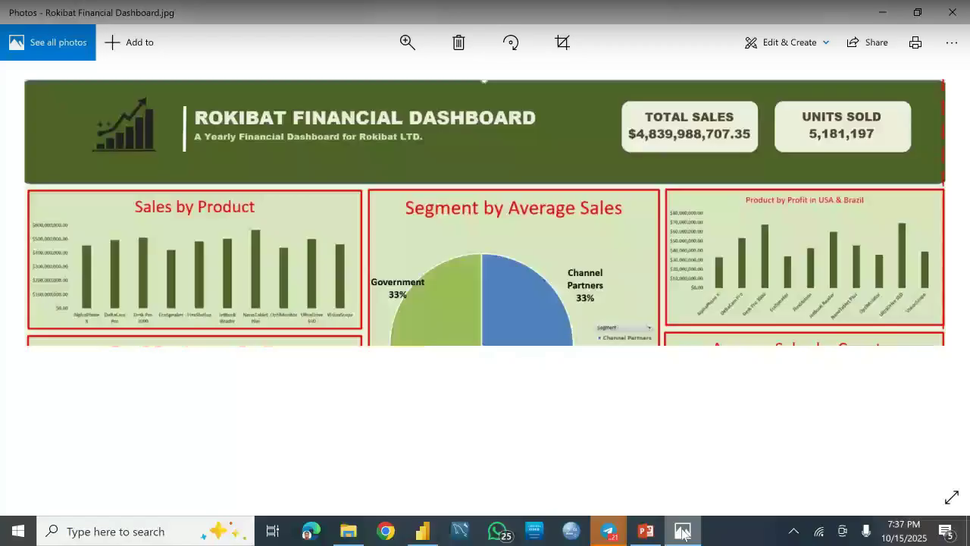
left_click(683, 533)
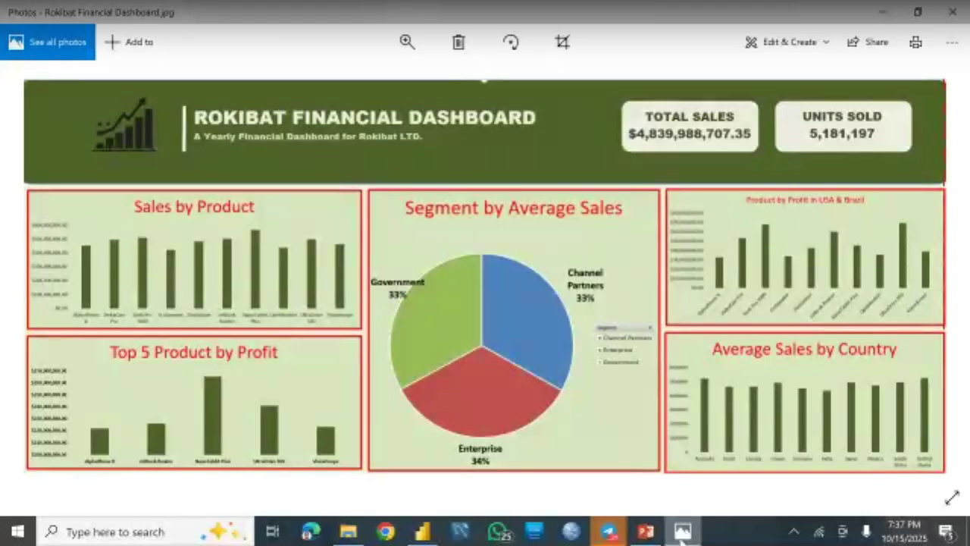
left_click(683, 531)
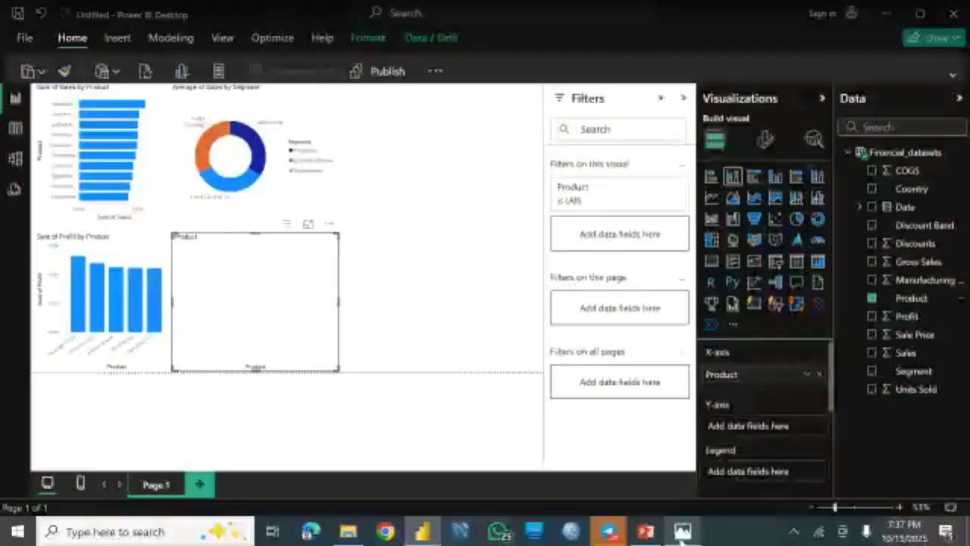
left_click(682, 538)
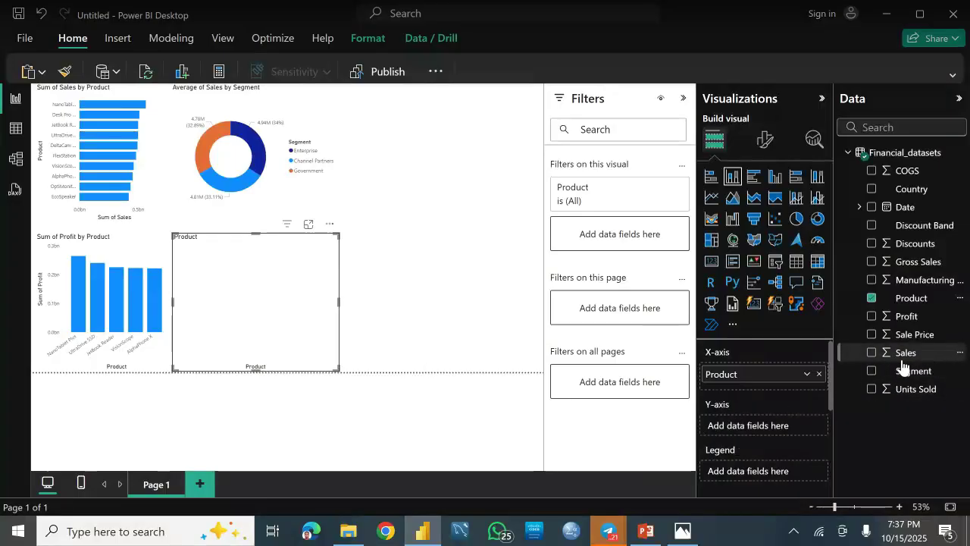
Put Profit on the Y-axis of the new product column chart and check it against the reference dashboard image
left_click_drag(779, 406, 750, 431)
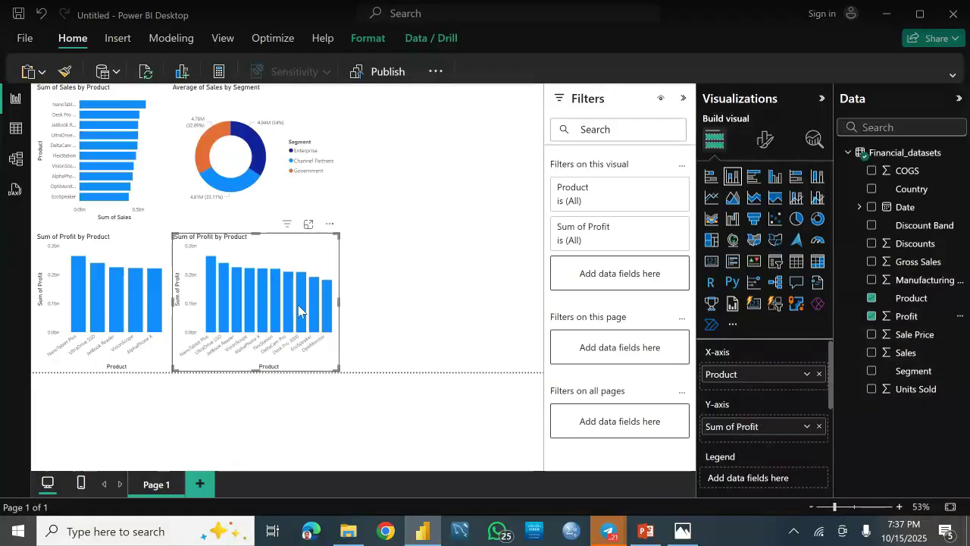
left_click_drag(832, 370, 831, 340)
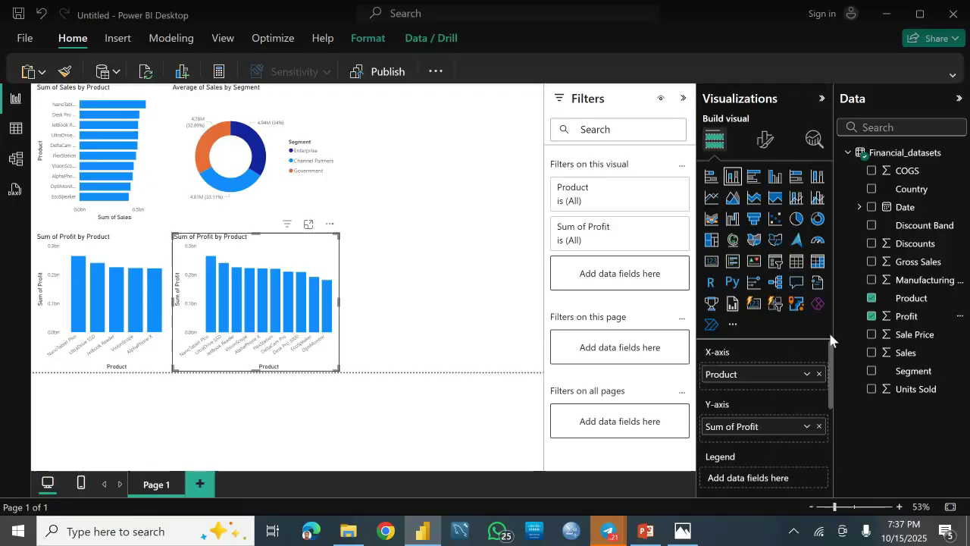
left_click(682, 532)
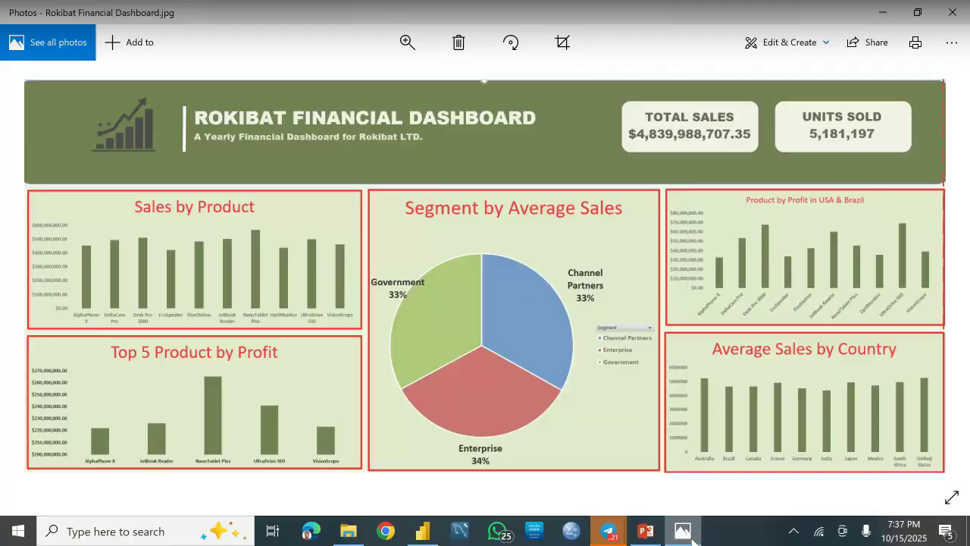
left_click(686, 534)
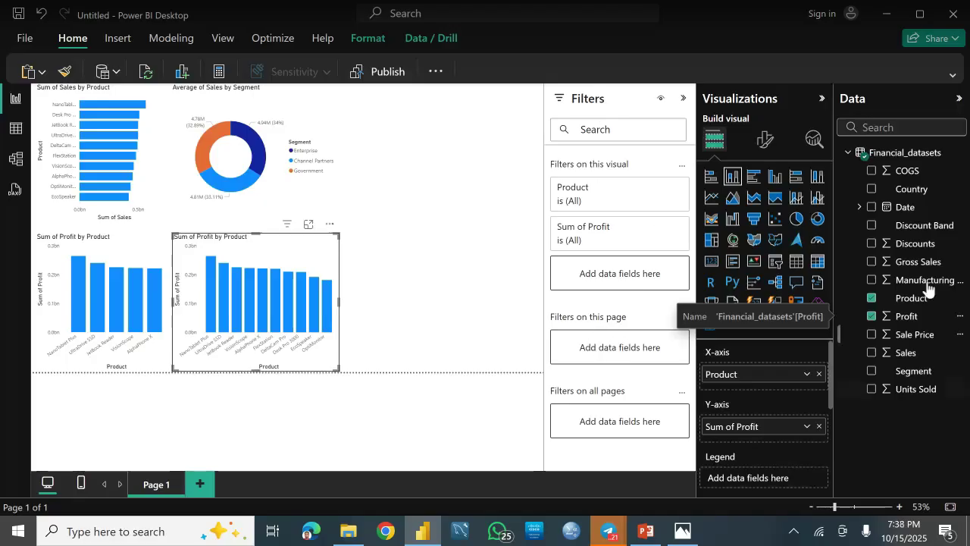
Try to filter the whole report page by Country, limiting it to Brazil and United States
left_click_drag(912, 190, 639, 358)
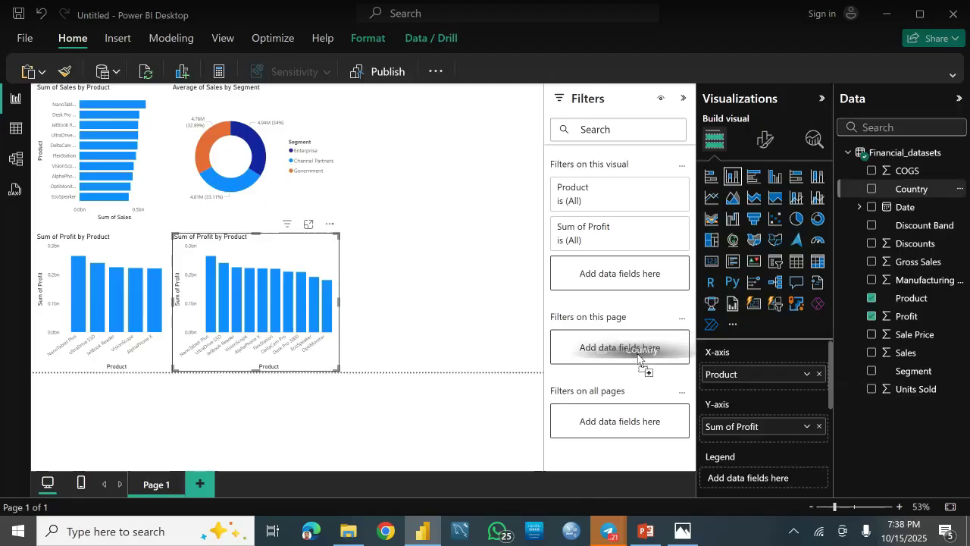
left_click_drag(639, 358, 642, 357)
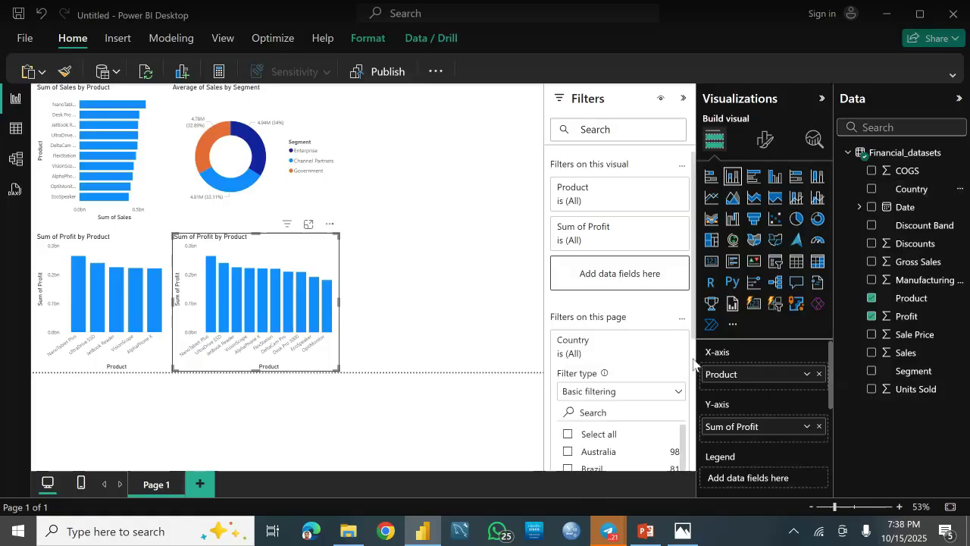
left_click_drag(683, 445, 676, 484)
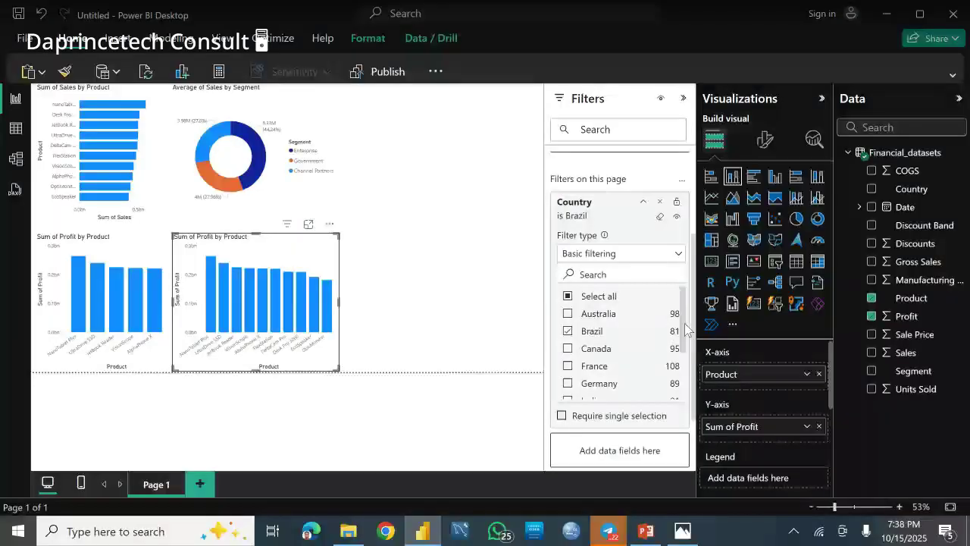
scroll(685, 327, "down", 3)
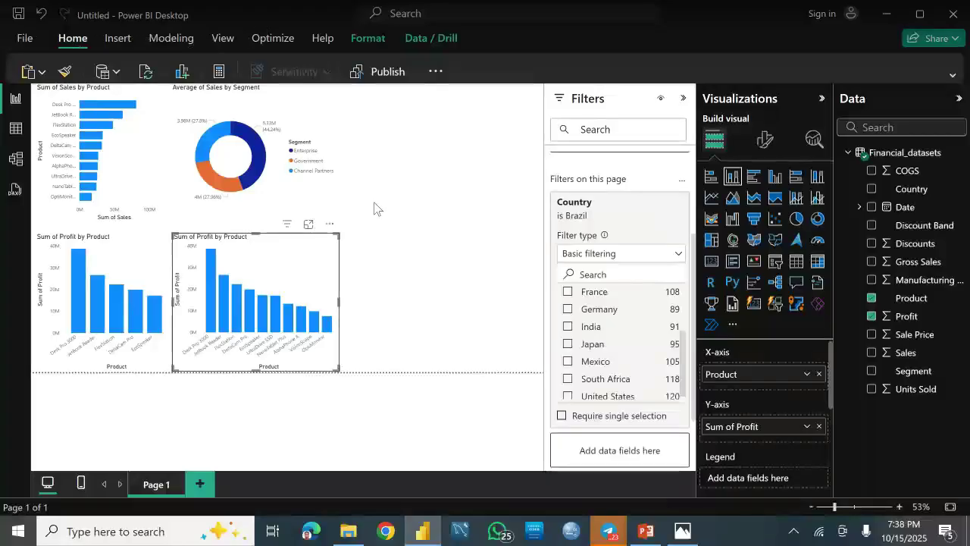
left_click_drag(696, 379, 688, 385)
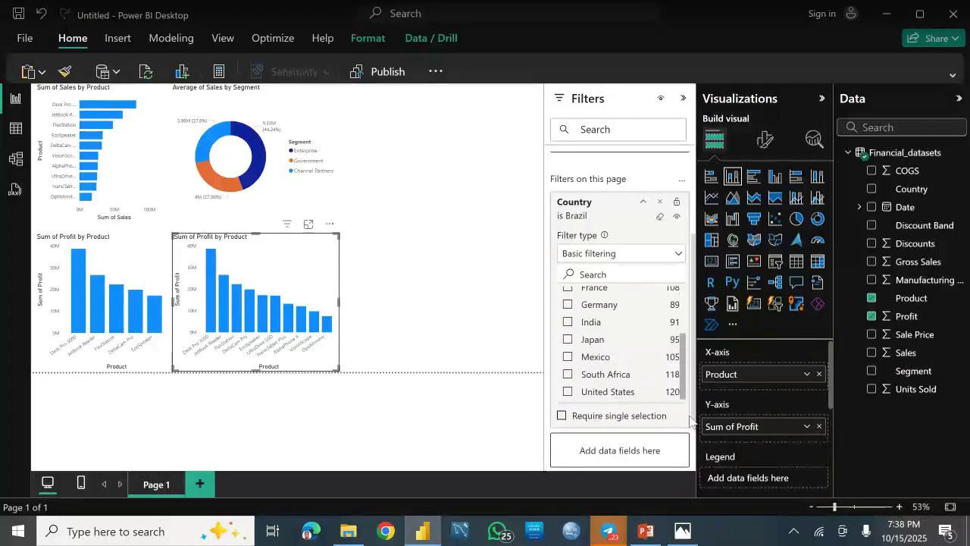
left_click(568, 393)
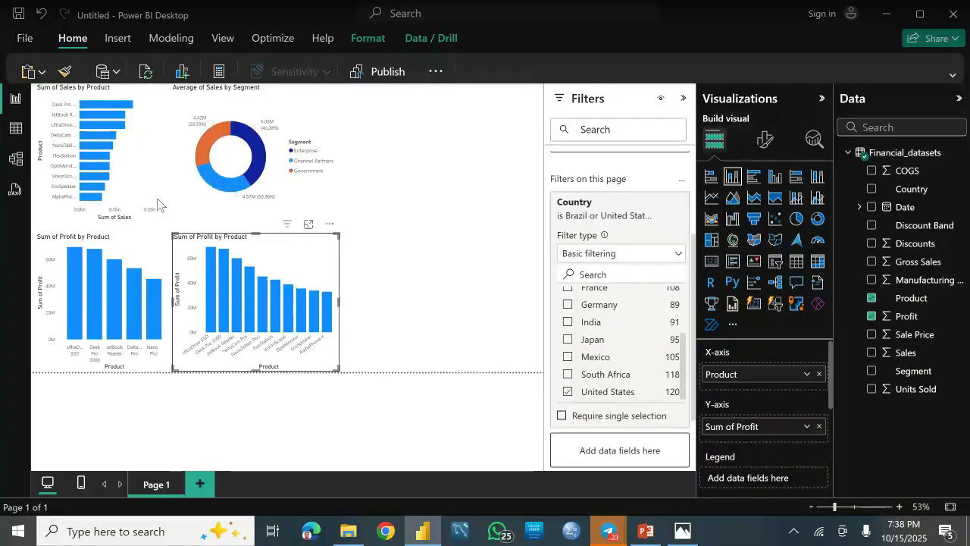
Check the filter type options of the page-level Country filter, and undo that filter
left_click(679, 254)
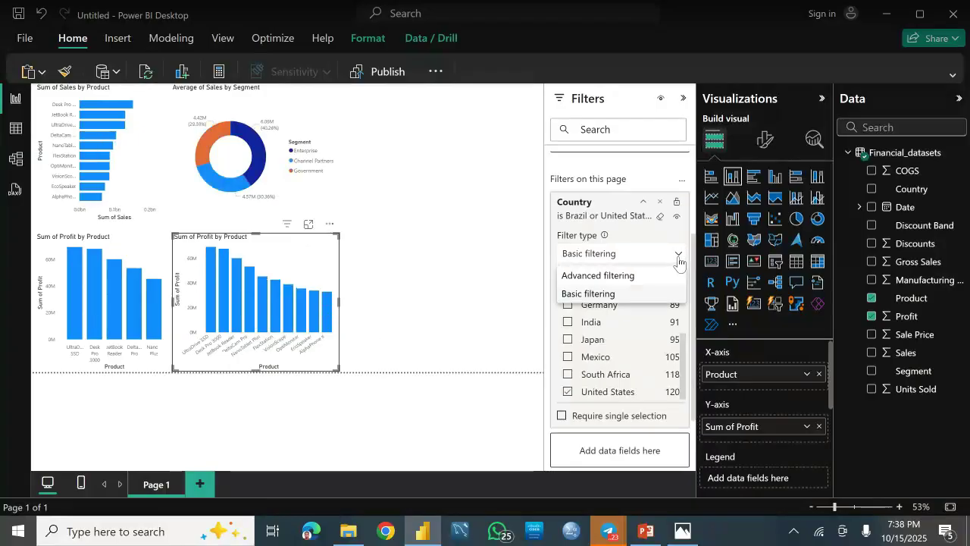
left_click(648, 233)
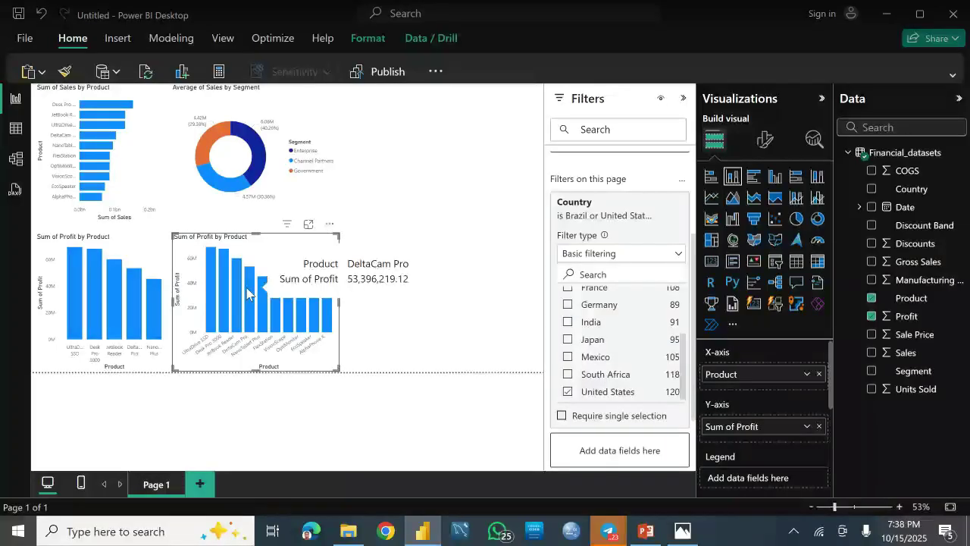
left_click(677, 255)
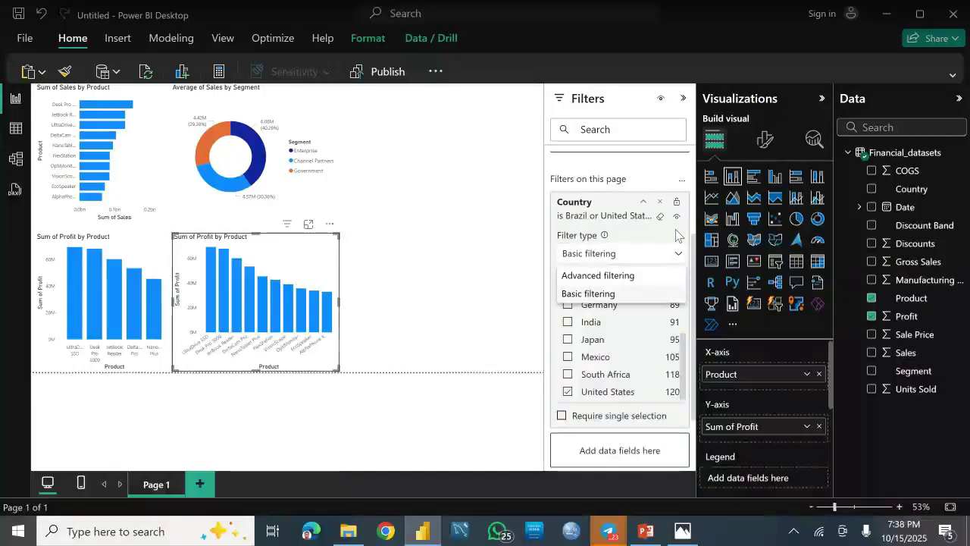
left_click(584, 213)
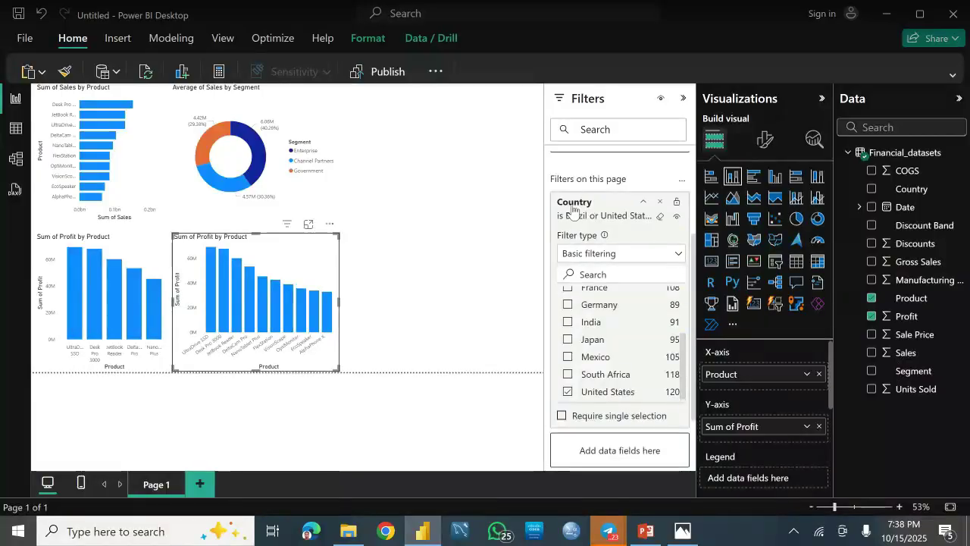
left_click(644, 206)
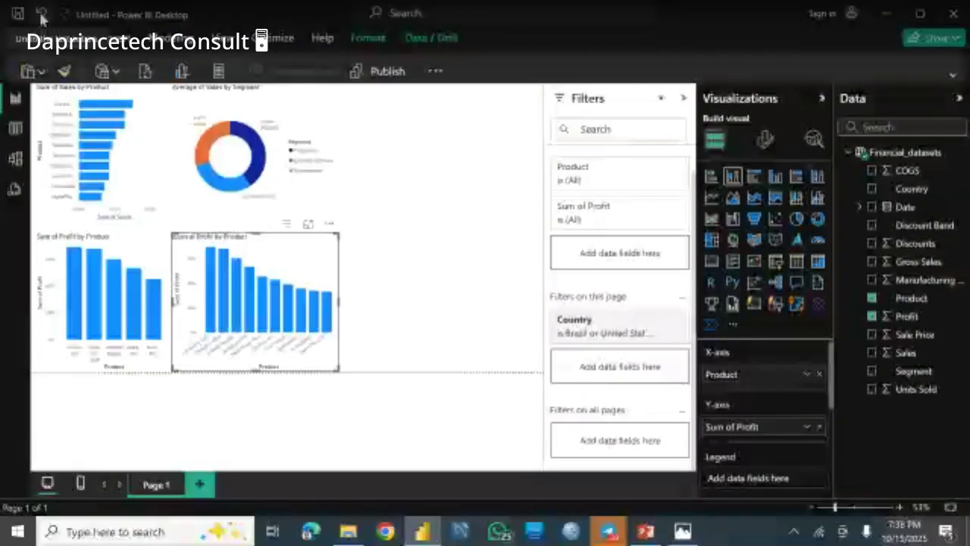
left_click(41, 17)
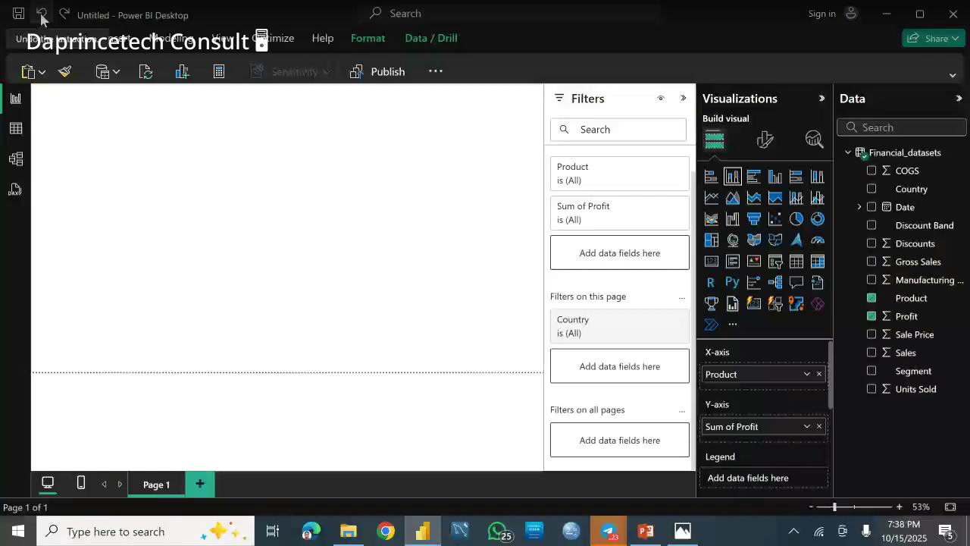
left_click(41, 16)
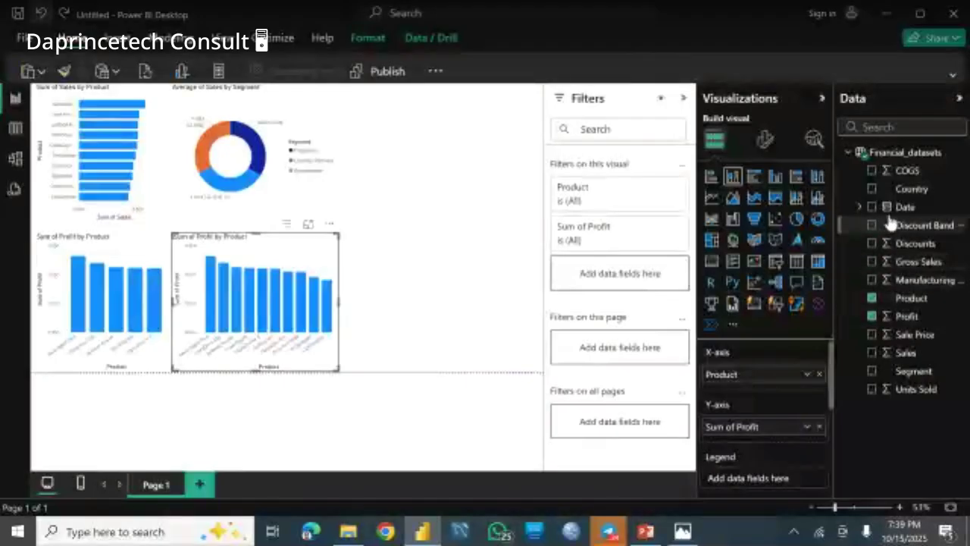
Filter only the second profit by product chart by Country, limiting it to Brazil and United States
left_click_drag(895, 190, 624, 283)
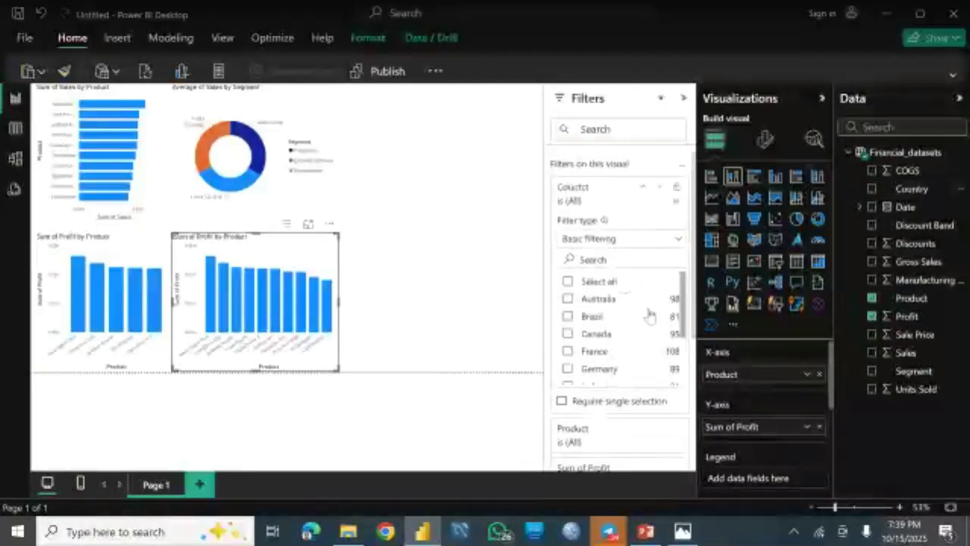
left_click(568, 317)
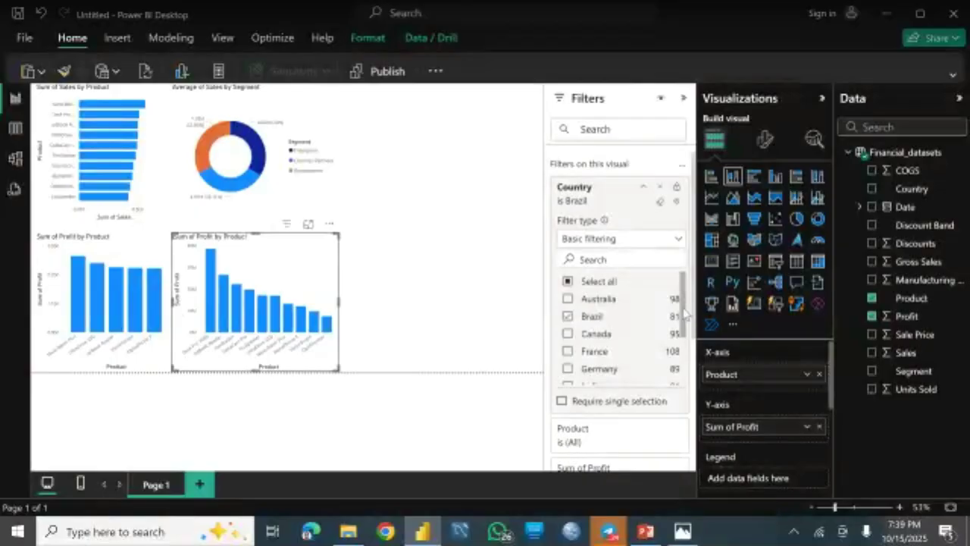
left_click_drag(685, 314, 680, 407)
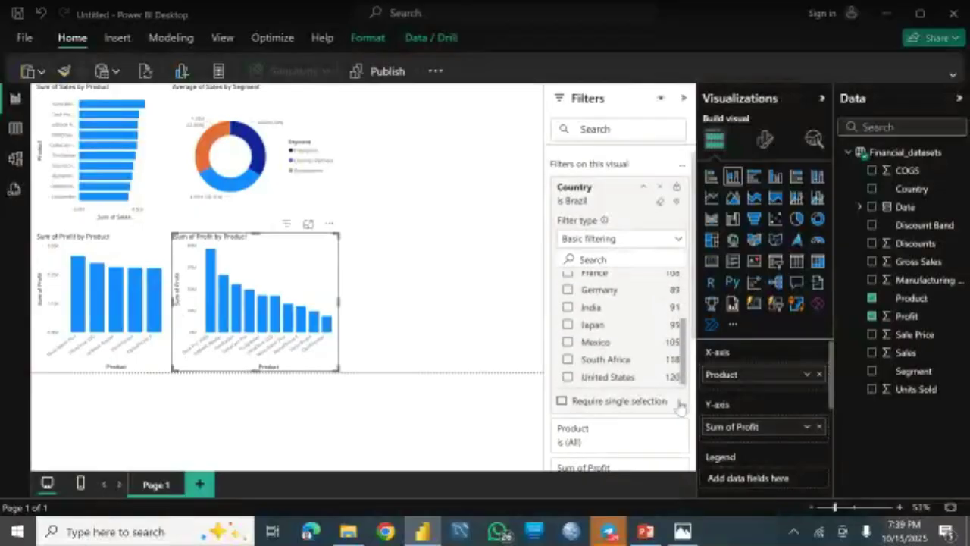
left_click(567, 377)
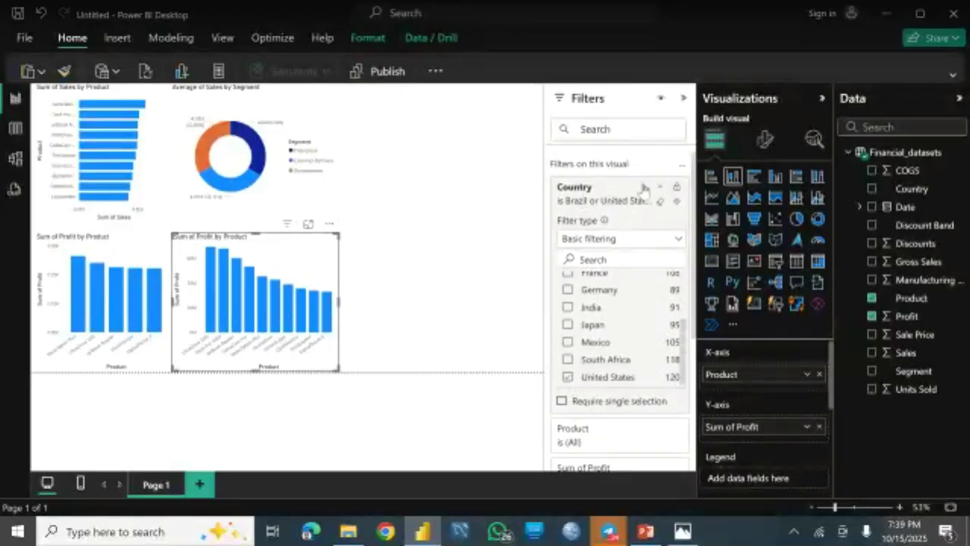
left_click(643, 188)
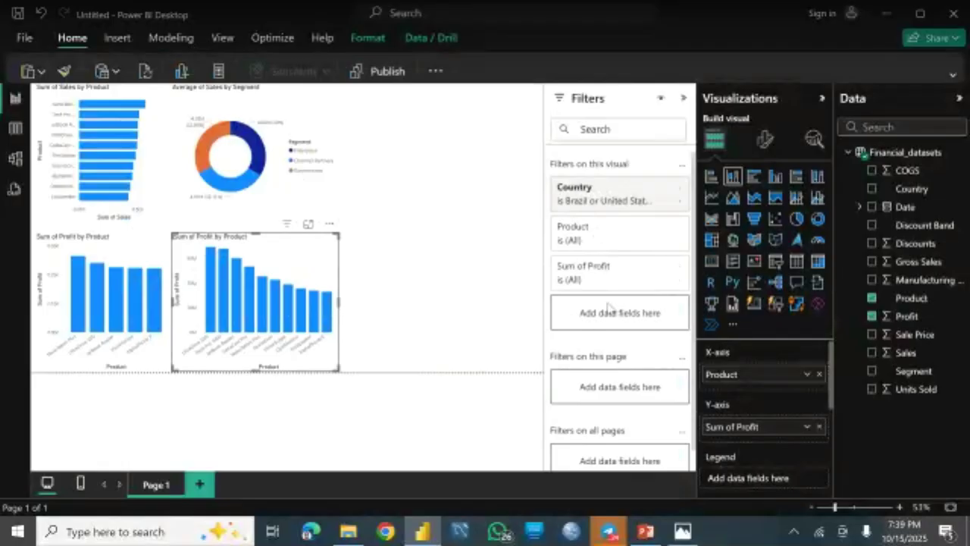
left_click(427, 277)
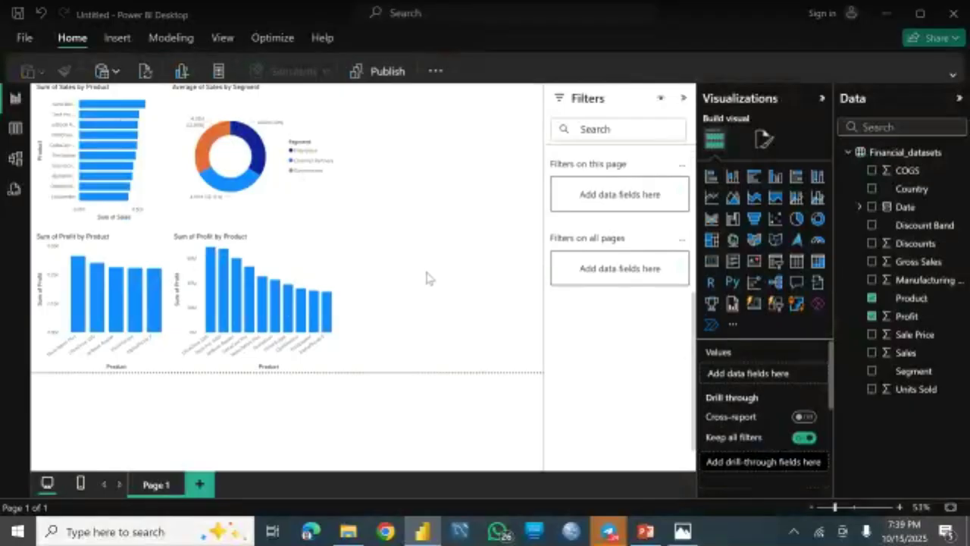
Following the reference dashboard image, insert a stacked column chart beside the donut chart and put Sales on its Y-axis
left_click(681, 533)
left_click(681, 533)
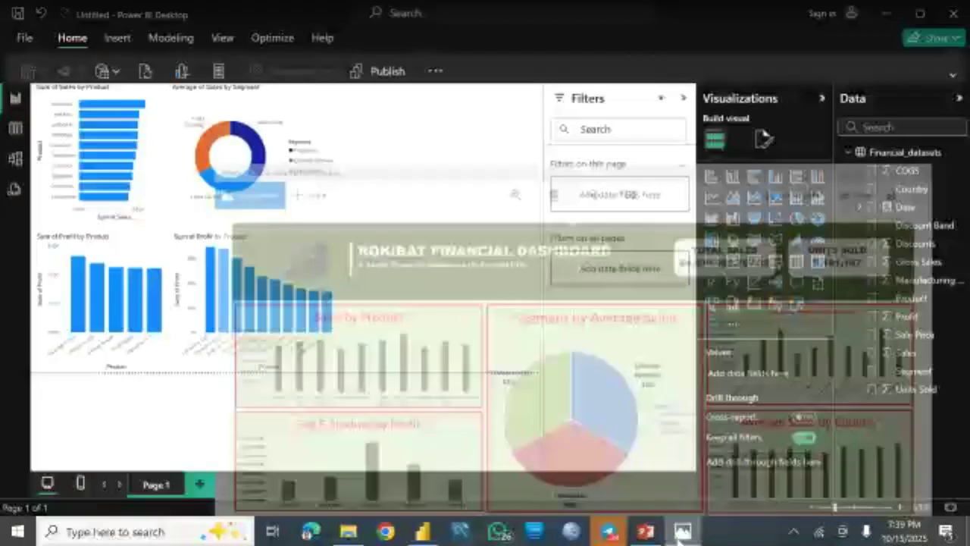
left_click(682, 532)
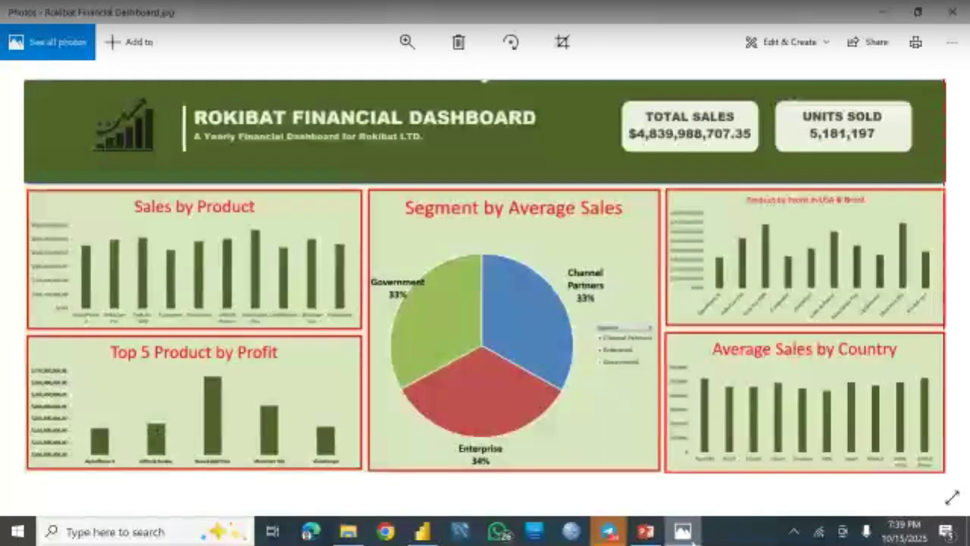
left_click(683, 533)
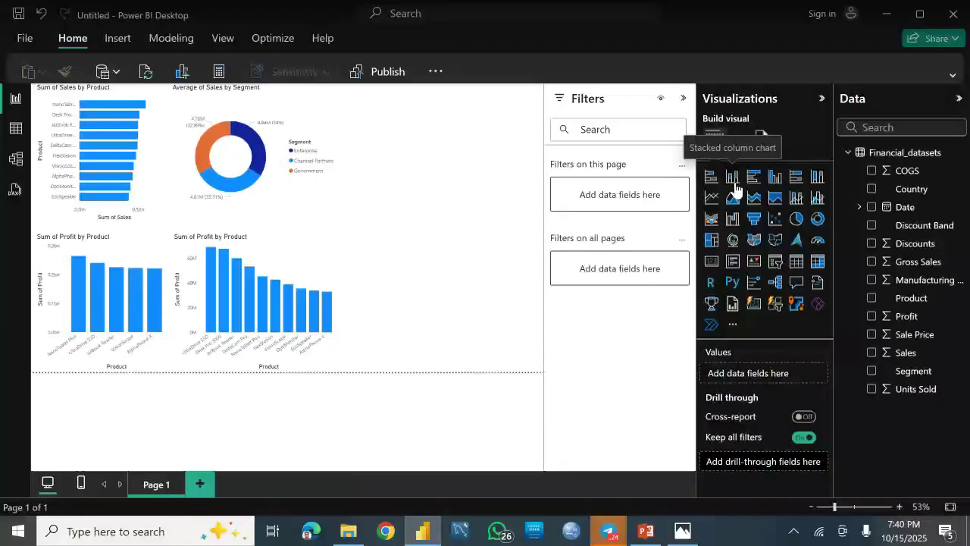
left_click(733, 177)
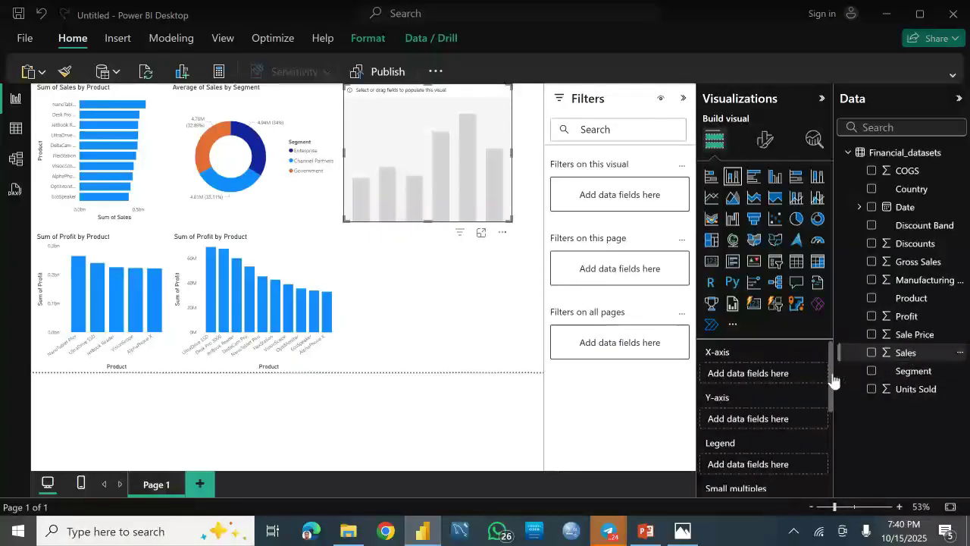
left_click_drag(906, 352, 753, 409)
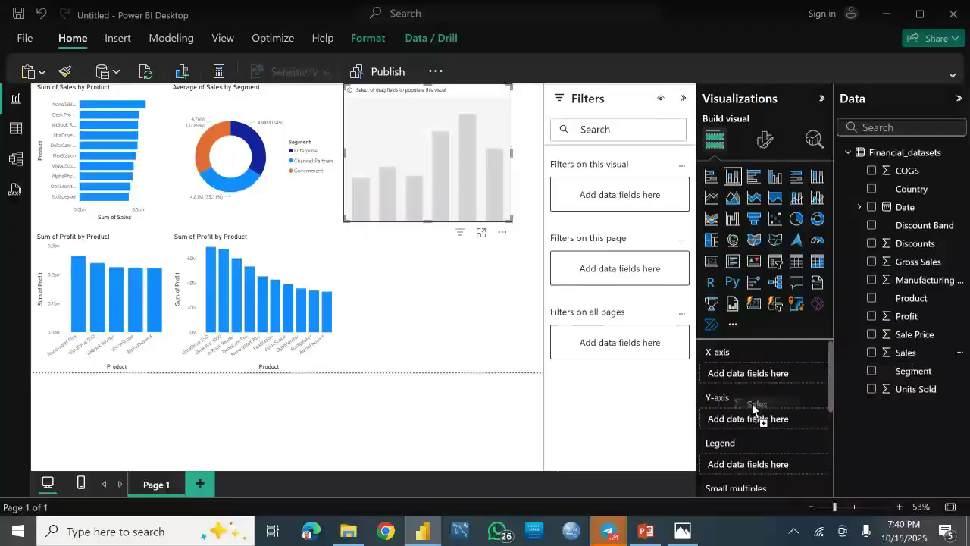
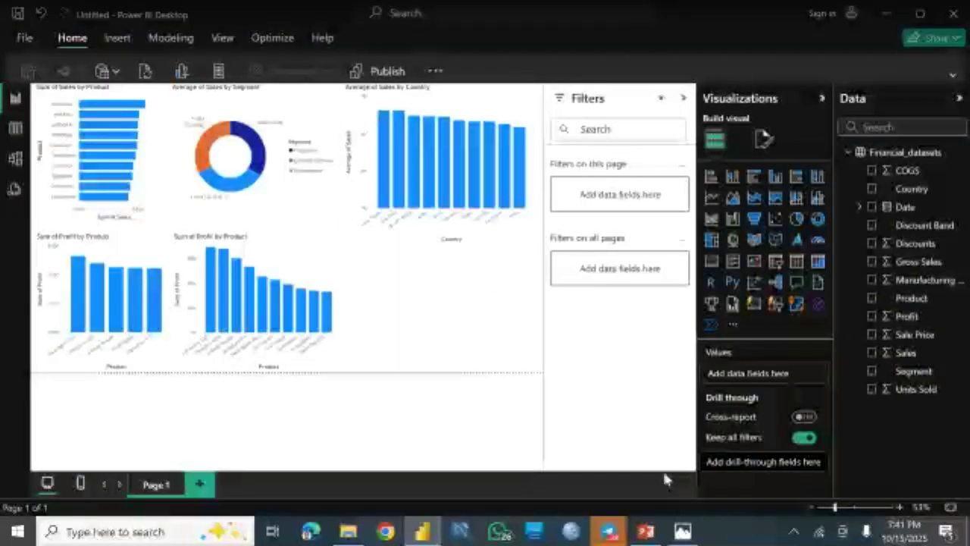
Following the total sales figure in the reference dashboard image, insert an empty card below the average sales by country chart
left_click(683, 531)
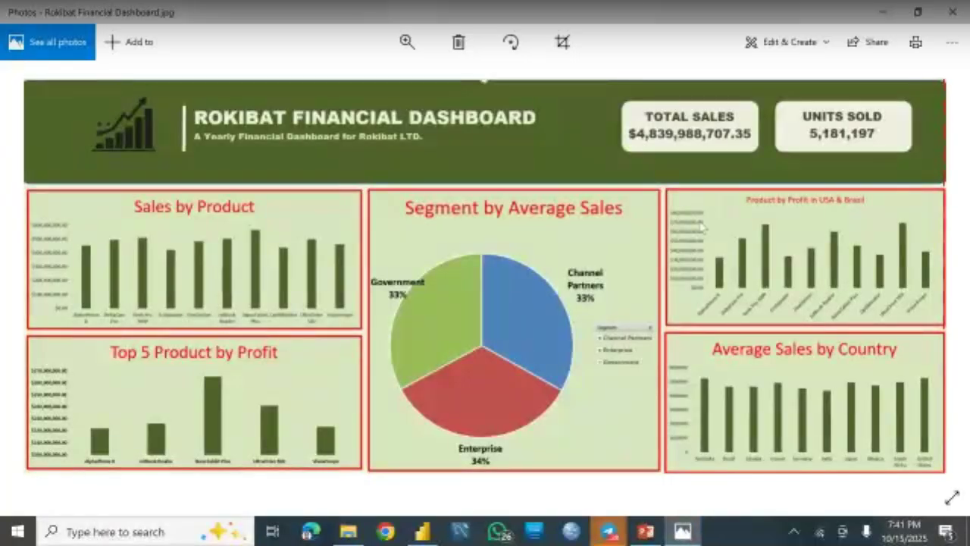
left_click(683, 534)
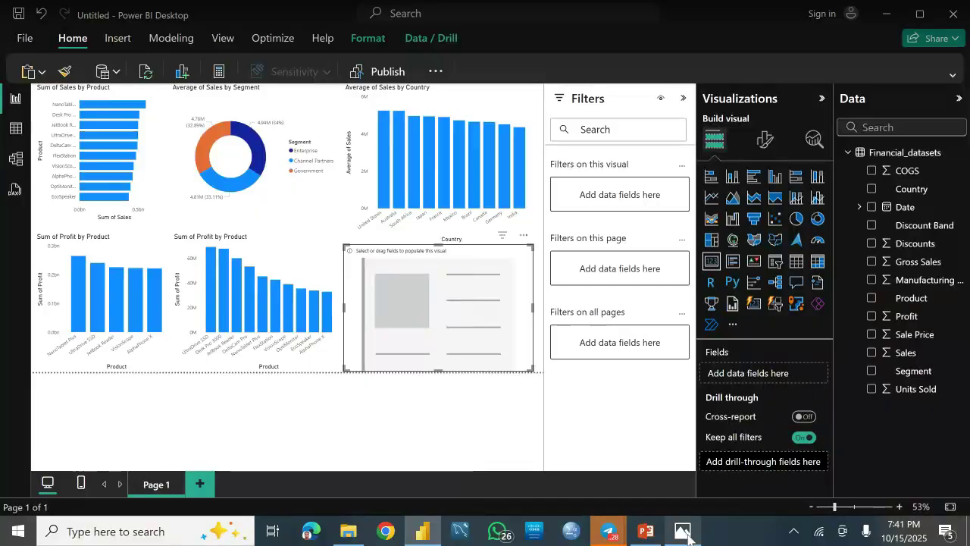
left_click(688, 536)
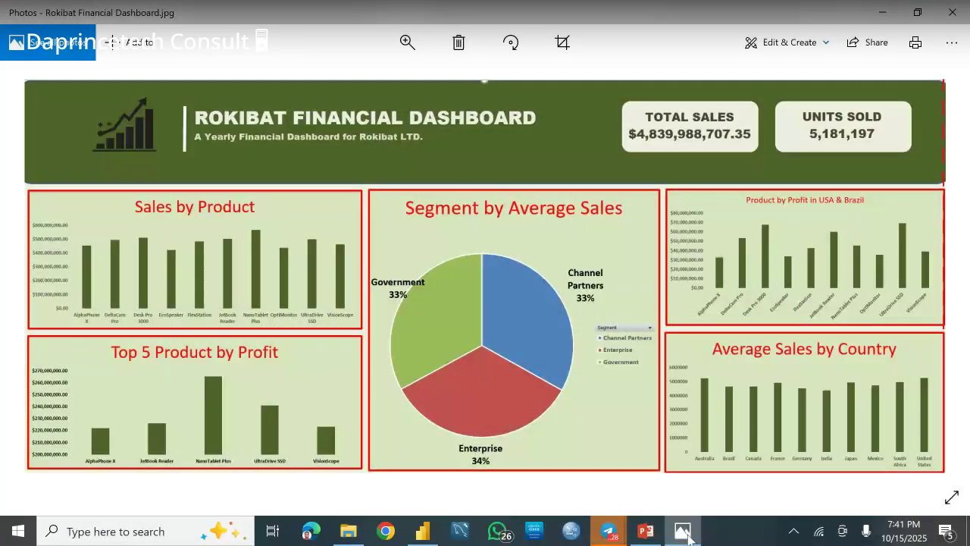
left_click(688, 537)
Add Sales to the card and rename the field for this visual as Total Sales
left_click_drag(906, 353, 756, 372)
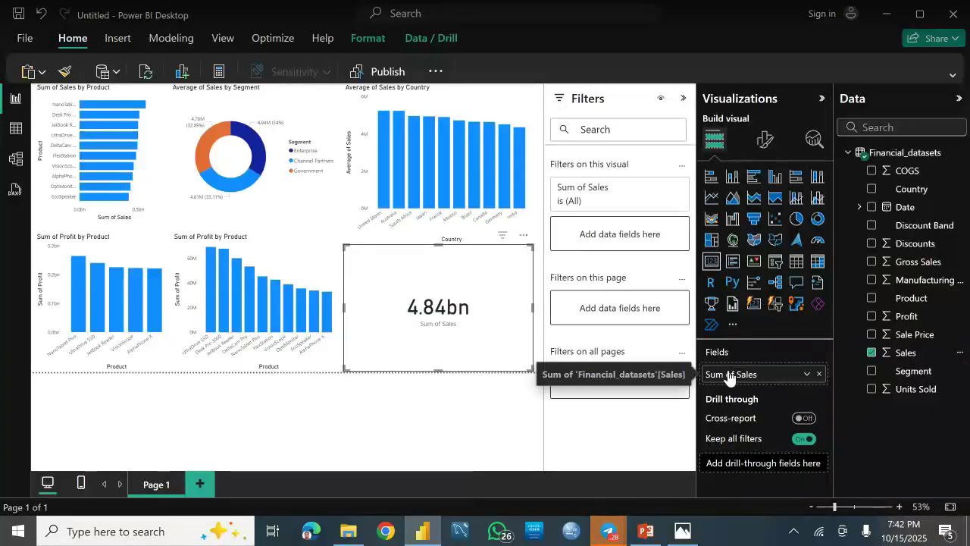
left_click(807, 374)
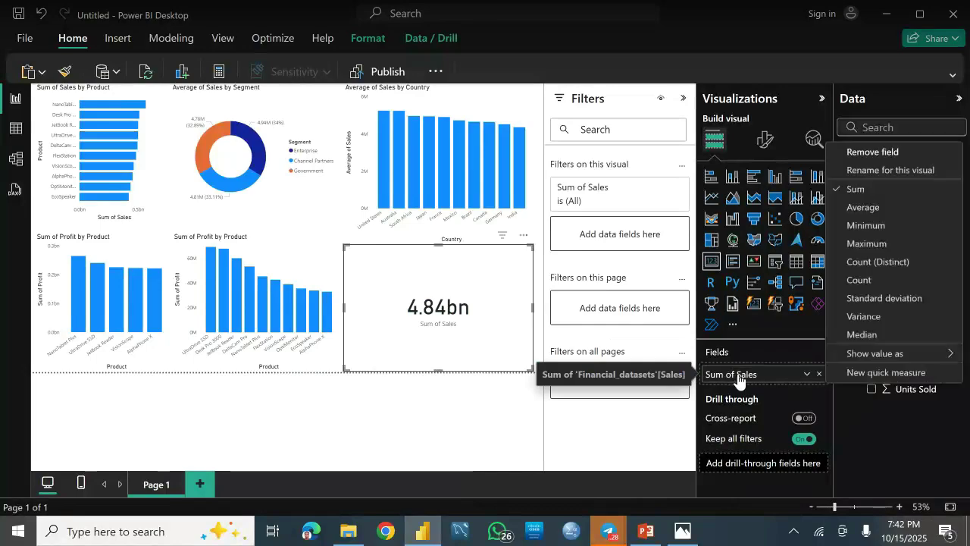
left_click(870, 171)
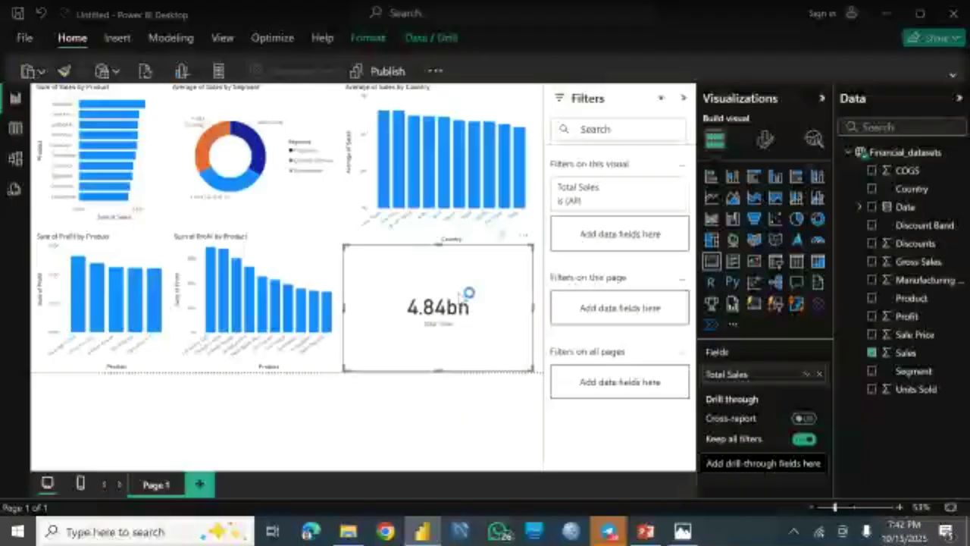
Insert a second card below the Total Sales card and add Units Sold to it
left_click(539, 347)
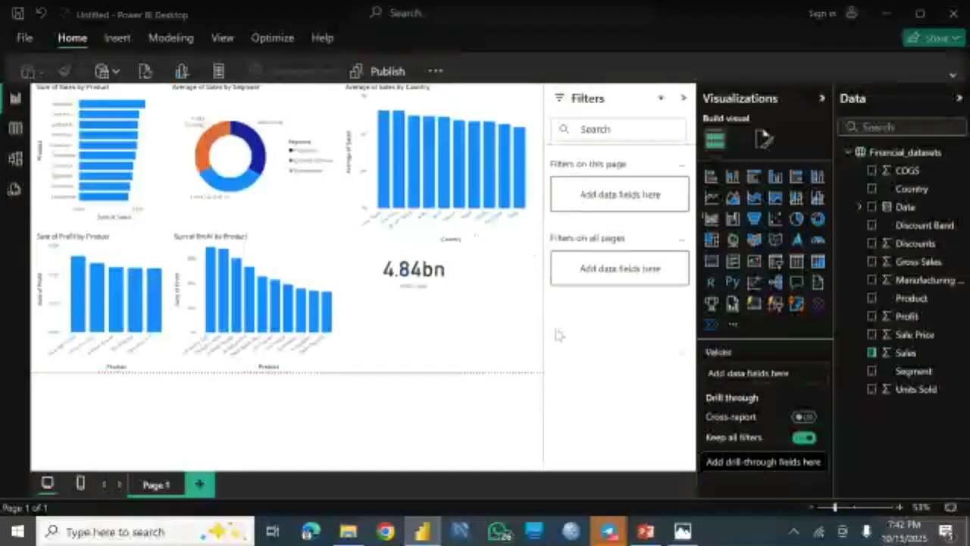
left_click(711, 261)
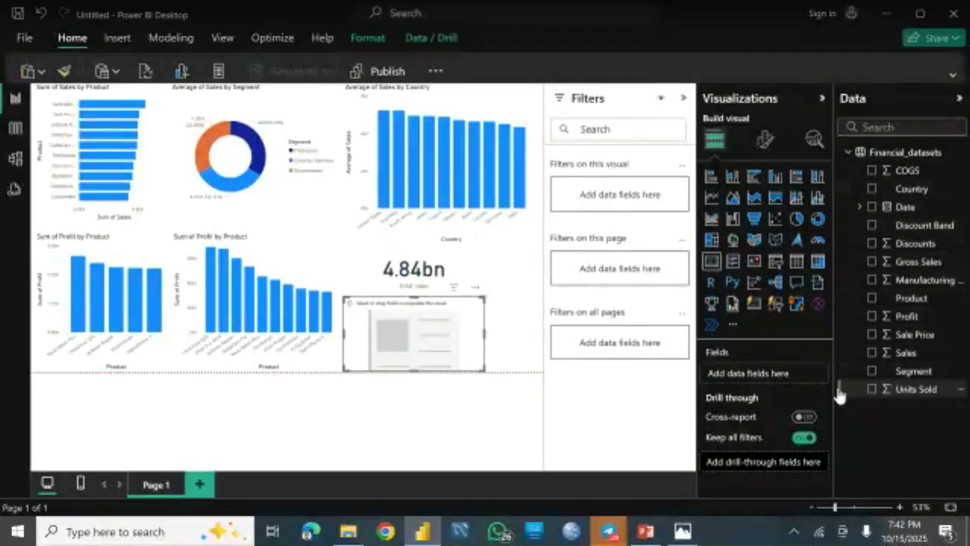
left_click_drag(839, 394, 764, 373)
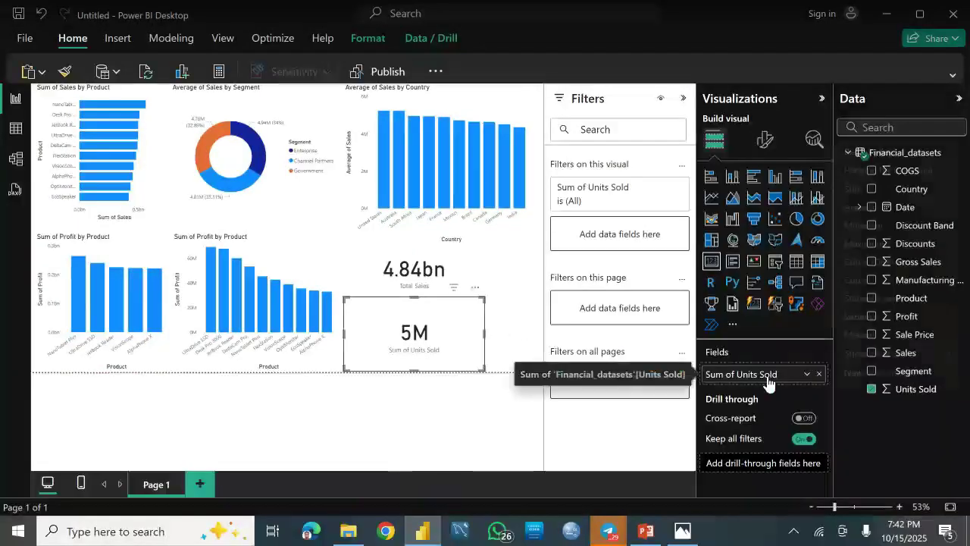
Rename the second card's field for this visual as Units Sold and shrink the card beneath Total Sales
right_click(769, 382)
left_click(857, 170)
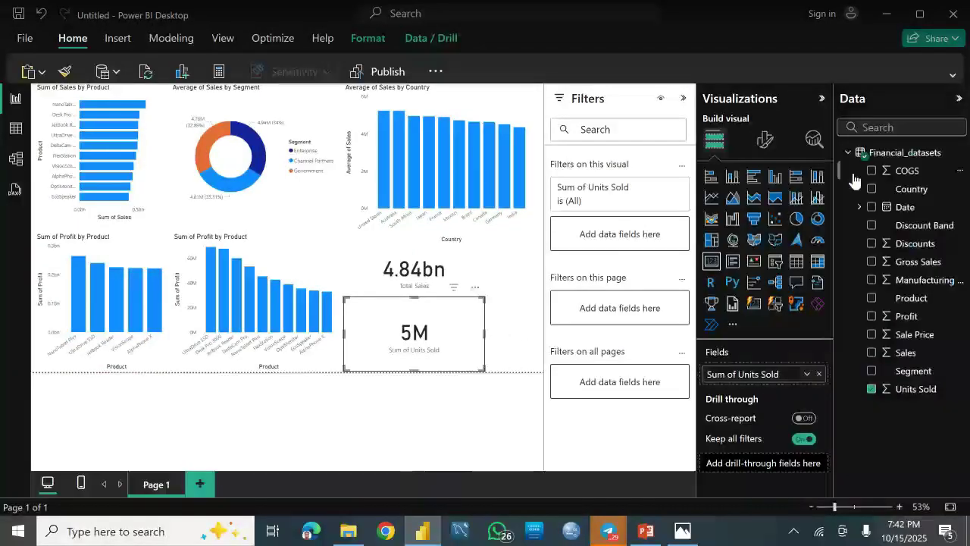
left_click(682, 532)
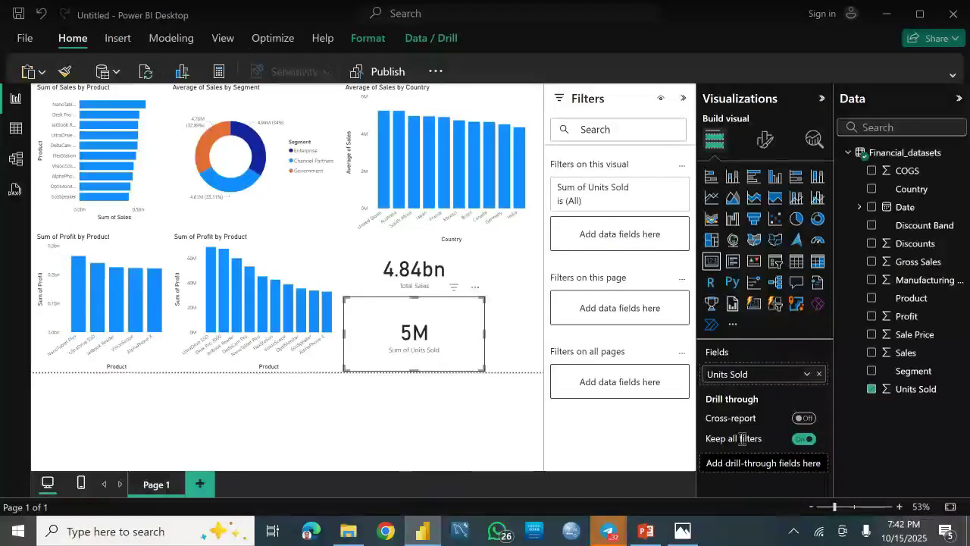
key("Return")
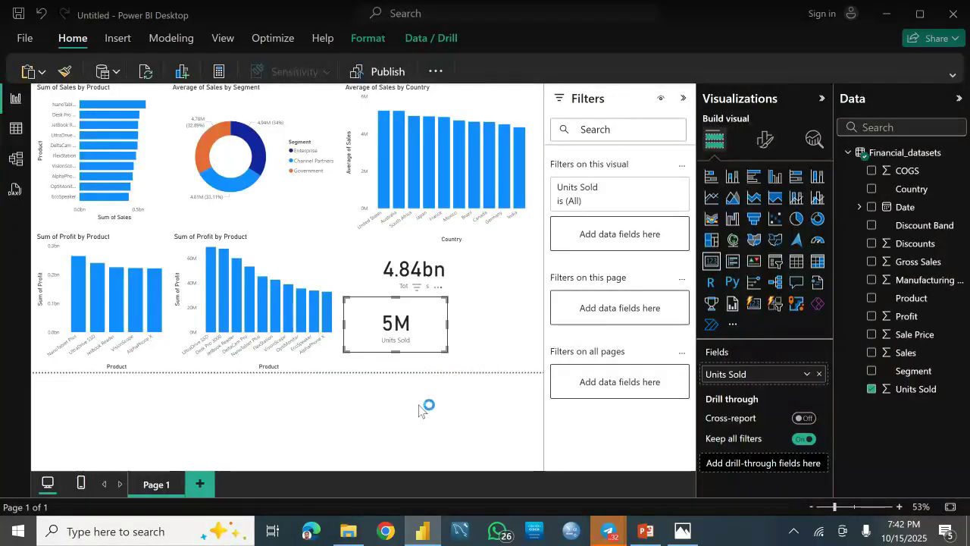
left_click(526, 336)
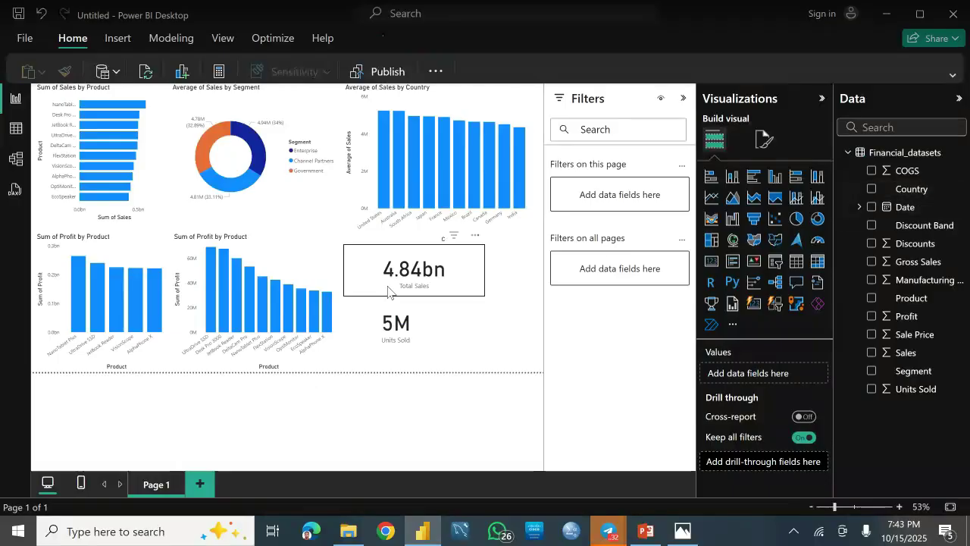
After checking the reference dashboard image, add a new report page and name it Dashboard
left_click(681, 535)
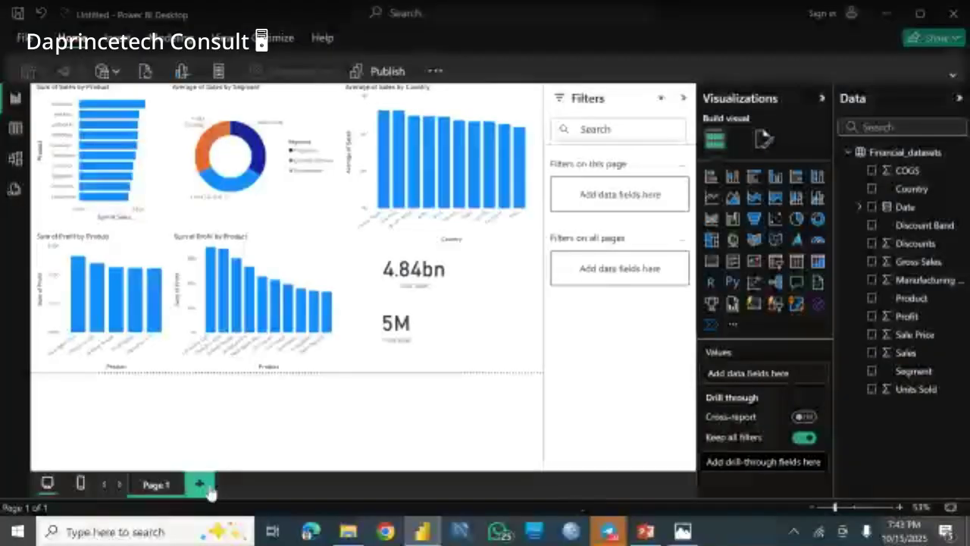
left_click(205, 488)
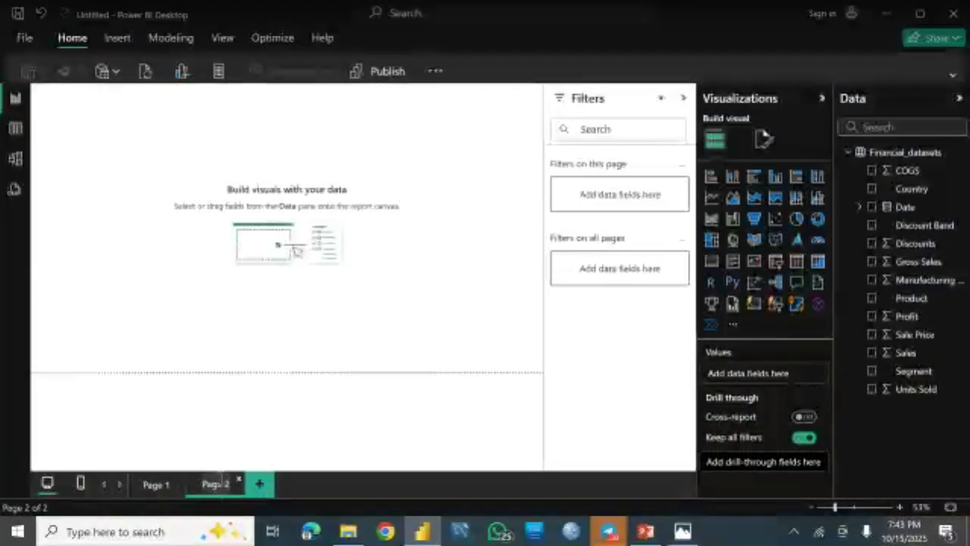
double_click(217, 484)
type("Da")
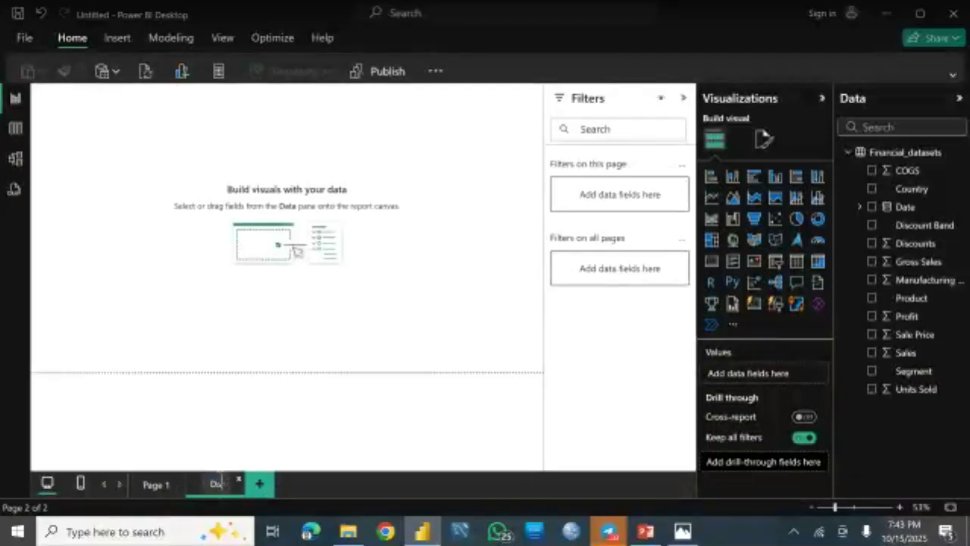
type("shboa")
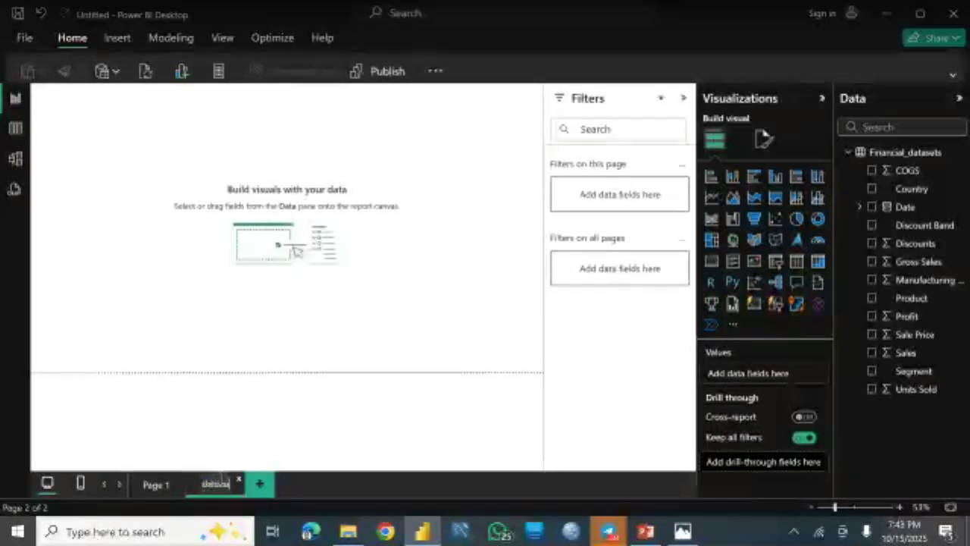
type("rd")
key("Return")
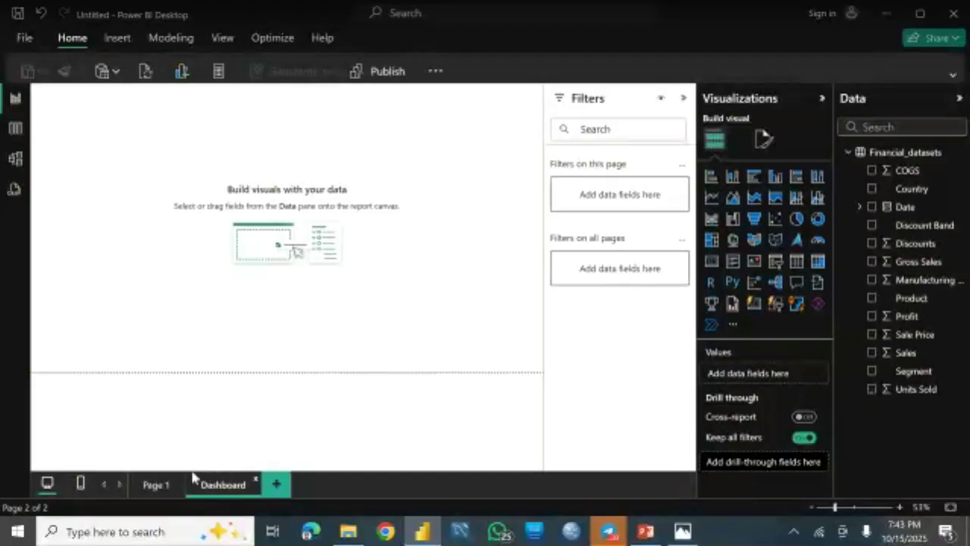
Collapse the Filters, Visualizations and Data panes to enlarge the Dashboard page's canvas
left_click(684, 99)
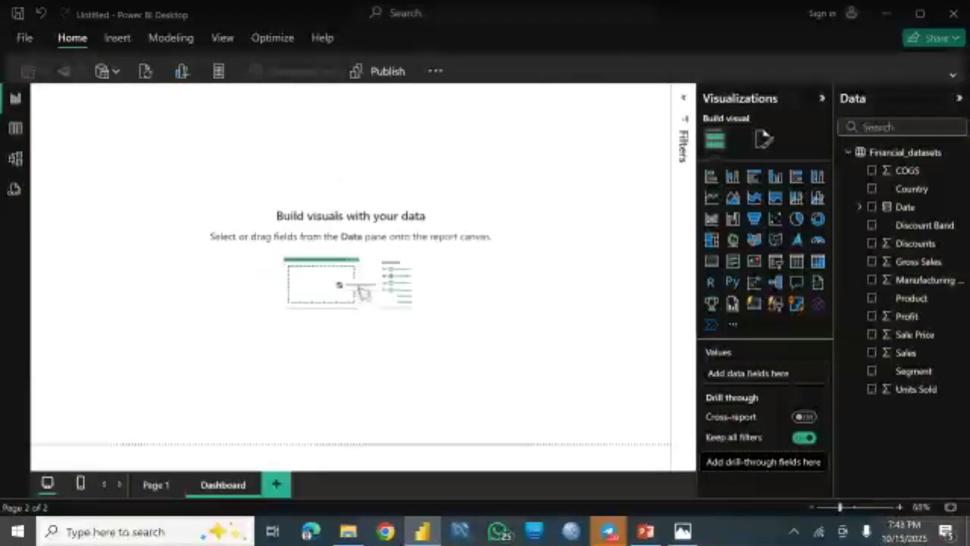
left_click(821, 102)
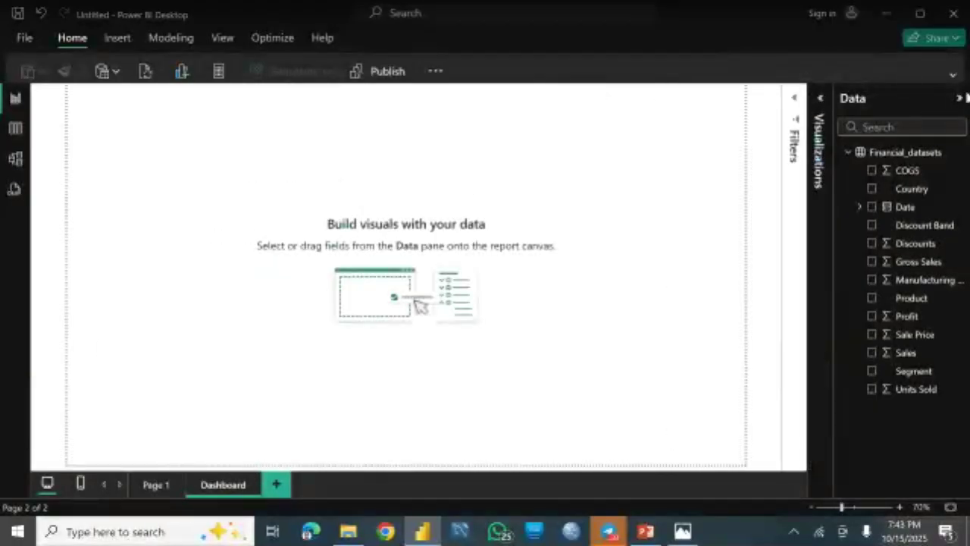
left_click(961, 99)
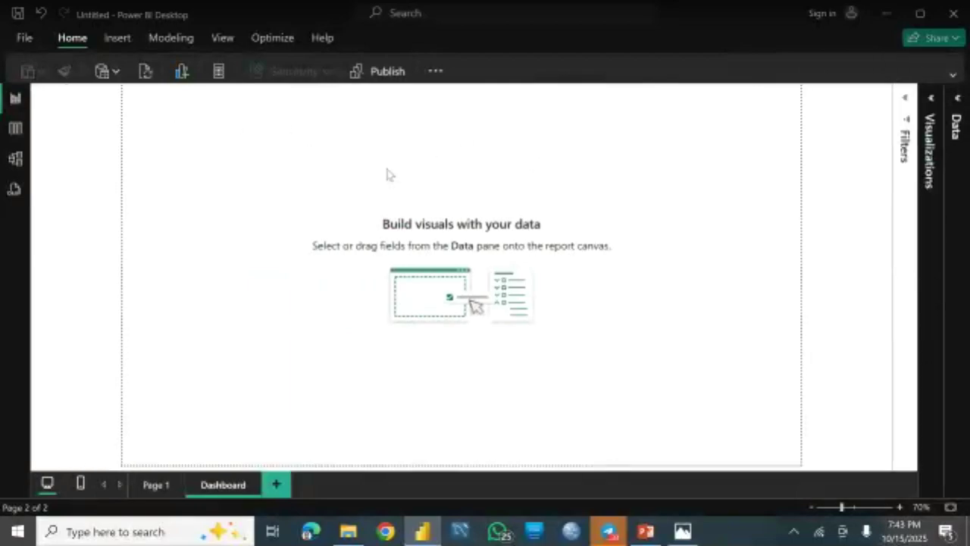
Examine the layout, header and background of the reference Rokibat Financial Dashboard image against the empty Dashboard page
left_click(681, 534)
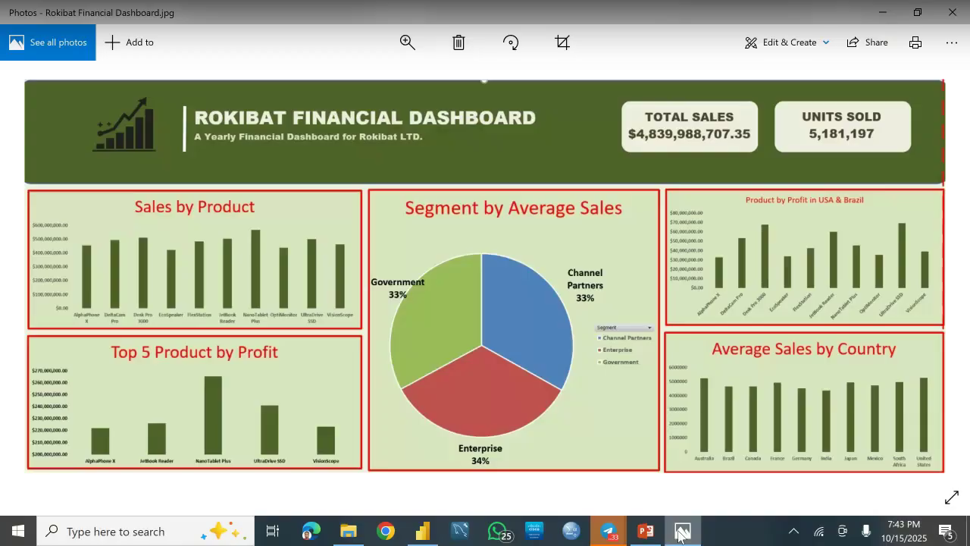
left_click(680, 534)
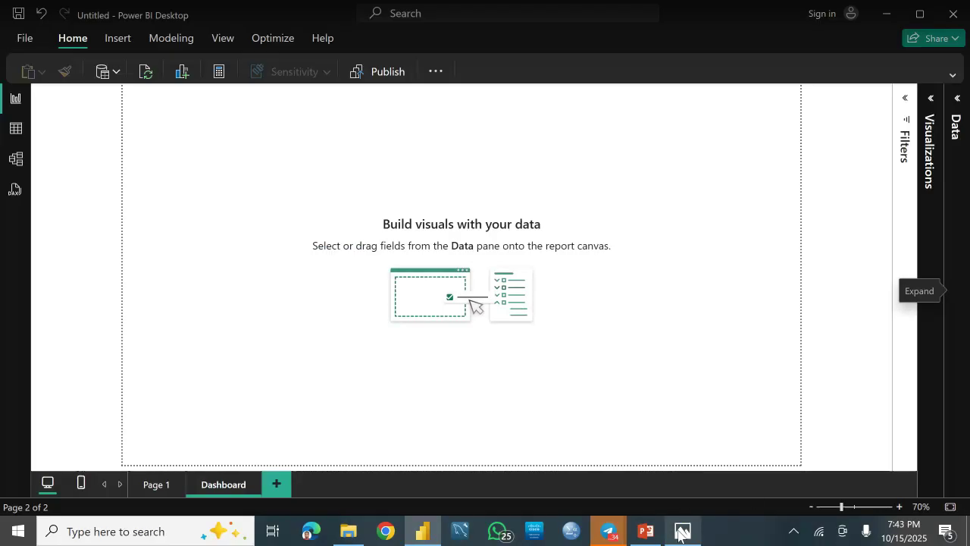
left_click(680, 535)
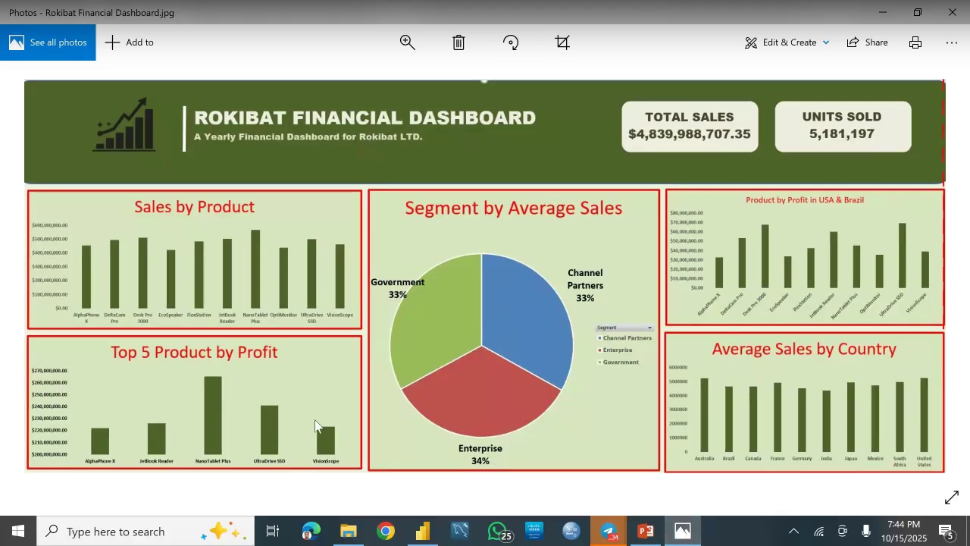
left_click(686, 533)
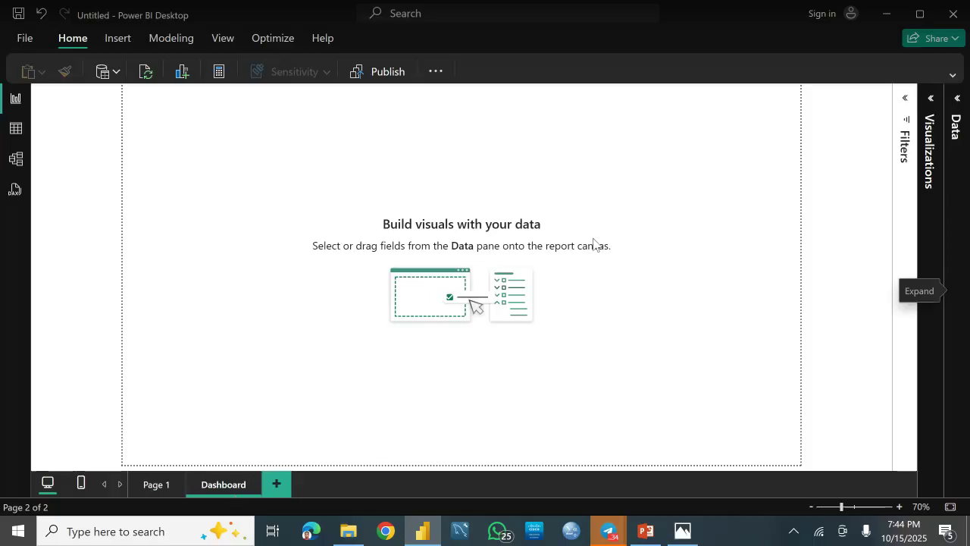
left_click(108, 40)
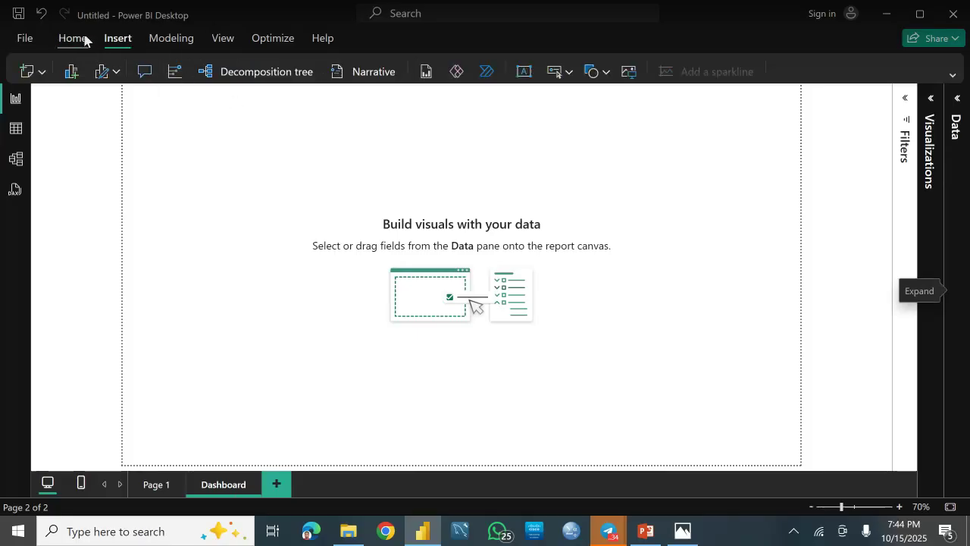
left_click(82, 39)
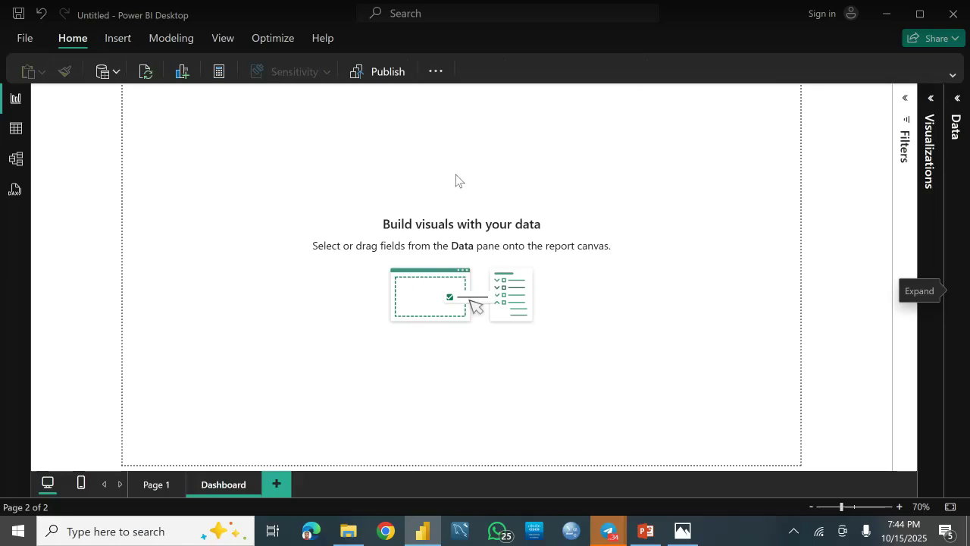
Bring up the Dashboard page's formatting options and search them for color
left_click(932, 99)
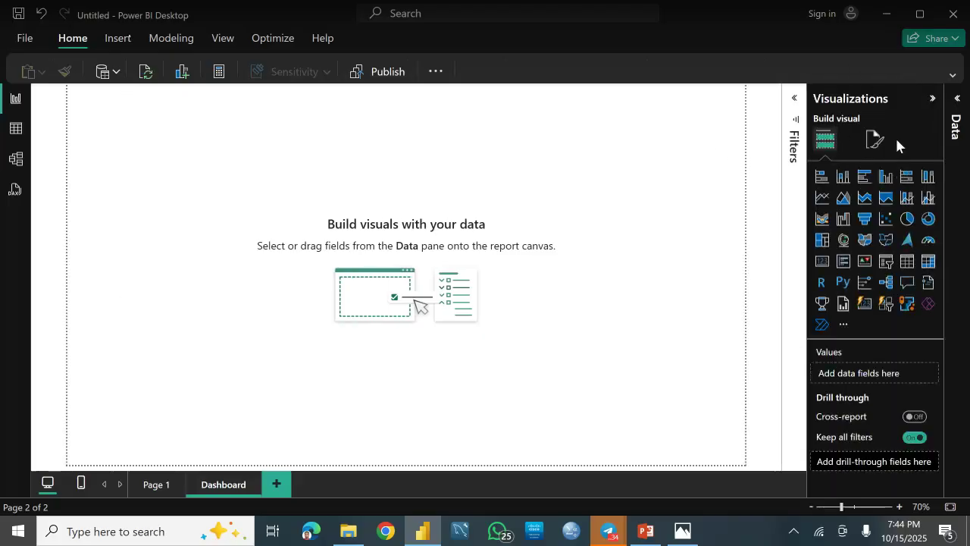
left_click(875, 140)
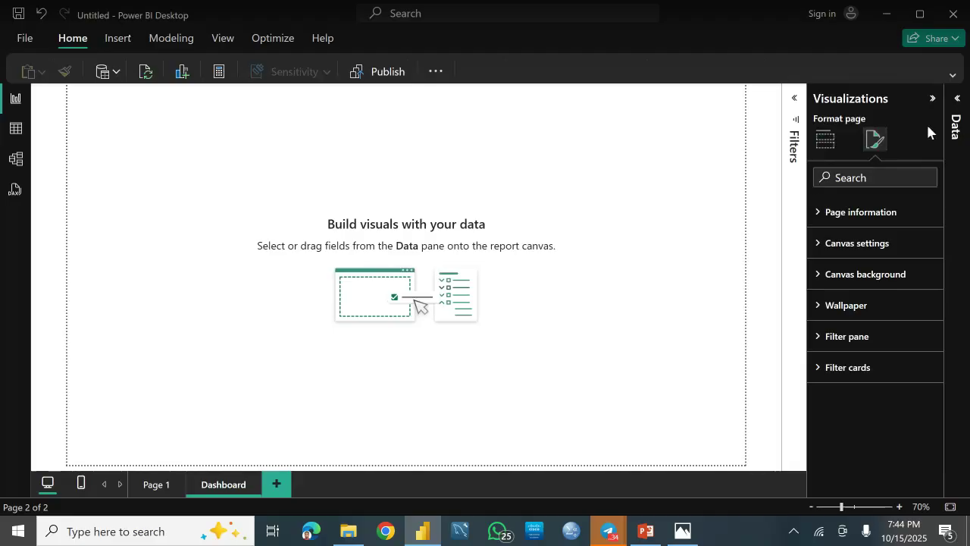
left_click(827, 144)
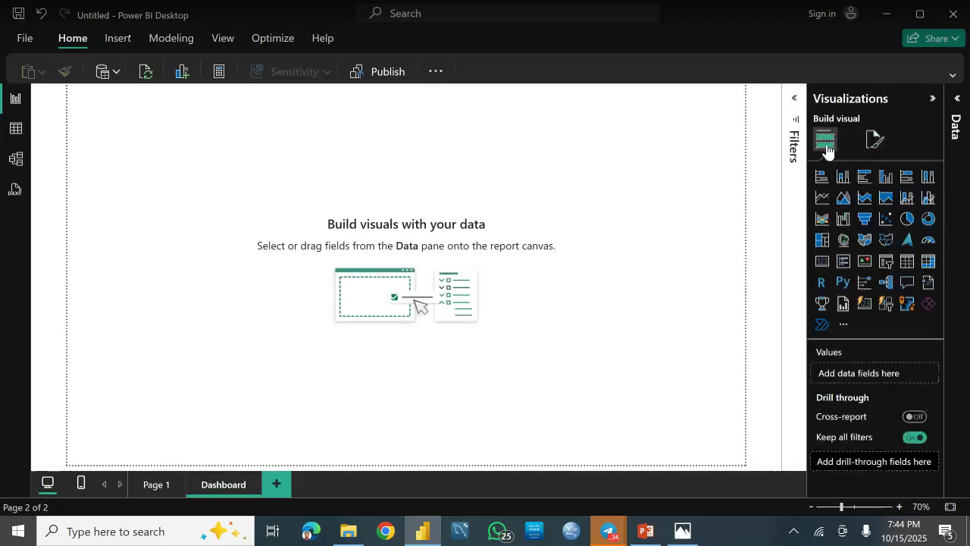
left_click(875, 141)
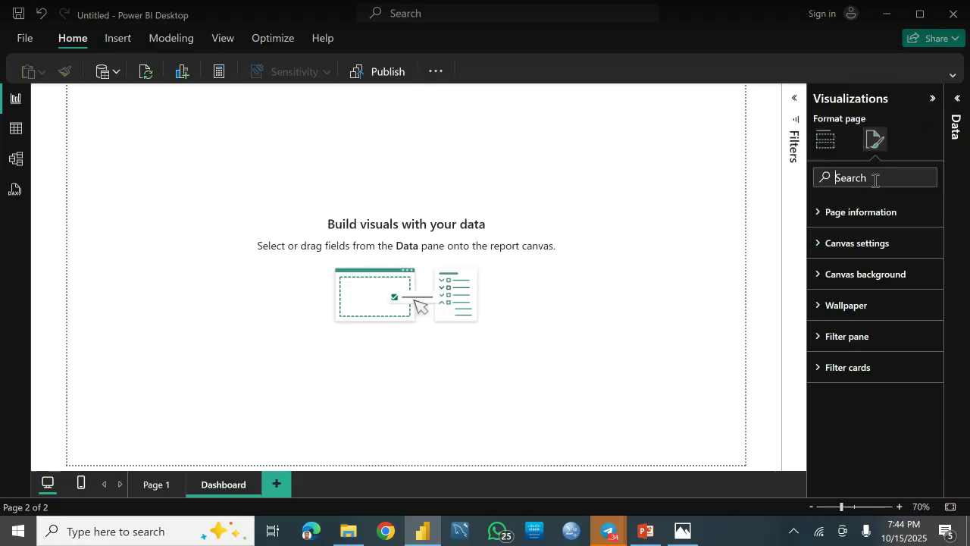
left_click(876, 180)
type("color")
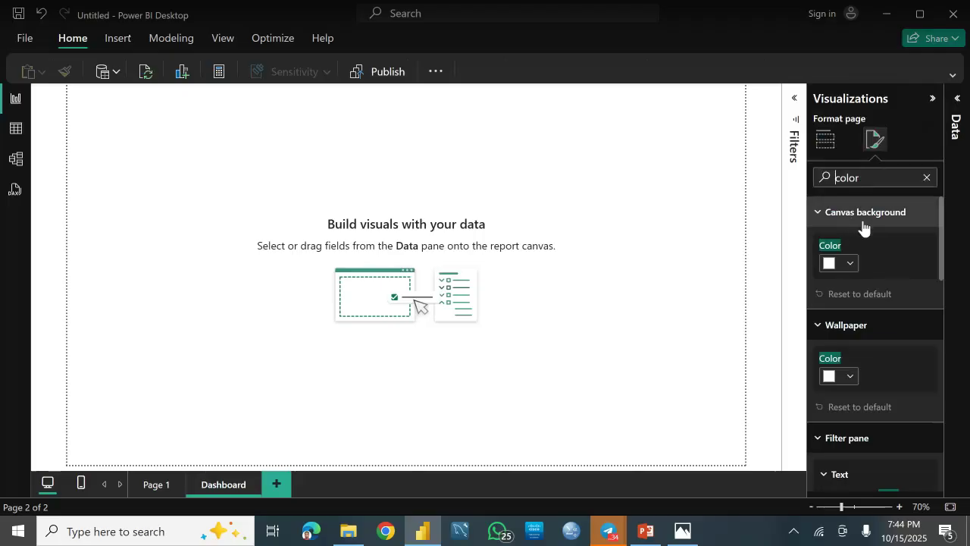
type("backgr")
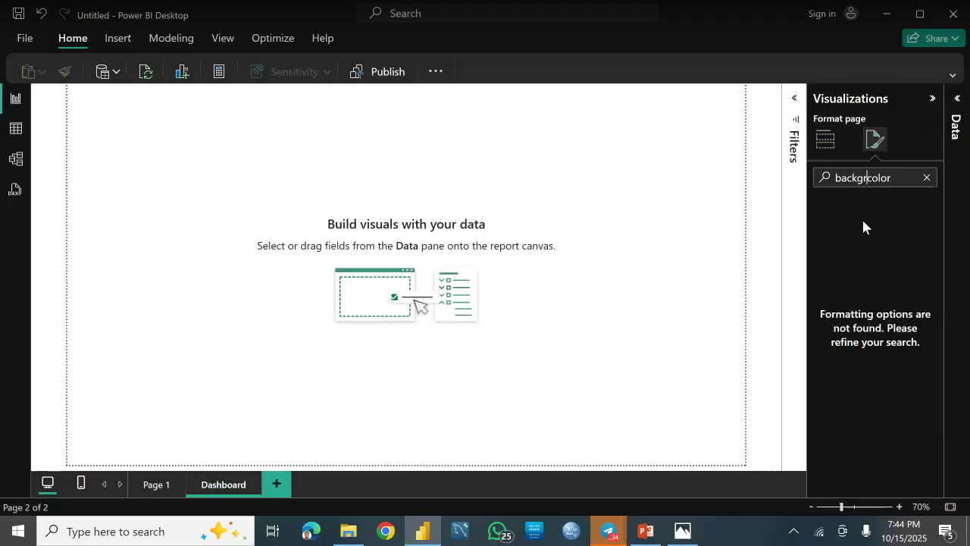
type("ound")
key("BackSpace")
key("BackSpace")
key("BackSpace")
key("BackSpace")
key("BackSpace")
key("BackSpace")
key("BackSpace")
key("BackSpace")
key("BackSpace")
key("BackSpace")
key("BackSpace")
type("bg")
key("BackSpace")
key("BackSpace")
key("BackSpace")
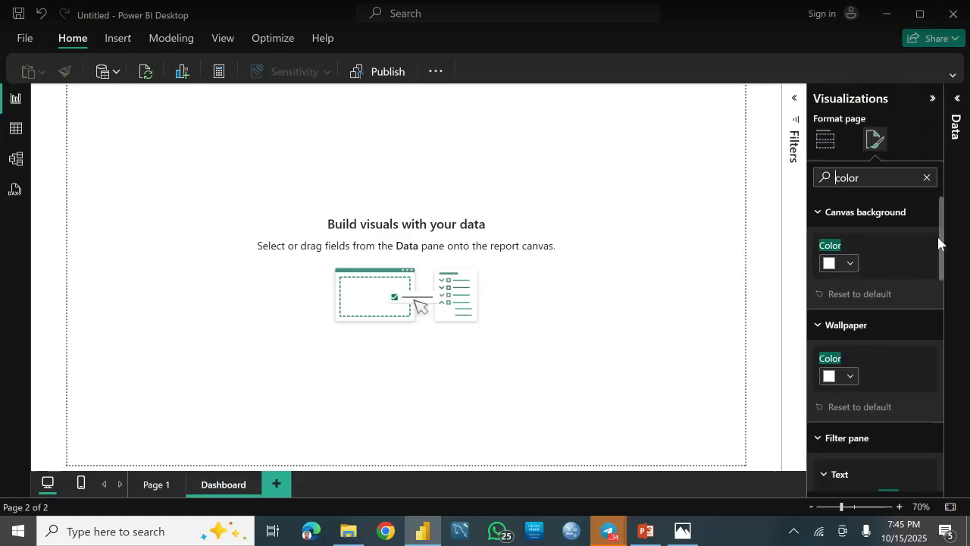
Look through the page's color settings and open the color choices for the filter pane's background
left_click_drag(941, 242, 946, 319)
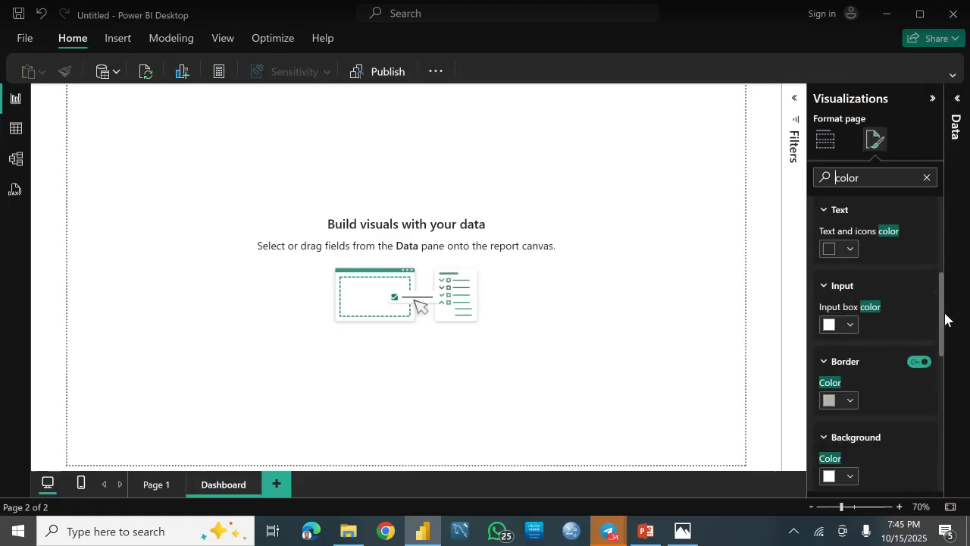
scroll(847, 323, "down", 3)
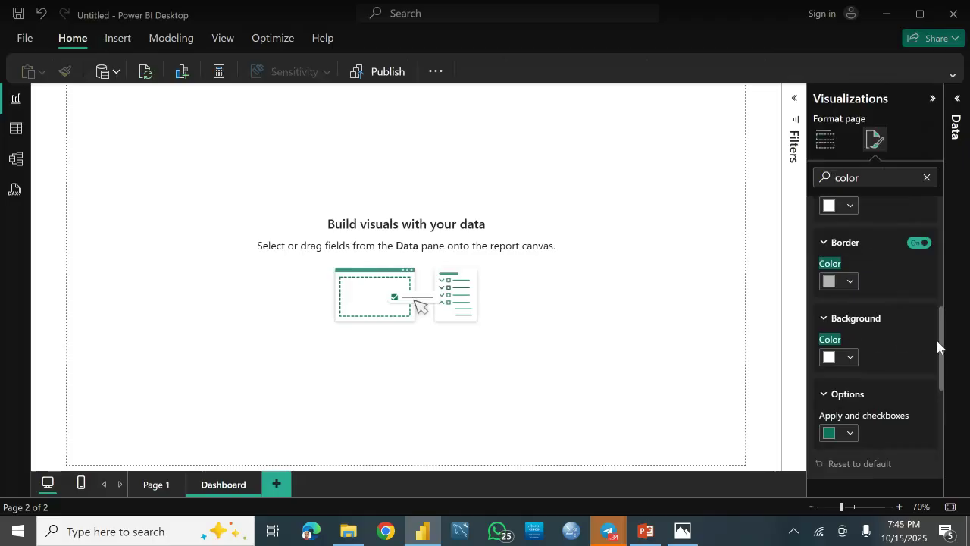
left_click_drag(940, 336, 939, 371)
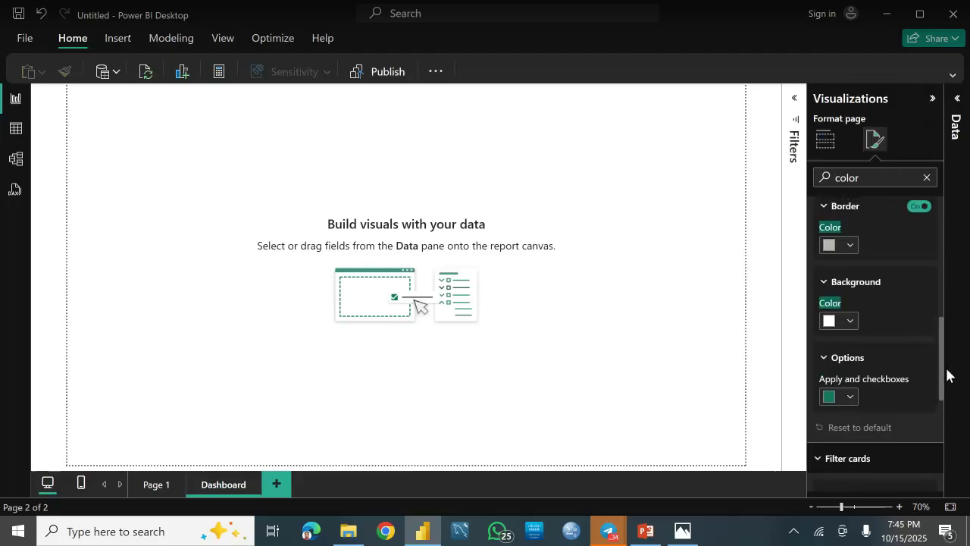
left_click(852, 322)
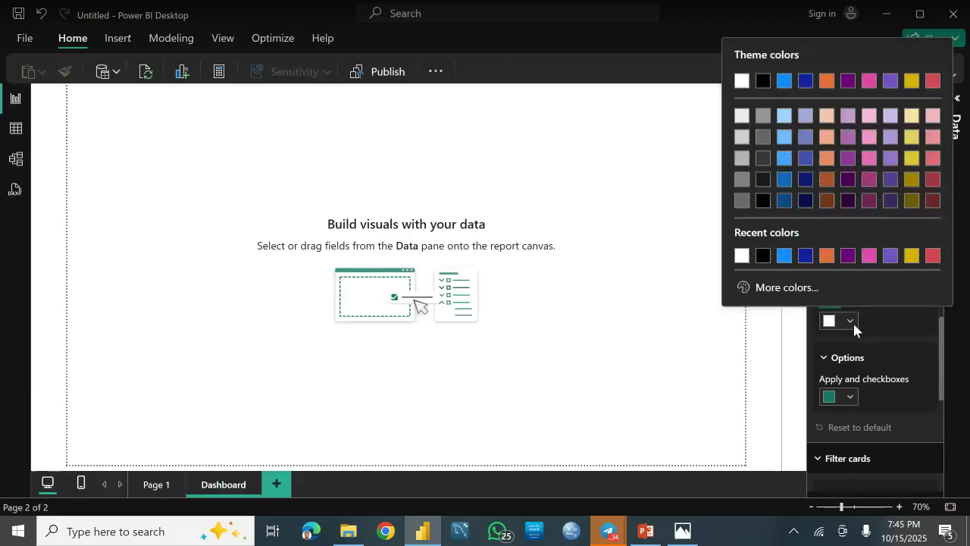
After viewing the reference dashboard image's colors, switch to Chrome and open pinterest.com
left_click(682, 532)
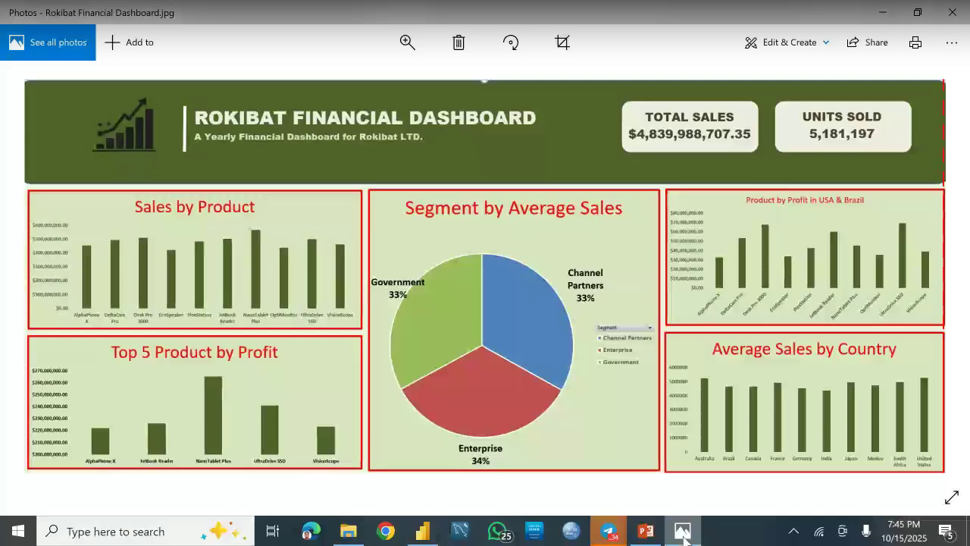
left_click(682, 532)
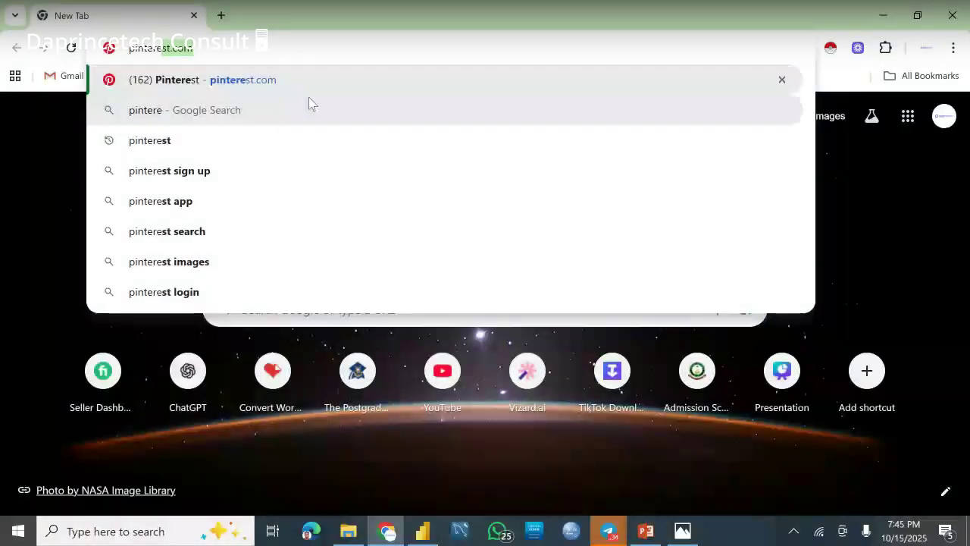
key("Return")
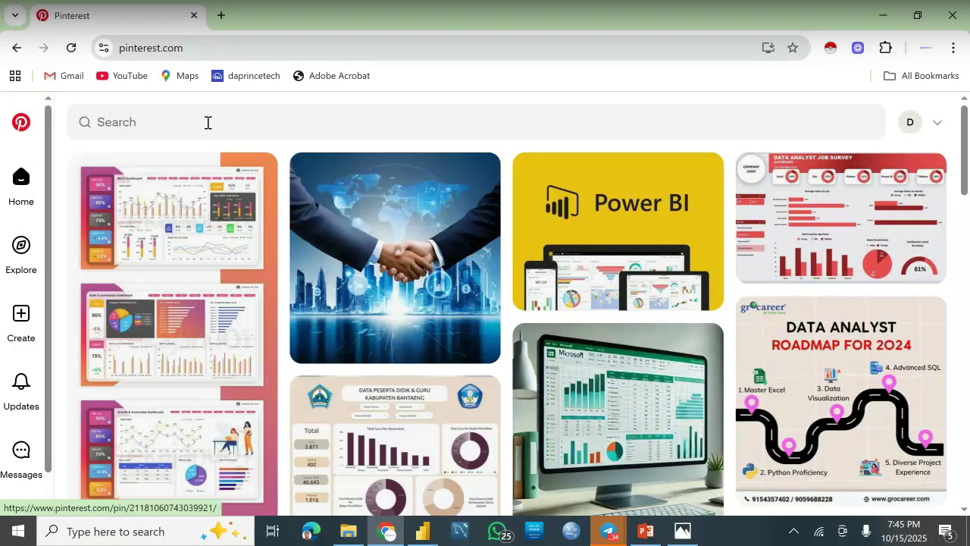
Search Pinterest for "power bi dashboards design" and narrow the results to Finance
left_click(207, 122)
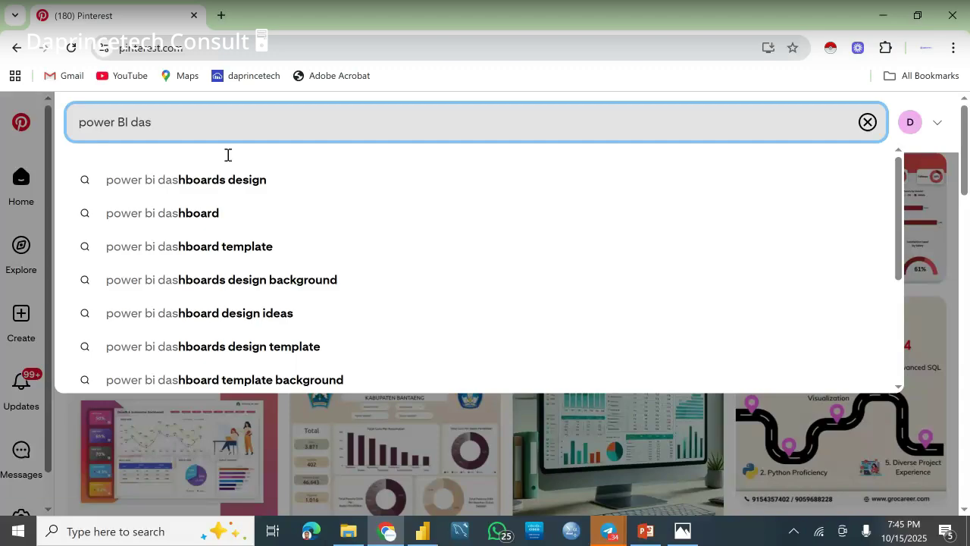
left_click(234, 195)
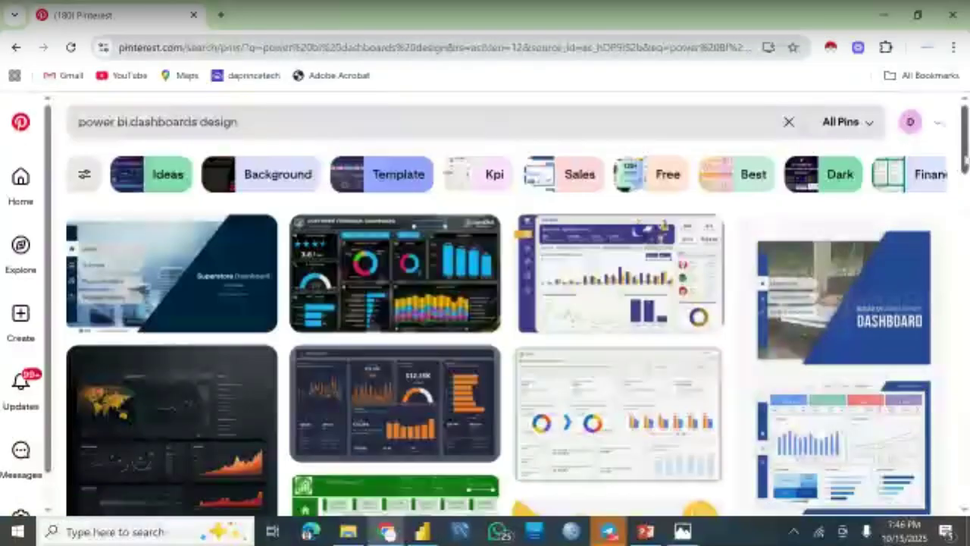
left_click(905, 174)
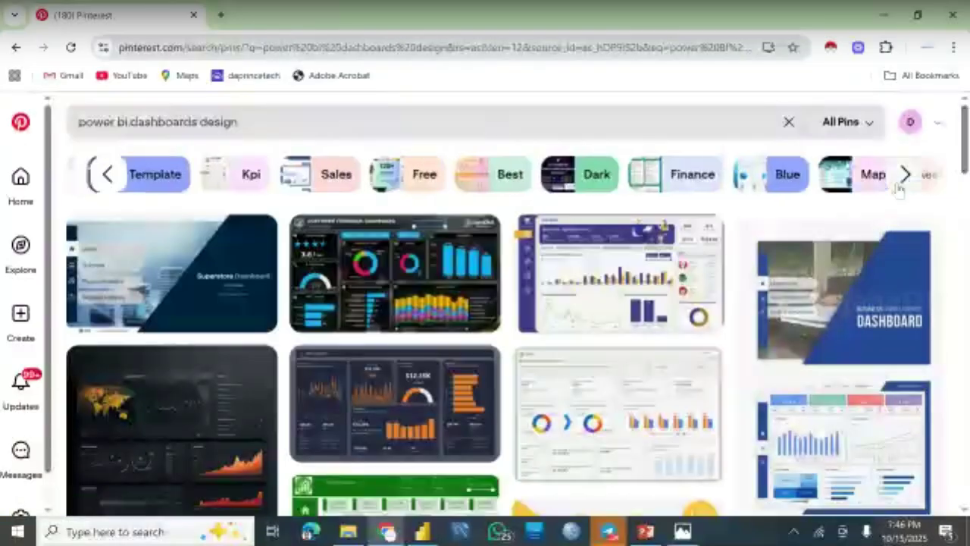
left_click(705, 186)
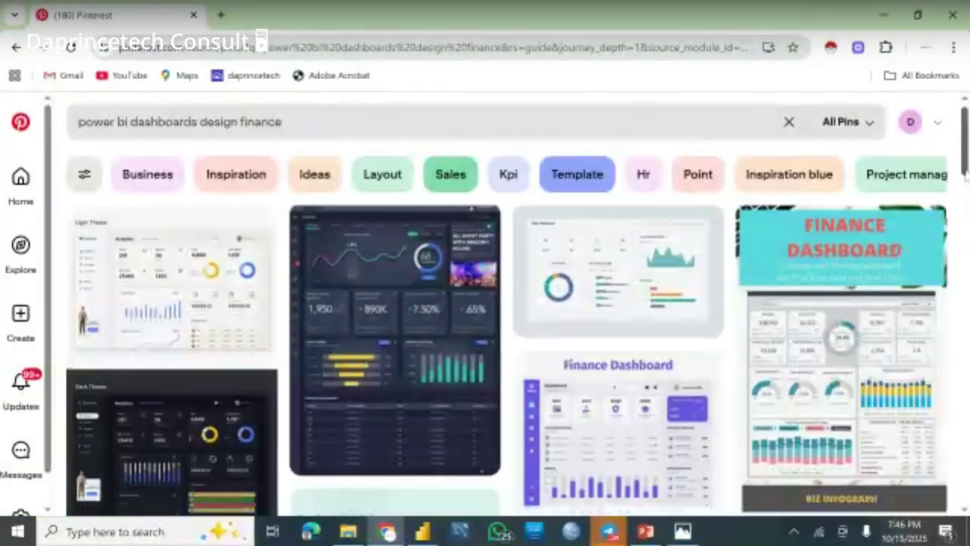
Browse the finance dashboard designs, view the Logistics Dashboard pin enlarged, and return to the results
scroll(965, 174, "down", 6)
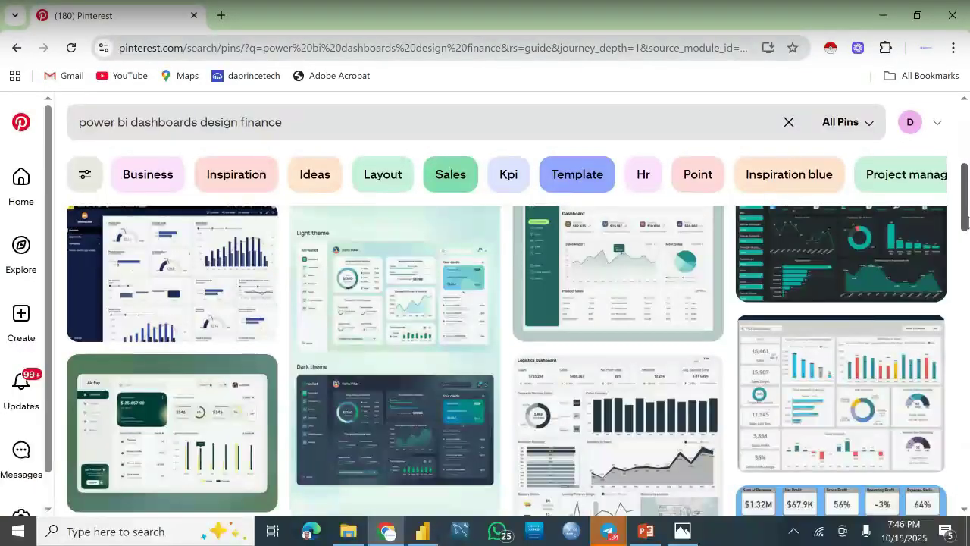
scroll(967, 218, "up", 1)
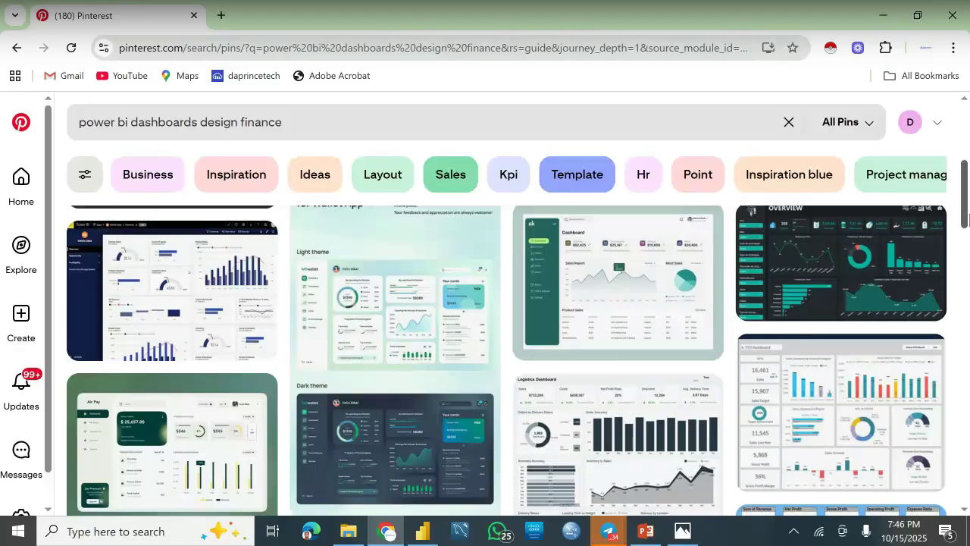
left_click_drag(968, 218, 965, 232)
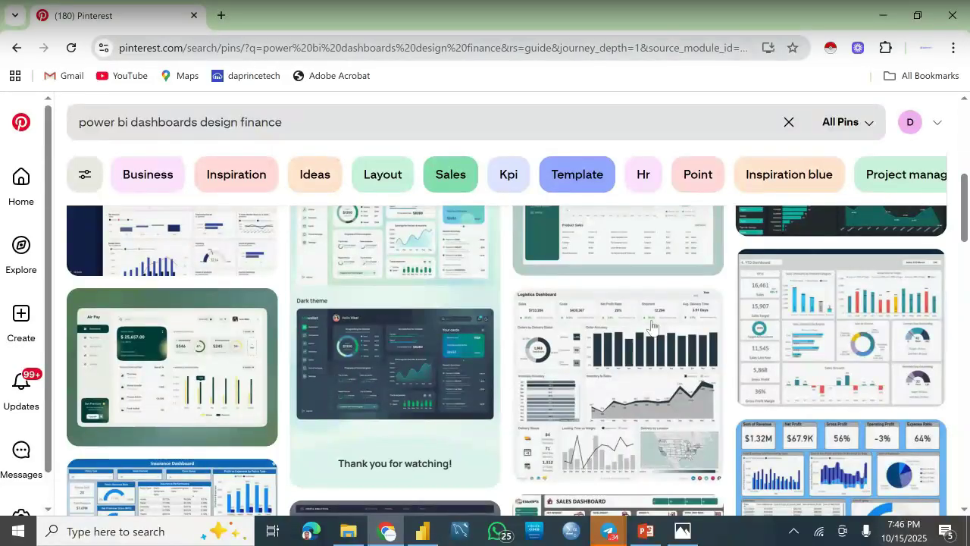
mouse_move(611, 365)
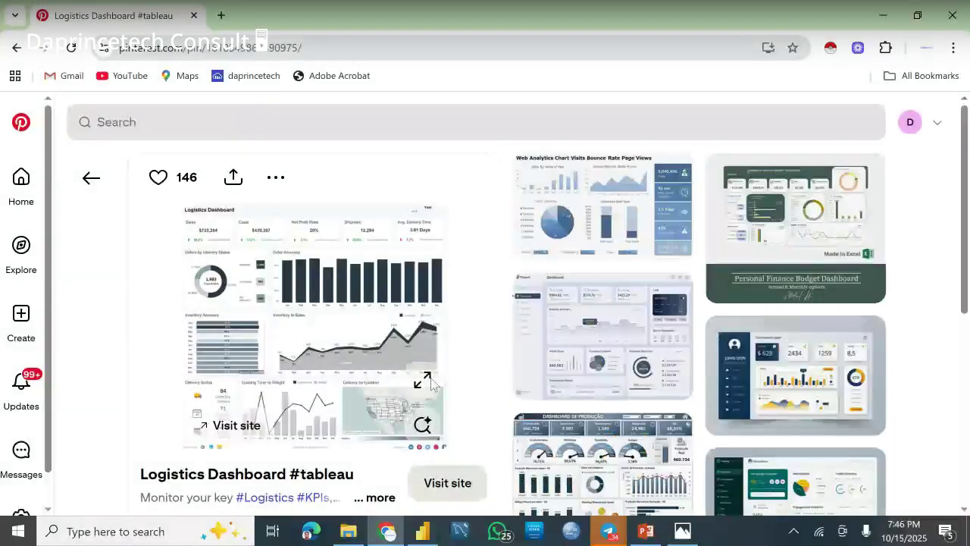
left_click(423, 380)
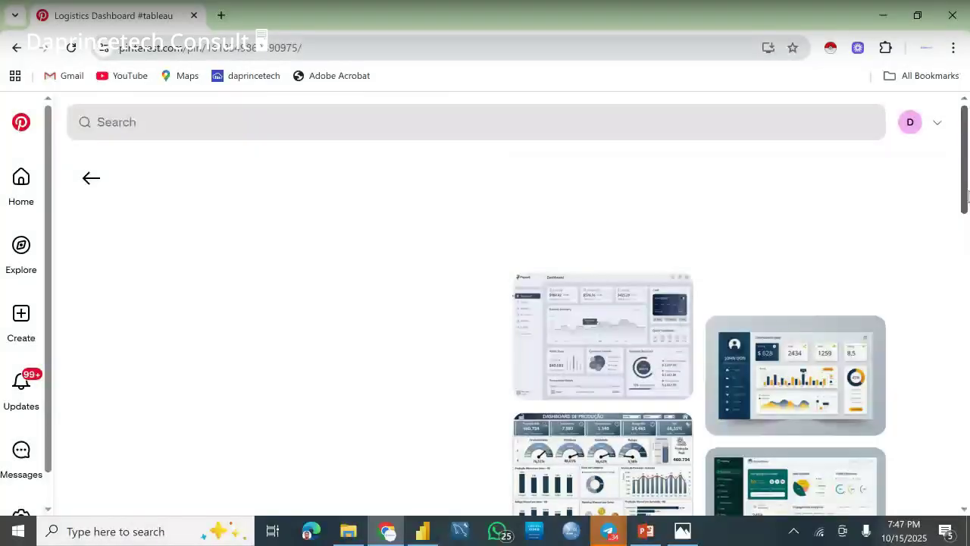
left_click(89, 182)
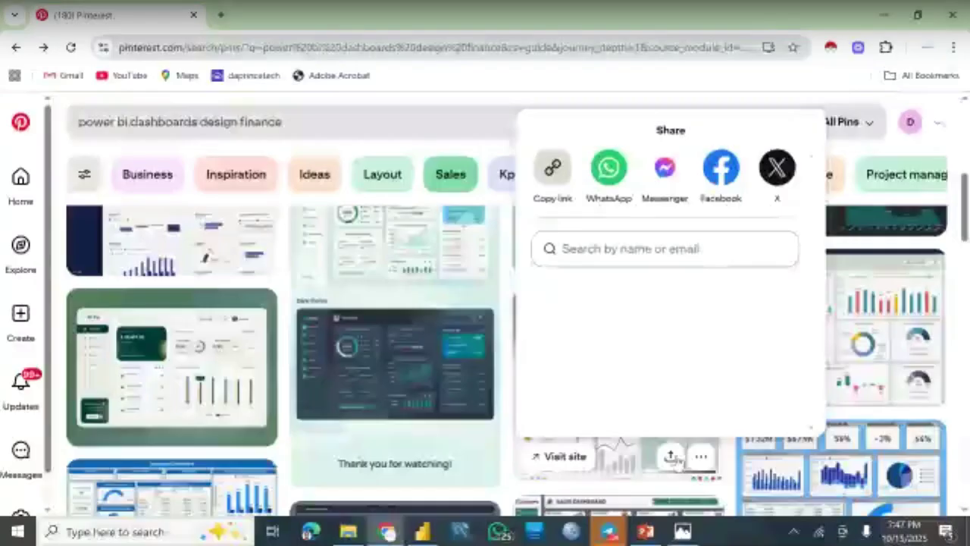
Download the image of the Logistics Dashboard pin from the search results
left_click(682, 453)
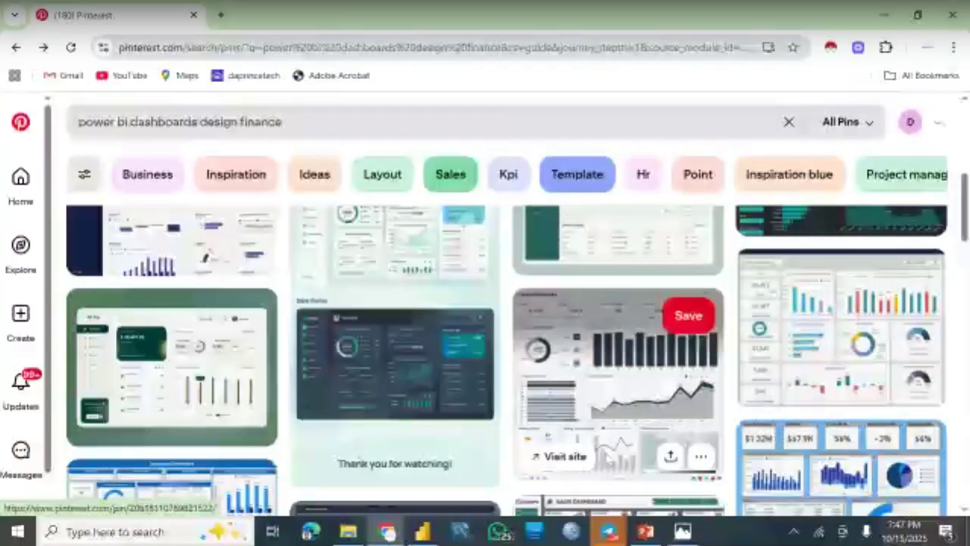
left_click(698, 459)
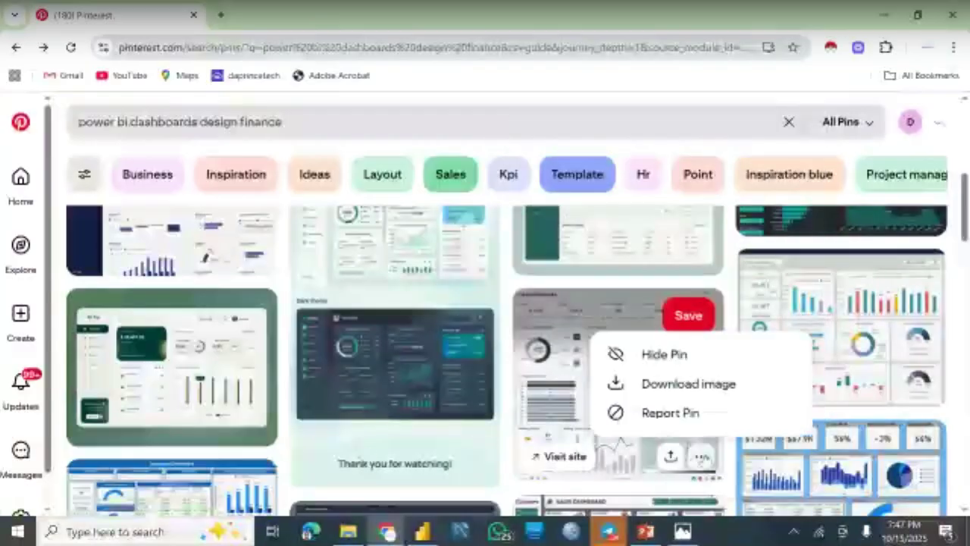
left_click(686, 385)
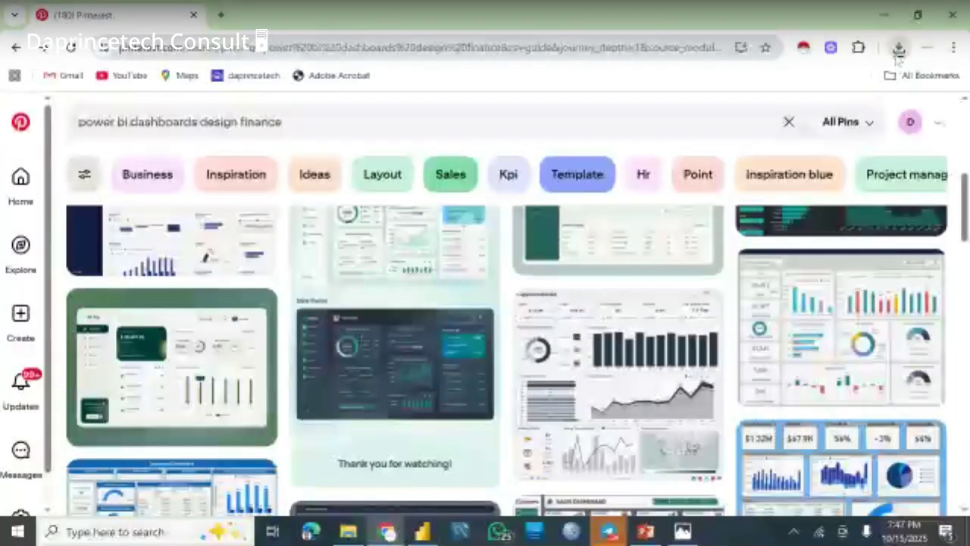
Locate the downloaded JPEG in the Downloads folder and open it in Photos to examine the Logistics Dashboard's layout and colors
left_click(899, 47)
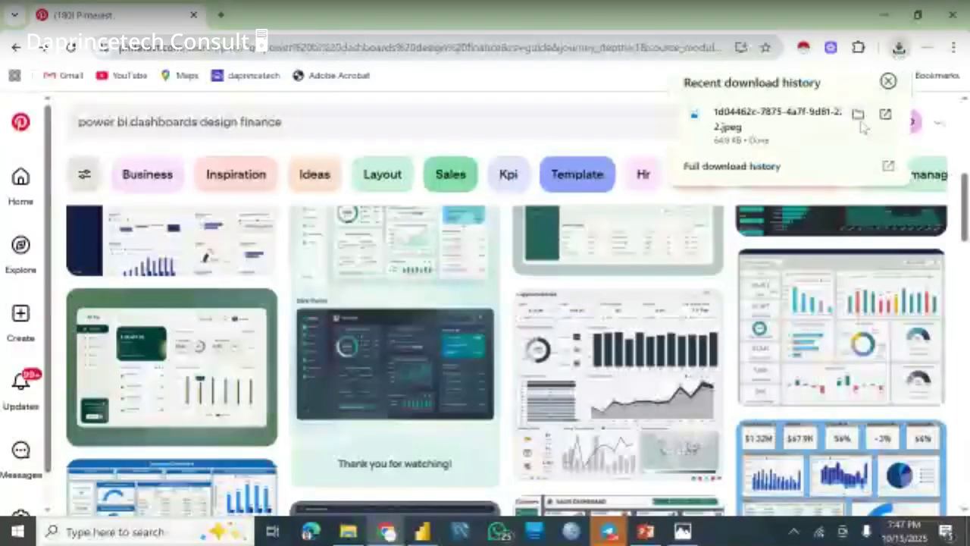
left_click(859, 115)
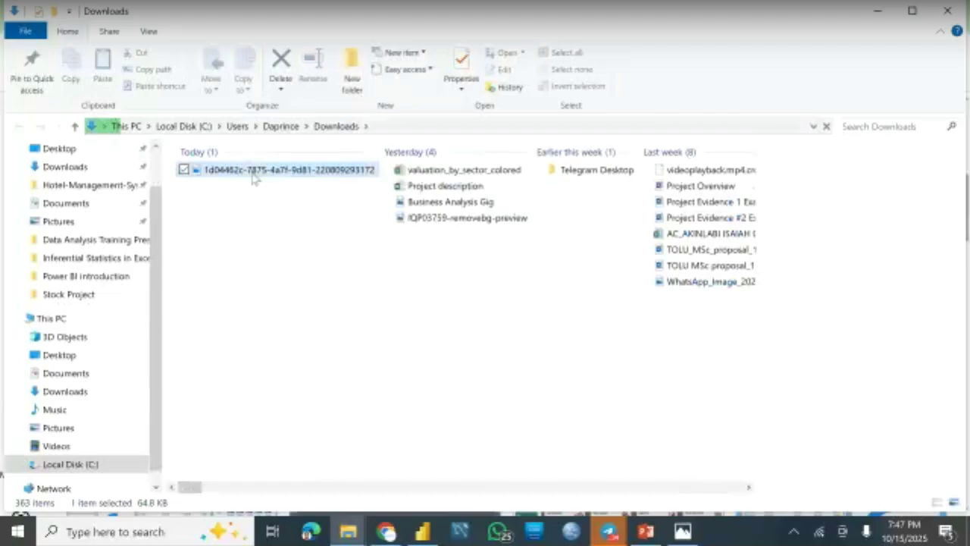
right_click(254, 176)
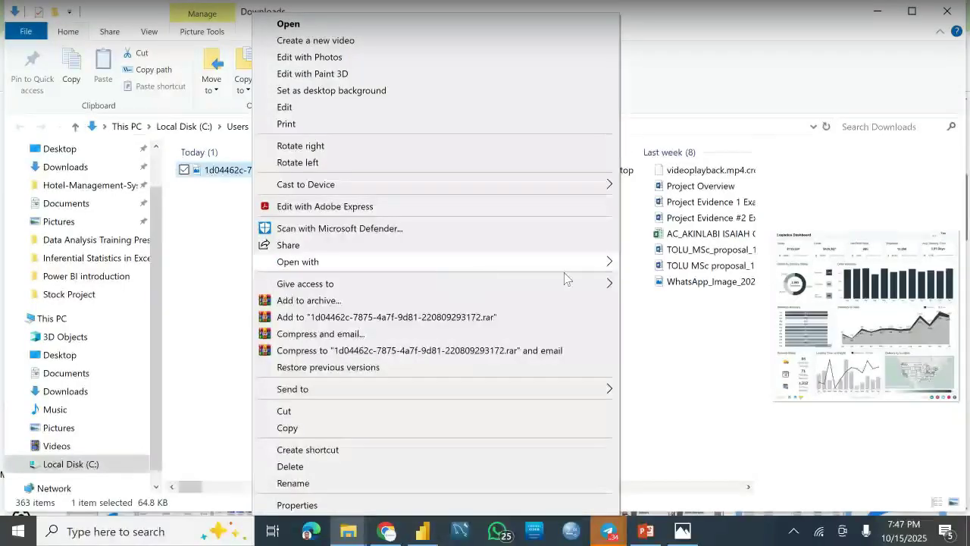
mouse_move(584, 273)
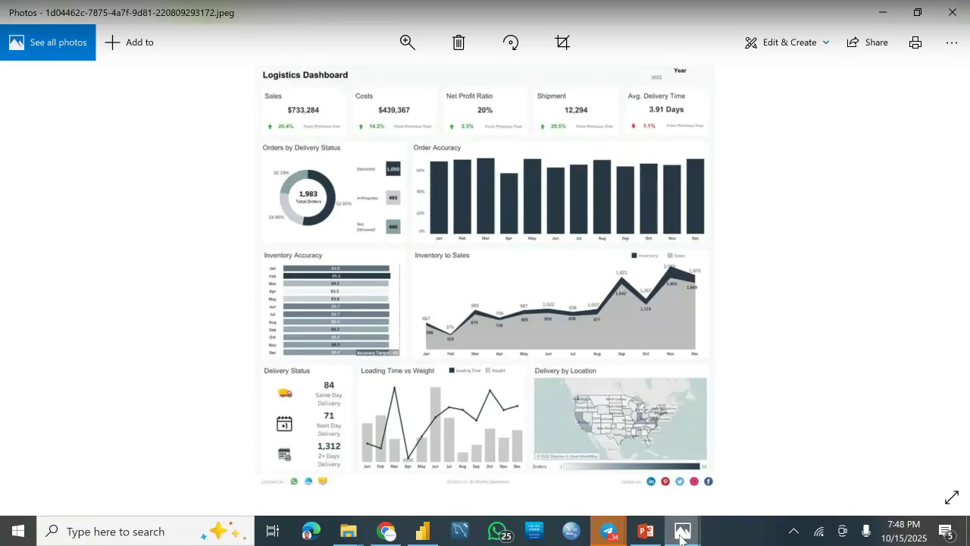
mouse_move(633, 529)
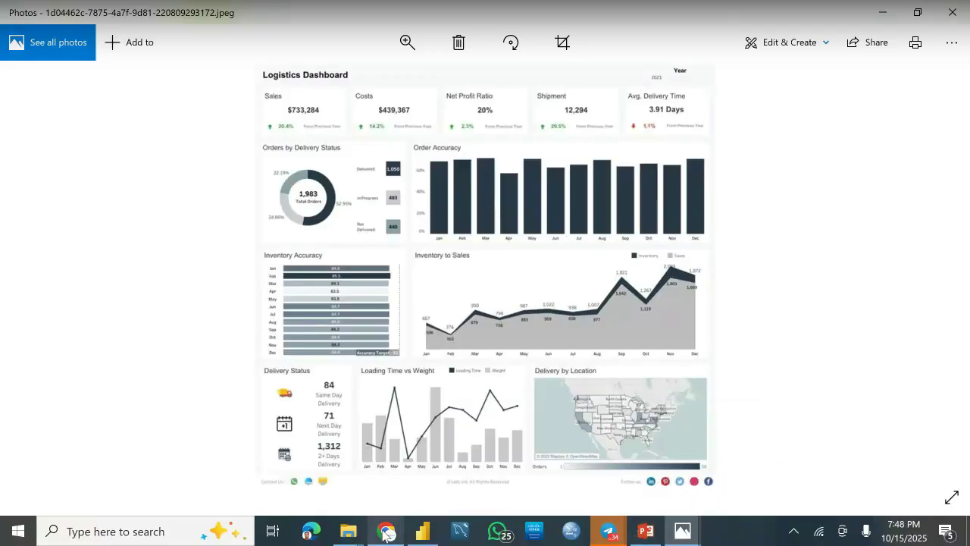
Switch back to Power BI and set the Dashboard page's filter pane background to a light gray theme shade
mouse_move(385, 534)
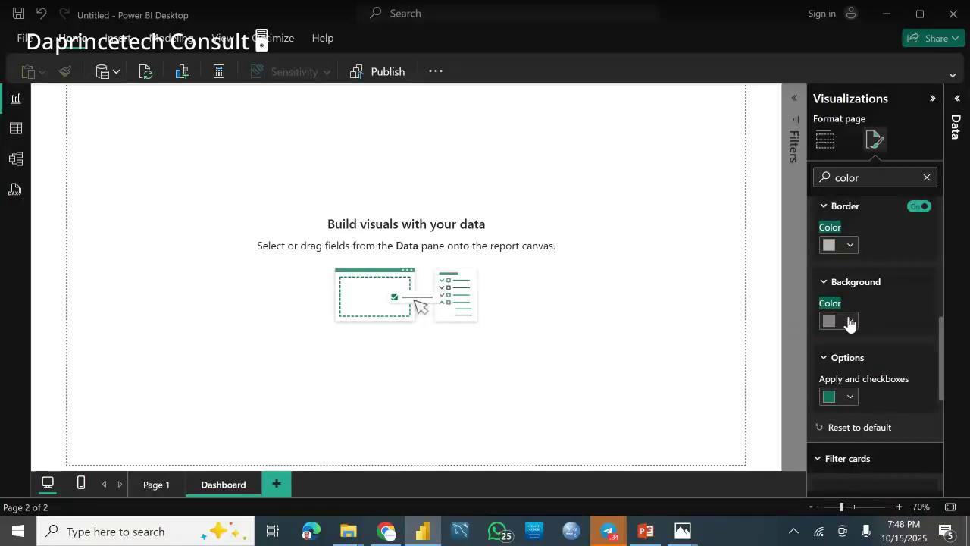
left_click(849, 324)
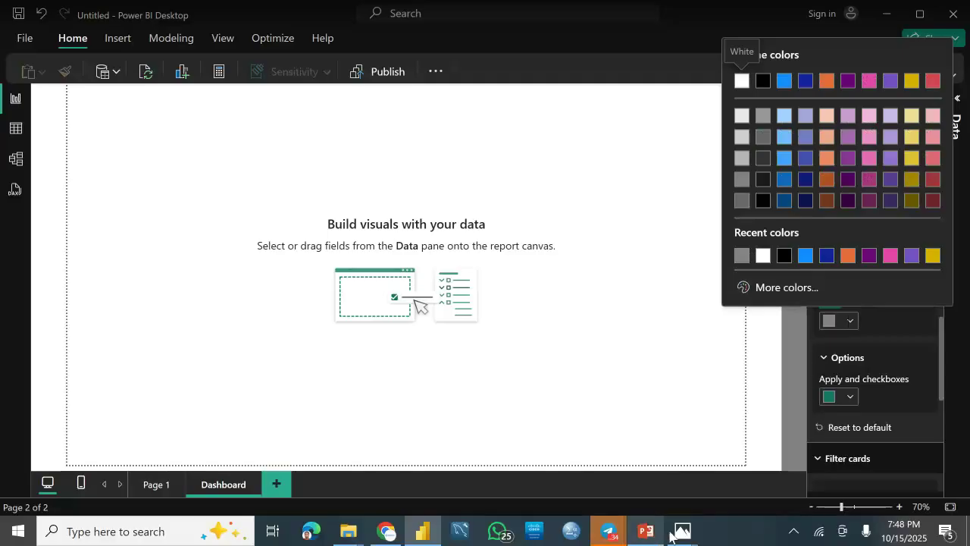
mouse_move(680, 536)
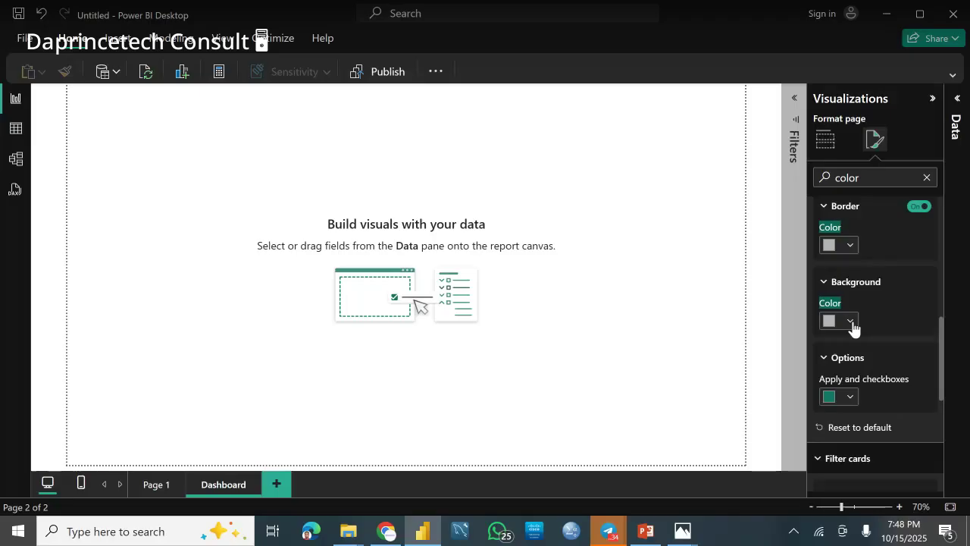
left_click(850, 322)
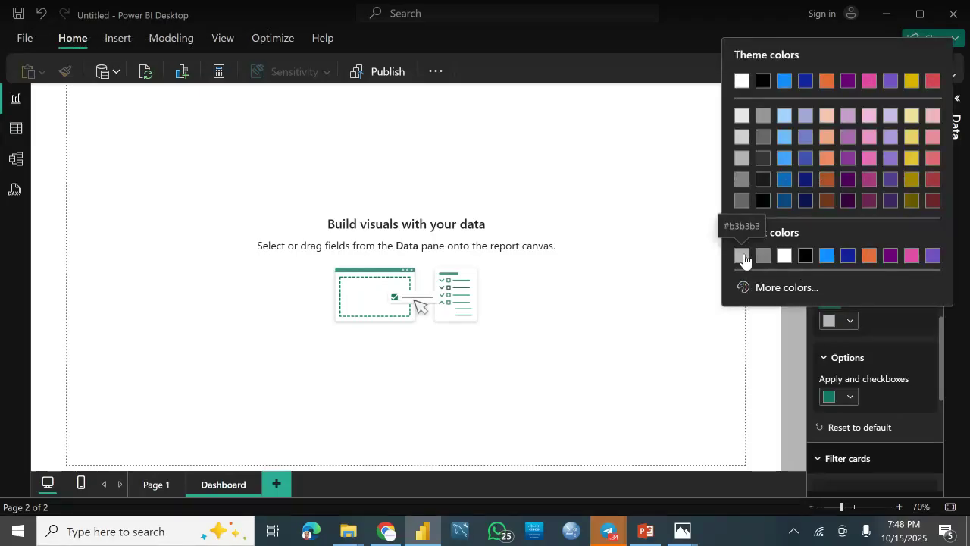
left_click(742, 158)
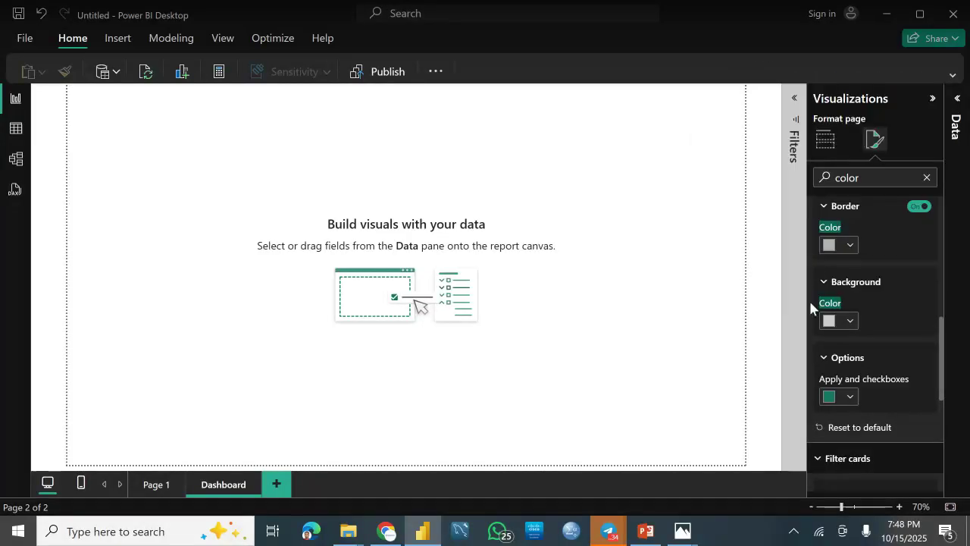
Review the charts and totals on Page 1, return to the Dashboard page, and bring up the reference dashboard image
left_click(151, 490)
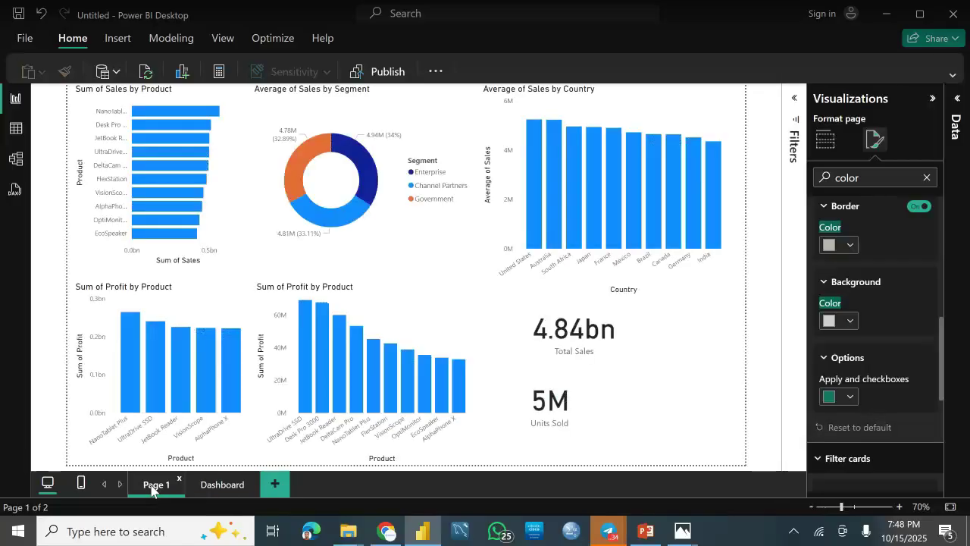
left_click(203, 489)
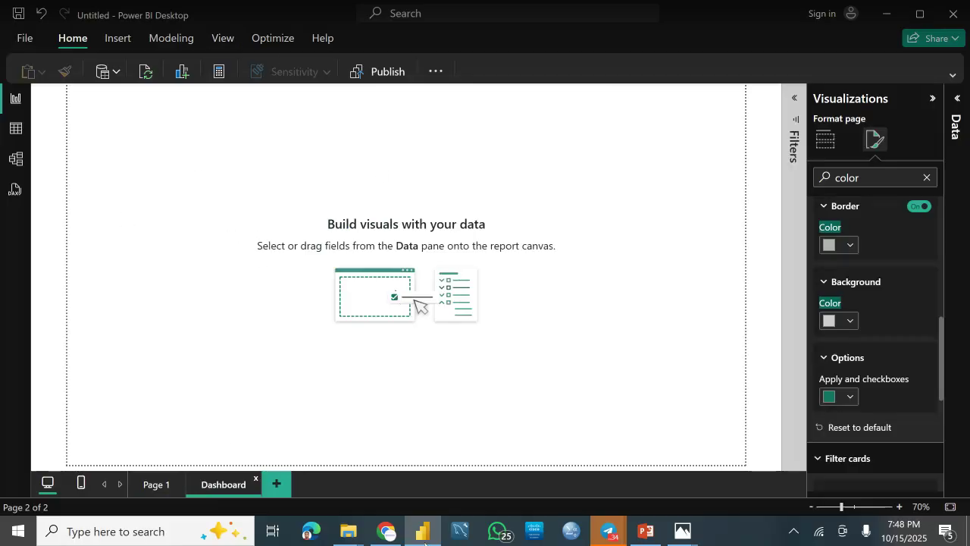
left_click(685, 531)
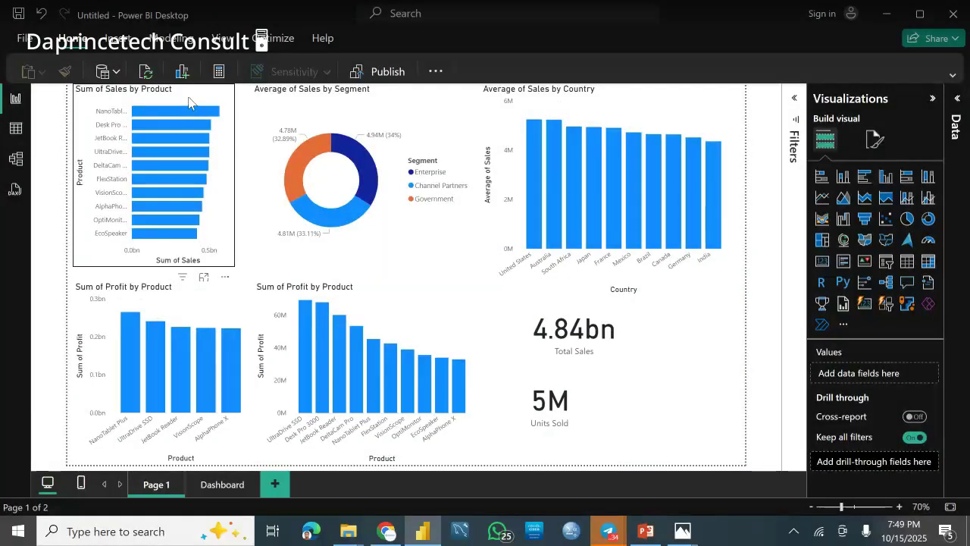
Copy the Sum of Sales by Product bar chart from Page 1 onto the Dashboard page and enlarge it to nearly half the page width
left_click(189, 104)
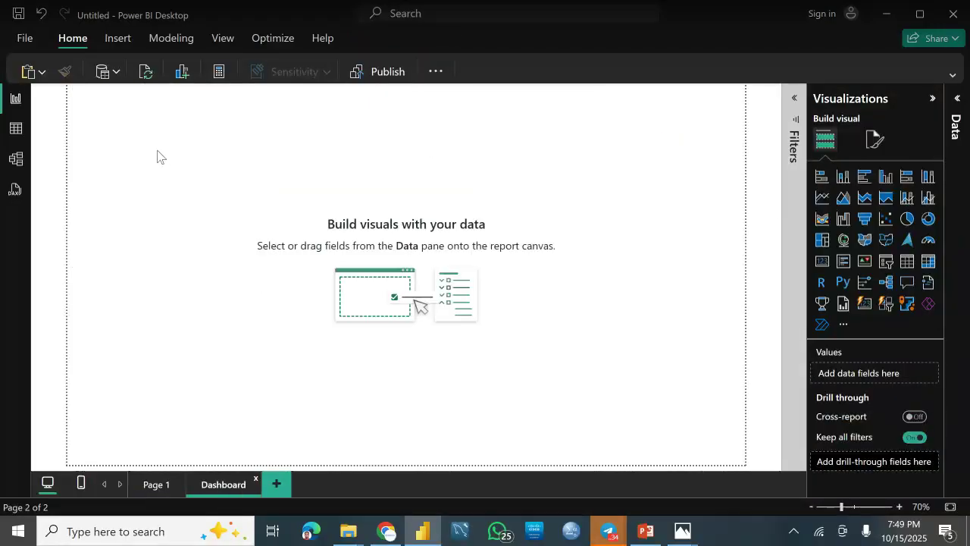
key("ctrl+v")
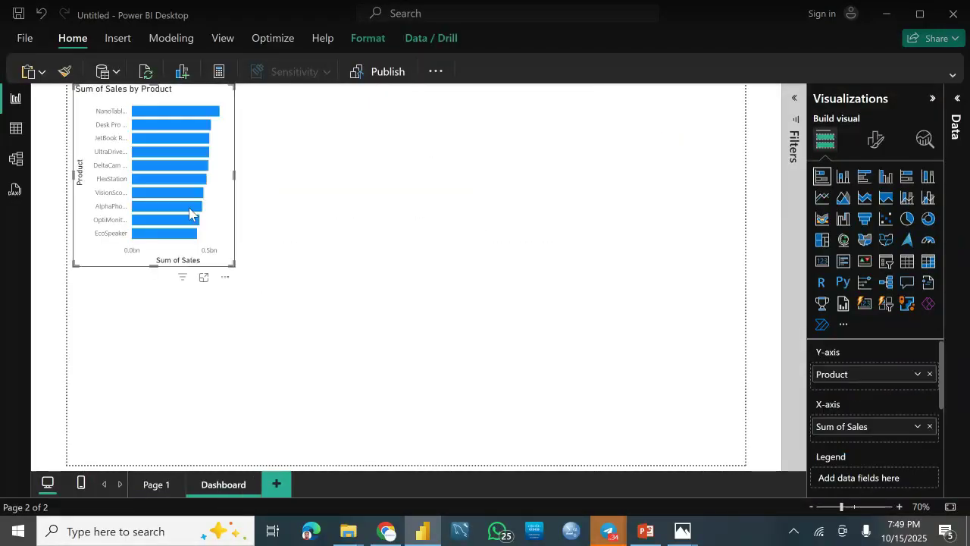
left_click_drag(233, 264, 347, 313)
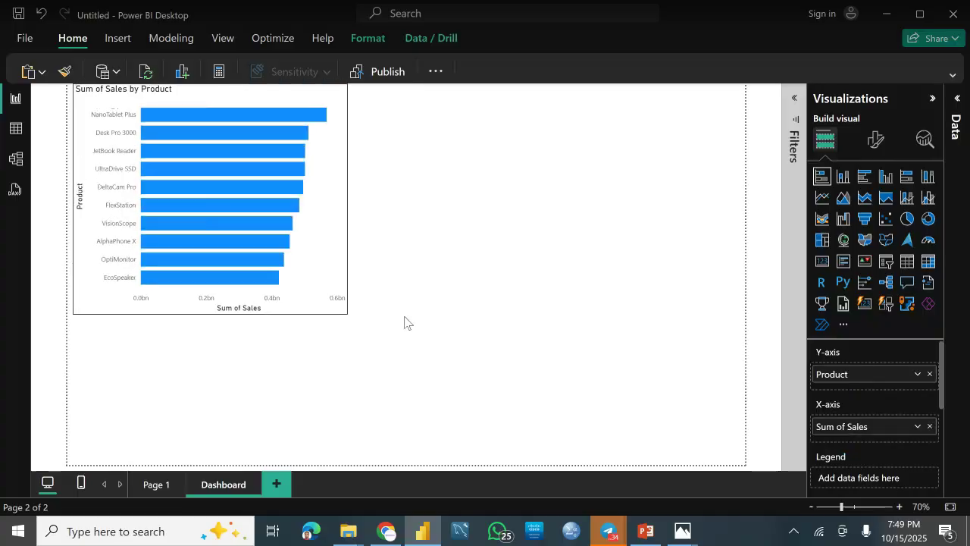
left_click_drag(404, 322, 395, 320)
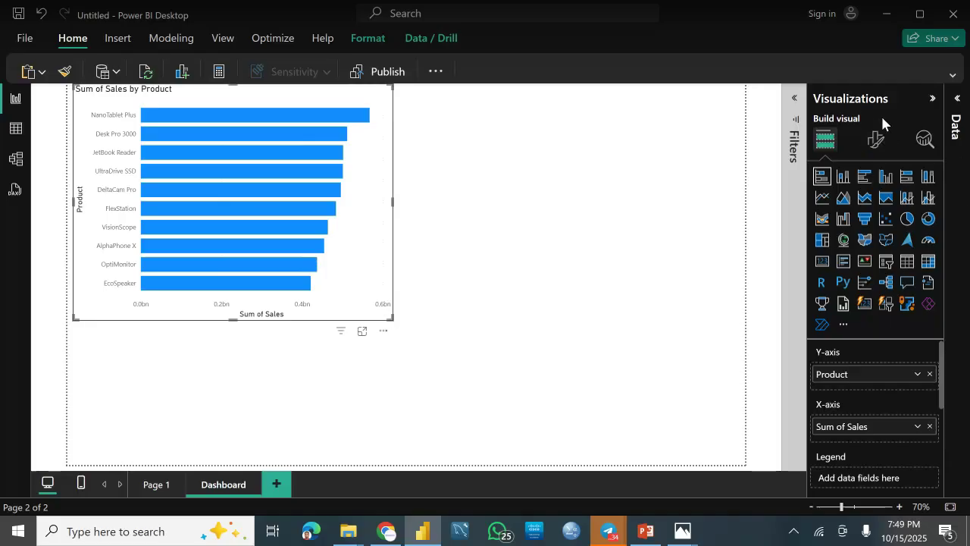
Set the Dashboard page's canvas background color to a medium gray theme shade
left_click(880, 147)
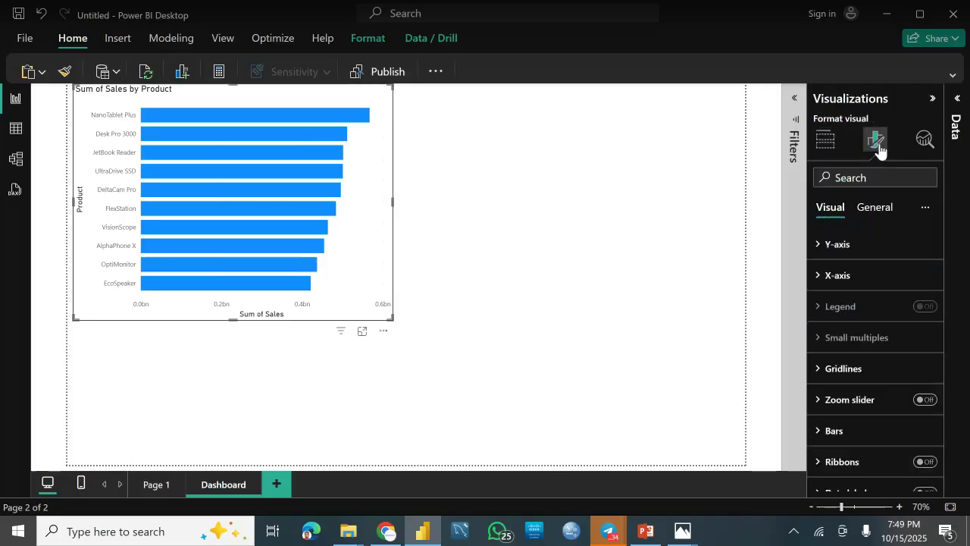
left_click(490, 235)
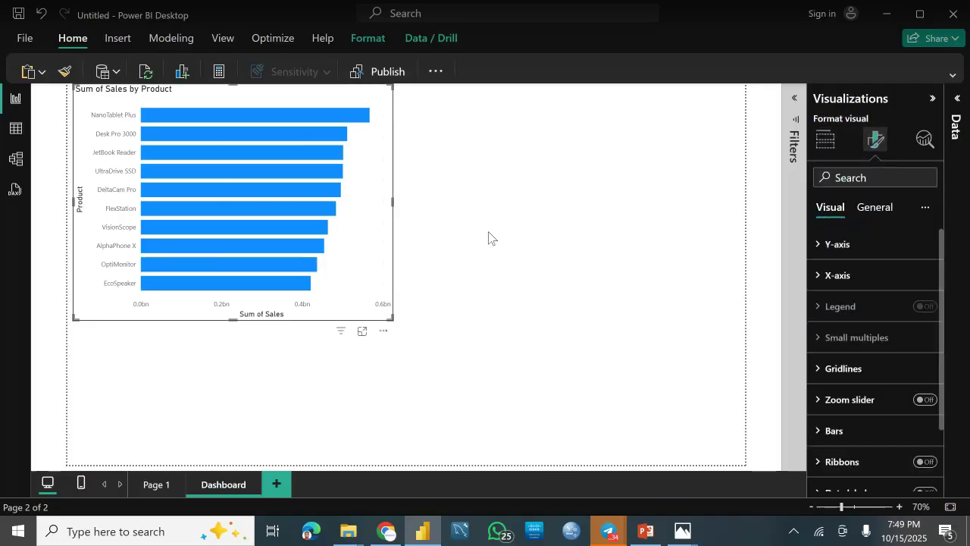
left_click(877, 149)
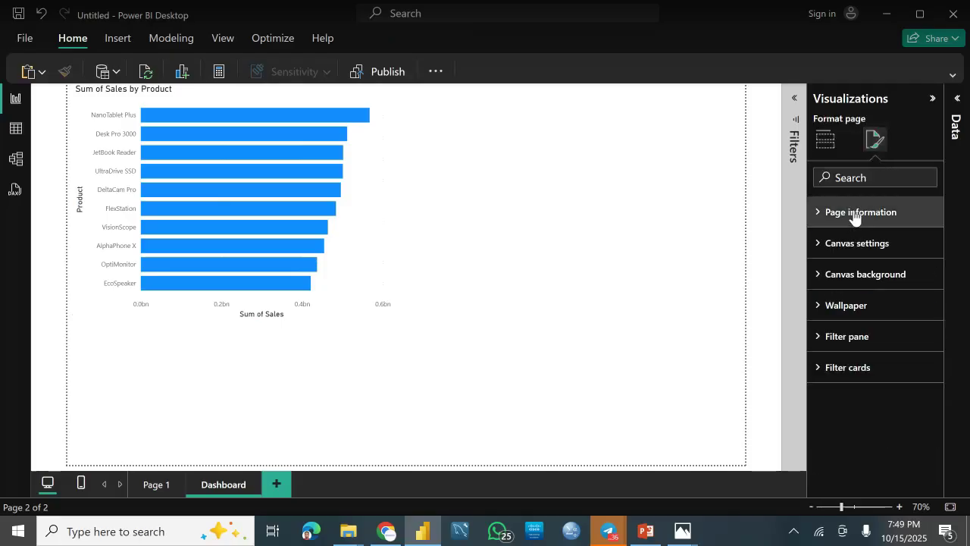
left_click(842, 276)
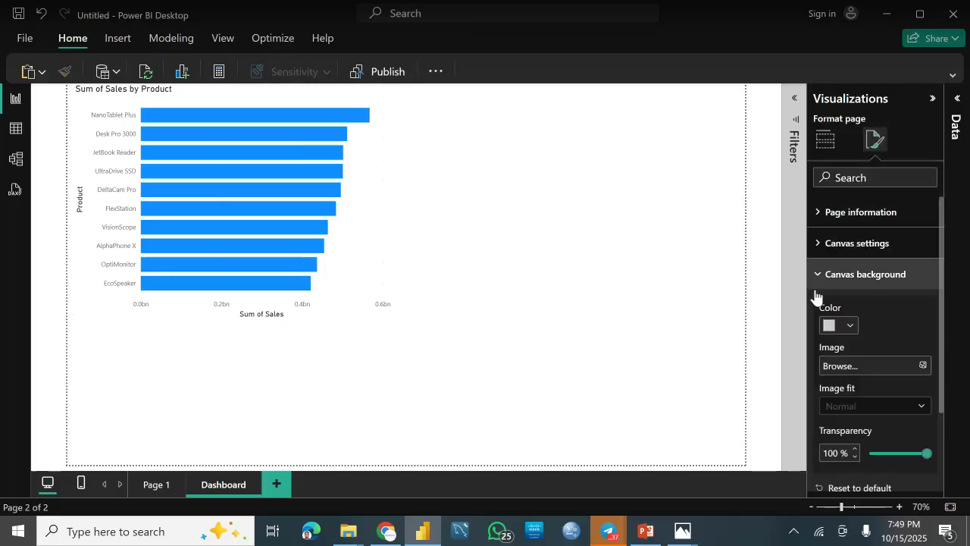
left_click(852, 326)
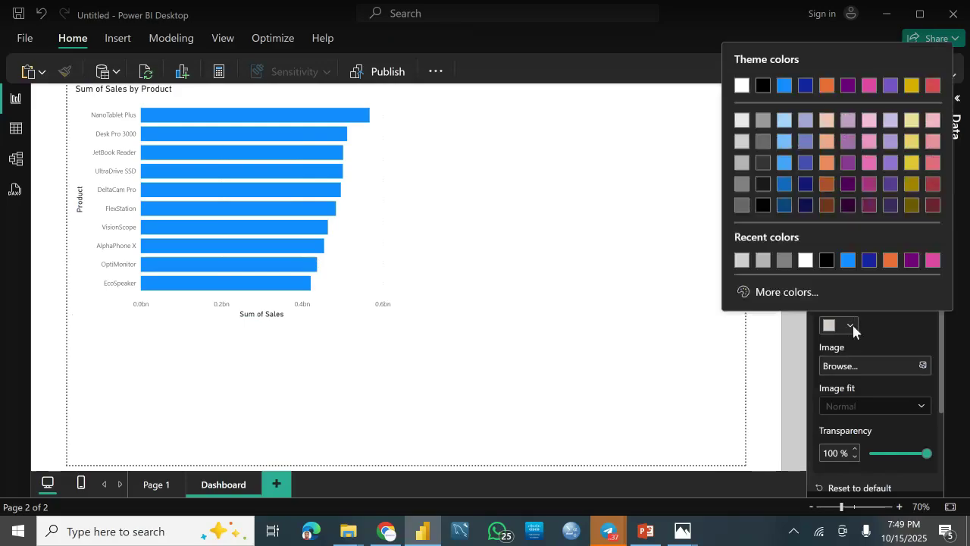
left_click(742, 184)
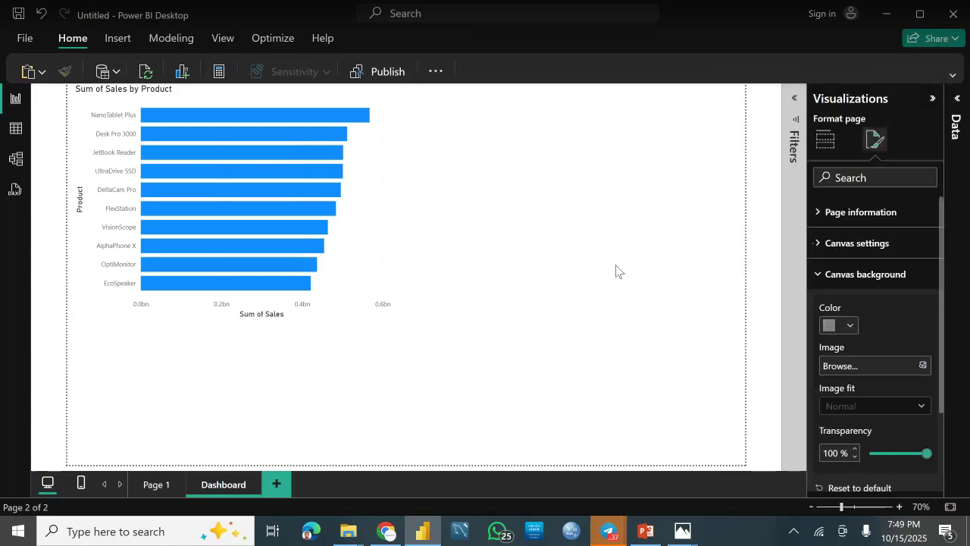
left_click(825, 139)
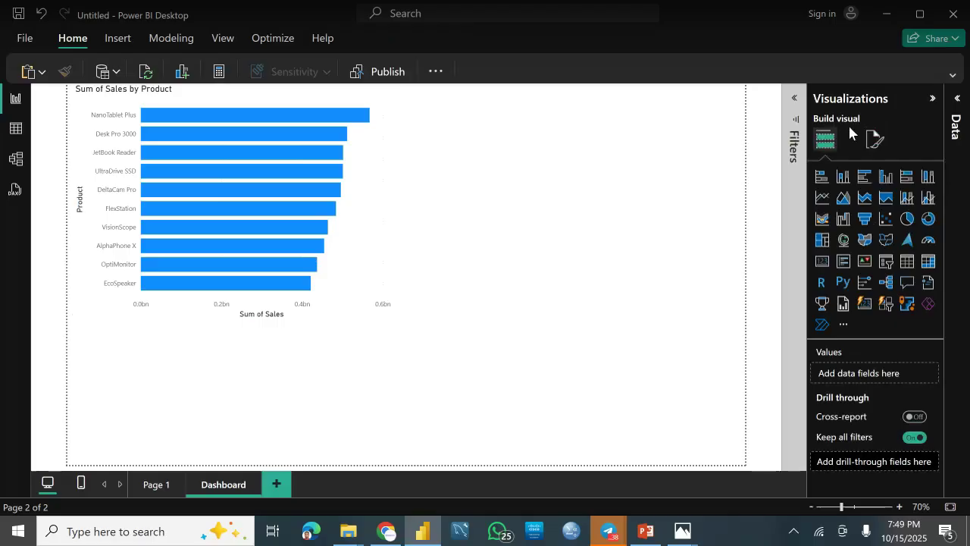
left_click(874, 139)
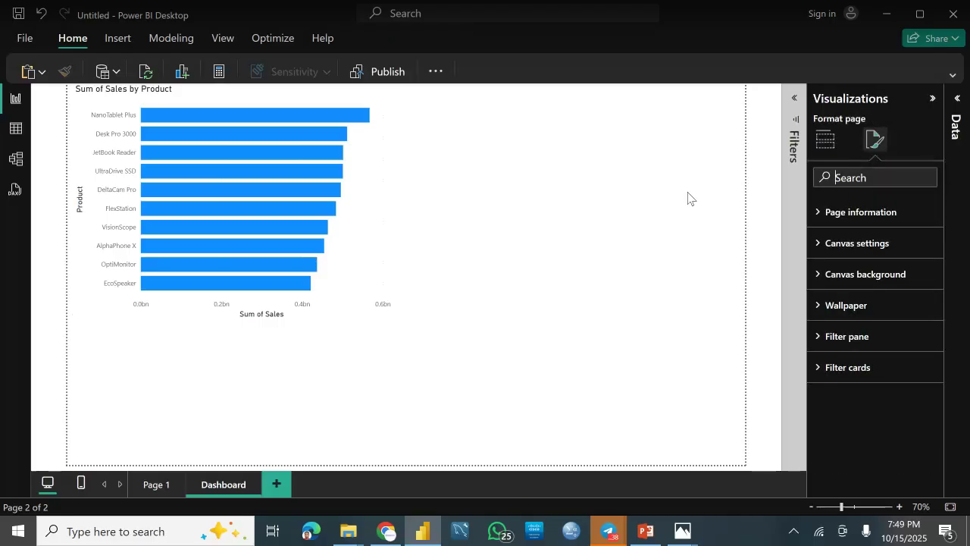
Try the Sum of Sales by Product chart lower and wider on the Dashboard page, then delete it from that page
left_click(353, 244)
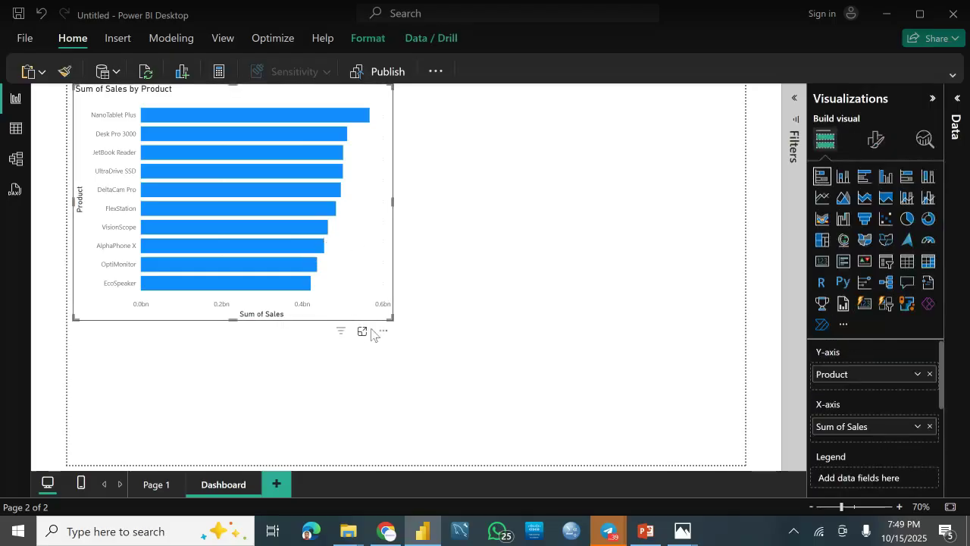
left_click_drag(383, 352, 386, 388)
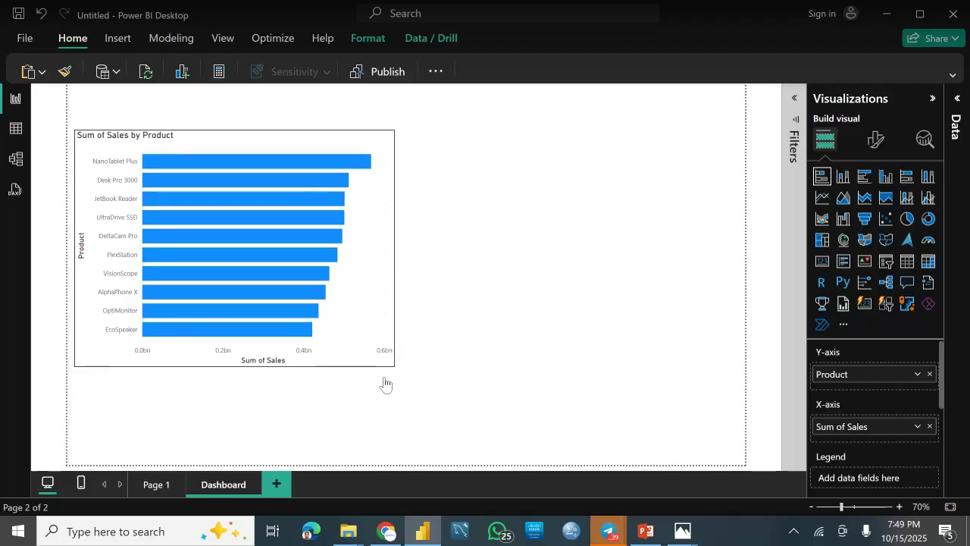
left_click_drag(392, 129, 509, 179)
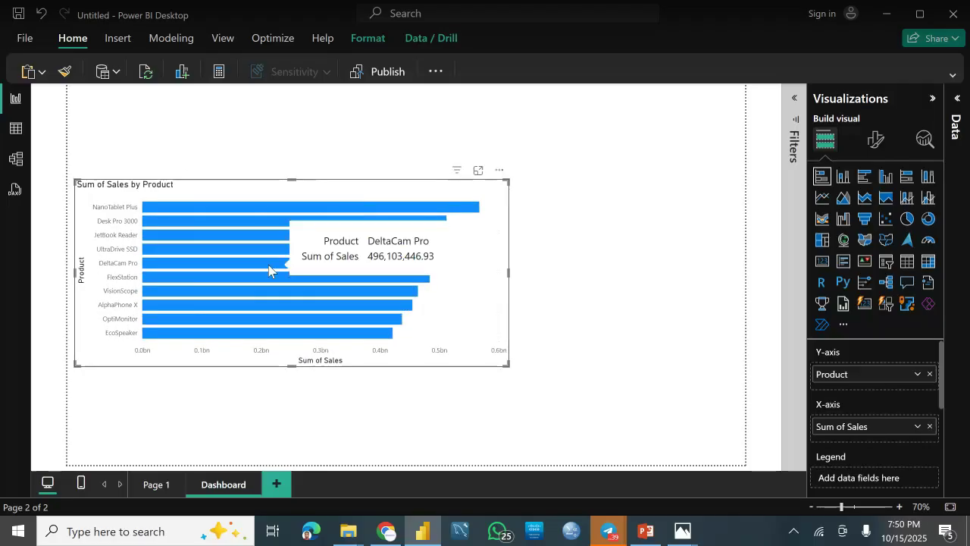
key("Delete")
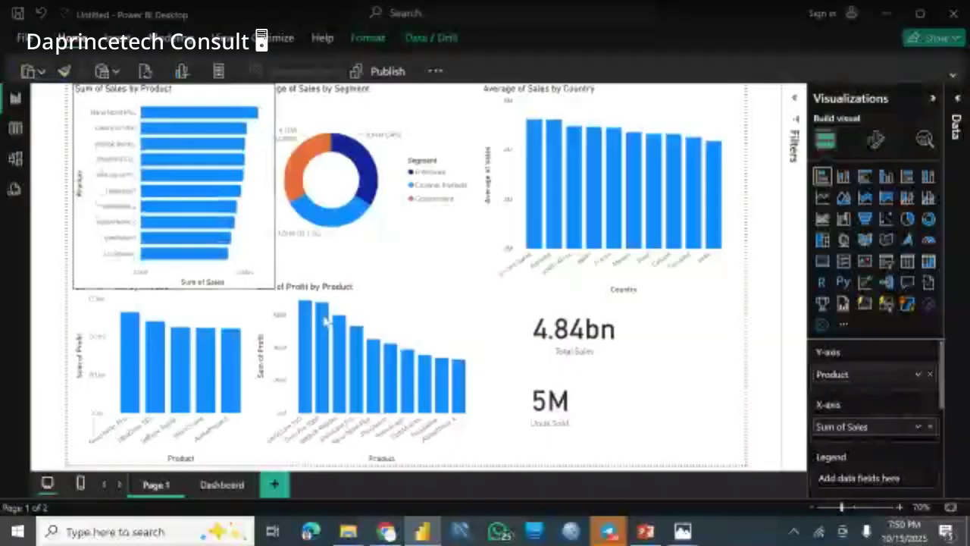
Try enlarging the original Sum of Sales by Product chart on Page 1
left_click_drag(326, 323, 500, 395)
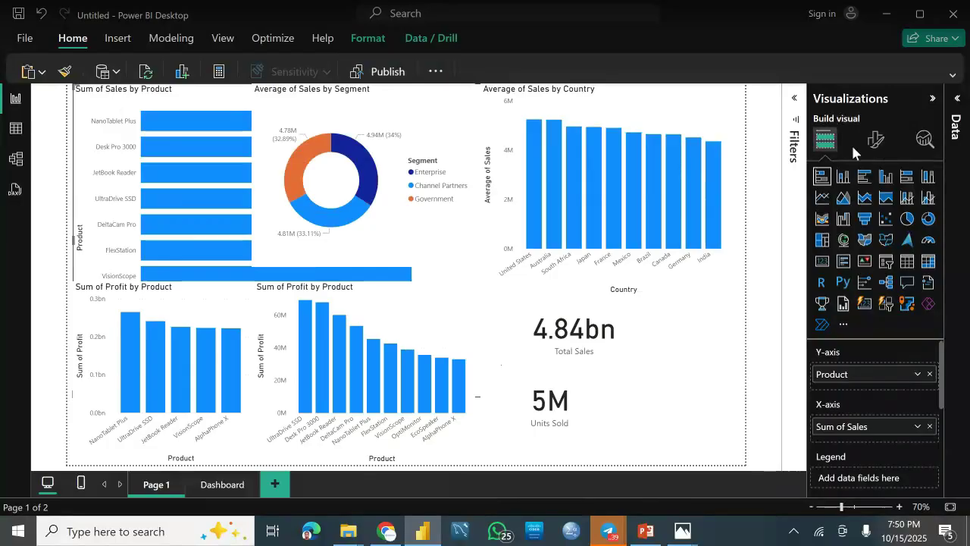
left_click(876, 141)
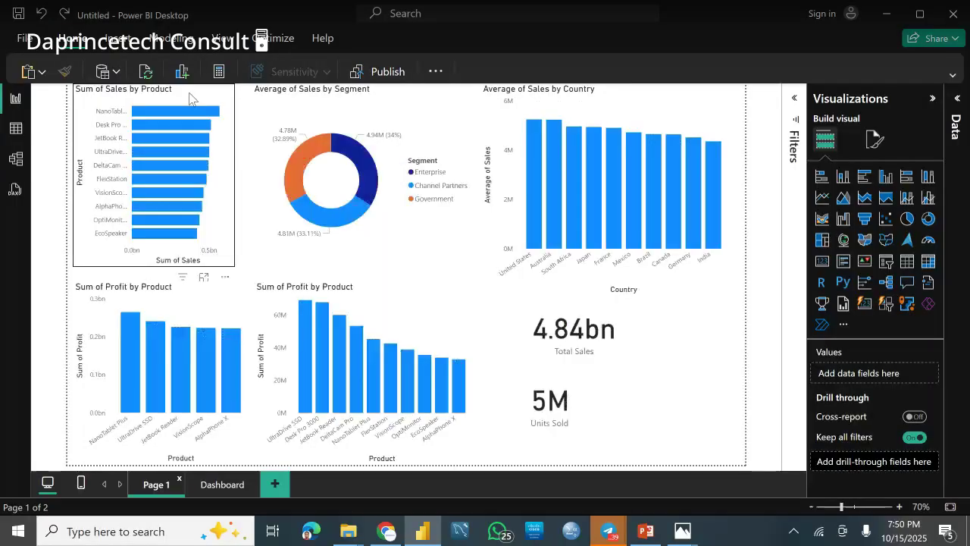
Copy Page 1's Sum of Sales by Product chart to the Dashboard page, place it at the left page edge and widen it to about one-third page width
left_click(190, 98)
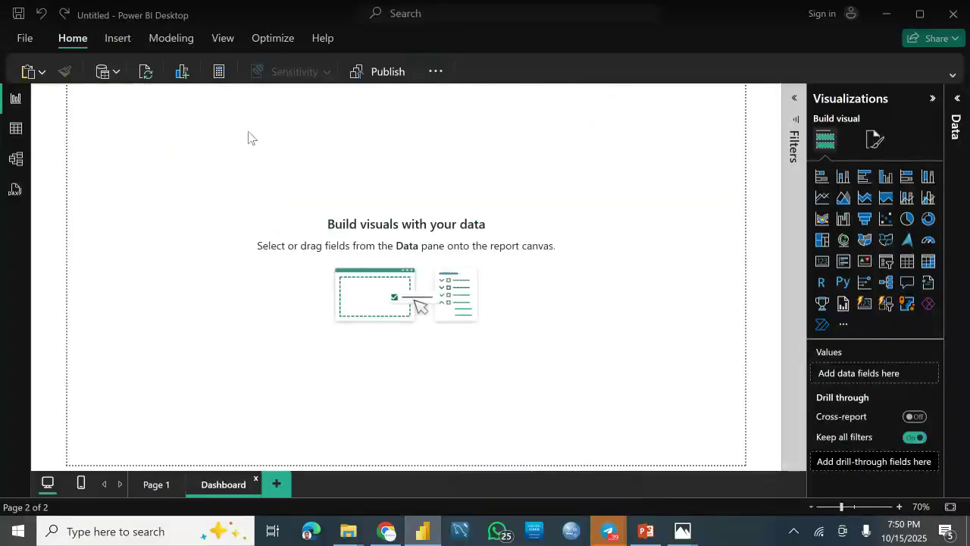
key("ctrl+v")
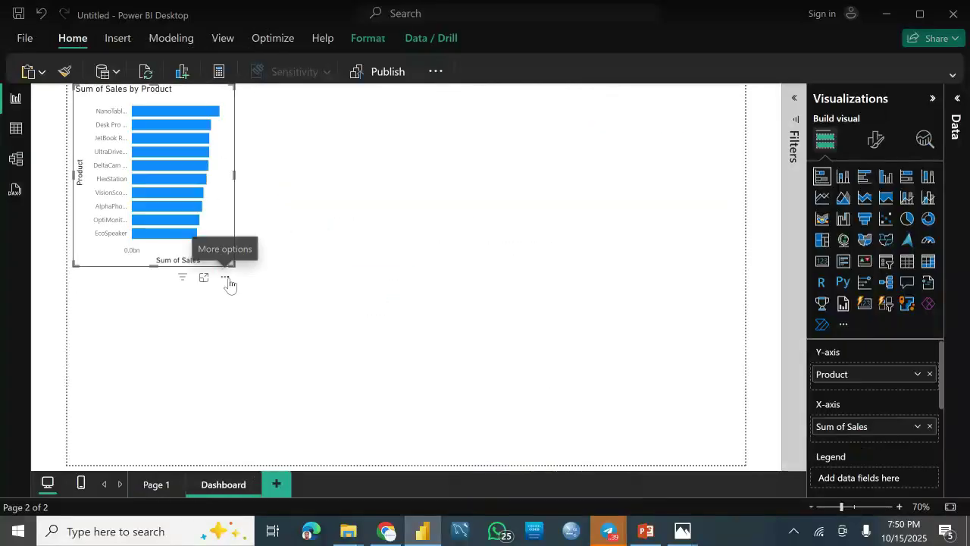
left_click_drag(230, 285, 238, 362)
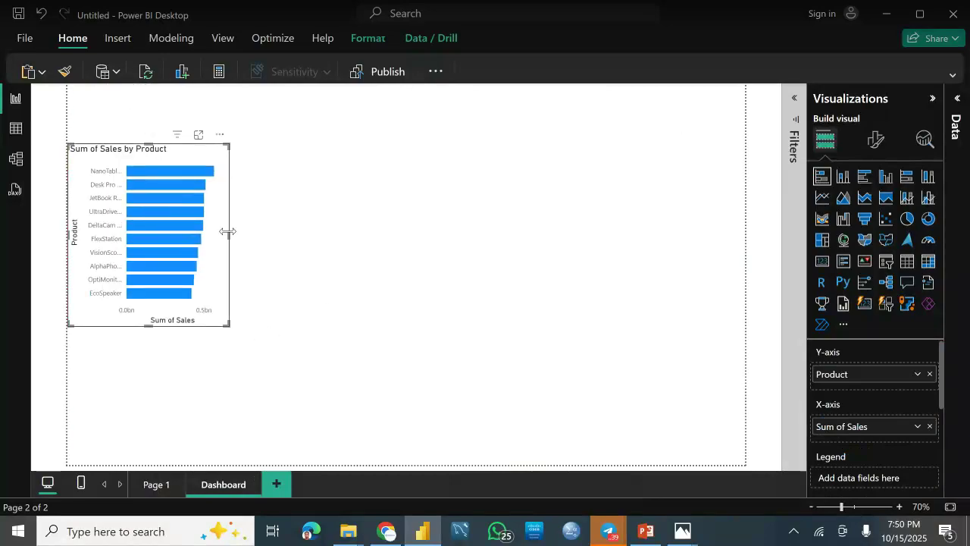
left_click_drag(228, 235, 311, 255)
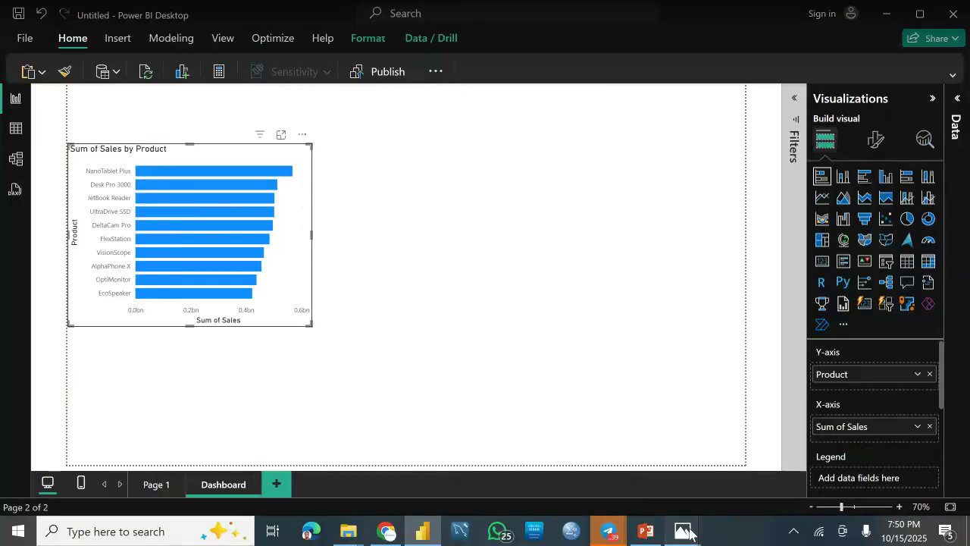
mouse_move(690, 535)
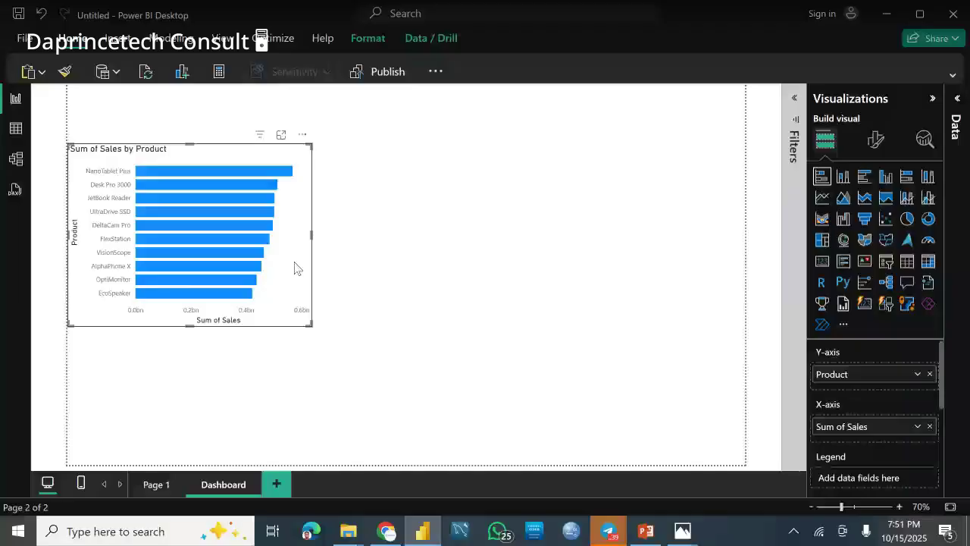
left_click(294, 264)
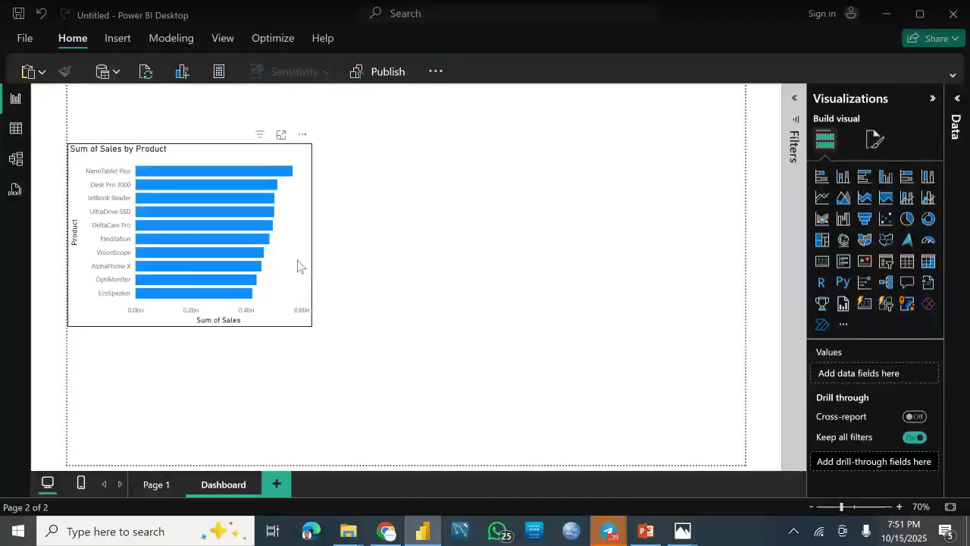
Change the title text of the bar chart on the Dashboard page to "Sales by Product"
left_click(297, 316)
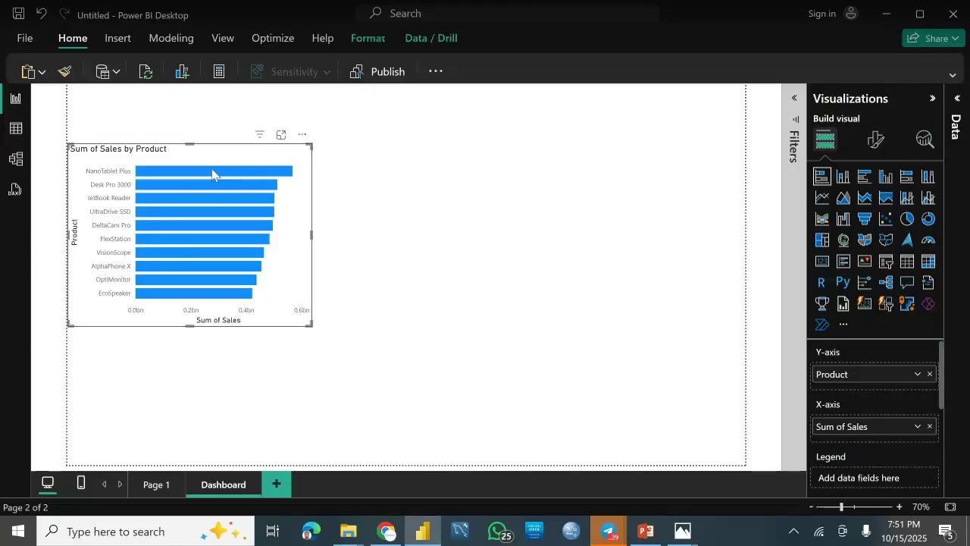
left_click(876, 138)
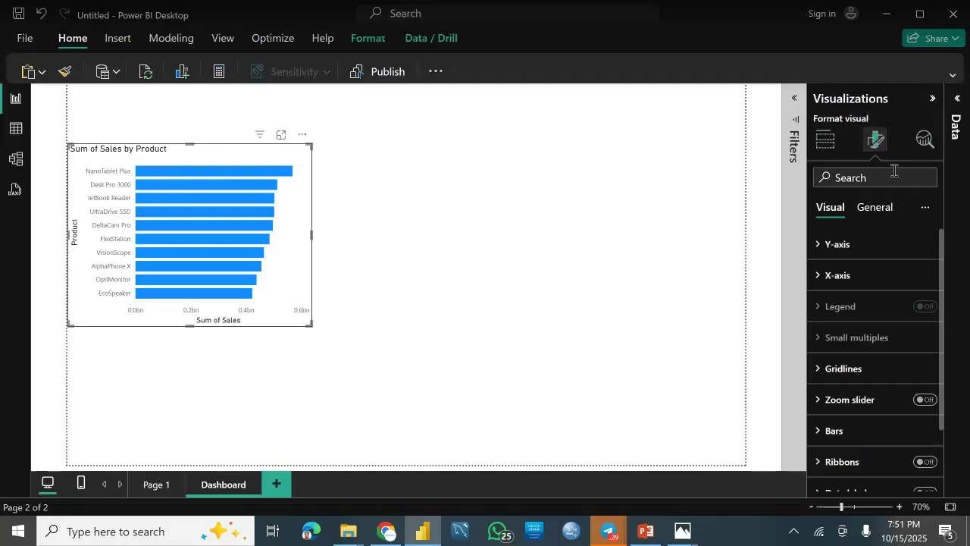
left_click(892, 213)
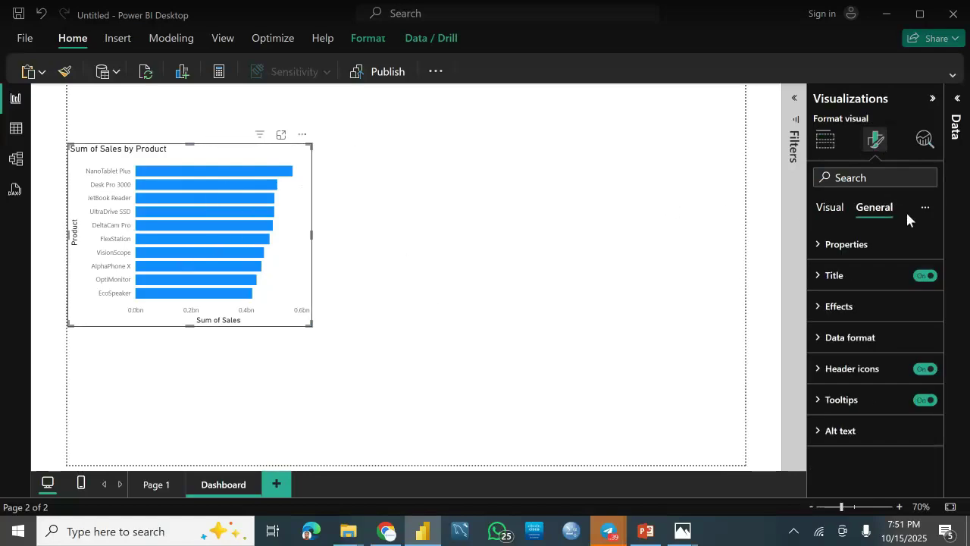
left_click(844, 281)
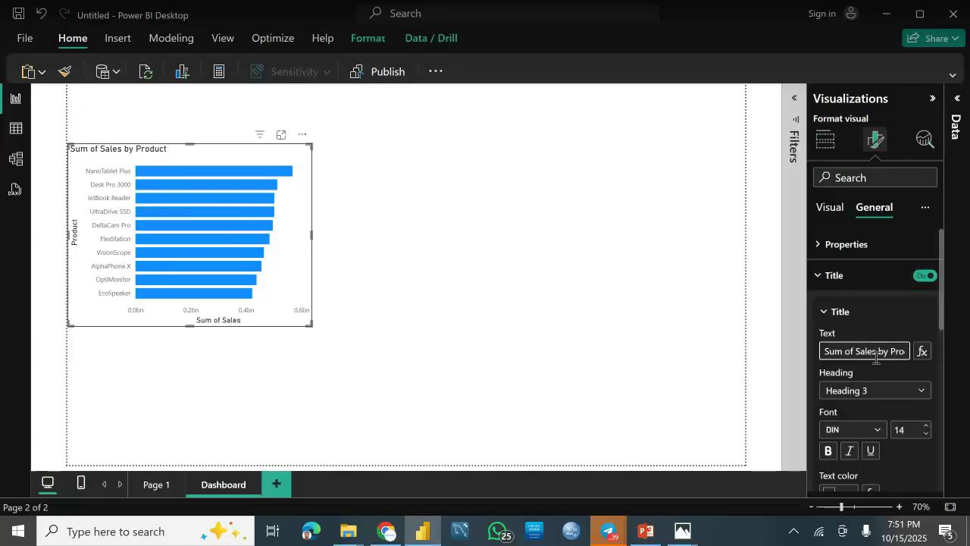
left_click(855, 351)
key("BackSpace")
key("BackSpace")
key("BackSpace")
key("BackSpace")
key("BackSpace")
key("BackSpace")
key("BackSpace")
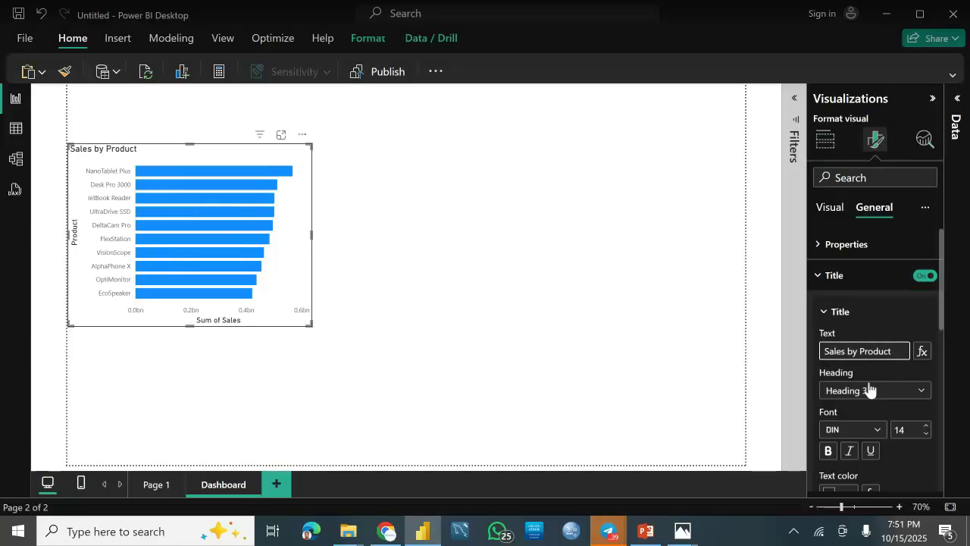
left_click_drag(945, 307, 944, 329)
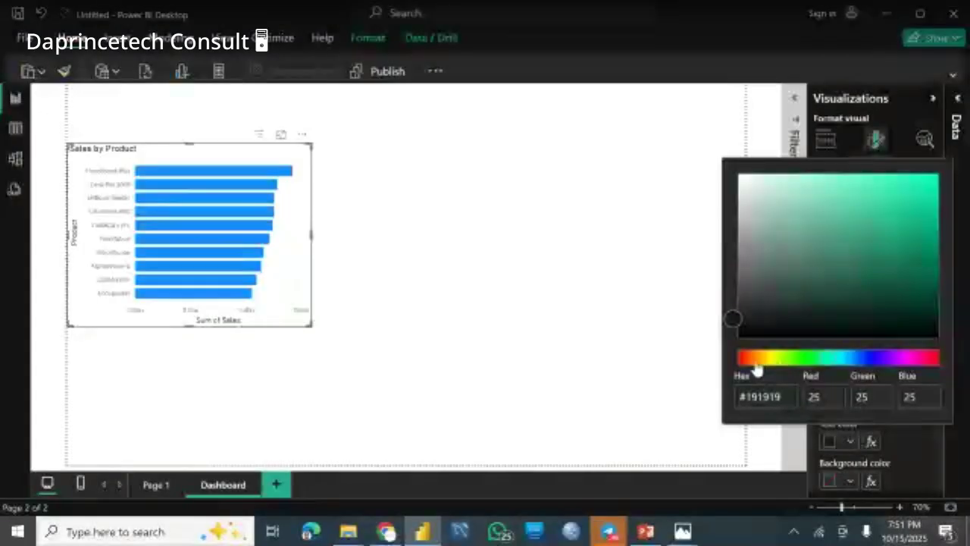
left_click(854, 442)
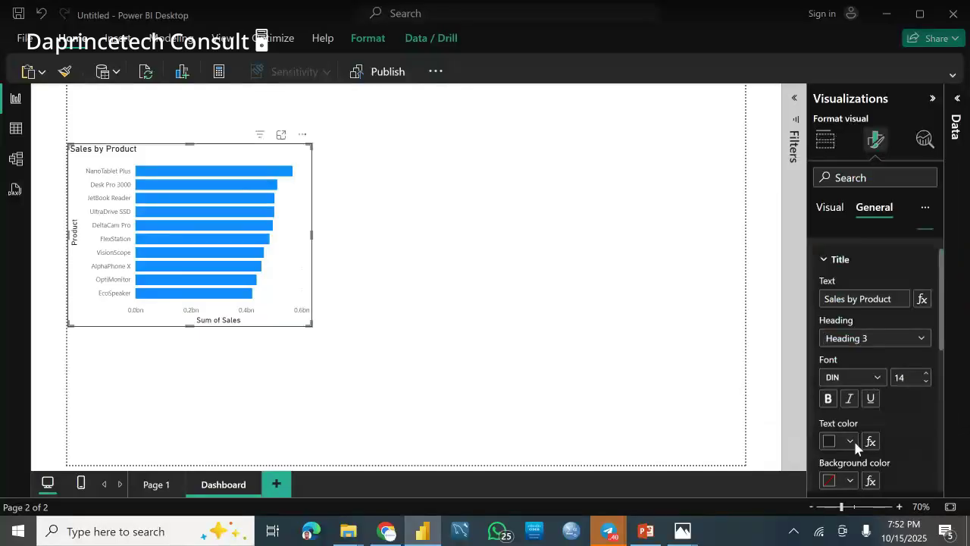
left_click(854, 443)
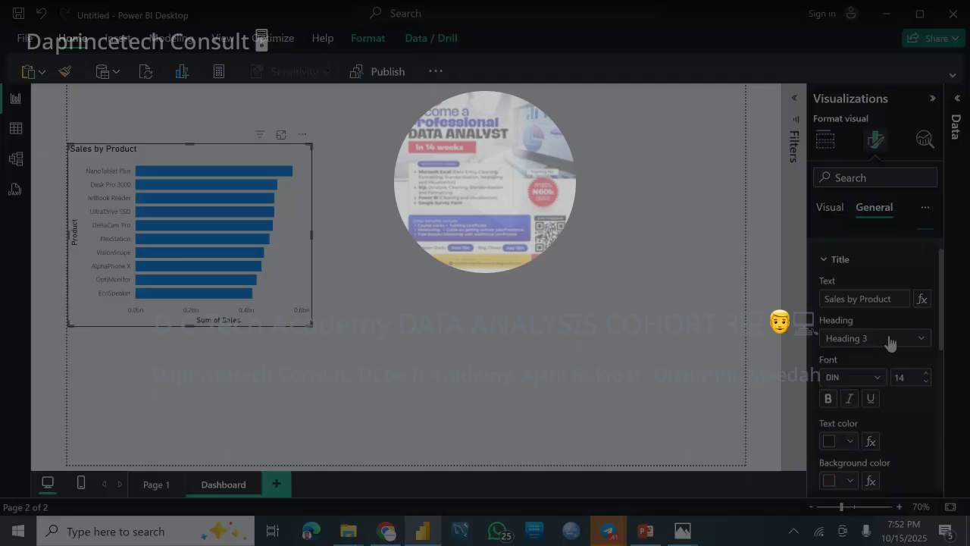
Set the Sales by Product chart title to a bold Segoe UI font at size 12
left_click(875, 378)
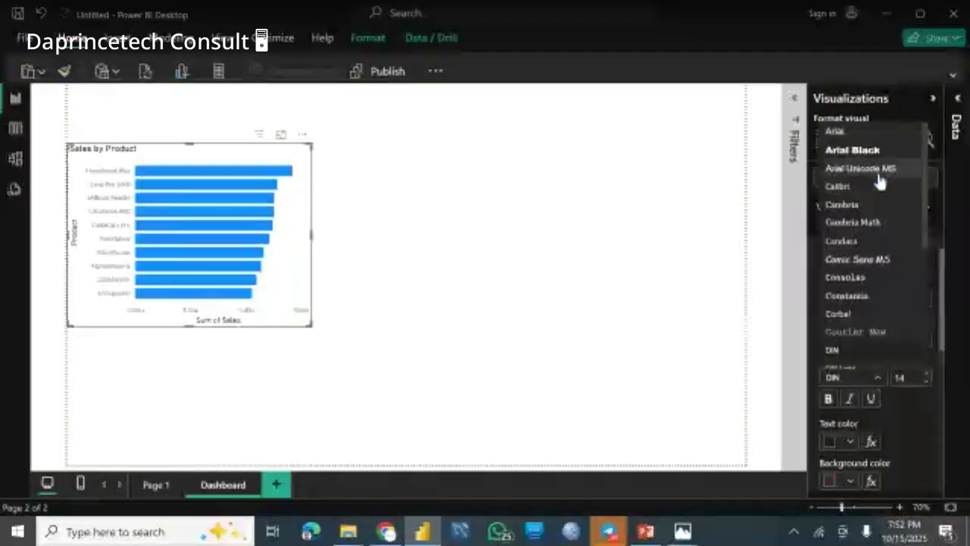
left_click_drag(923, 192, 917, 292)
left_click(887, 280)
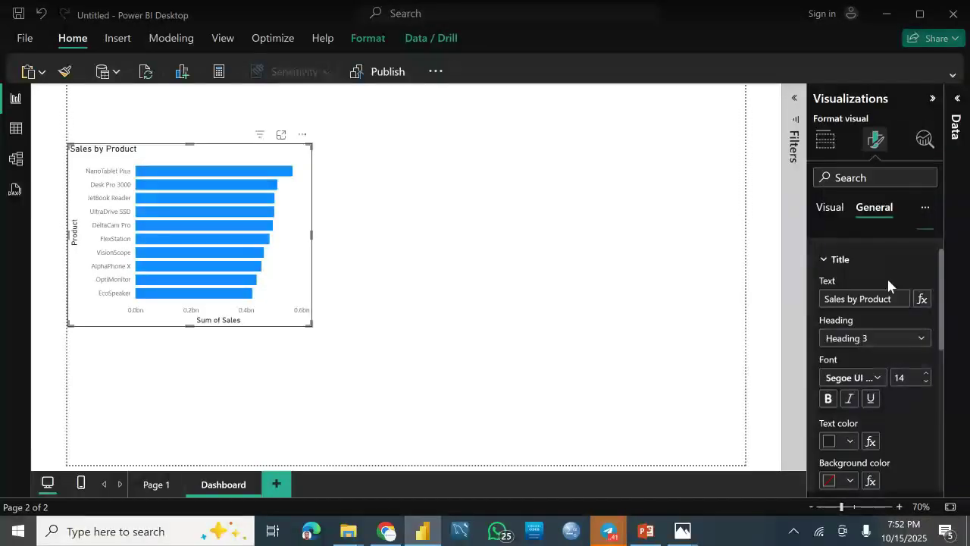
left_click(927, 382)
left_click(927, 382)
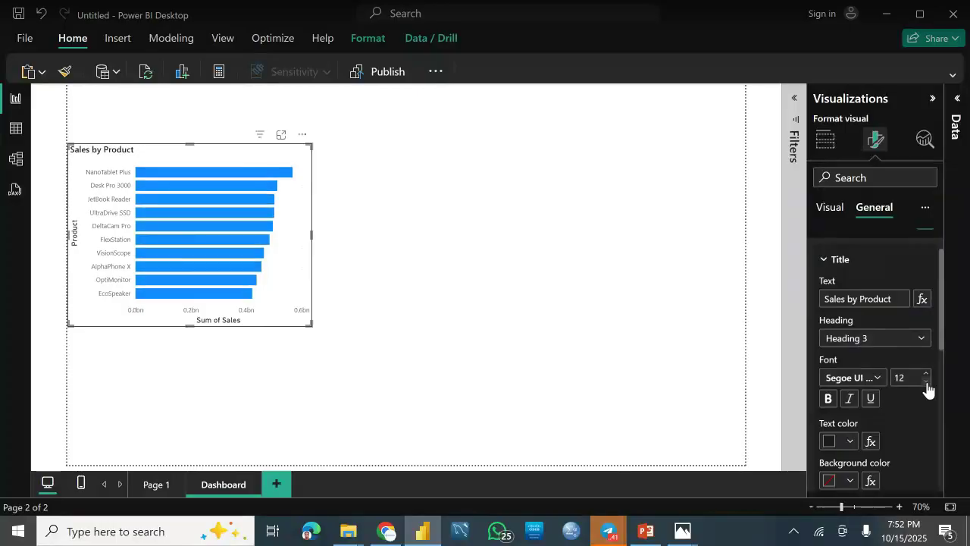
Try centering the Sales by Product title horizontally above the chart
left_click_drag(942, 340, 914, 407)
left_click(848, 373)
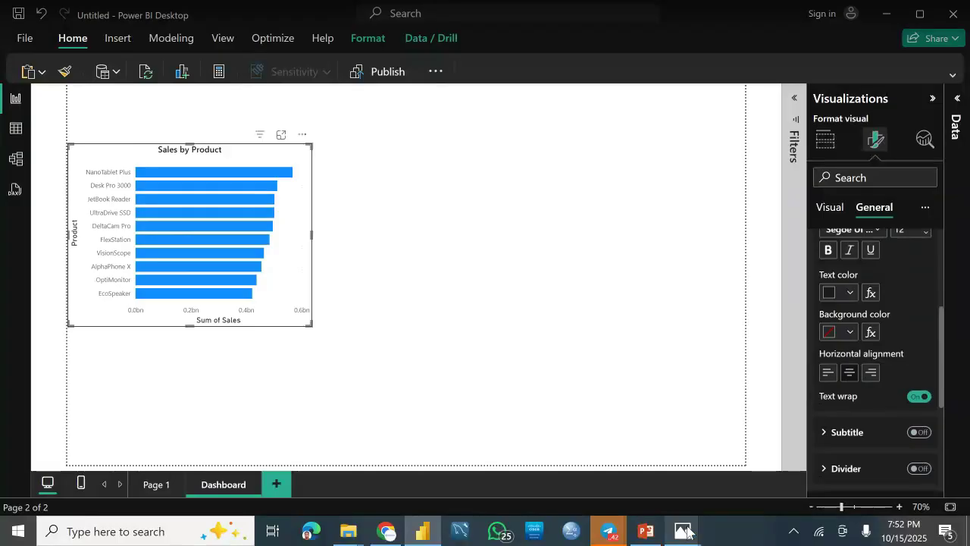
mouse_move(685, 531)
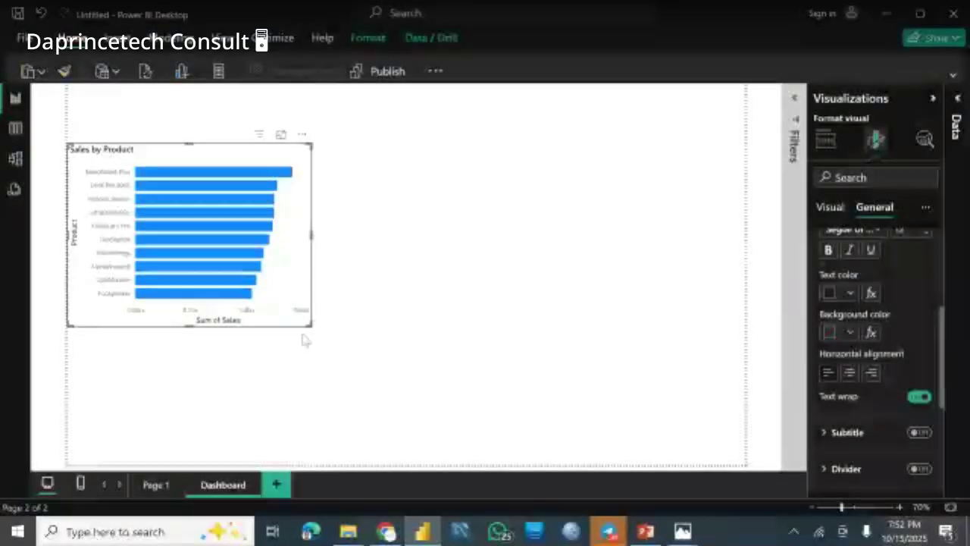
Try a partly transparent background on the Sales by Product chart and return the background transparency to 0%
left_click_drag(946, 321, 941, 387)
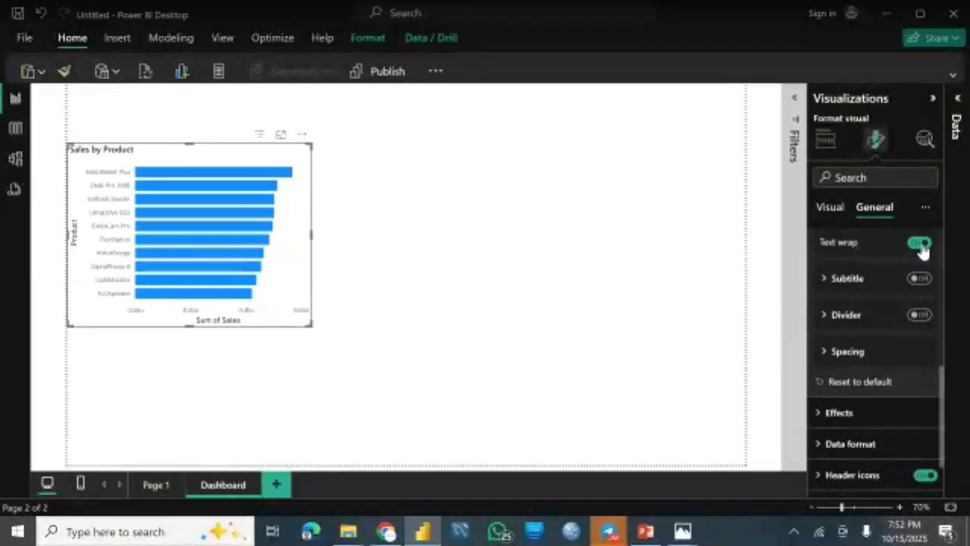
scroll(929, 375, "down", 2)
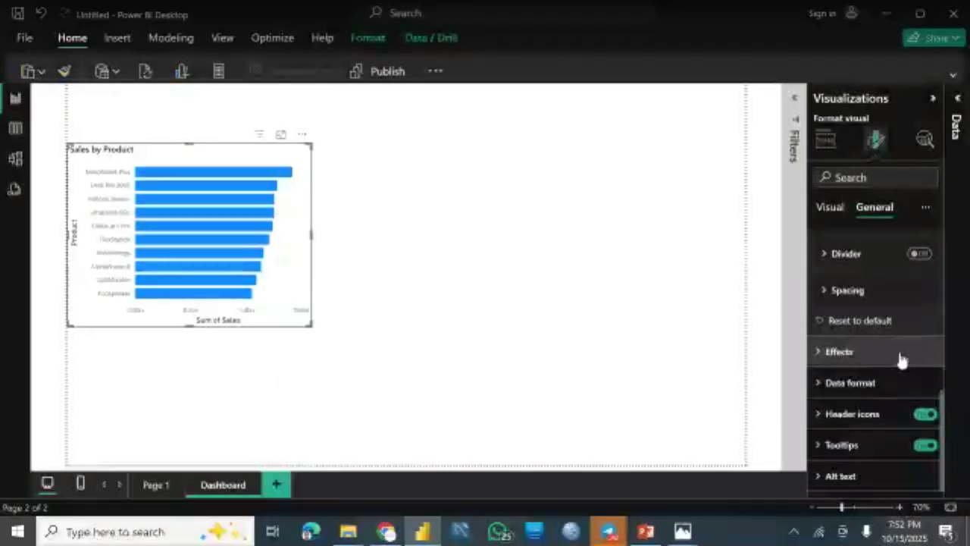
left_click(886, 356)
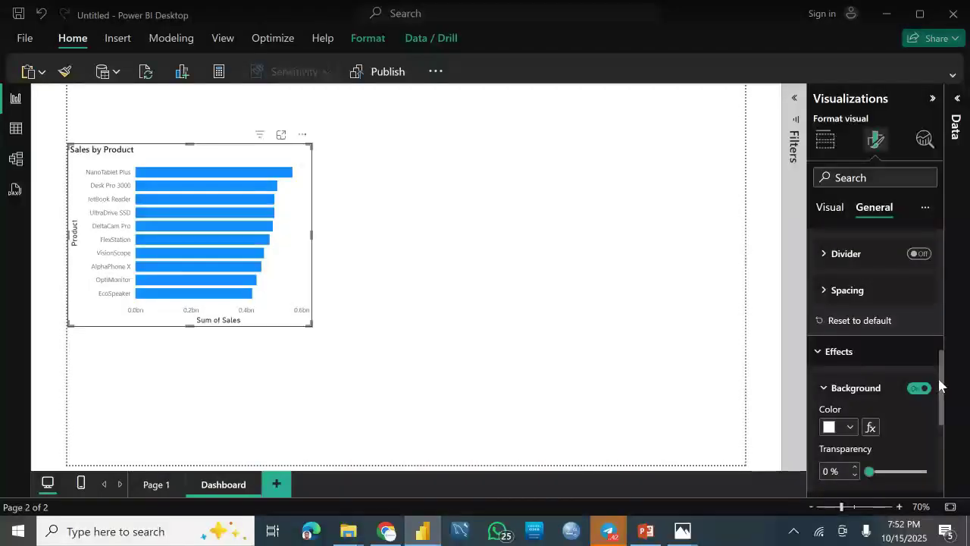
scroll(944, 407, "down", 2)
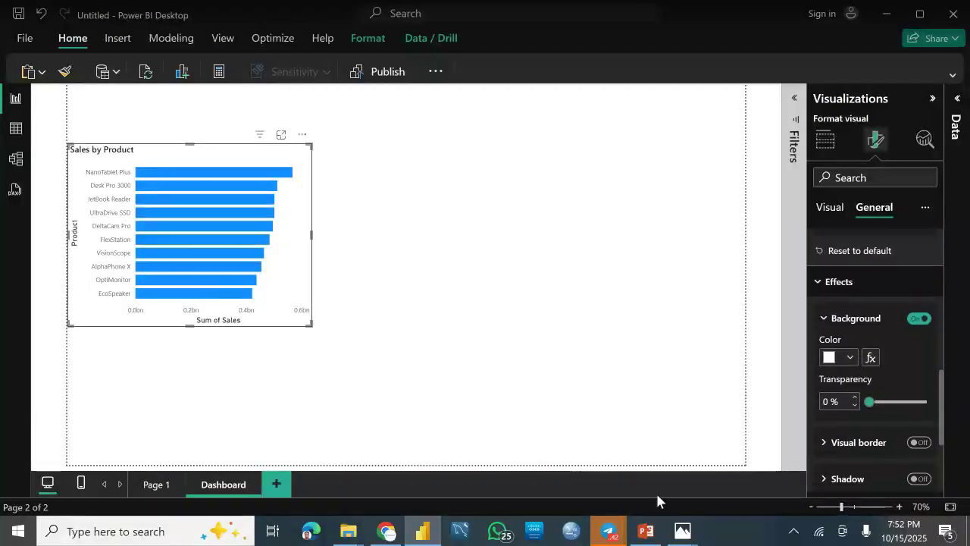
mouse_move(685, 531)
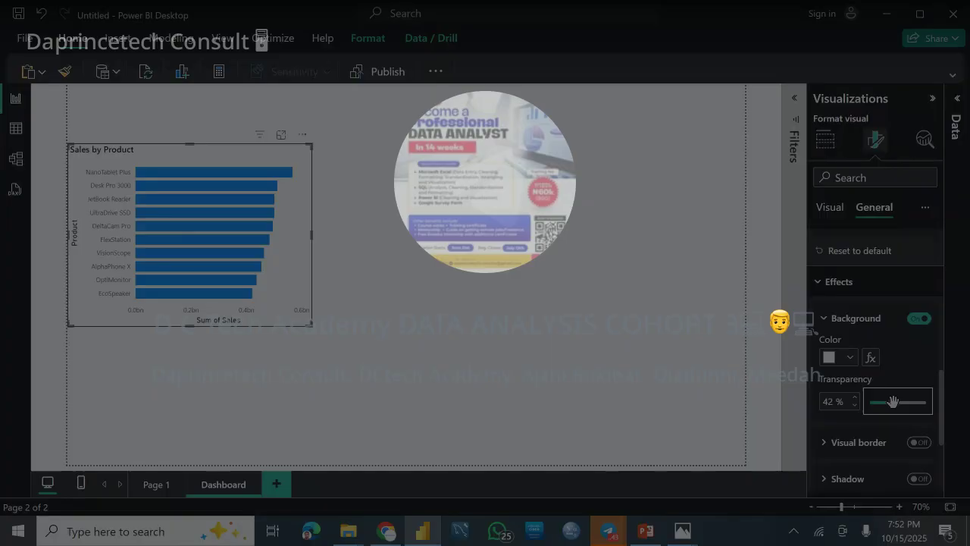
left_click_drag(894, 401, 808, 409)
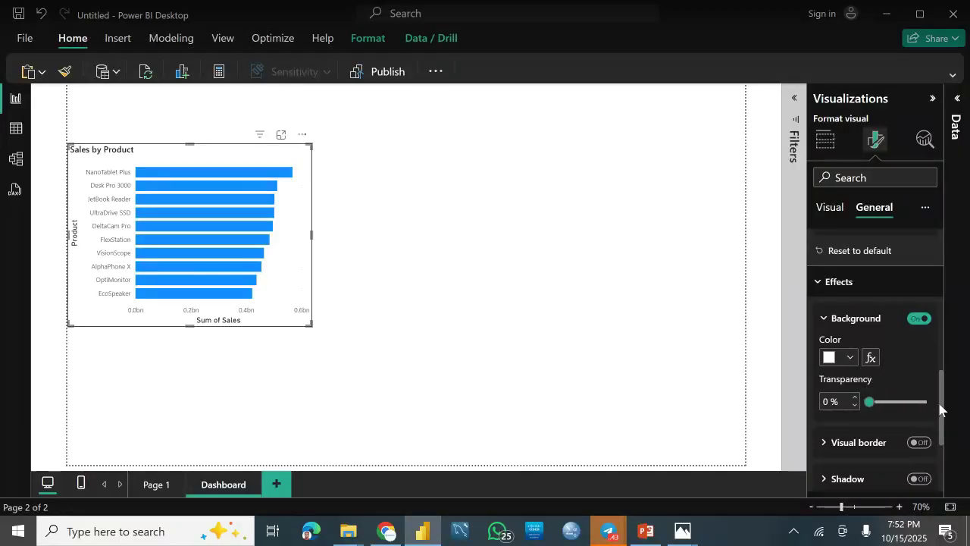
Turn on the shadow effect for the Sales by Product chart and set the shadow color to medium gray
scroll(944, 425, "down", 1)
scroll(944, 425, "down", 2)
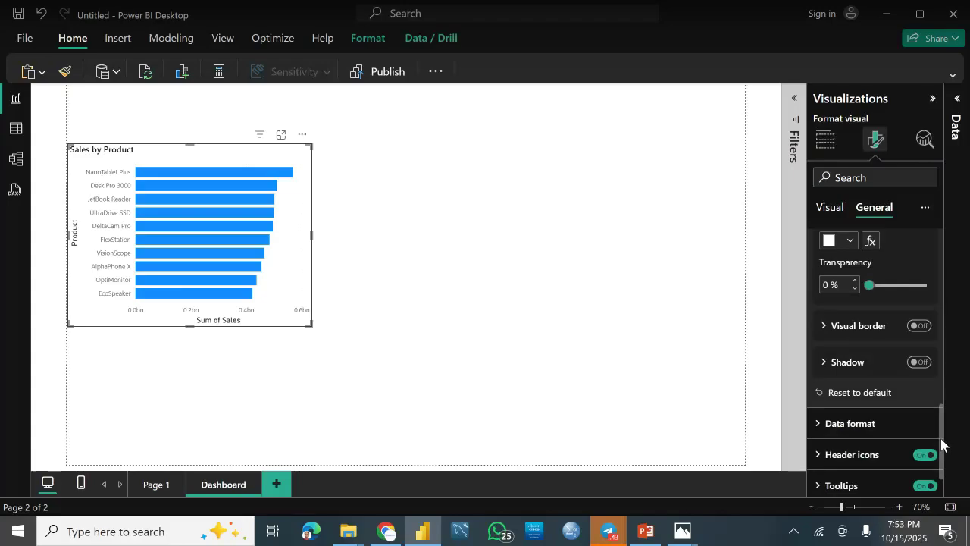
left_click(820, 429)
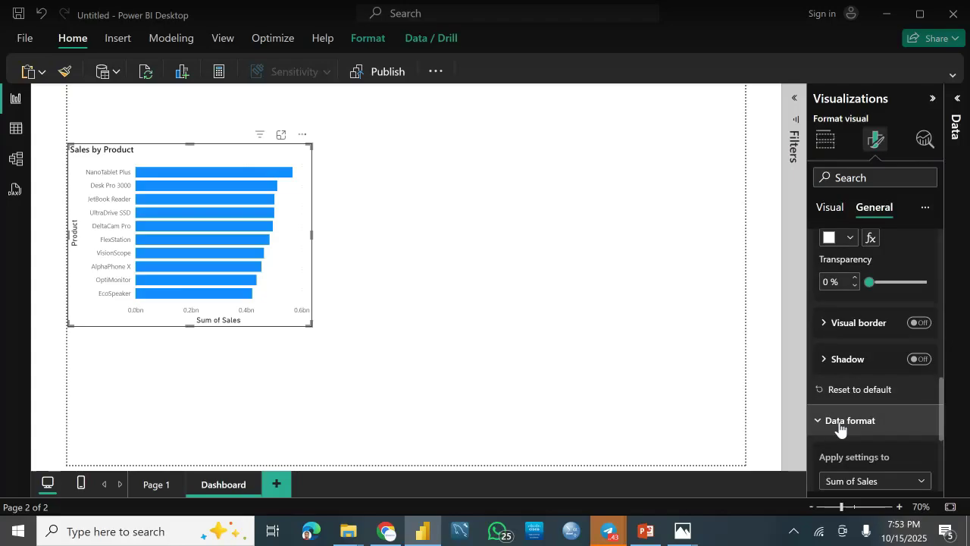
left_click(837, 428)
left_click(843, 364)
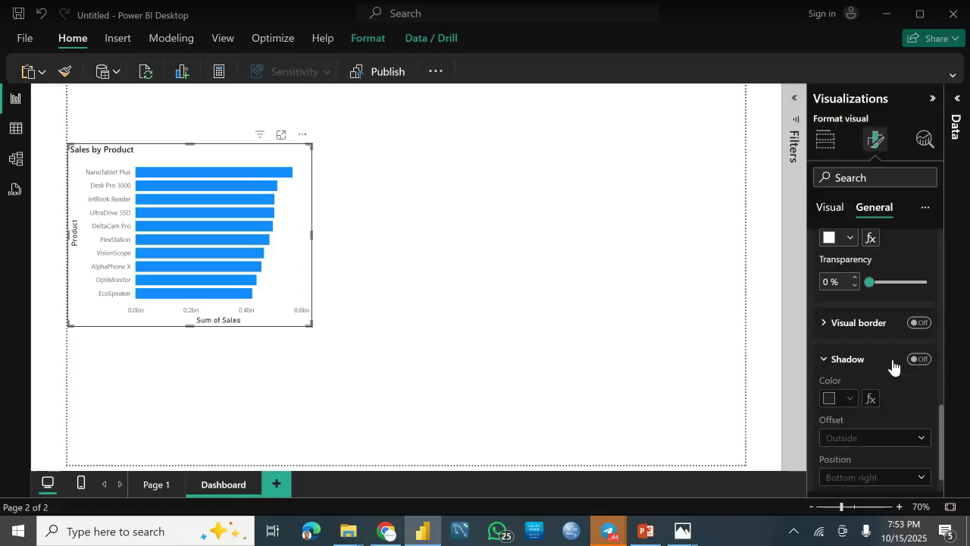
left_click(928, 361)
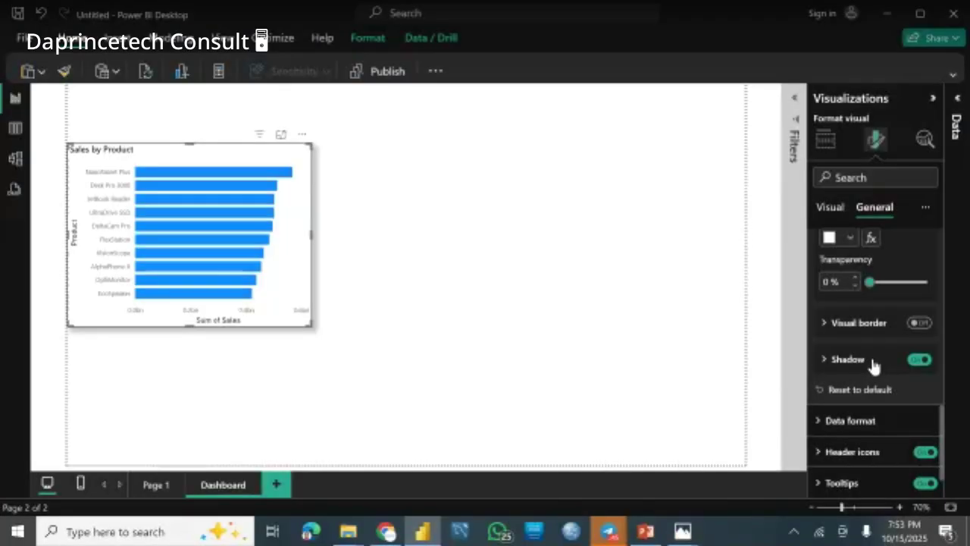
left_click(870, 362)
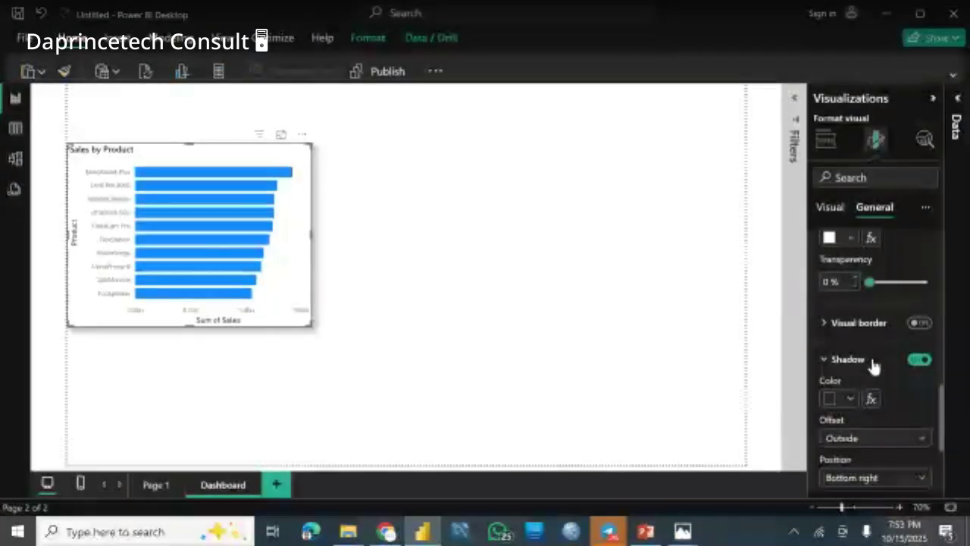
left_click(849, 400)
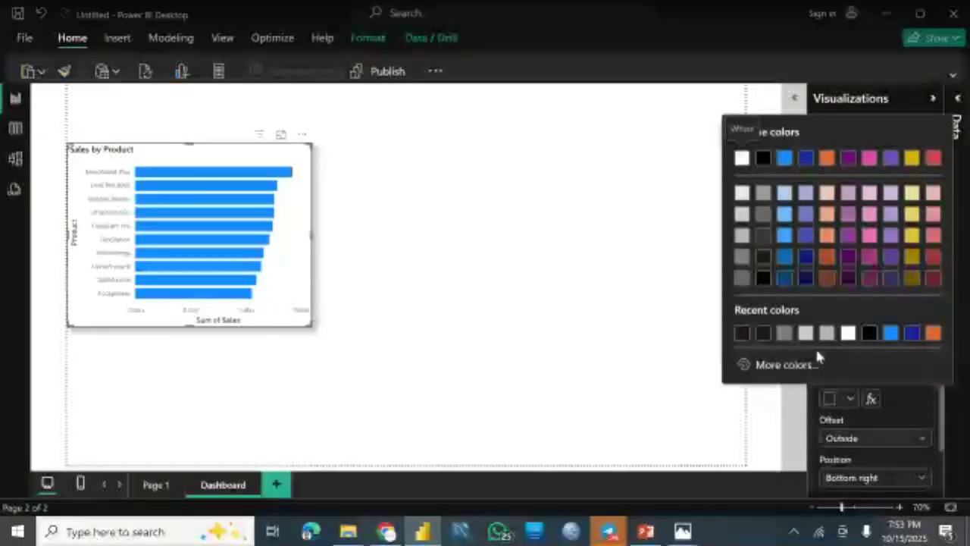
left_click(784, 332)
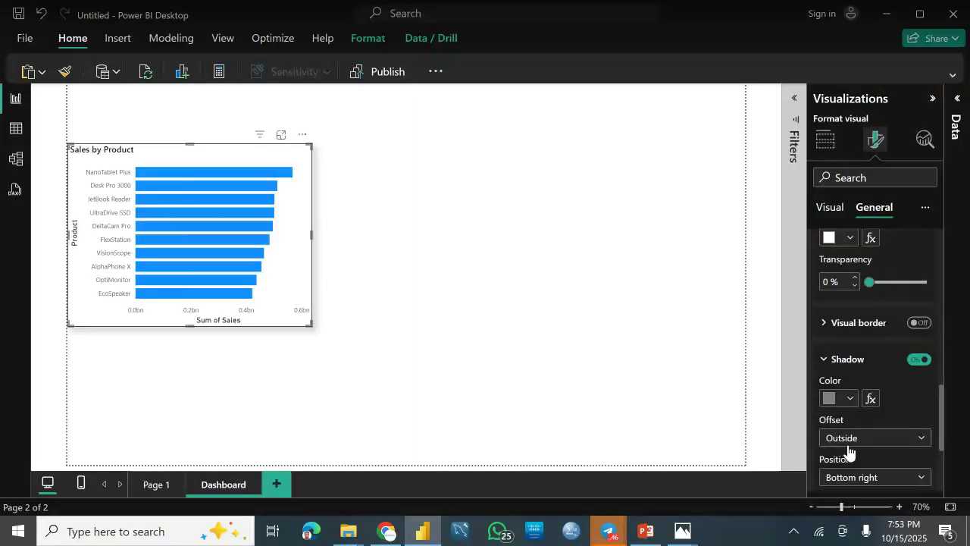
Format the chart's Sum of Sales data as Currency using $ English (United States)
left_click_drag(944, 412, 940, 433)
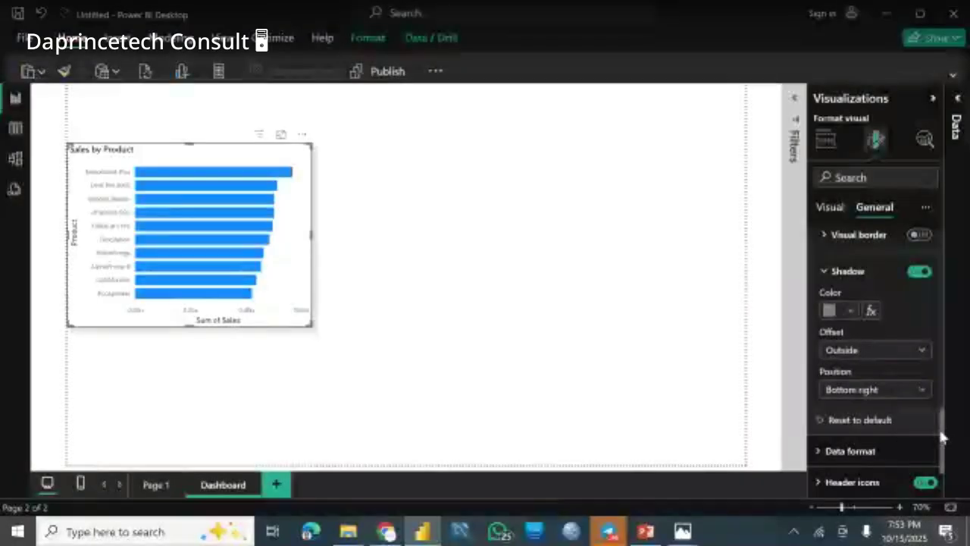
left_click_drag(938, 435, 944, 451)
left_click(879, 402)
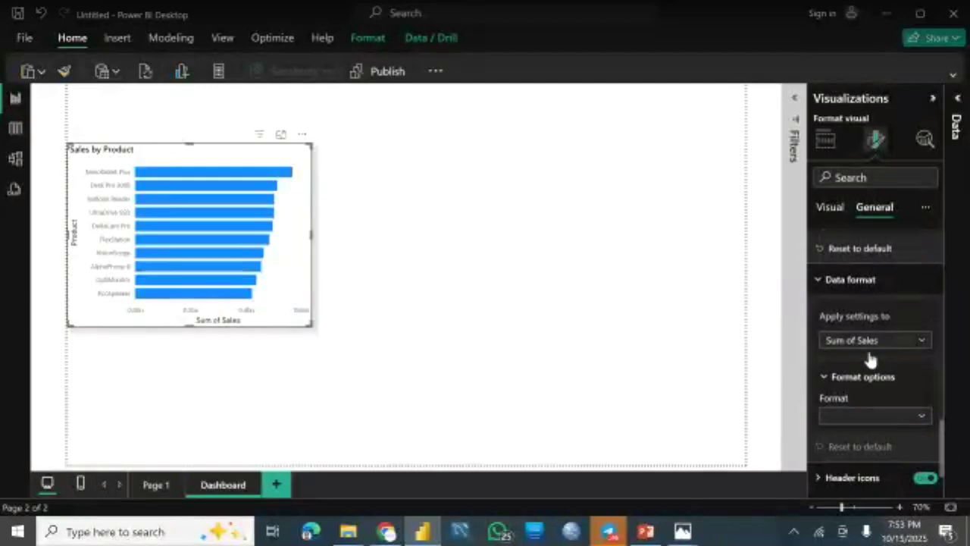
left_click(863, 415)
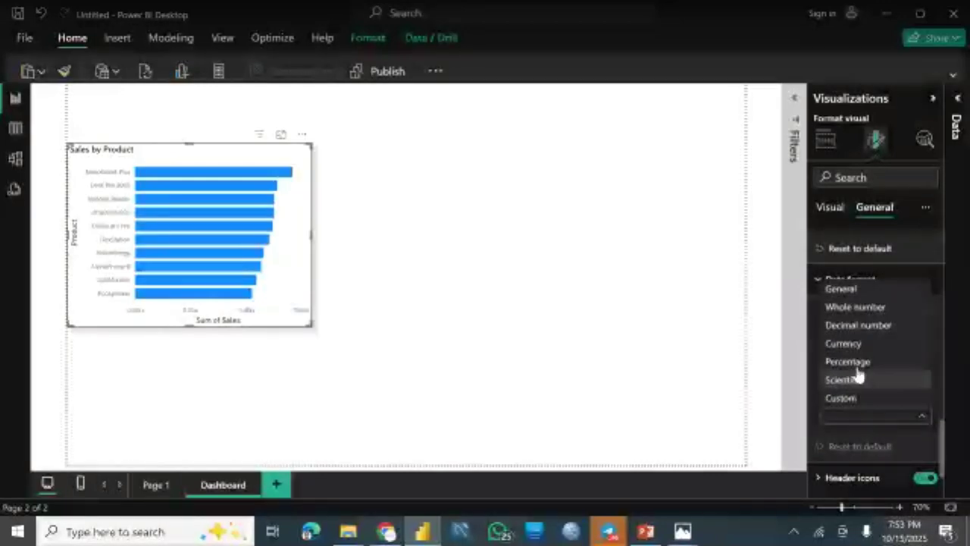
left_click(844, 344)
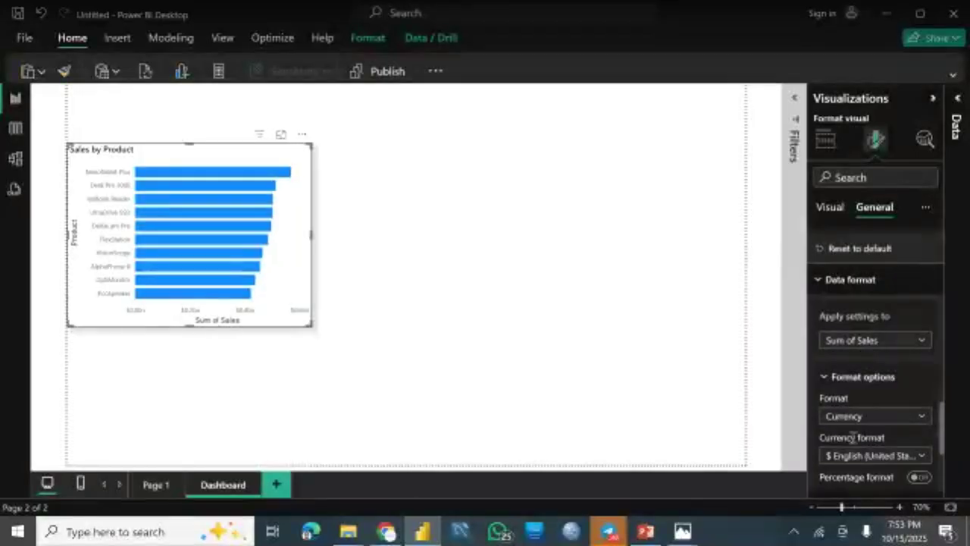
left_click(897, 457)
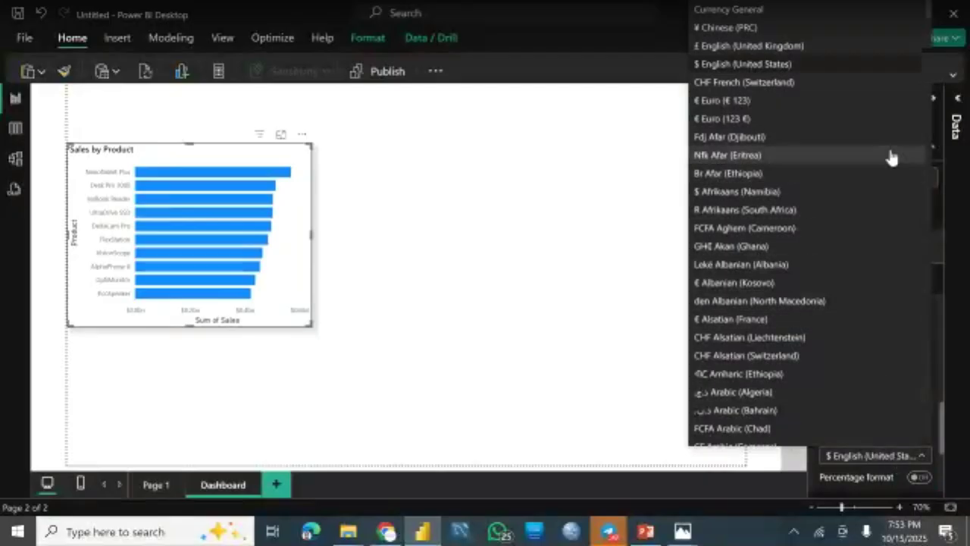
left_click(758, 65)
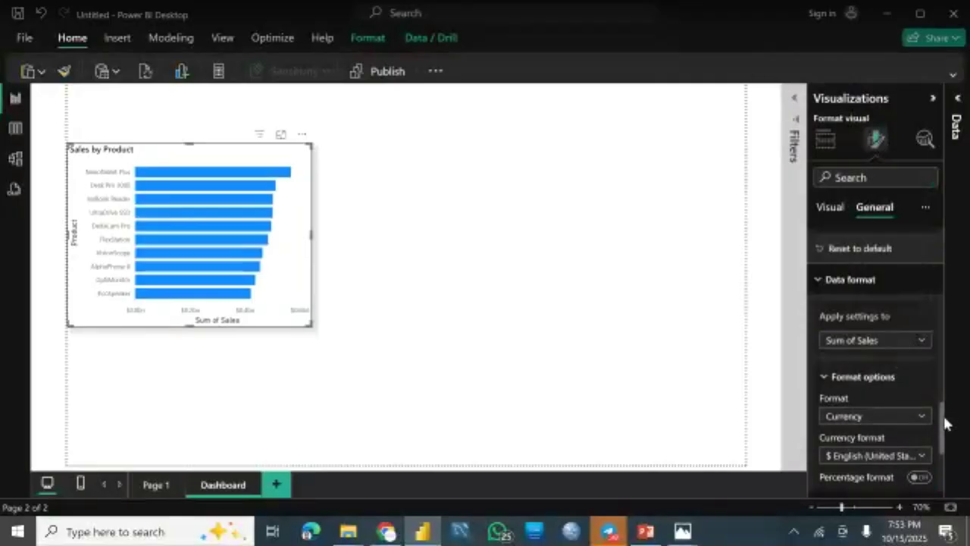
Try changing the decimal places of the Sum of Sales currency format, leaving the setting at 2
left_click_drag(944, 418, 941, 442)
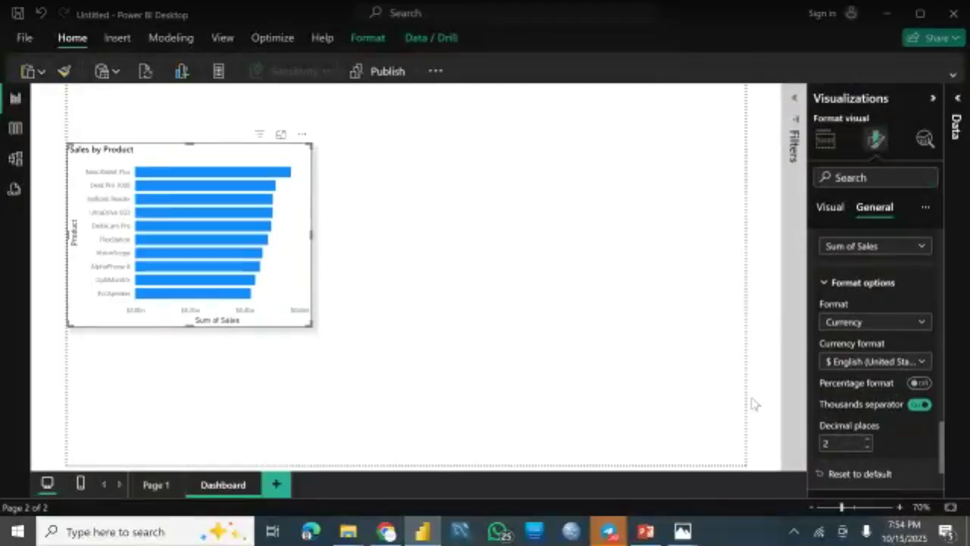
left_click(867, 447)
left_click(867, 447)
left_click(869, 443)
left_click(869, 442)
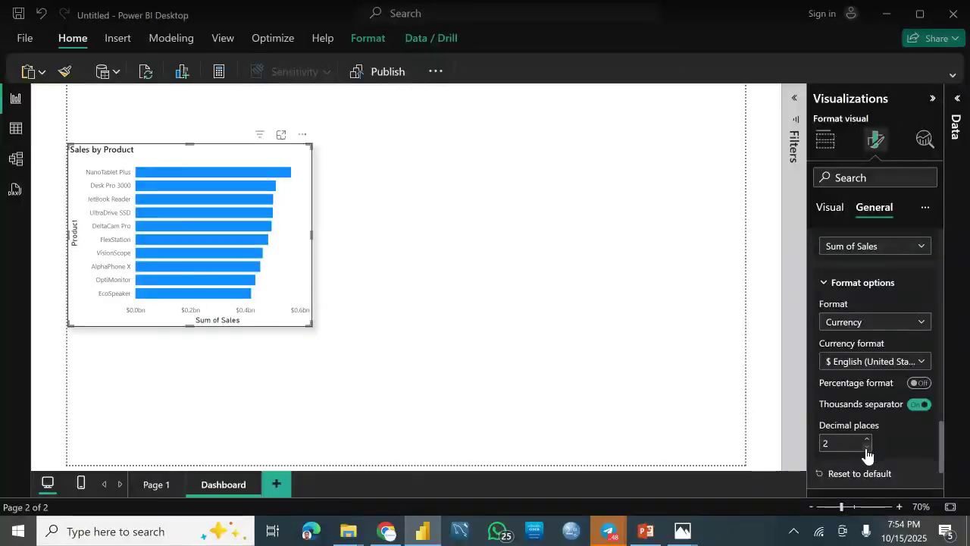
left_click_drag(941, 448, 933, 472)
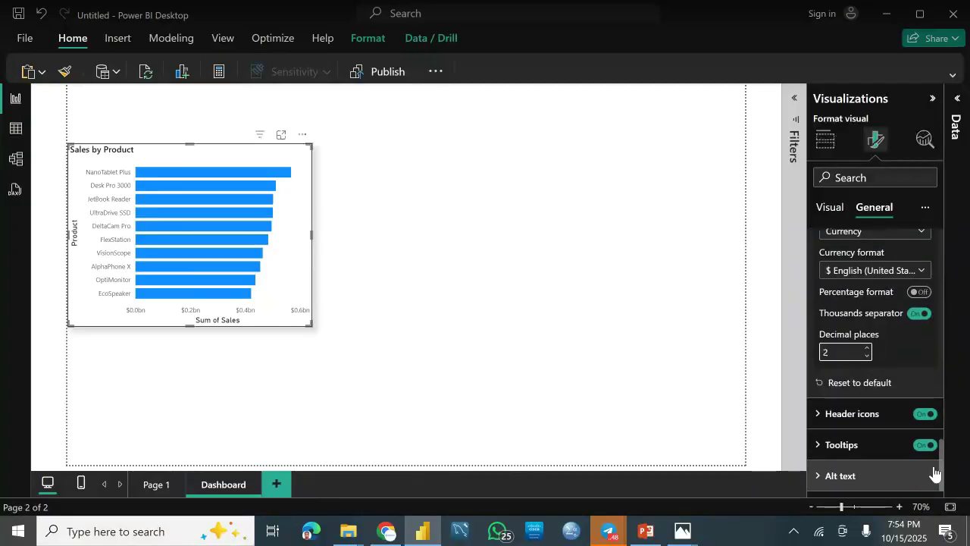
Open the color choices for the Y-axis value labels of the Sales by Product chart
left_click(828, 208)
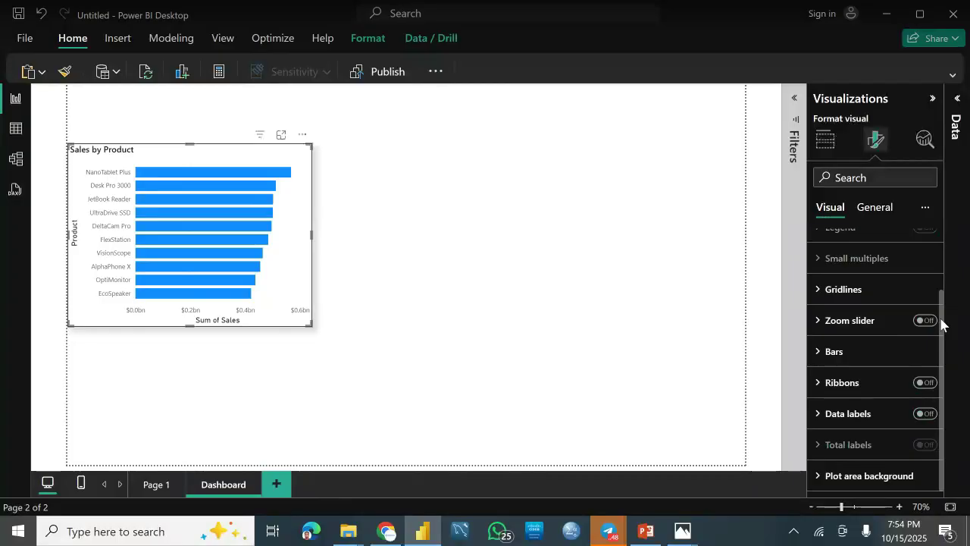
left_click_drag(942, 326, 943, 241)
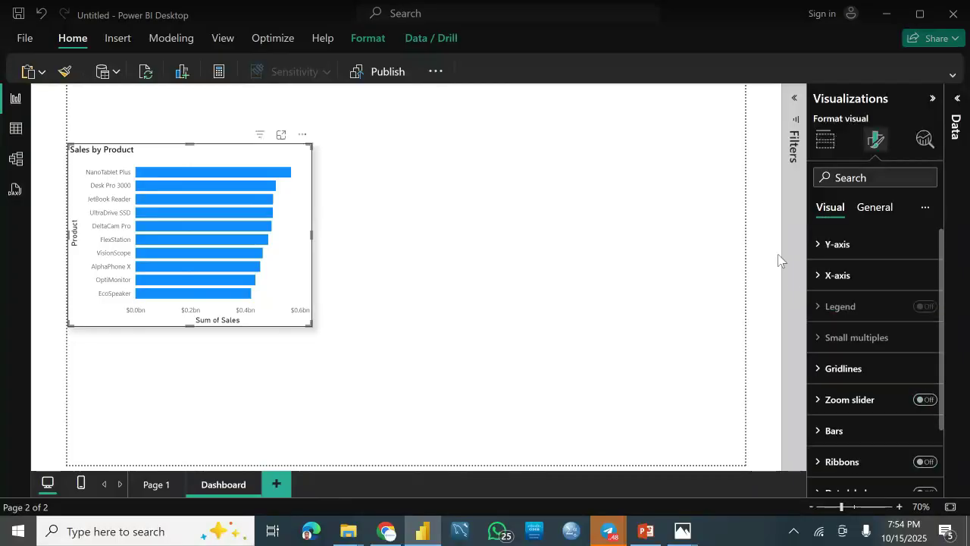
left_click(817, 283)
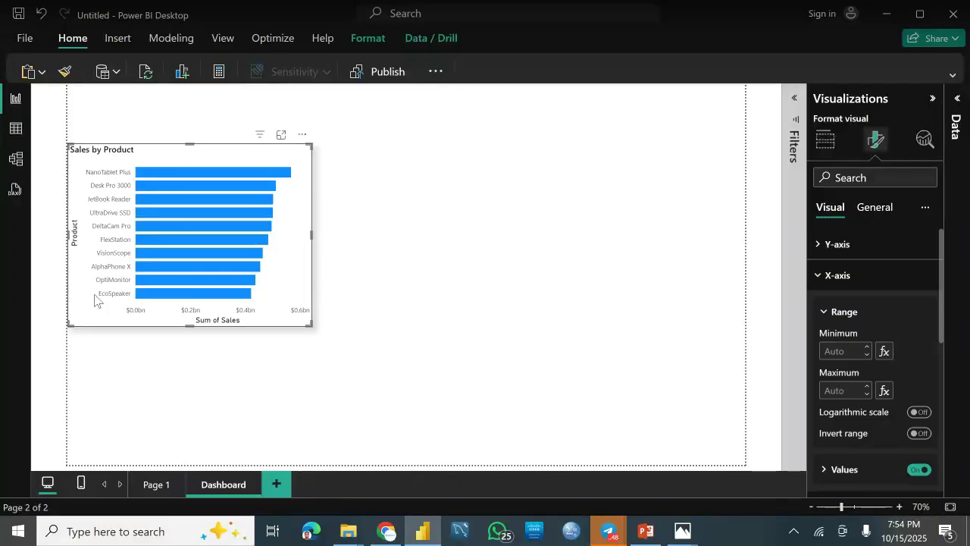
left_click(838, 250)
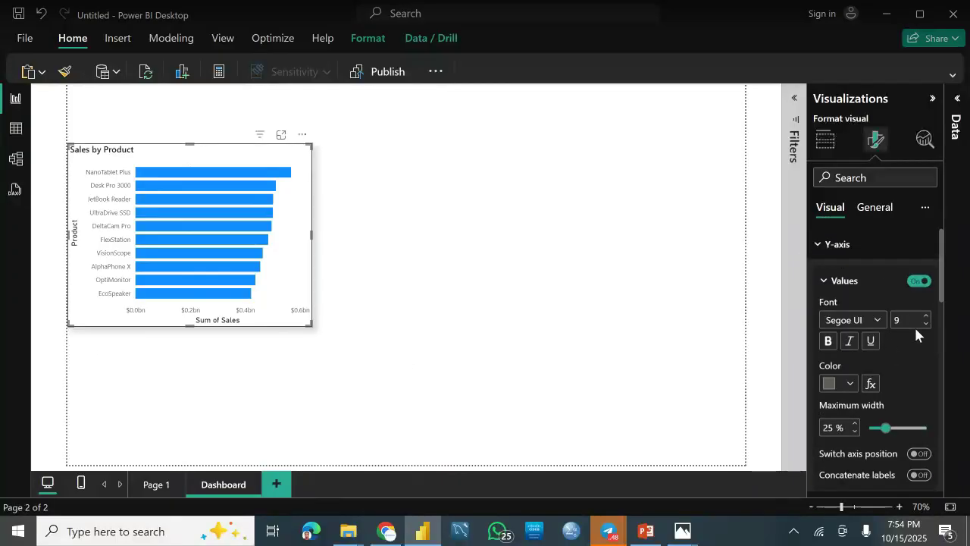
left_click(878, 322)
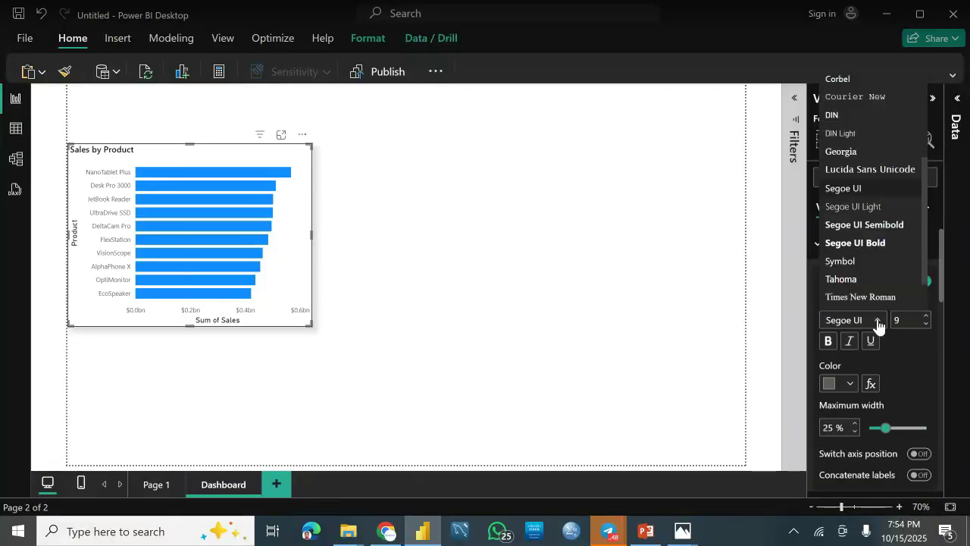
left_click(878, 322)
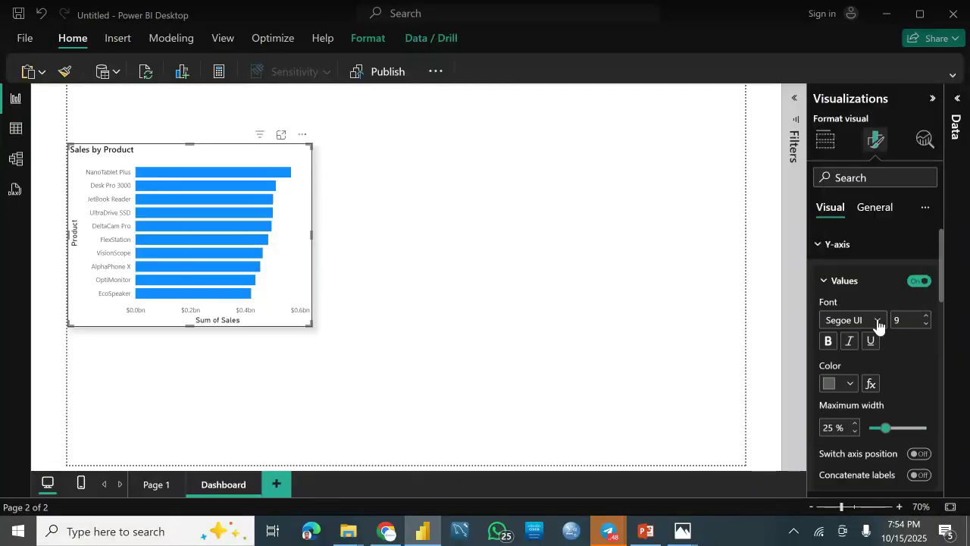
left_click(850, 385)
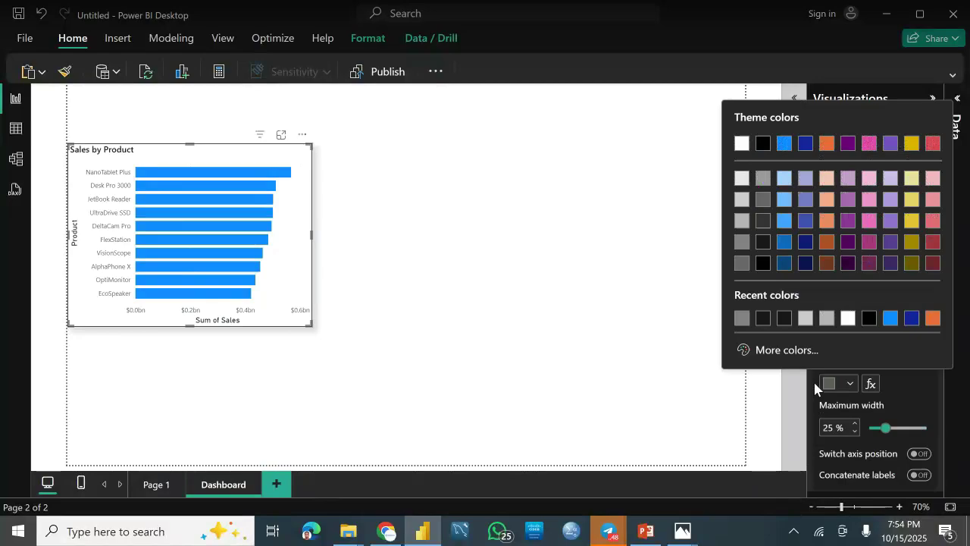
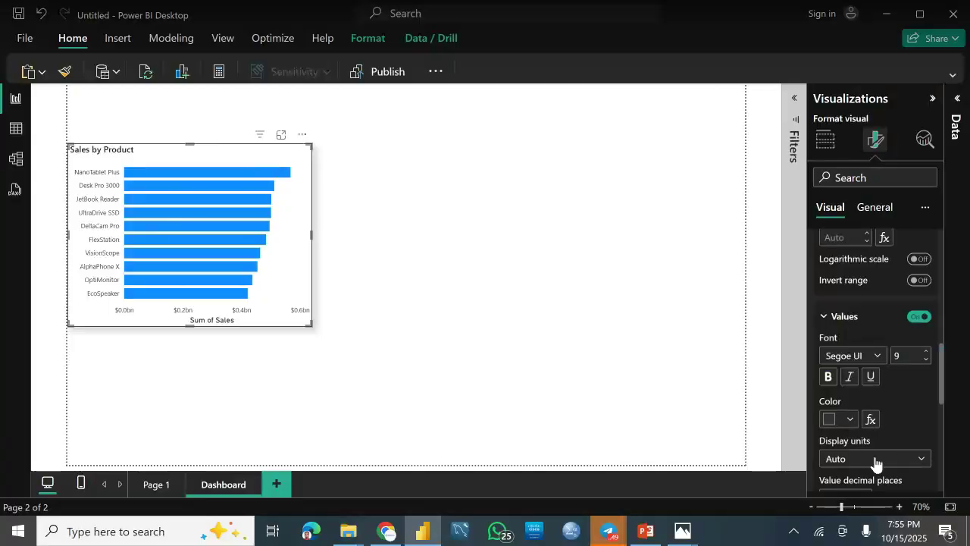
Set the chart's X-axis display units to Millions and turn off the X-axis title
left_click(872, 459)
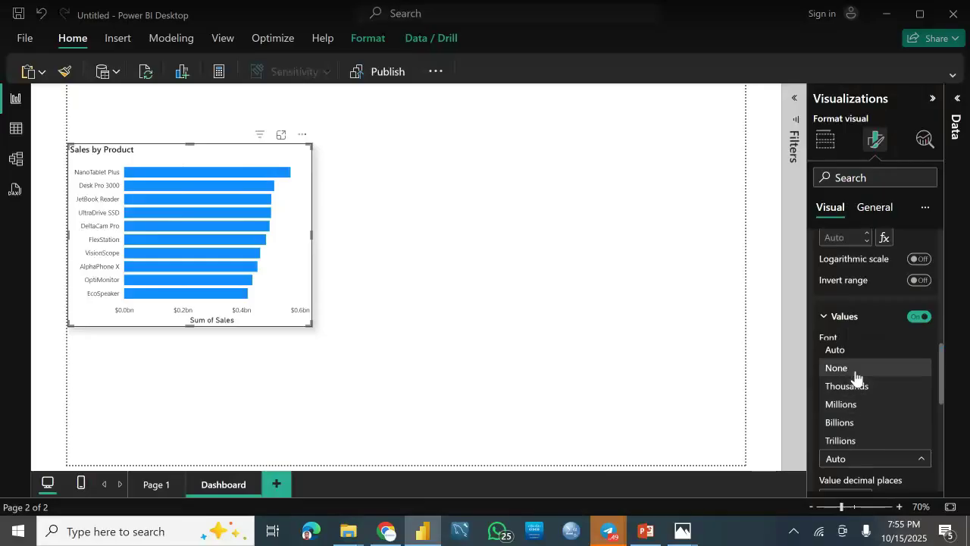
left_click(852, 406)
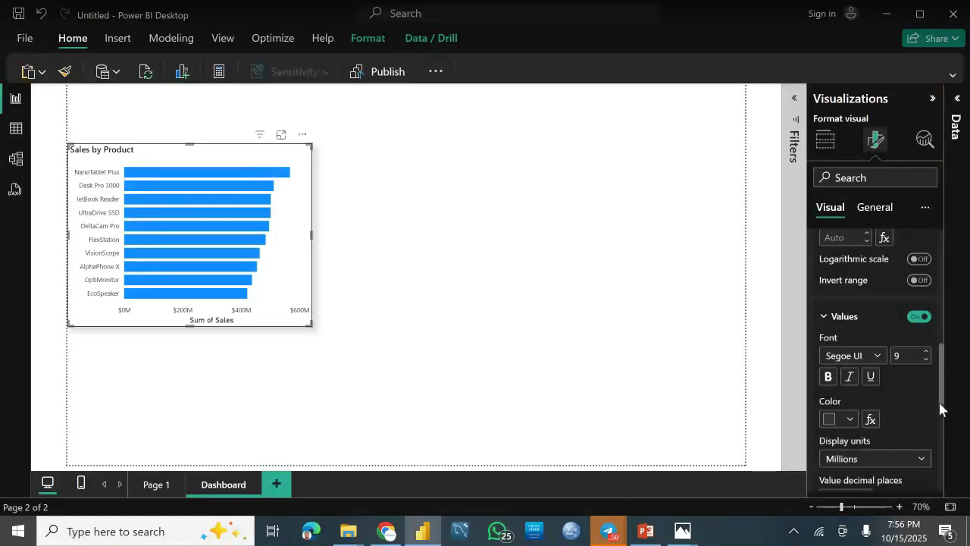
left_click_drag(940, 393, 942, 418)
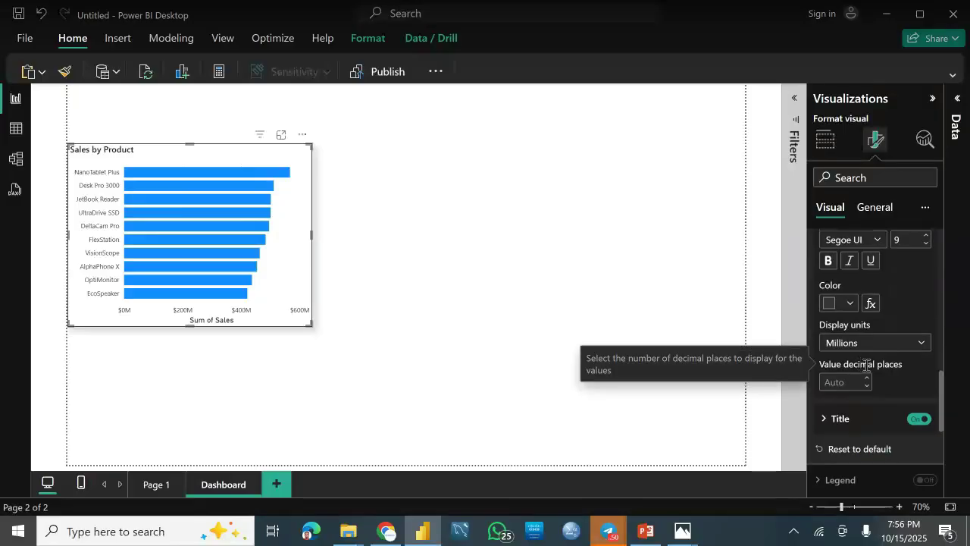
left_click_drag(941, 402, 941, 429)
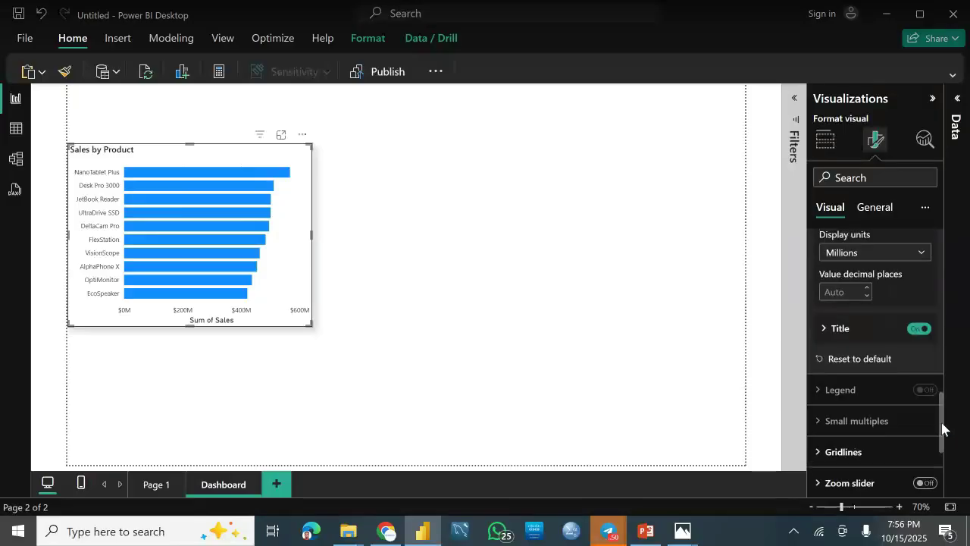
left_click(826, 314)
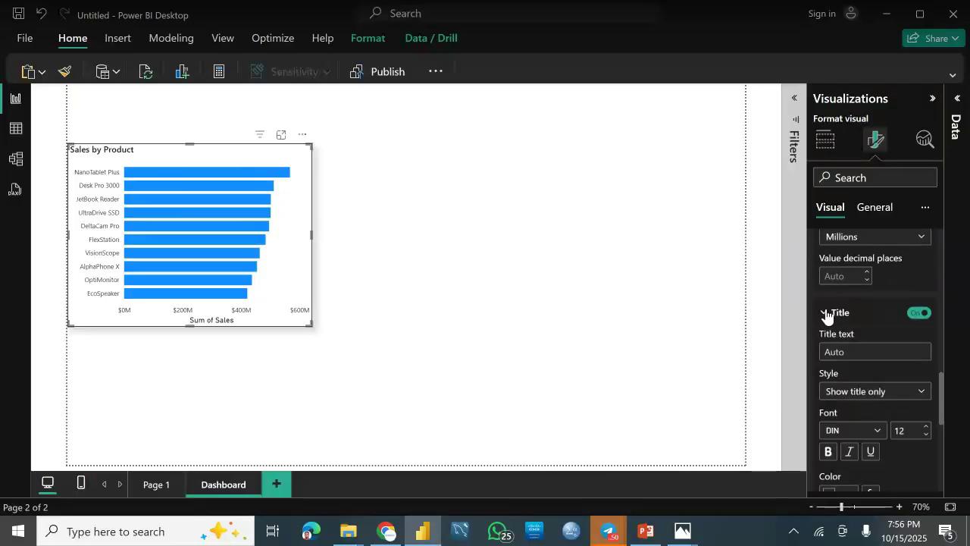
left_click(826, 314)
left_click(918, 314)
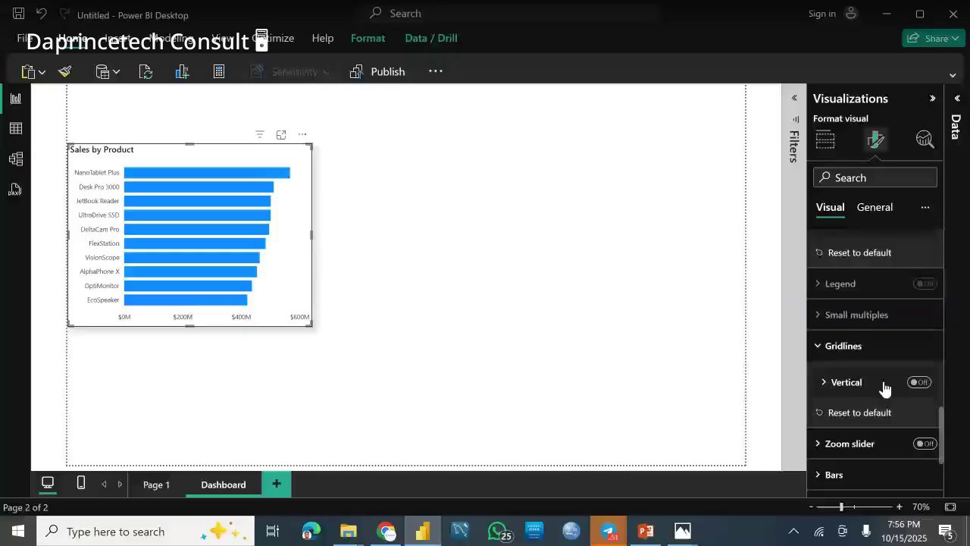
Open the bar formatting settings of the Sales by Product chart
scroll(947, 396, "down", 2)
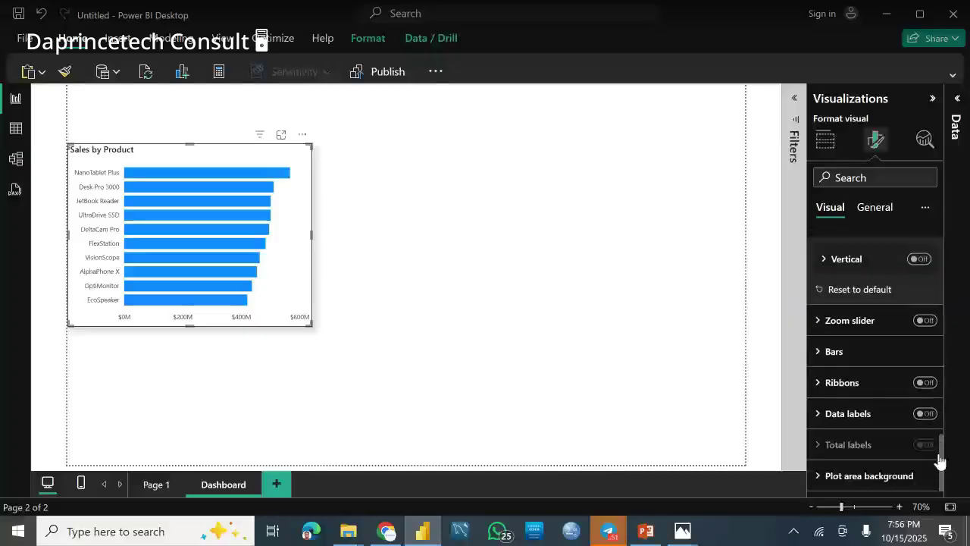
left_click(843, 352)
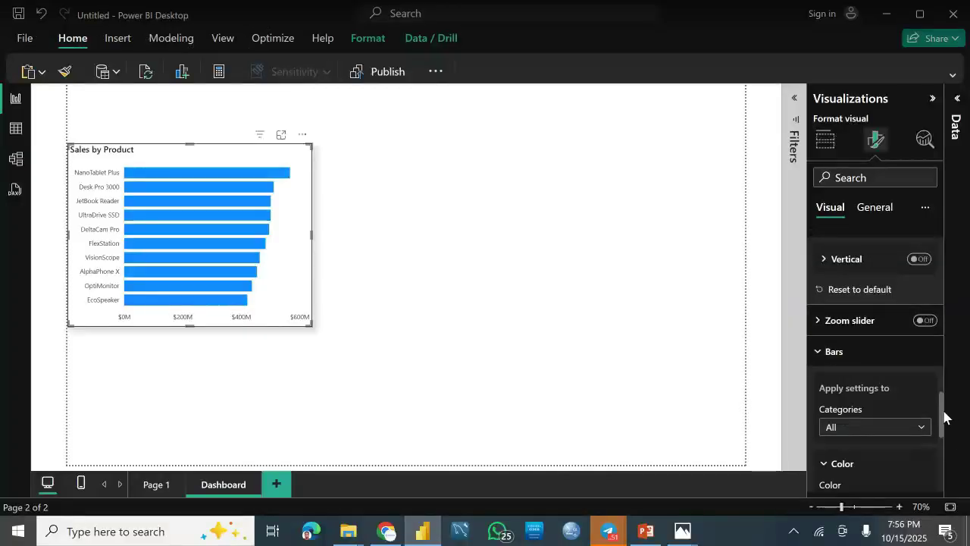
left_click_drag(944, 417, 944, 432)
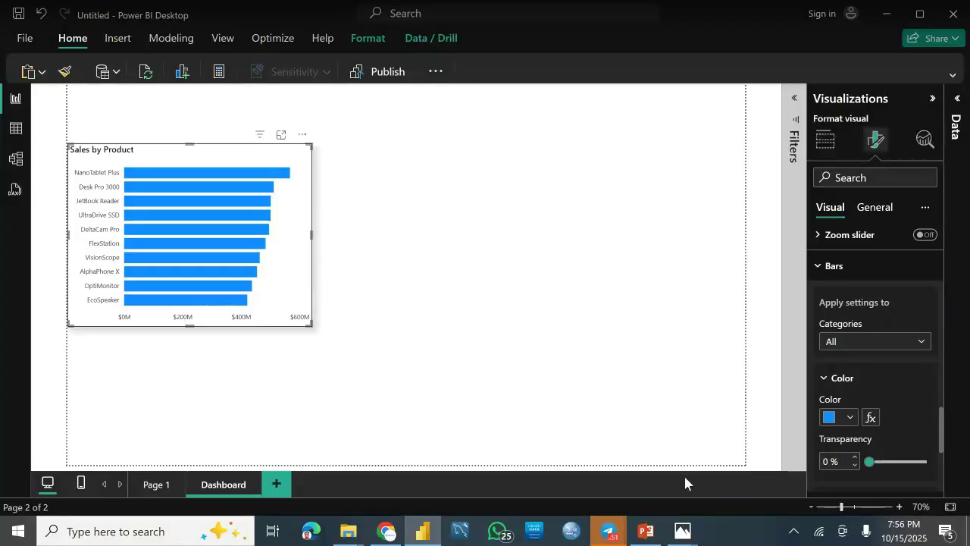
left_click(646, 531)
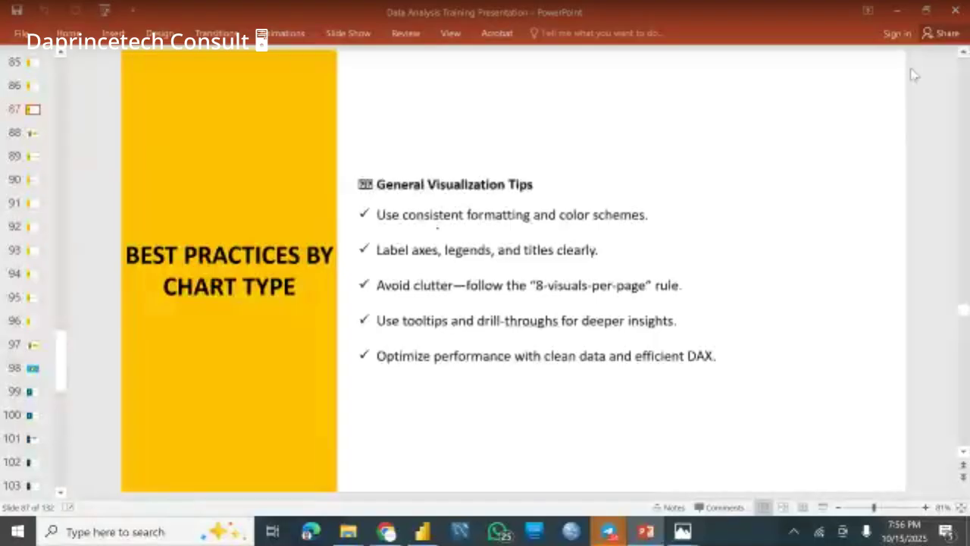
left_click(899, 12)
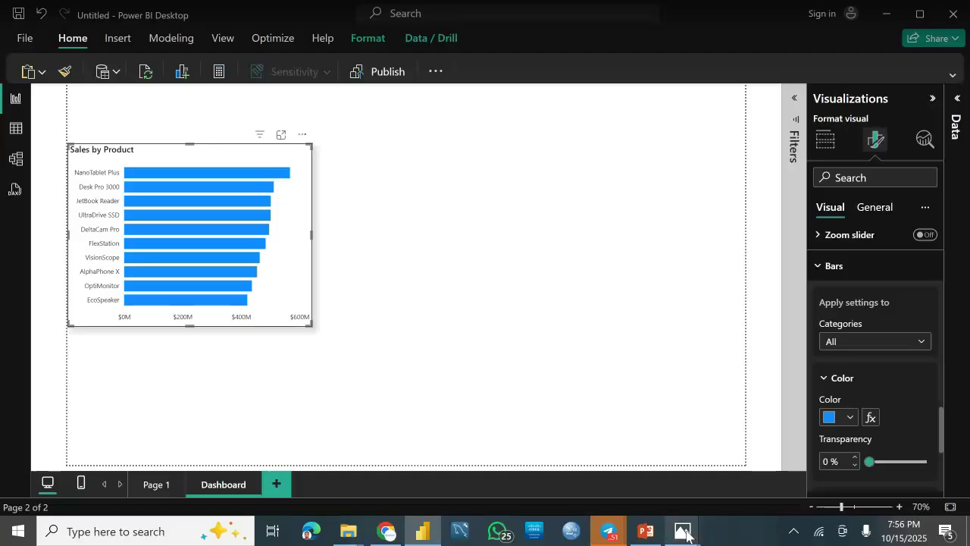
mouse_move(686, 535)
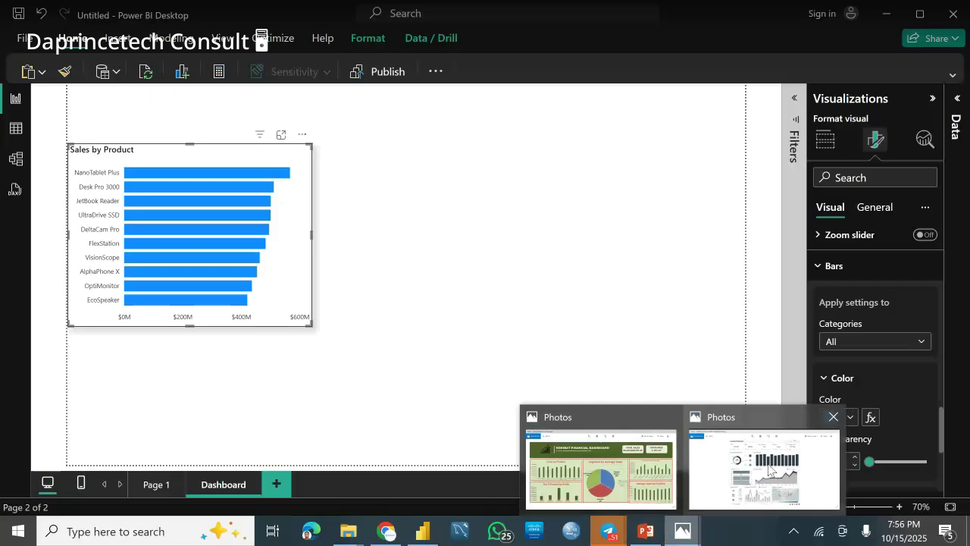
left_click(855, 385)
left_click(857, 386)
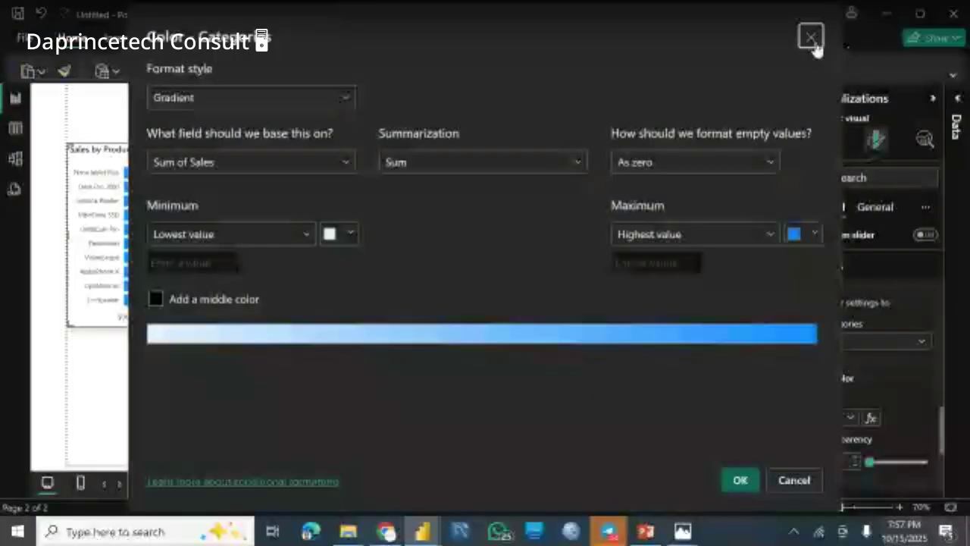
left_click(812, 40)
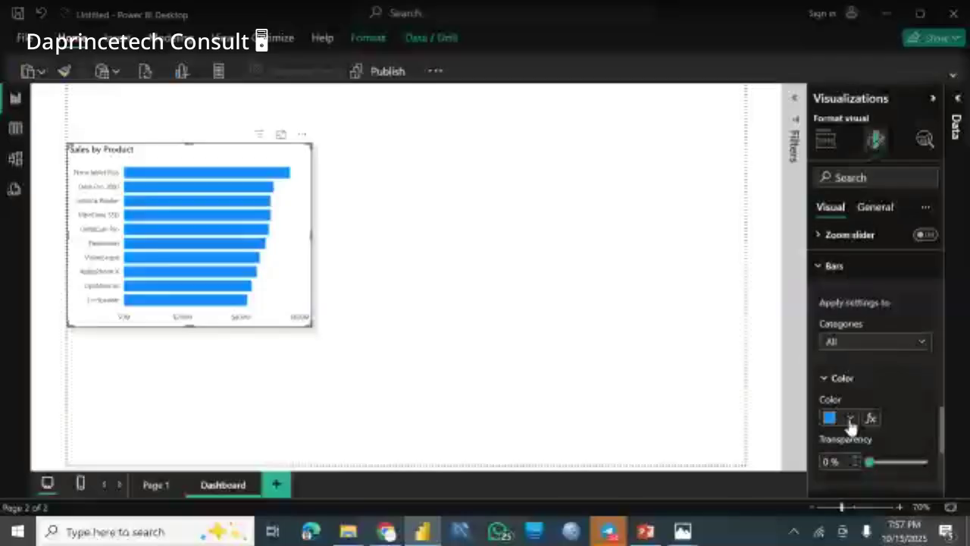
Set the color of all bars in the Sales by Product chart to hex #1E354B
left_click(849, 419)
left_click(804, 385)
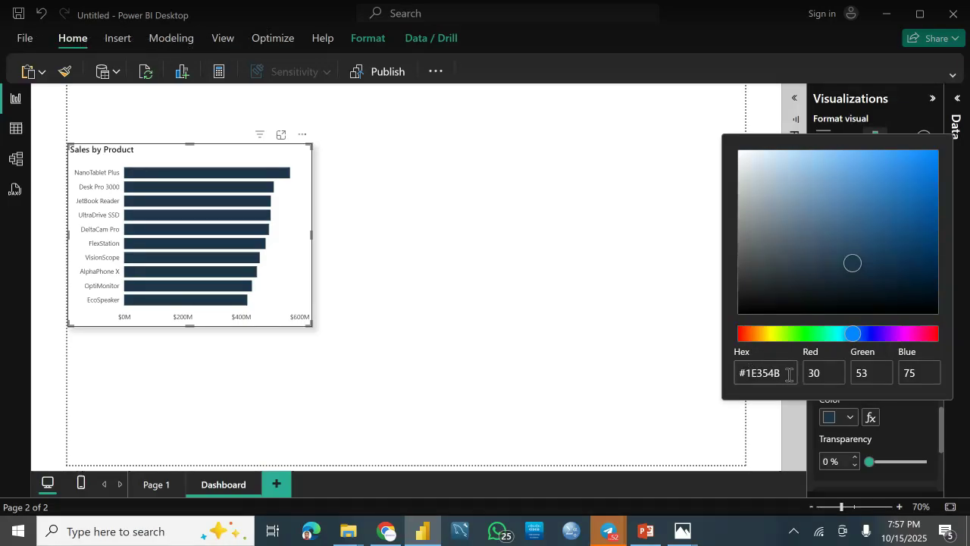
left_click(902, 421)
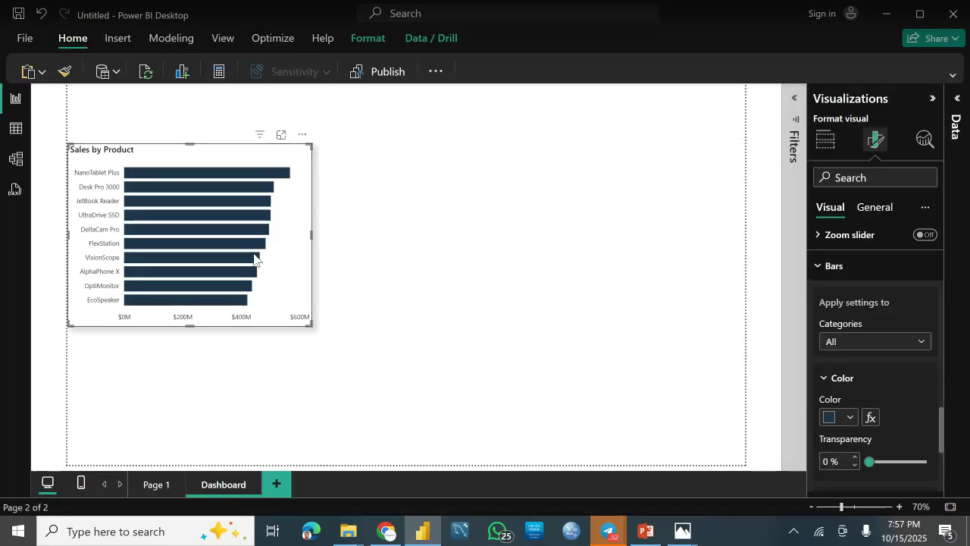
Turn on the border around the bars of the Sales by Product chart and deselect the chart
left_click_drag(941, 433, 941, 440)
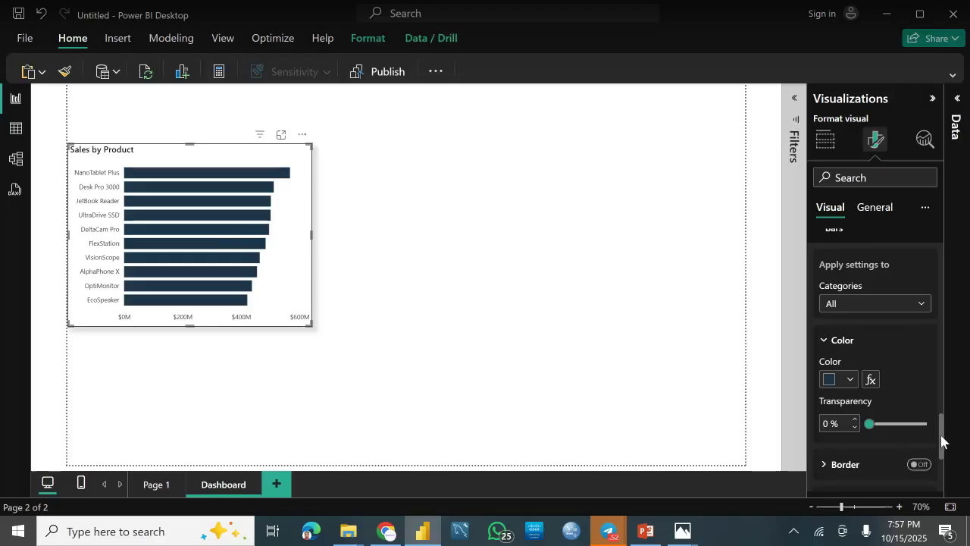
mouse_move(868, 421)
left_mouse_down()
mouse_move(910, 423)
mouse_move(871, 424)
left_mouse_up()
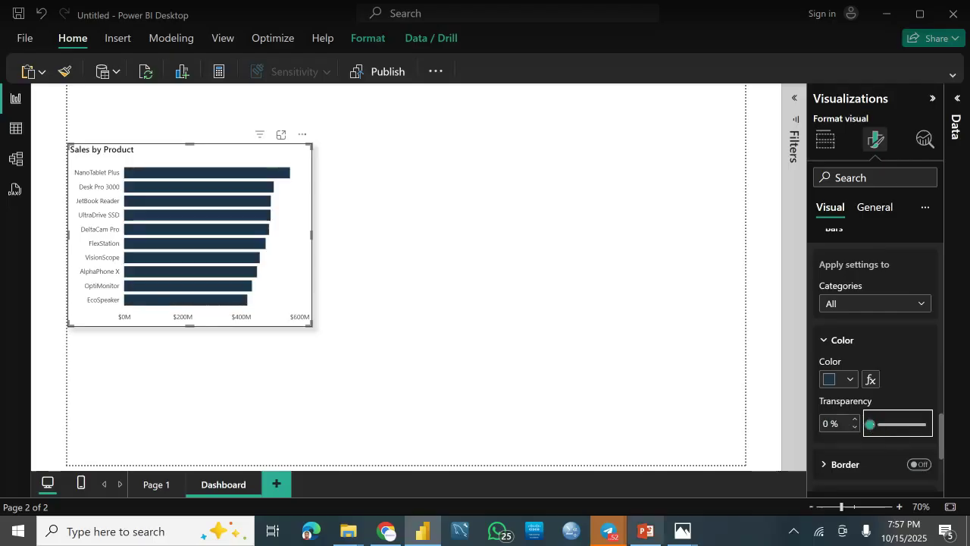
left_click_drag(944, 435, 945, 455)
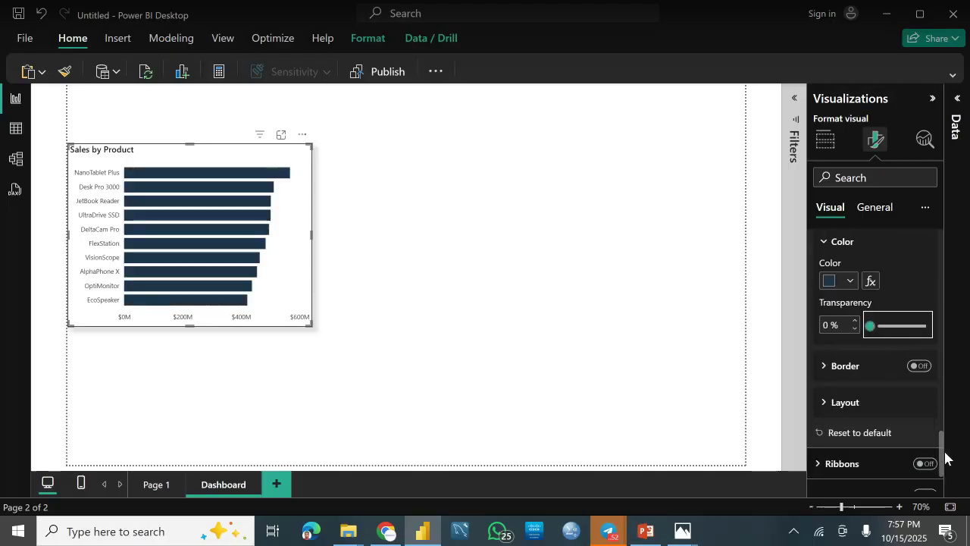
left_click(919, 333)
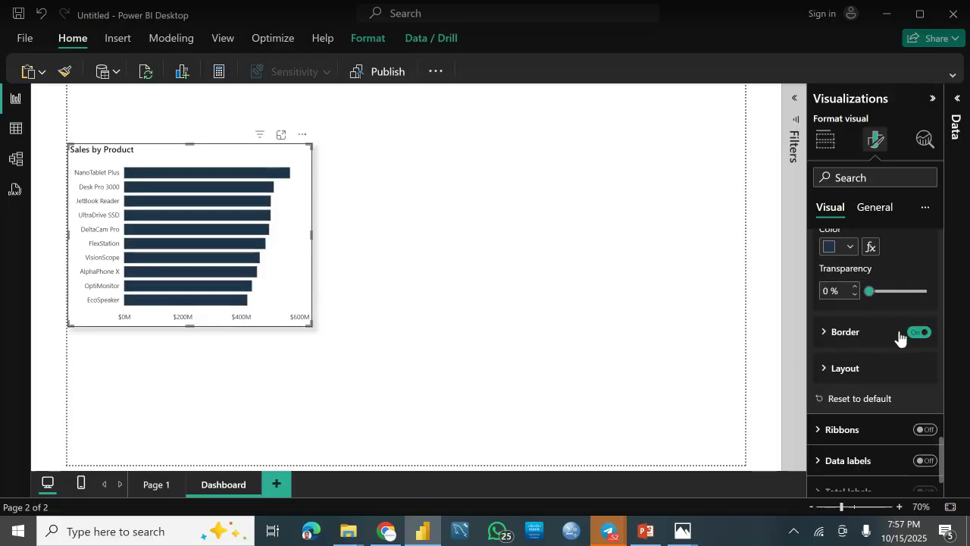
left_click(318, 279)
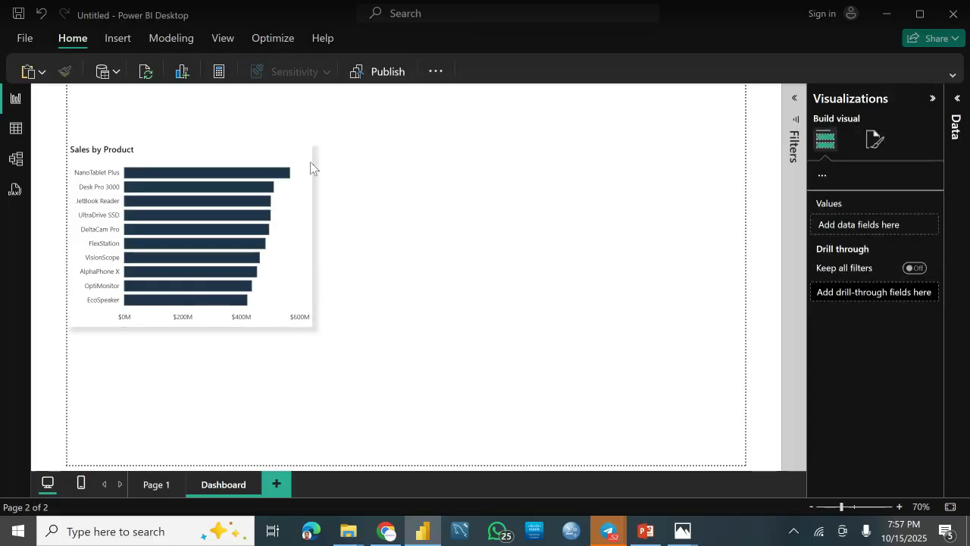
Examine the X-axis and gridlines format settings of the Sales by Product chart
left_click(309, 162)
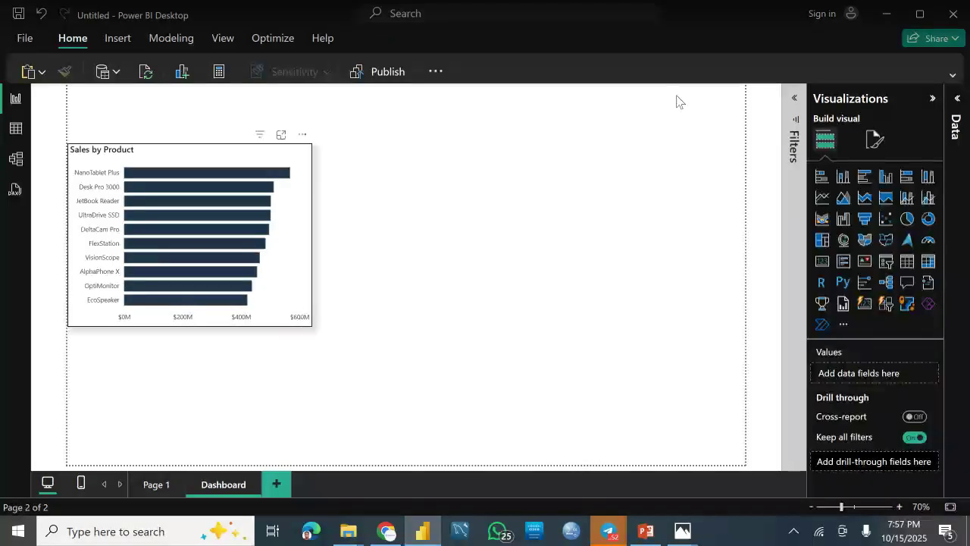
left_click(874, 139)
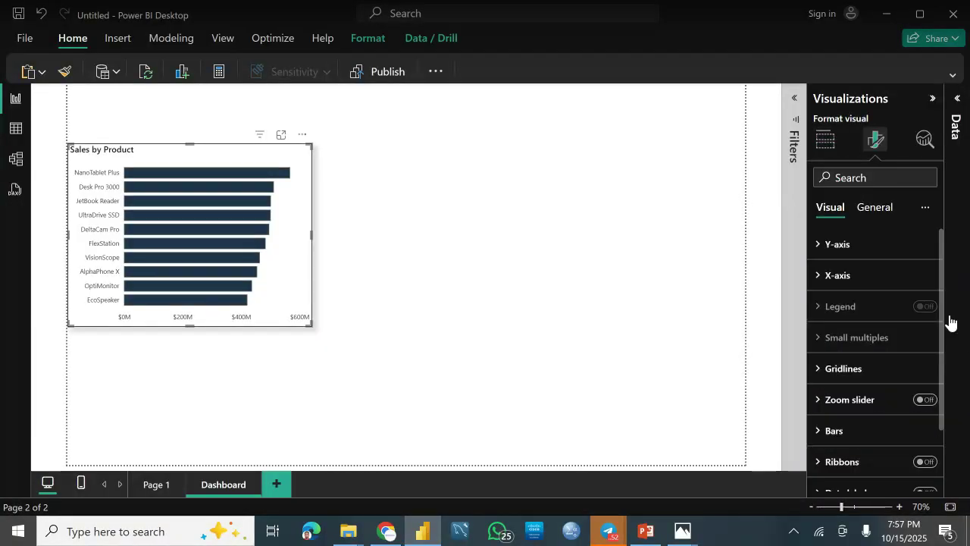
scroll(937, 364, "down", 2)
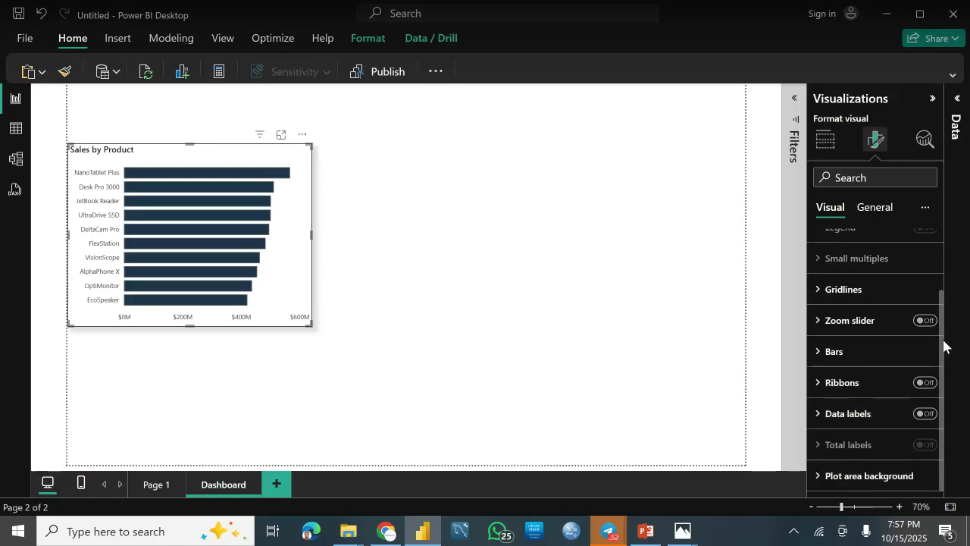
scroll(944, 339, "up", 1)
scroll(947, 337, "up", 2)
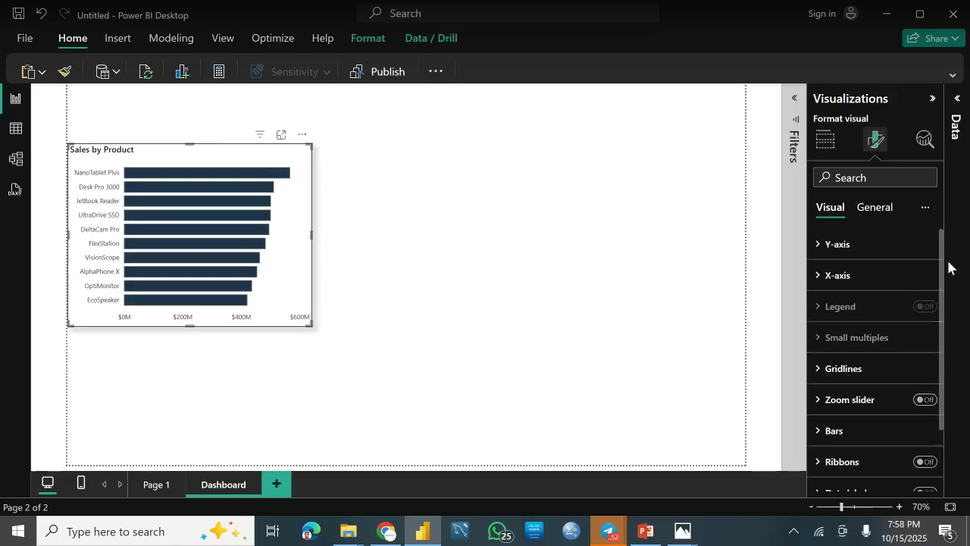
left_click(838, 279)
left_click(837, 279)
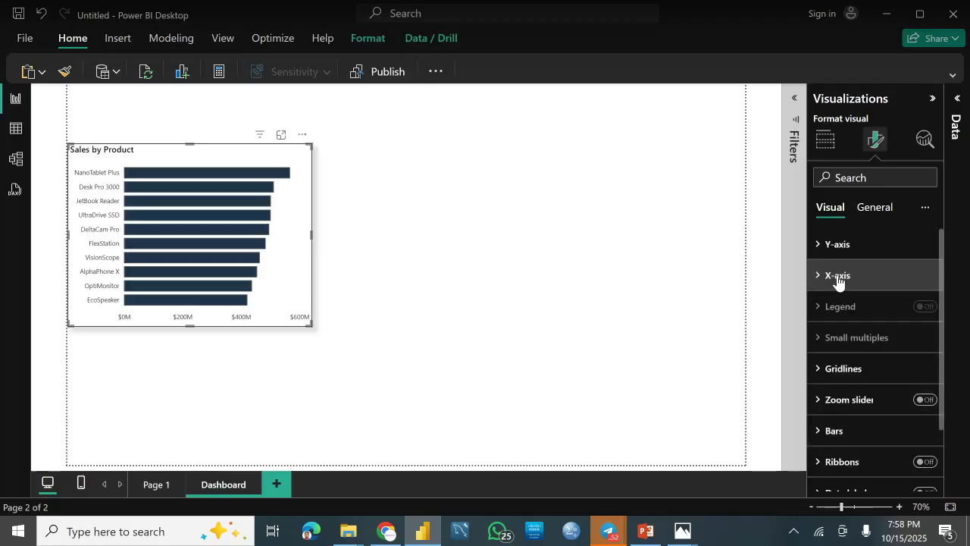
left_click(838, 280)
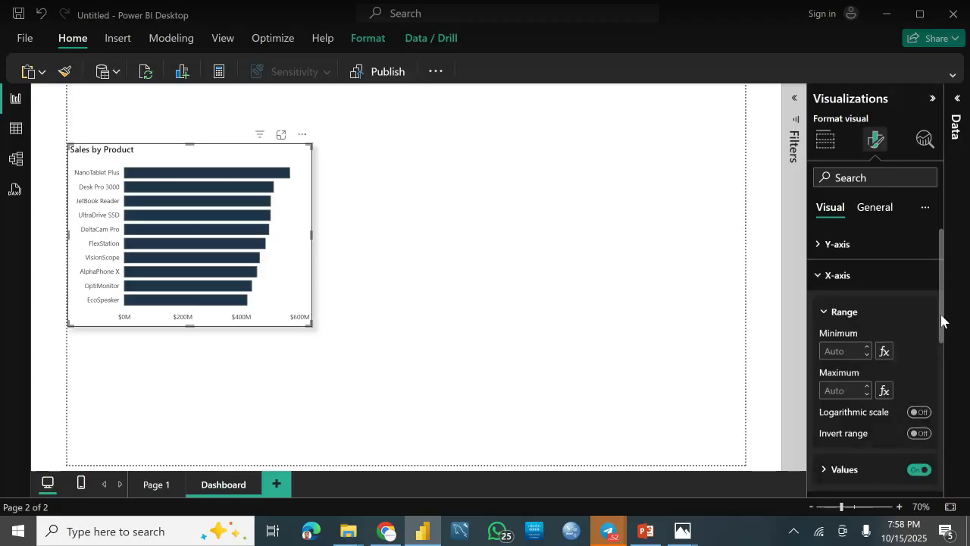
left_click_drag(942, 320, 935, 477)
left_click(940, 484)
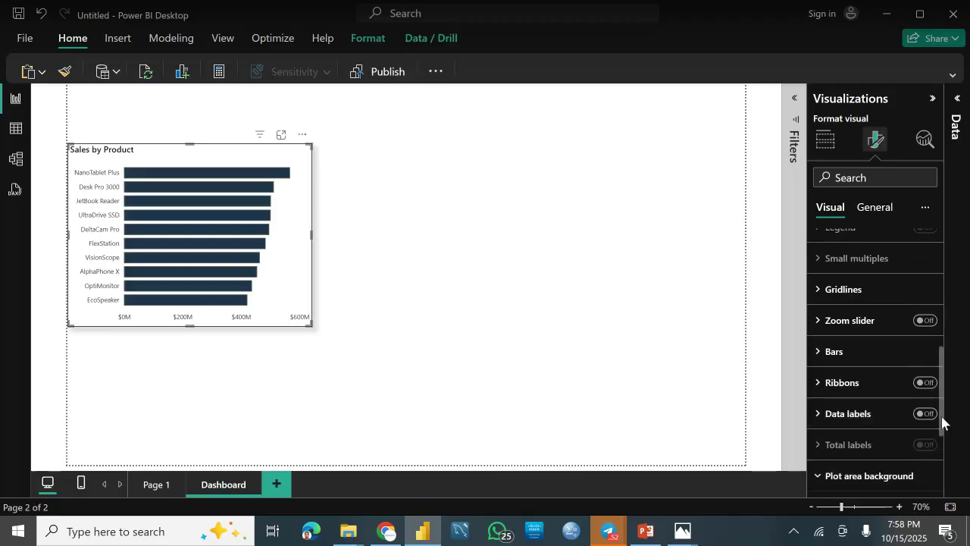
left_click_drag(942, 422, 943, 379)
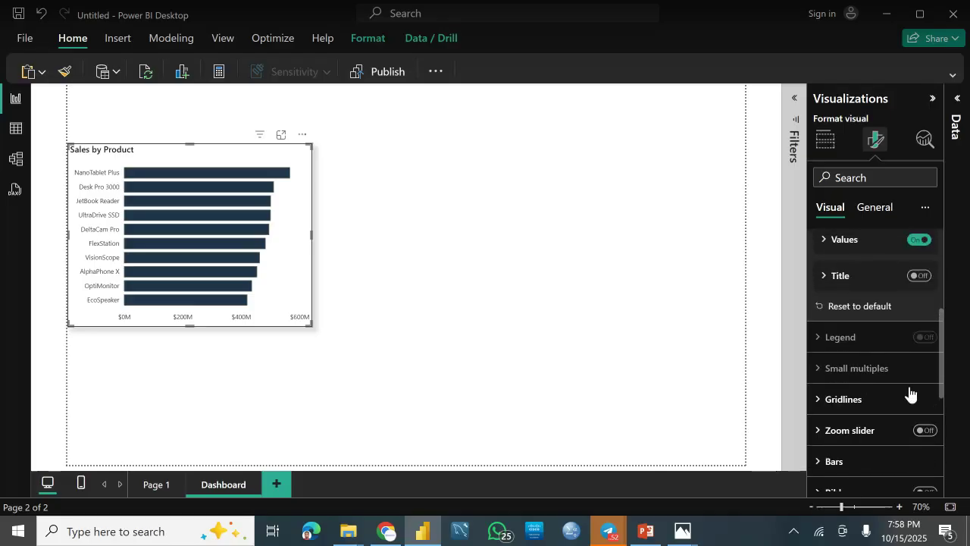
left_click(853, 399)
scroll(943, 358, "down", 2)
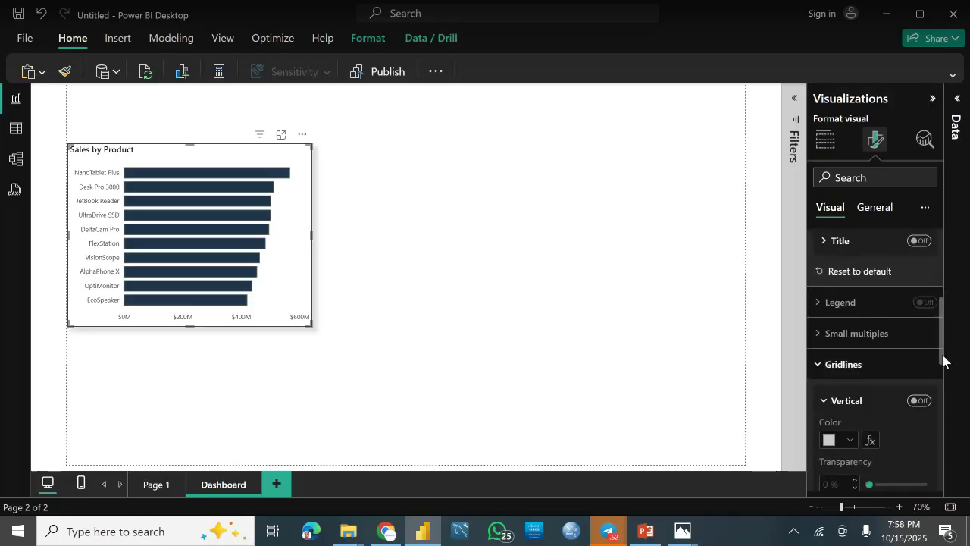
scroll(940, 386, "down", 5)
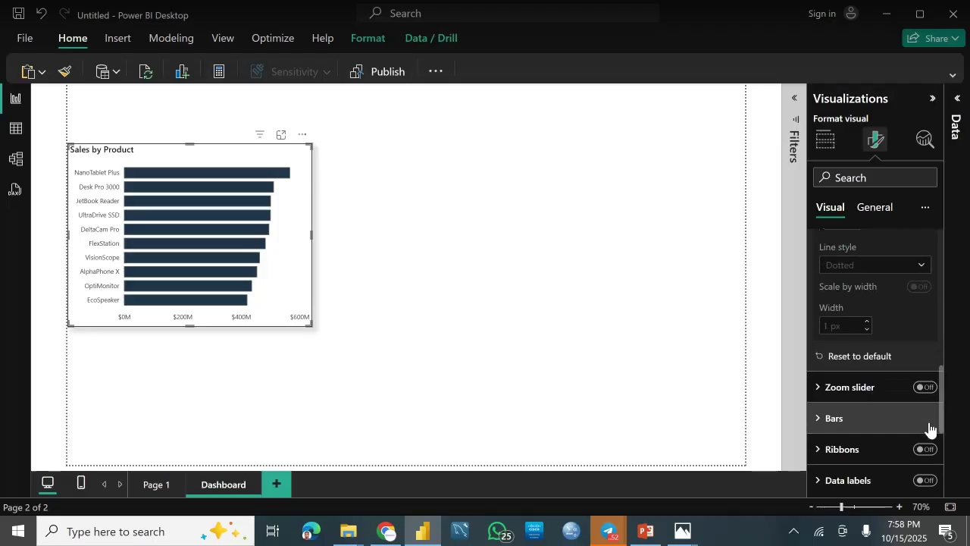
Turn off the border around the bars of the Sales by Product chart
left_click(884, 400)
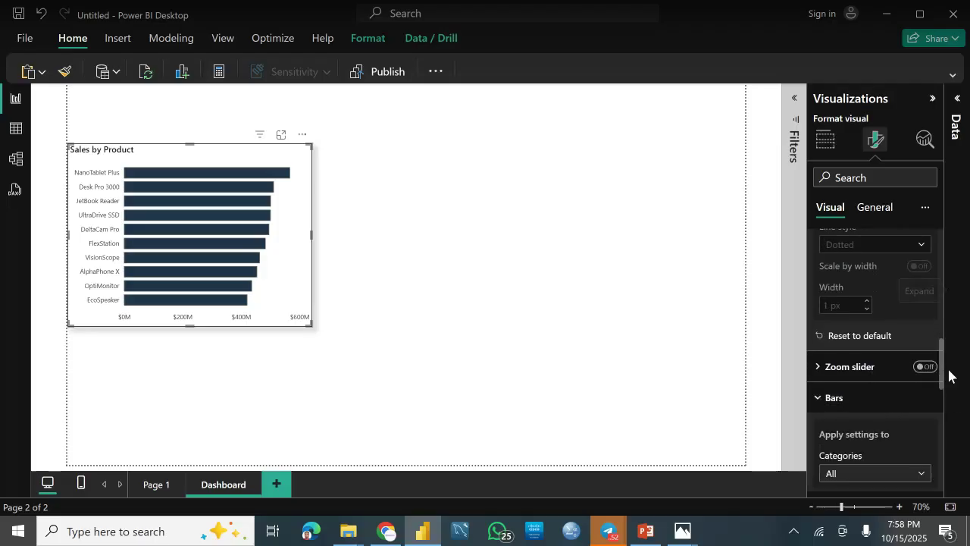
left_click_drag(945, 372, 941, 422)
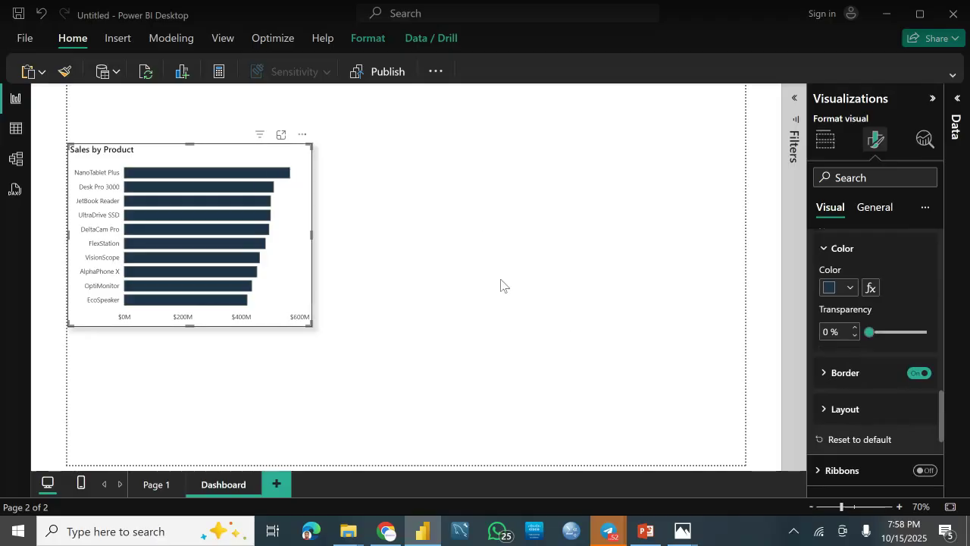
left_click(919, 377)
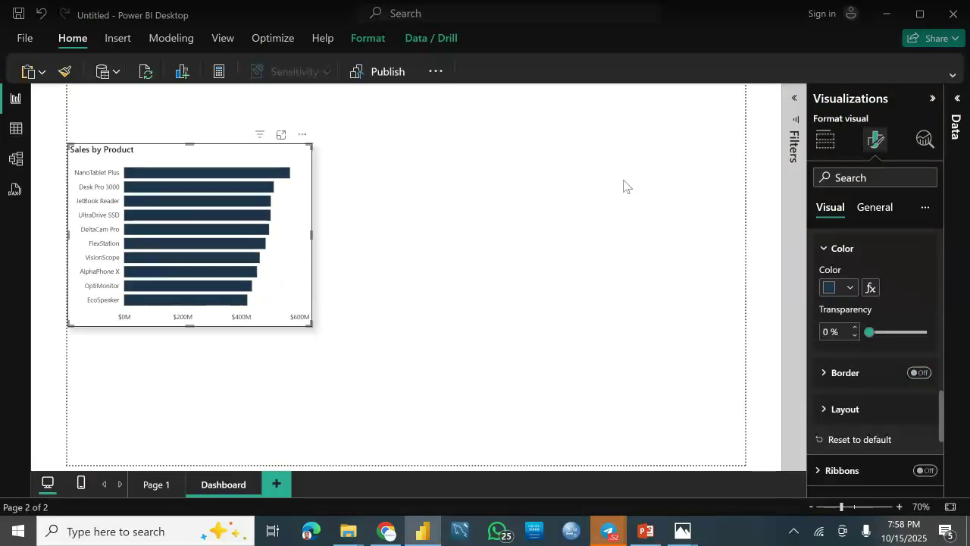
Turn on data labels for the Sales by Product chart and set their position to Inside end
left_click_drag(944, 425, 942, 450)
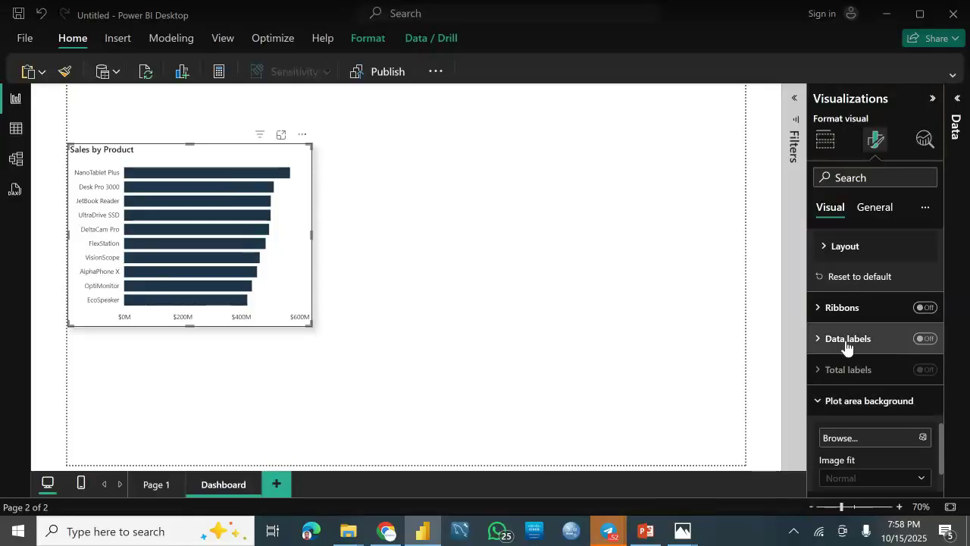
left_click(933, 343)
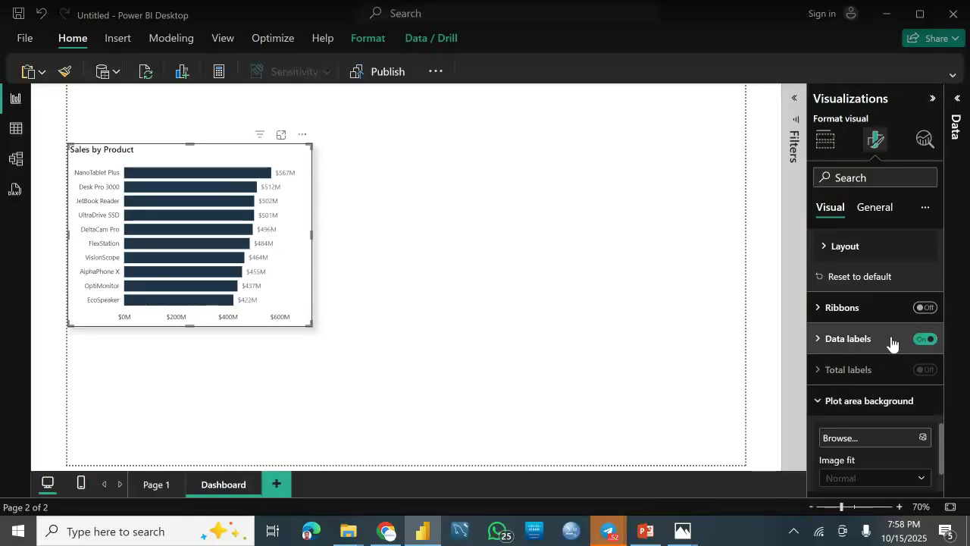
left_click(834, 341)
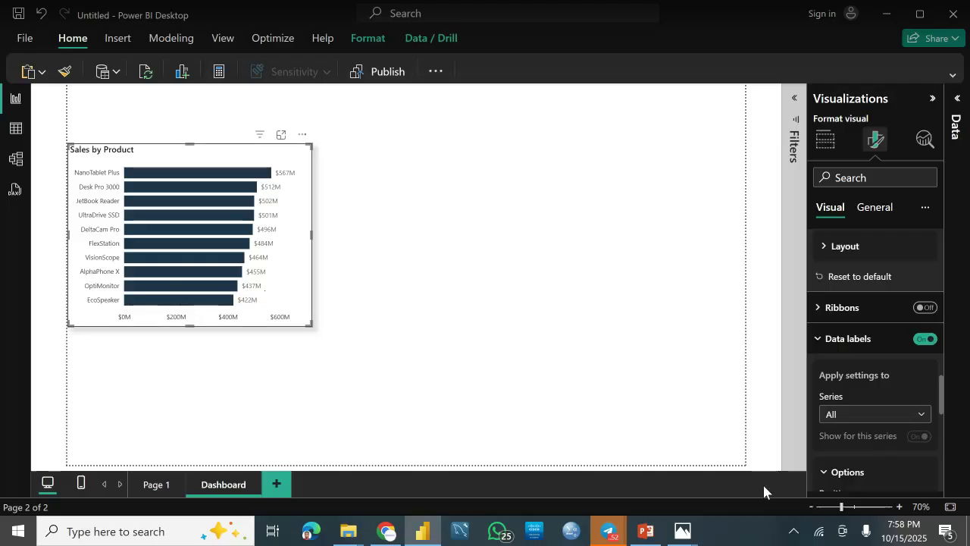
left_click(682, 536)
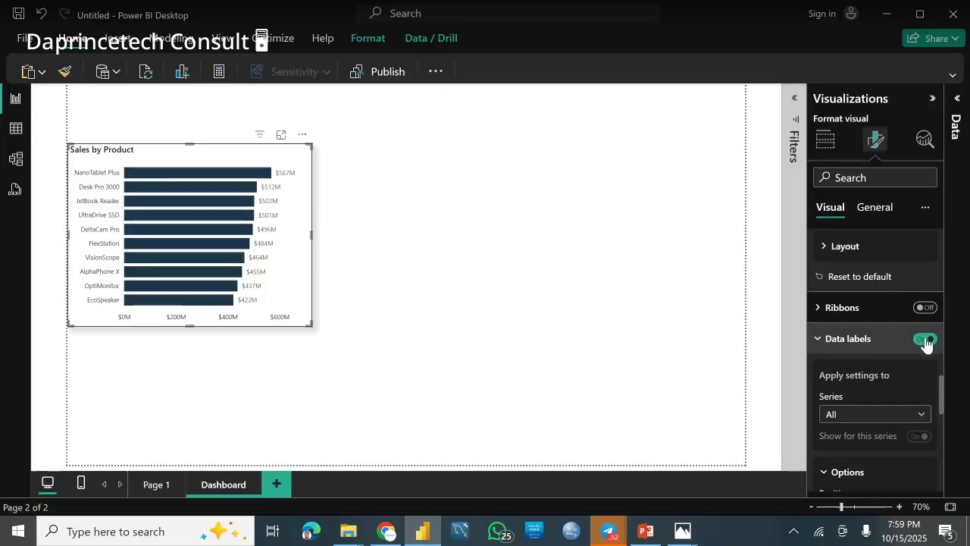
left_click_drag(942, 401, 944, 428)
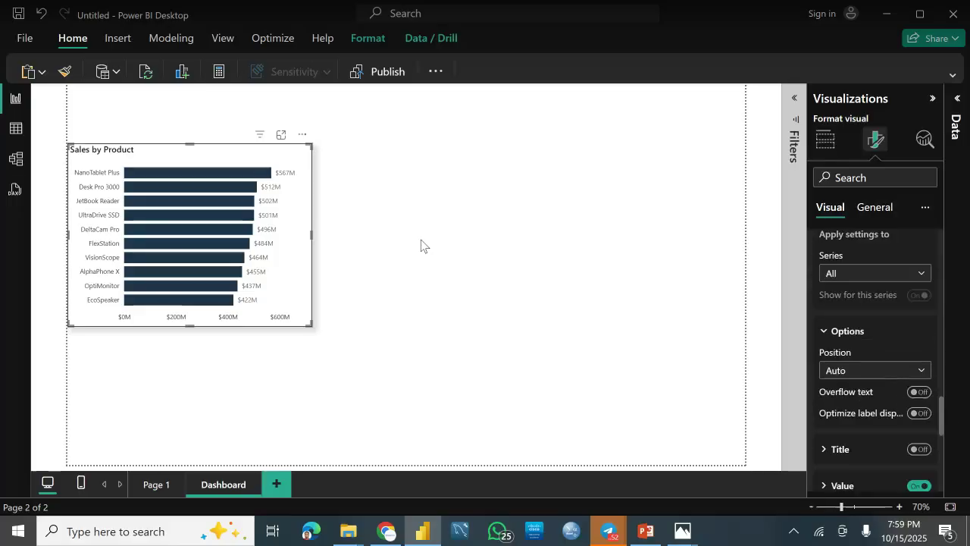
left_click(858, 371)
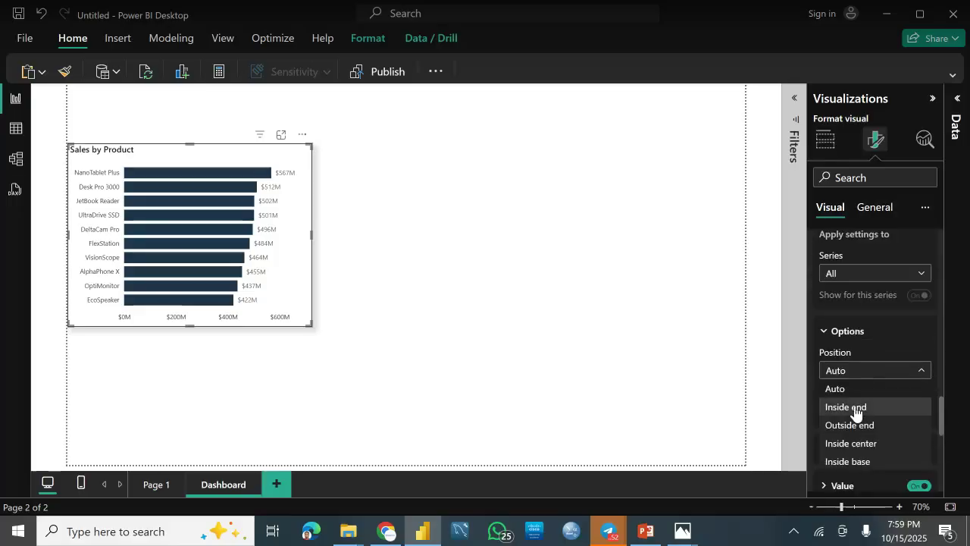
left_click(850, 407)
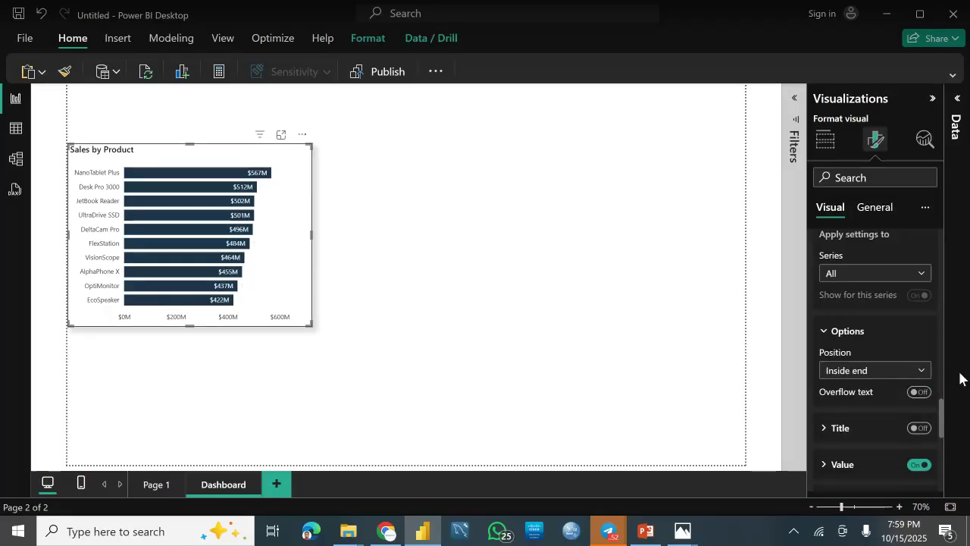
Set the data label values of the Sales by Product chart to font size 8 and white text
left_click_drag(942, 423, 944, 433)
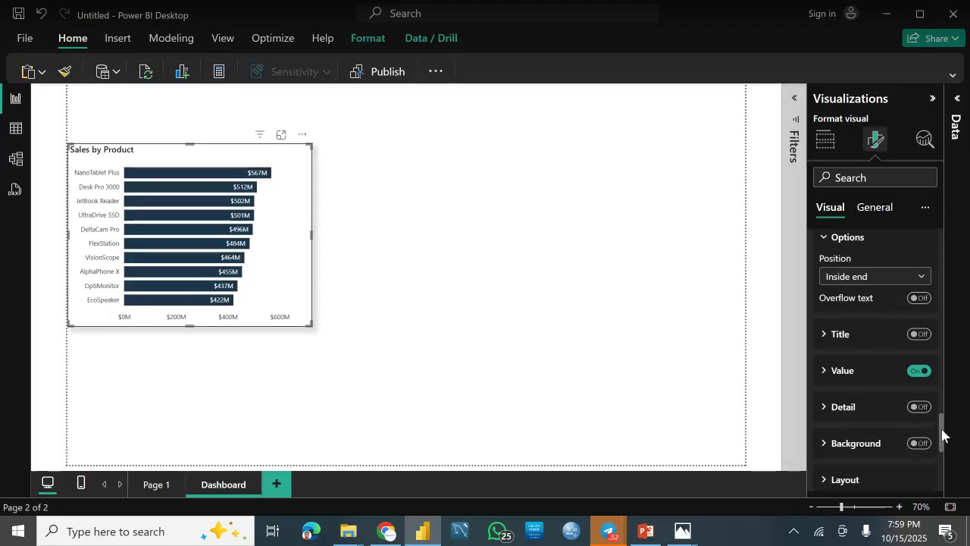
left_click(824, 377)
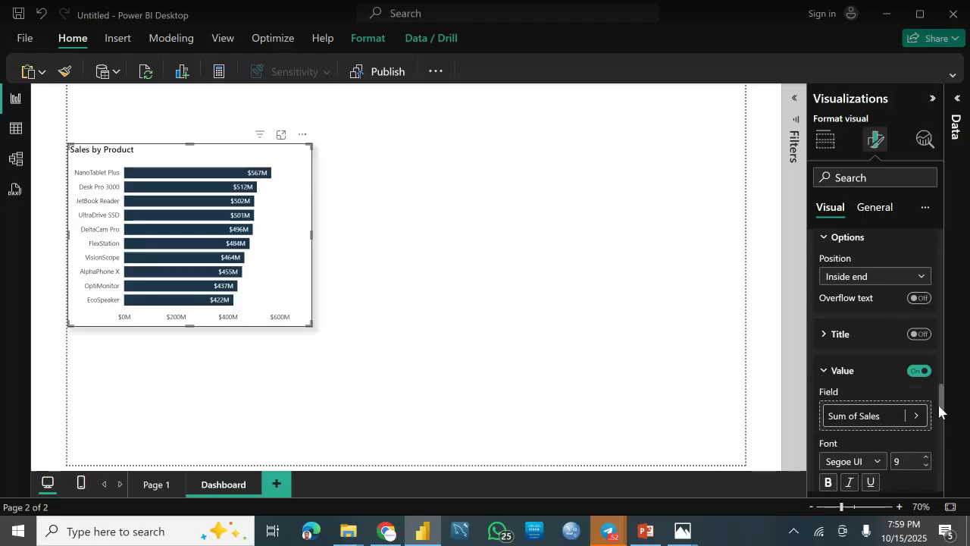
scroll(922, 326, "down", 3)
left_click(926, 289)
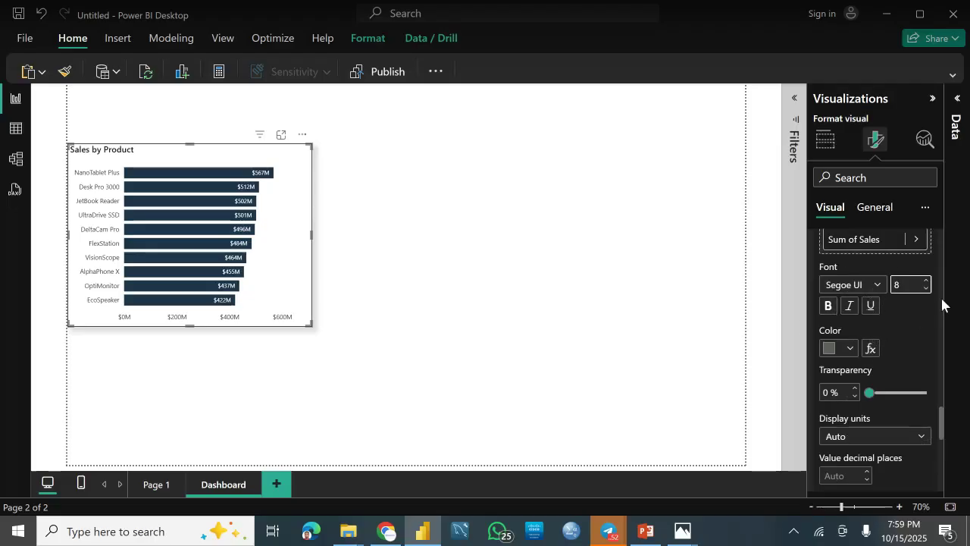
left_click(853, 351)
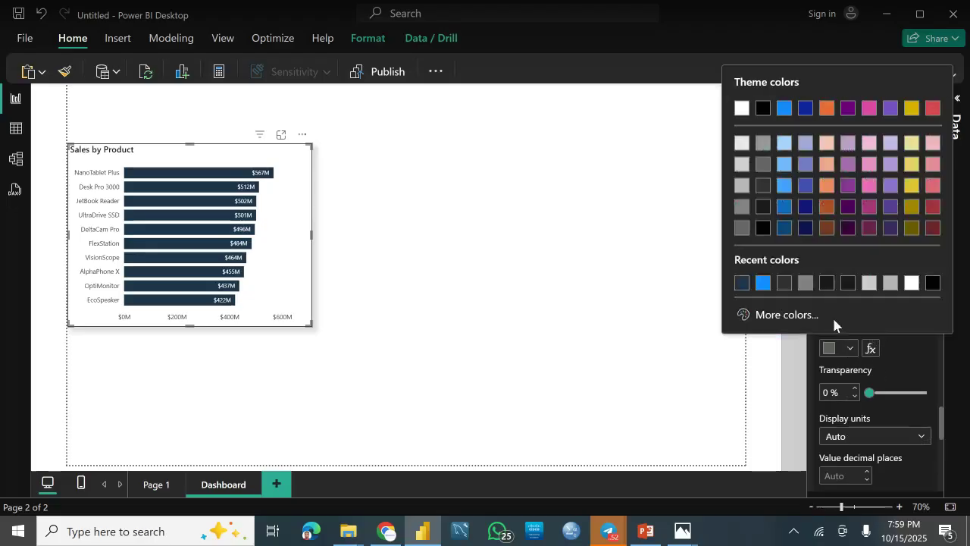
left_click(910, 283)
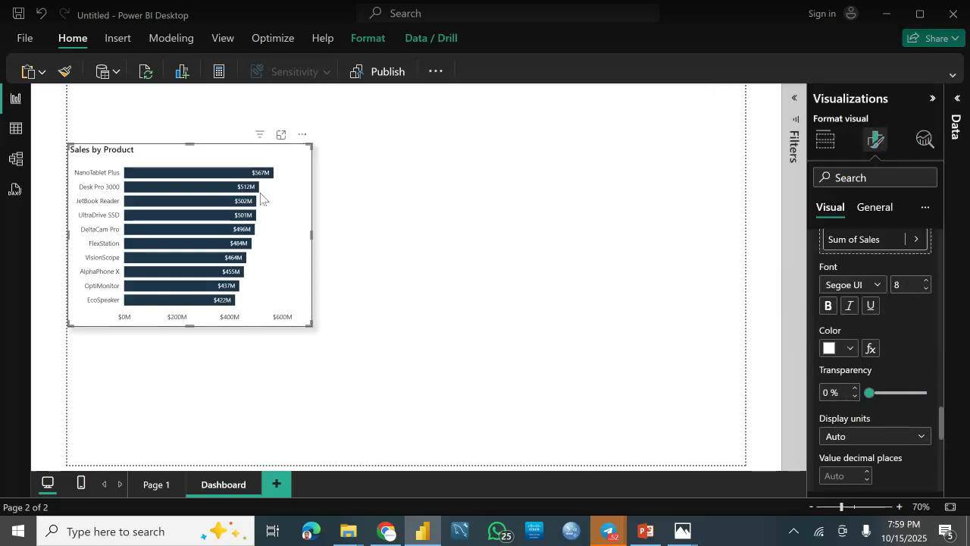
Set the display units of the chart's data label values to None
scroll(944, 428, "down", 1)
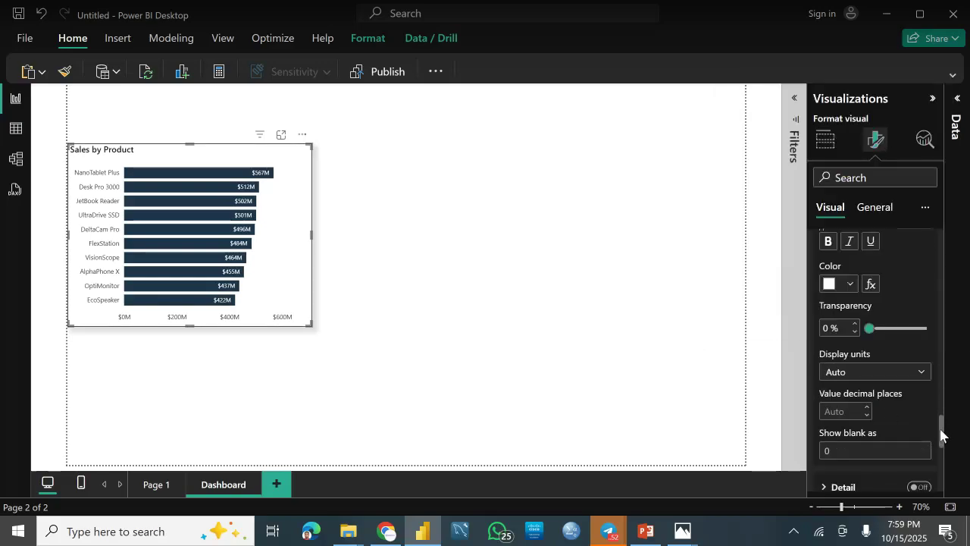
left_click(881, 373)
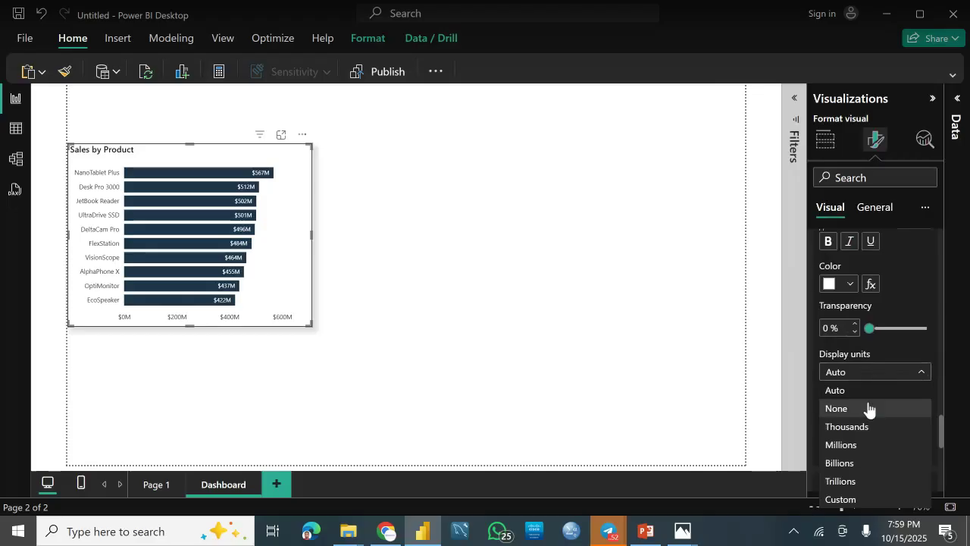
left_click(856, 412)
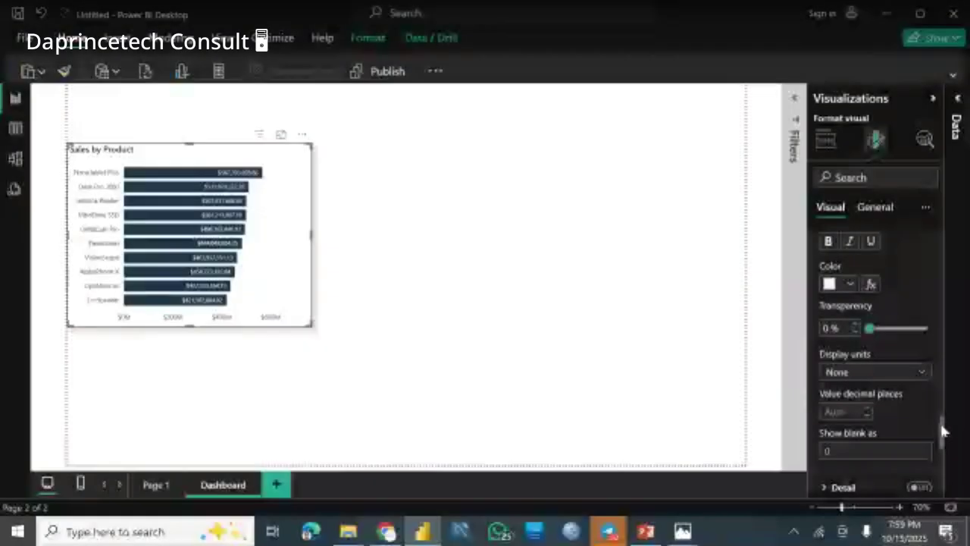
left_click_drag(940, 429, 943, 455)
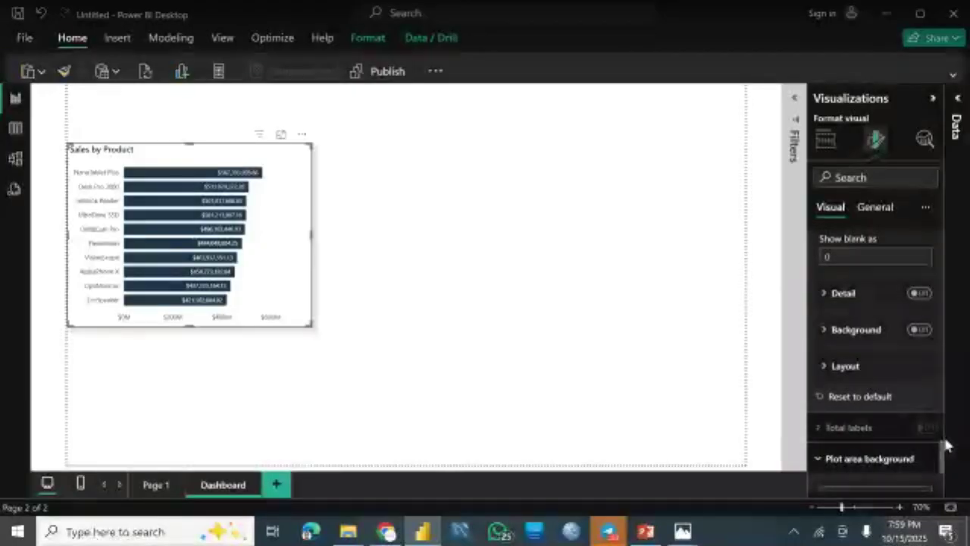
mouse_move(944, 459)
left_mouse_down()
mouse_move(945, 470)
mouse_move(945, 451)
left_mouse_up()
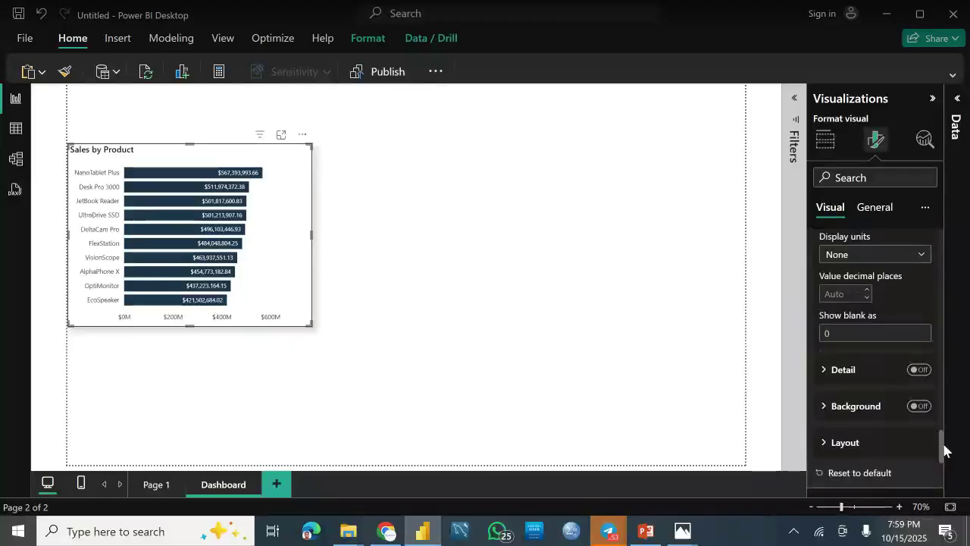
left_click(918, 413)
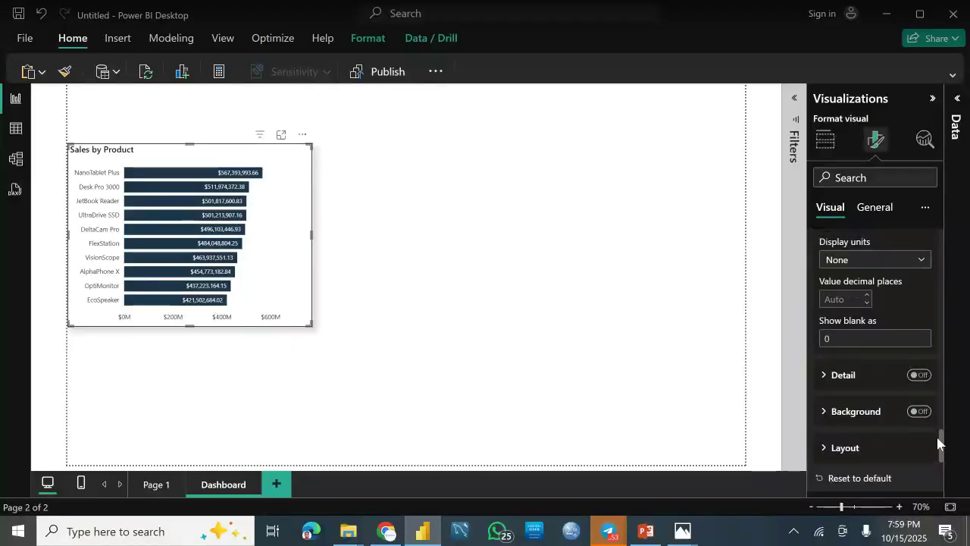
left_click_drag(942, 455, 942, 502)
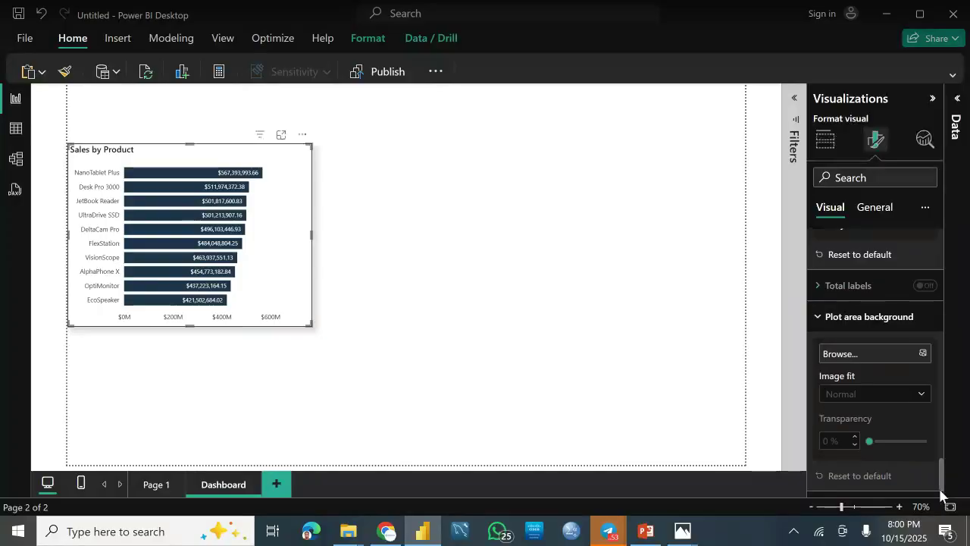
Try turning on ribbons for the Sales by Product chart and switch them back off
left_click(507, 282)
left_click(305, 309)
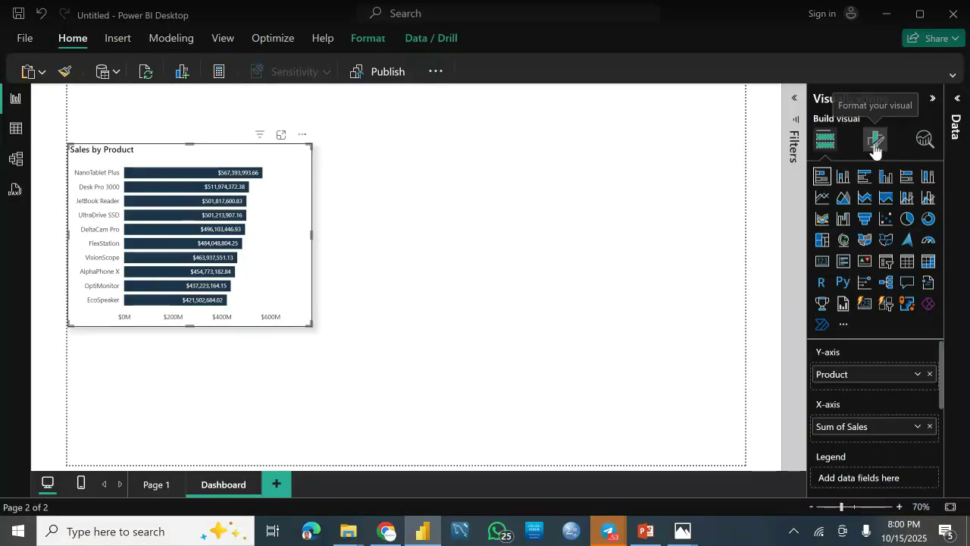
left_click(875, 144)
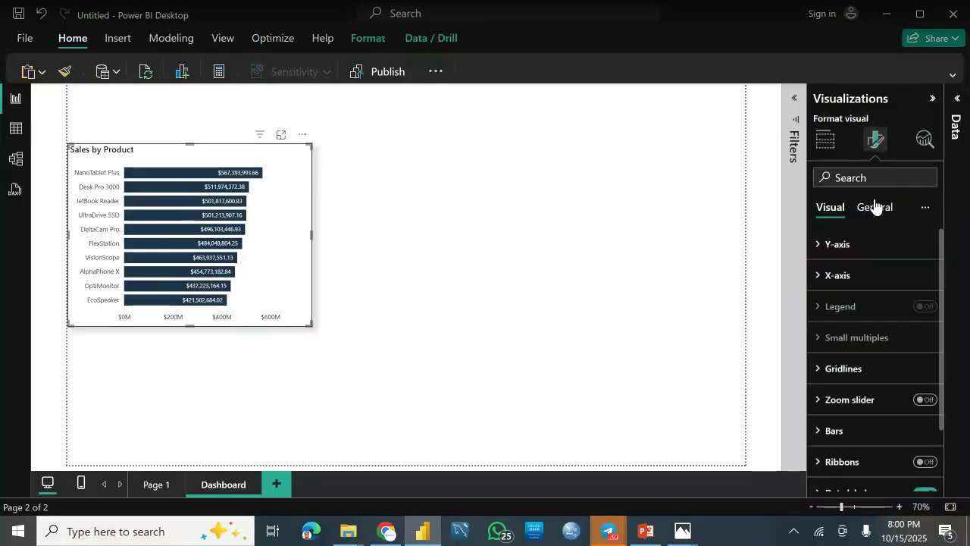
left_click_drag(945, 321, 938, 437)
left_click(925, 383)
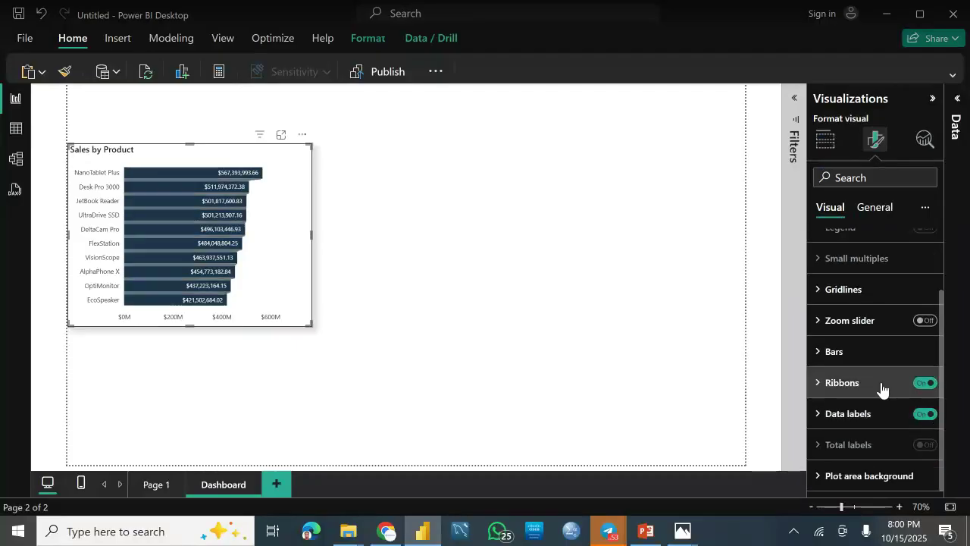
left_click(926, 384)
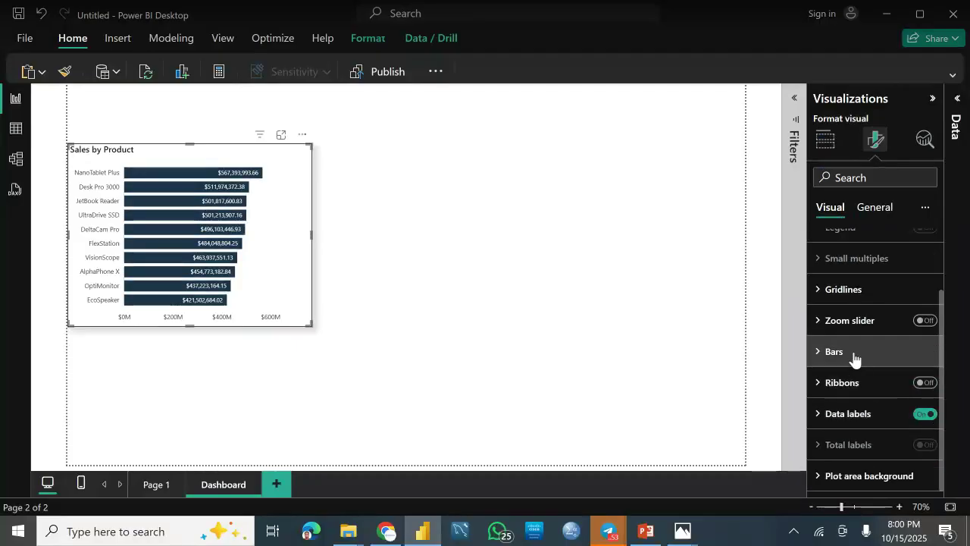
Turn on the visual border around the Sales by Product chart and deselect the chart
left_click(876, 208)
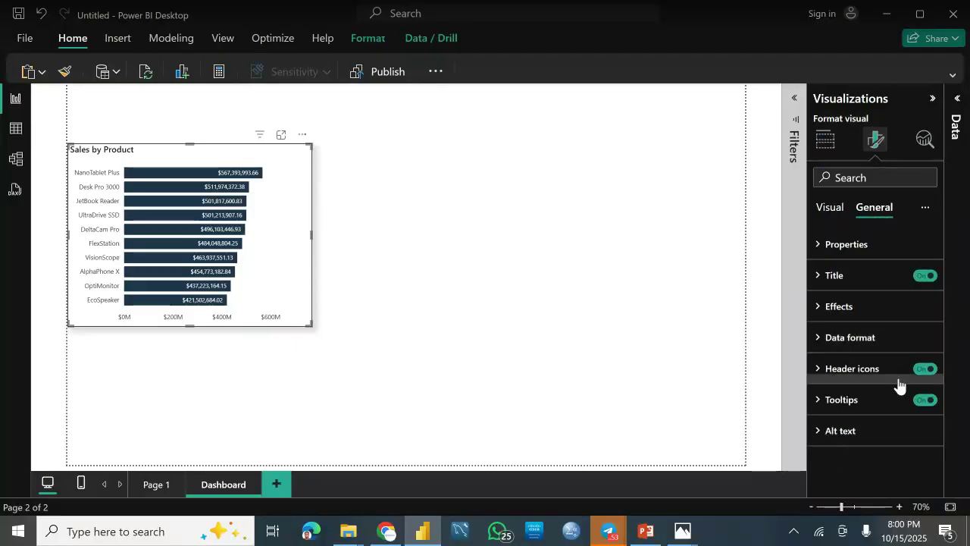
left_click(857, 307)
scroll(927, 325, "down", 3)
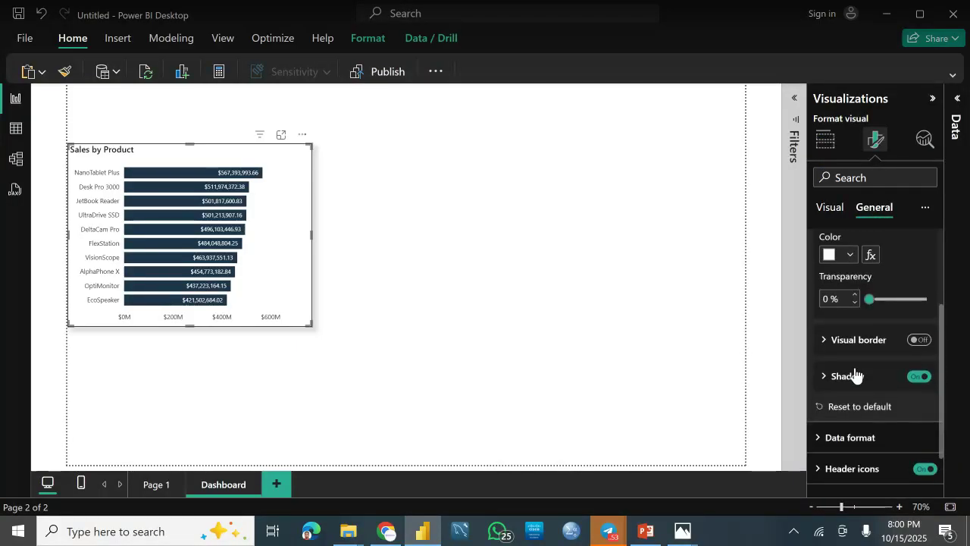
left_click(852, 375)
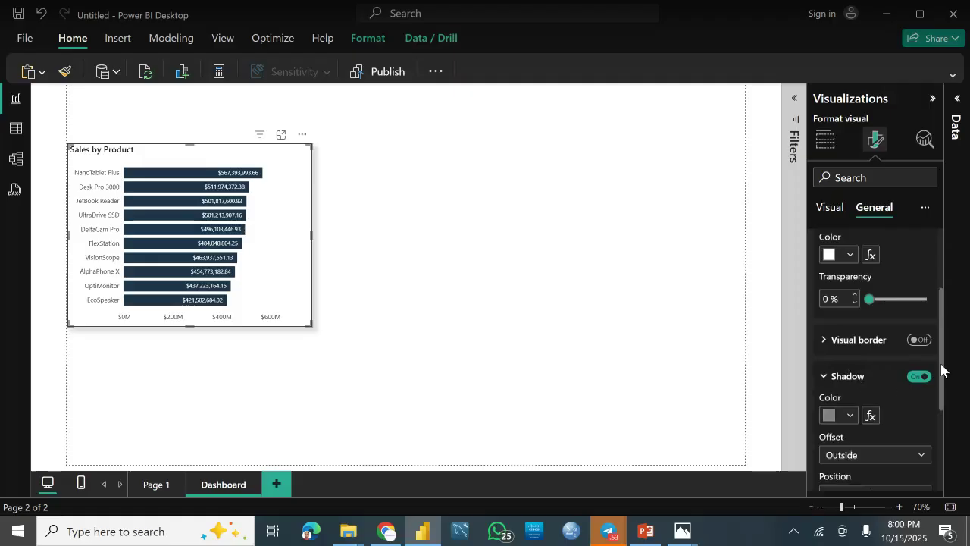
left_click_drag(942, 370, 944, 422)
scroll(901, 342, "up", 3)
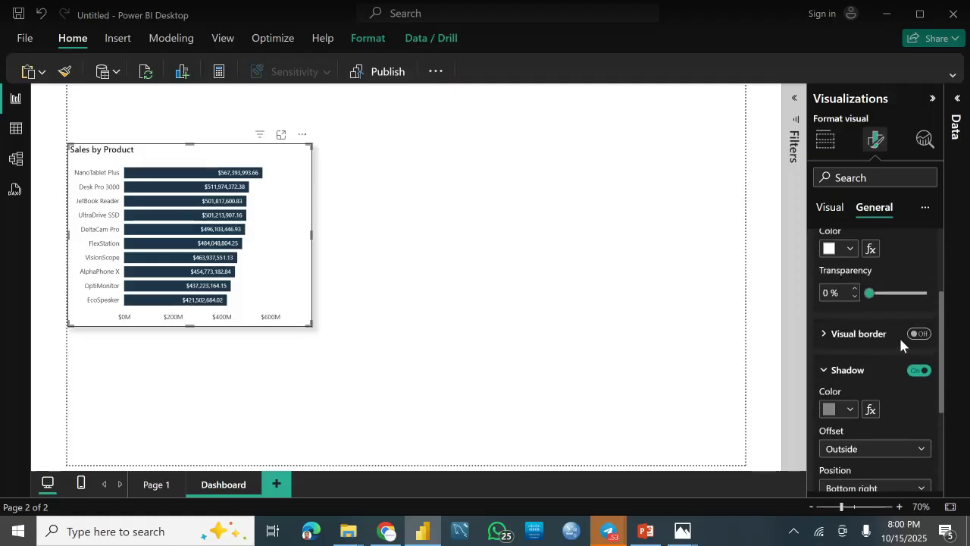
left_click(919, 335)
left_click(865, 334)
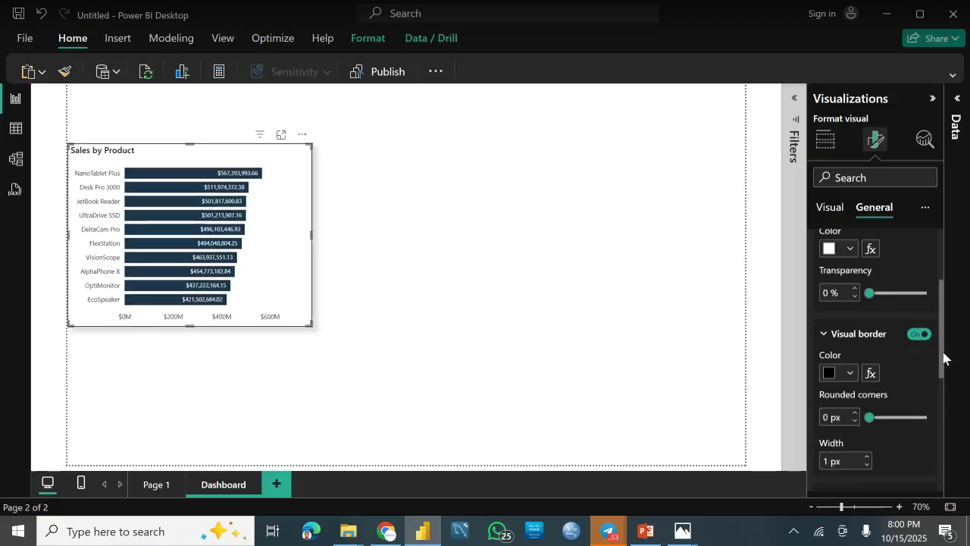
left_click_drag(943, 358, 942, 370)
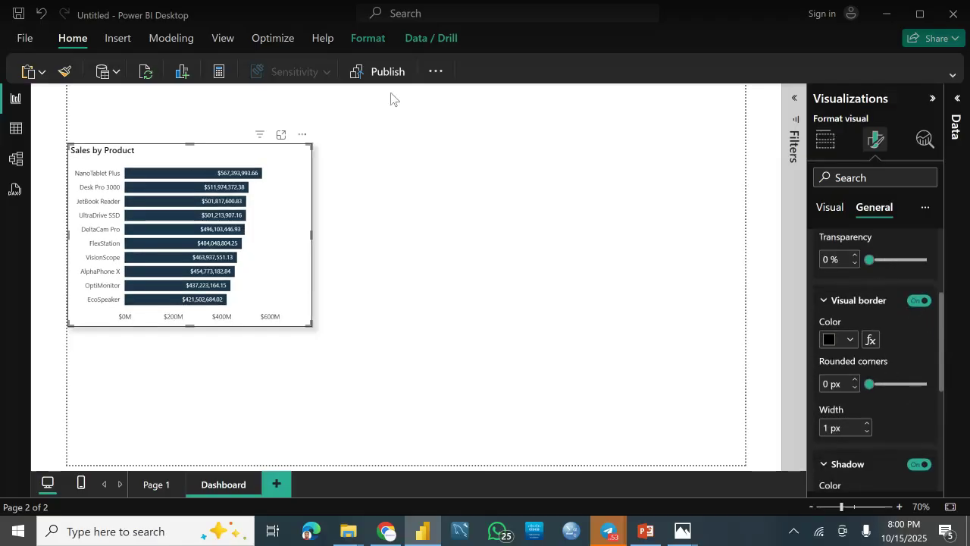
left_click(434, 183)
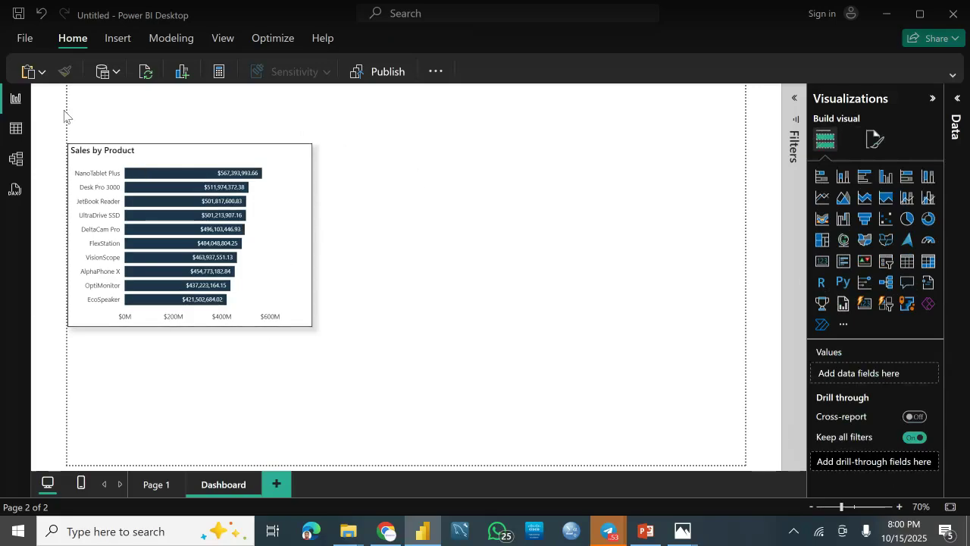
Change the visual border of the Sales by Product chart to white and round its corners slightly
left_click(297, 174)
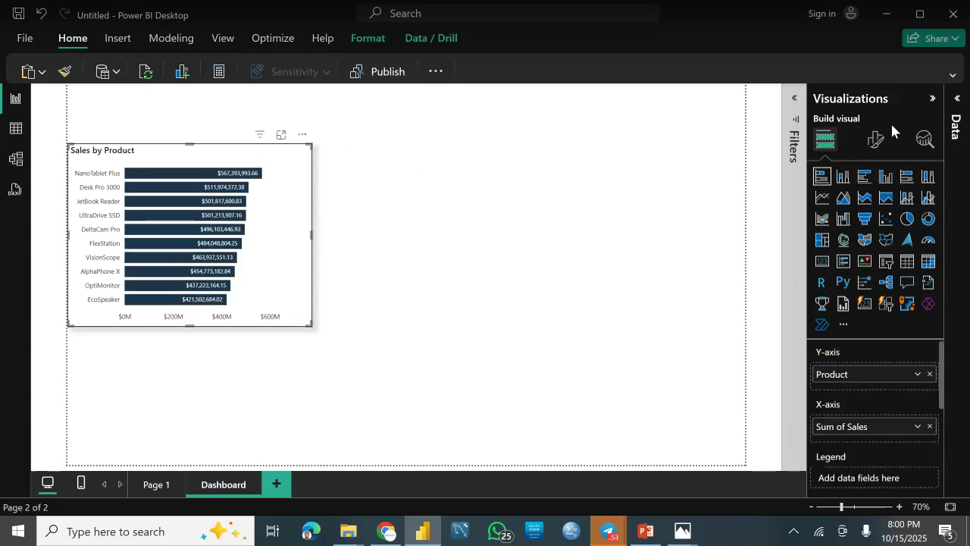
left_click(876, 139)
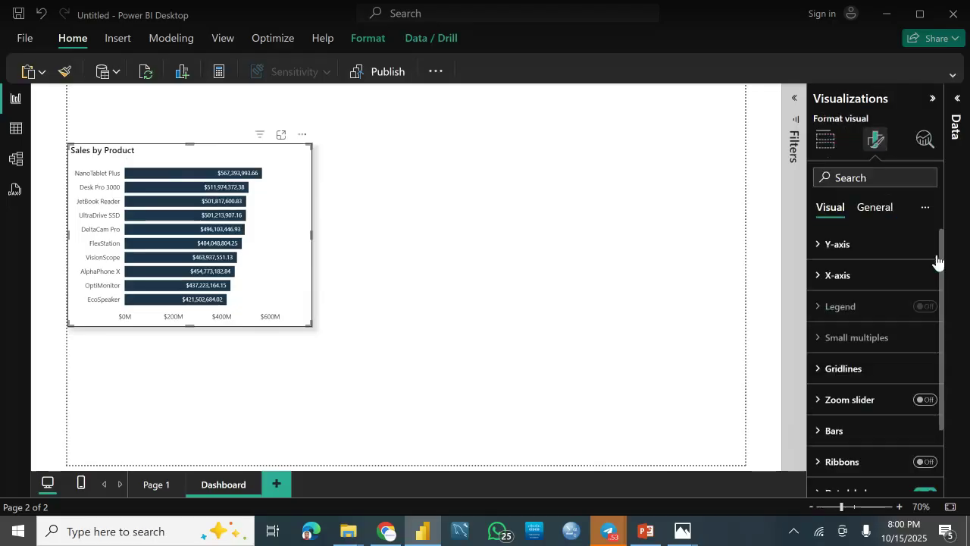
left_click(875, 208)
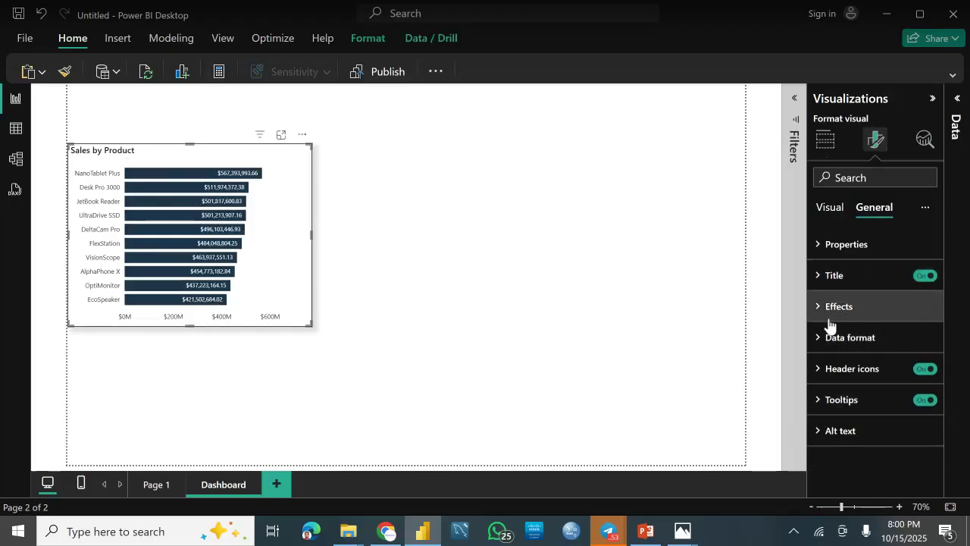
left_click(880, 318)
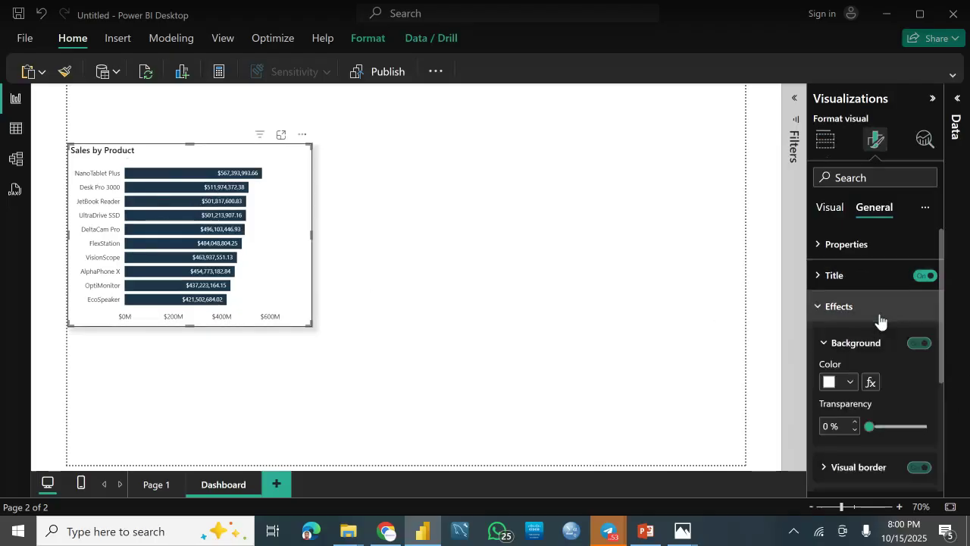
scroll(904, 380, "down", 2)
left_click(873, 379)
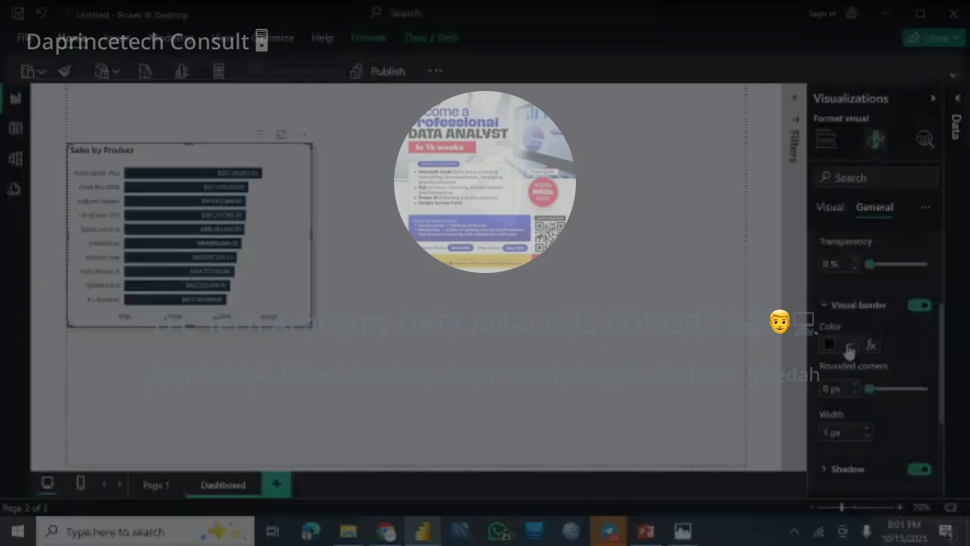
left_click(847, 342)
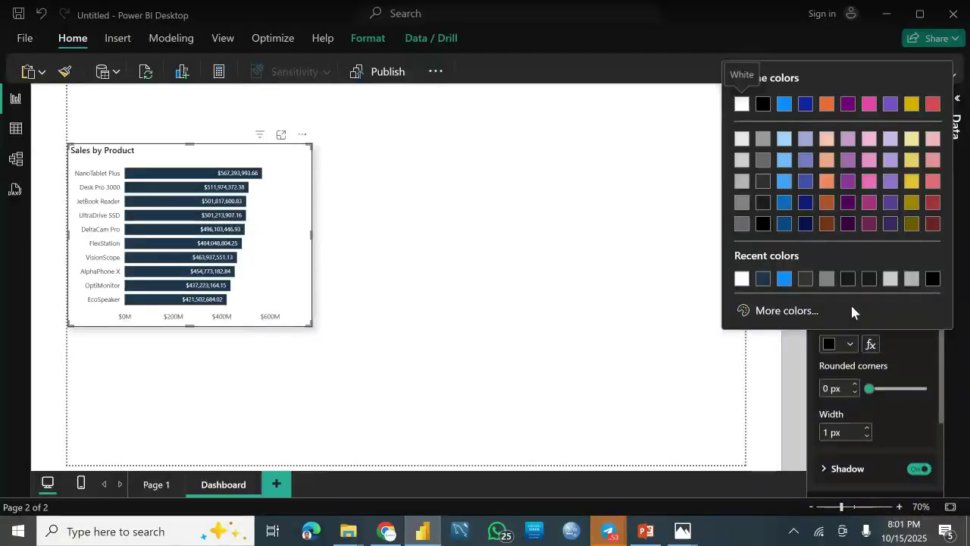
left_click(742, 279)
left_click_drag(865, 388, 885, 389)
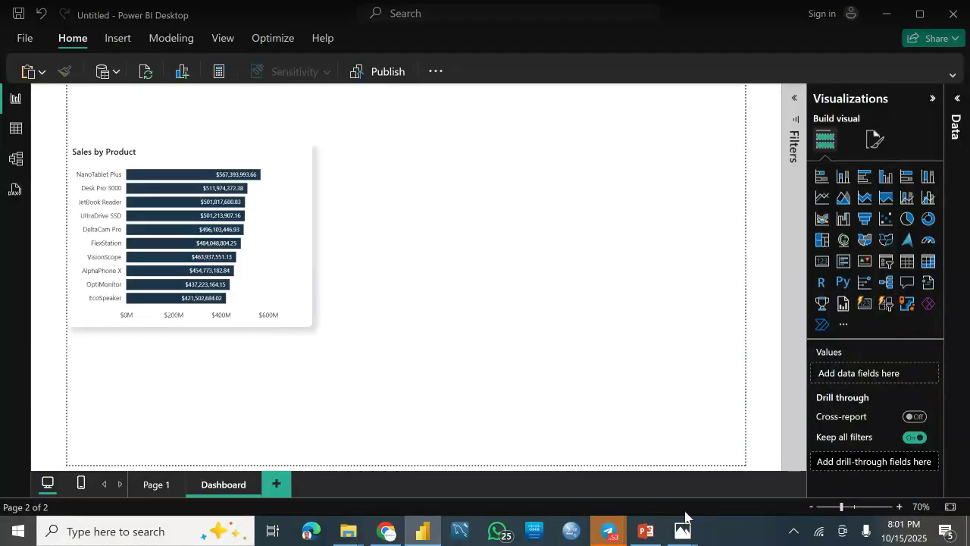
Select the Sales by Product chart and resize it slightly from its lower-right corner
mouse_move(688, 536)
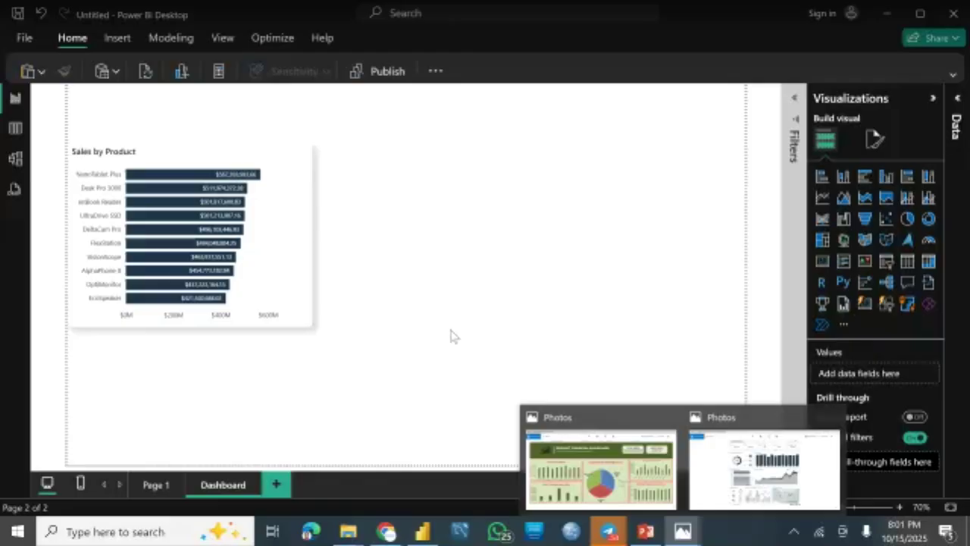
left_click(306, 303)
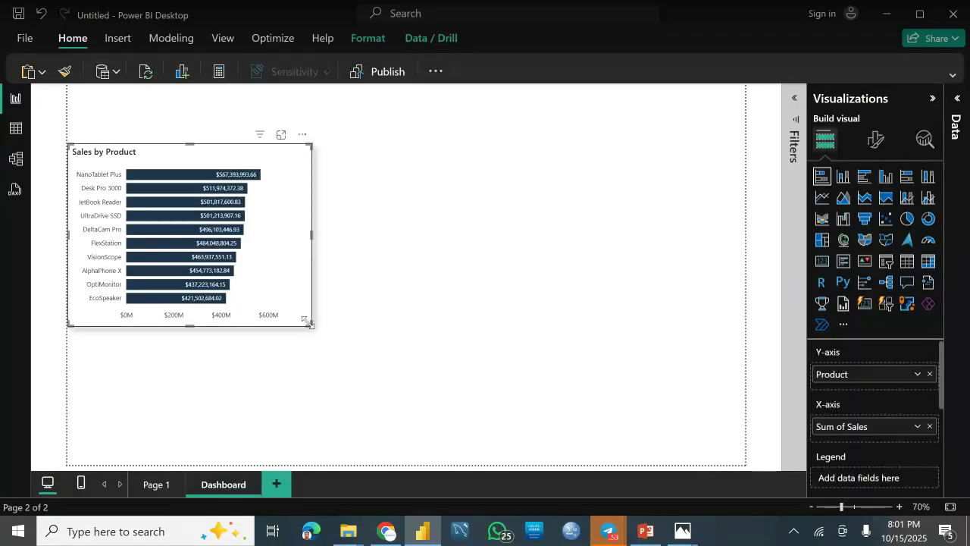
mouse_move(308, 323)
left_mouse_down()
mouse_move(297, 323)
mouse_move(306, 314)
left_mouse_up()
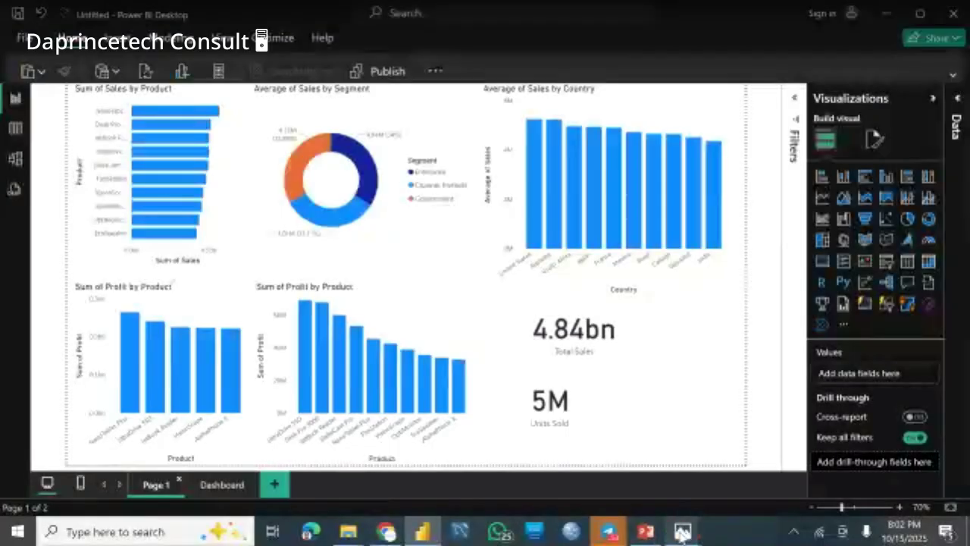
Copy the five-product Sum of Profit by Product column chart from Page 1 and paste it onto the Dashboard page
mouse_move(682, 534)
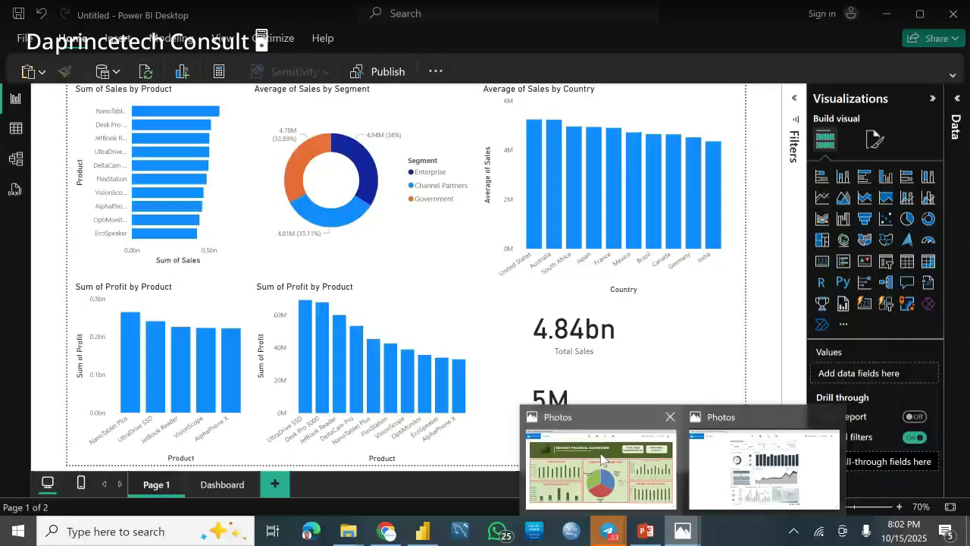
mouse_move(603, 460)
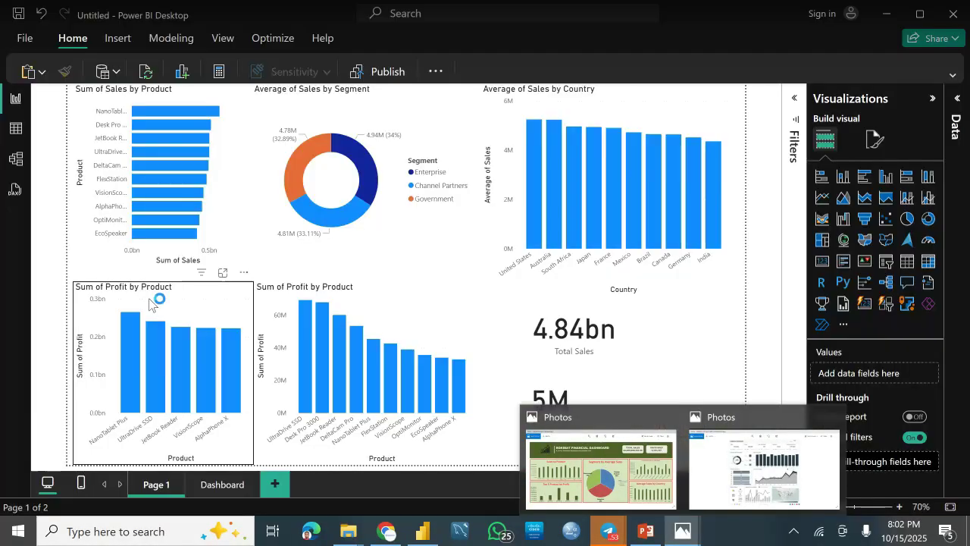
left_click(180, 297)
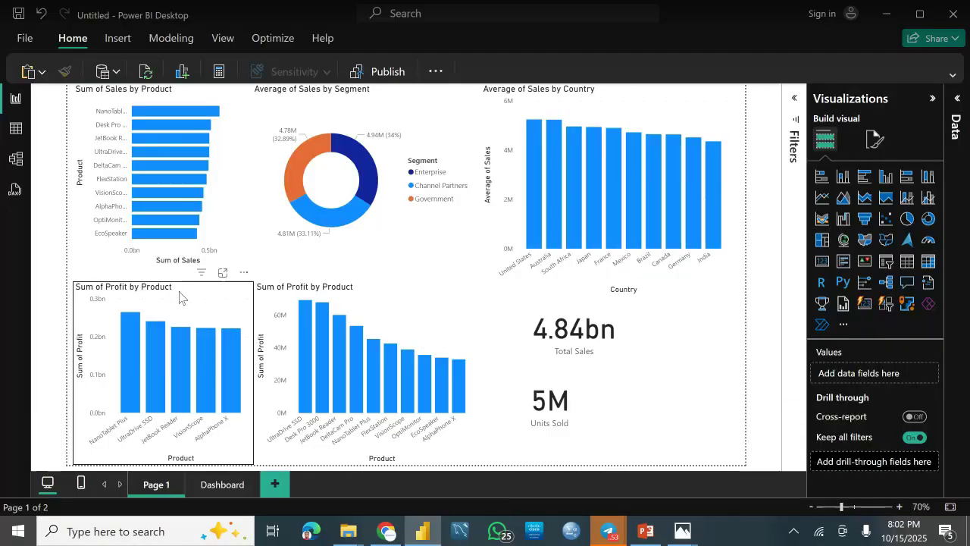
left_click(179, 297)
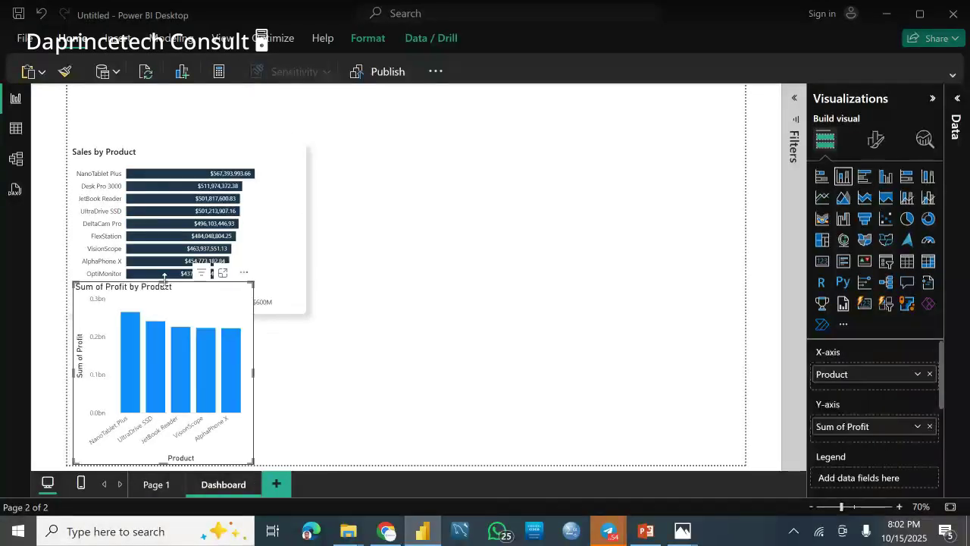
Shorten the pasted Sum of Profit by Product chart from its upper edge and reduce the height of the Sales by Product chart
left_click_drag(163, 294, 155, 328)
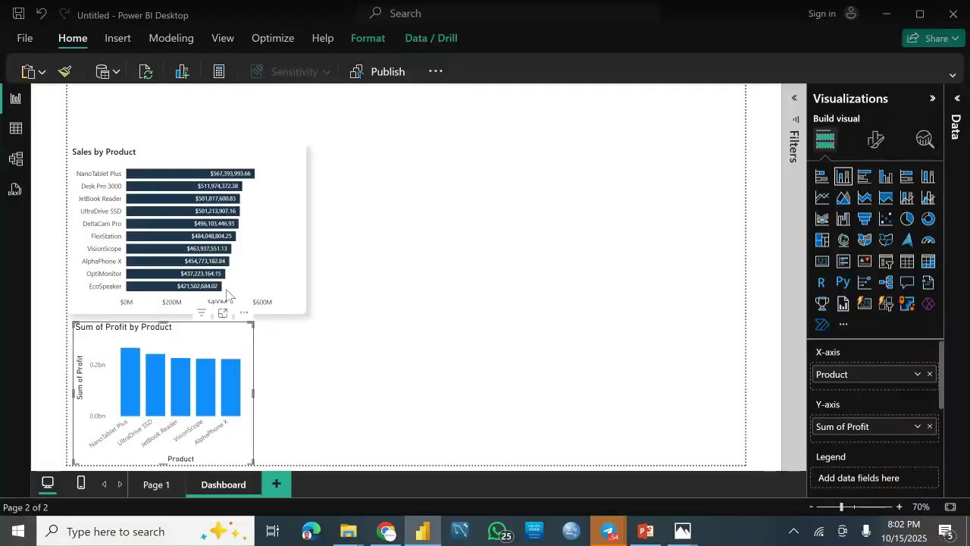
left_click(295, 313)
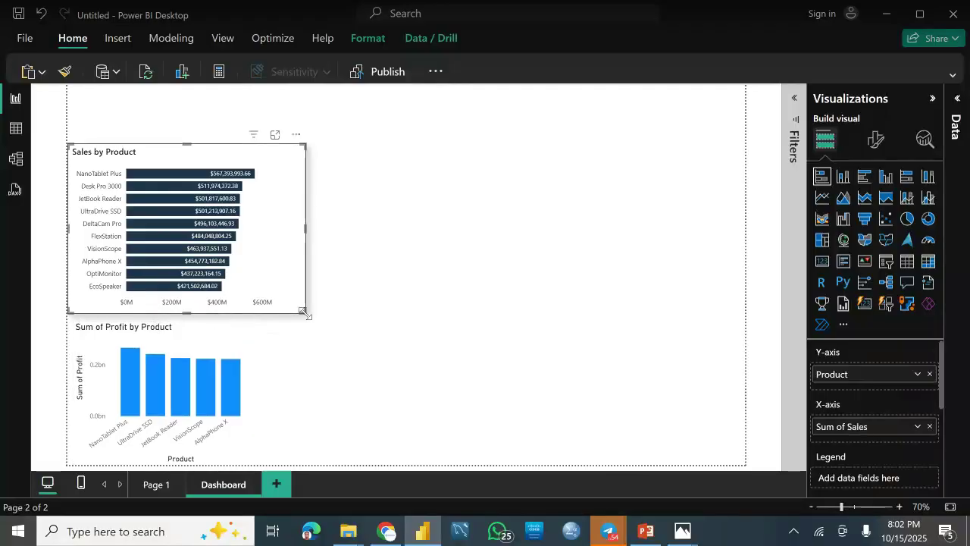
left_click_drag(308, 318, 305, 289)
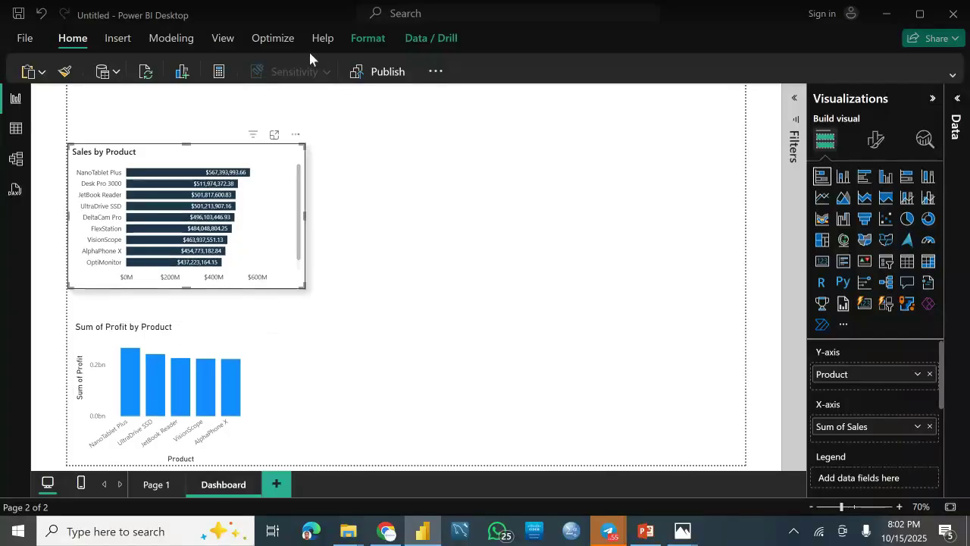
left_click(373, 37)
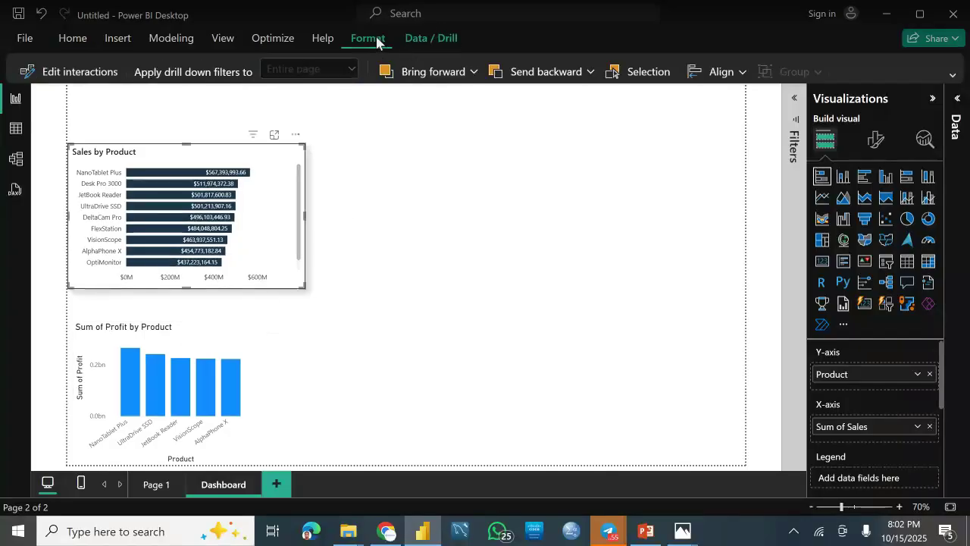
left_click(430, 41)
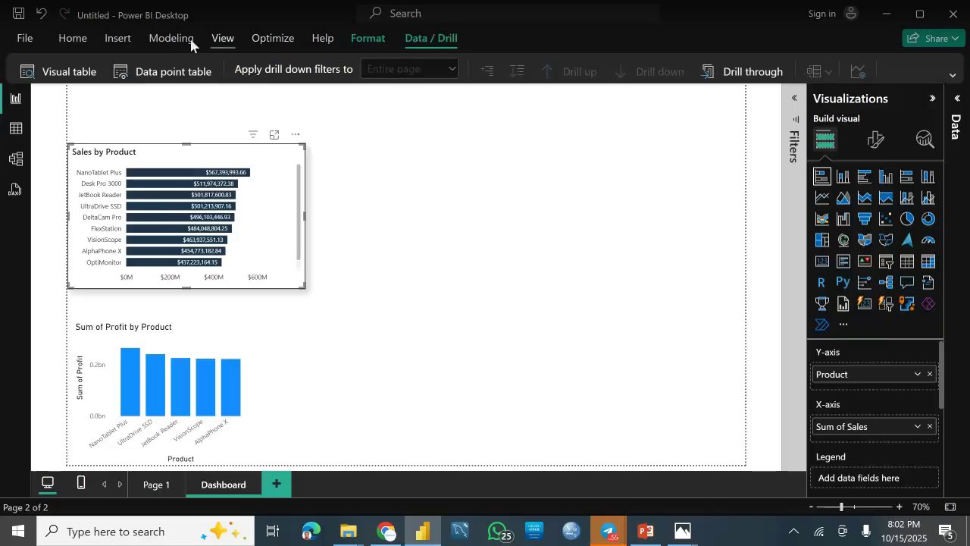
left_click(69, 39)
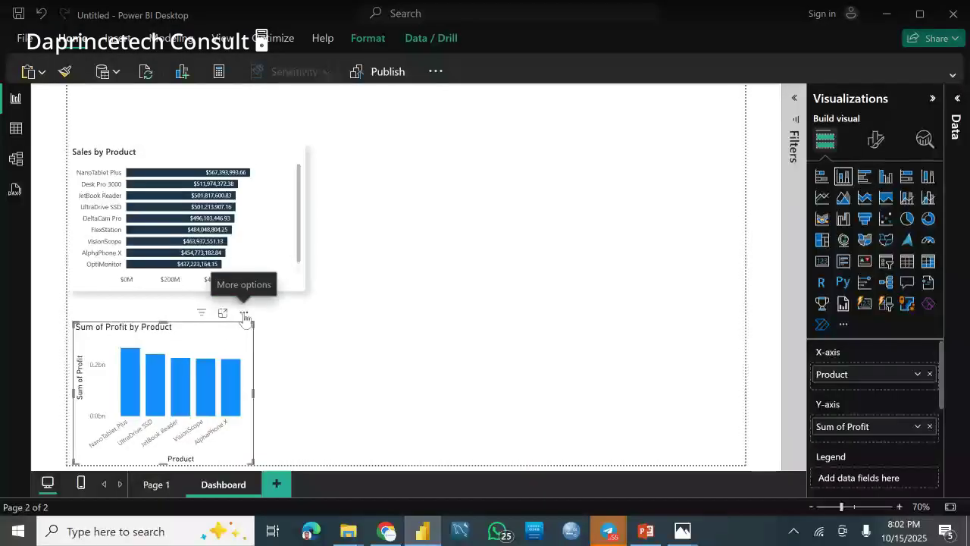
Move the Sum of Profit by Product chart directly beneath Sales by Product, enlarge it to the same width, and deselect it
left_click_drag(244, 315, 241, 293)
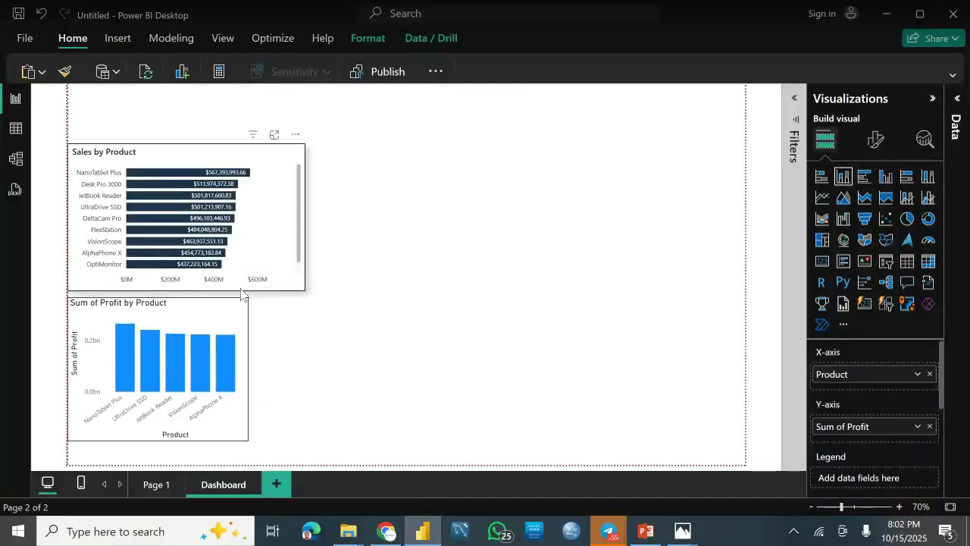
left_click_drag(246, 440, 307, 464)
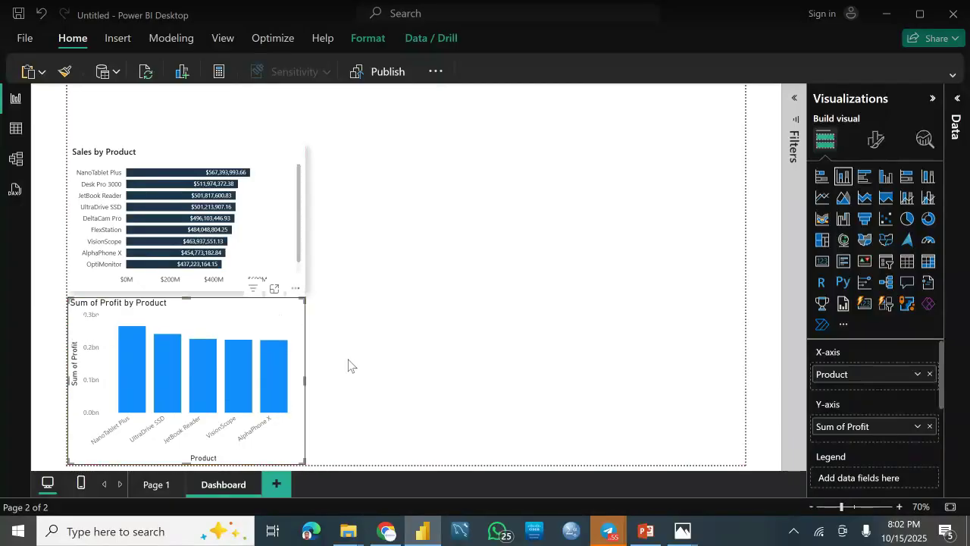
key("Escape")
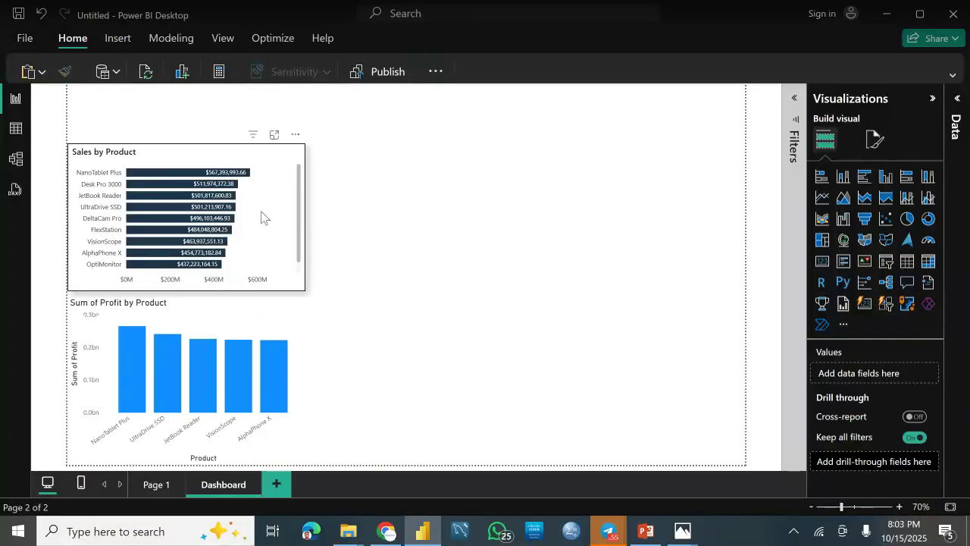
Copy the Sales by Product chart's formatting onto the Sum of Profit by Product chart with the Format painter
left_click(296, 157)
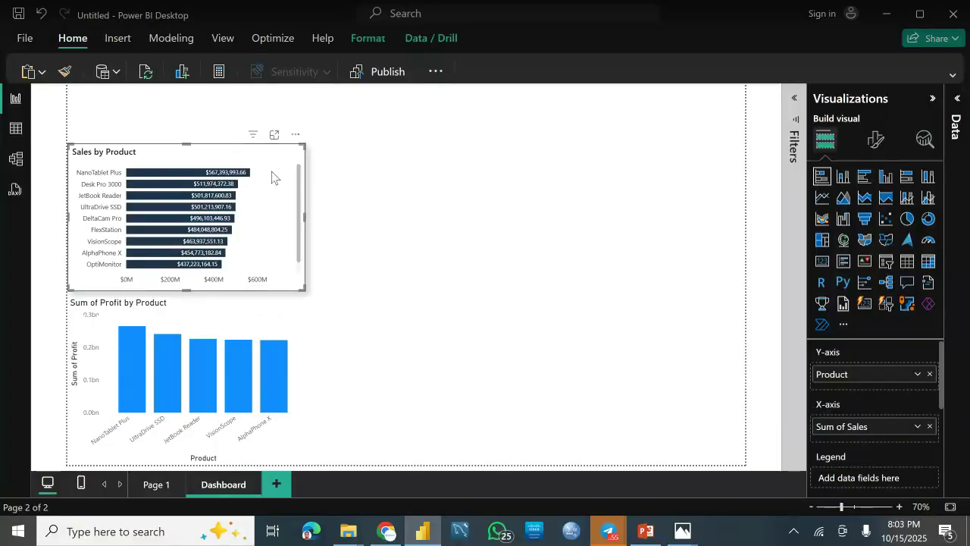
left_click(64, 72)
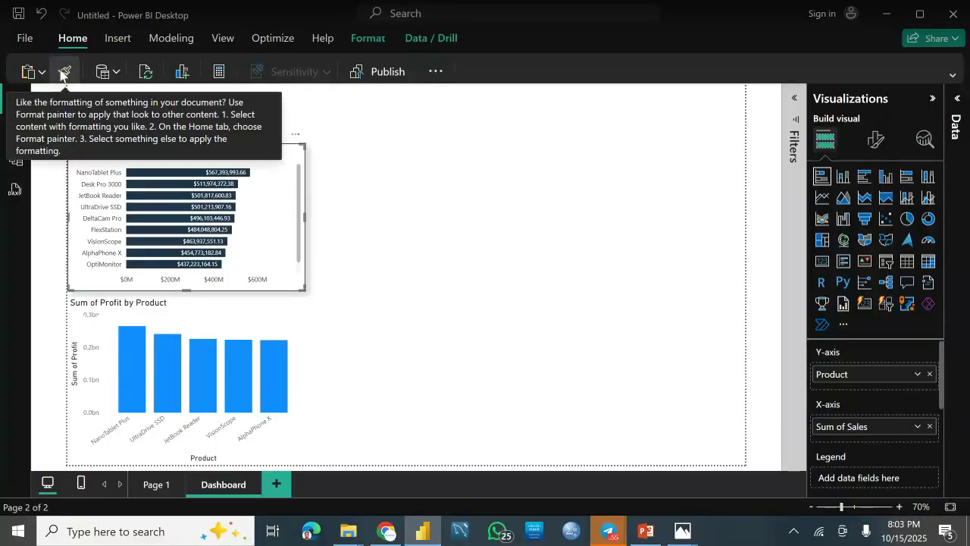
left_click(282, 326)
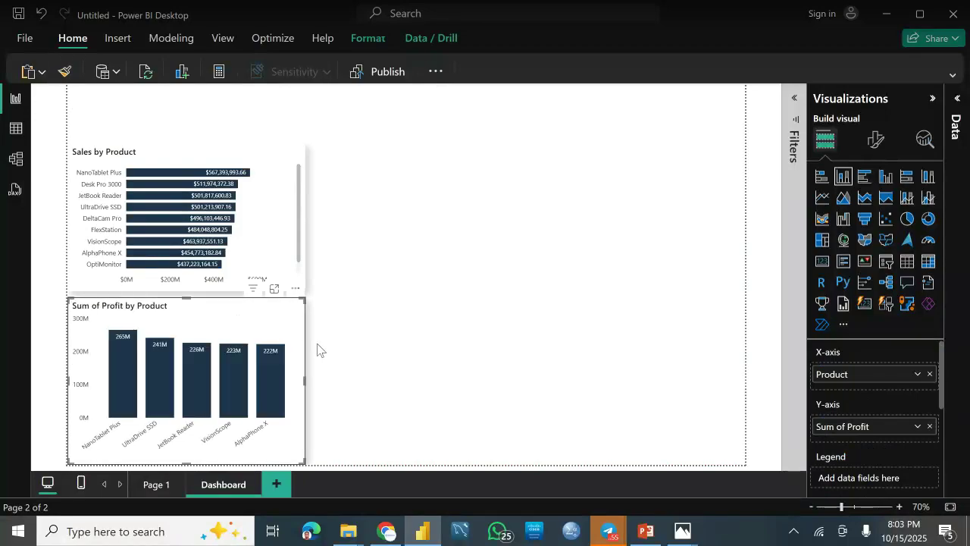
left_click(357, 388)
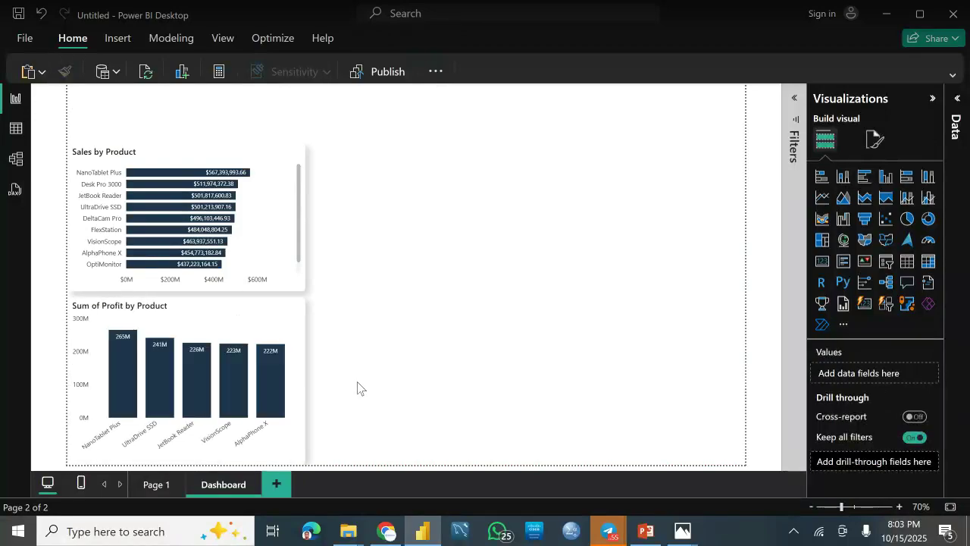
left_click(269, 320)
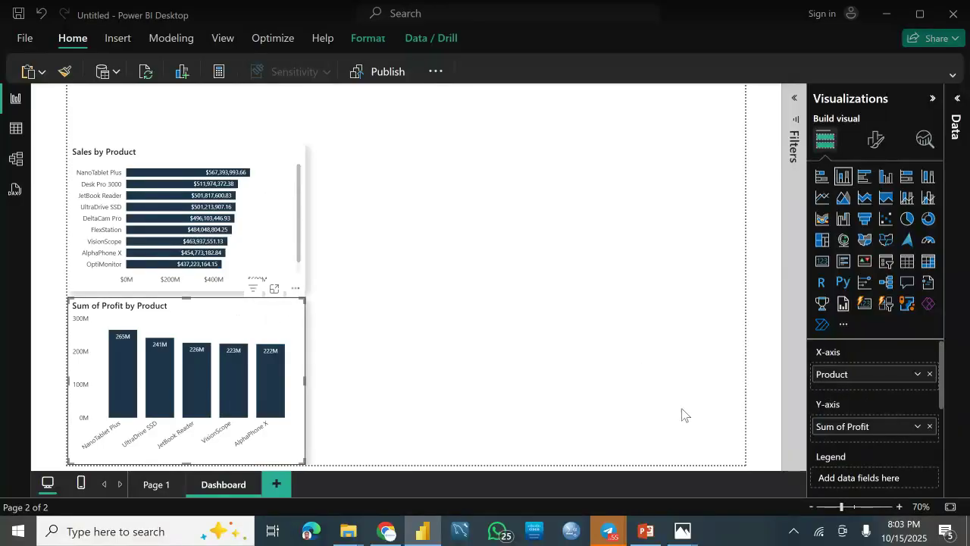
left_click(517, 371)
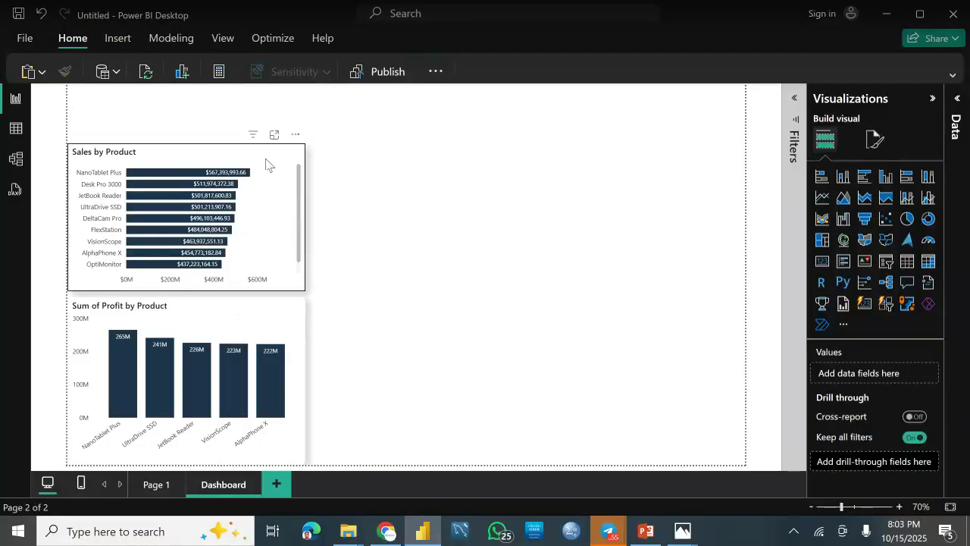
Lower the upper edge of the Sum of Profit by Product chart slightly and extend the Sales by Product chart downward to match
left_click(257, 286)
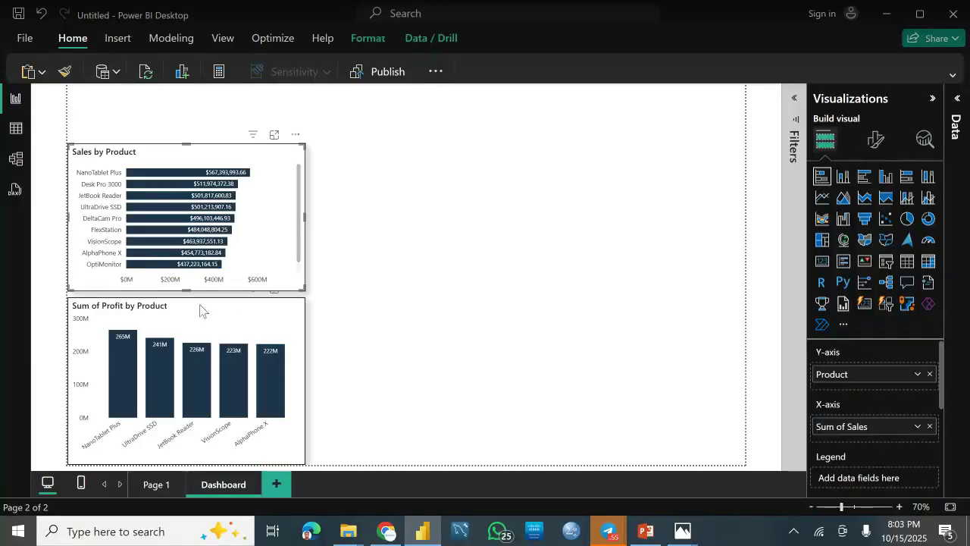
left_click(202, 310)
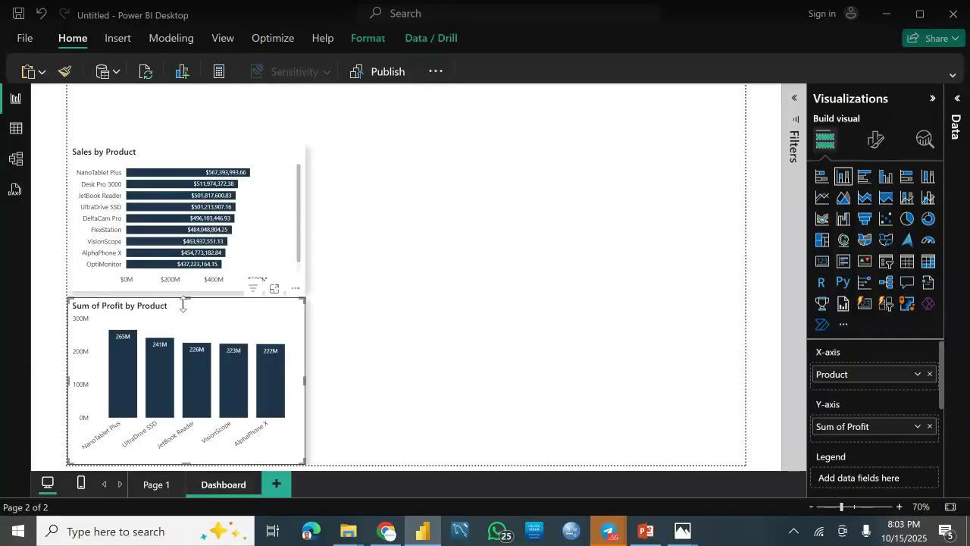
left_click_drag(184, 298, 194, 303)
left_click(187, 289)
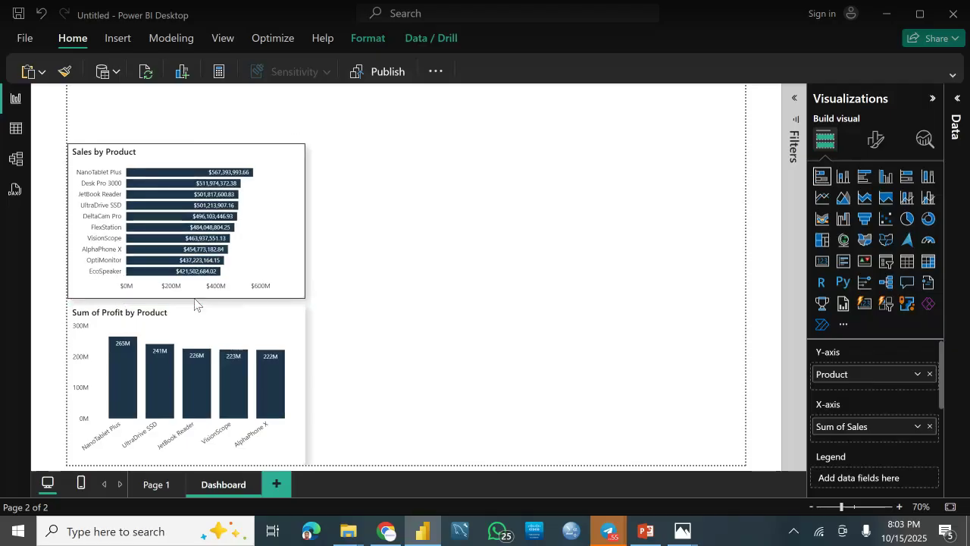
left_click(334, 323)
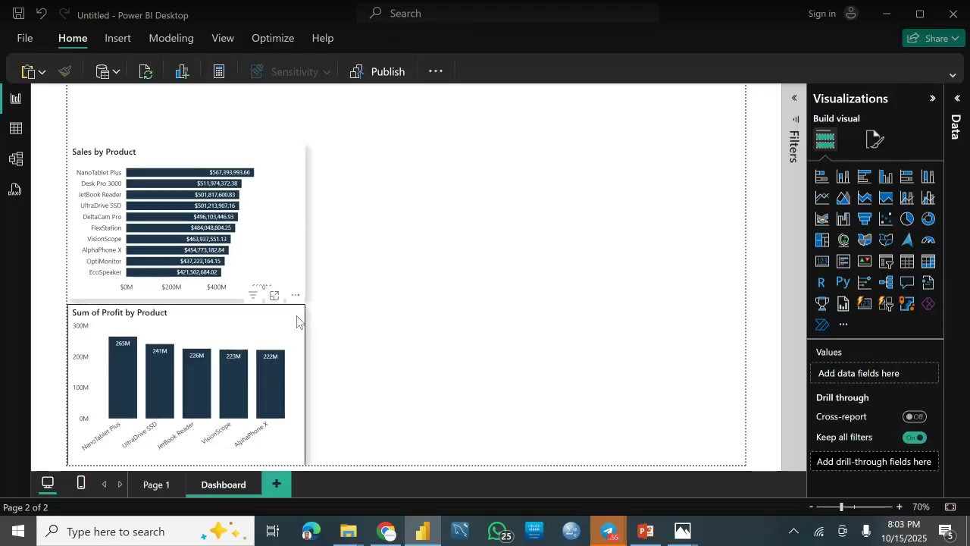
Change the title of the Sum of Profit by Product chart to "Top 5 Products by Profit" and deselect the chart
left_click(174, 328)
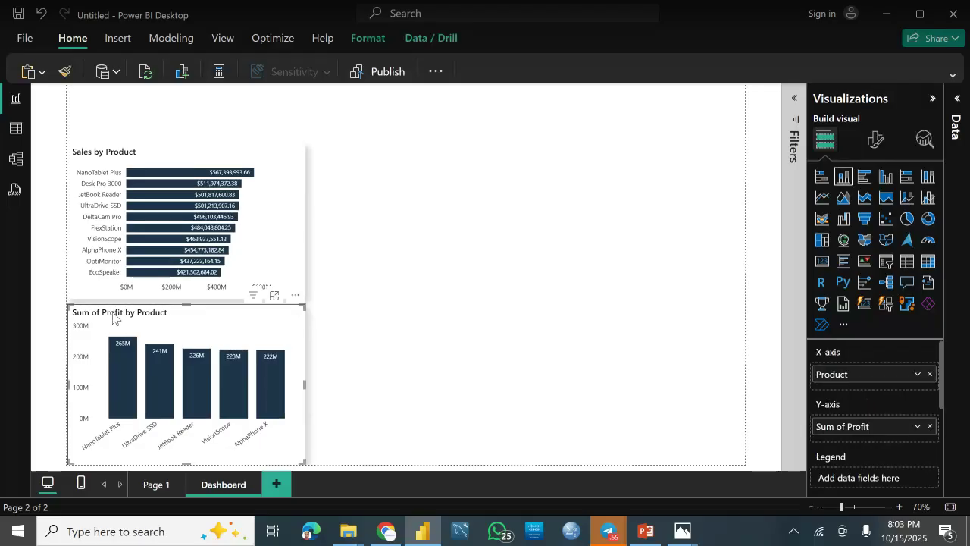
left_click(875, 140)
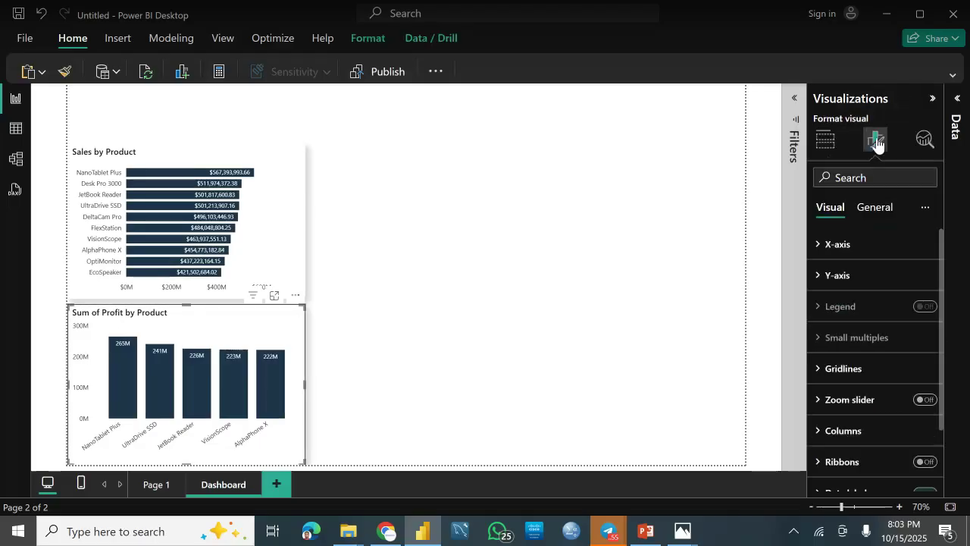
left_click(865, 209)
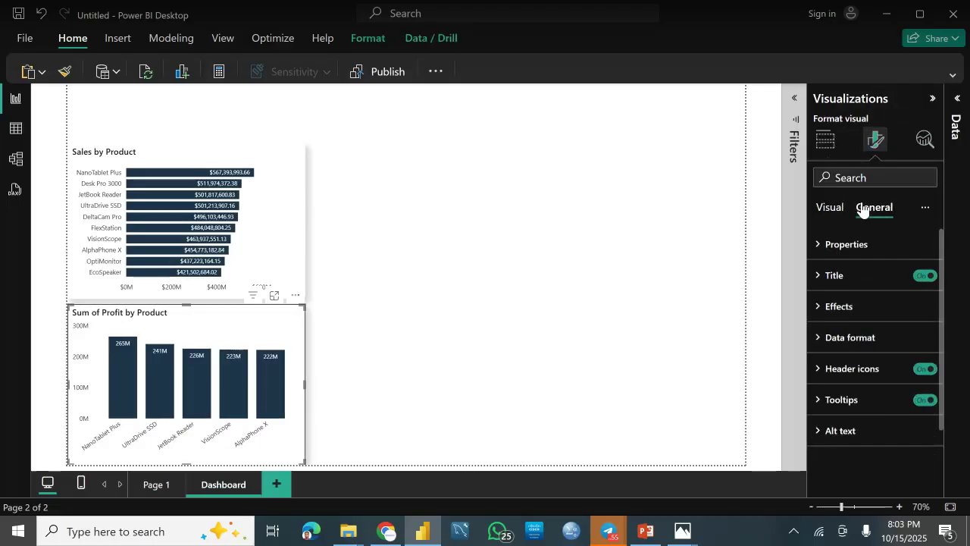
left_click(846, 277)
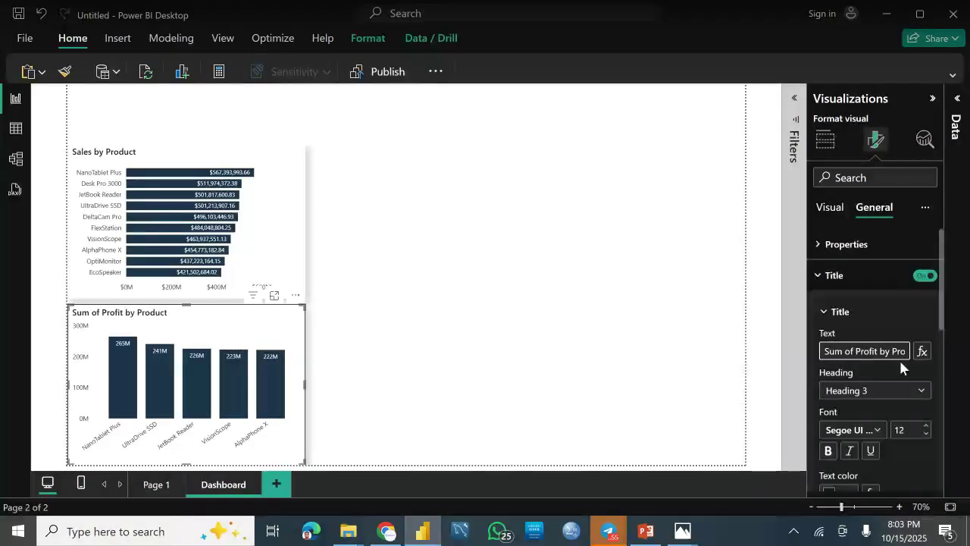
key("ctrl+a")
key("BackSpace")
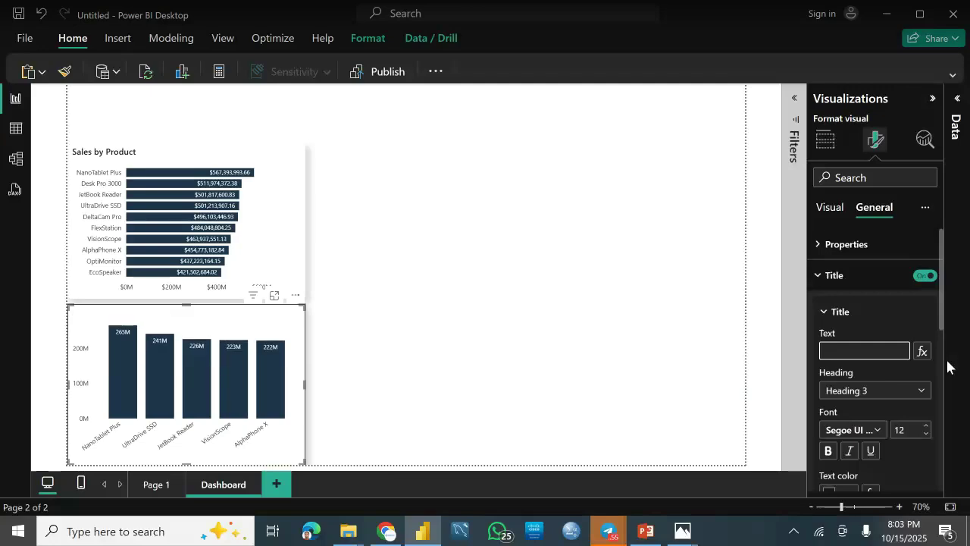
type("Top 5 ")
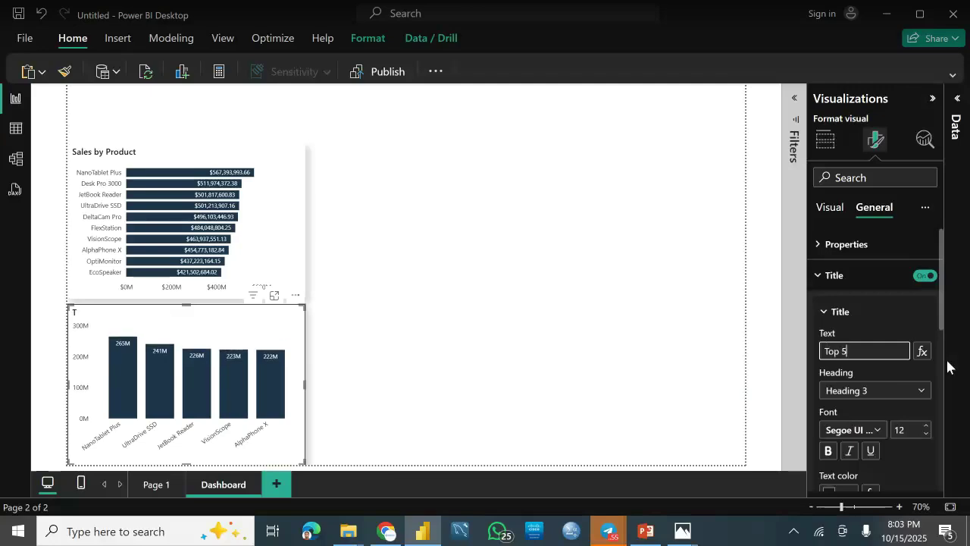
type("Products by Pr")
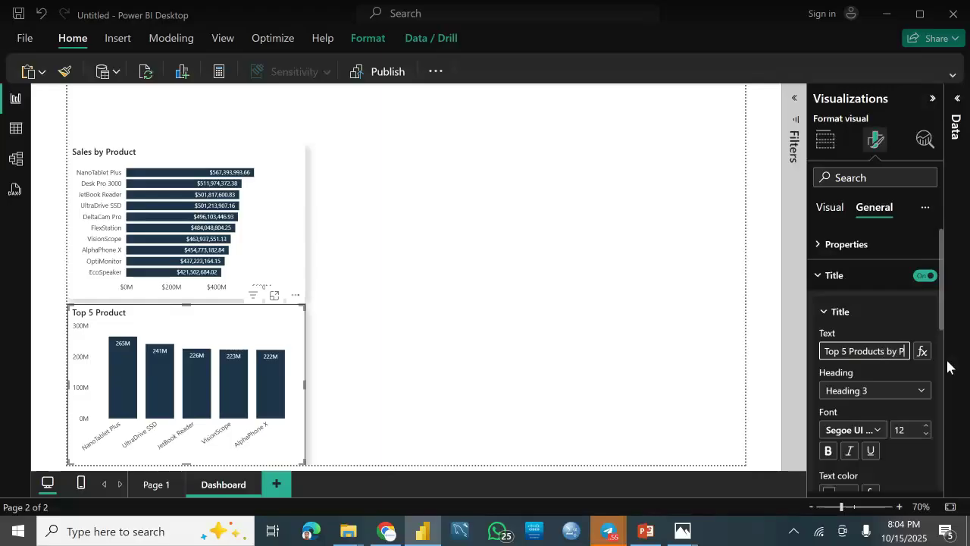
type("ofit")
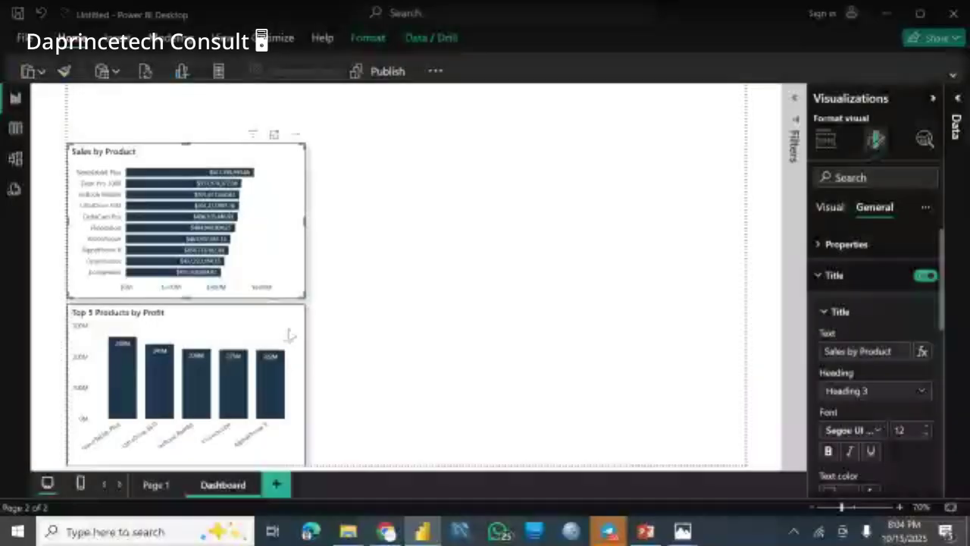
left_click(288, 336)
left_click(485, 307)
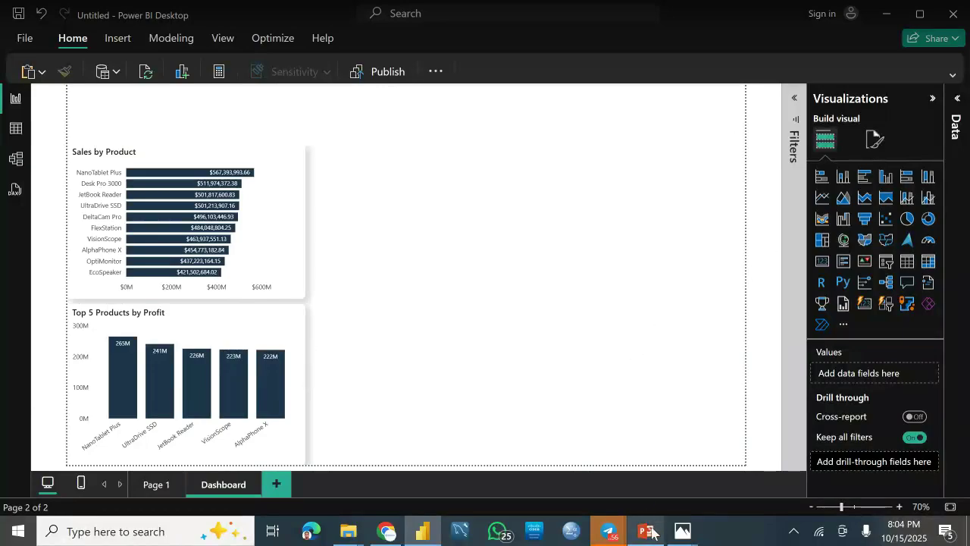
Copy the Average of Sales by Segment donut chart from Page 1 to the Dashboard, beside Sales by Product, stretched to the page's lower edge
mouse_move(652, 533)
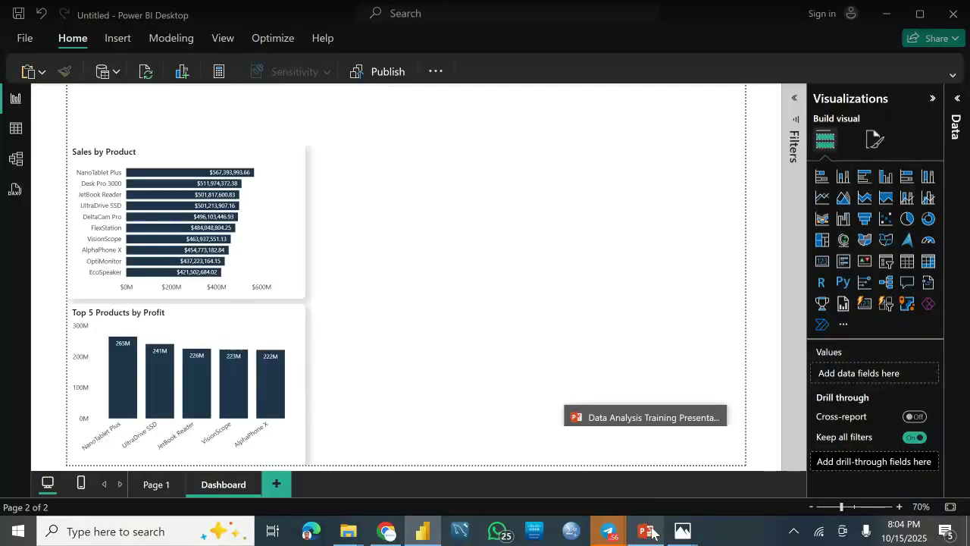
mouse_move(682, 531)
mouse_move(613, 479)
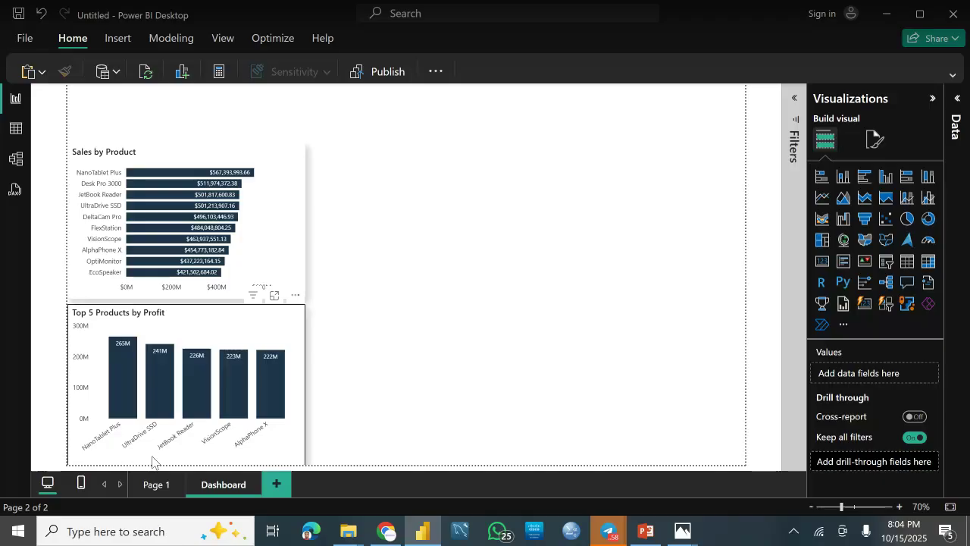
left_click(144, 484)
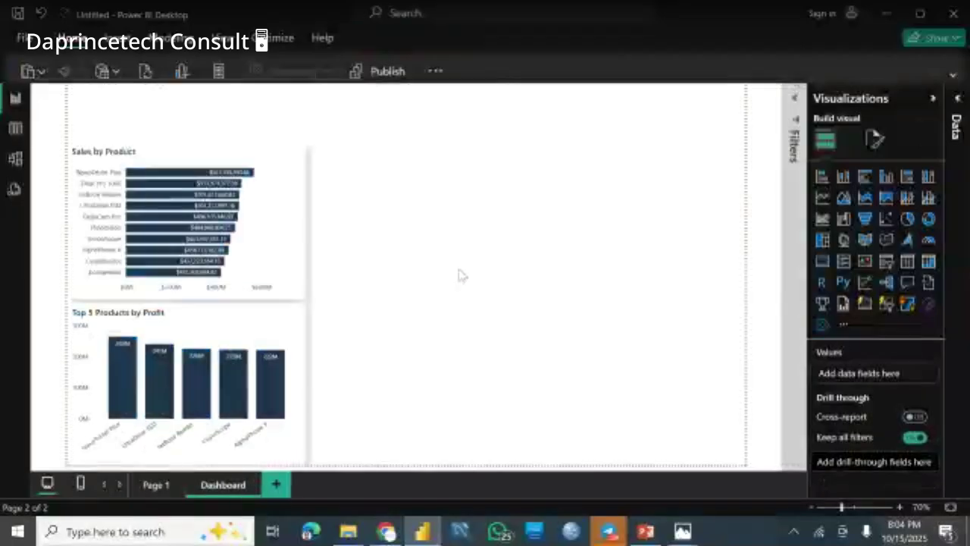
key("ctrl+v")
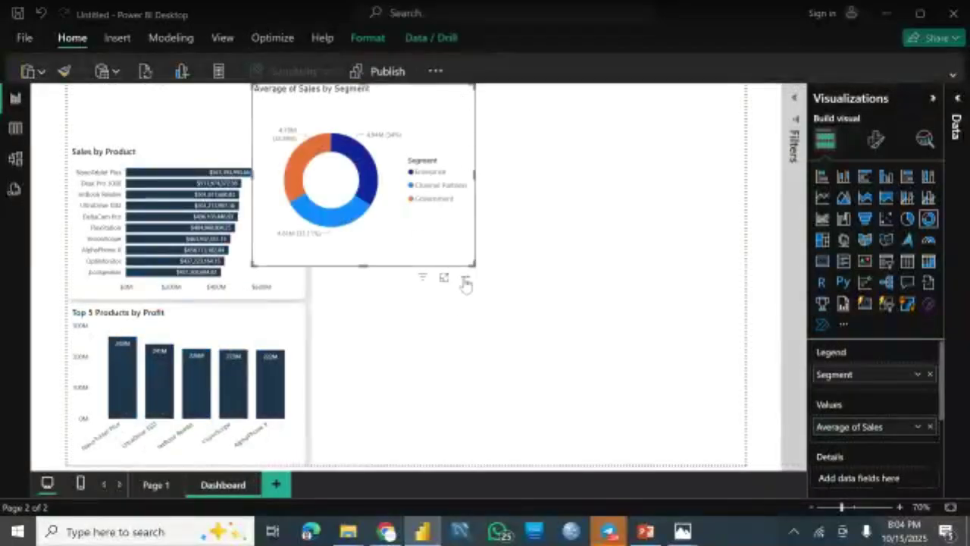
left_click_drag(475, 299, 528, 344)
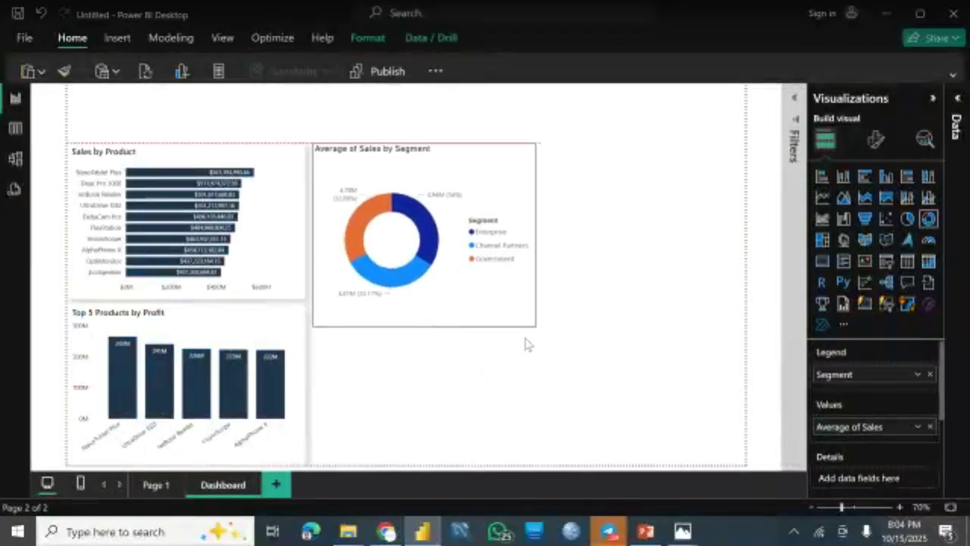
left_click_drag(421, 326, 414, 464)
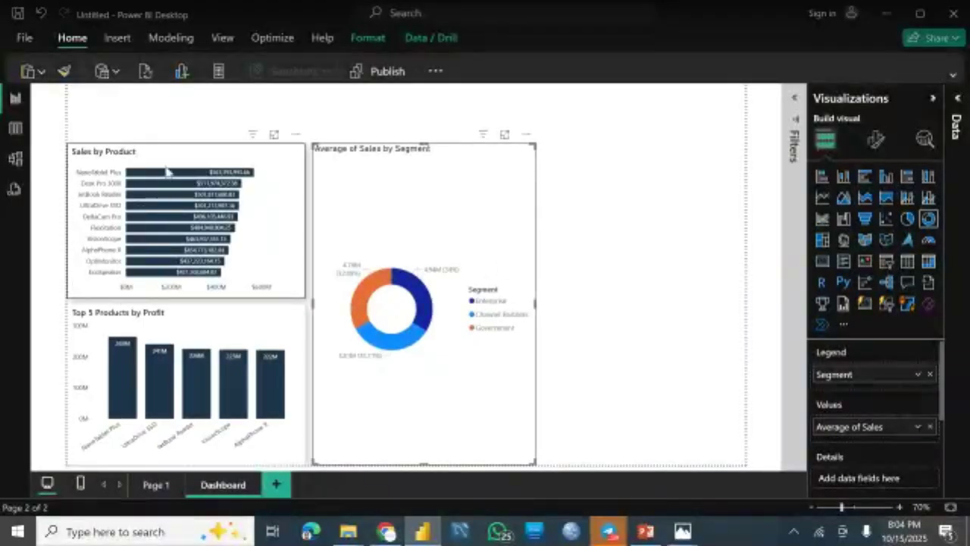
left_click(876, 139)
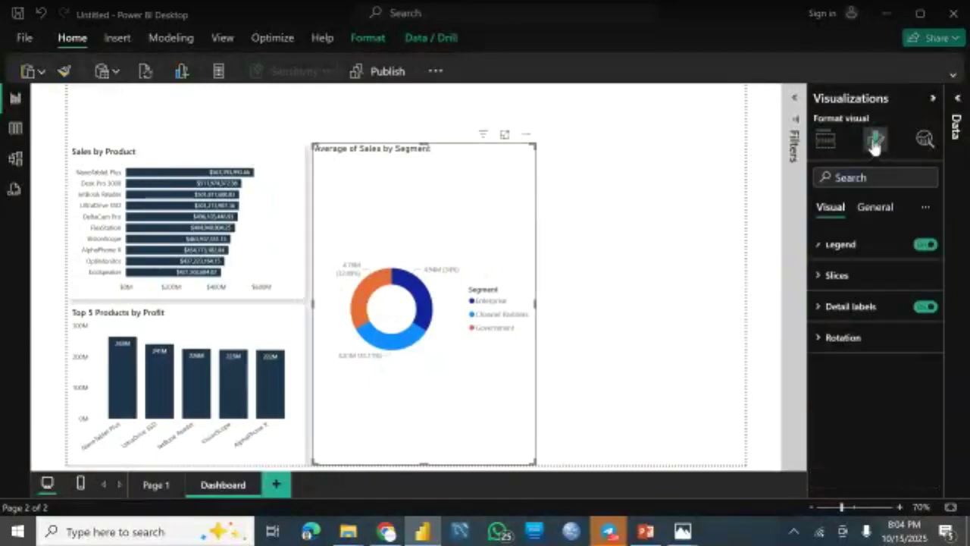
left_click(863, 214)
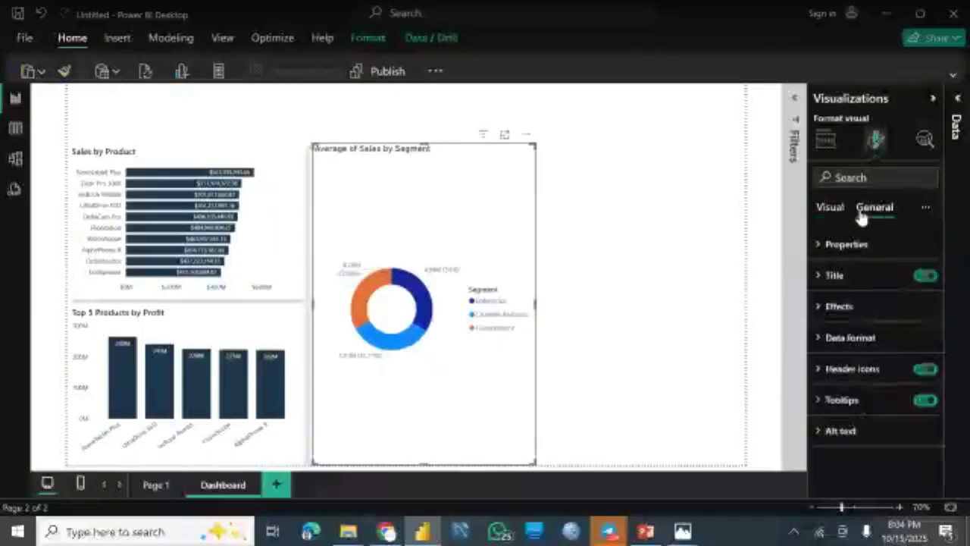
left_click(856, 274)
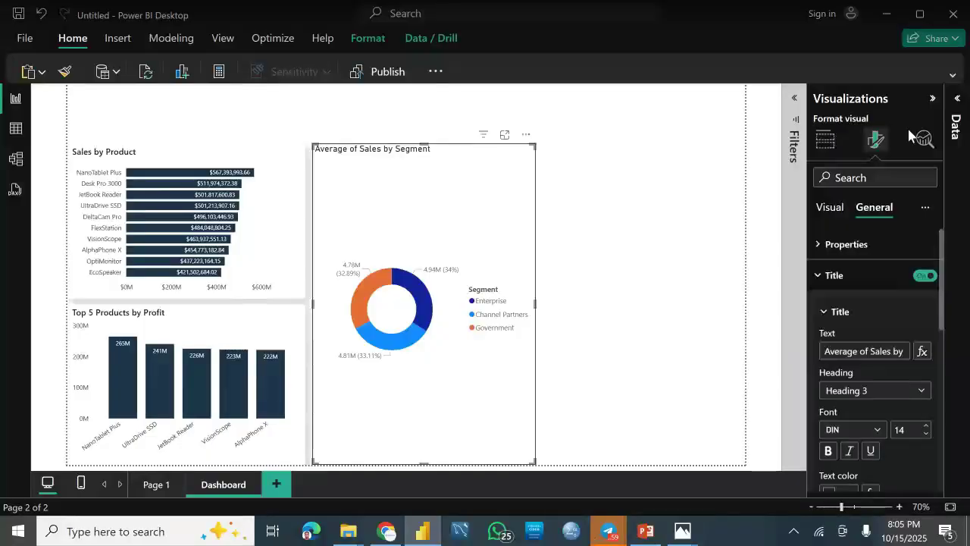
Try to copy the Sales by Product chart's formatting onto the Average of Sales by Segment donut chart with the Format painter
left_click(578, 166)
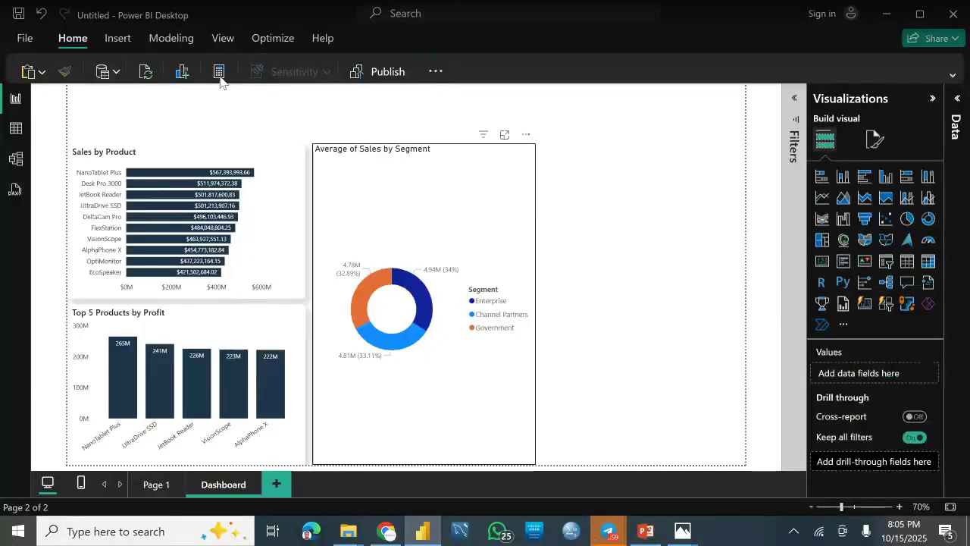
left_click(190, 151)
left_click(64, 71)
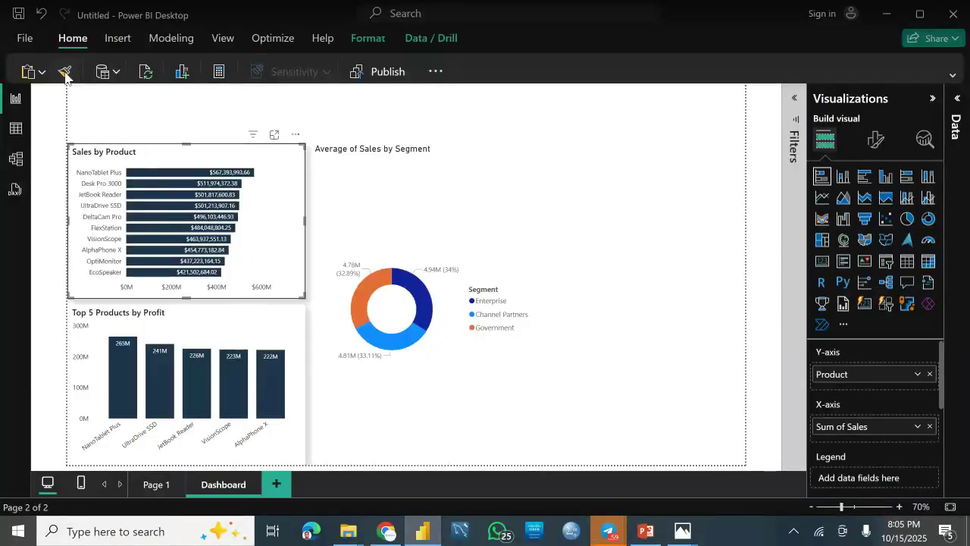
left_click(431, 177)
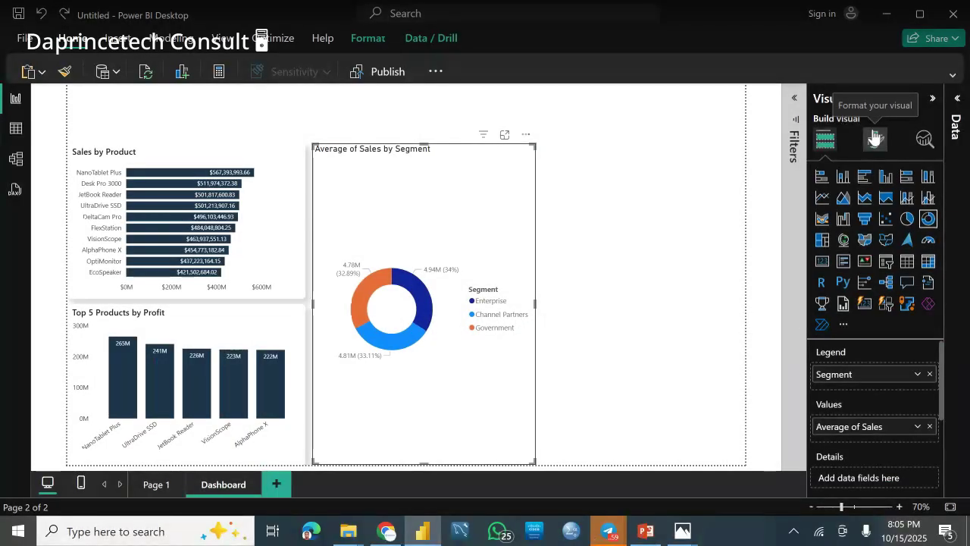
Change the title of the donut chart to "Average sales by Segment"
left_click(878, 142)
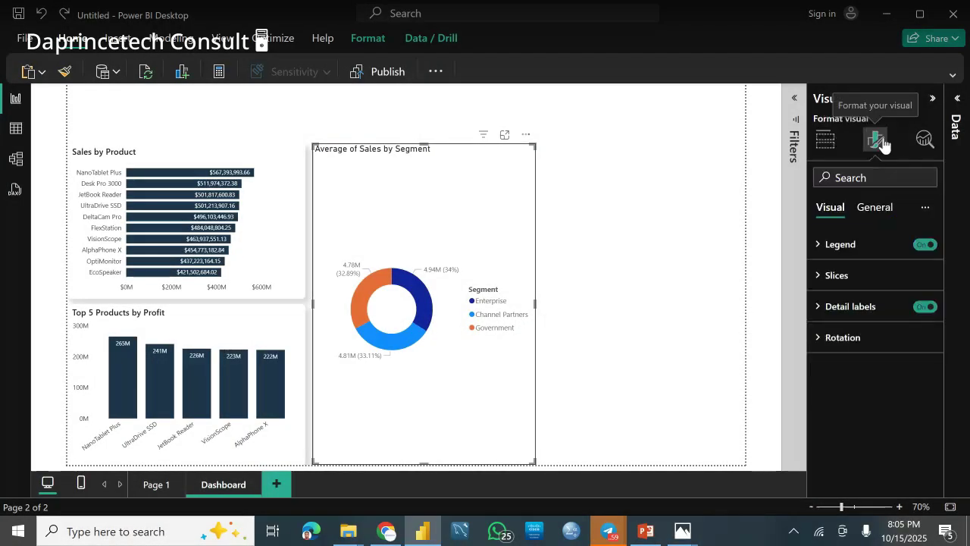
left_click(887, 209)
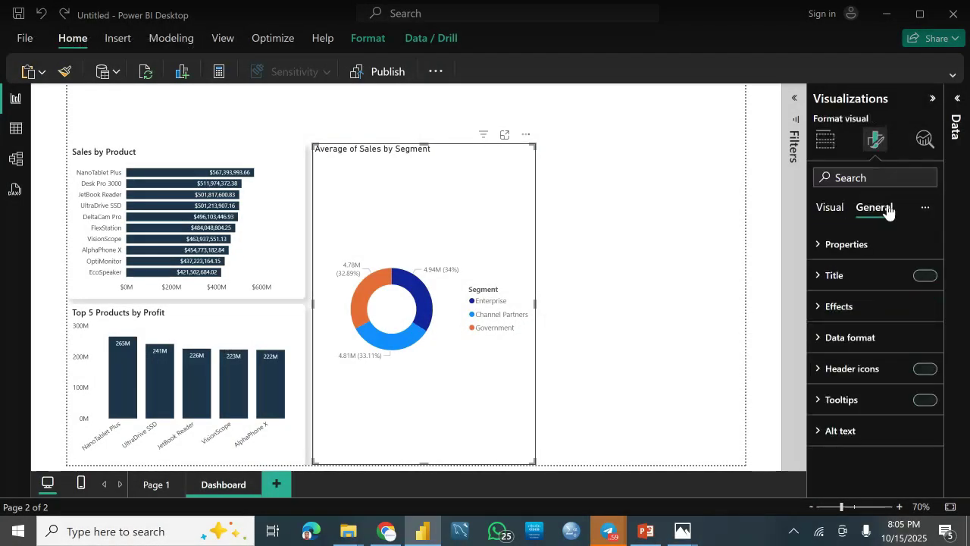
left_click(839, 279)
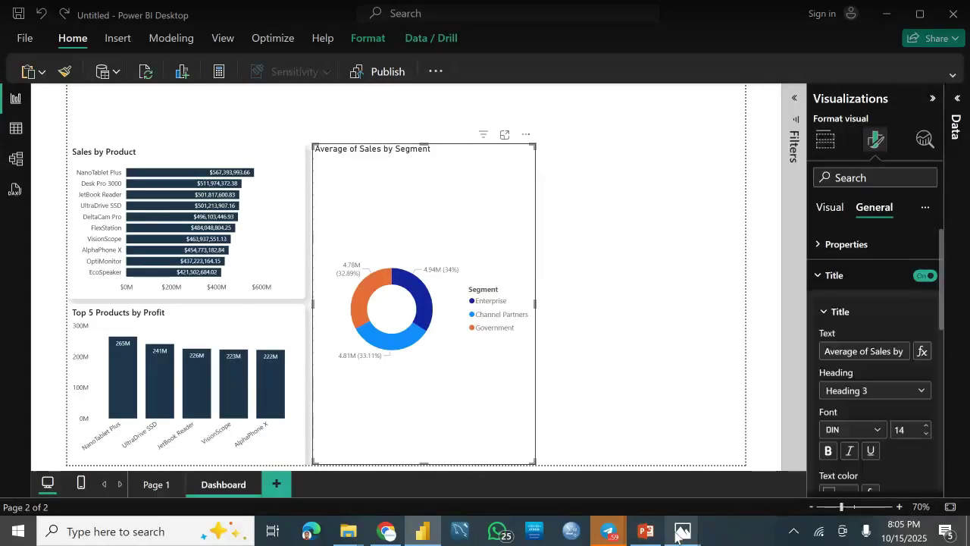
mouse_move(679, 535)
mouse_move(631, 465)
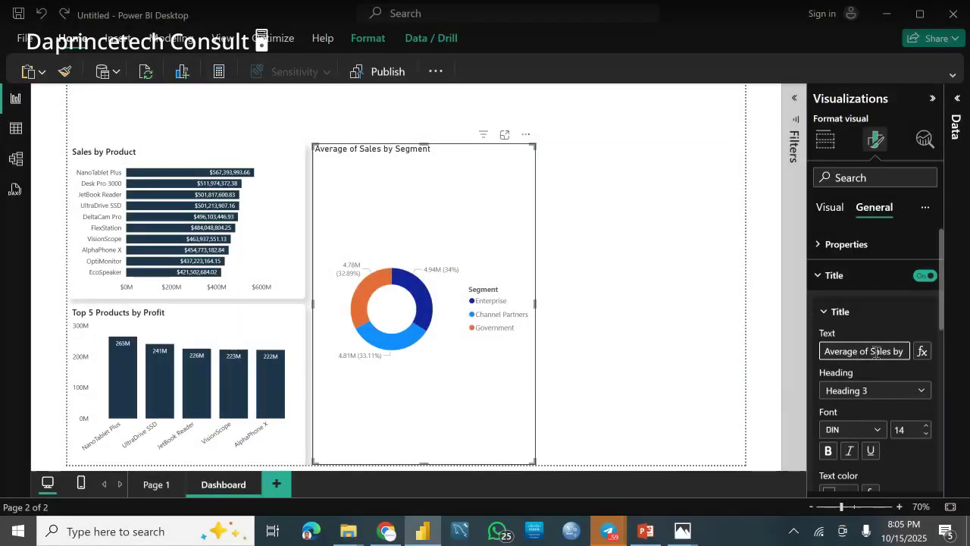
double_click(861, 352)
key("BackSpace")
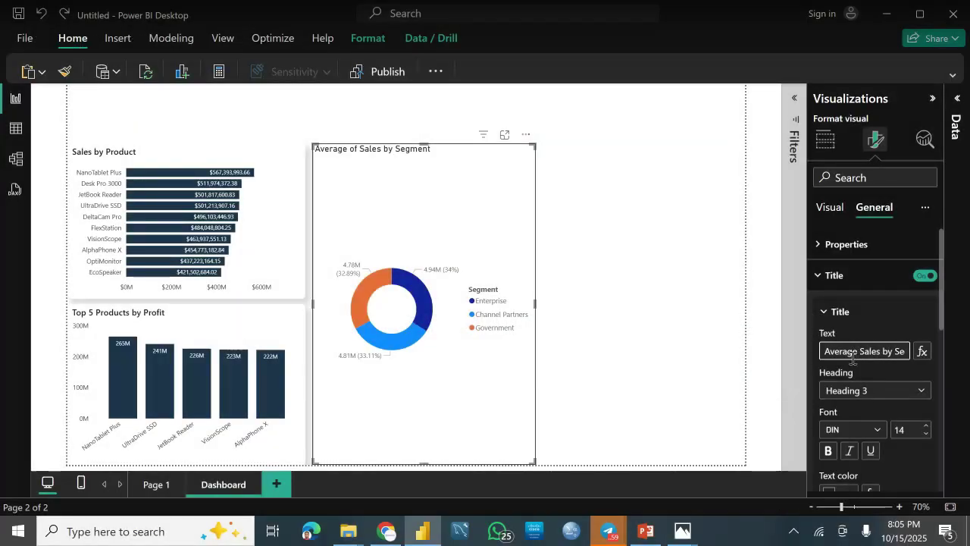
key("ctrl+a")
key("BackSpace")
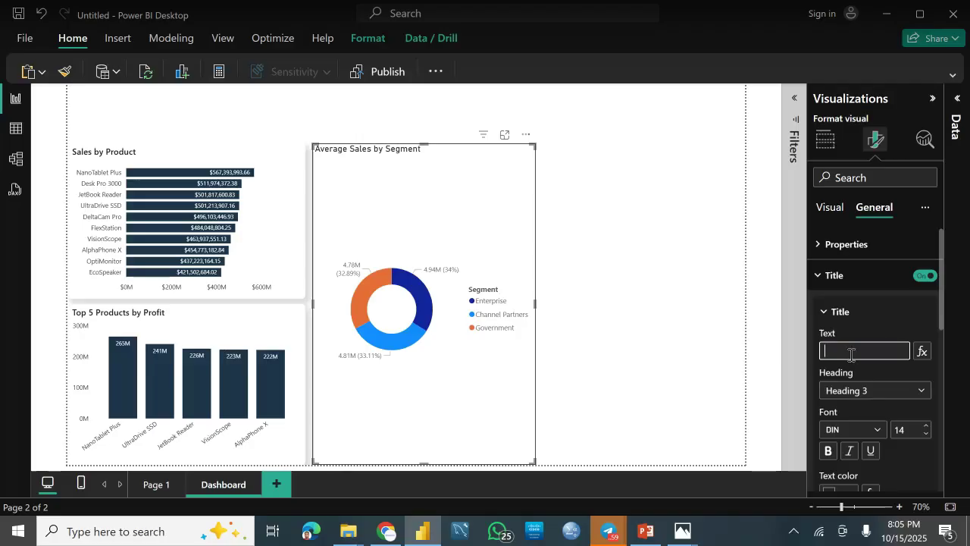
type("Average sales by Seg")
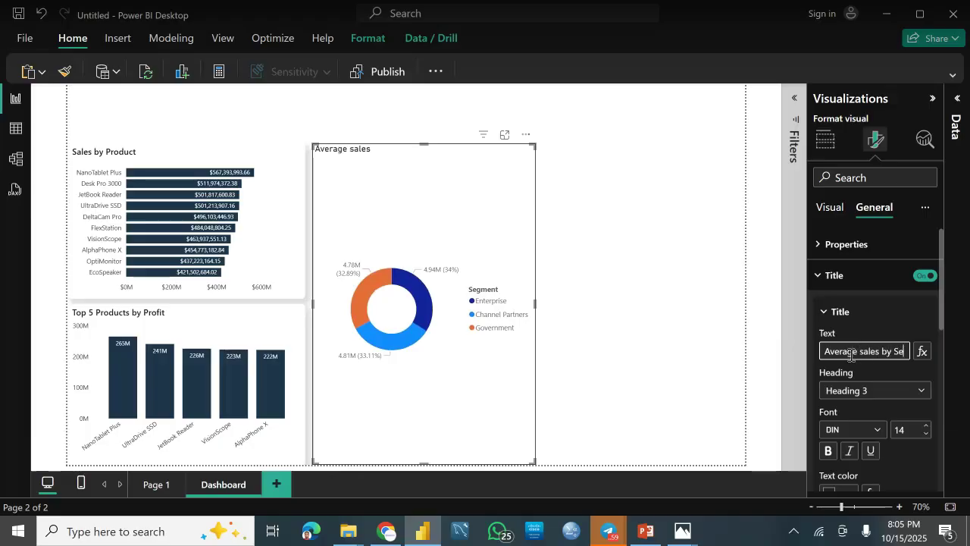
type("ment")
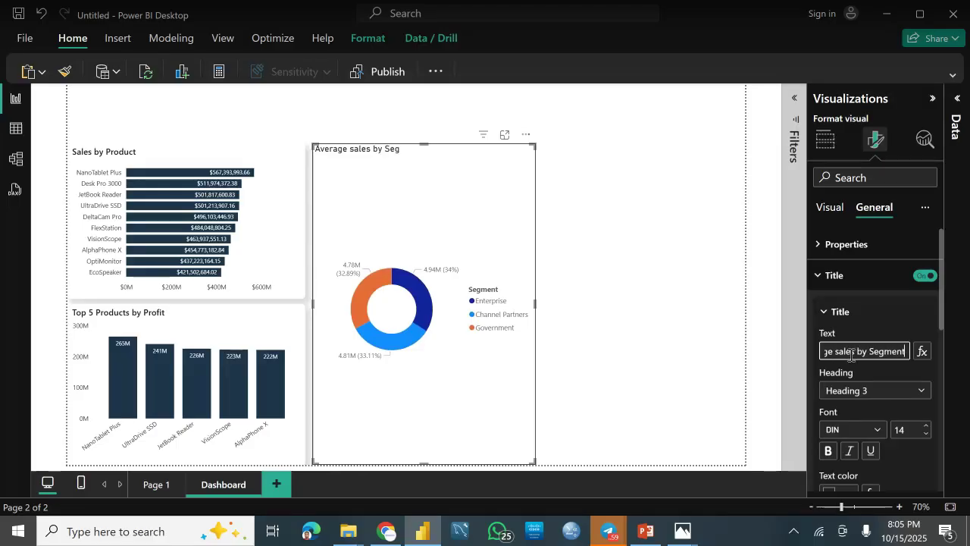
Format the donut chart's title as Segoe UI Semibold, size 12, bold, with the recently used dark gray text color
left_click(878, 431)
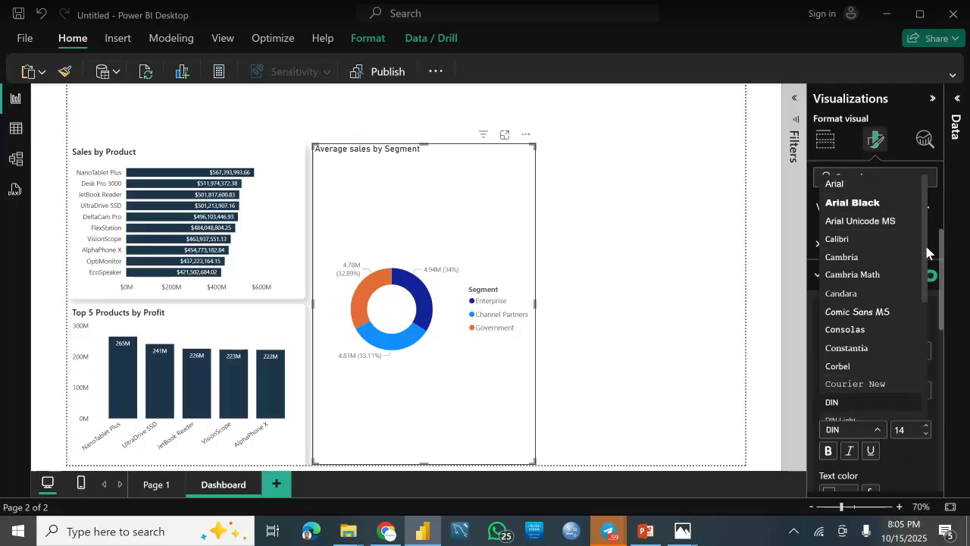
scroll(924, 242, "down", 2)
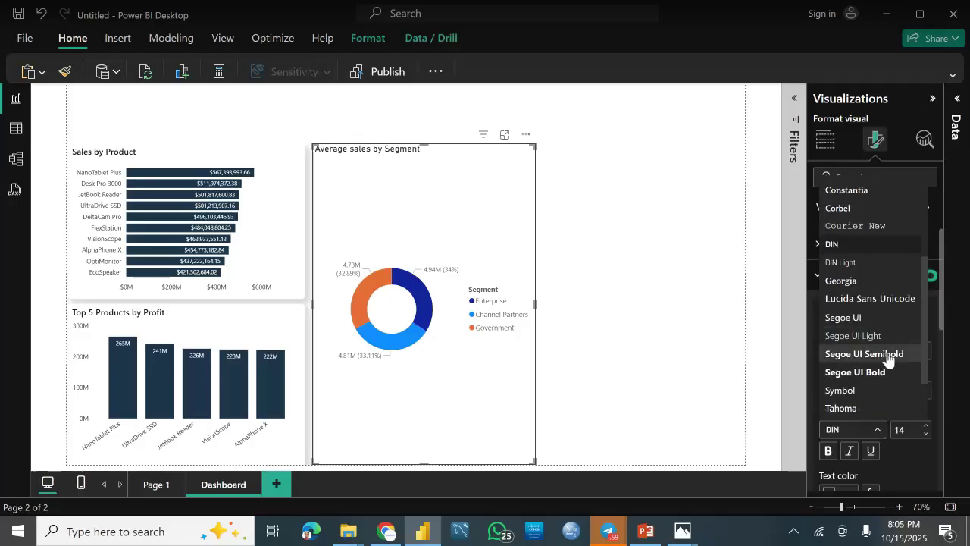
left_click(883, 354)
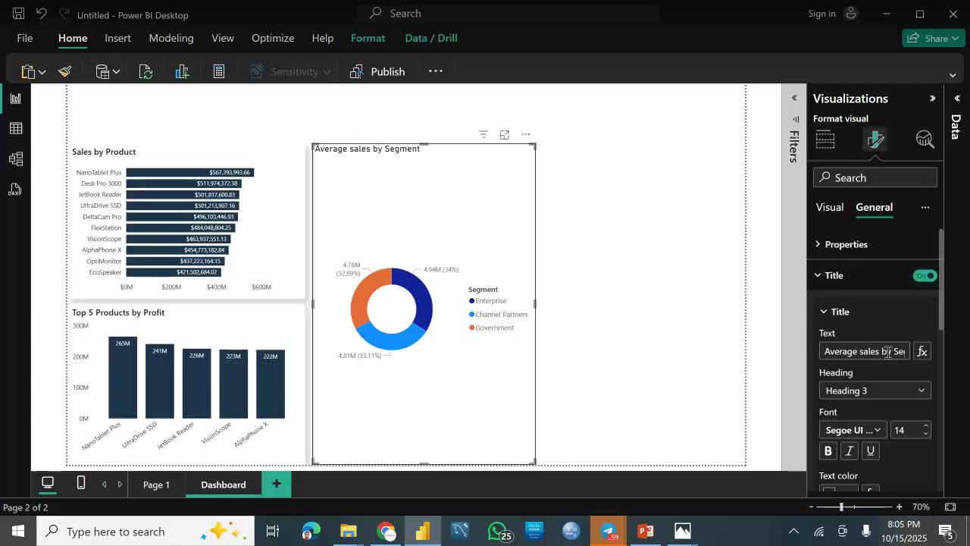
left_click(926, 432)
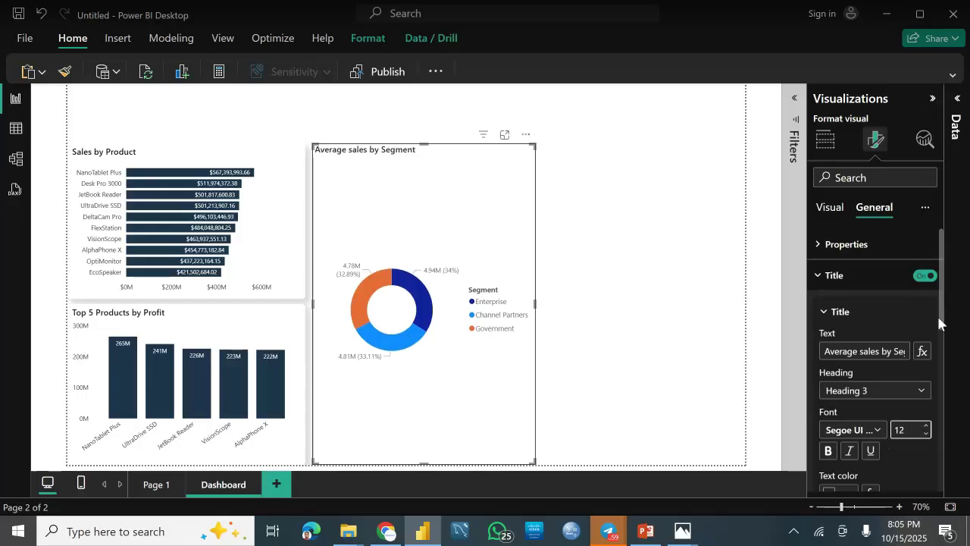
left_click_drag(944, 320, 943, 353)
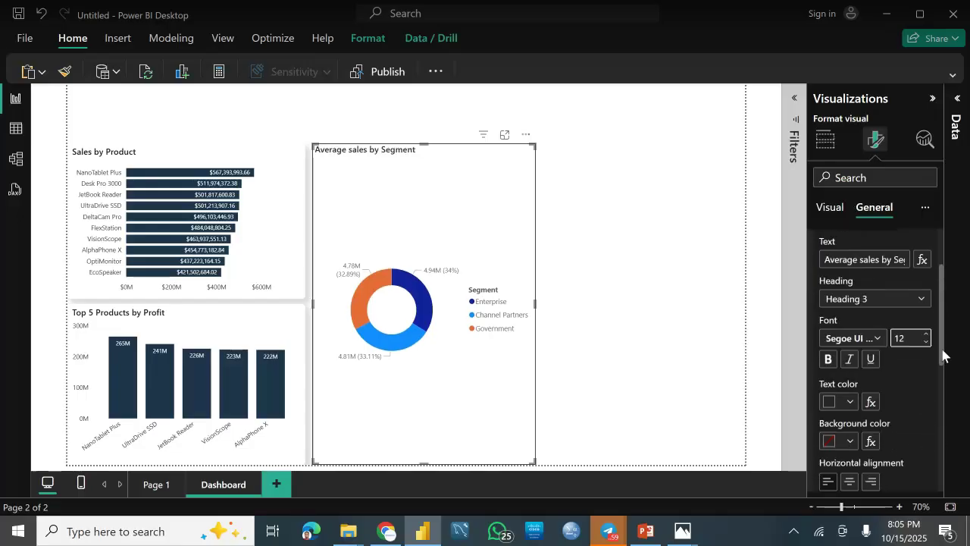
left_click(828, 360)
left_click(851, 402)
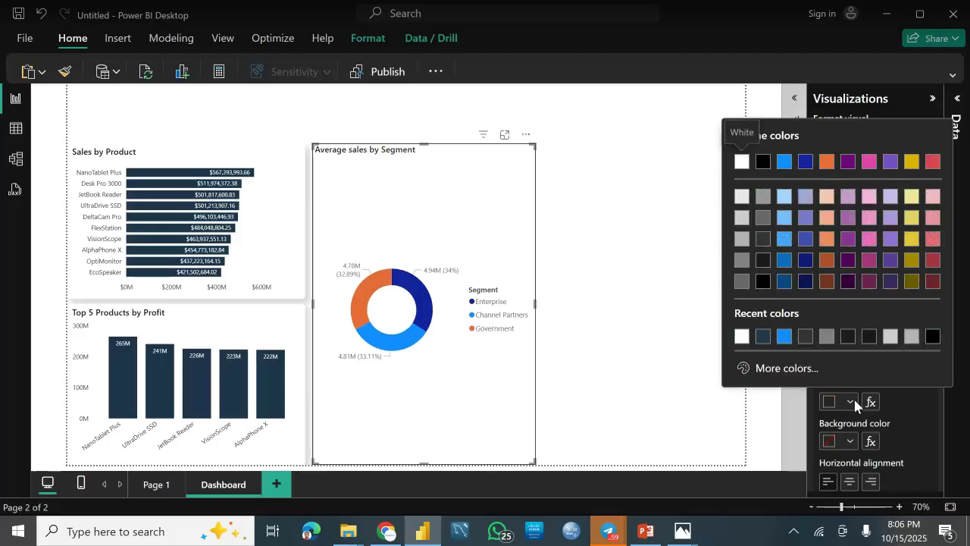
left_click(805, 338)
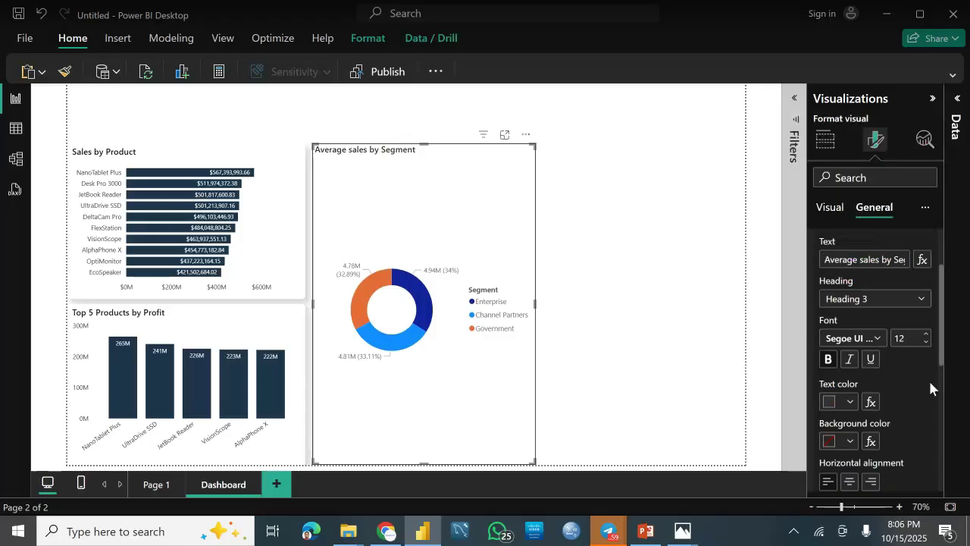
Turn on the visual border of the Average sales by Segment donut chart and show its border settings
left_click_drag(942, 366, 944, 430)
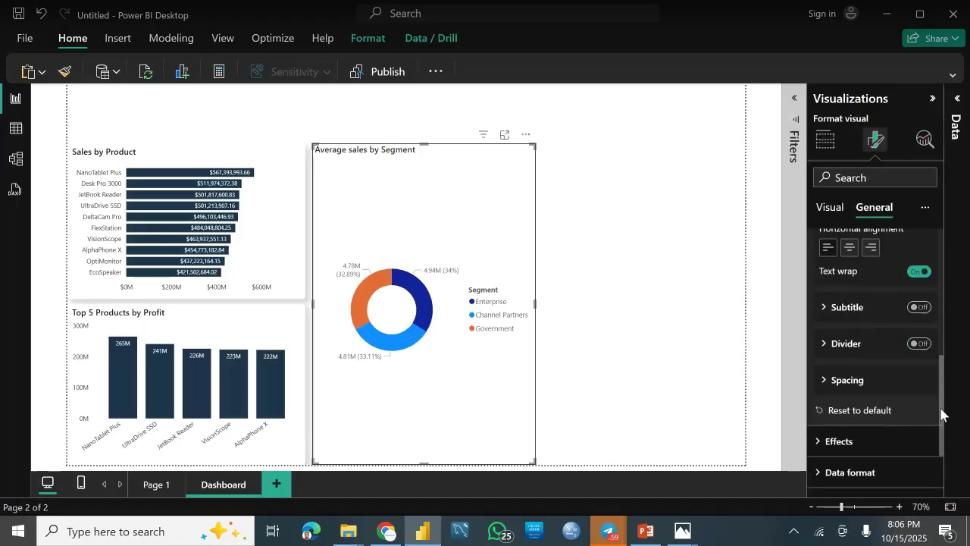
left_click_drag(940, 412, 942, 435)
left_click(862, 388)
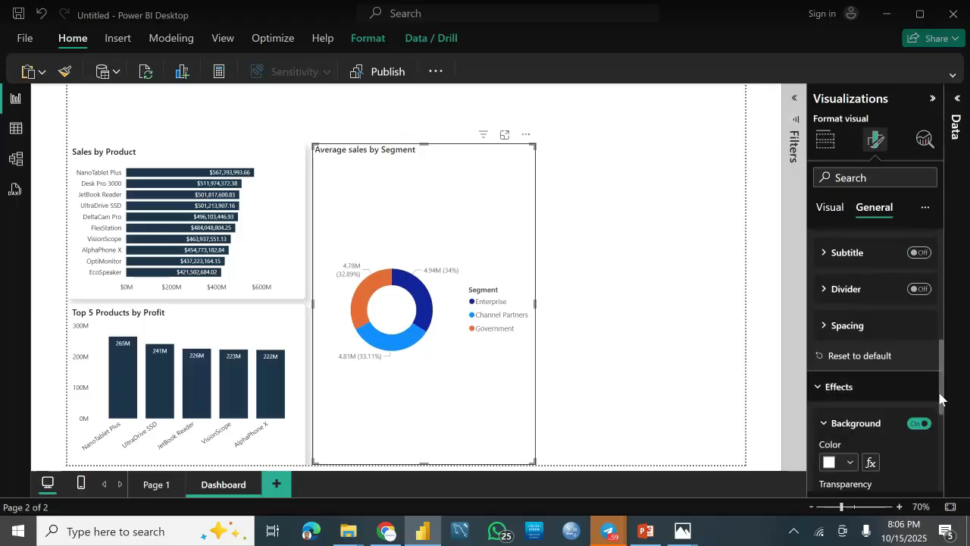
left_click_drag(945, 392, 944, 443)
left_click(918, 426)
left_click(854, 350)
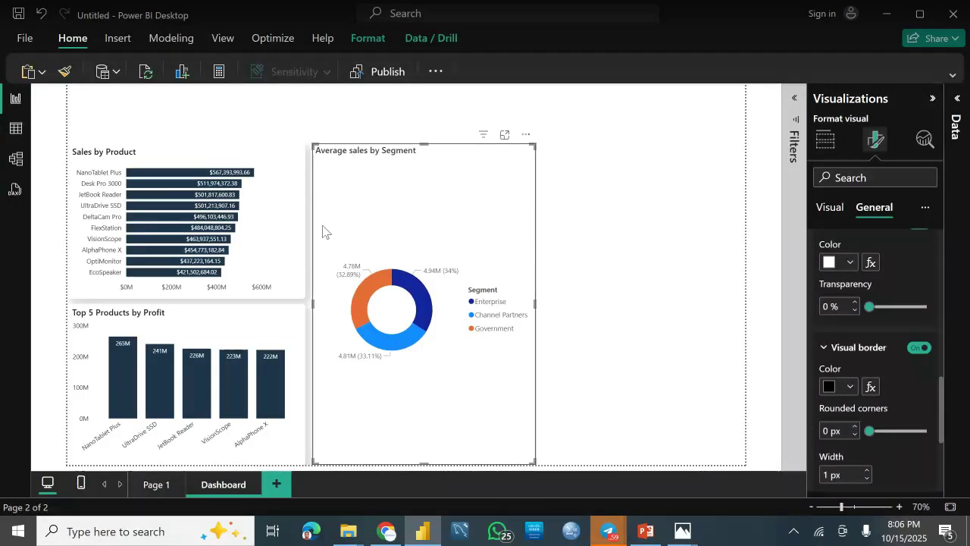
Check the Sales by Product chart's border settings and give the donut chart a white border with 8 px rounded corners
left_click(261, 253)
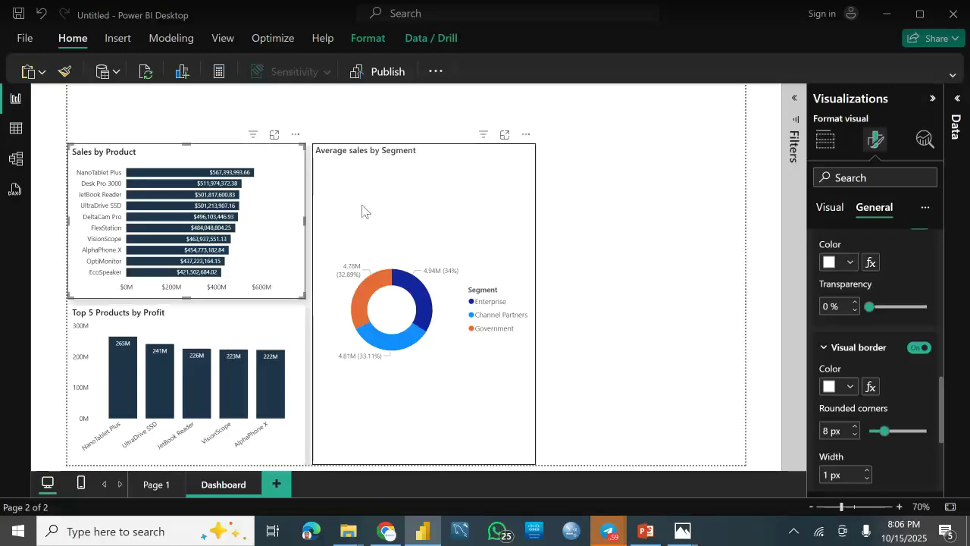
left_click(407, 226)
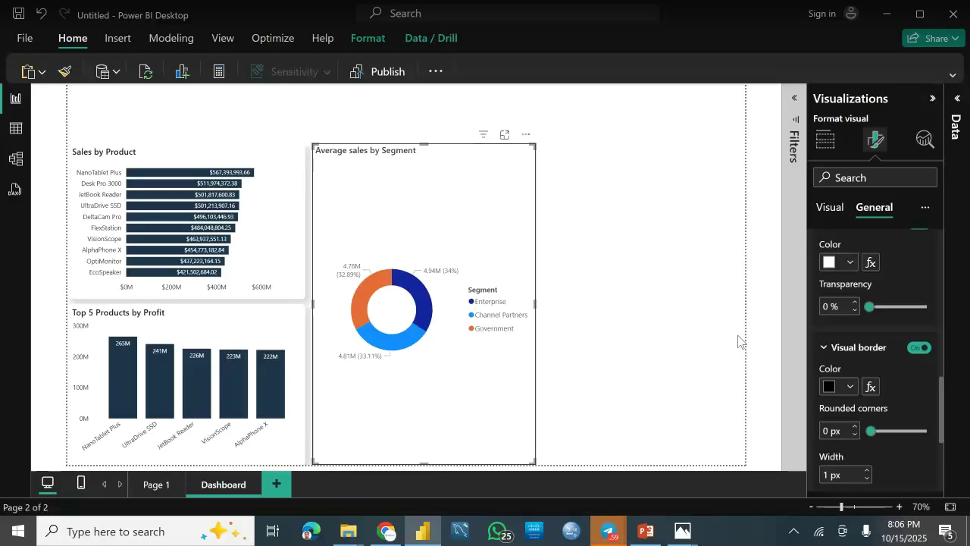
left_click(851, 385)
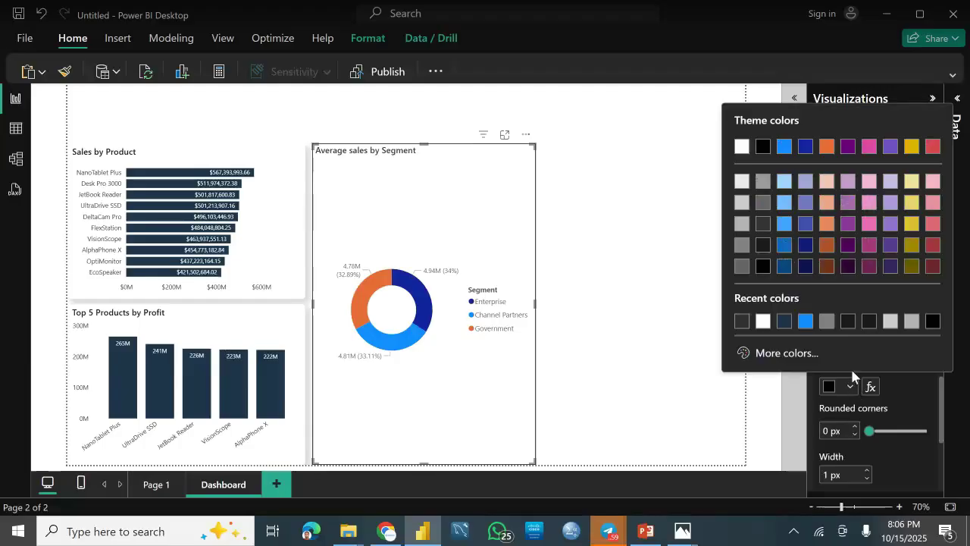
left_click(762, 321)
left_click(834, 431)
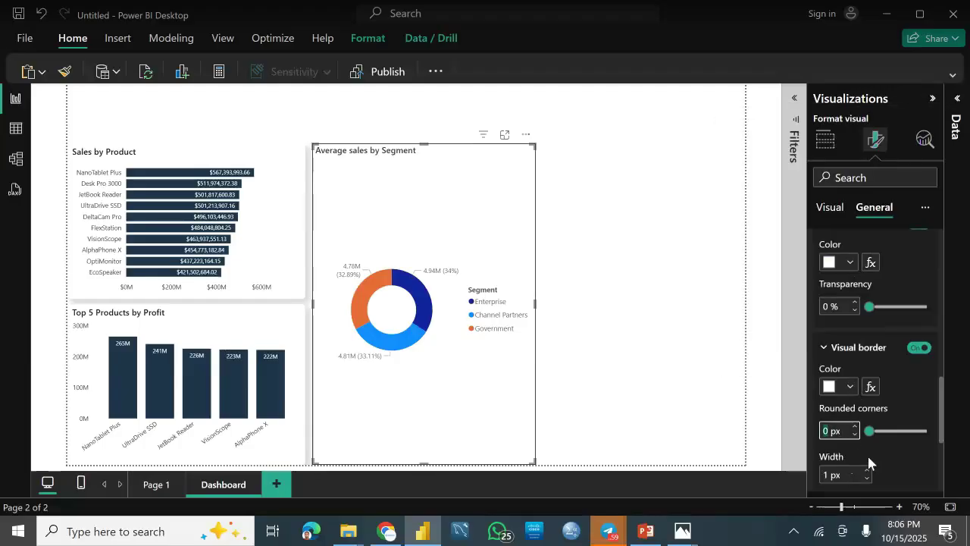
type("8")
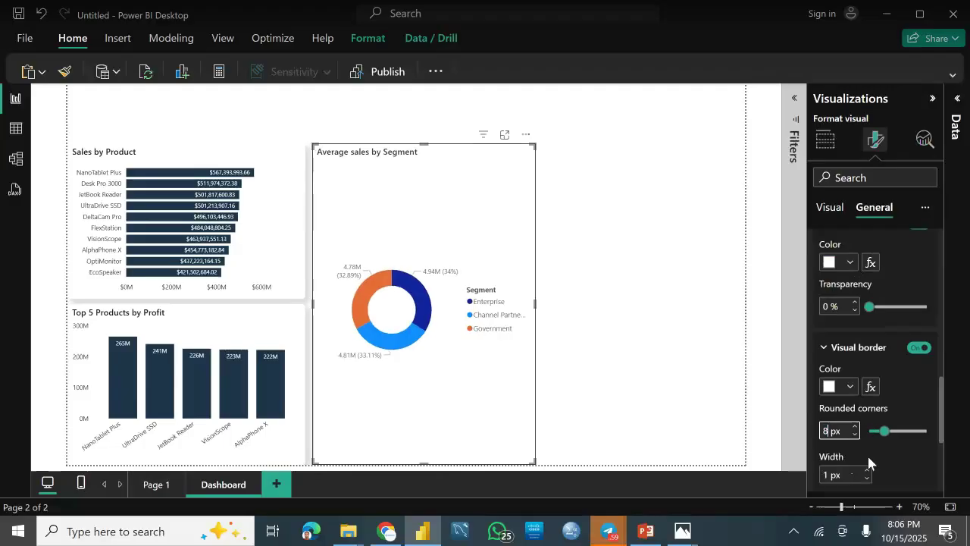
Turn on the shadow of the Average sales by Segment donut chart
left_click(885, 455)
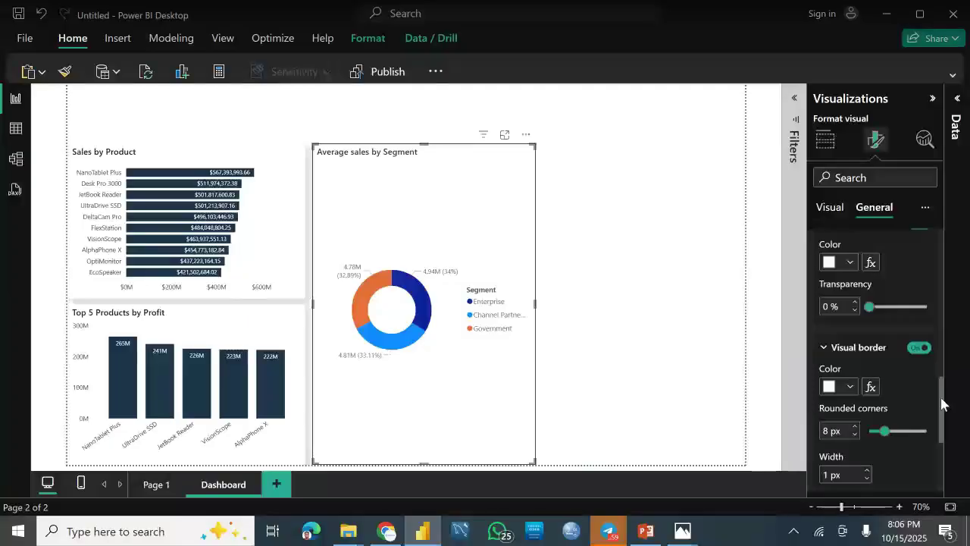
scroll(943, 404, "down", 3)
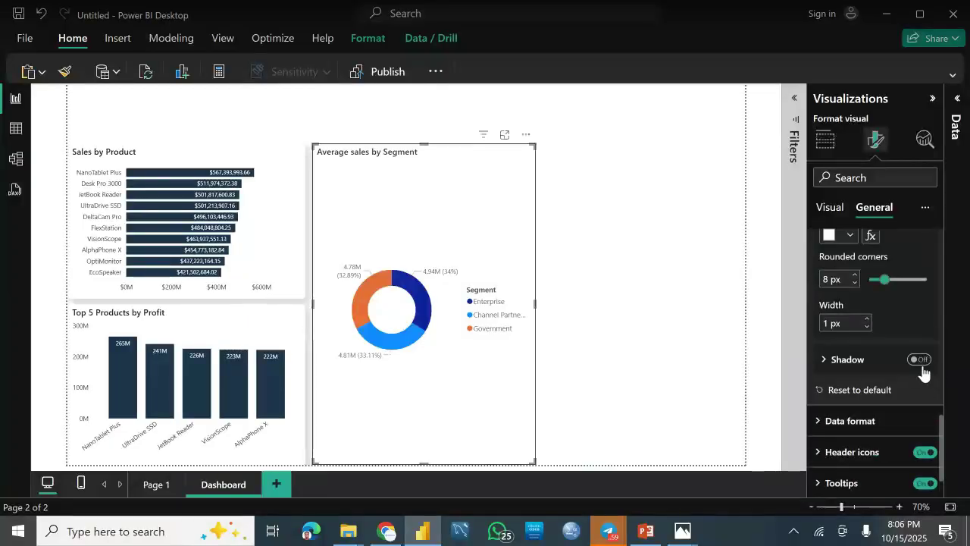
left_click(922, 363)
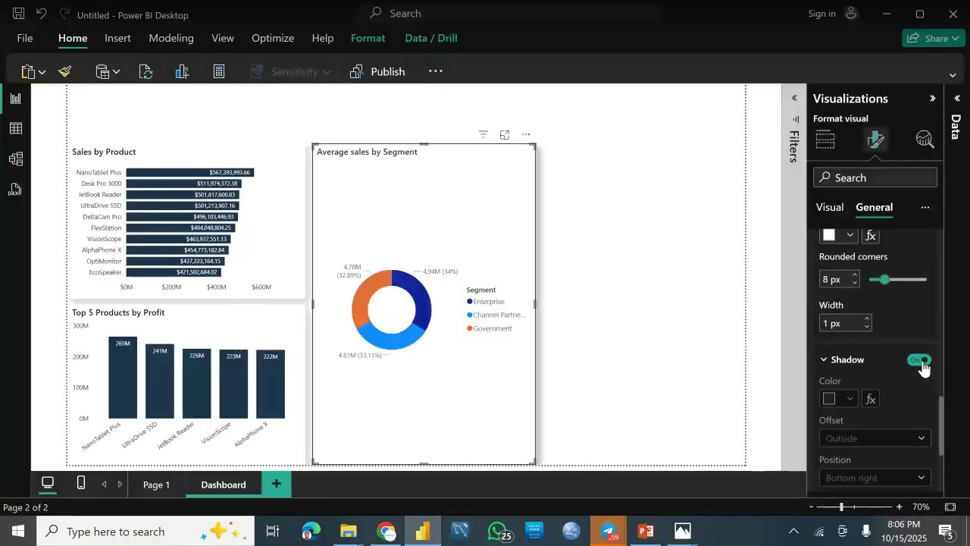
left_click(842, 359)
Try formatting the donut chart's Average of Sales values as Currency in the data format settings
left_click(870, 418)
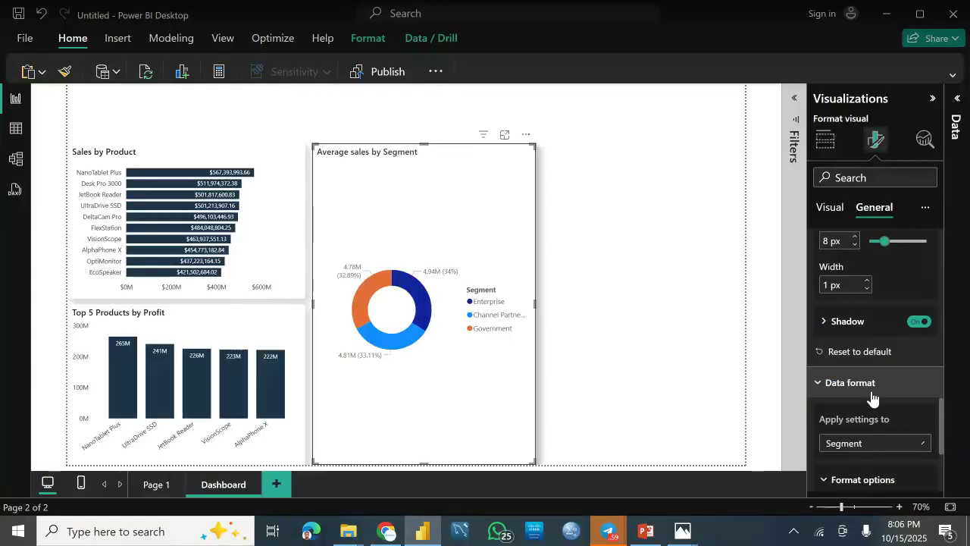
left_click_drag(940, 435, 946, 464)
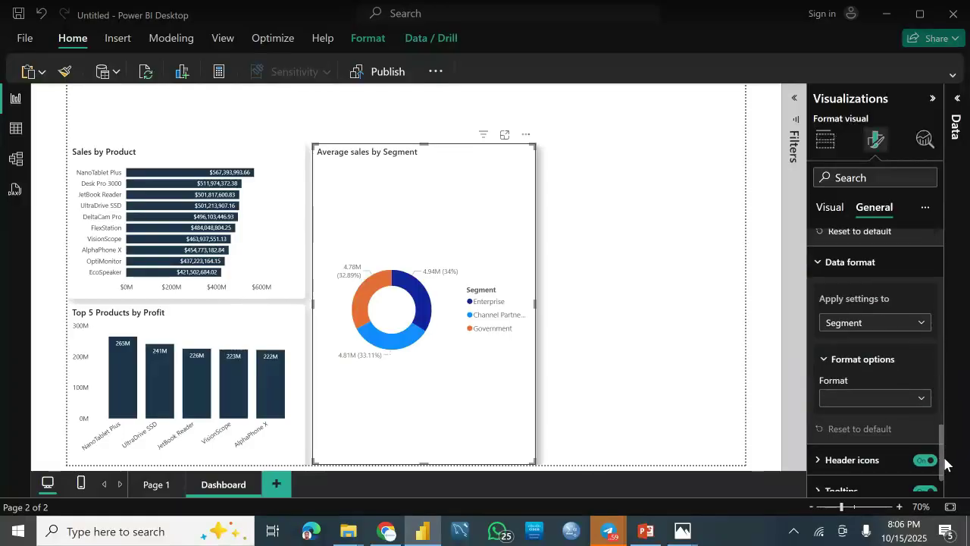
left_click(870, 324)
left_click(846, 361)
left_click(876, 400)
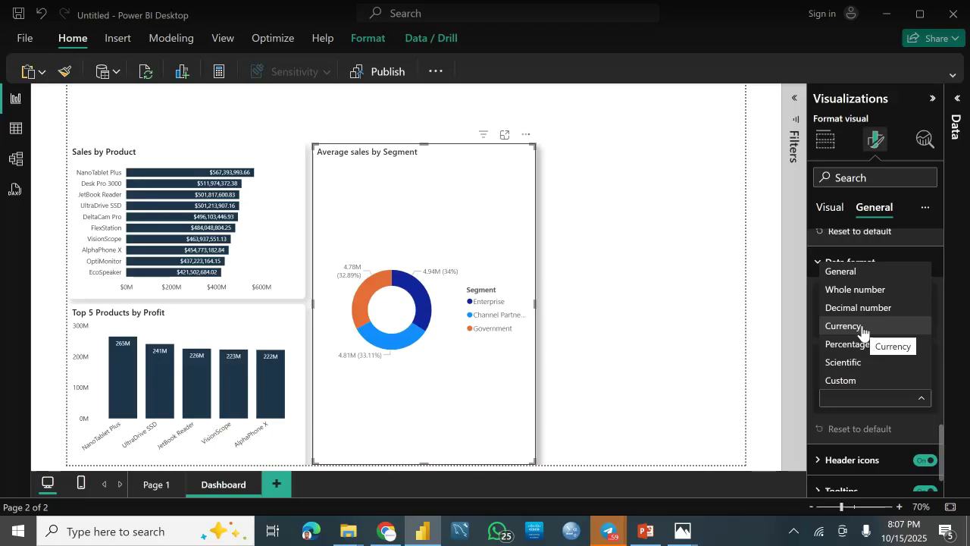
left_click(809, 357)
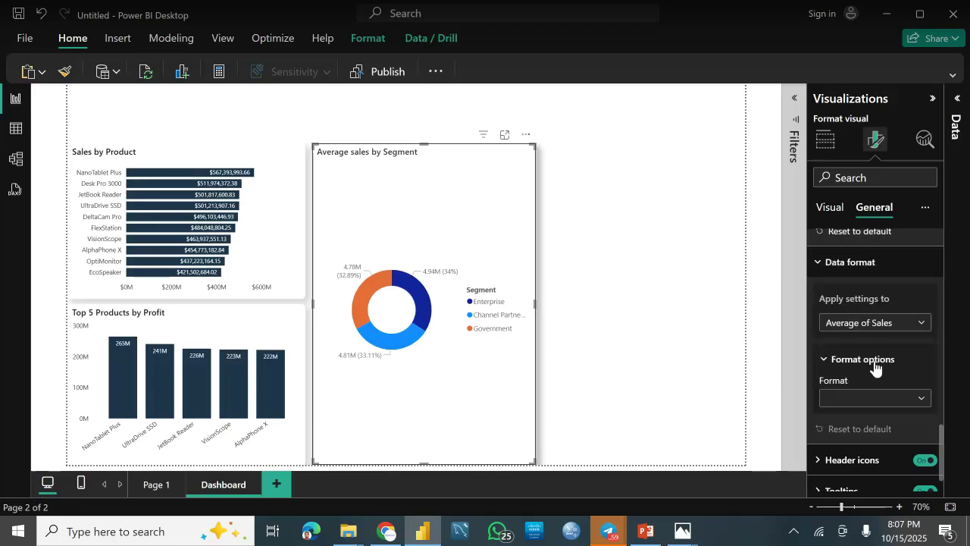
left_click(887, 323)
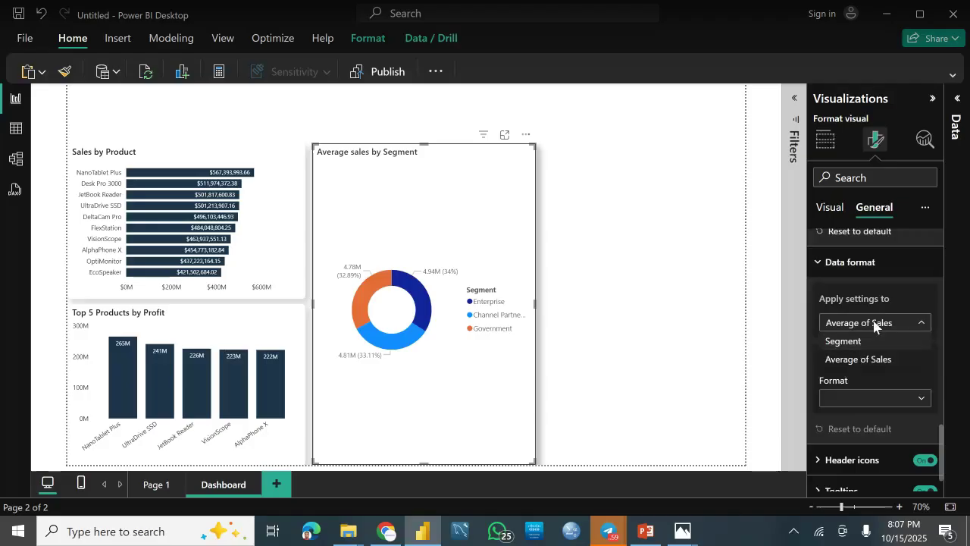
left_click(876, 356)
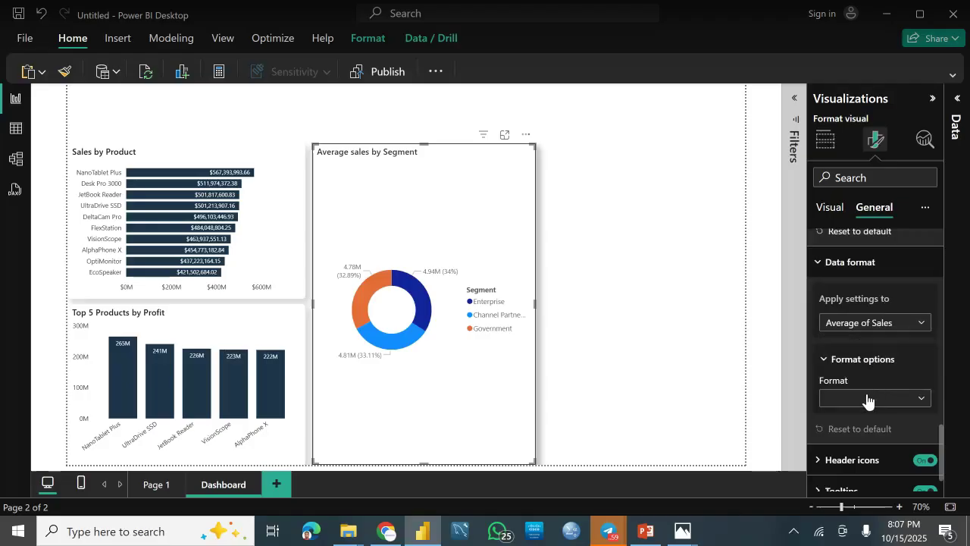
left_click(869, 398)
left_click(843, 326)
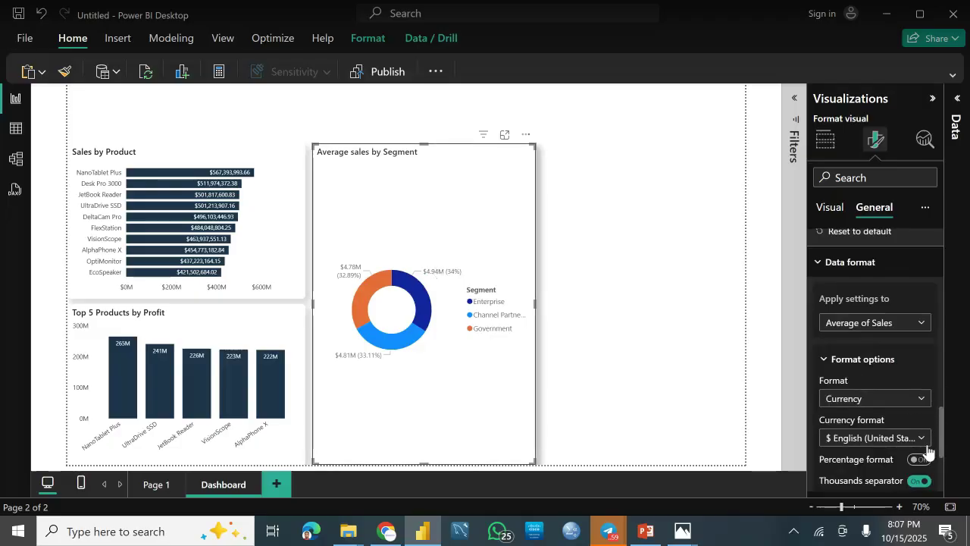
Try the percentage format on the donut chart's Average of Sales values and turn it back off
scroll(938, 450, "down", 2)
left_click(918, 392)
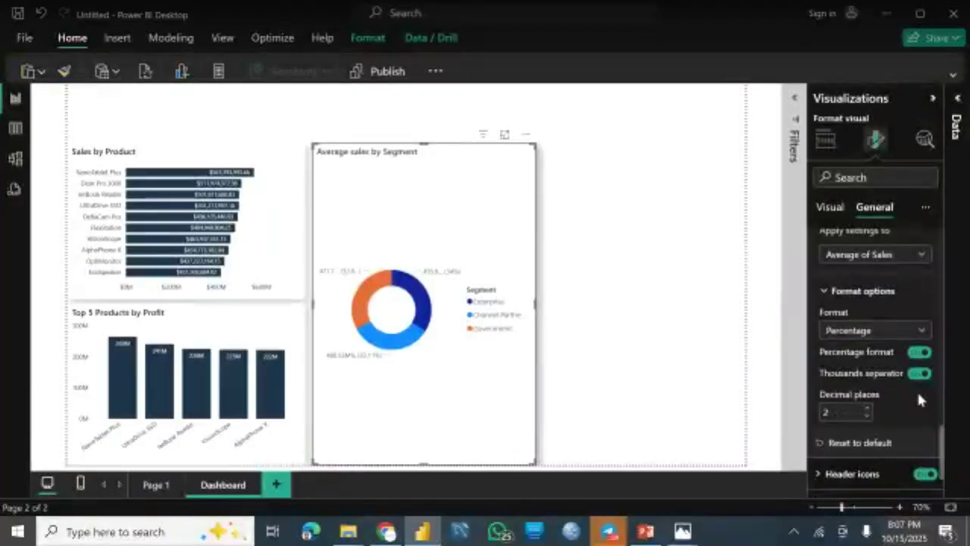
left_click(920, 354)
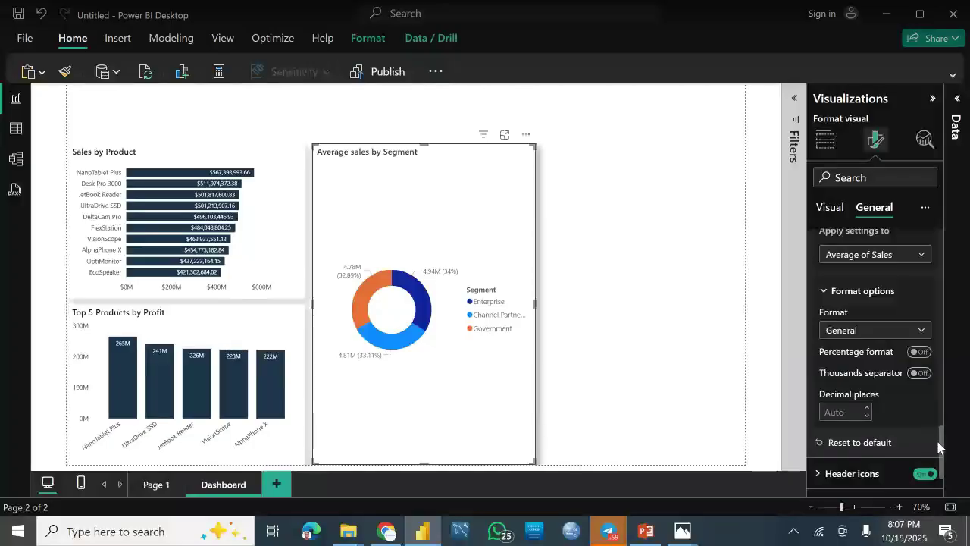
scroll(938, 447, "down", 1)
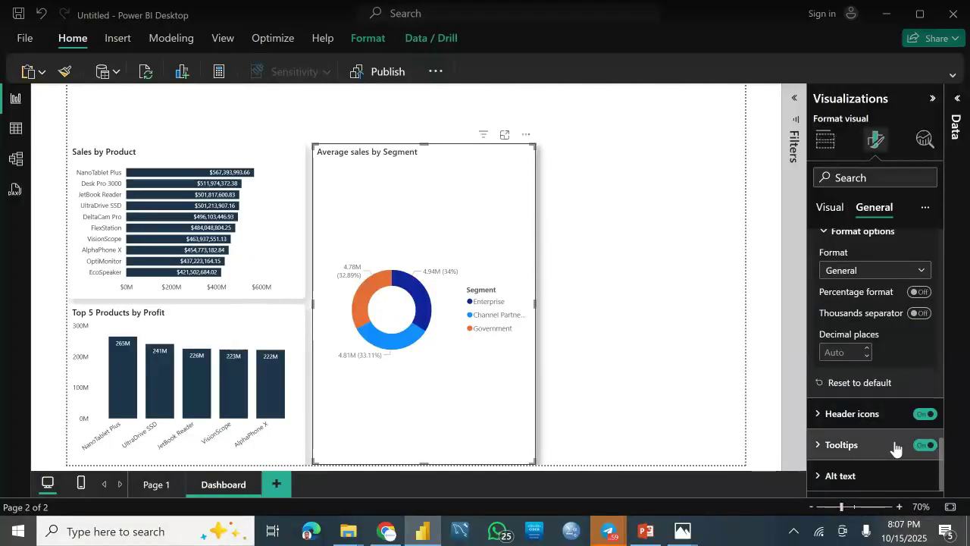
Show the donut chart's legend settings and check the Logistics Dashboard reference image in Photos before returning to Power BI Desktop
left_click(832, 208)
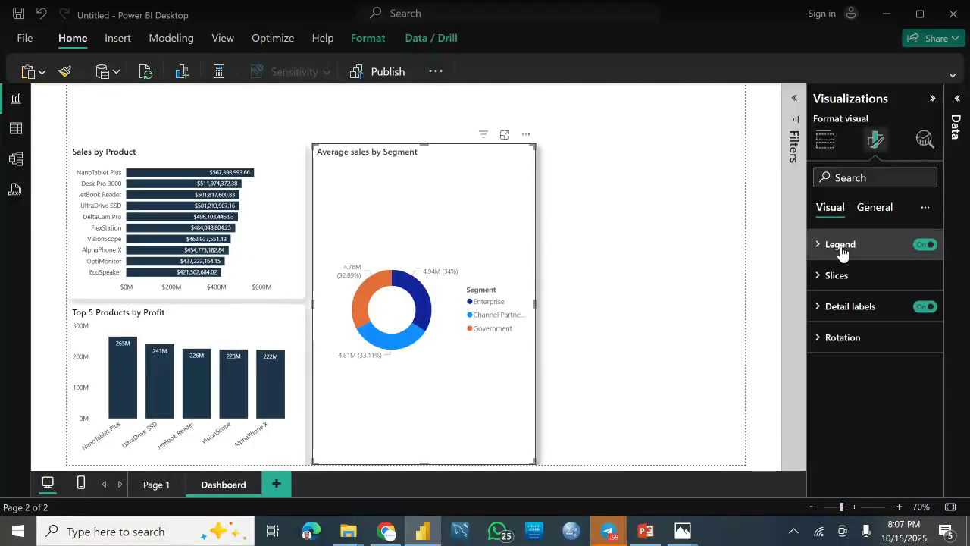
left_click(841, 250)
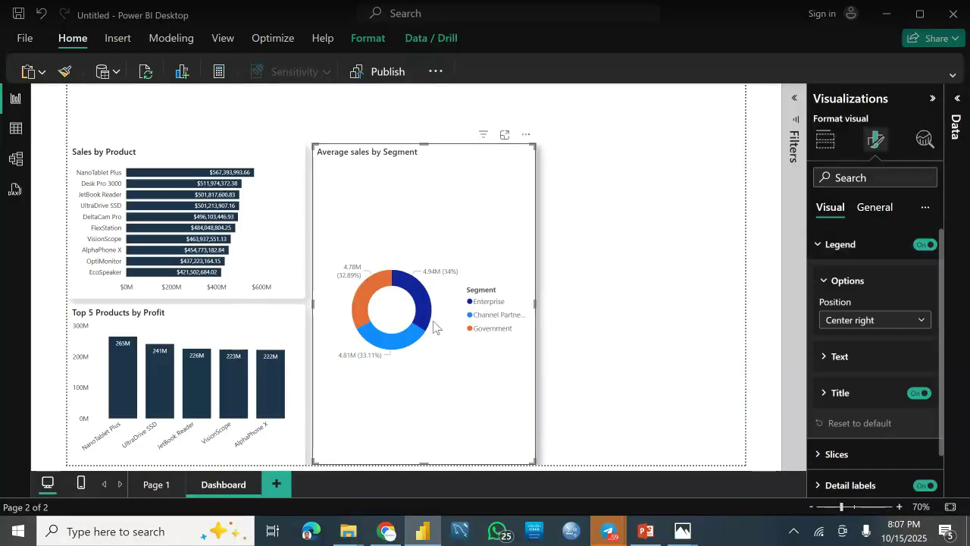
left_click(682, 532)
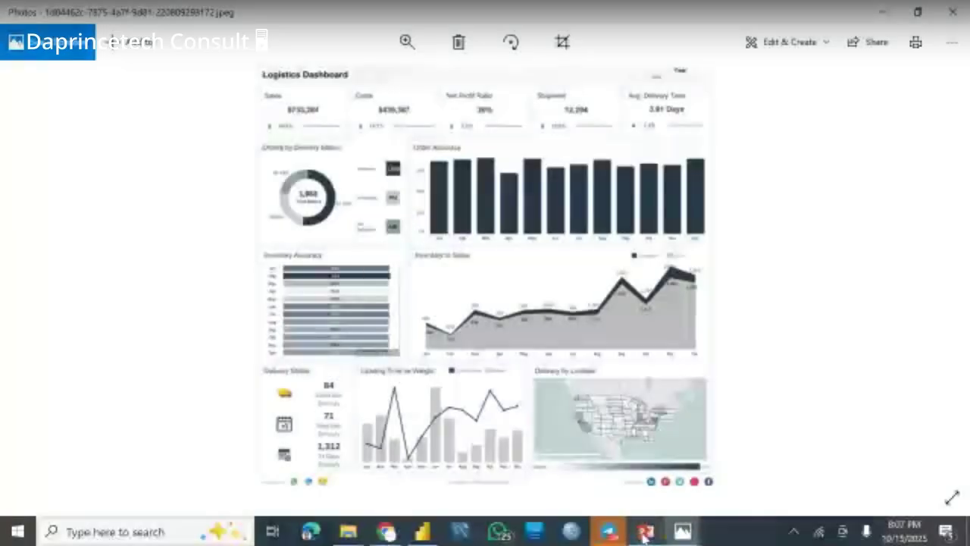
mouse_move(674, 527)
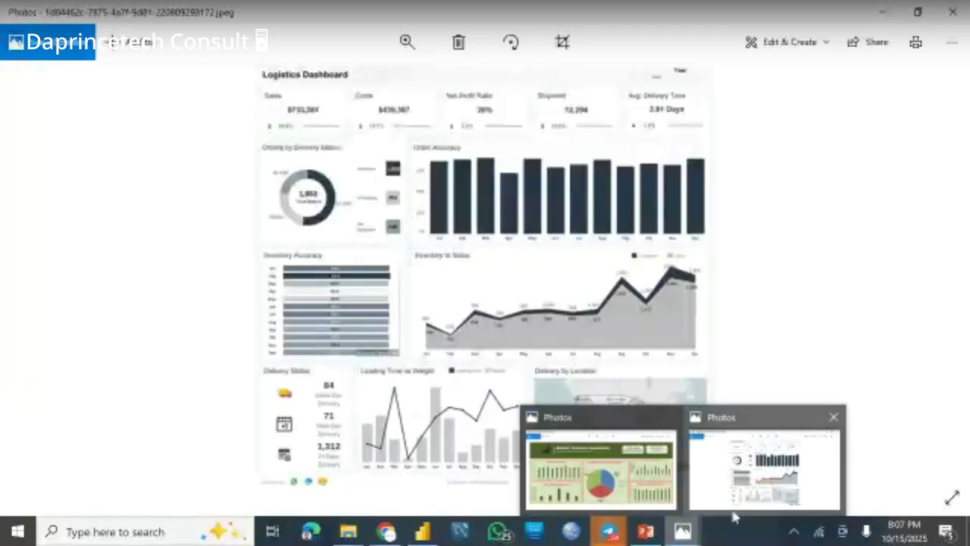
left_click(422, 532)
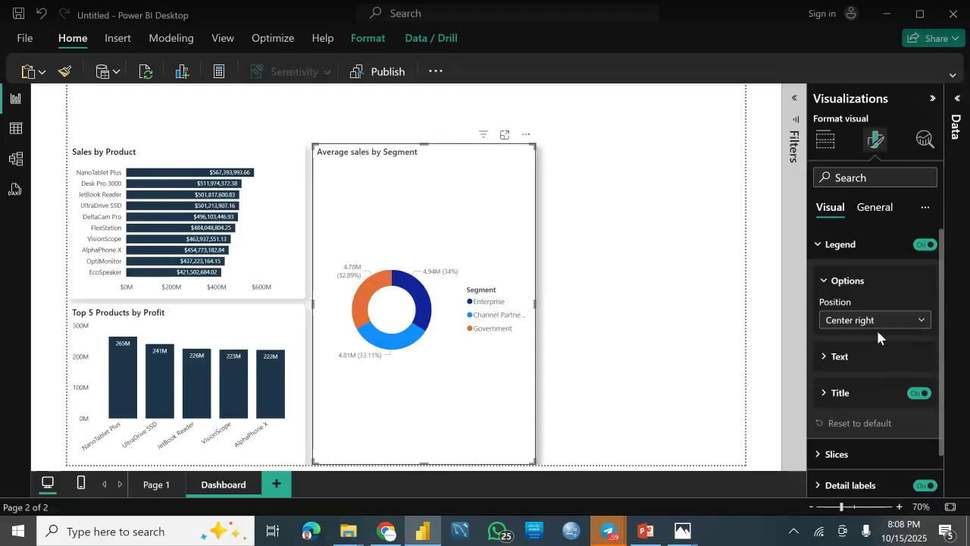
Try the donut chart's legend in the Top left, Top center, Bottom left and Center right positions
left_click(879, 325)
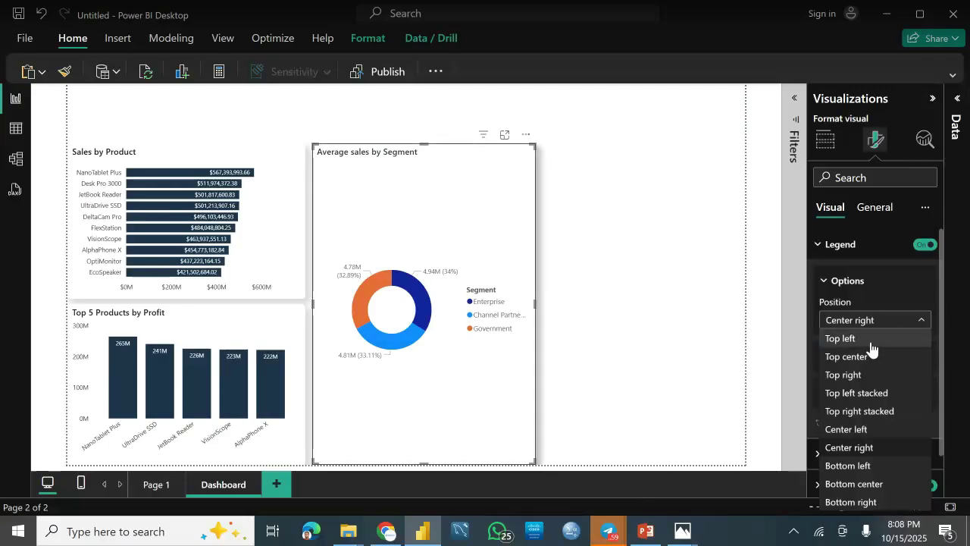
left_click(870, 338)
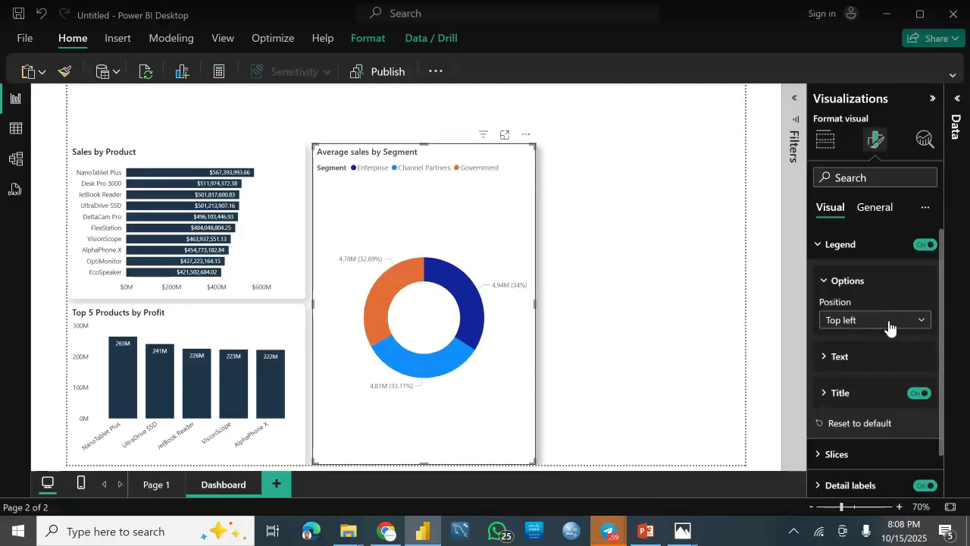
left_click(889, 327)
left_click(876, 355)
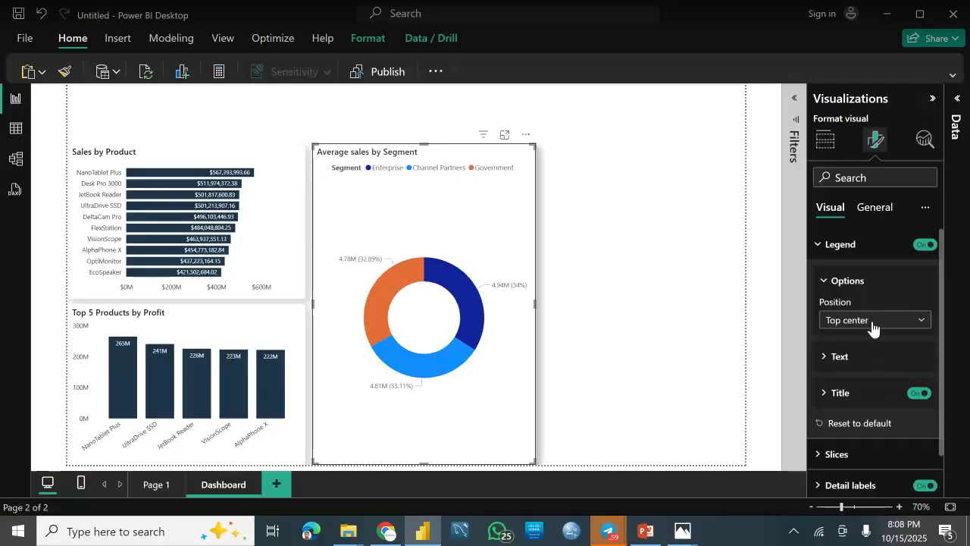
left_click(874, 324)
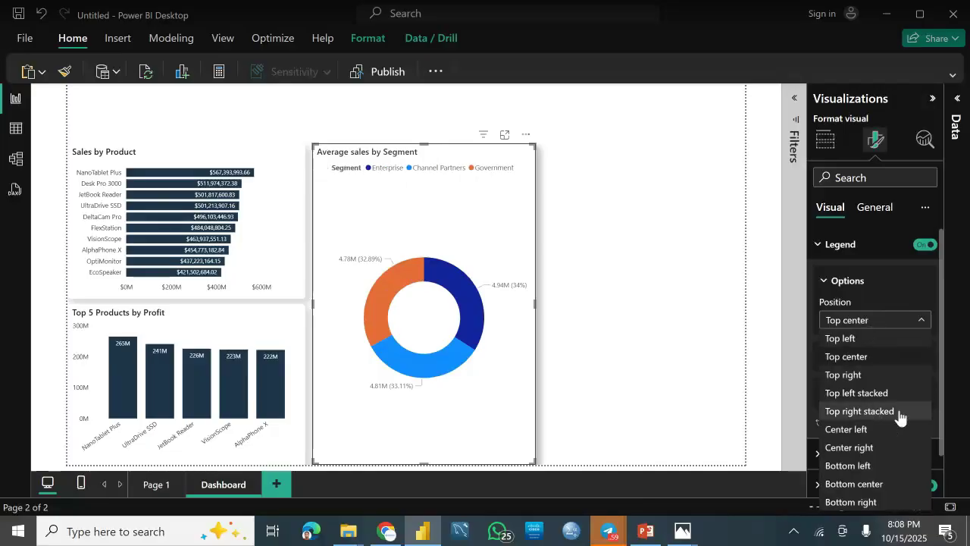
left_click(896, 467)
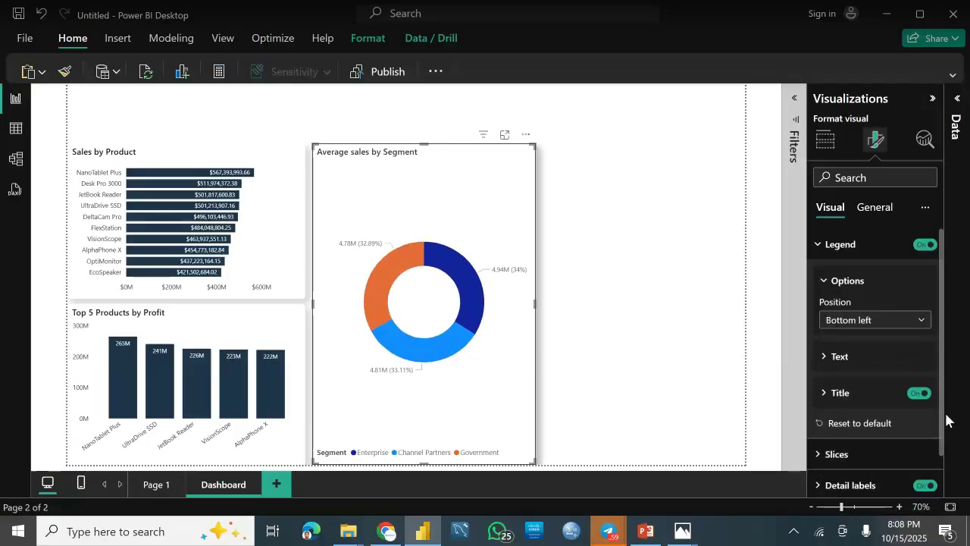
scroll(947, 428, "down", 1)
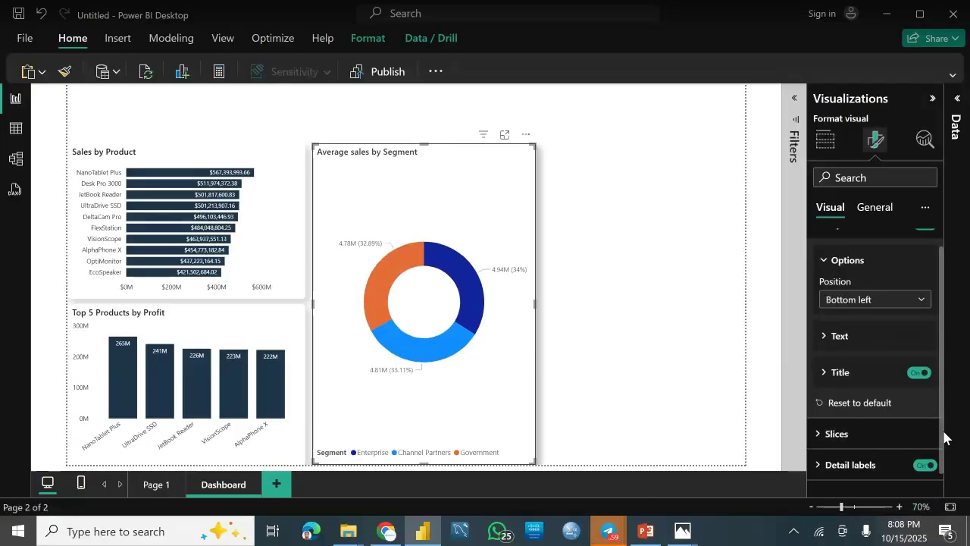
left_click(876, 303)
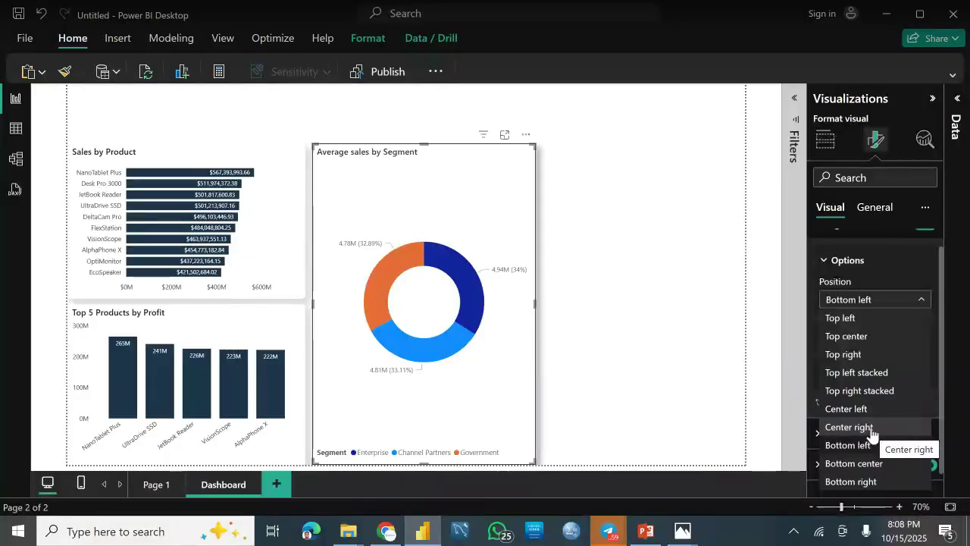
left_click(872, 428)
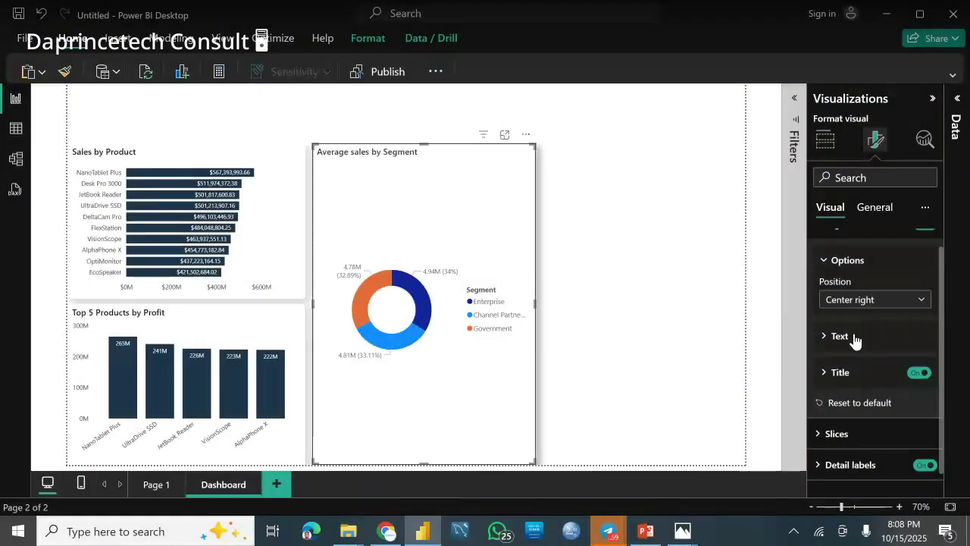
Set the donut chart's legend position to Bottom center
left_click(875, 299)
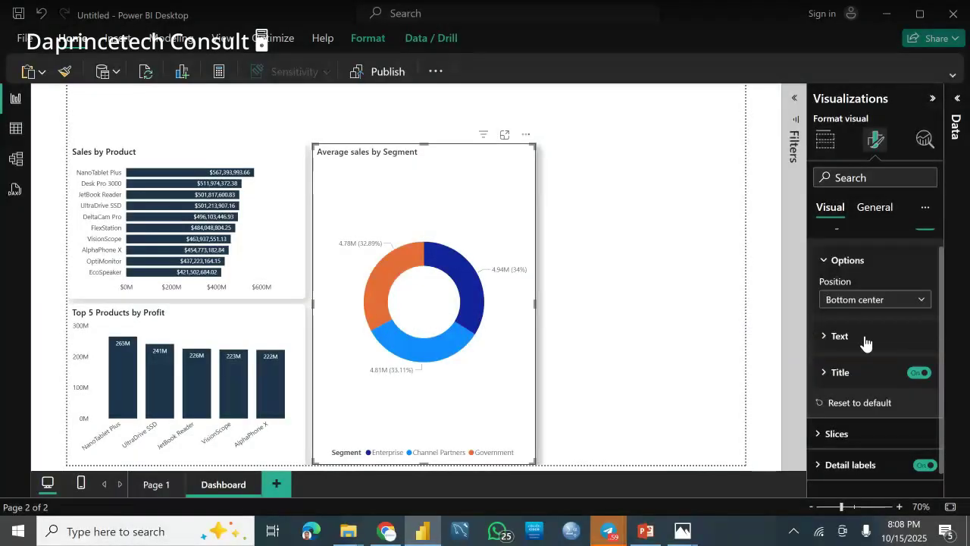
left_click(855, 344)
left_click(851, 341)
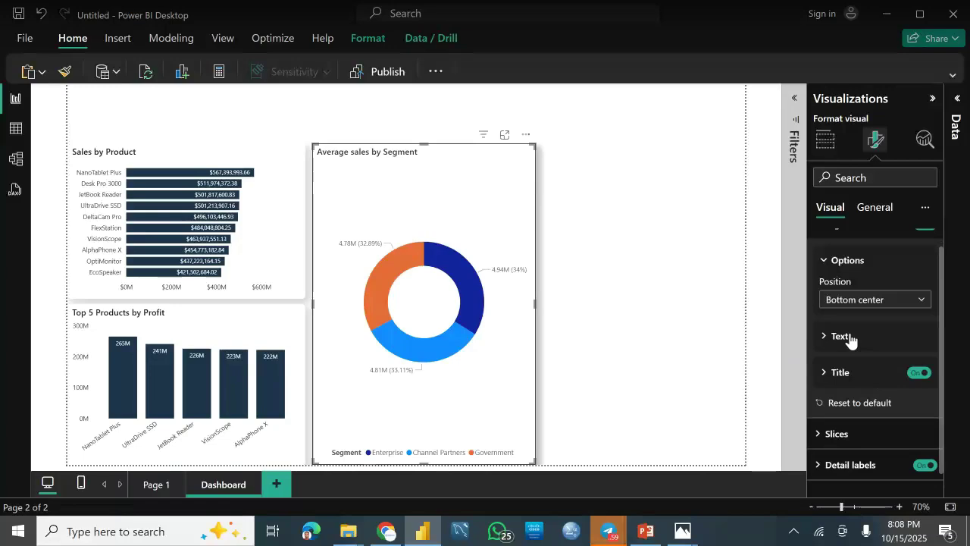
Give the donut chart's legend text the recently used dark gray color
left_click(851, 340)
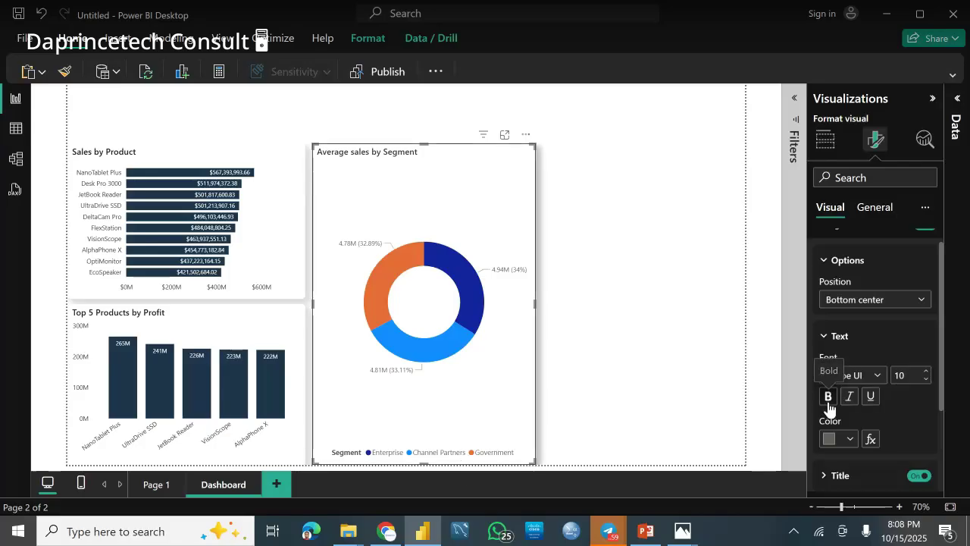
left_click(828, 405)
left_click(829, 405)
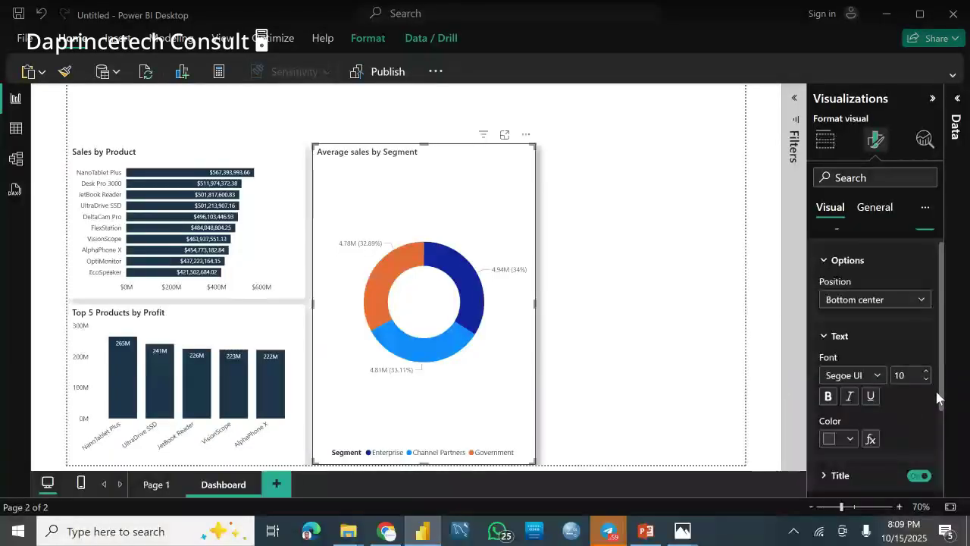
Color the Enterprise slice of the donut chart with the recently used dark navy
scroll(938, 399, "down", 2)
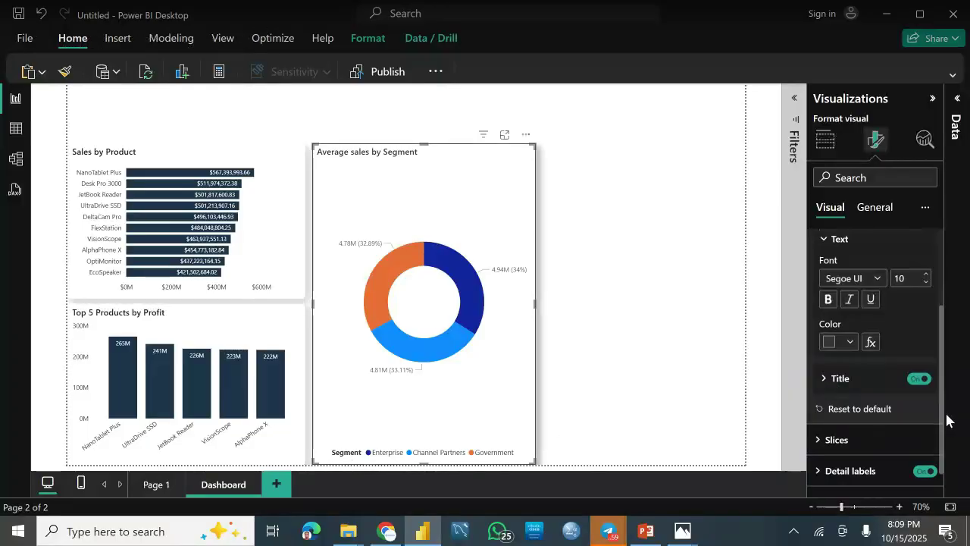
scroll(944, 421, "down", 1)
left_click(842, 419)
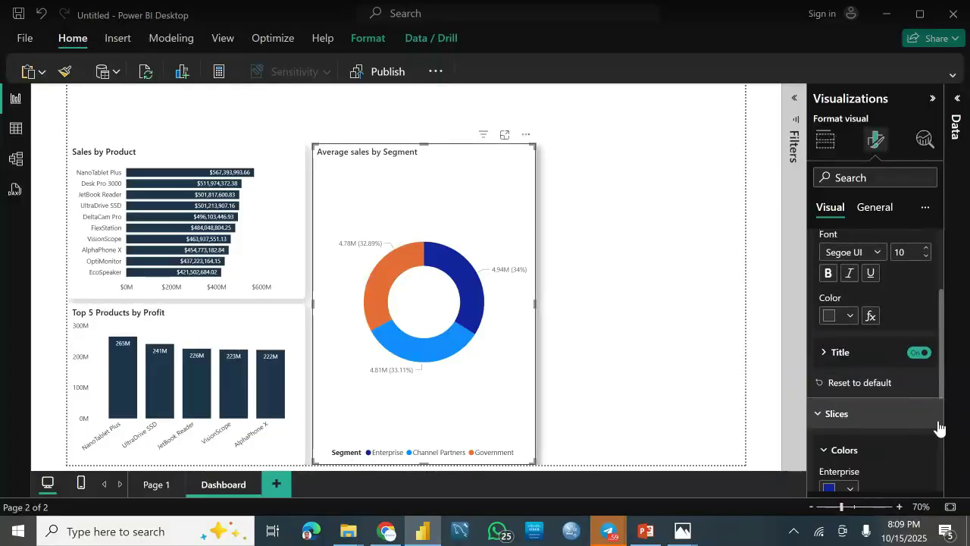
left_click_drag(942, 392, 937, 440)
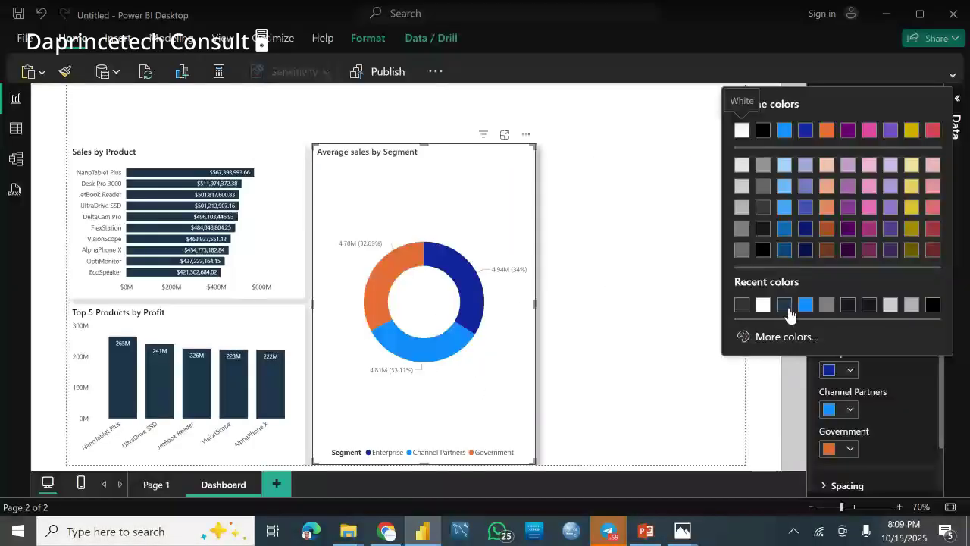
left_click(786, 306)
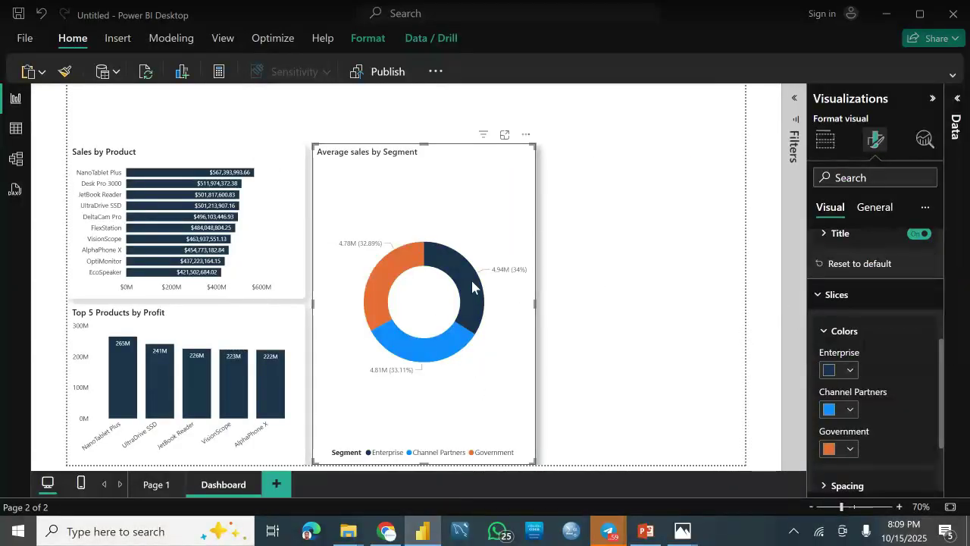
mouse_move(685, 534)
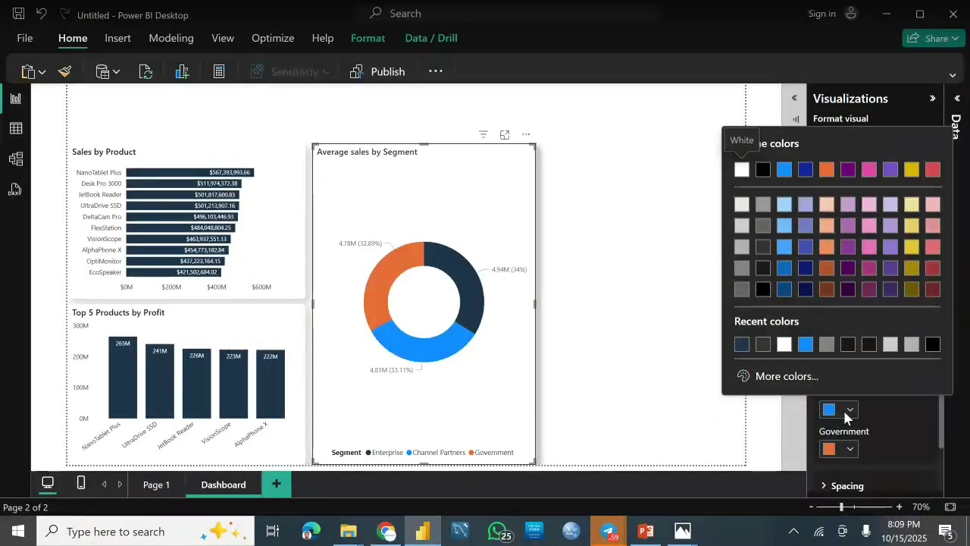
Give the Channel Partners slice of the donut chart the custom gray-blue color #9FABB5
left_click(787, 378)
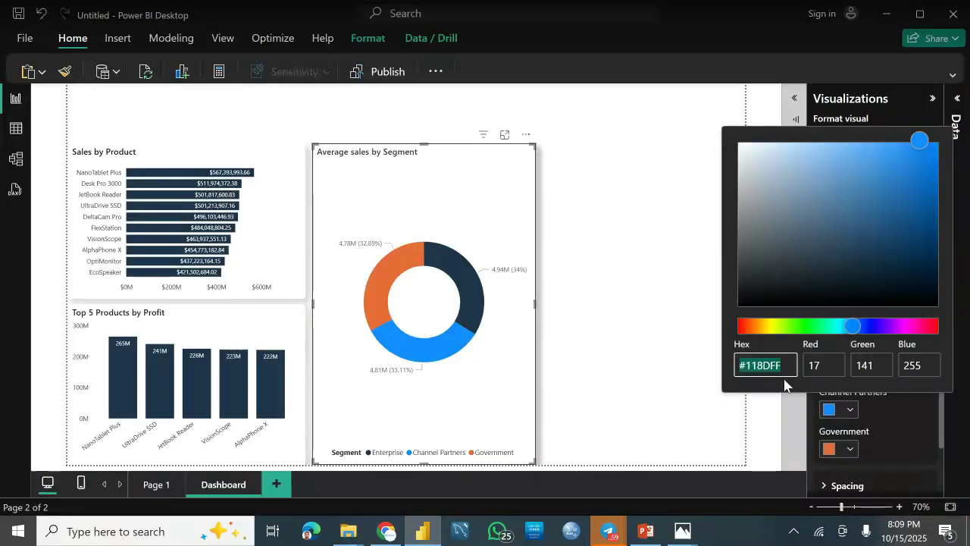
left_click(759, 238)
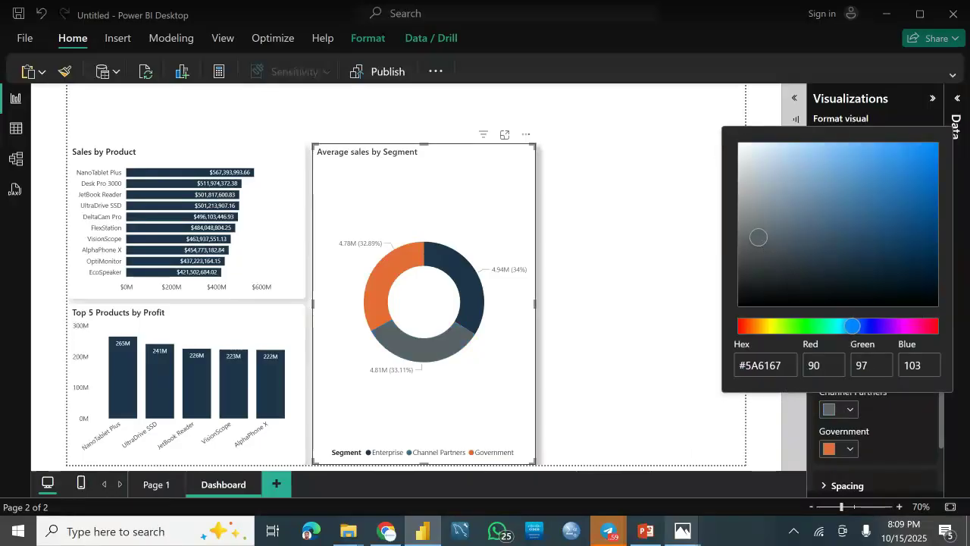
mouse_move(683, 530)
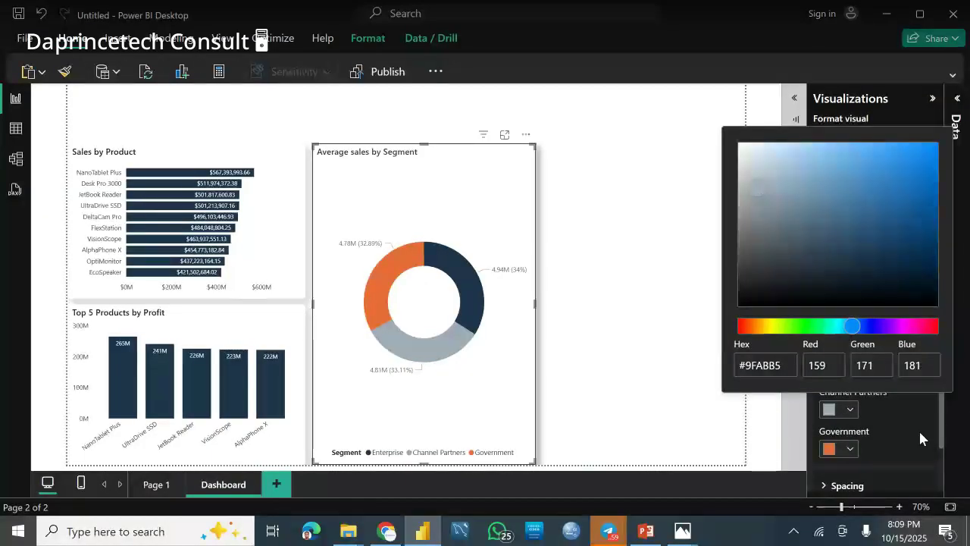
left_click(903, 428)
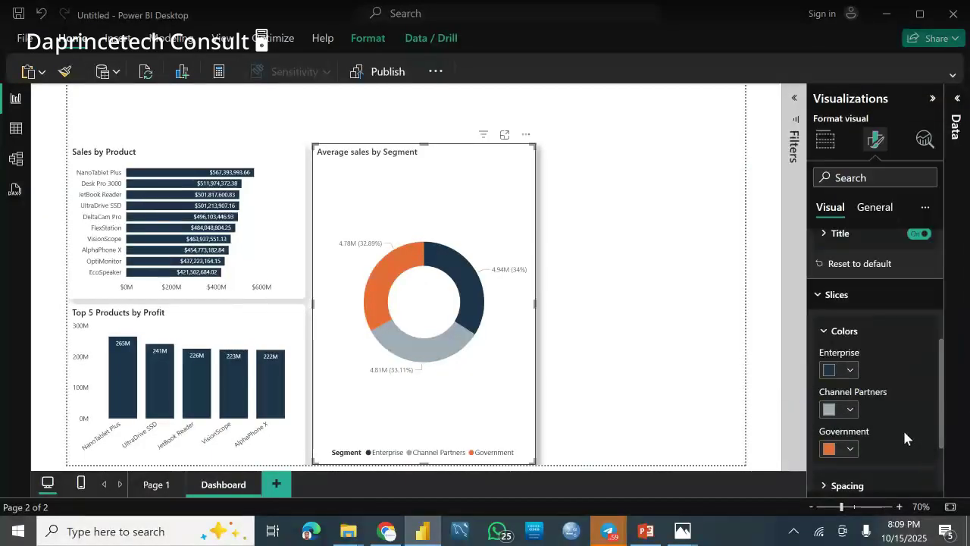
Color the Government slice of the donut chart with the lightest gray theme shade
left_click(684, 533)
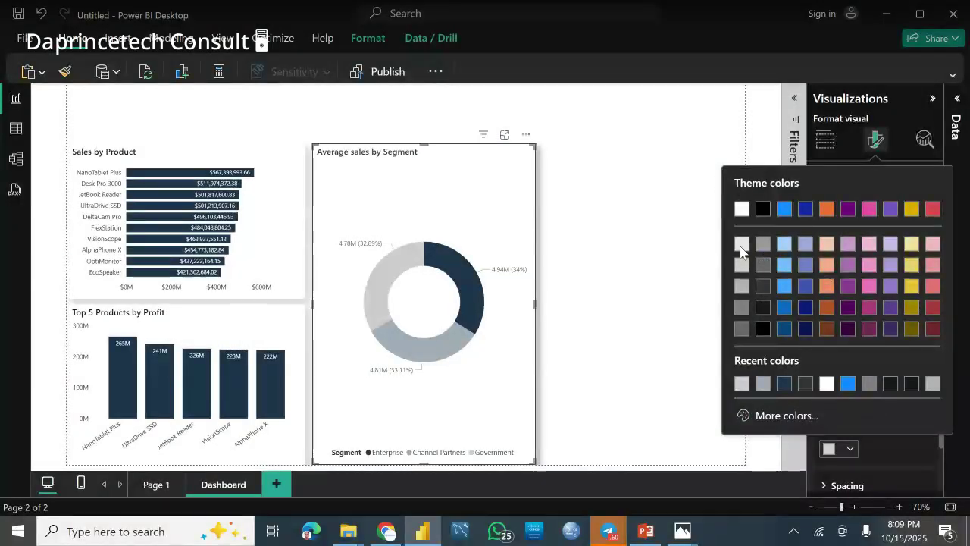
left_click(742, 246)
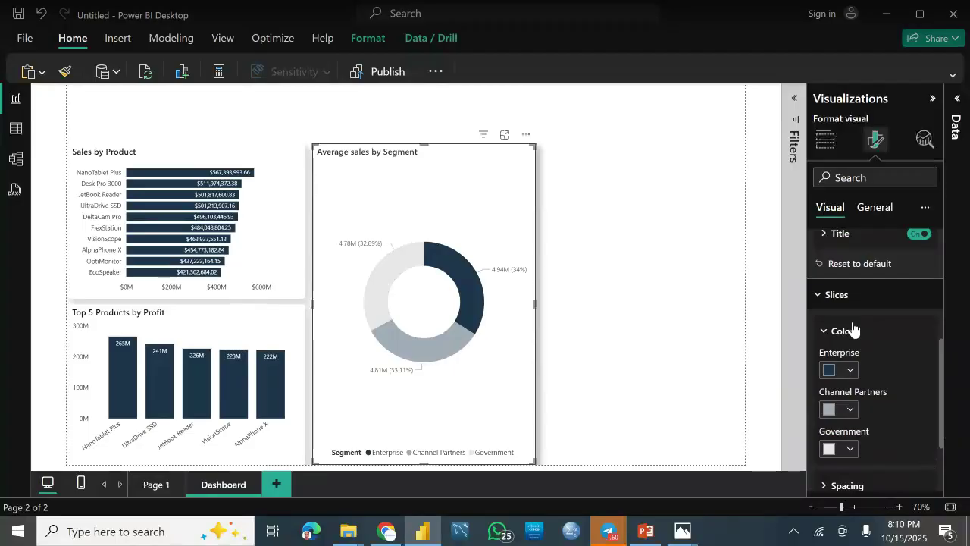
left_click(835, 295)
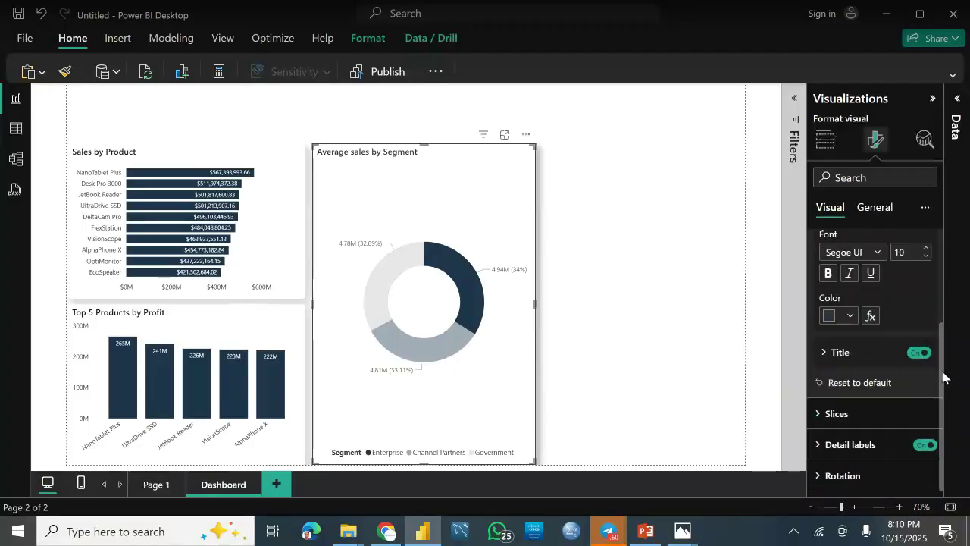
Set the donut chart's detail label contents to Percent of total
left_click(843, 352)
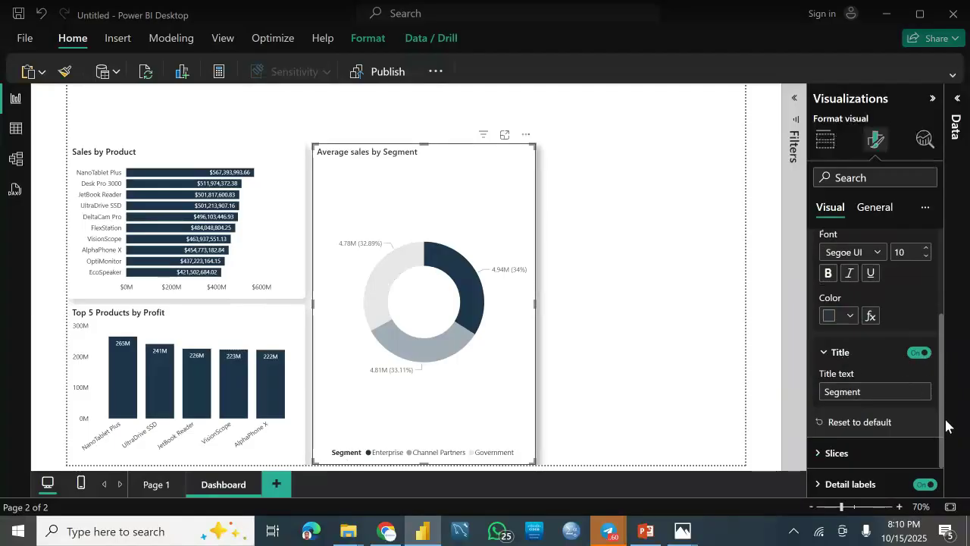
left_click_drag(943, 429, 942, 473)
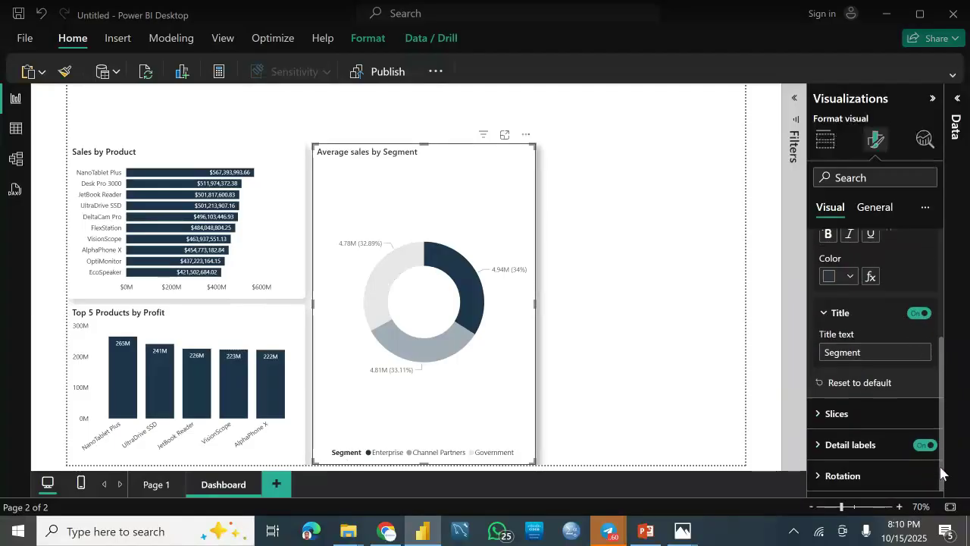
left_click(817, 445)
left_click_drag(940, 396, 947, 467)
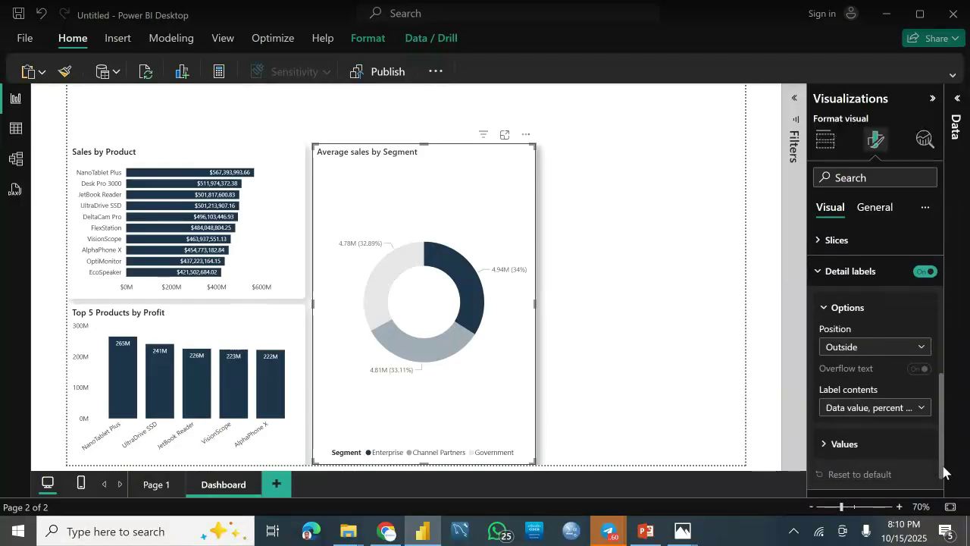
left_click(876, 407)
left_click(865, 315)
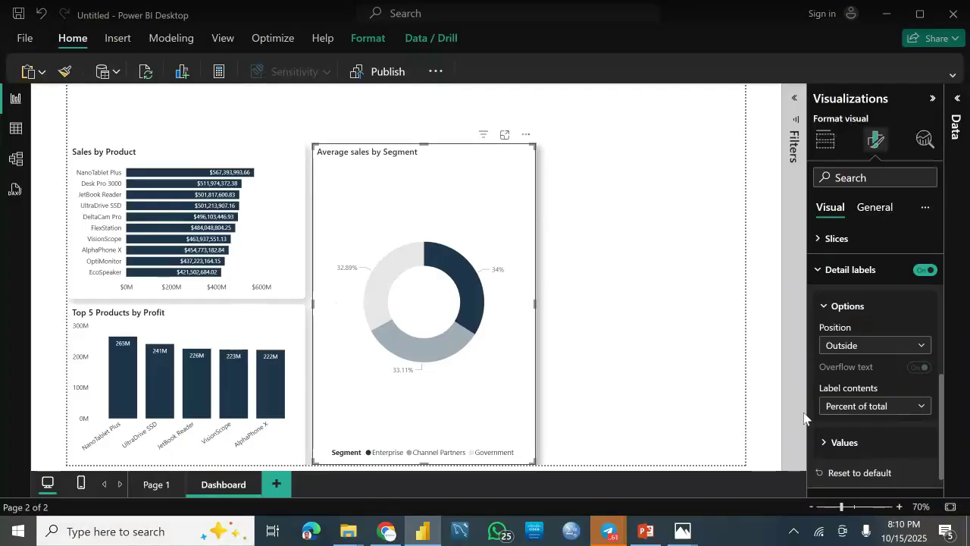
Make the donut chart's detail label values bold at font size 12
left_click(845, 442)
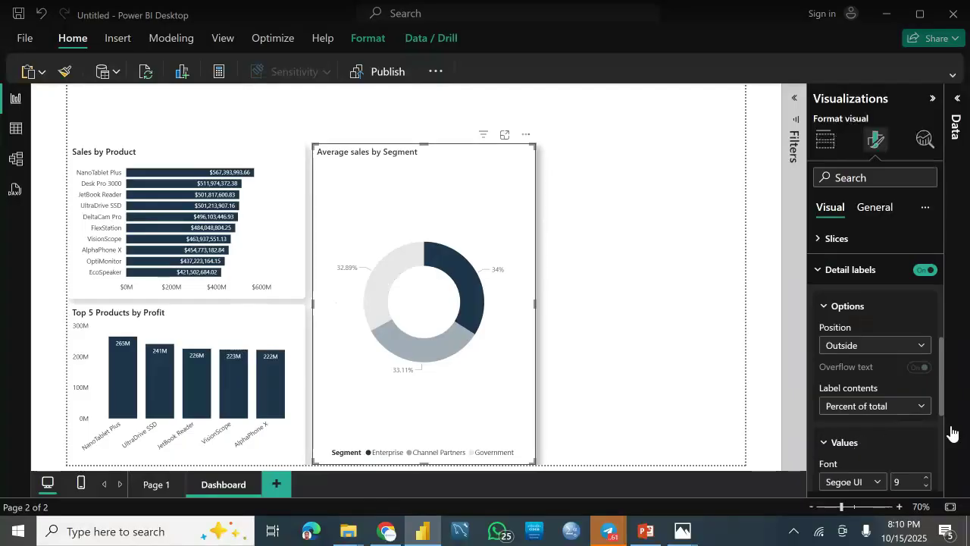
left_click_drag(944, 397, 940, 423)
scroll(939, 413, "down", 1)
left_click(926, 385)
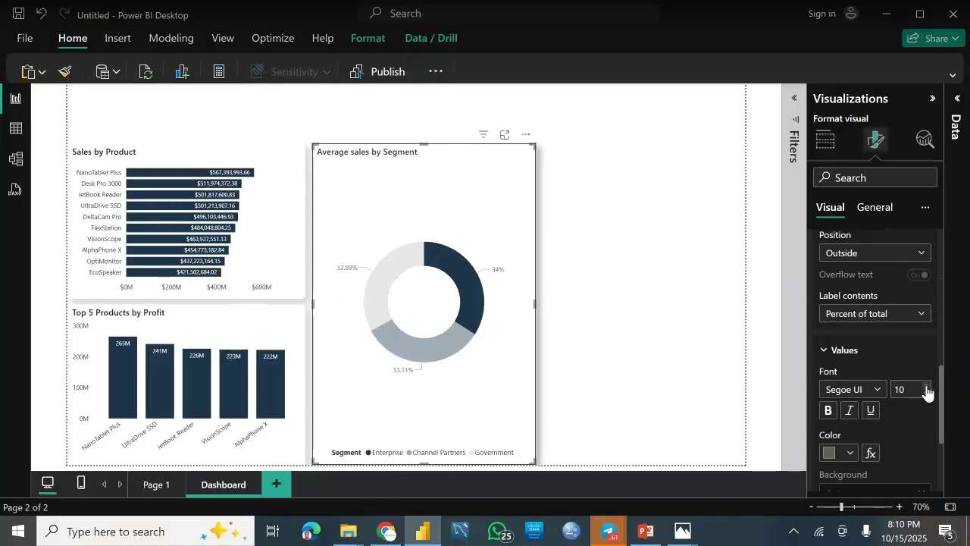
left_click(927, 385)
left_click(927, 385)
left_click(828, 410)
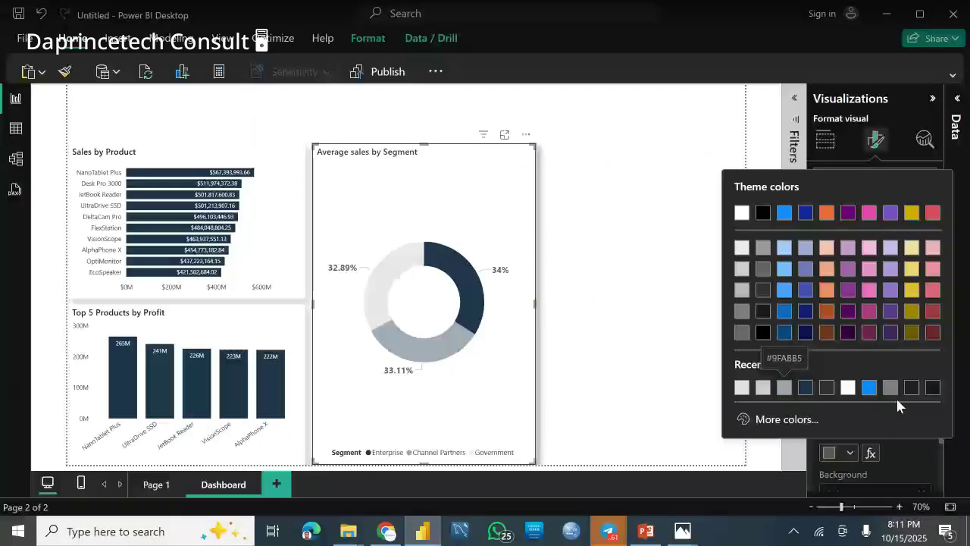
left_click(909, 469)
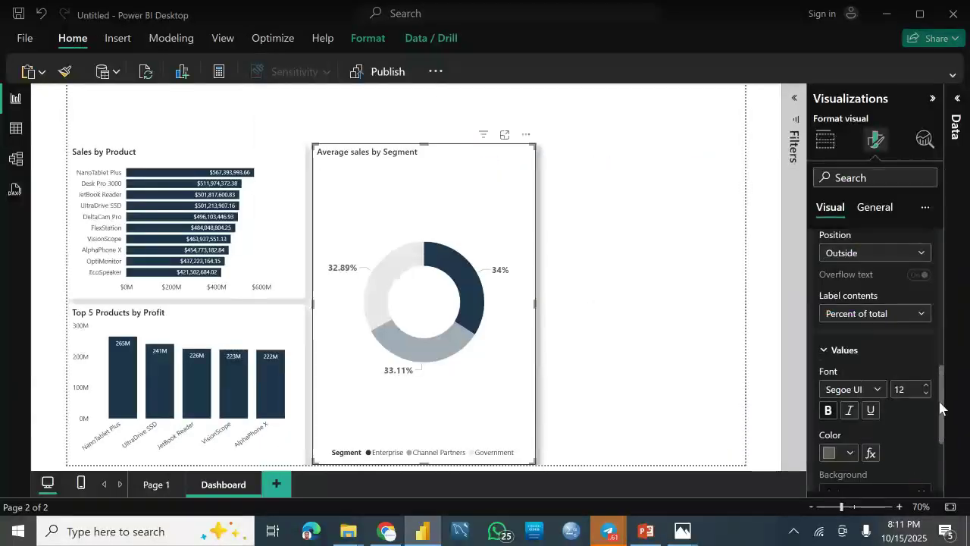
left_click_drag(941, 402, 937, 438)
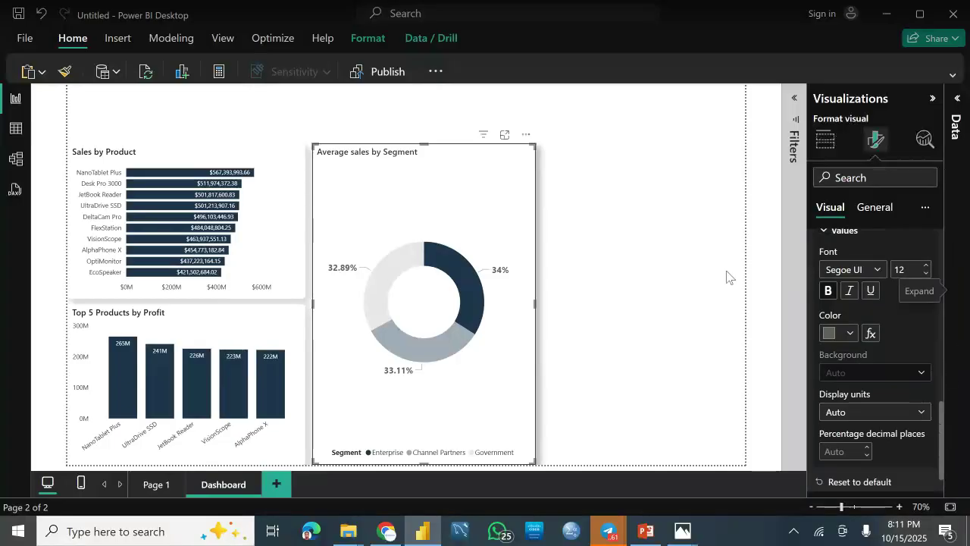
left_click(641, 326)
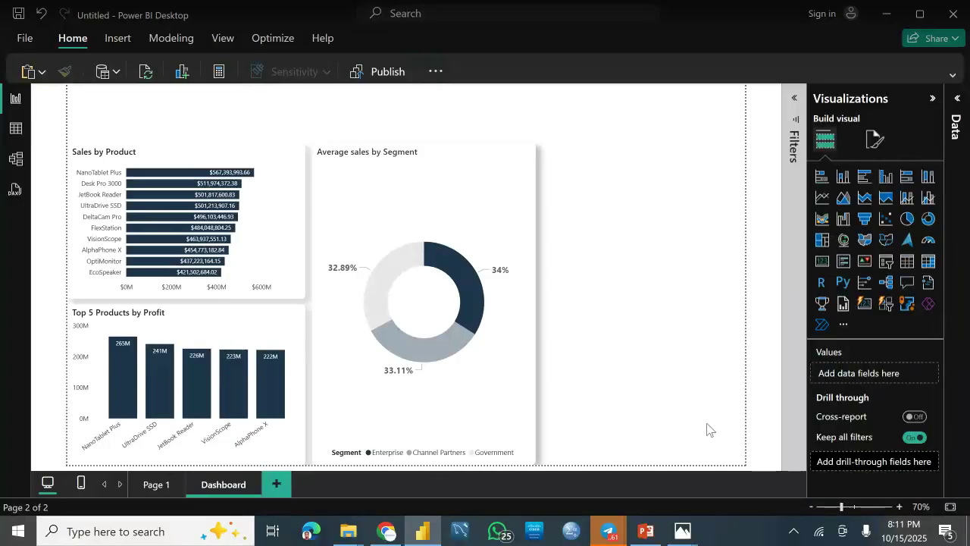
Copy the ten-bar Sum of Profit by Product chart from Page 1 to the Dashboard's empty upper right area and shrink it
mouse_move(668, 540)
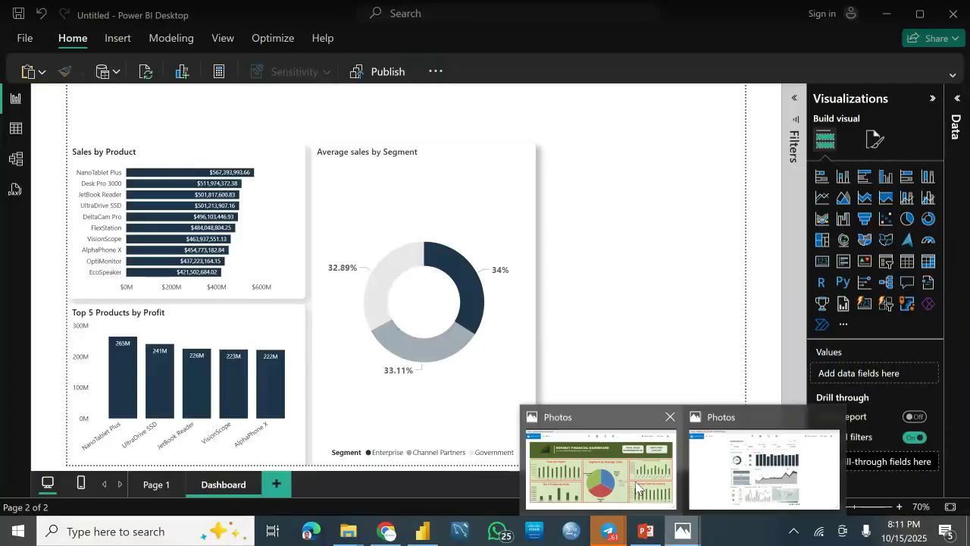
mouse_move(637, 488)
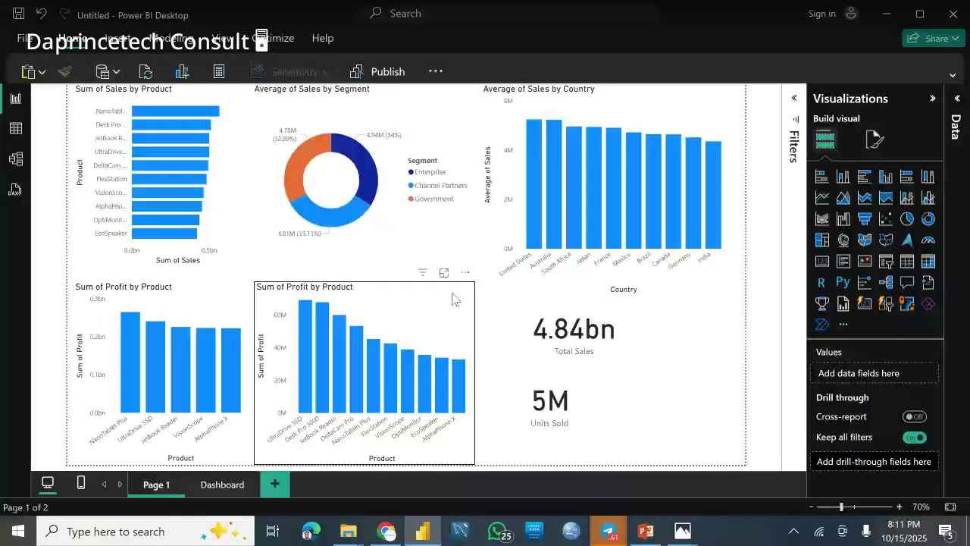
left_click(454, 298)
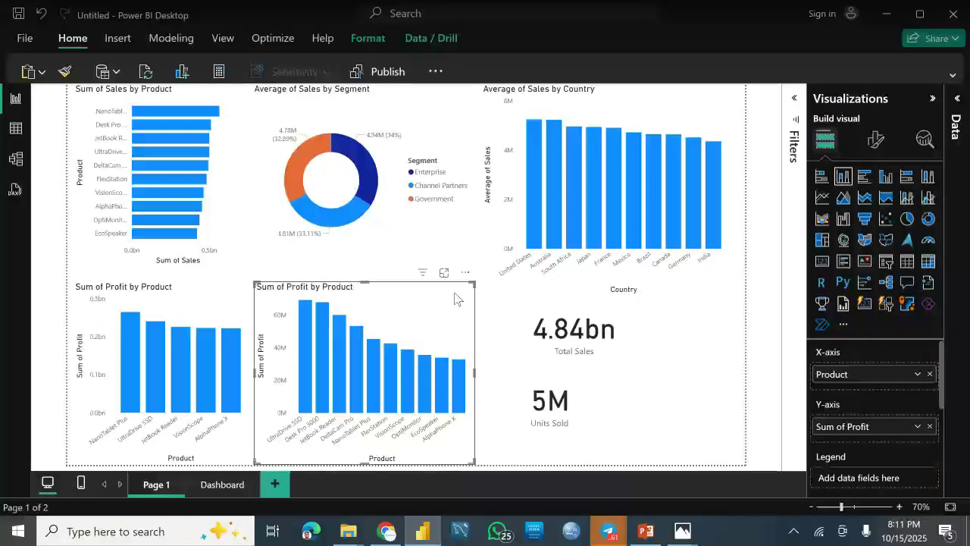
key("ctrl+Page_Down")
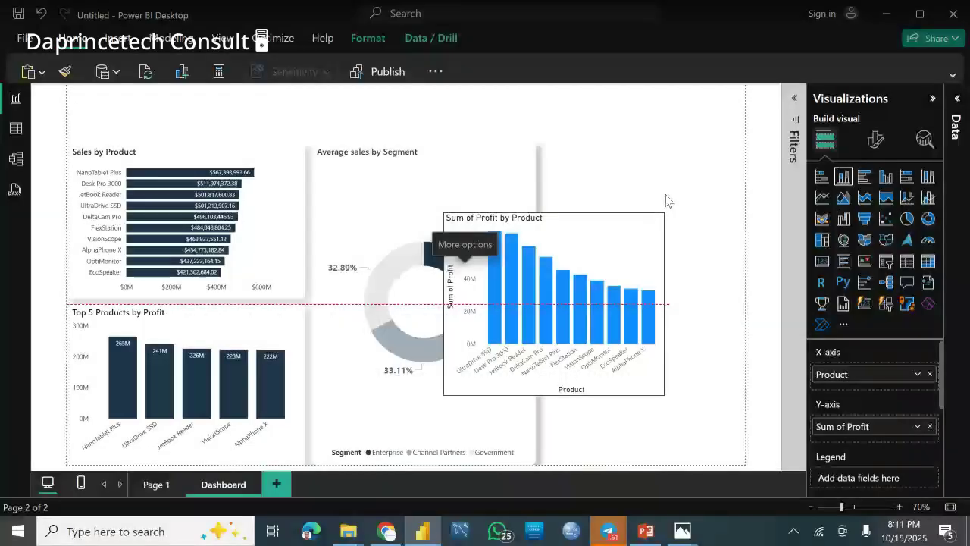
left_click_drag(667, 199, 747, 141)
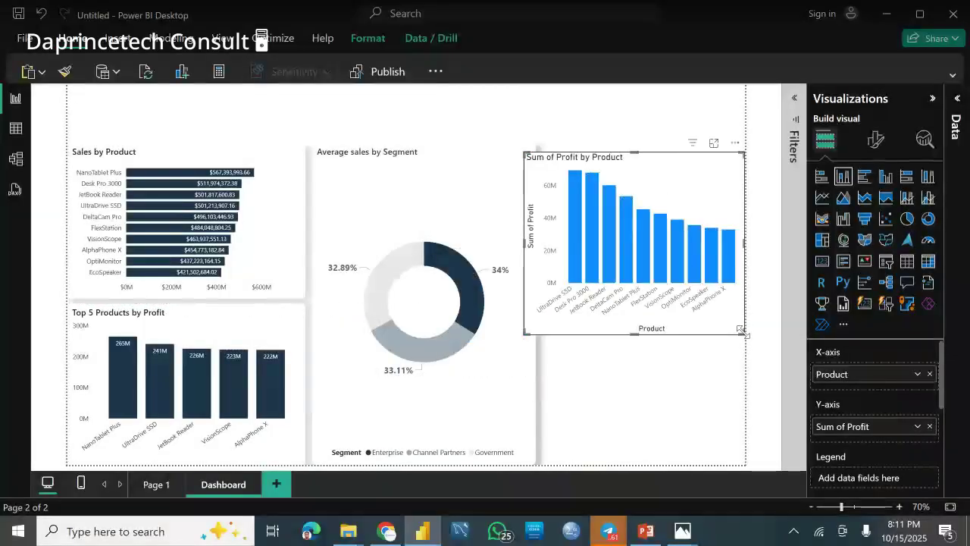
left_click_drag(741, 330, 732, 311)
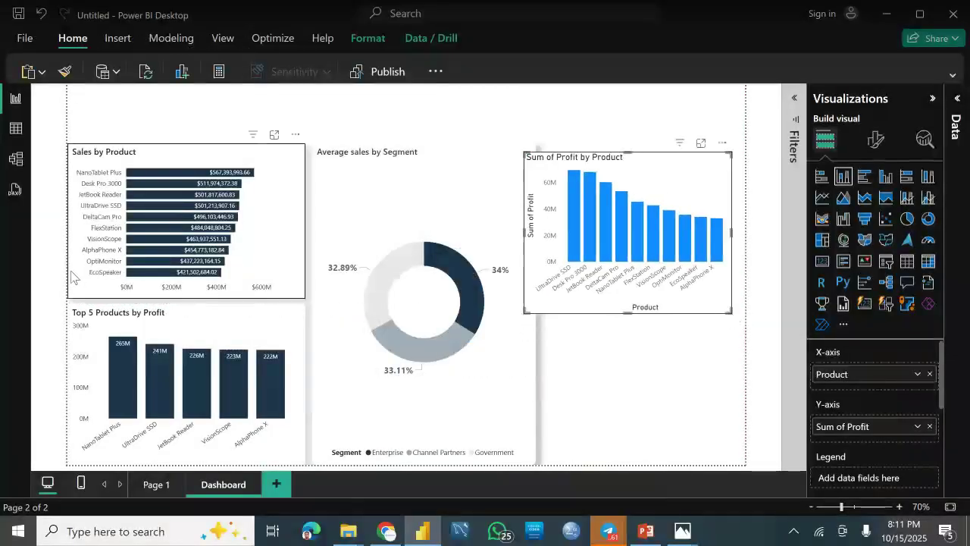
Narrow the Sales by Product and Top 5 Products by Profit charts slightly from their left edges to leave a matching page margin
left_click(70, 246)
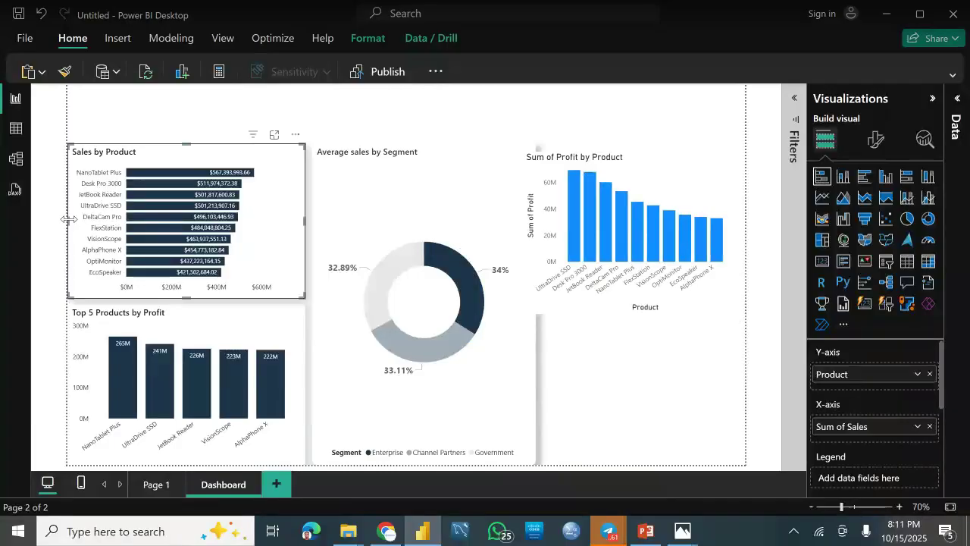
left_click_drag(68, 219, 75, 225)
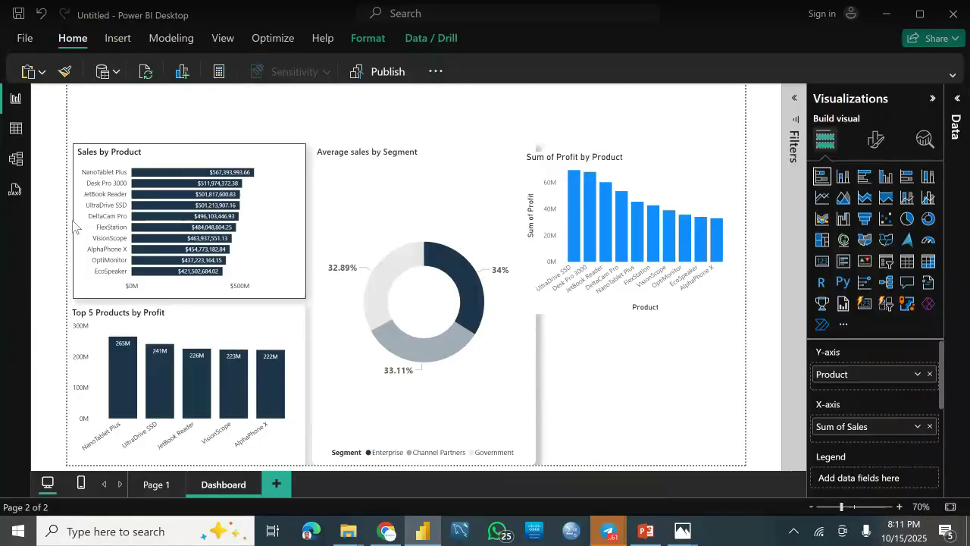
key("ctrl+z")
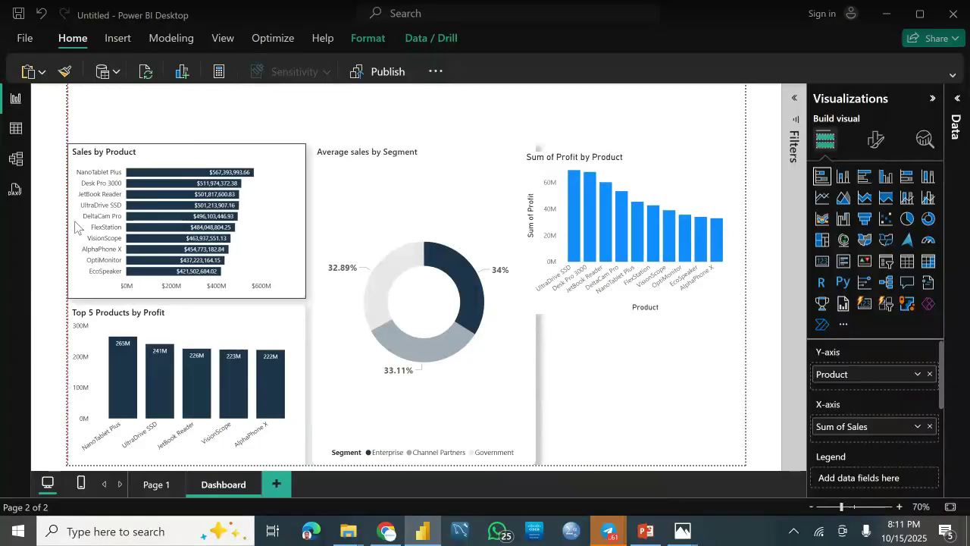
key("ctrl+y")
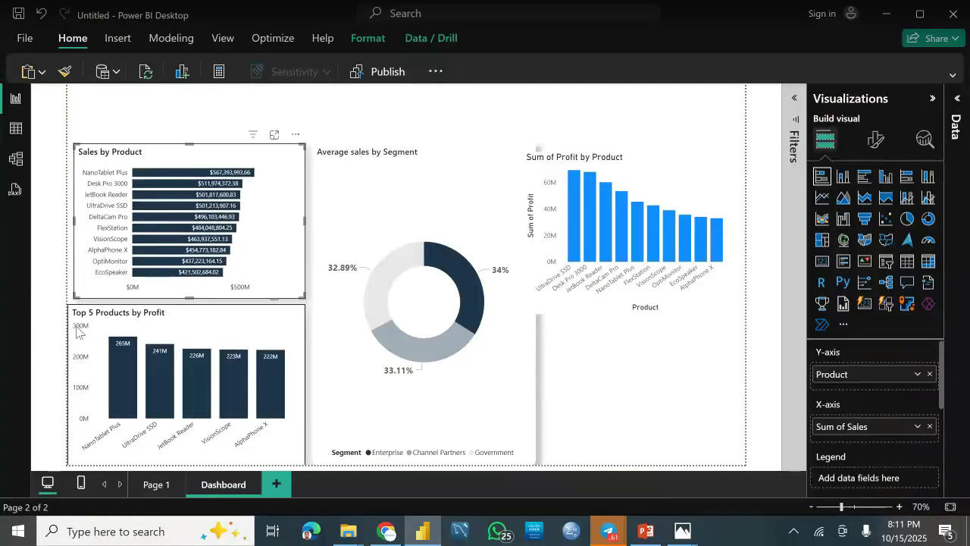
left_click(72, 390)
left_click_drag(72, 391, 78, 391)
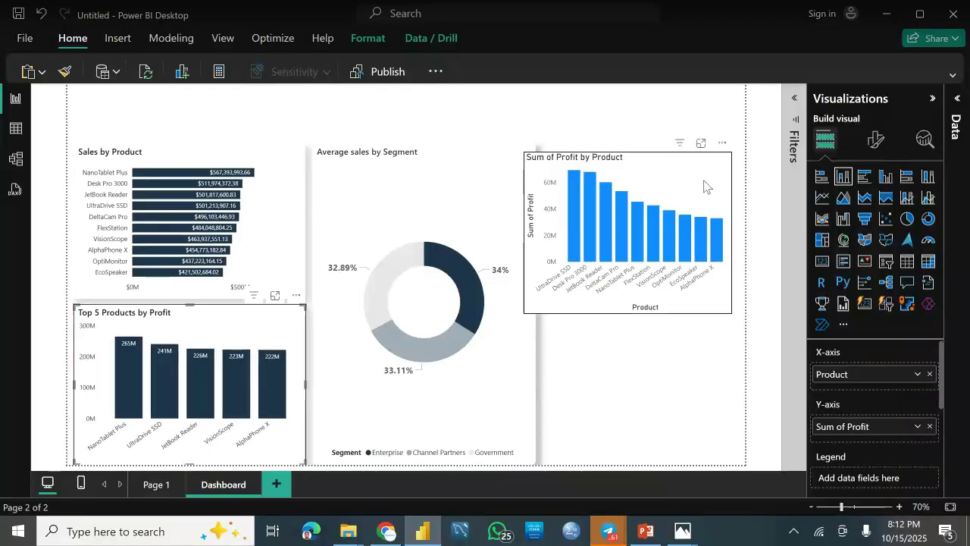
Narrow the Average sales by Segment donut chart from its right edge to make room for the neighboring profit chart
left_click(632, 281)
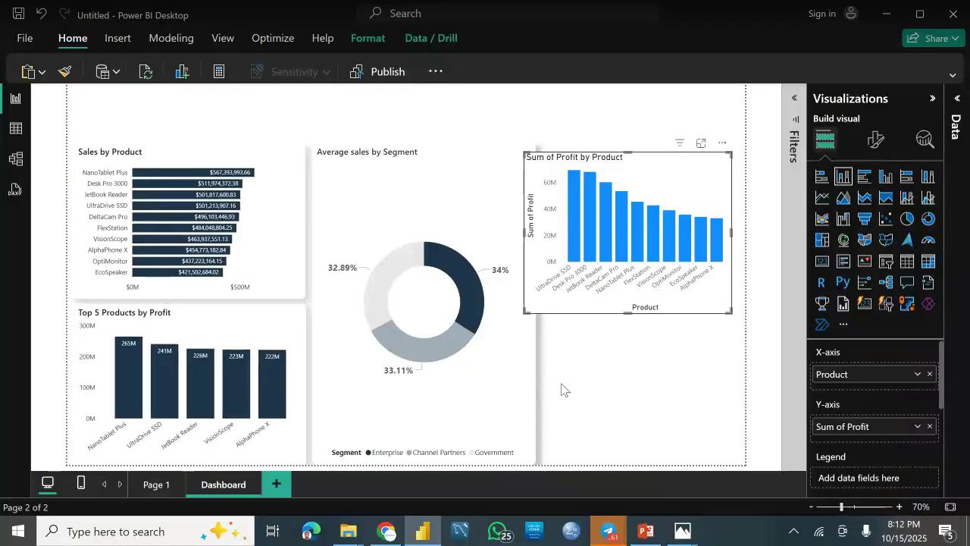
left_click(531, 305)
left_click_drag(532, 304, 514, 308)
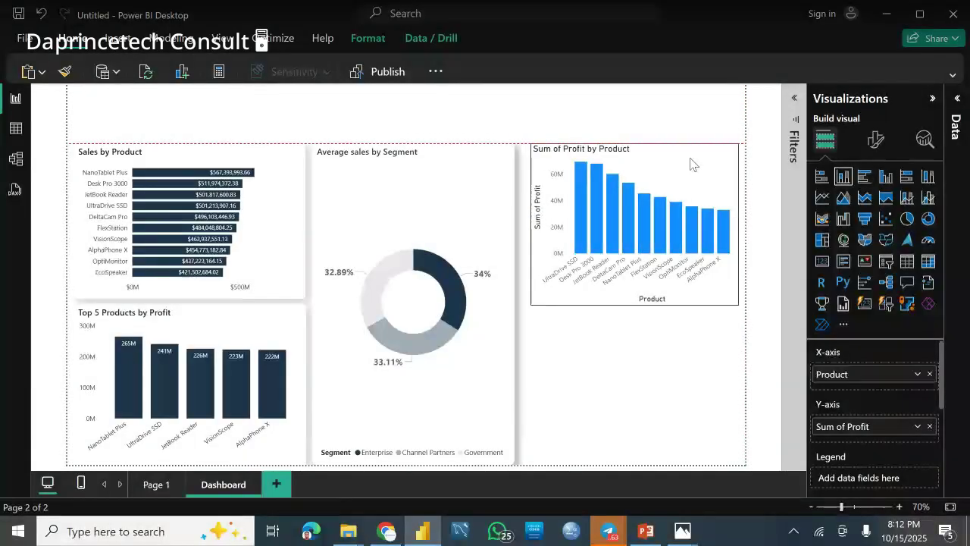
Align the Sum of Profit by Product chart with the donut chart's top edge and widen it toward the donut chart
left_click(644, 167)
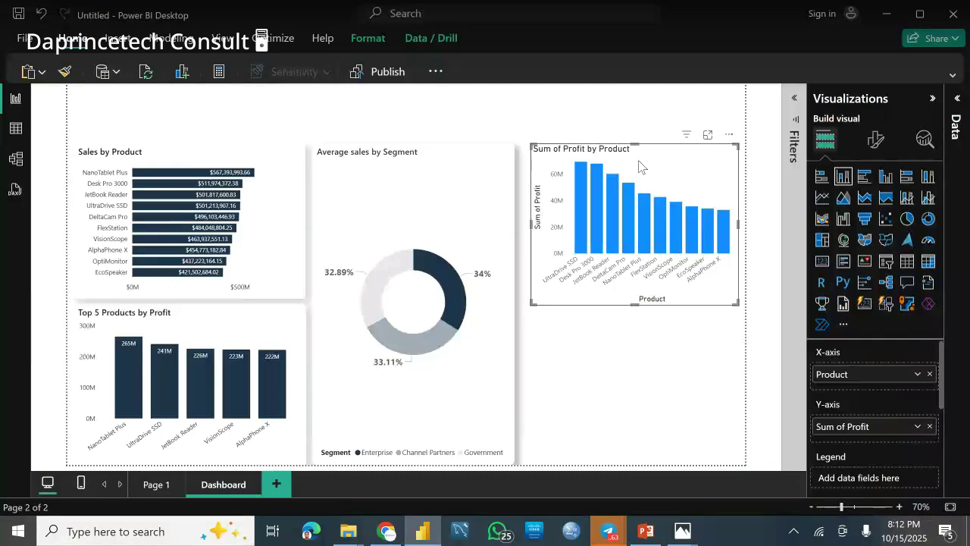
left_click_drag(532, 225, 523, 235)
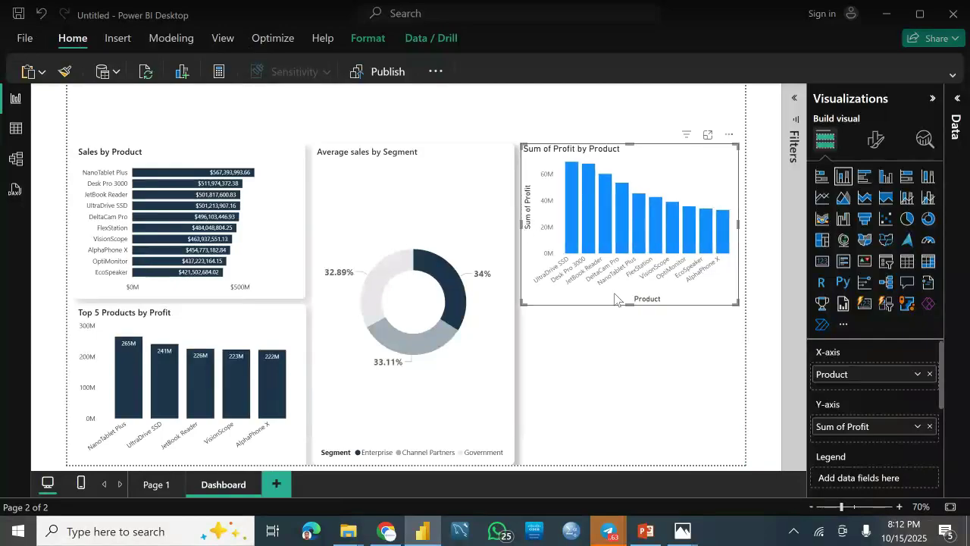
left_click(639, 324)
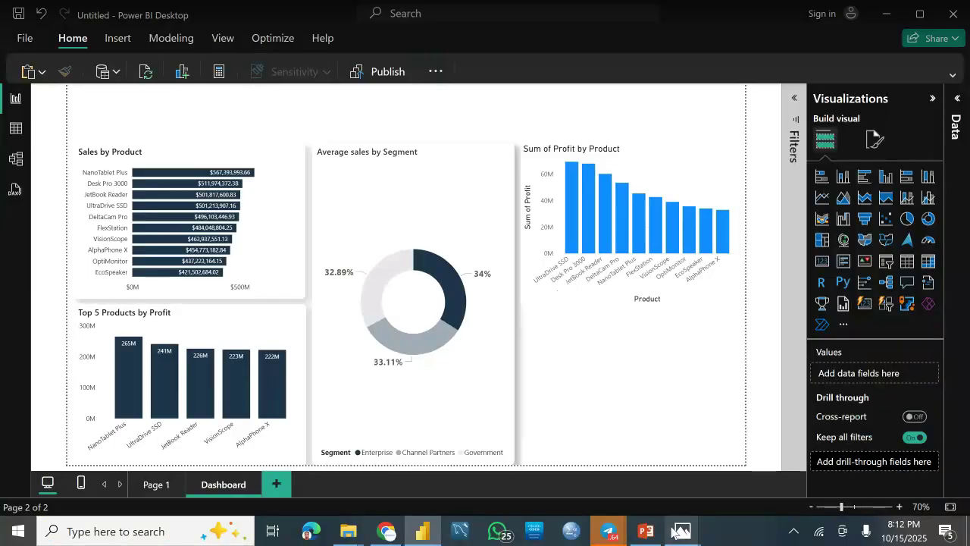
Apply the Sales by Product chart's formatting to the Sum of Profit by Product chart with Format Painter
mouse_move(682, 527)
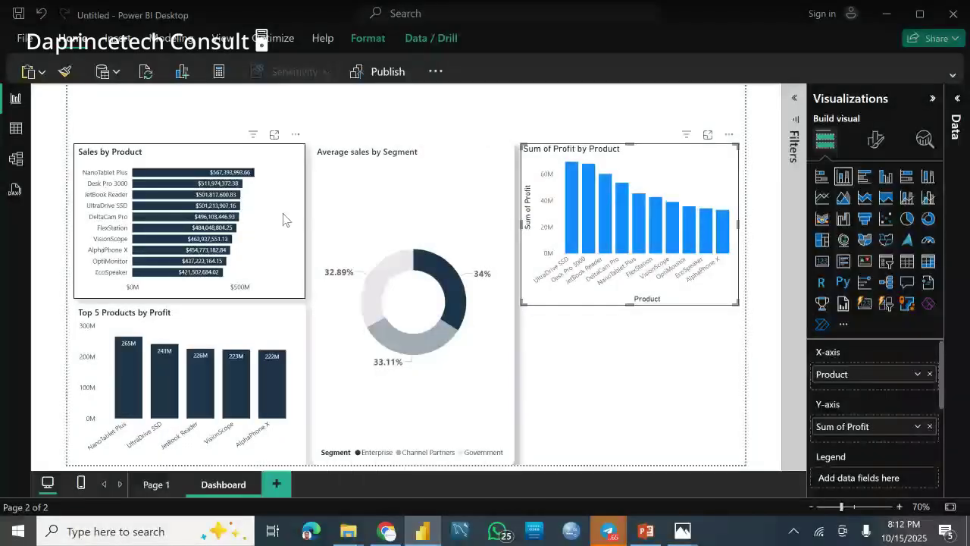
left_click(283, 219)
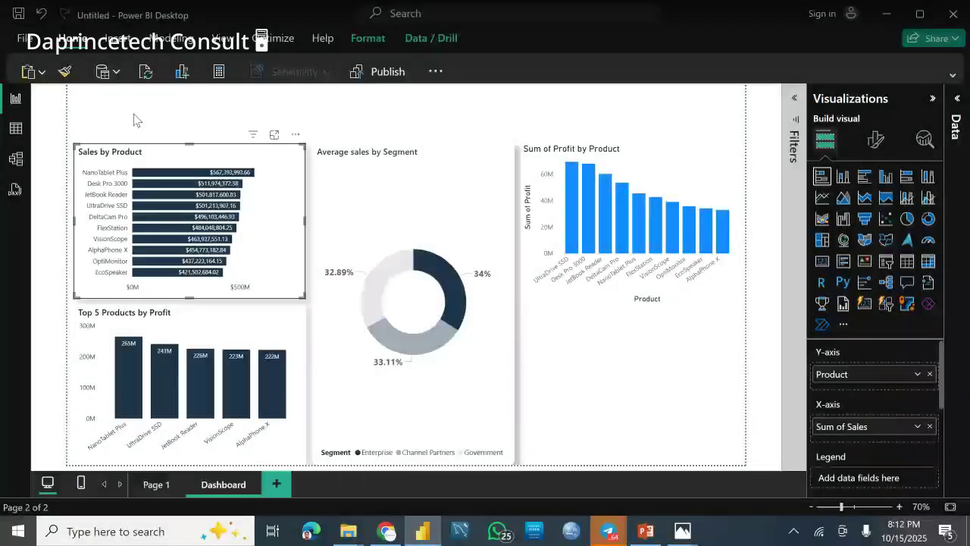
left_click(68, 65)
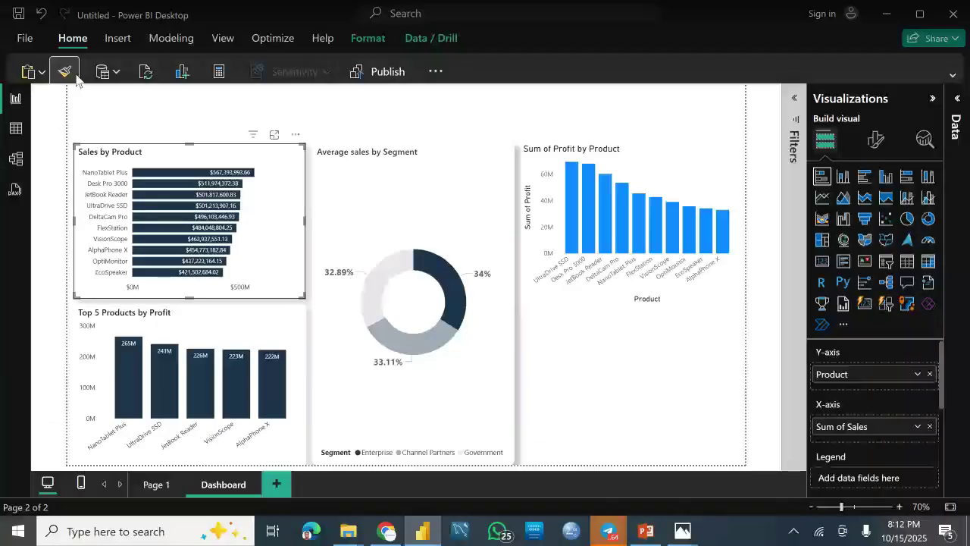
left_click(682, 165)
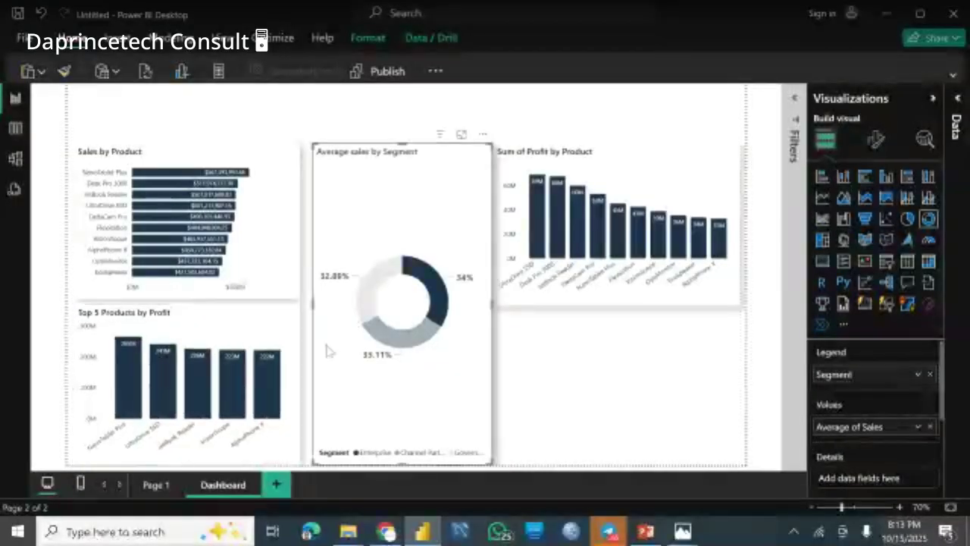
Shift the donut chart toward the Sales by Product chart and align the profit chart's bottom edge with Sales by Product
left_click_drag(313, 301, 306, 303)
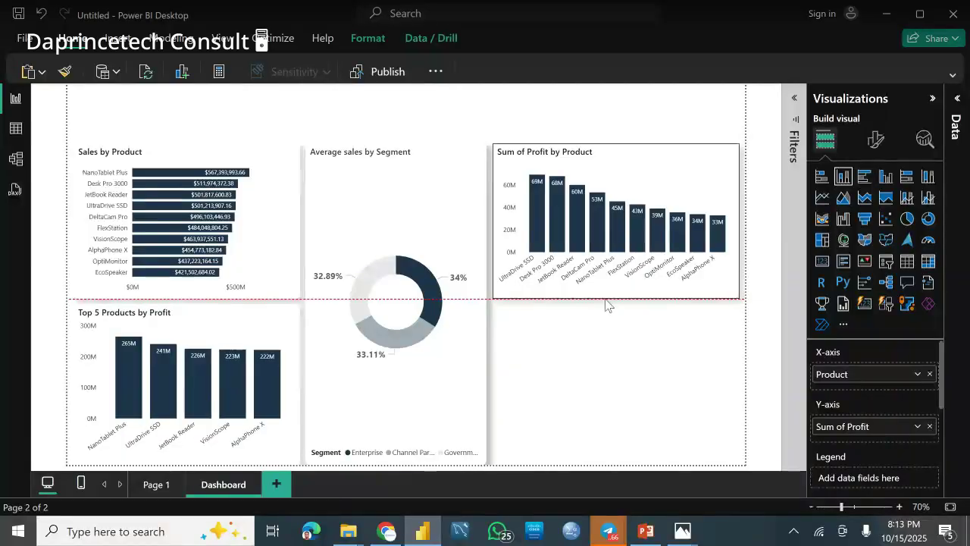
left_click(590, 338)
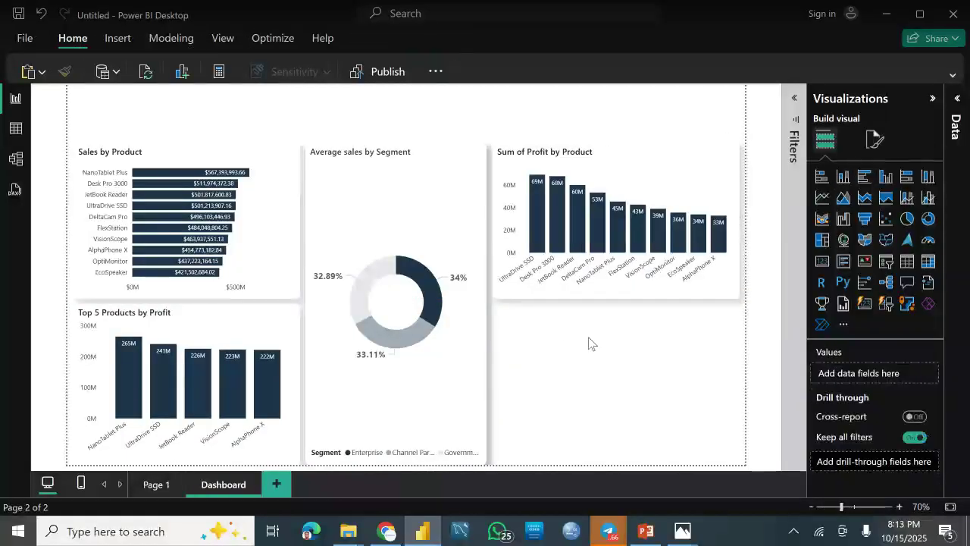
Check the reference dashboard images in Photos against the Sum of Profit by Product chart
left_click(679, 533)
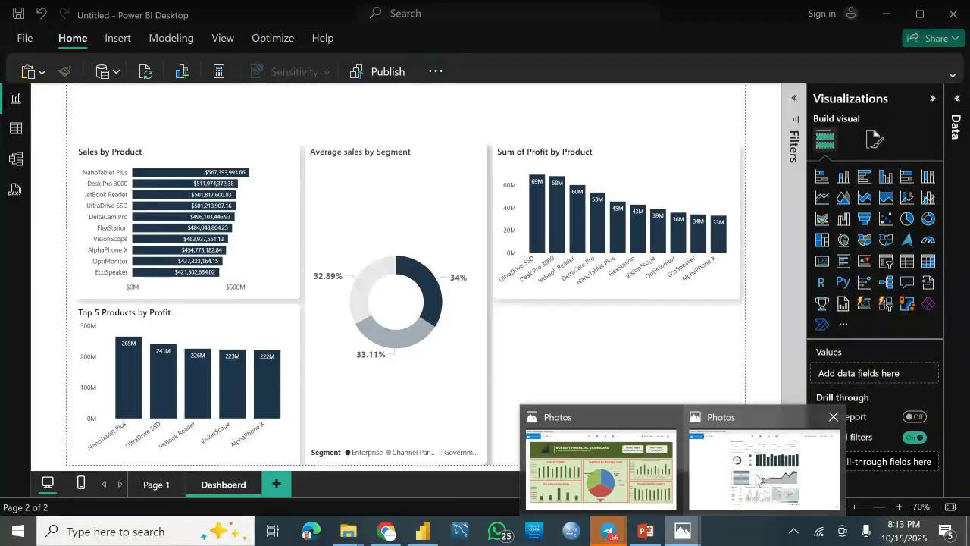
mouse_move(648, 489)
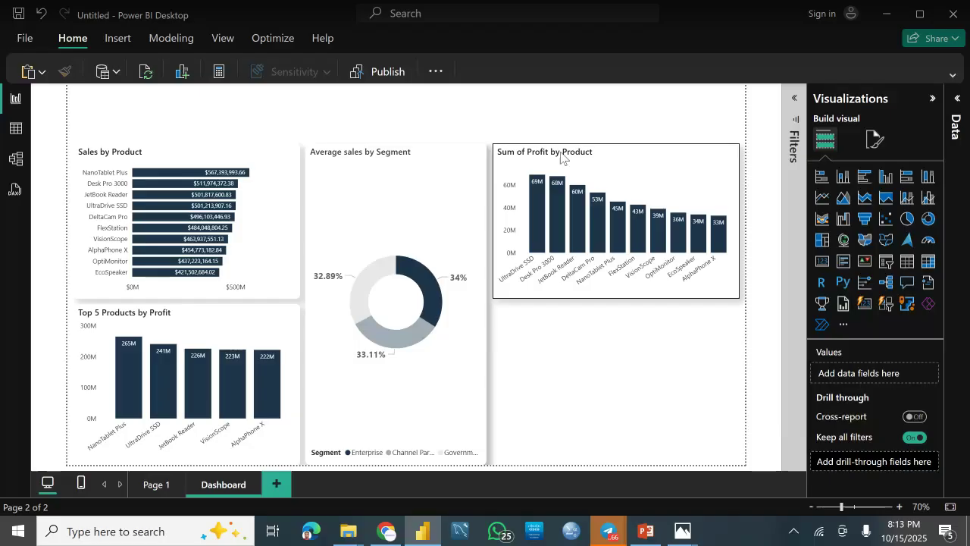
left_click(563, 158)
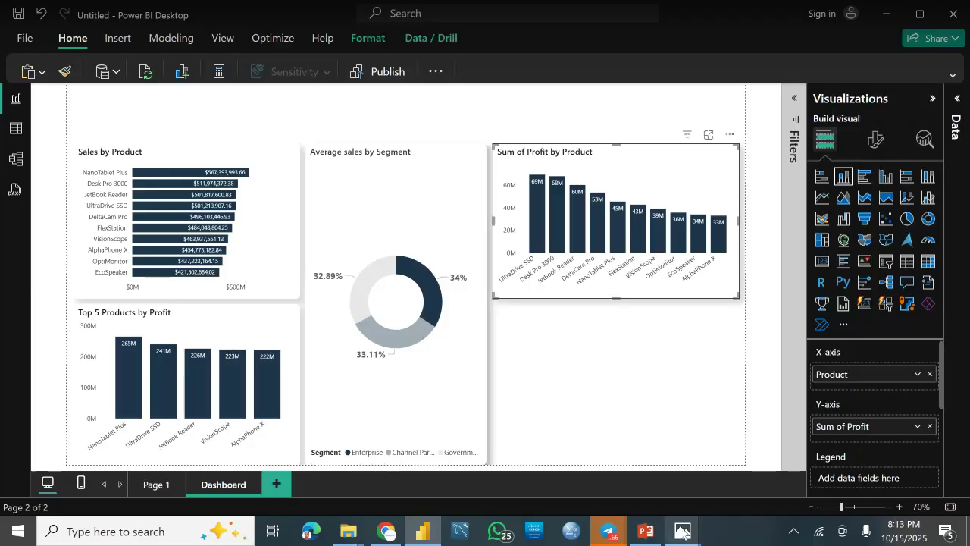
mouse_move(683, 533)
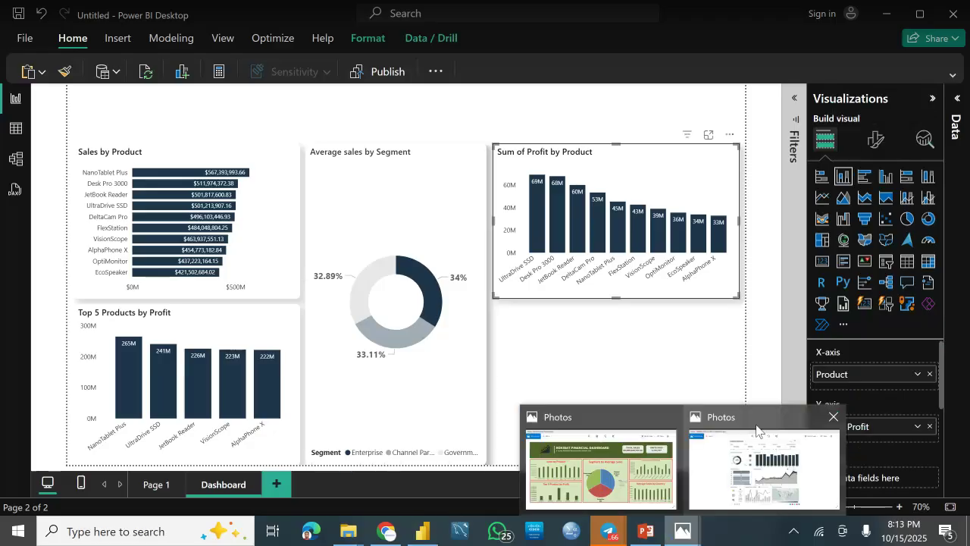
mouse_move(653, 462)
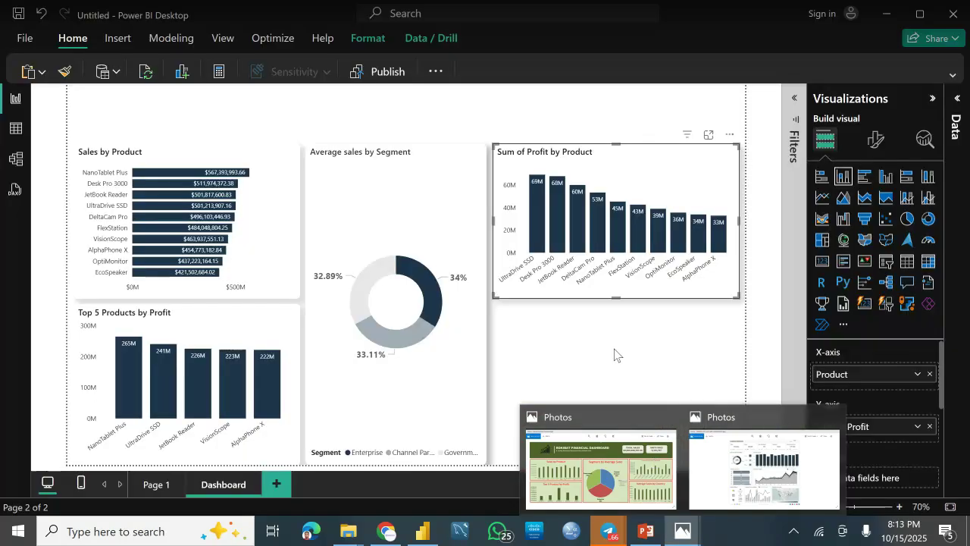
left_click(717, 302)
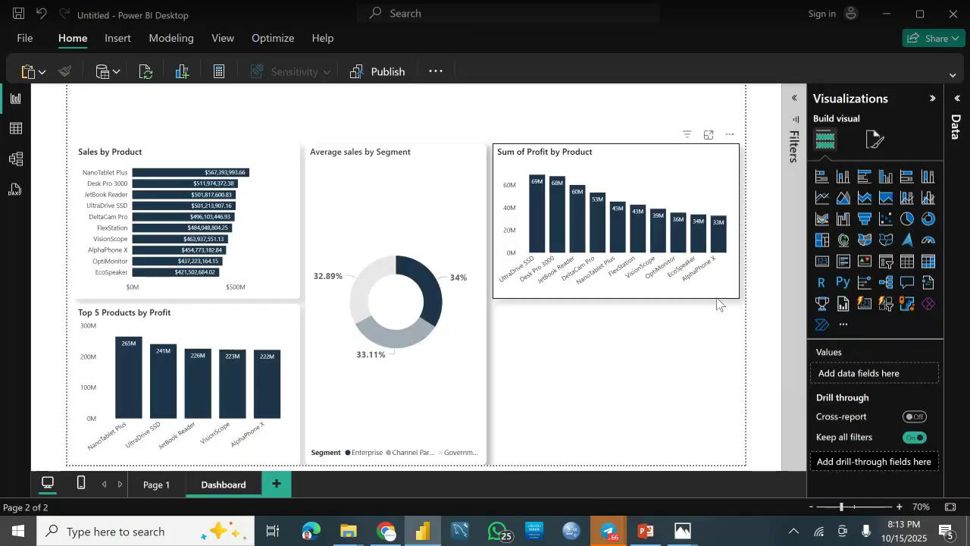
Retitle the Sum of Profit by Product chart as "Profit by Products (USA & Brazil)"
left_click(682, 285)
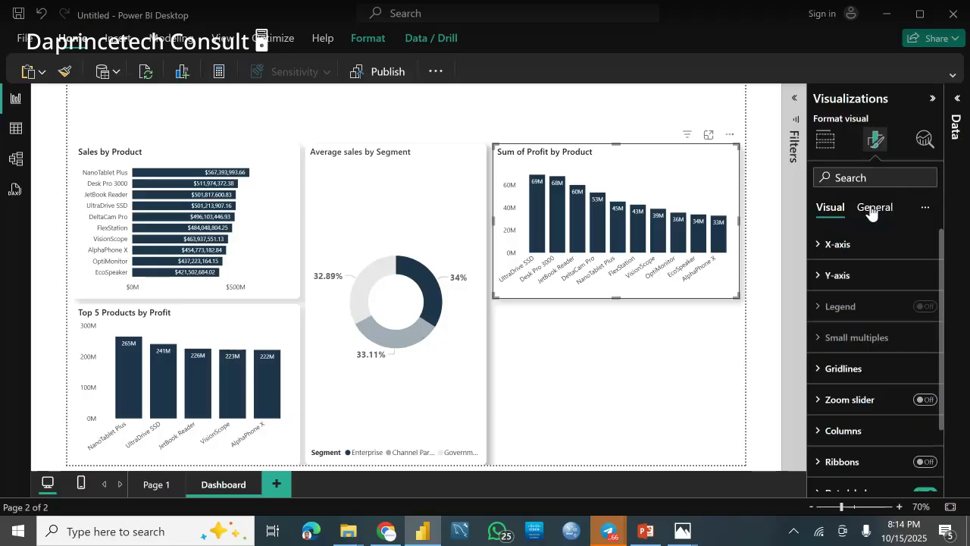
left_click(873, 208)
left_click(837, 276)
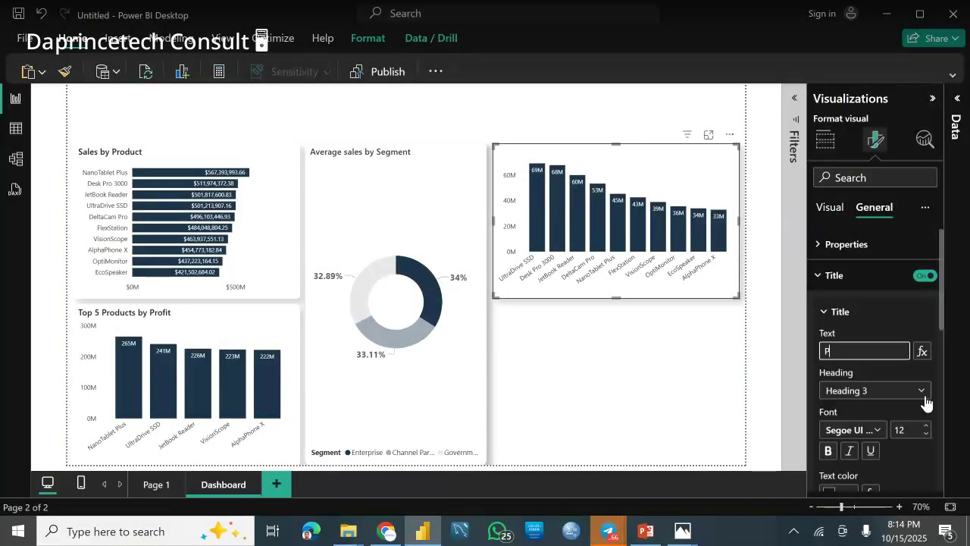
type("ro")
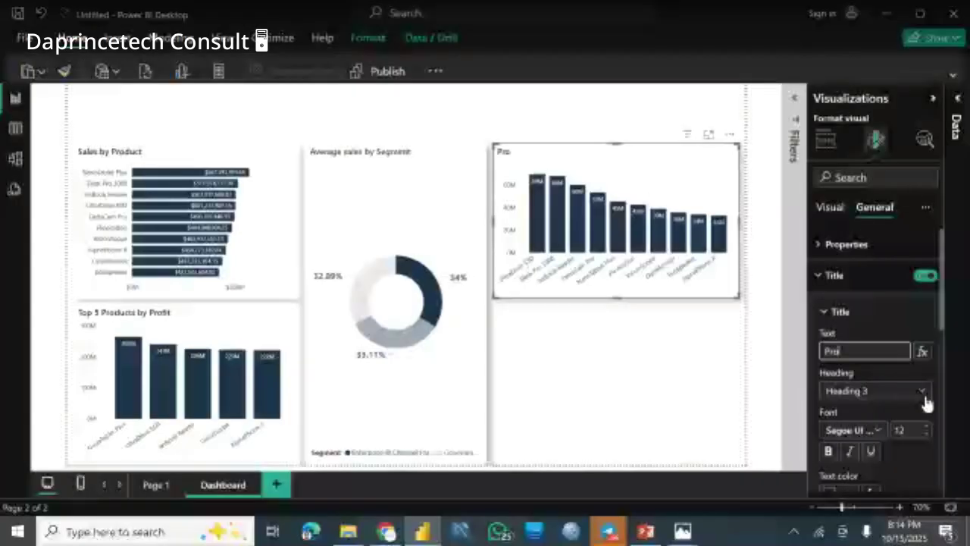
type("d")
key("BackSpace")
type("fit ")
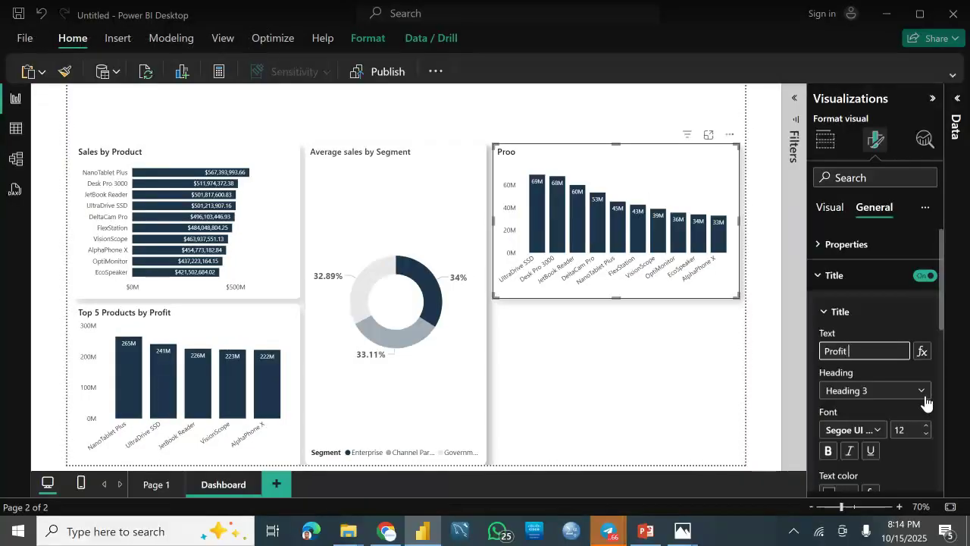
type("by Products ")
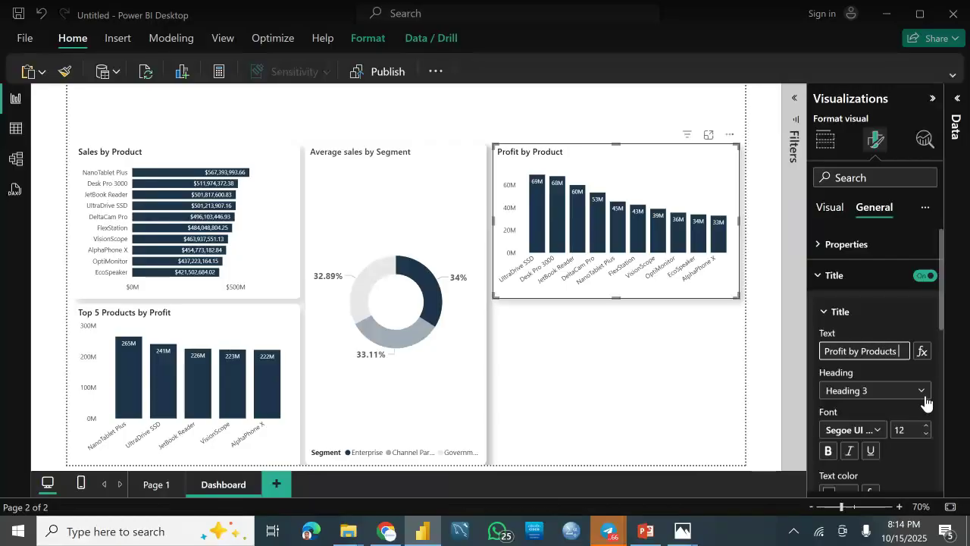
type("in USA")
key("BackSpace")
key("BackSpace")
key("BackSpace")
key("BackSpace")
key("BackSpace")
key("BackSpace")
type("(")
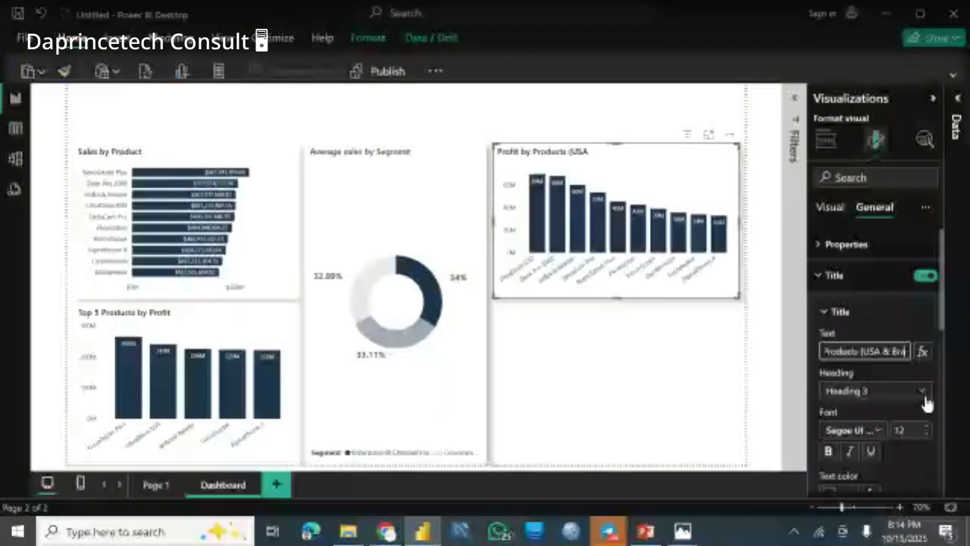
type("zil)")
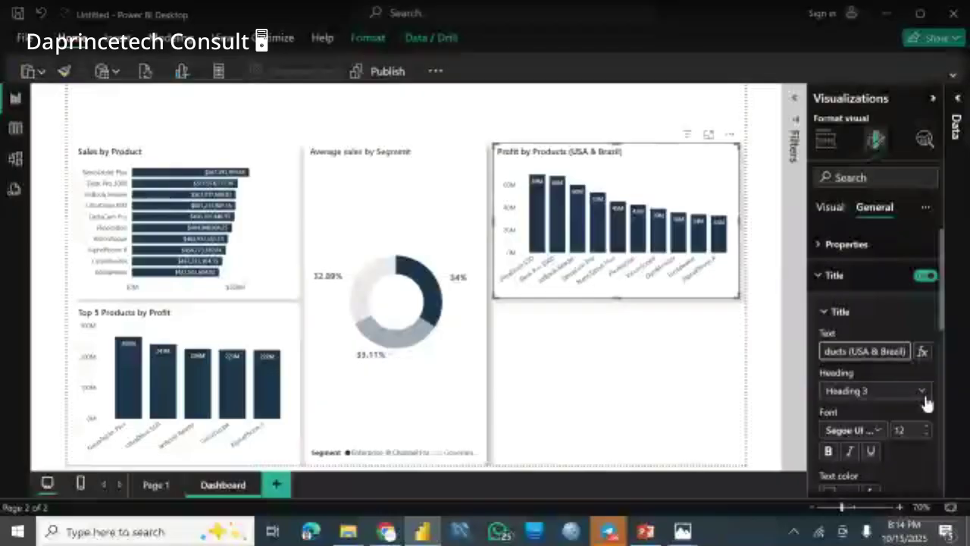
left_click(664, 385)
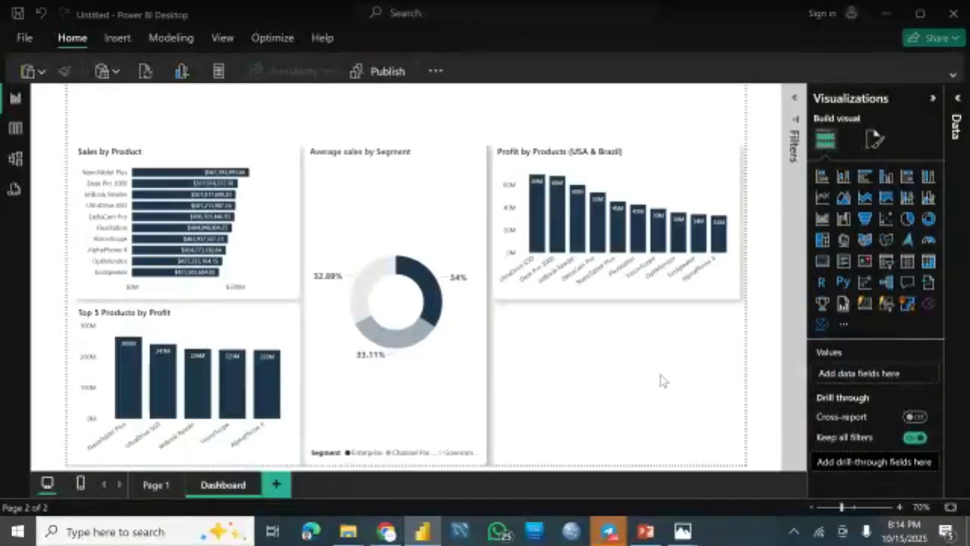
Copy the Average of Sales by Country chart from Page 1 to the Dashboard's space below the profit chart and fit it to that space
left_click(673, 538)
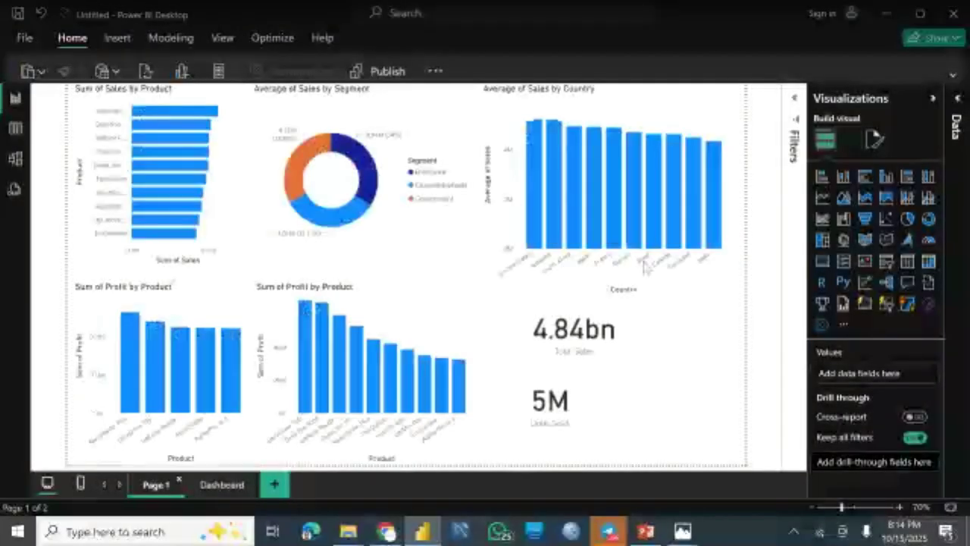
left_click(643, 261)
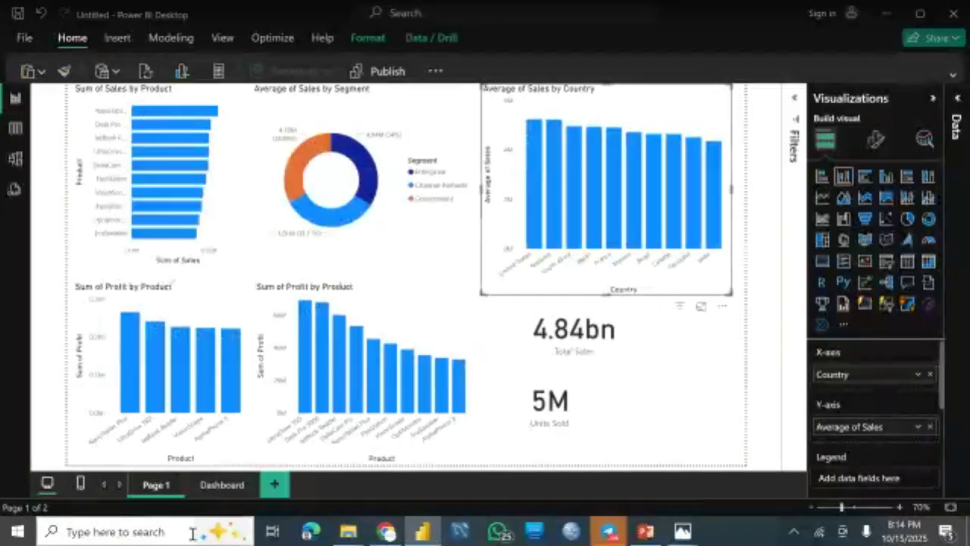
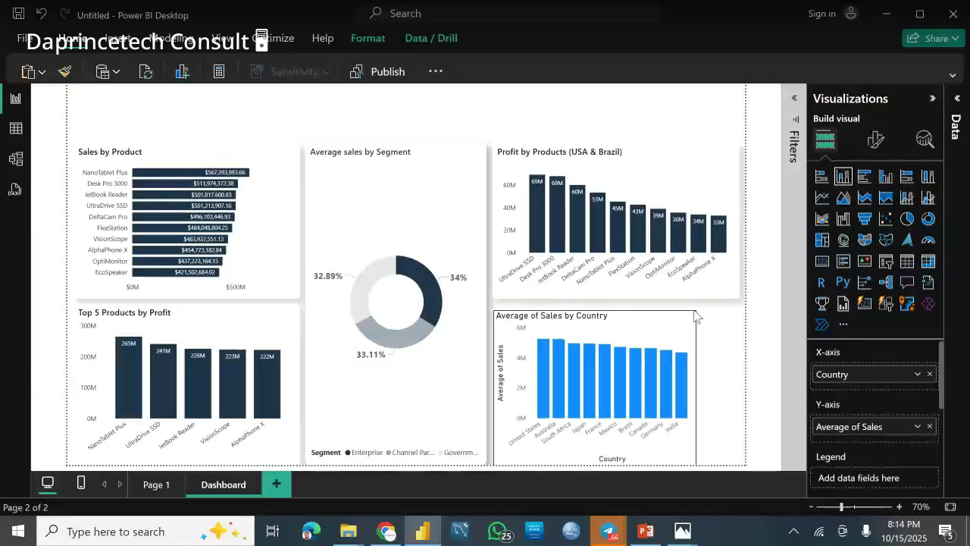
left_click_drag(696, 317, 711, 305)
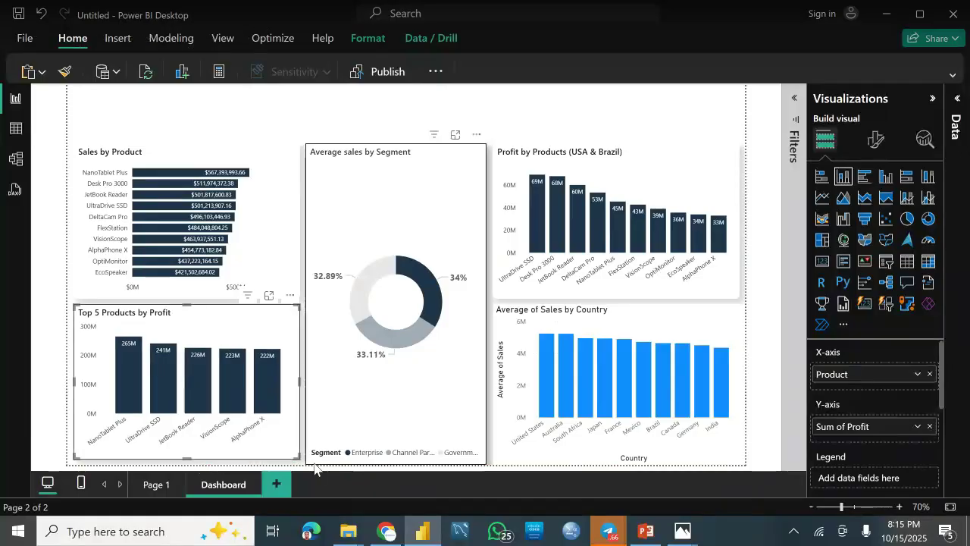
Shorten the donut and Average of Sales by Country charts from their bottom edges to align with the Top 5 Products by Profit chart
left_click_drag(390, 470, 397, 462)
left_click(518, 461)
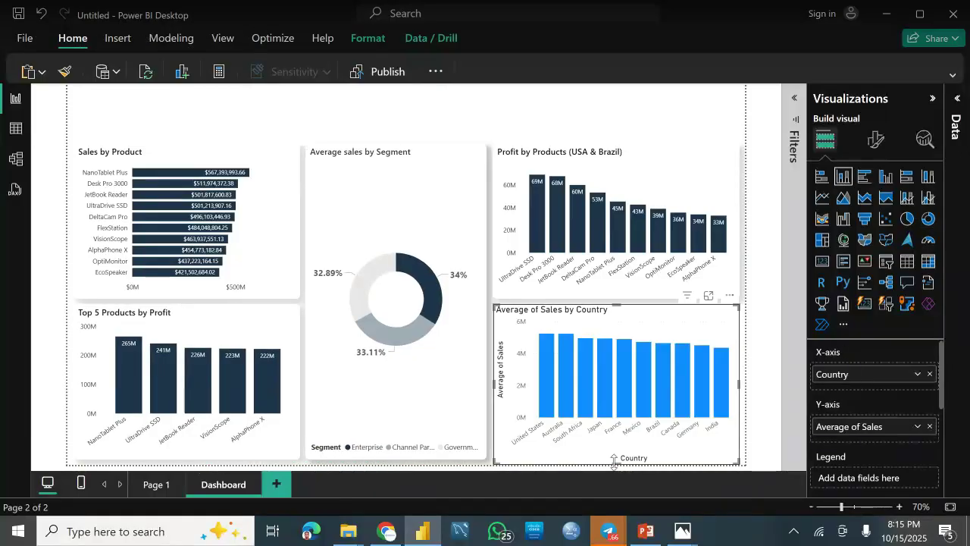
mouse_move(614, 461)
left_mouse_down()
mouse_move(625, 468)
mouse_move(605, 459)
left_mouse_up()
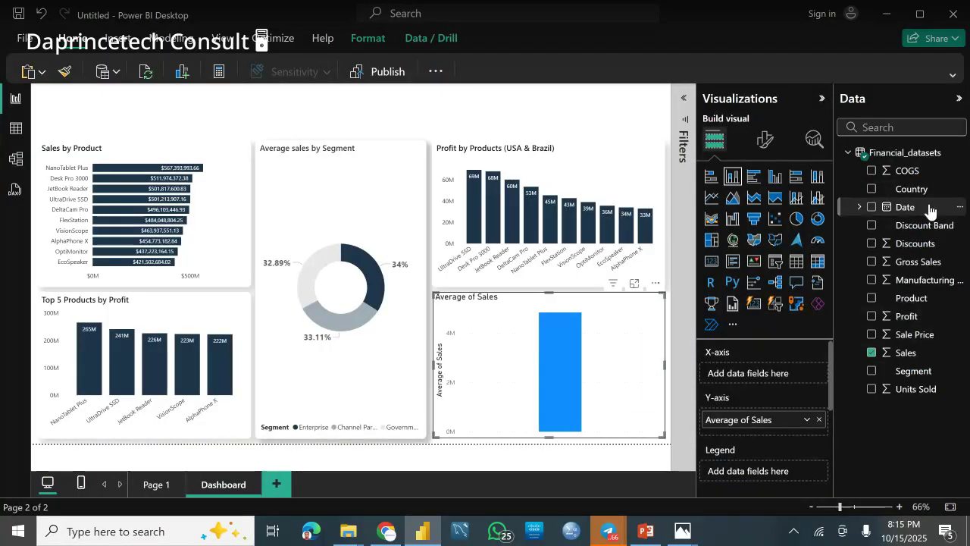
Put Date on the Average of Sales chart's X-axis in place of Country, keeping only the Year level
left_click(862, 209)
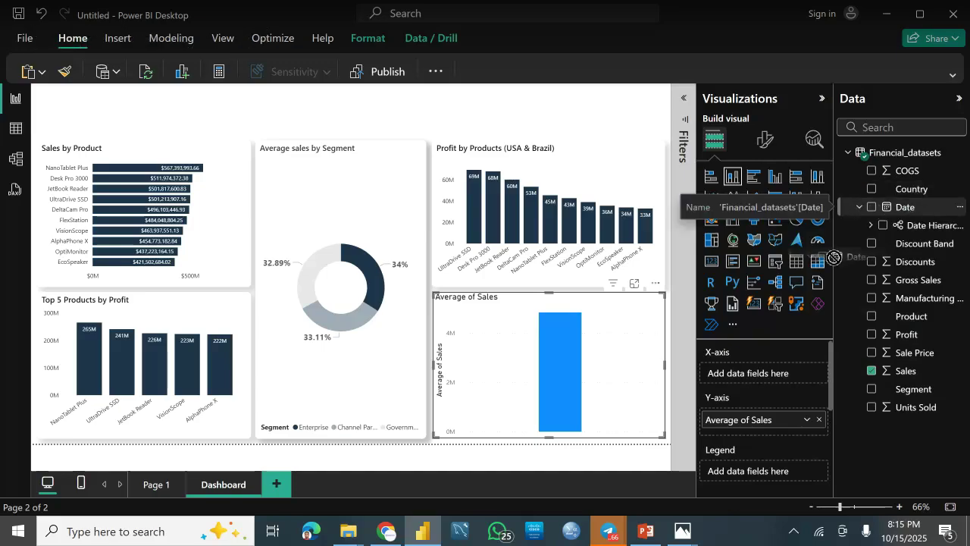
left_click_drag(762, 381, 760, 379)
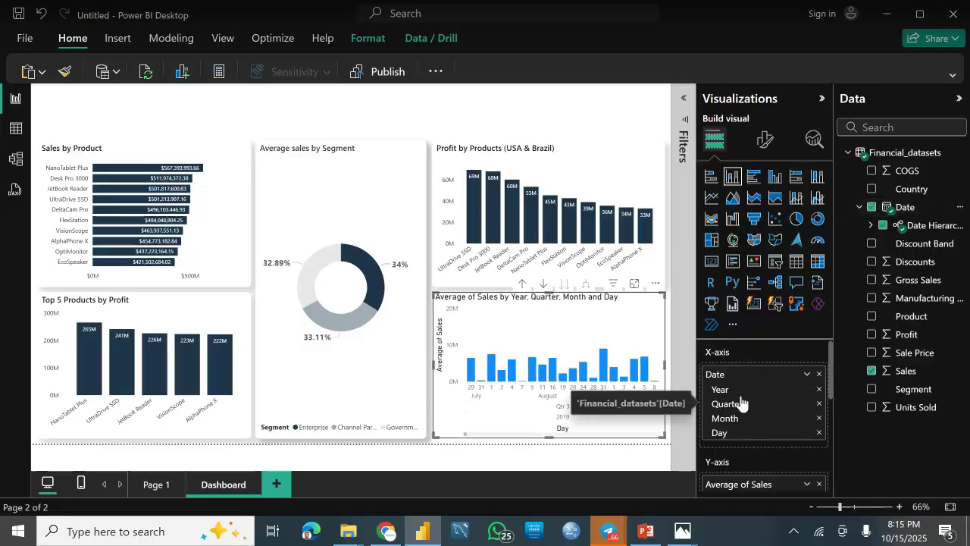
left_click(818, 404)
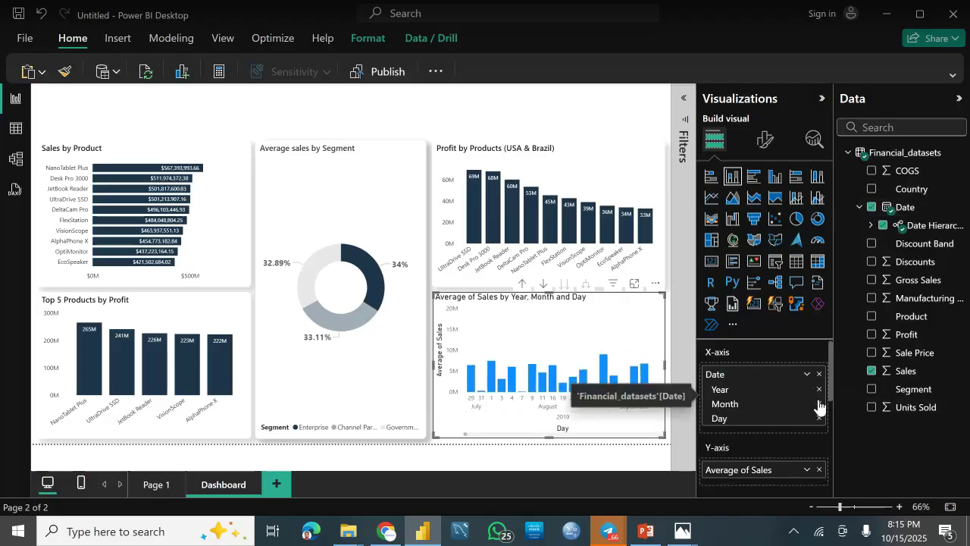
left_click(819, 404)
left_click(819, 403)
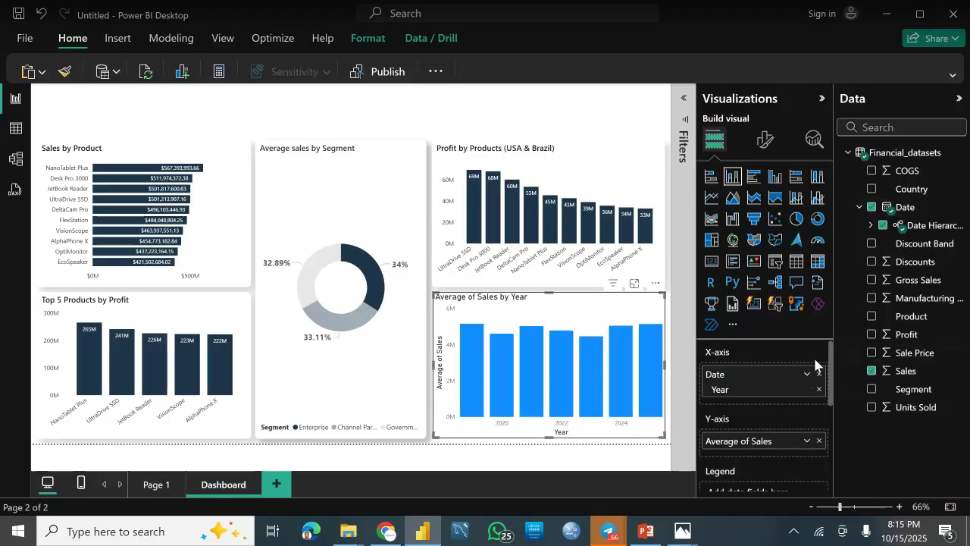
left_click(807, 374)
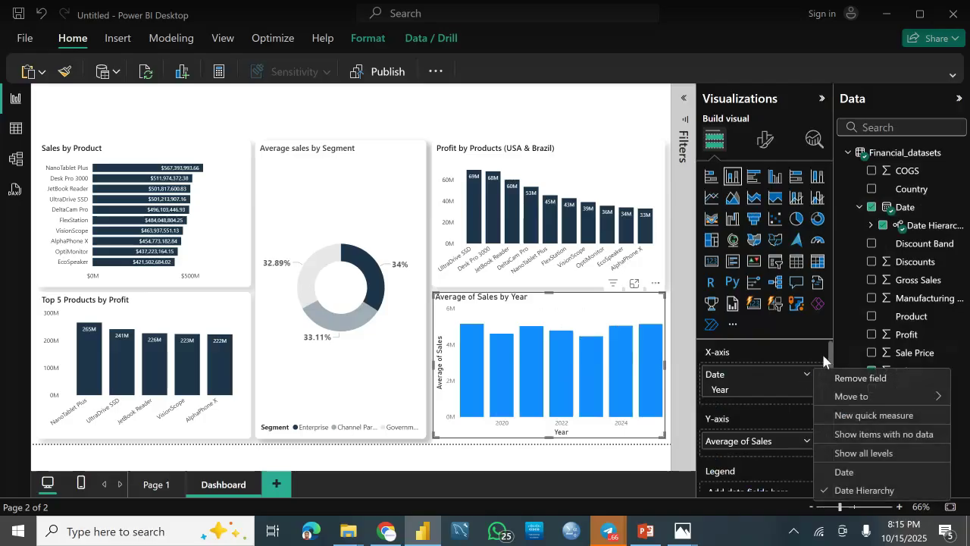
left_click(812, 344)
Change the yearly chart's Sales aggregation to Sum and open the Y-axis field's options
mouse_move(588, 389)
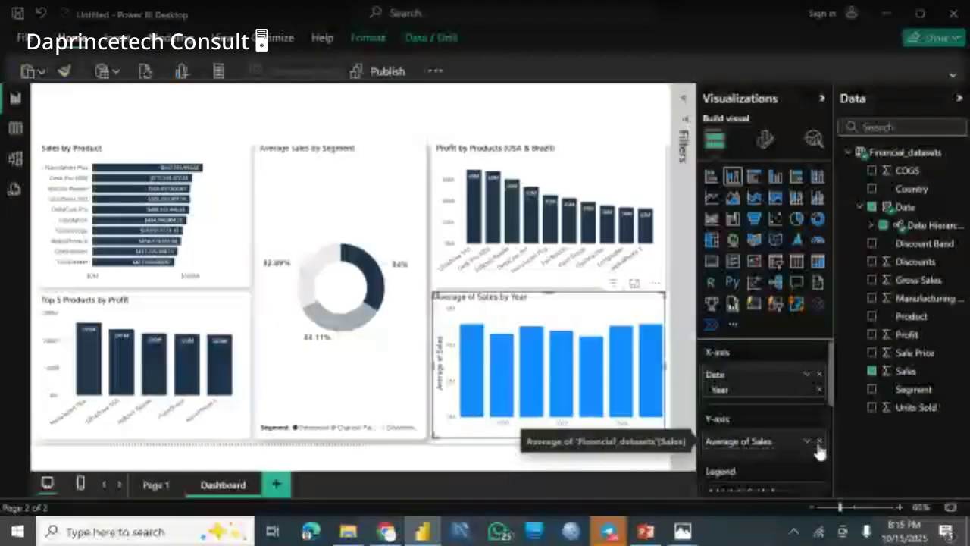
left_click(808, 443)
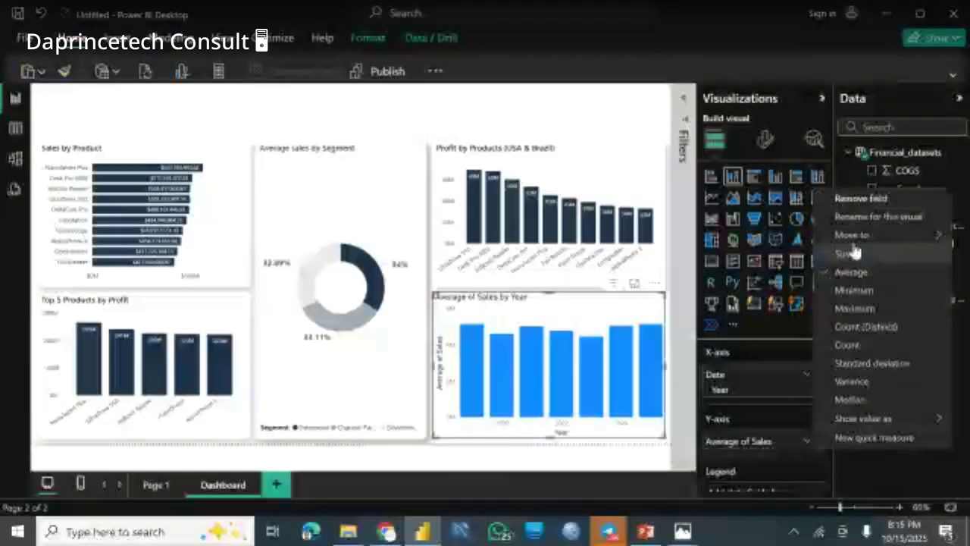
left_click(842, 254)
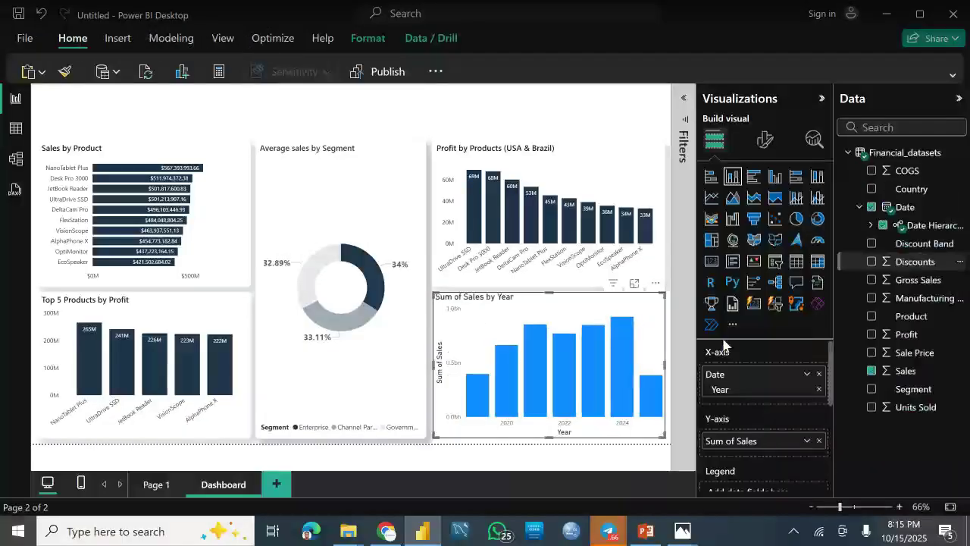
right_click(743, 449)
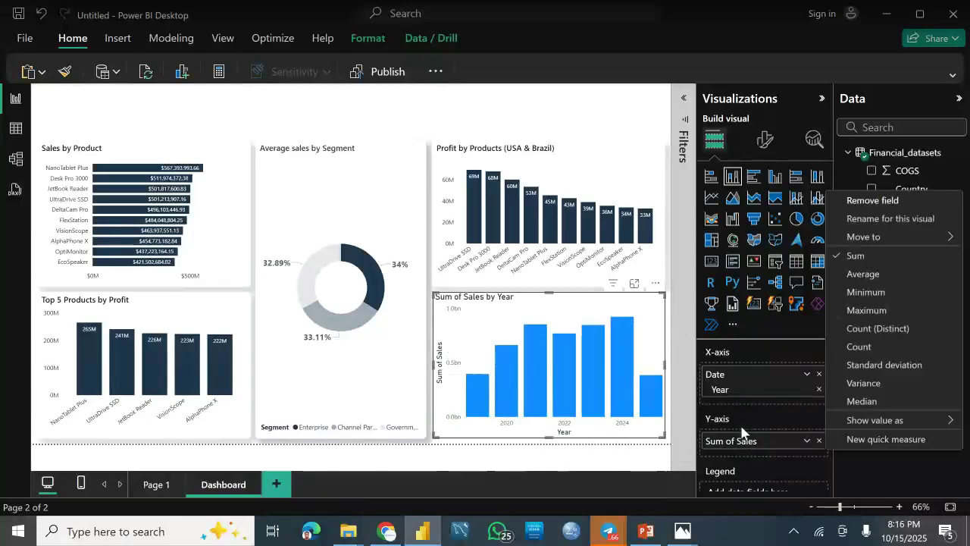
Convert the Sum of Sales by Year column chart into a line chart
left_click(738, 448)
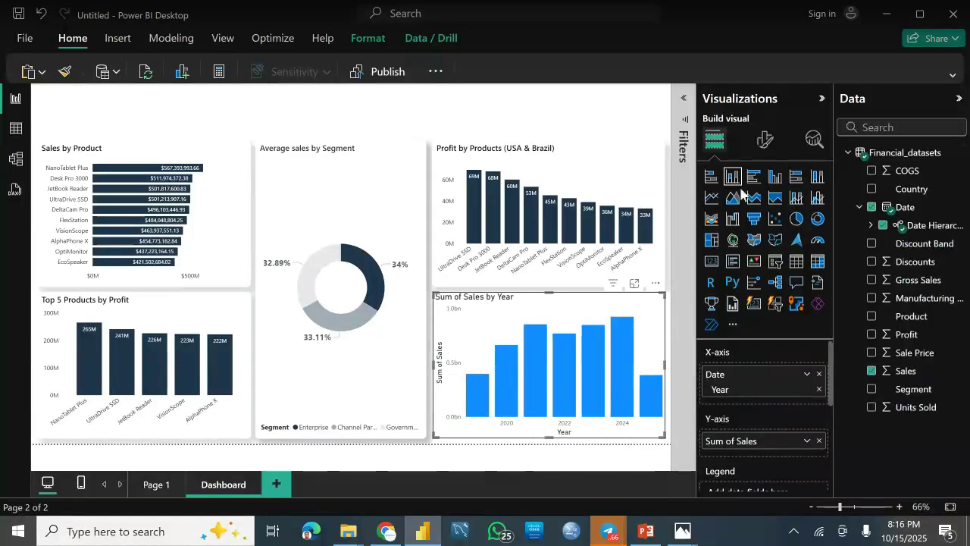
left_click(713, 201)
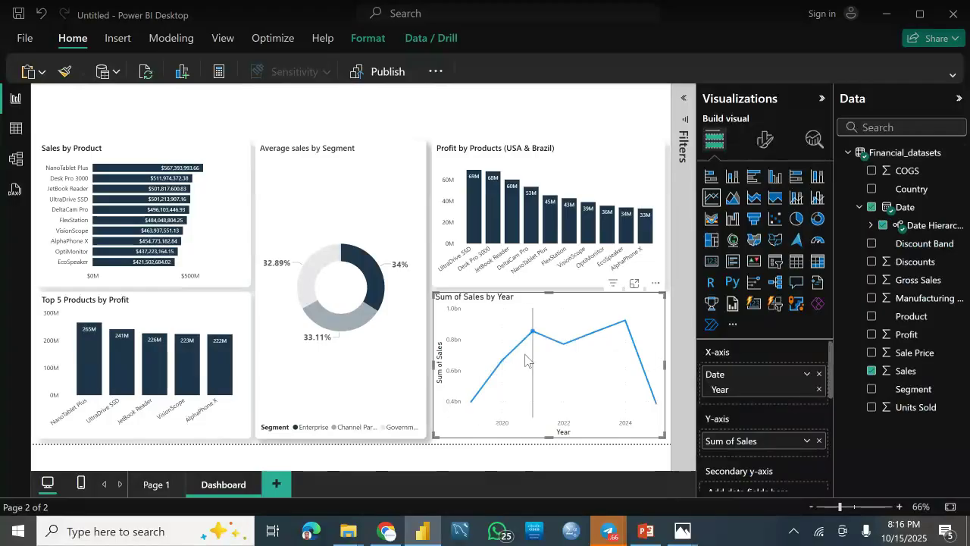
mouse_move(500, 363)
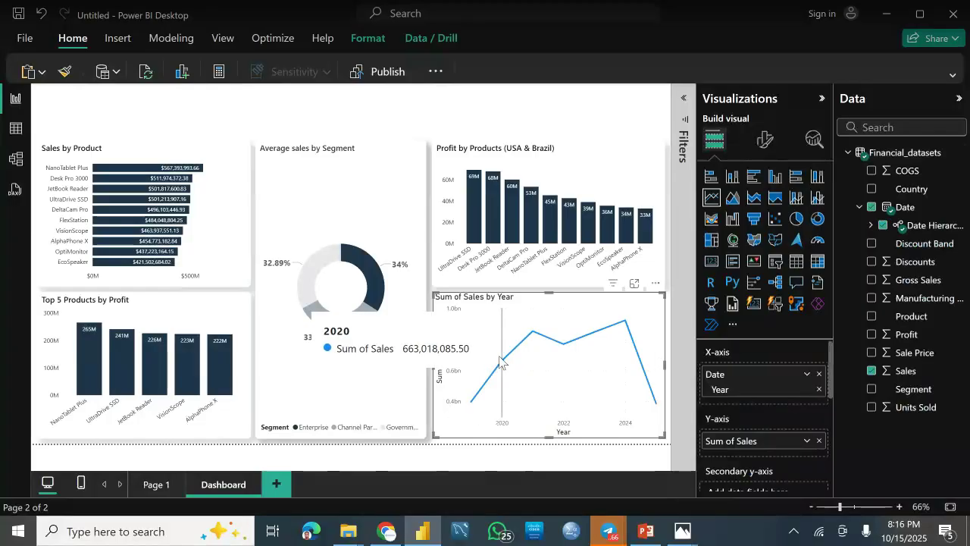
mouse_move(564, 347)
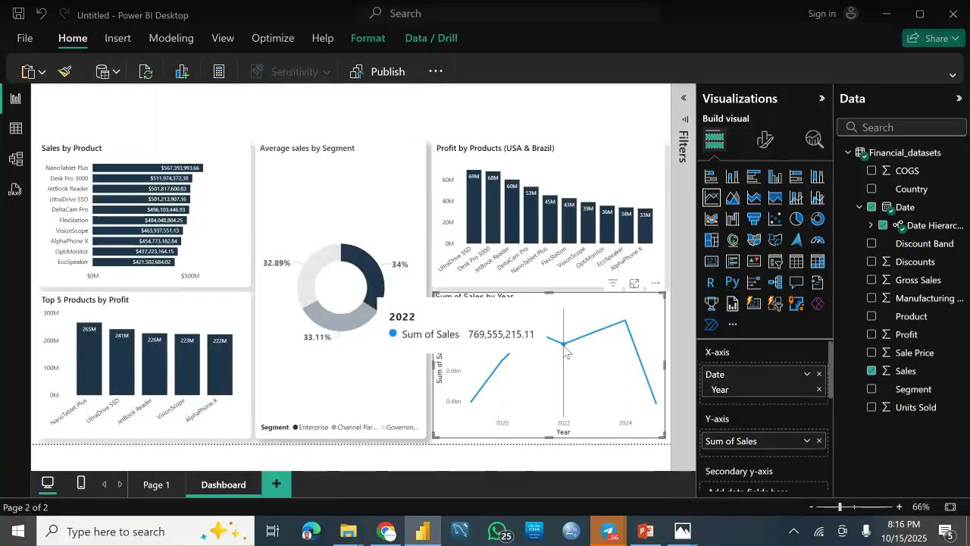
mouse_move(625, 311)
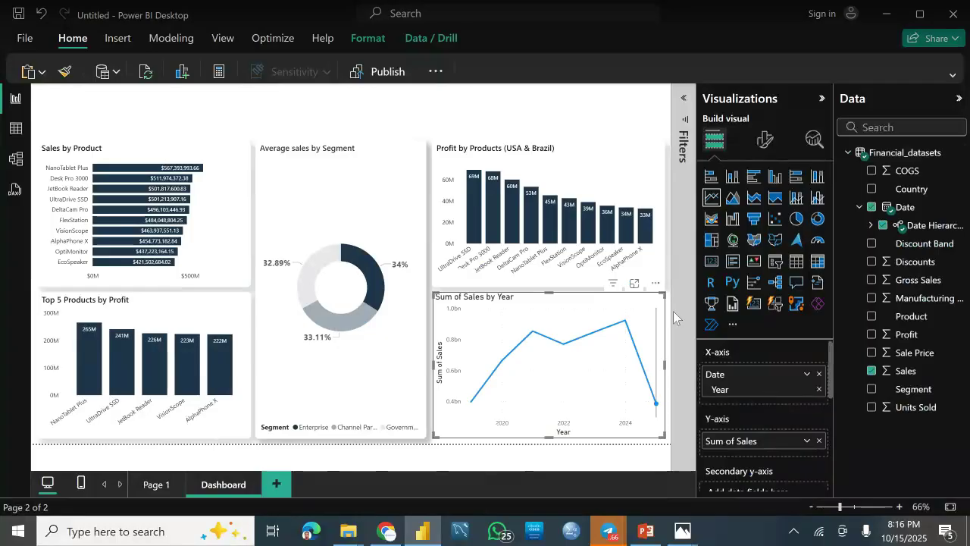
Collapse the Data and Visualizations panes and undo the formatting copied onto the Sum of Sales by Year chart
left_click(960, 102)
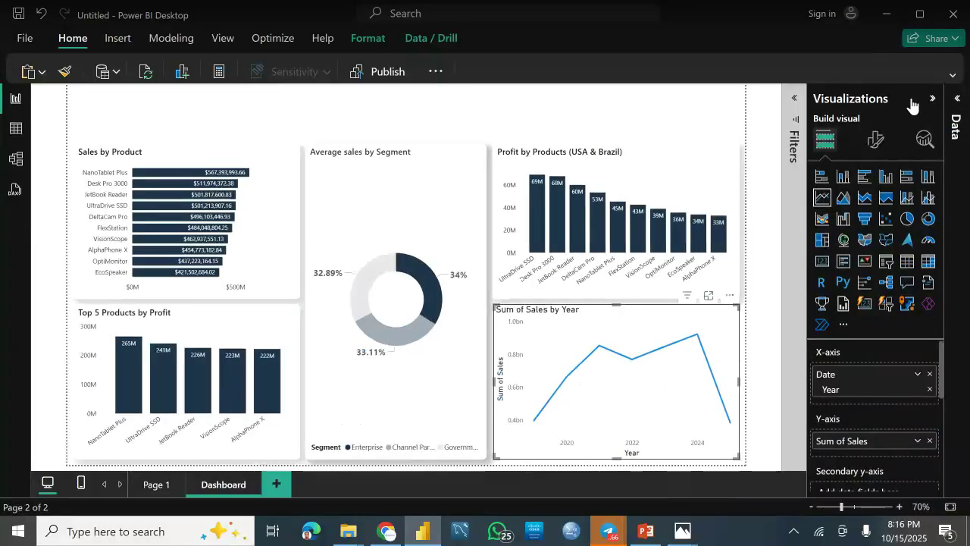
left_click(932, 97)
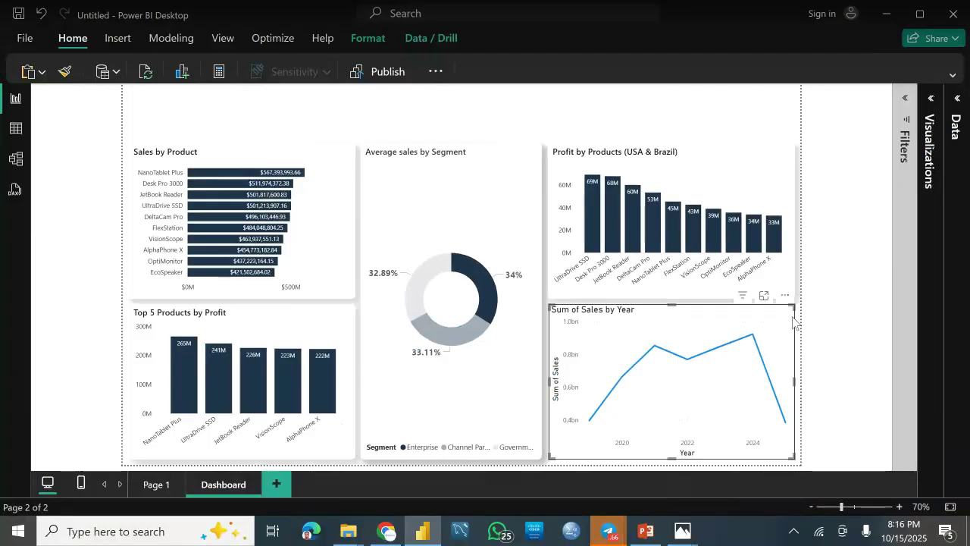
left_click(663, 483)
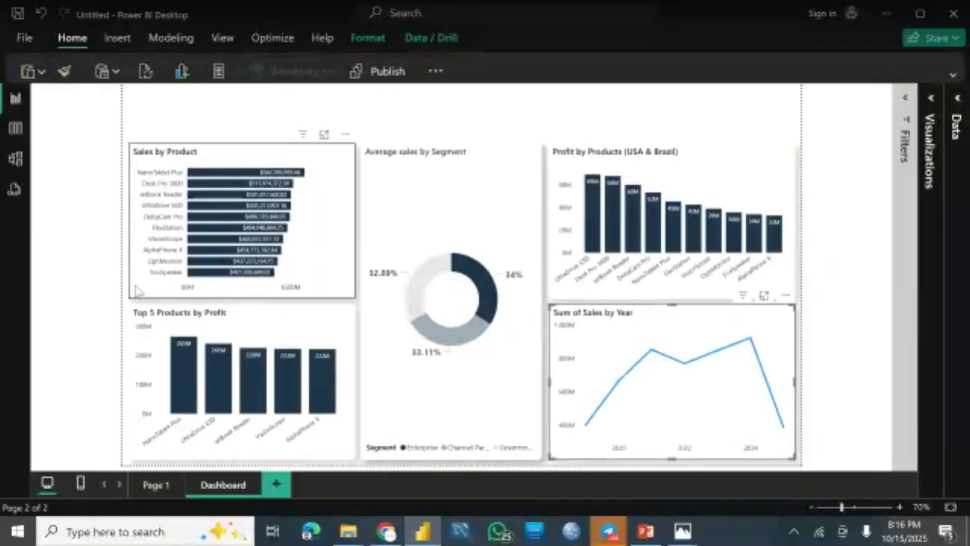
key("ctrl+z")
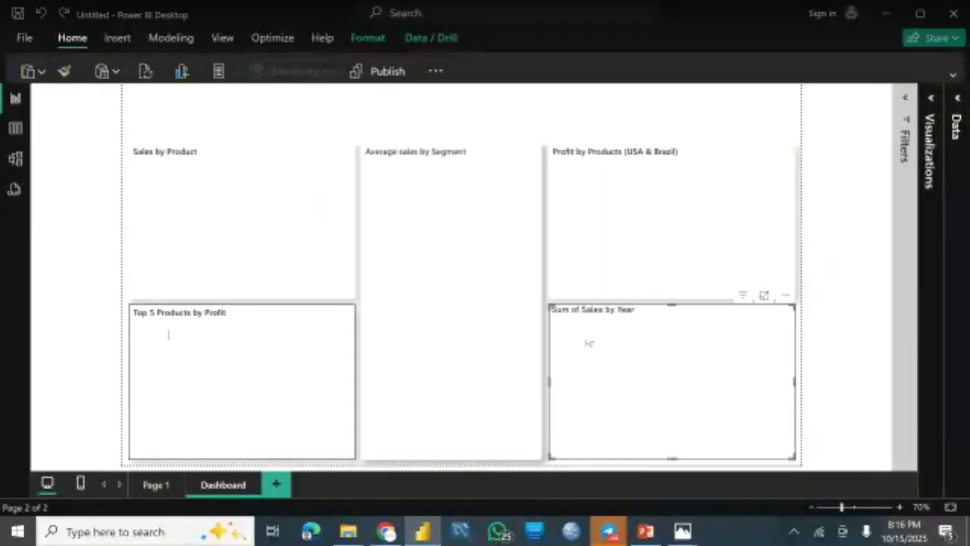
Change the yearly sales line chart's title to "Total Sales by Year"
left_click(933, 103)
left_click(874, 137)
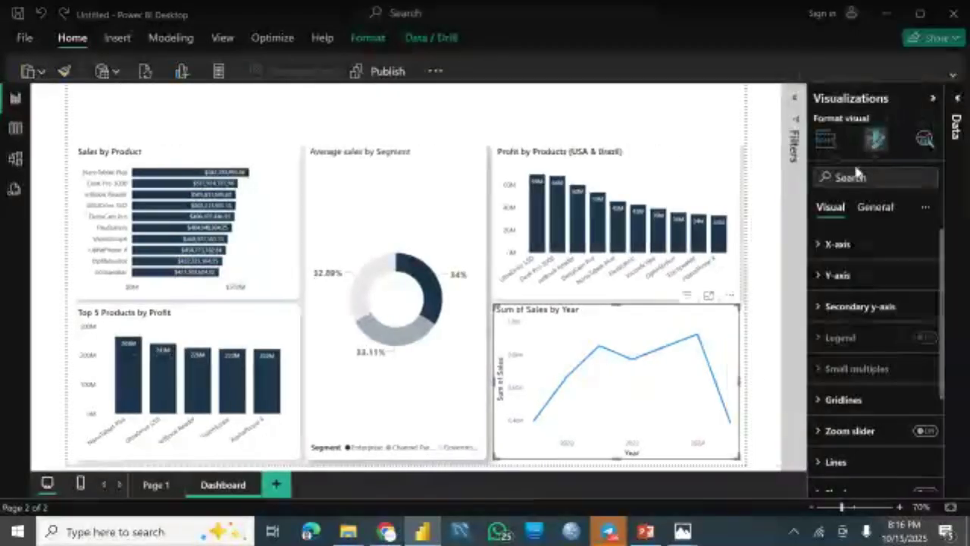
left_click(868, 206)
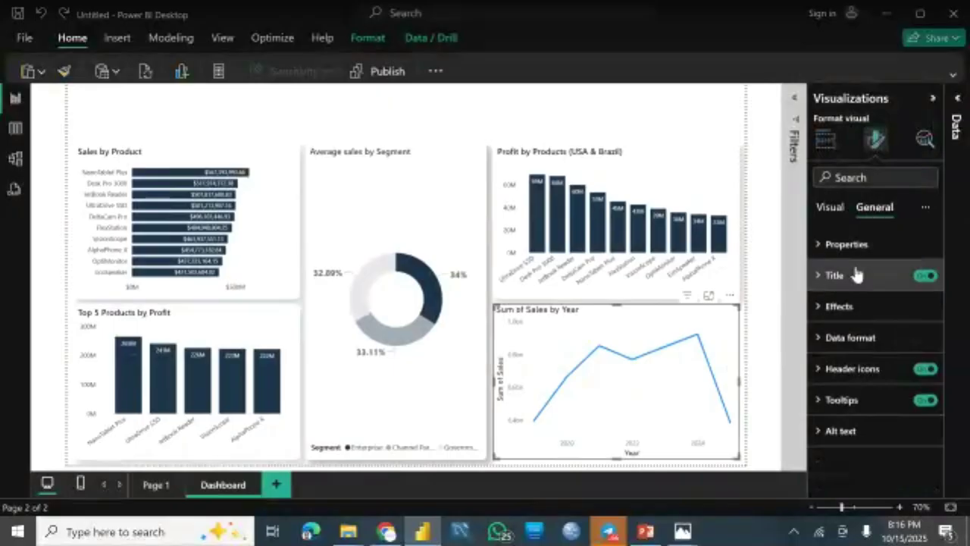
left_click(856, 279)
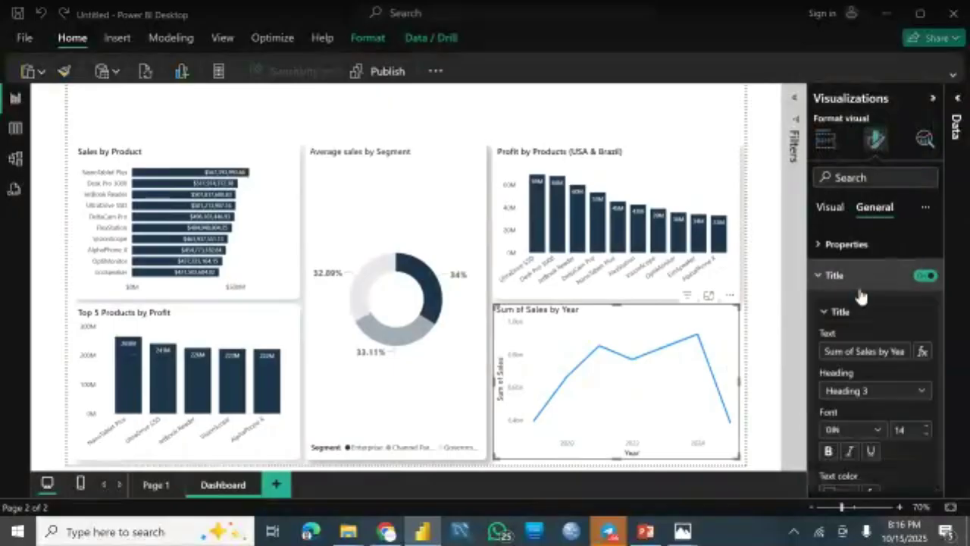
left_click(854, 354)
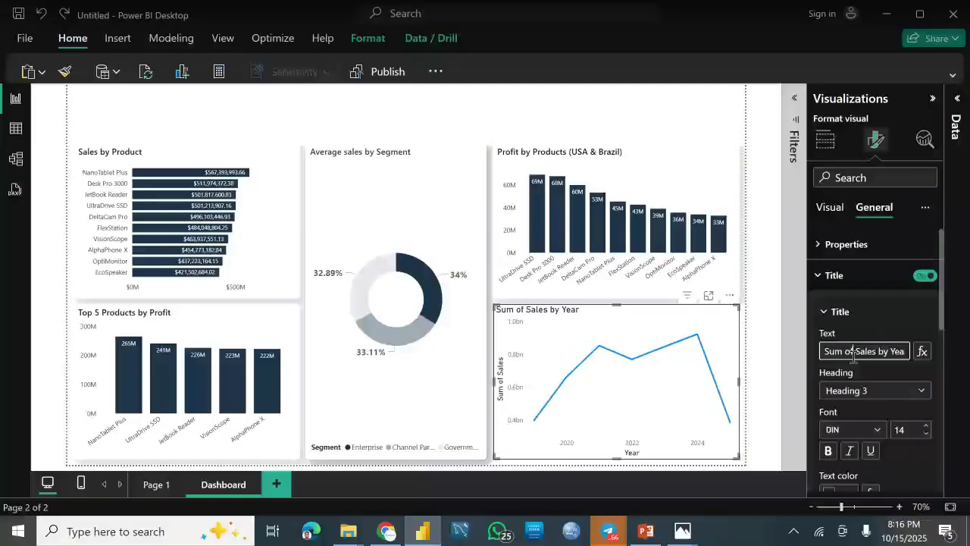
key("ctrl+a")
key("BackSpace")
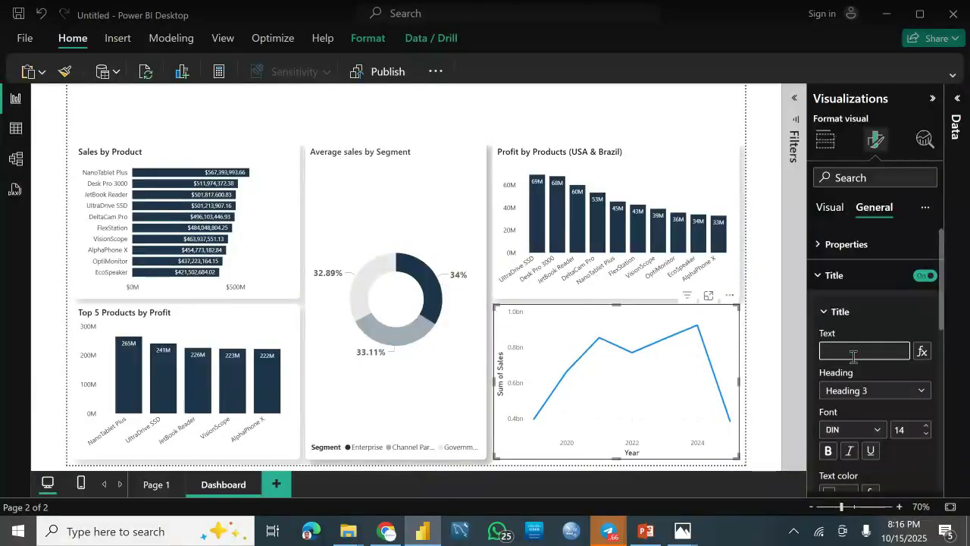
type("Sales")
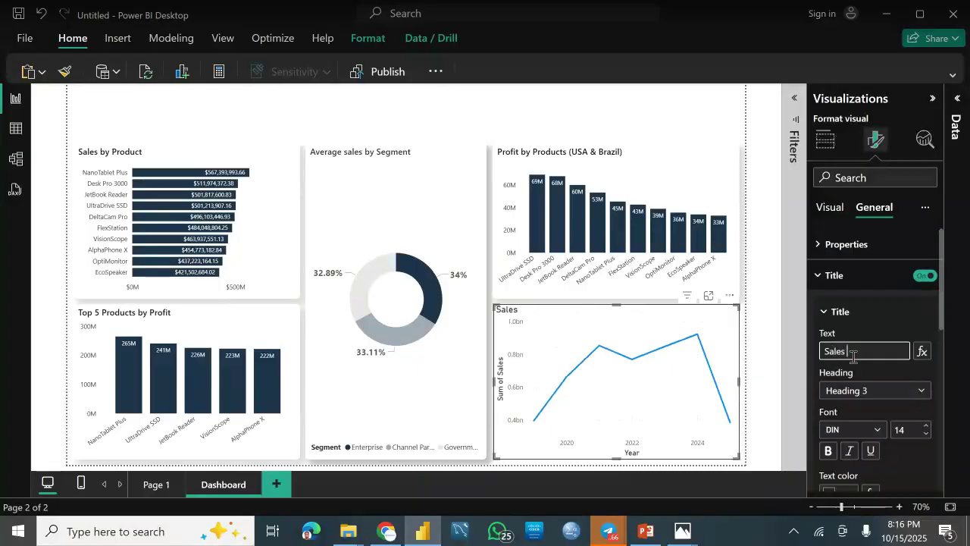
type(" by Year")
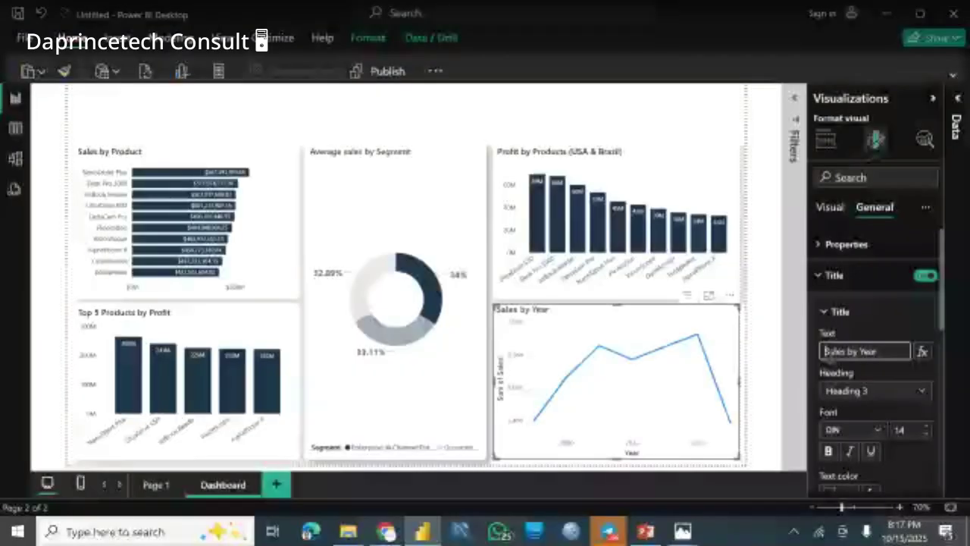
type("Total")
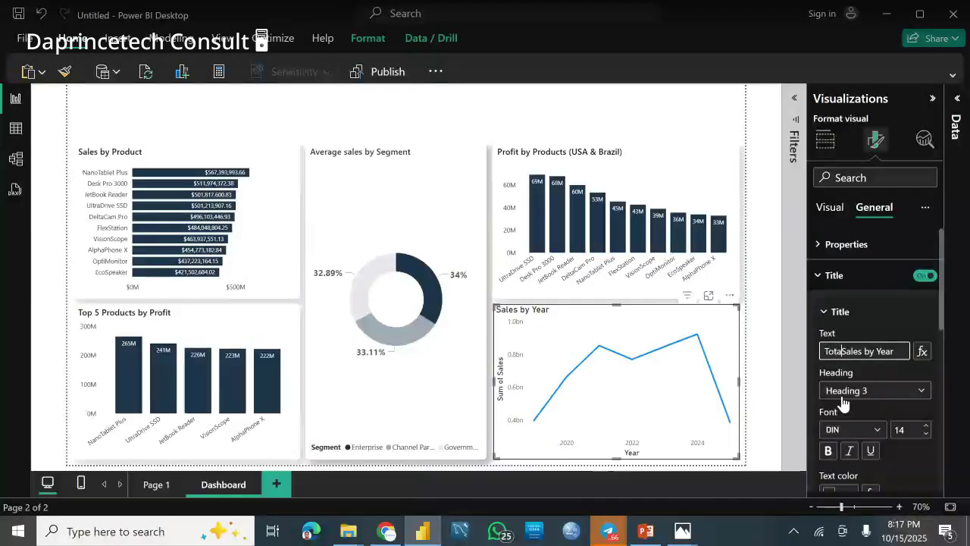
left_click(881, 367)
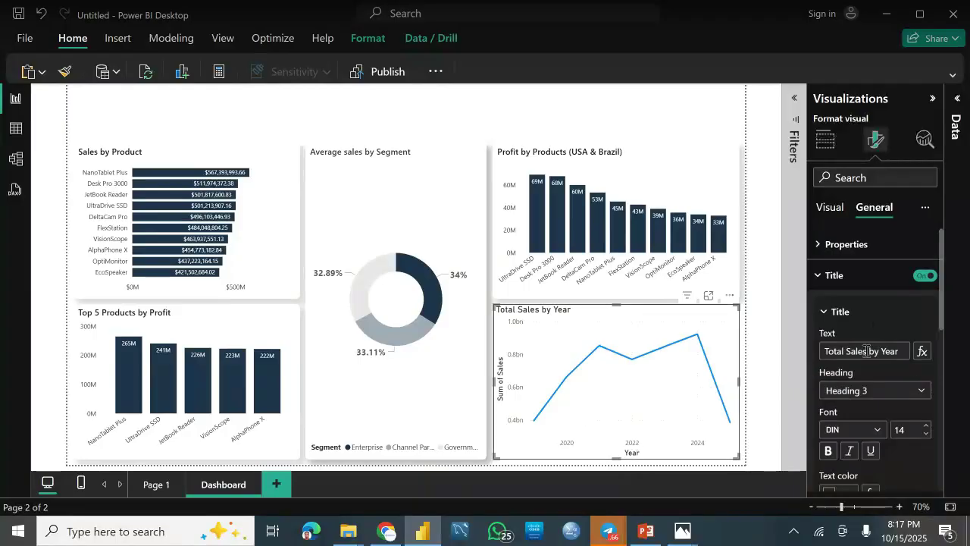
Format the Total Sales by Year title in a bold Segoe UI font at size 12
left_click(927, 435)
left_click(926, 434)
left_click(877, 434)
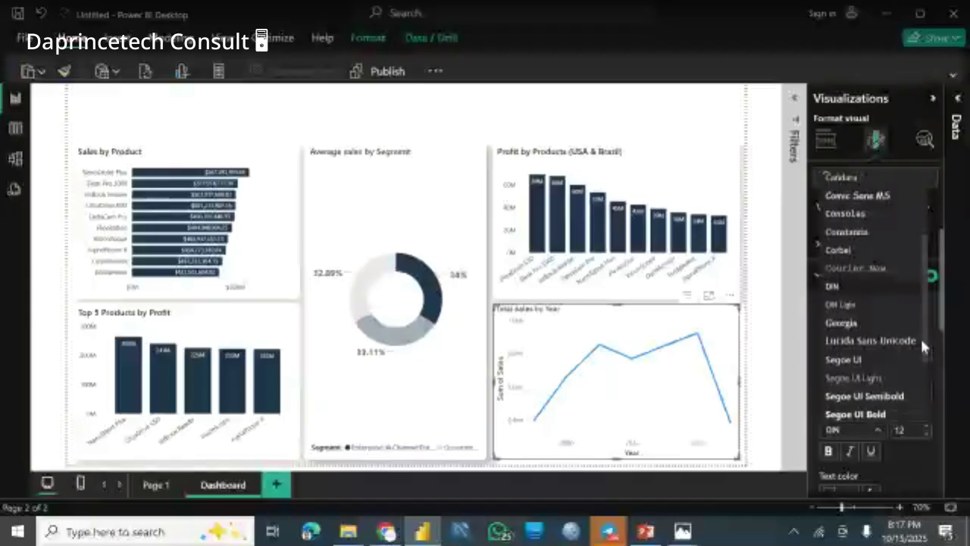
scroll(919, 351, "down", 1)
left_click(892, 369)
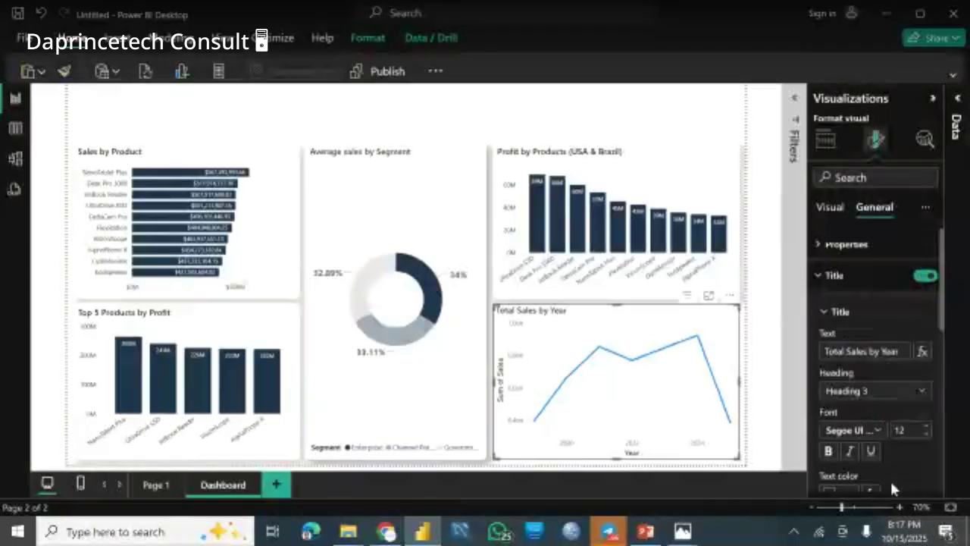
left_click(829, 453)
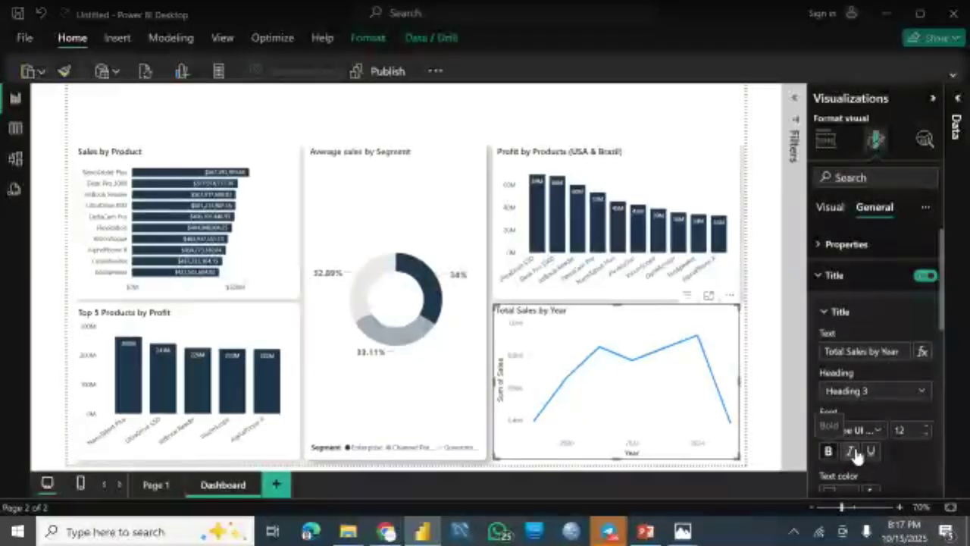
Set the Total Sales by Year title's text color to the dark gray among the recent colors
scroll(823, 436, "down", 2)
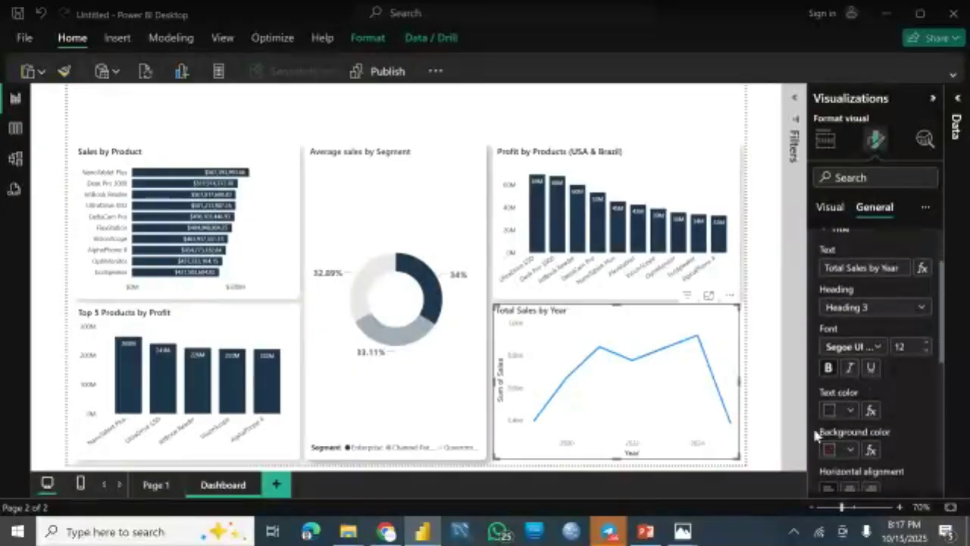
left_click(849, 412)
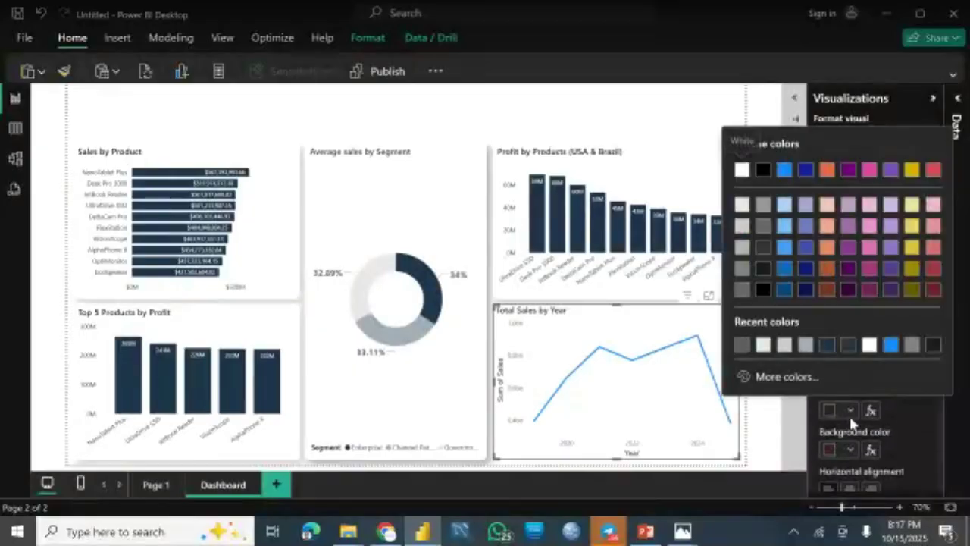
left_click(742, 345)
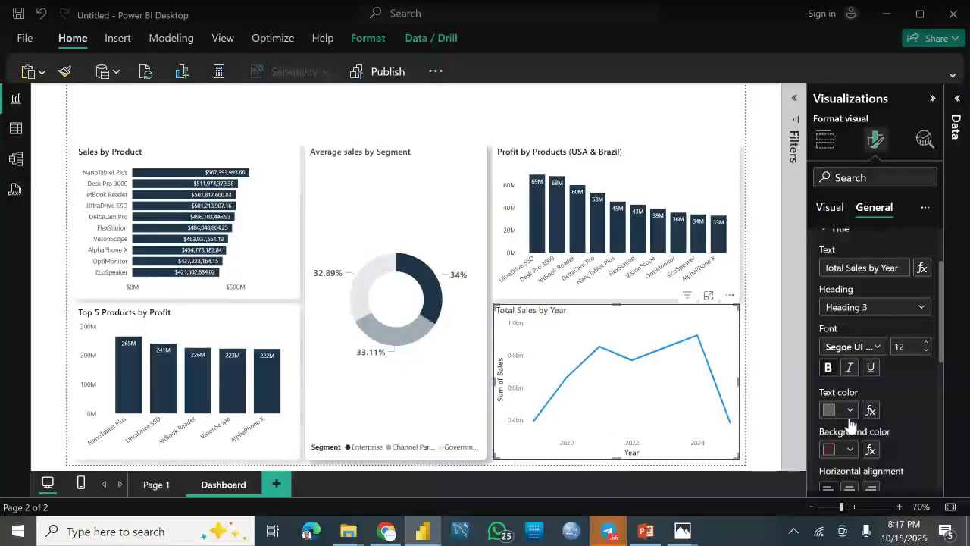
left_click(849, 412)
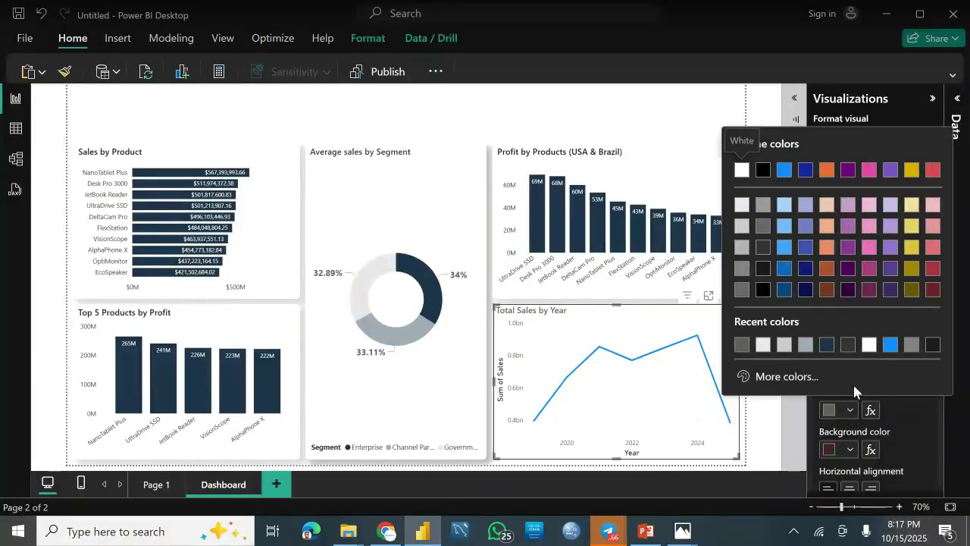
left_click(842, 346)
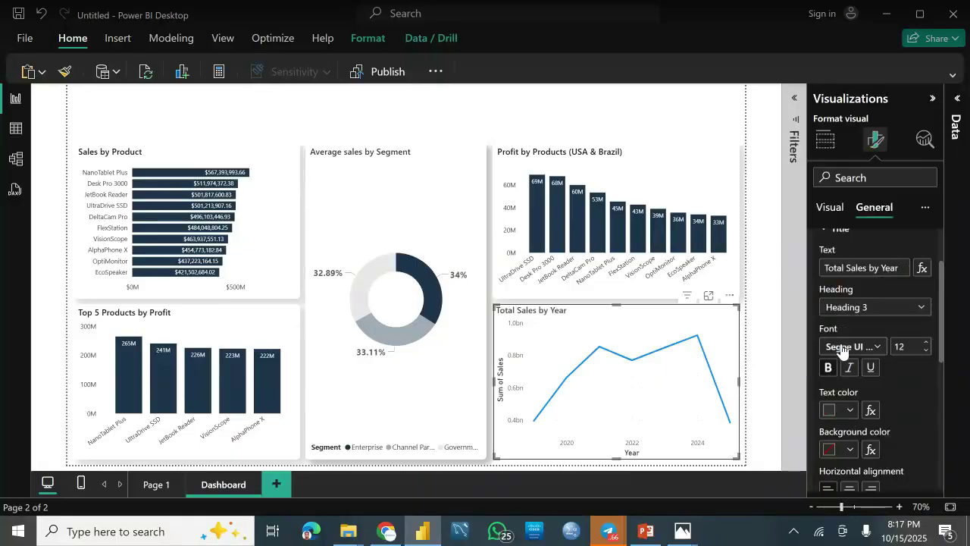
Give the Total Sales by Year chart a light gray visual border with 8 px rounded corners, and turn on its shadow
left_click_drag(942, 366, 947, 452)
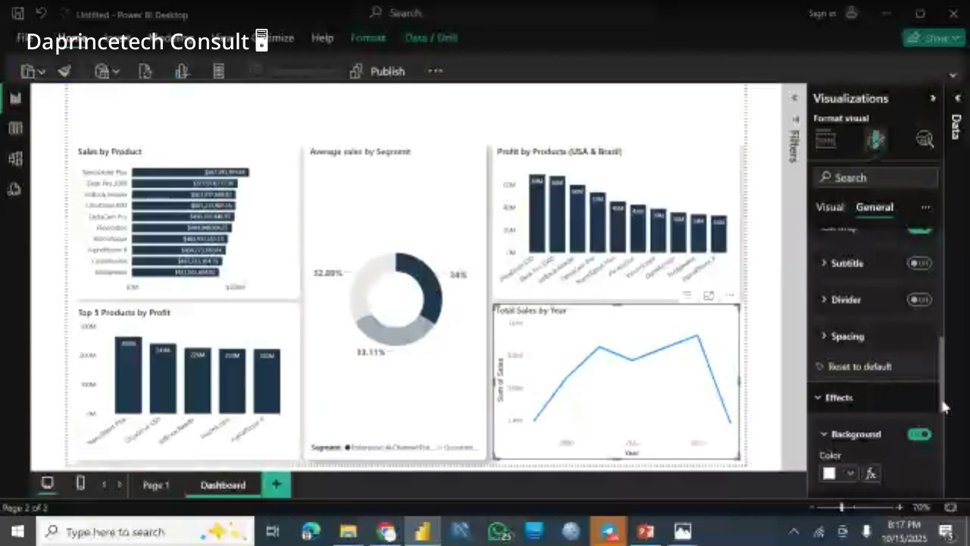
left_click_drag(940, 405, 942, 428)
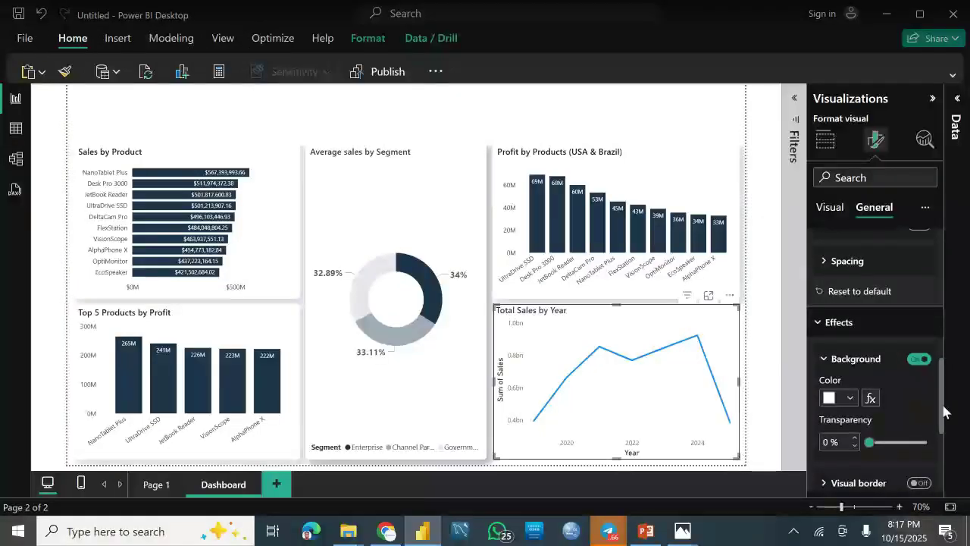
scroll(944, 412, "down", 3)
left_click(919, 369)
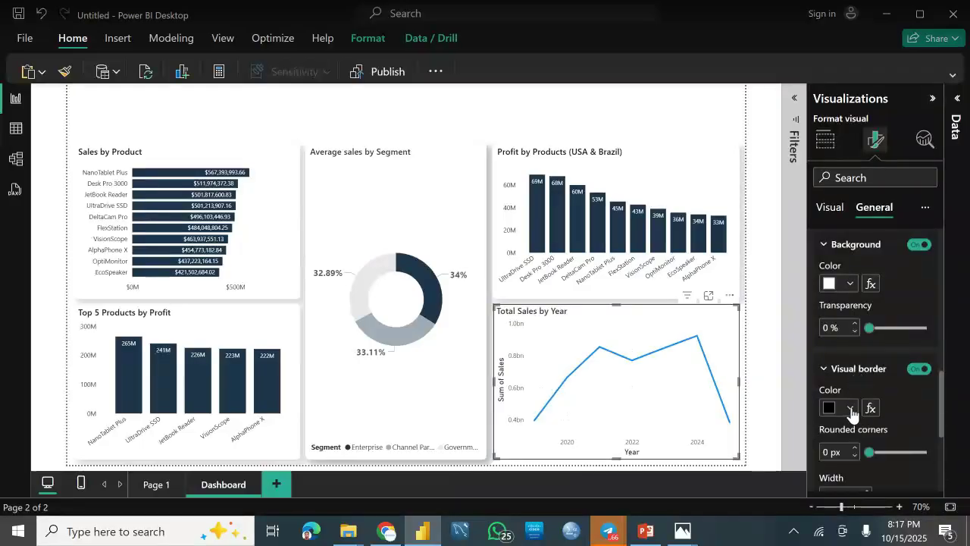
left_click(850, 410)
left_click(786, 347)
left_click(840, 452)
type("8")
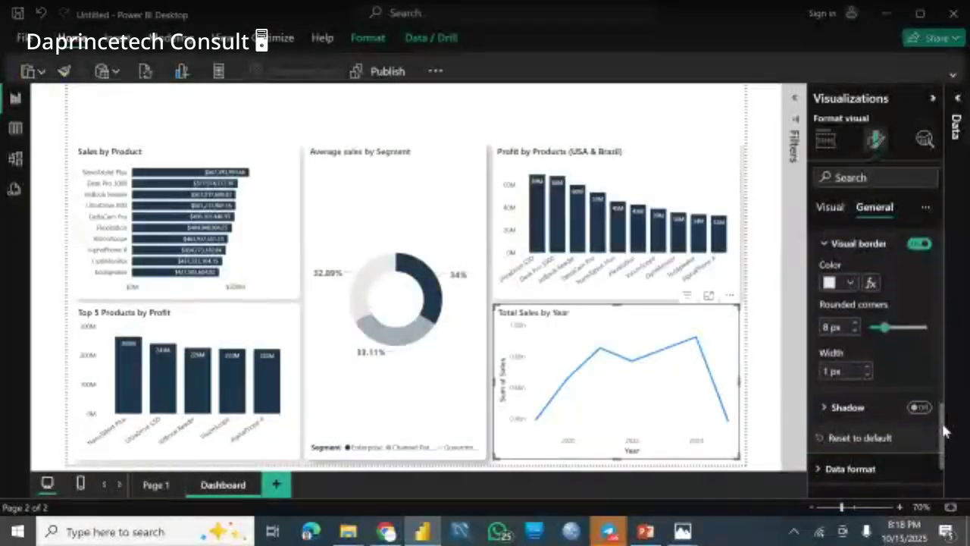
left_click(920, 409)
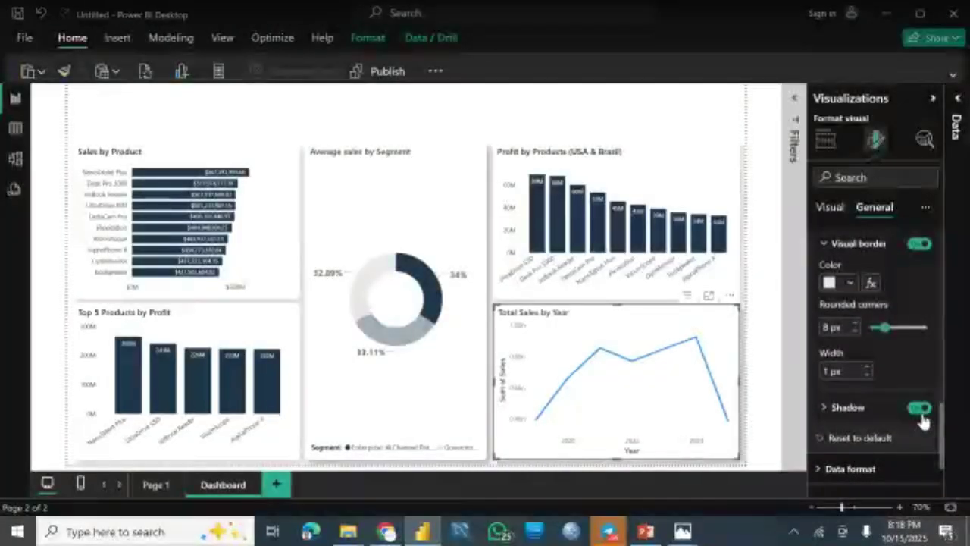
Format the Sum of Sales values in the Total Sales by Year chart as Currency
left_click_drag(943, 432, 939, 459)
scroll(879, 385, "down", 1)
left_click(879, 384)
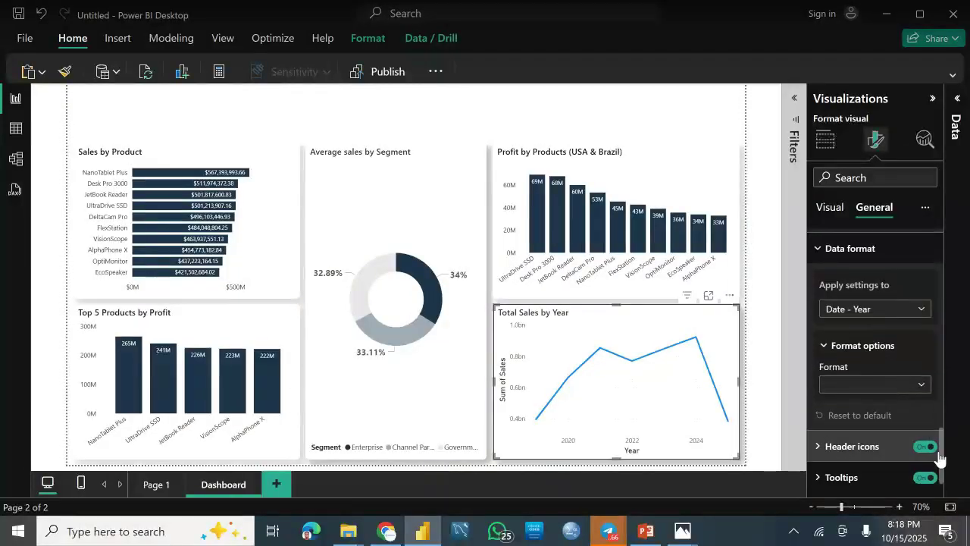
left_click(903, 308)
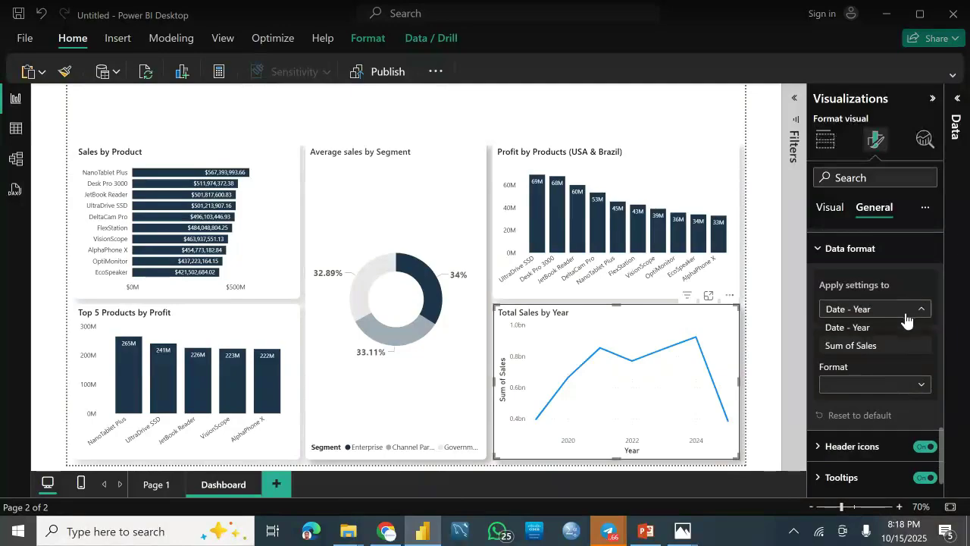
left_click(853, 347)
left_click(860, 310)
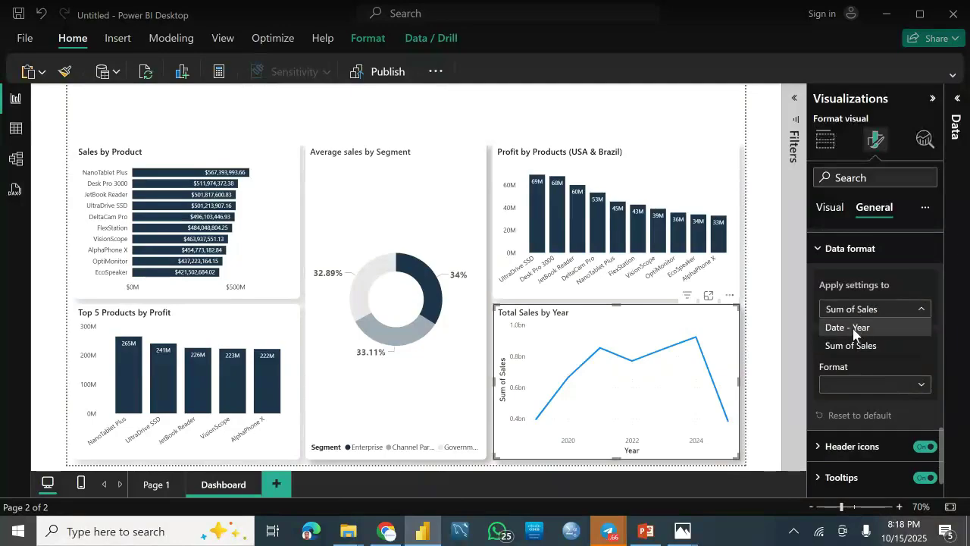
left_click(854, 331)
left_click(873, 310)
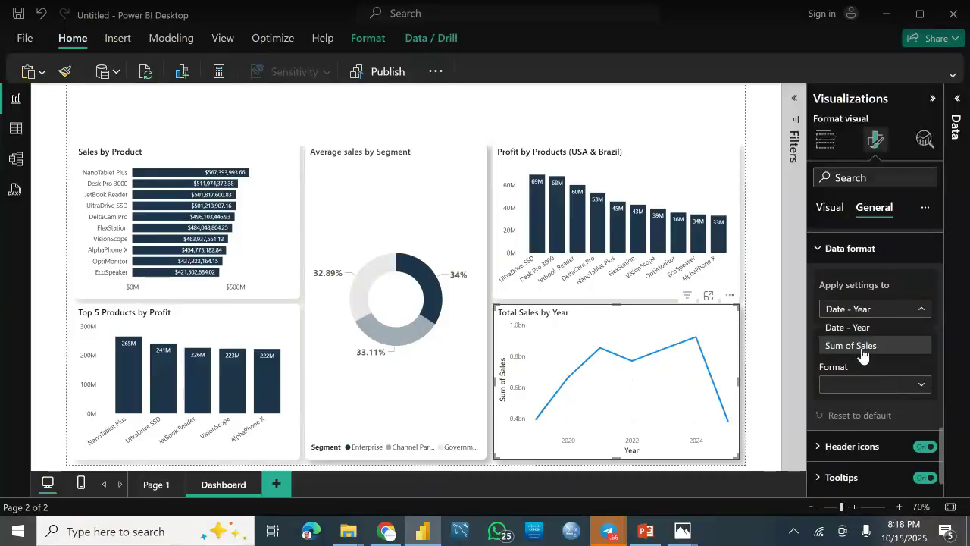
left_click(862, 348)
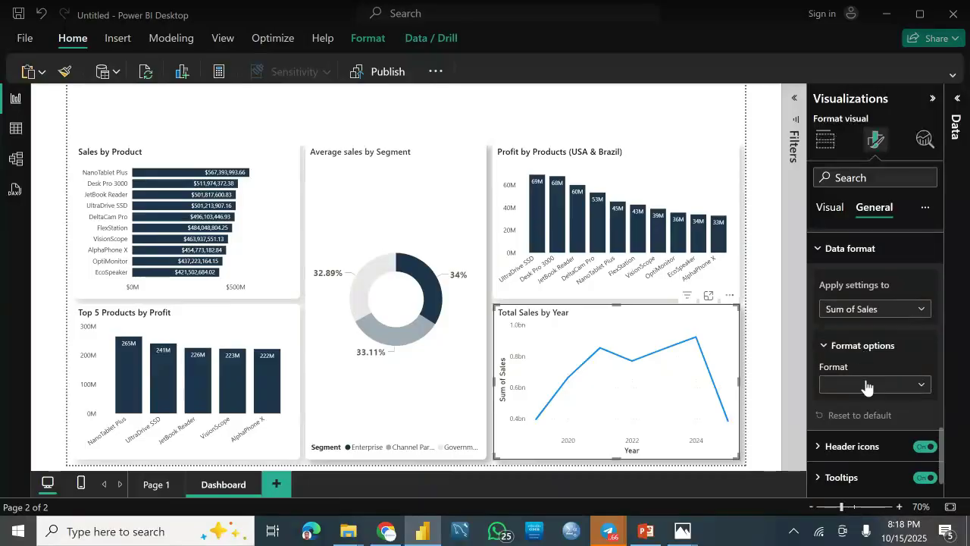
left_click(868, 388)
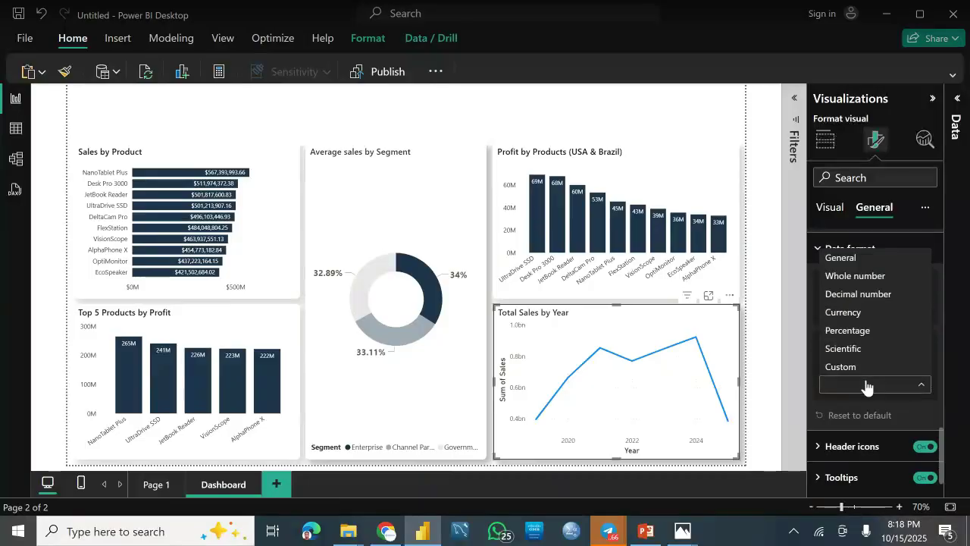
left_click(873, 311)
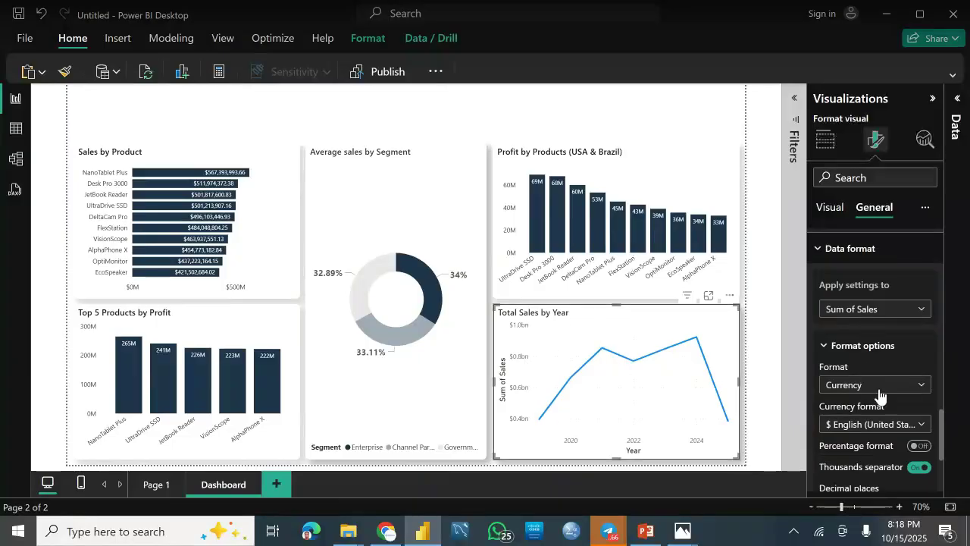
scroll(944, 432, "down", 1)
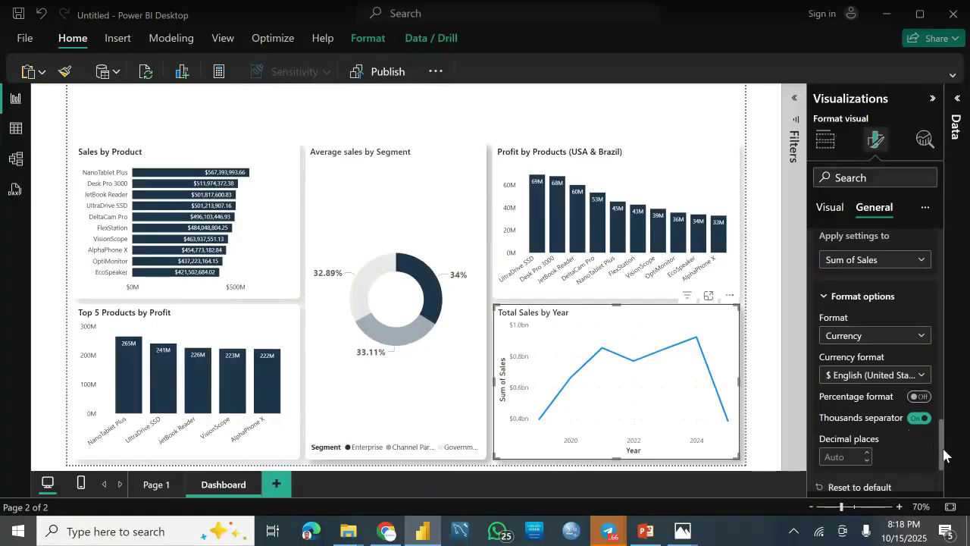
Set the color of the Total Sales by Year chart's x-axis values to dark gray
left_click_drag(940, 449, 872, 239)
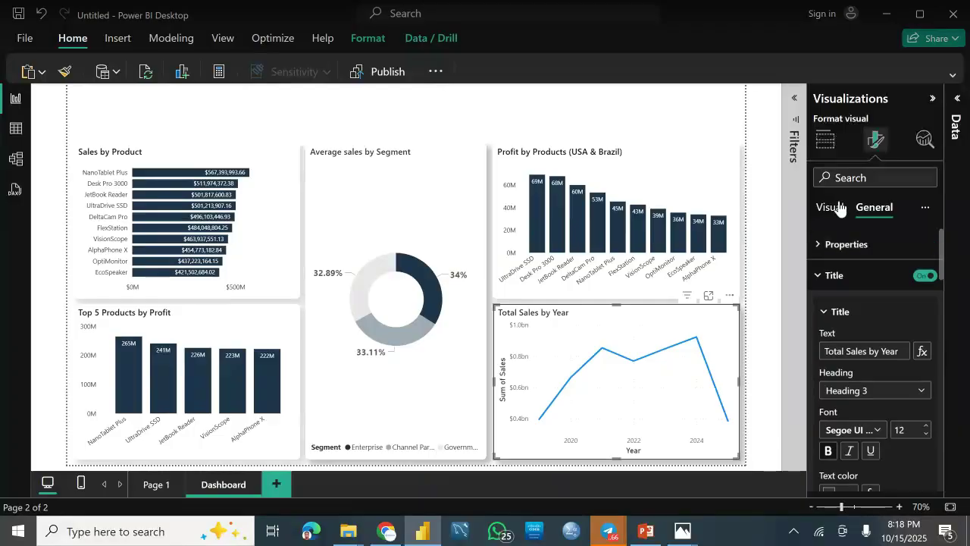
left_click(832, 207)
left_click(842, 246)
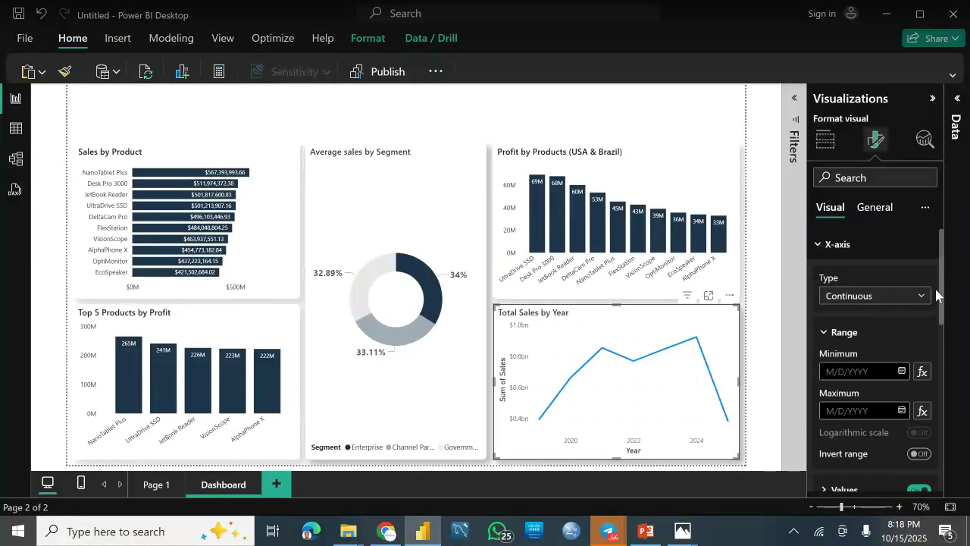
left_click_drag(943, 297, 944, 348)
left_click(844, 353)
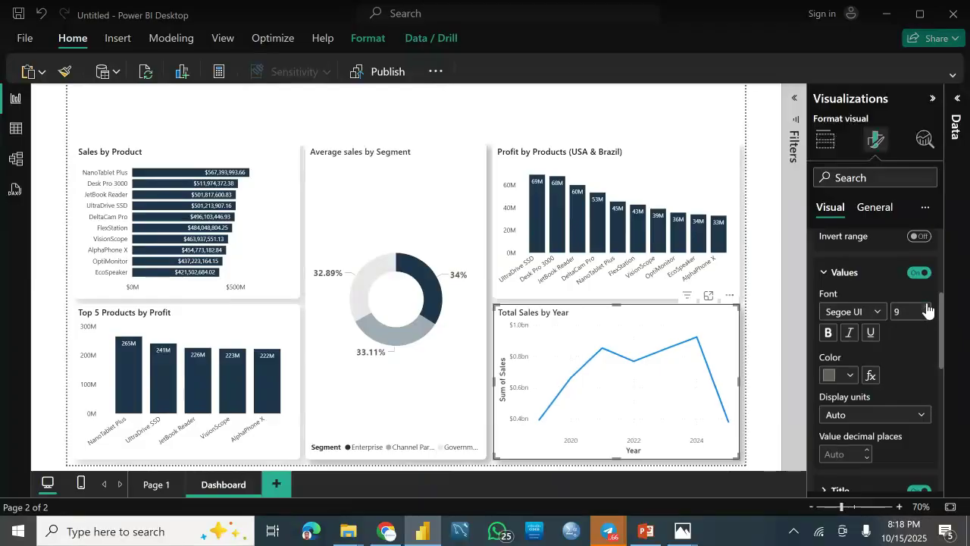
left_click(849, 371)
left_click(765, 309)
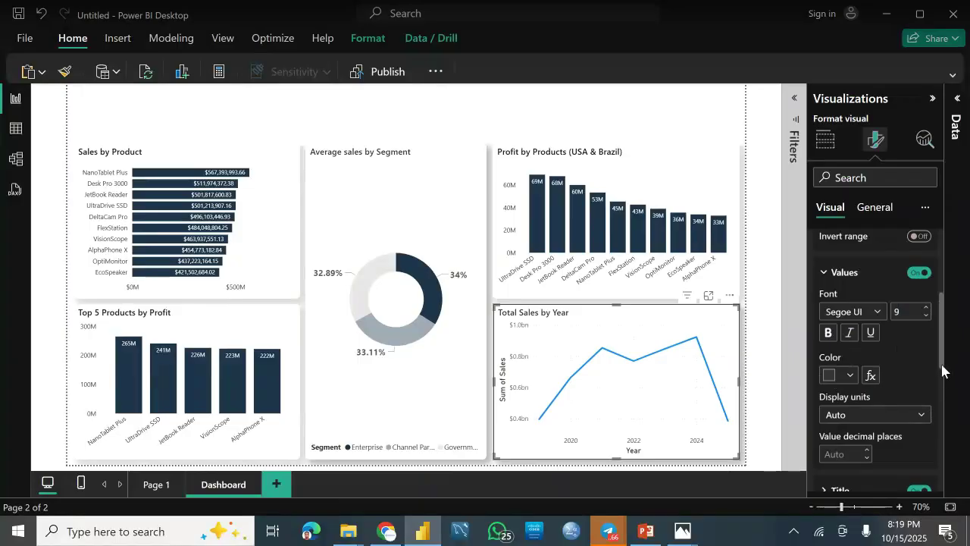
Turn off the x-axis title of the Total Sales by Year chart
scroll(940, 383, "down", 2)
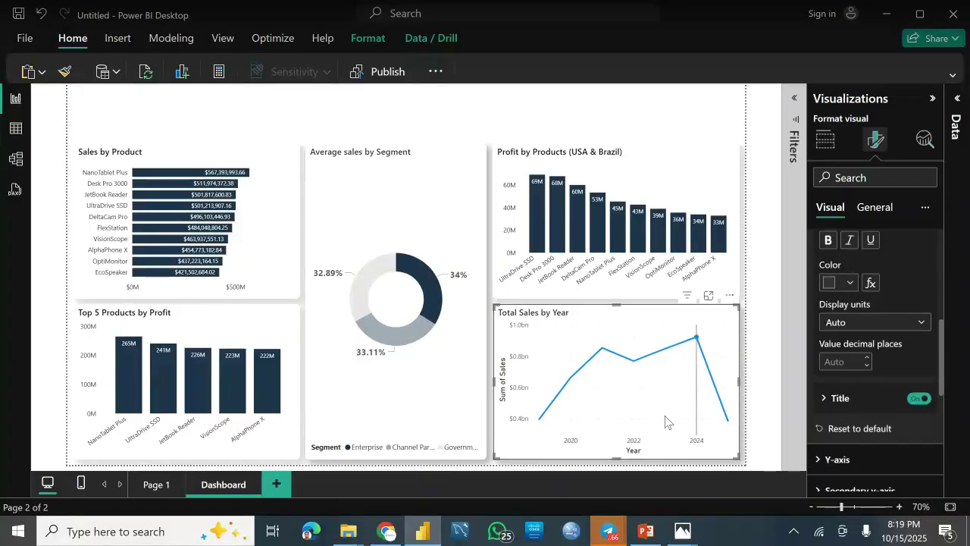
left_click(919, 398)
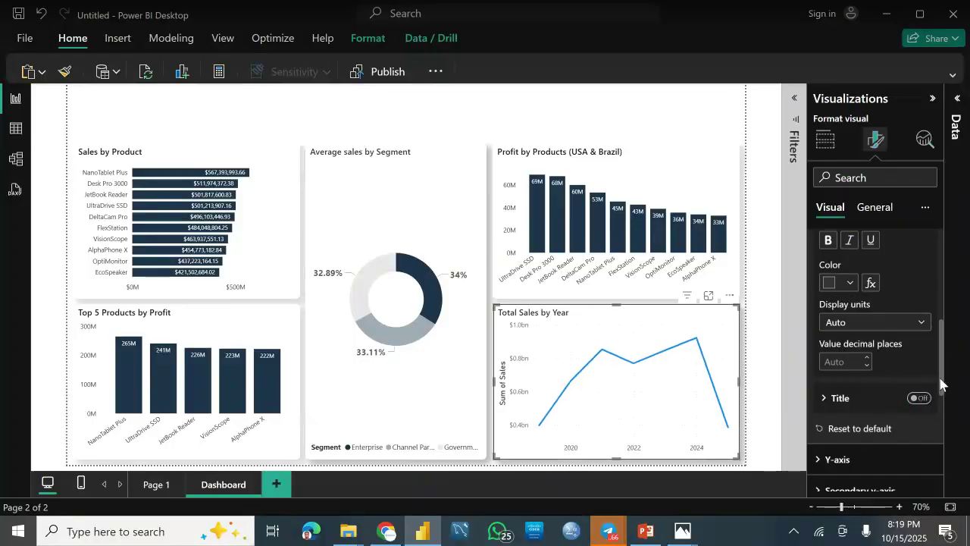
scroll(937, 388, "down", 2)
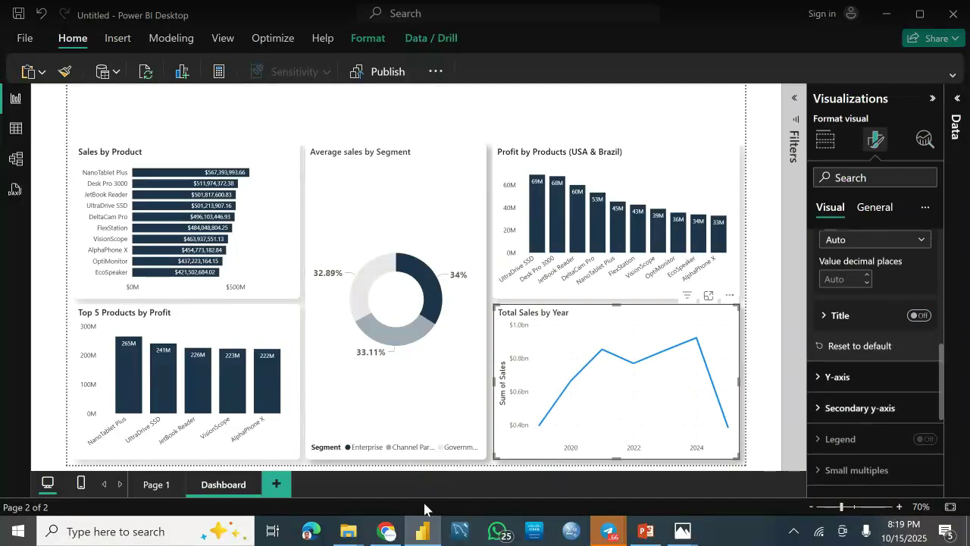
left_click(609, 530)
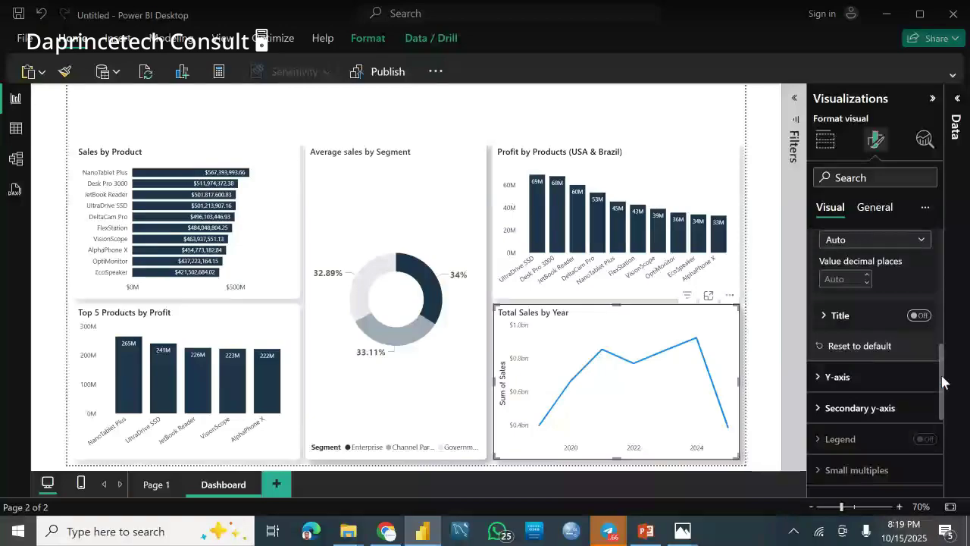
Set the color of the Total Sales by Year chart's y-axis values to the dark gray among the recent colors
scroll(936, 386, "down", 1)
left_click(843, 332)
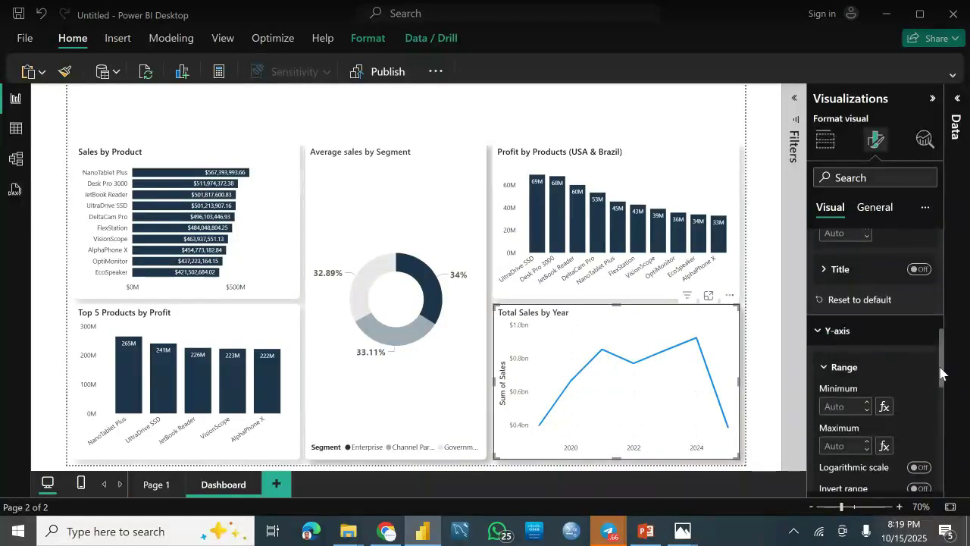
scroll(941, 379, "down", 3)
left_click(849, 370)
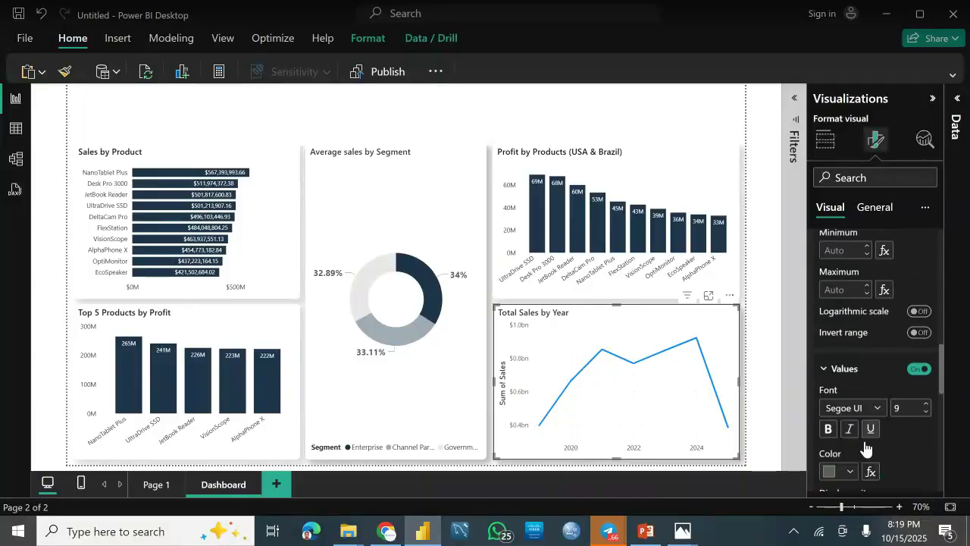
left_click(850, 468)
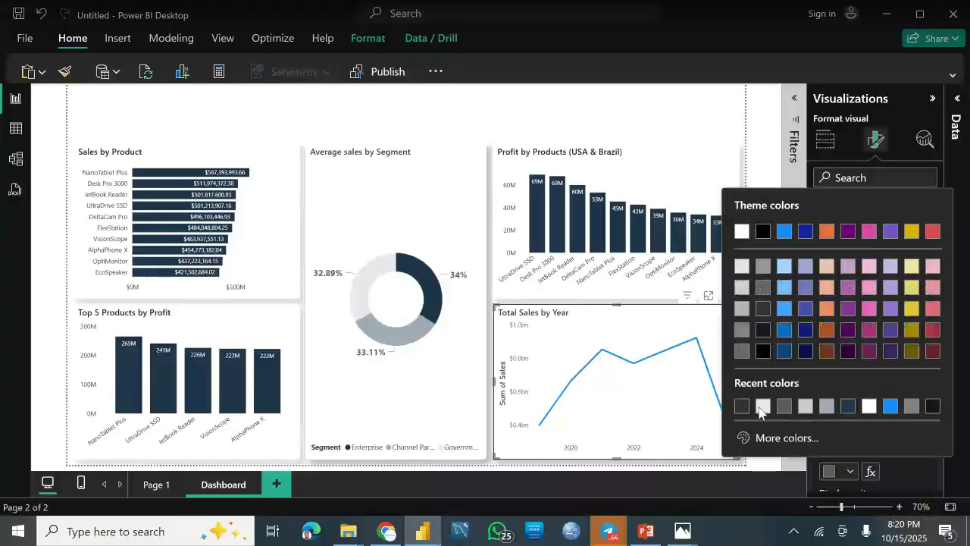
left_click(763, 405)
Try Billions and None as display units for the Total Sales by Year y-axis values, and settle on Millions
scroll(945, 390, "down", 3)
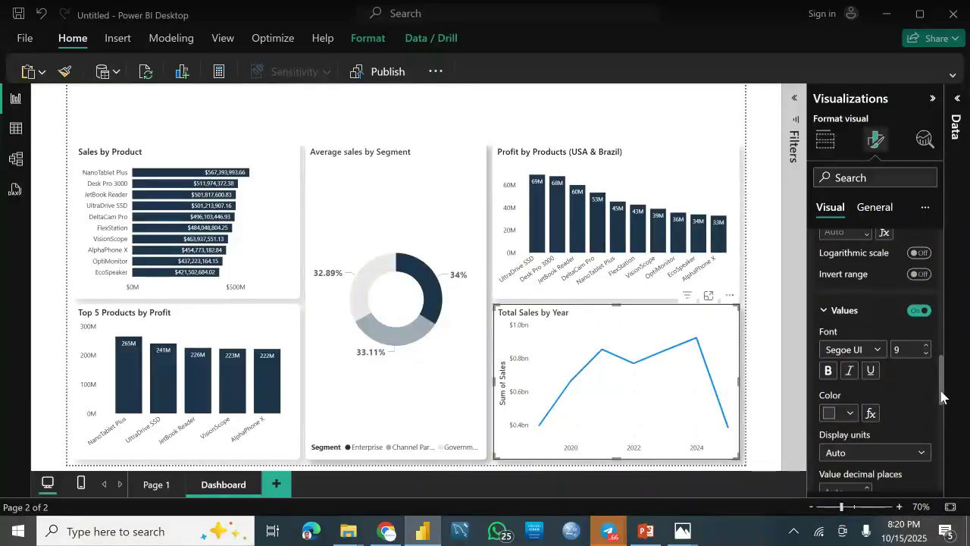
left_click(867, 400)
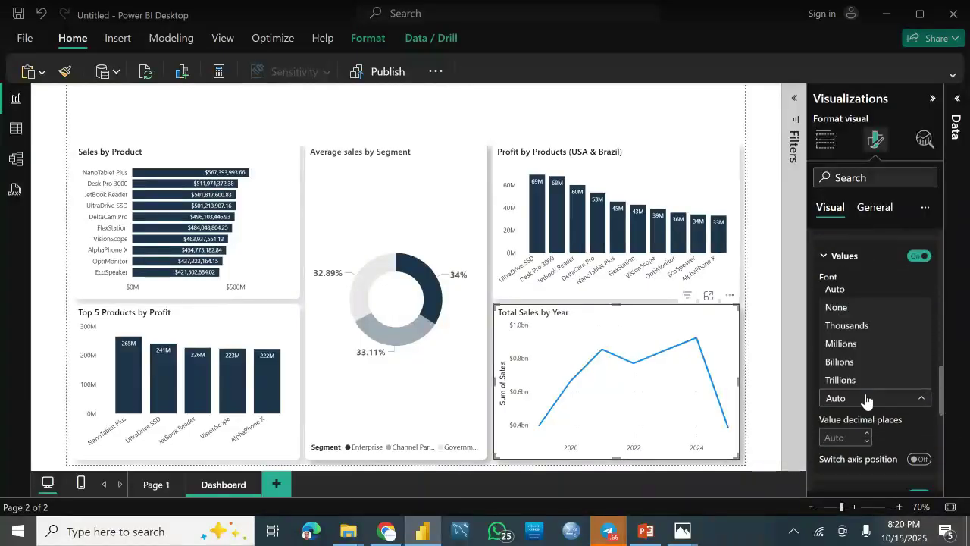
left_click(843, 344)
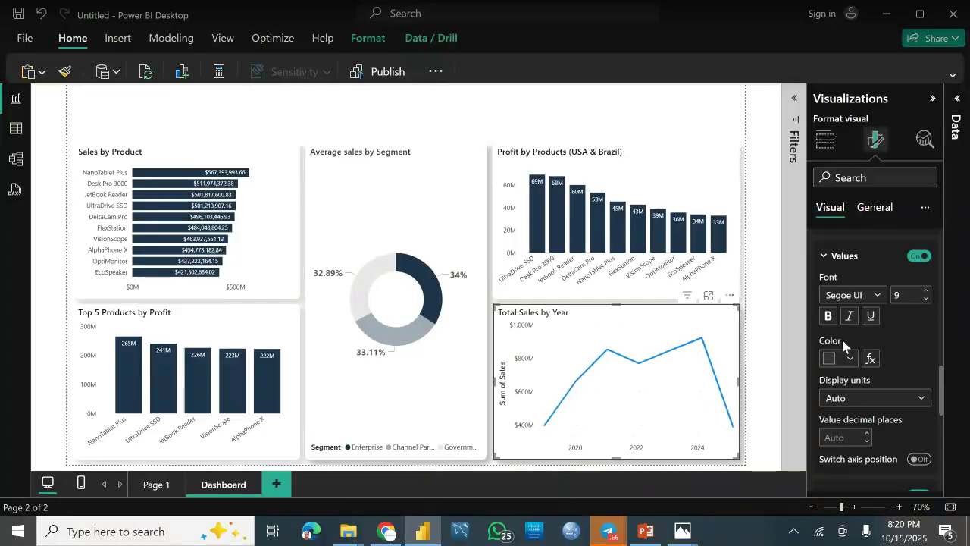
left_click(877, 399)
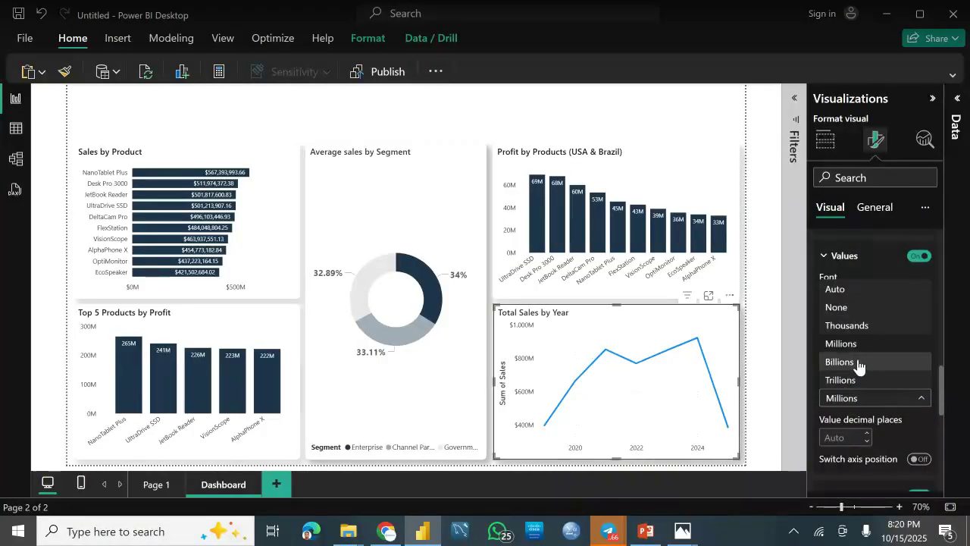
left_click(859, 363)
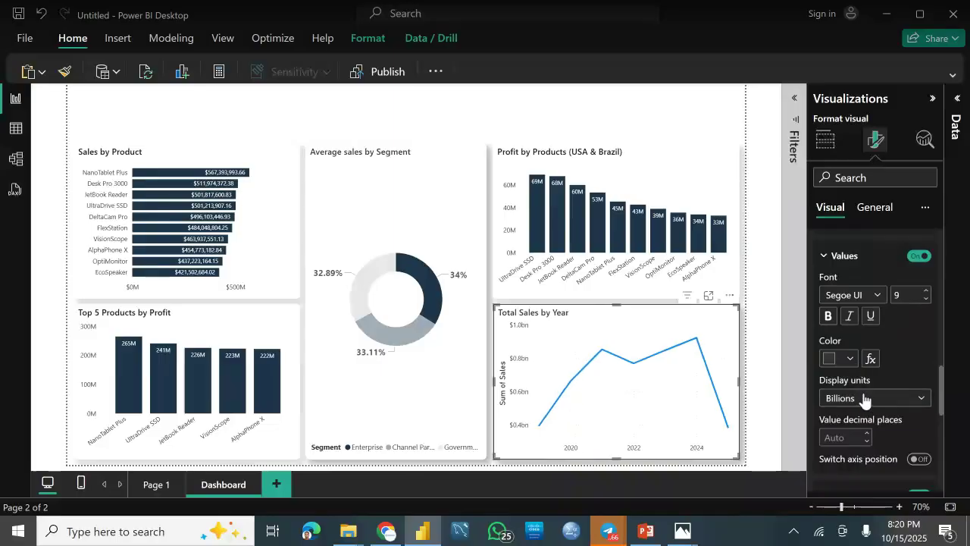
left_click(865, 399)
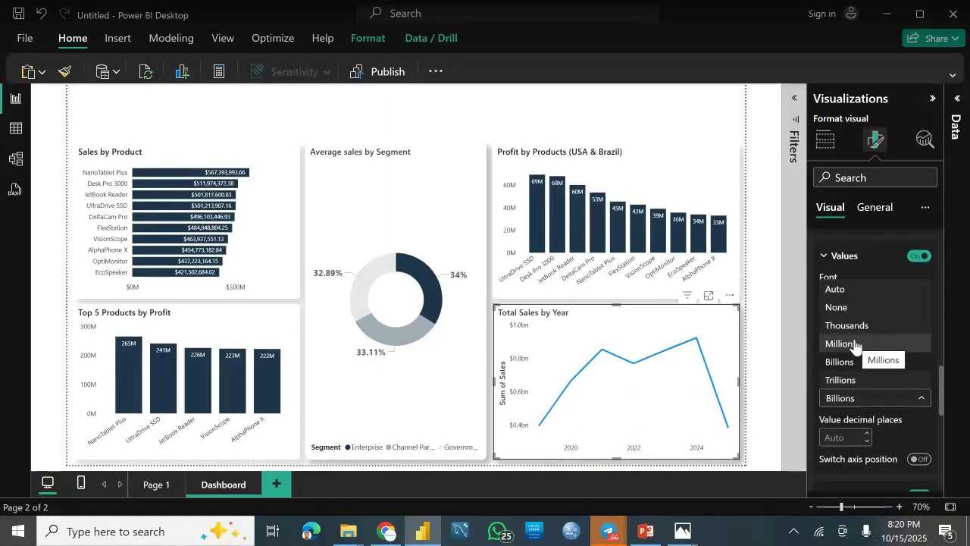
left_click(855, 308)
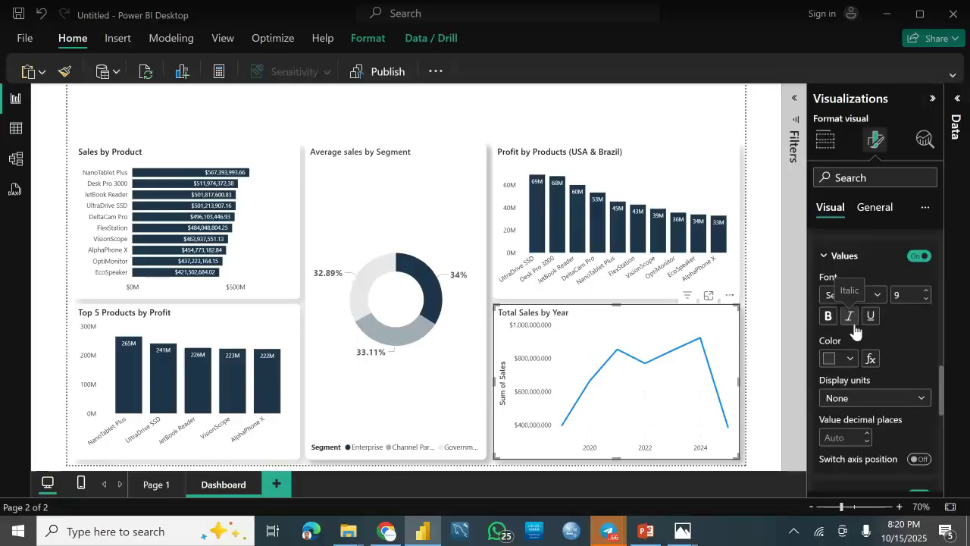
left_click(869, 399)
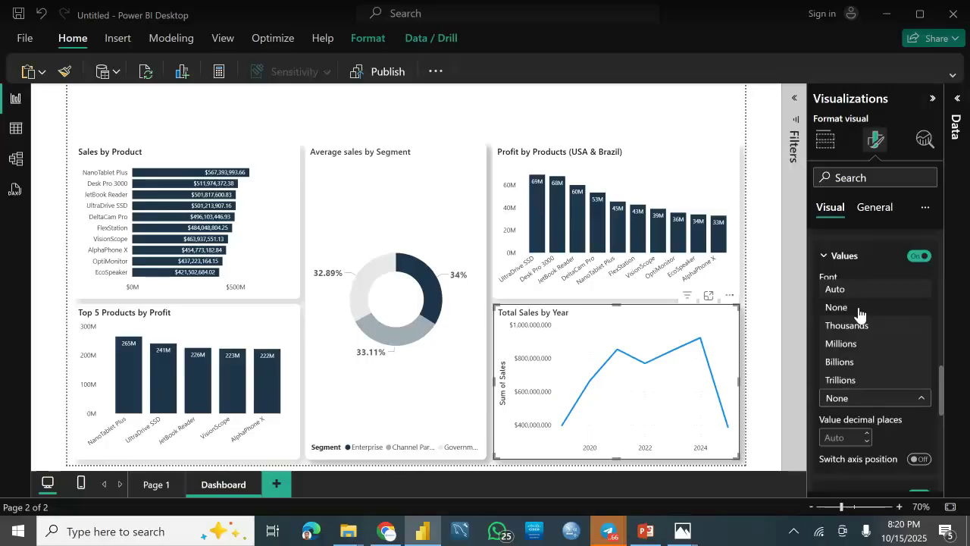
left_click(852, 339)
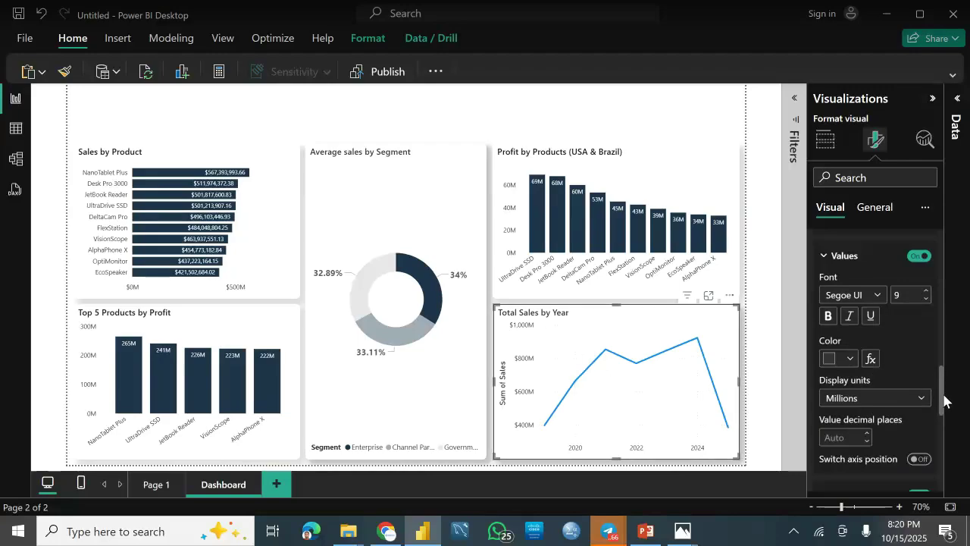
Turn off the y-axis title of the Total Sales by Year chart
scroll(938, 401, "down", 2)
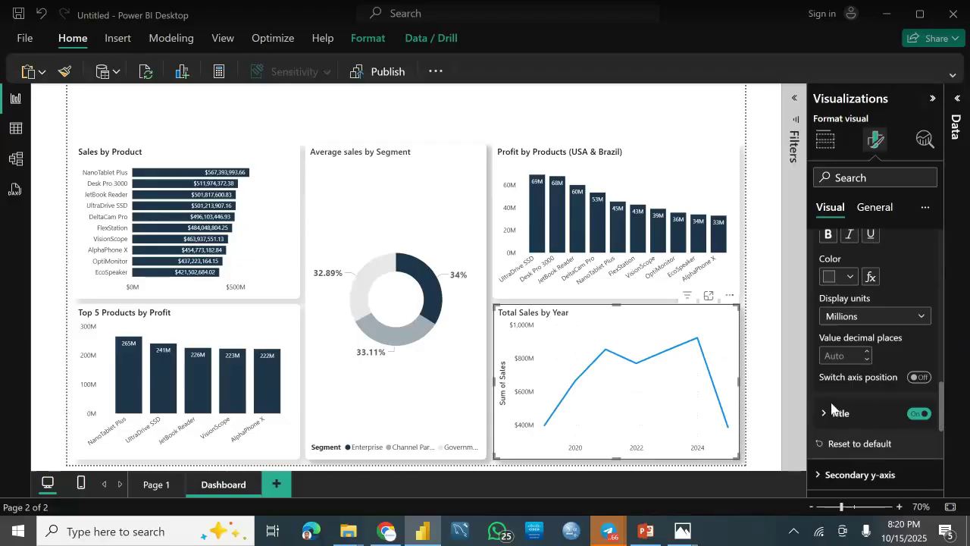
left_click(927, 415)
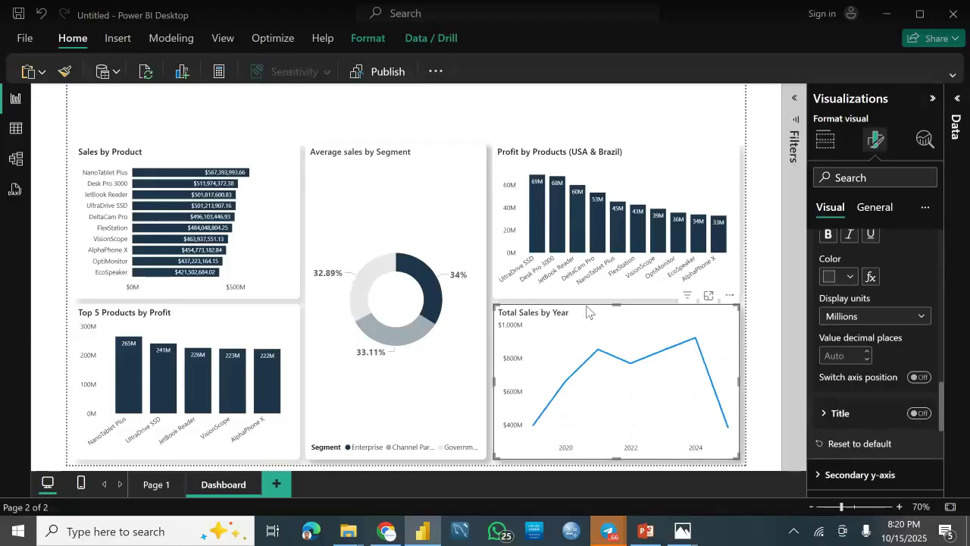
Turn off both the horizontal and vertical gridlines of the Total Sales by Year chart
scroll(942, 423, "down", 1)
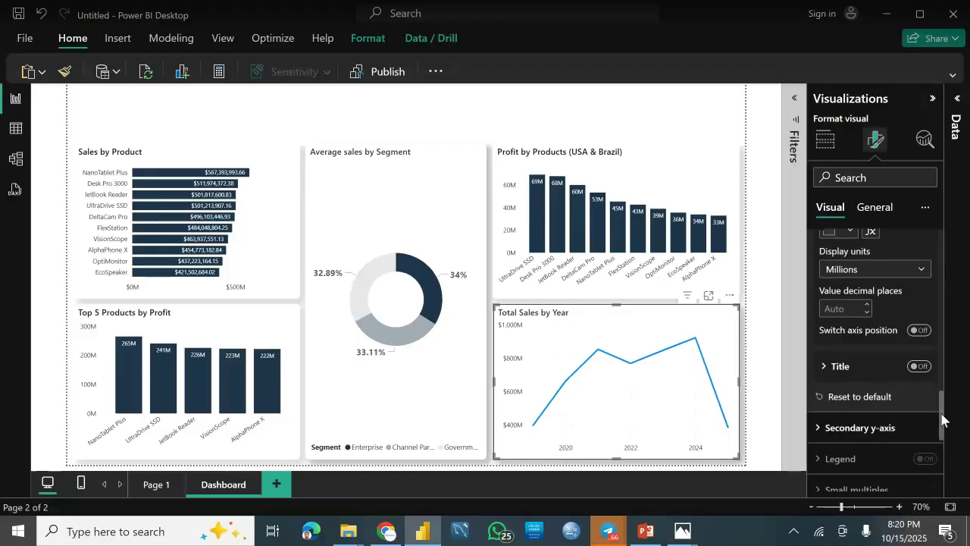
scroll(942, 423, "down", 1)
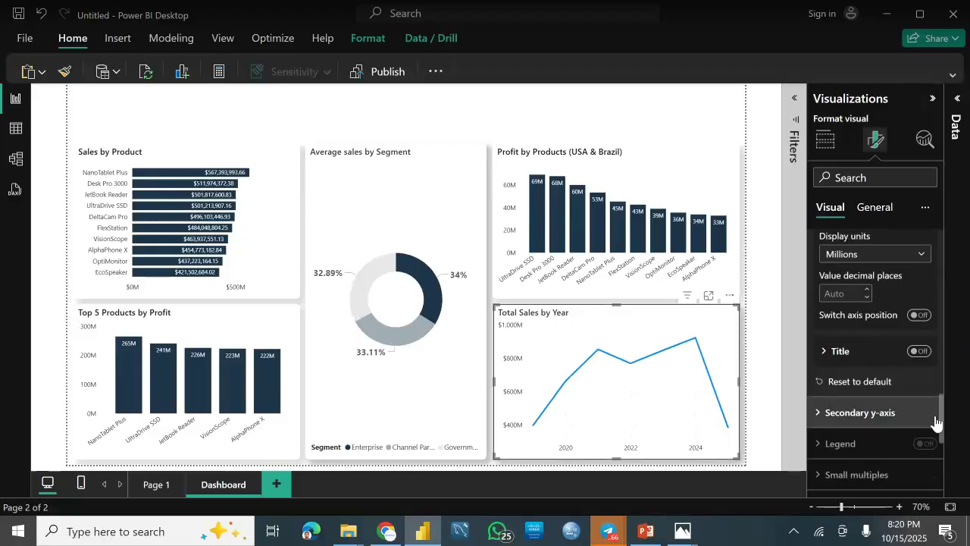
scroll(940, 433, "down", 1)
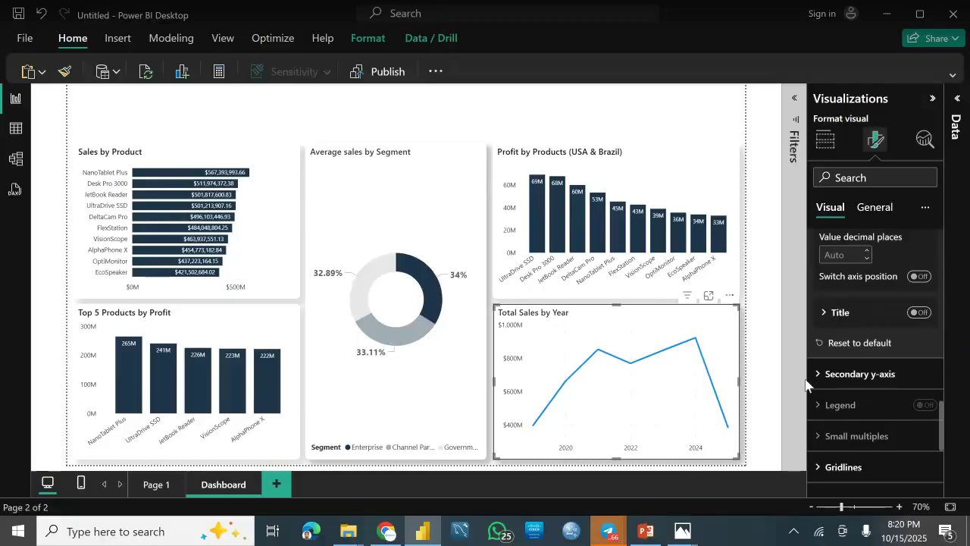
left_click(829, 375)
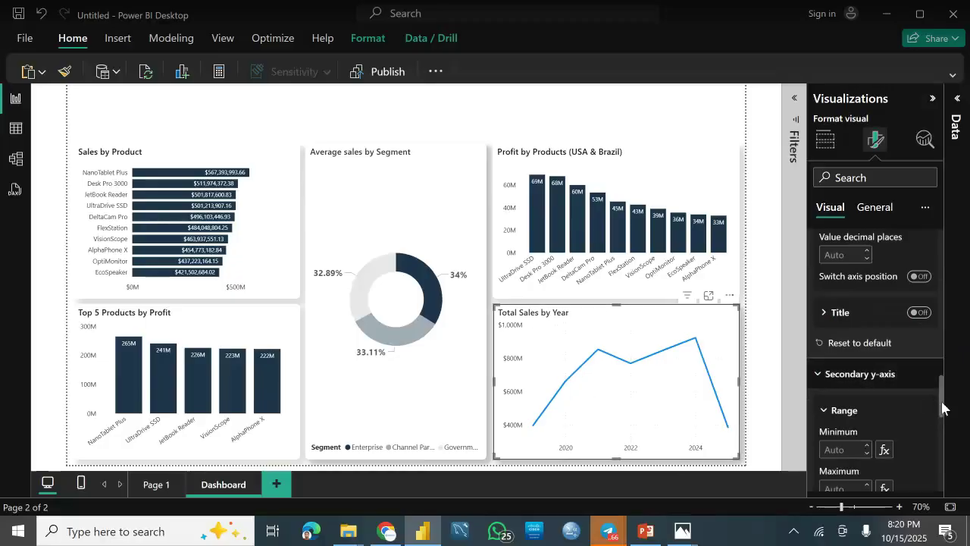
scroll(937, 426, "down", 3)
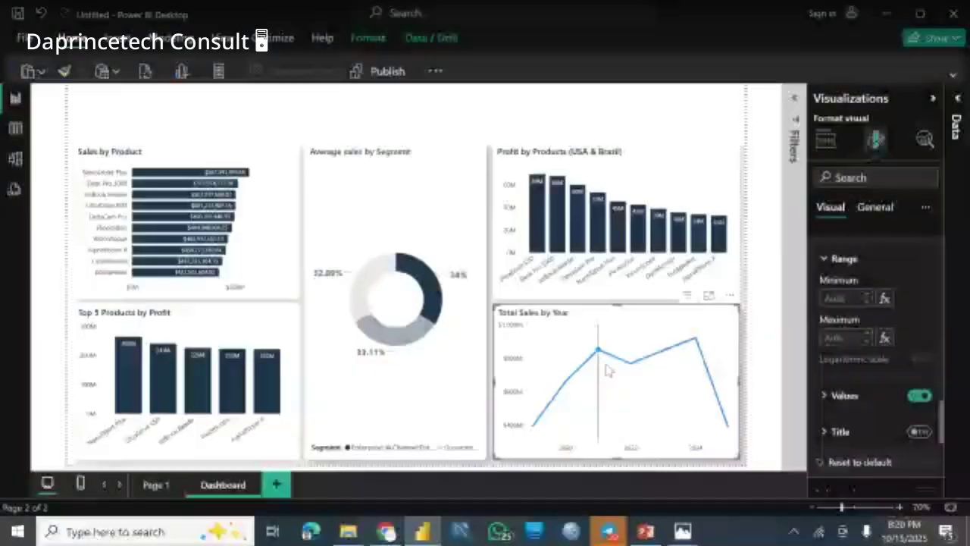
scroll(945, 443, "down", 2)
scroll(940, 451, "down", 5)
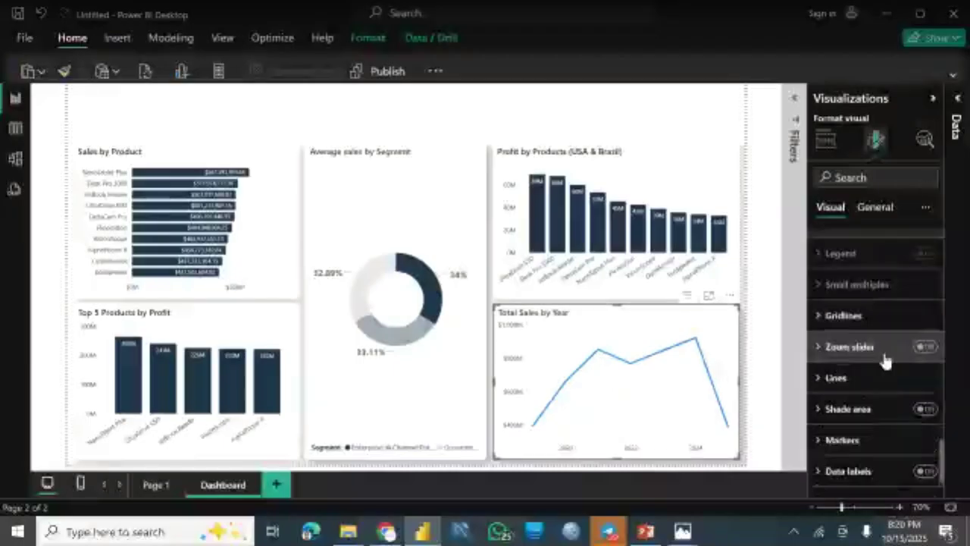
left_click(837, 318)
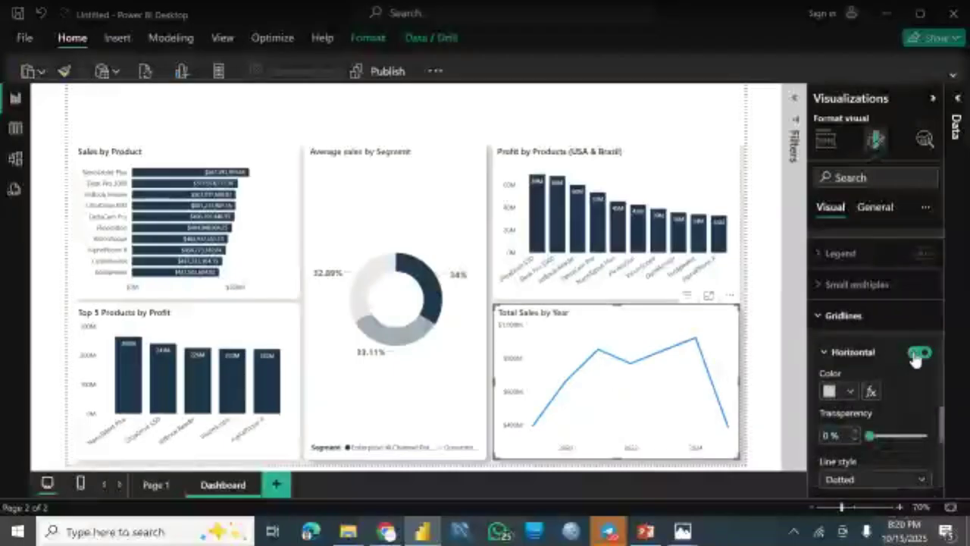
left_click(837, 318)
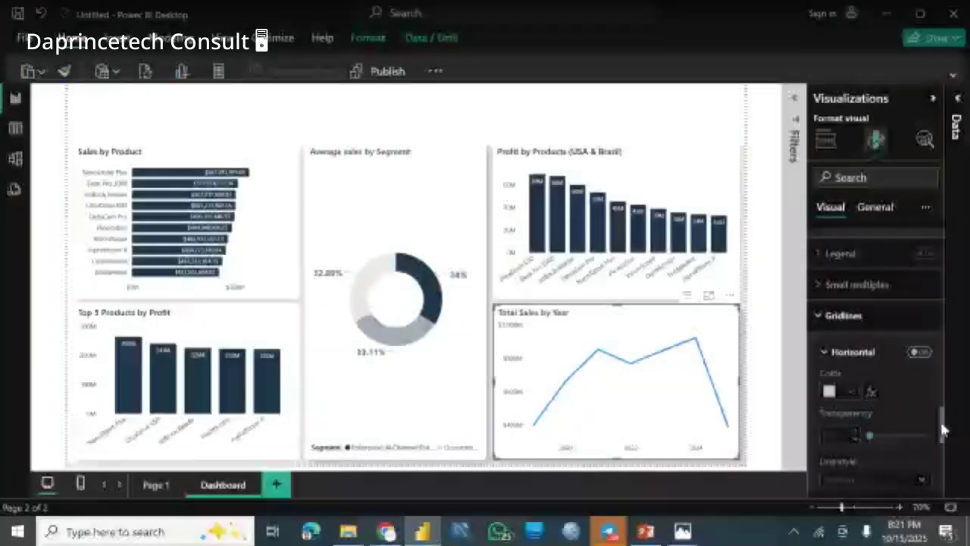
scroll(938, 453, "down", 3)
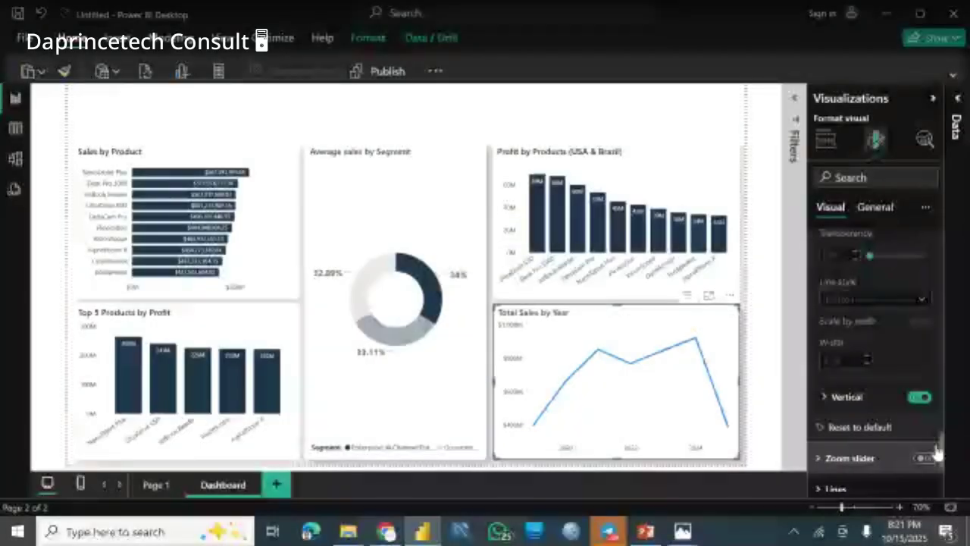
scroll(940, 451, "down", 3)
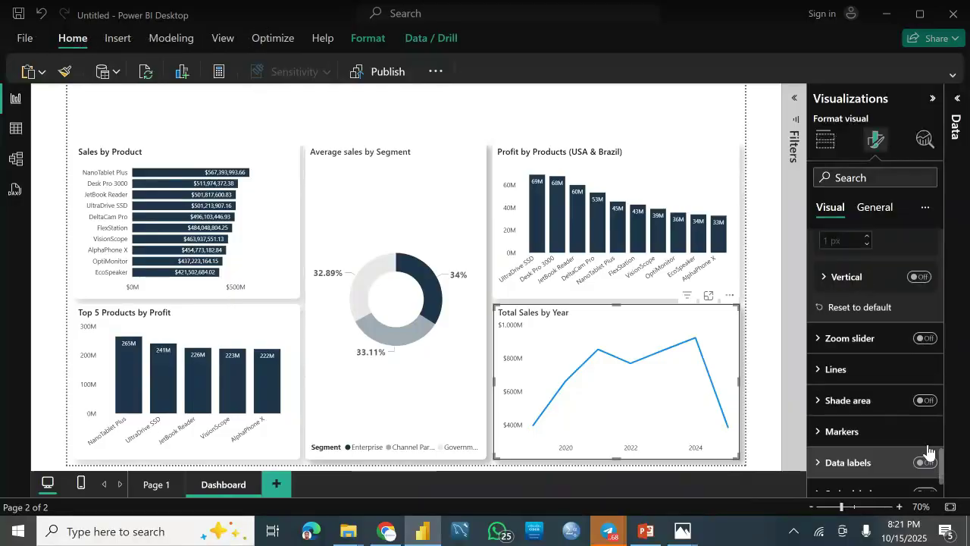
Try the Dashed and Dotted line styles on the Total Sales by Year chart and return the line to Solid
left_click(836, 370)
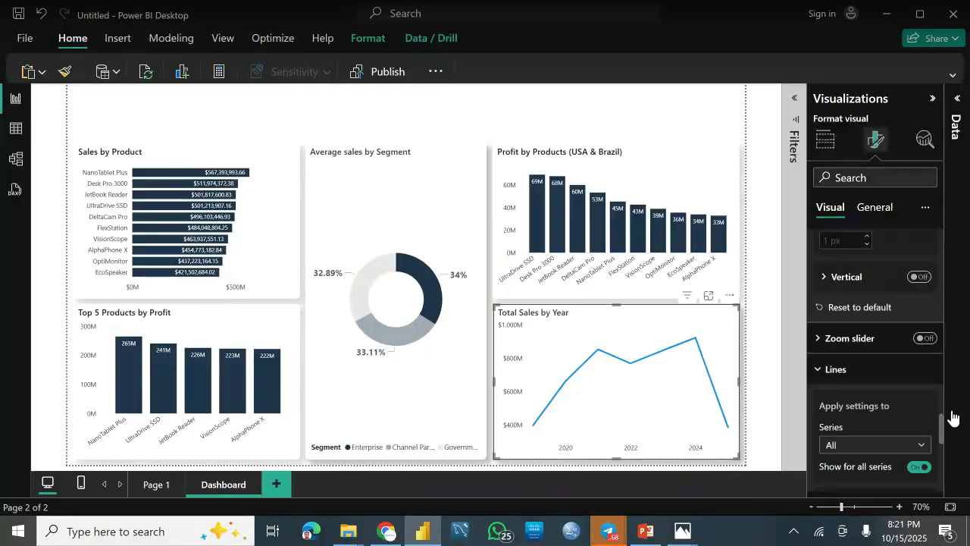
scroll(938, 432, "down", 5)
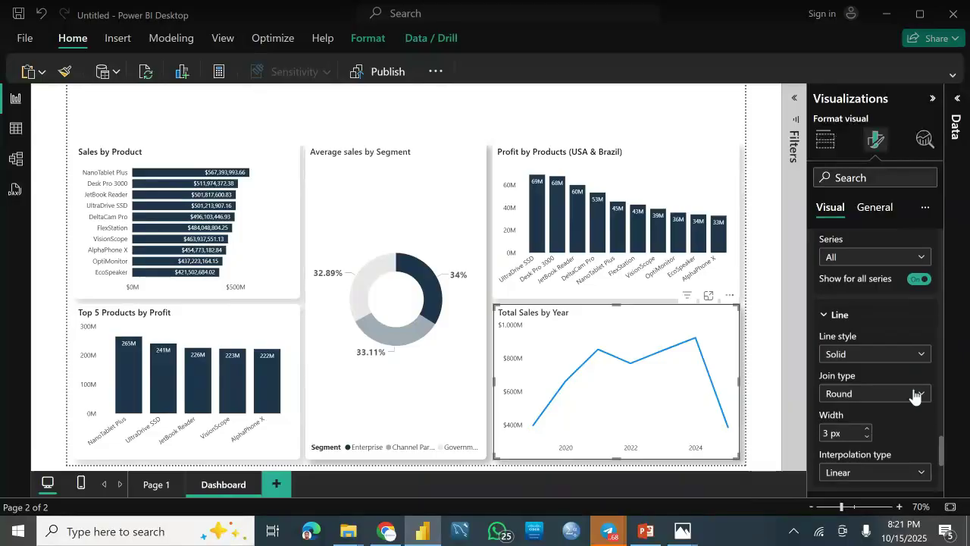
left_click(887, 358)
left_click(842, 390)
left_click(855, 360)
left_click(839, 408)
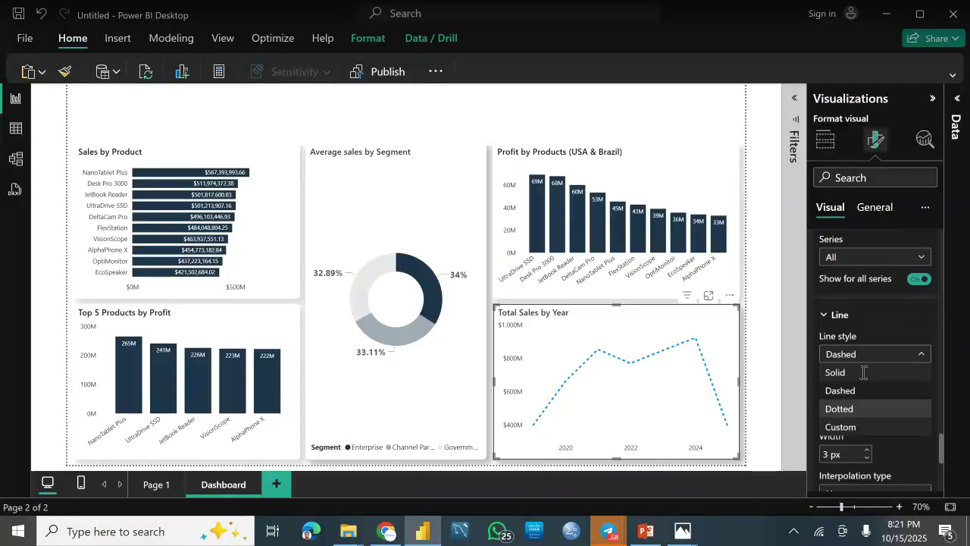
left_click(856, 361)
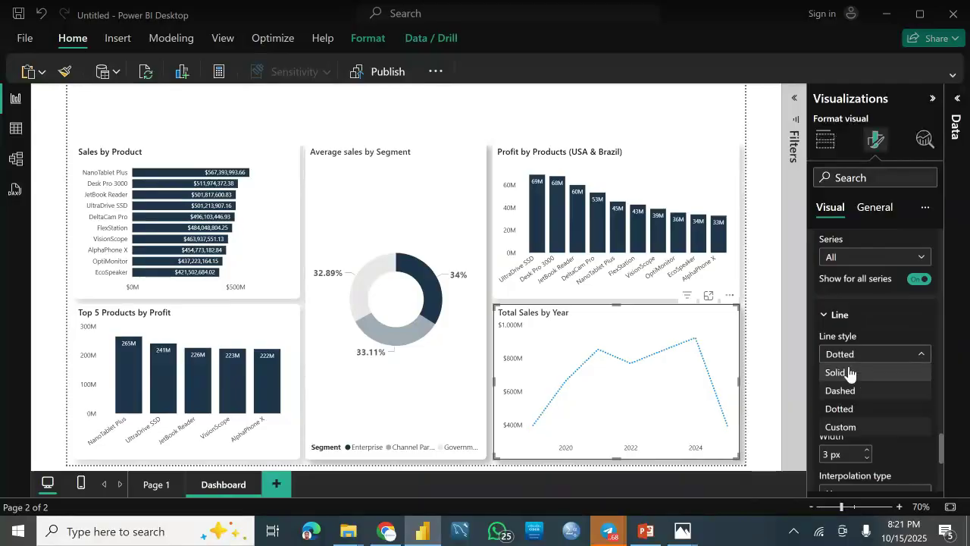
left_click(849, 373)
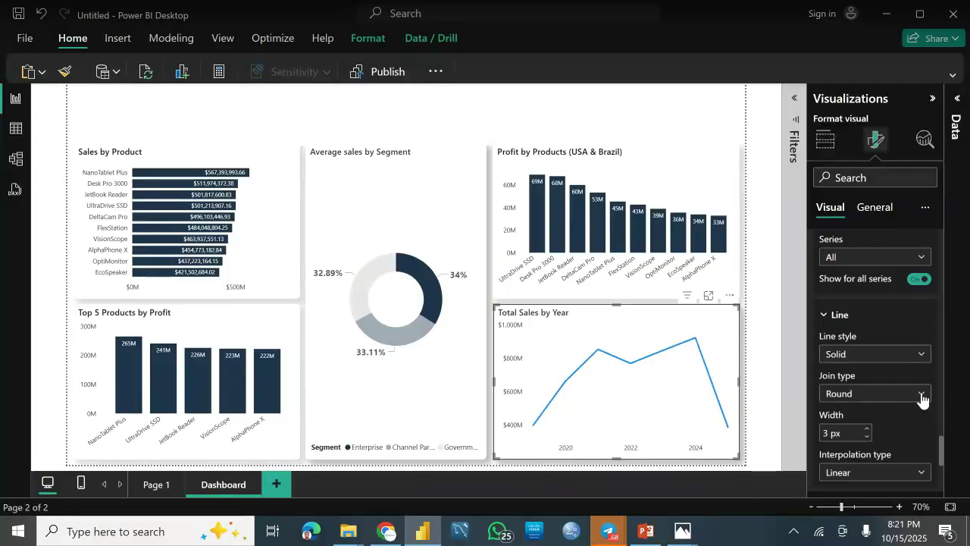
Try the Bevel join type on the Total Sales by Year line and set it back to Round
left_click(921, 395)
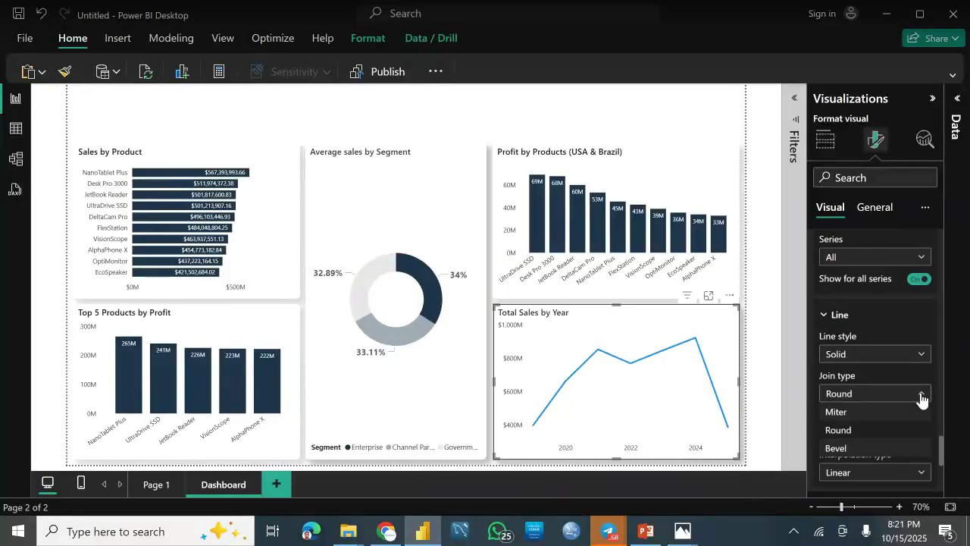
left_click(857, 448)
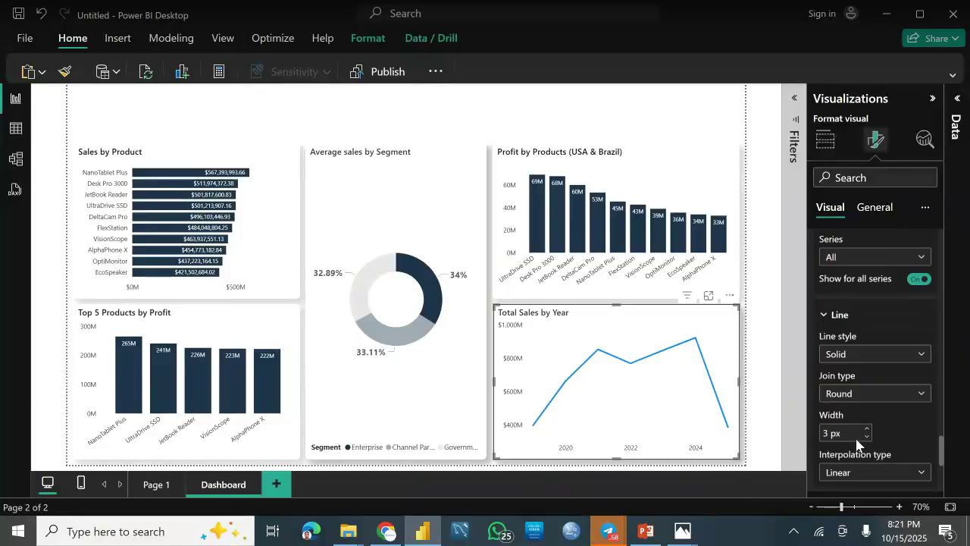
left_click(879, 393)
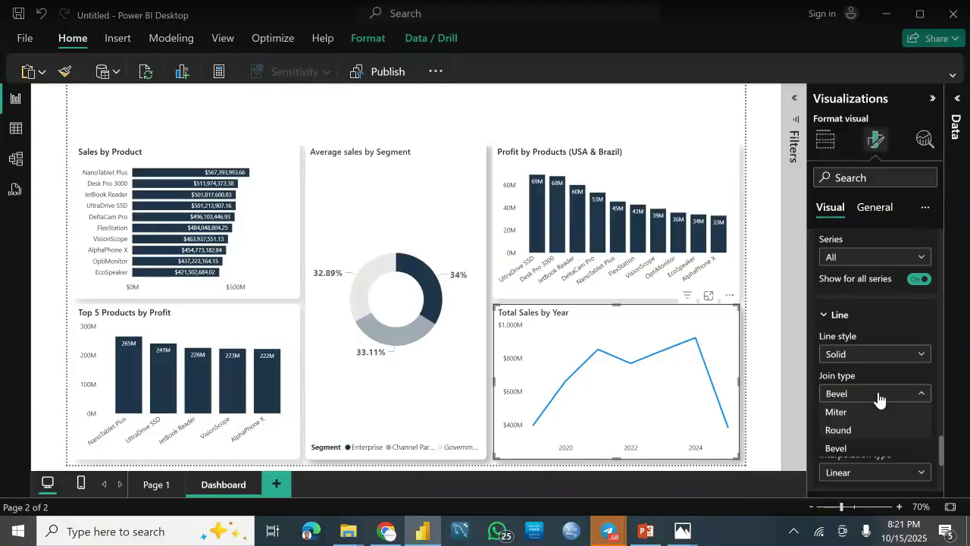
left_click(849, 446)
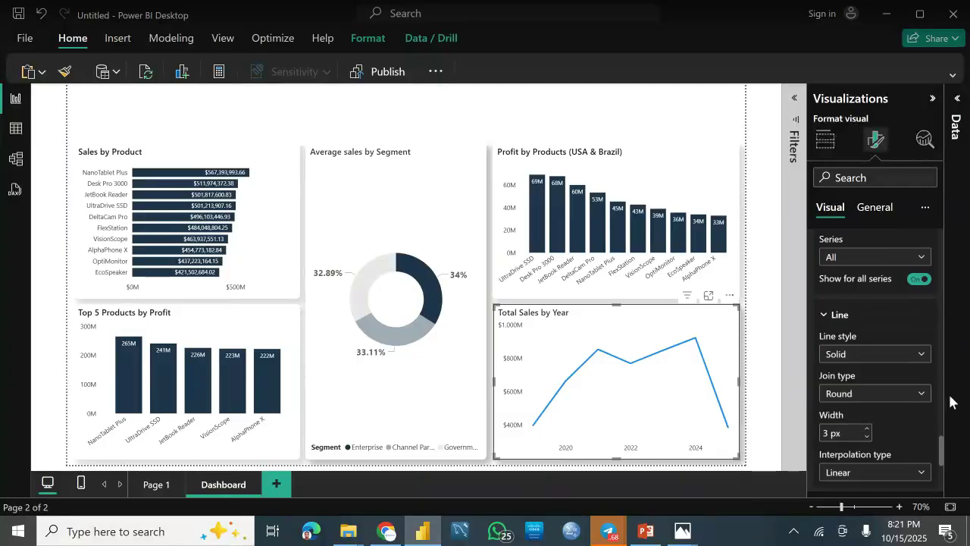
Try Smooth interpolation on the Total Sales by Year line and set it back to Linear
left_click_drag(942, 455, 941, 470)
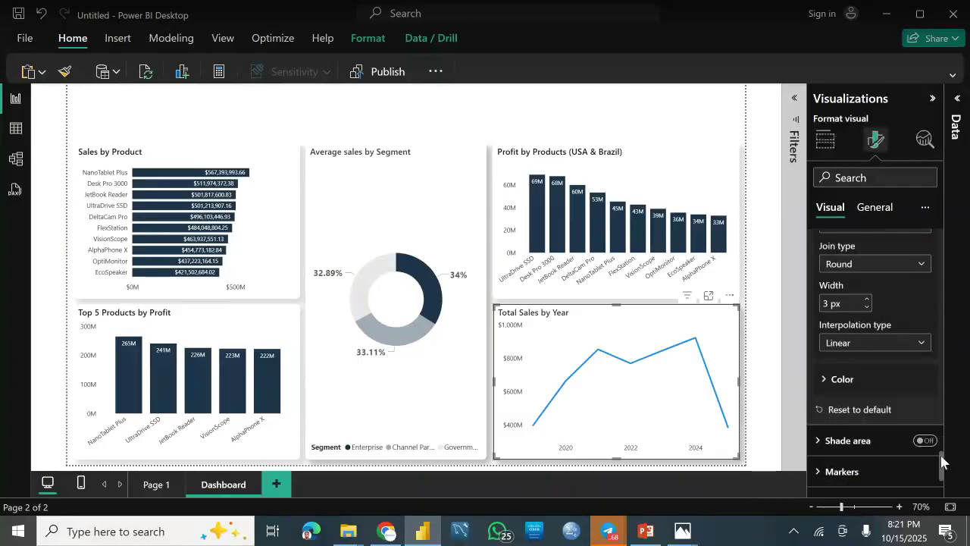
left_click(910, 347)
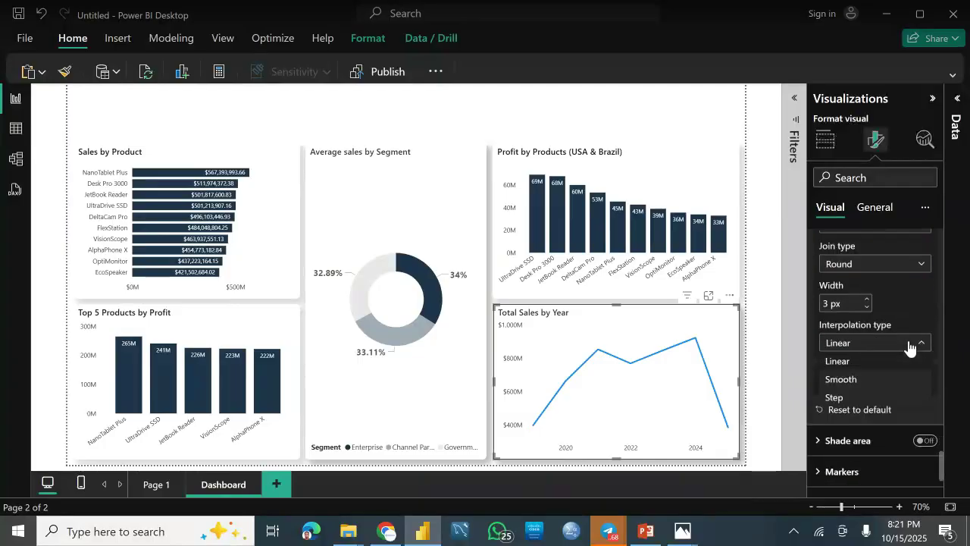
left_click(853, 381)
left_click(864, 347)
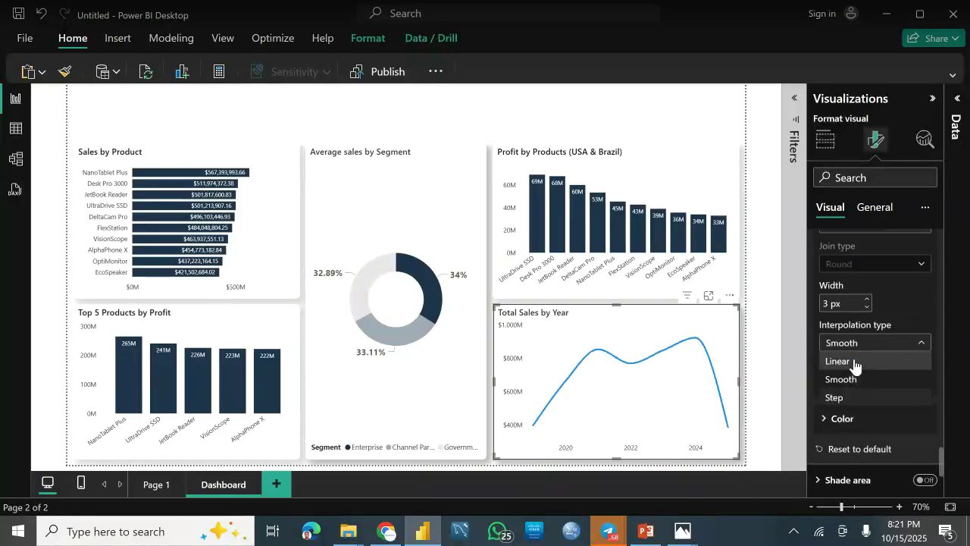
left_click(856, 361)
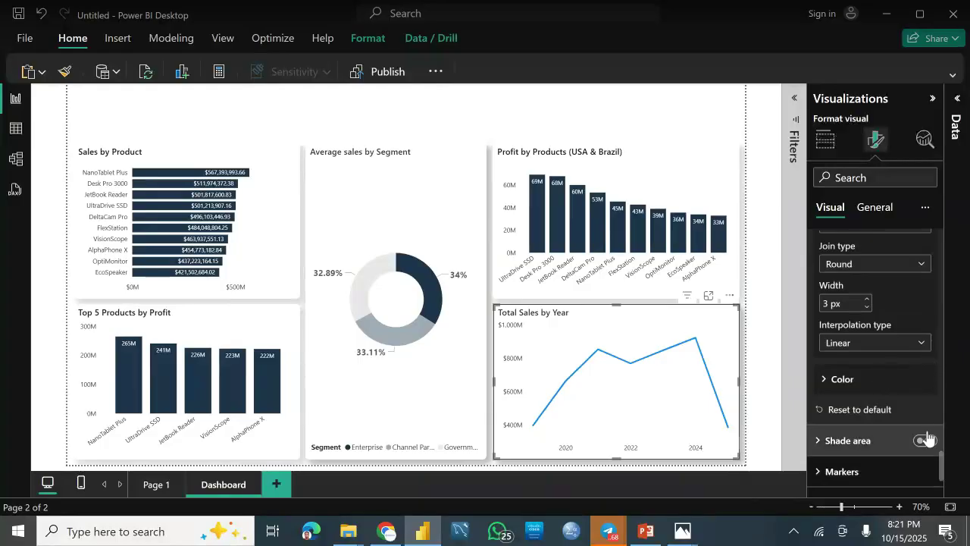
Recolor the Total Sales by Year line dark navy blue to match the other dashboard charts
left_click(865, 382)
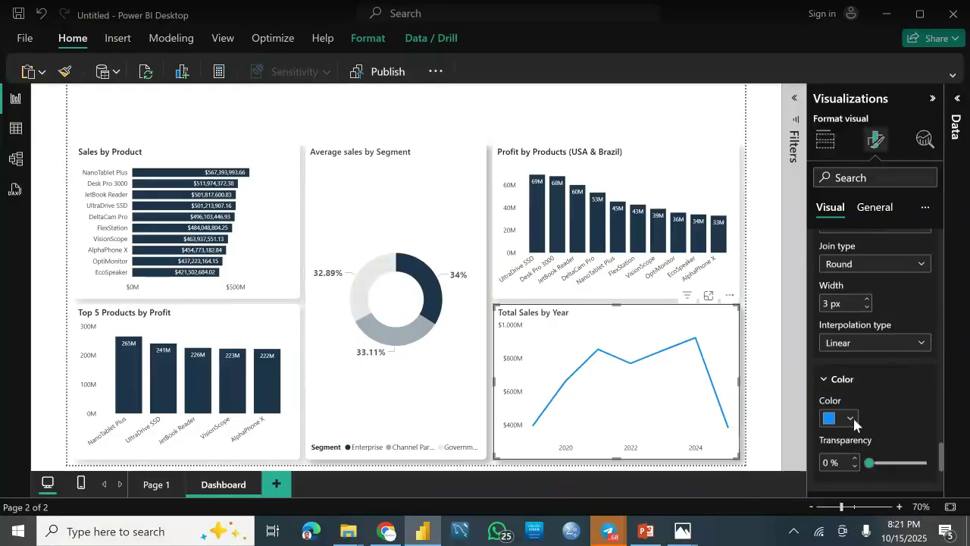
left_click(851, 417)
left_click(848, 353)
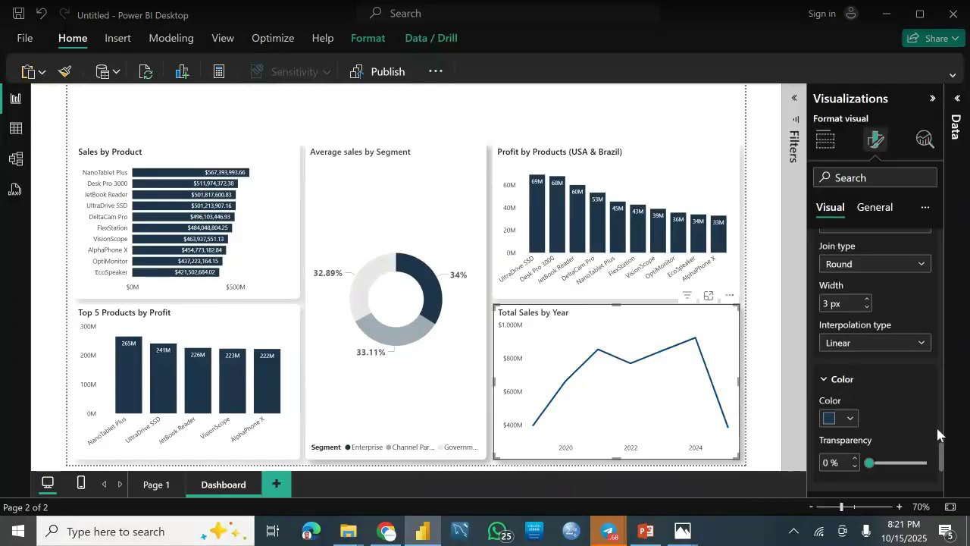
Show markers for all categories on the Total Sales by Year line
left_click_drag(938, 452, 943, 461)
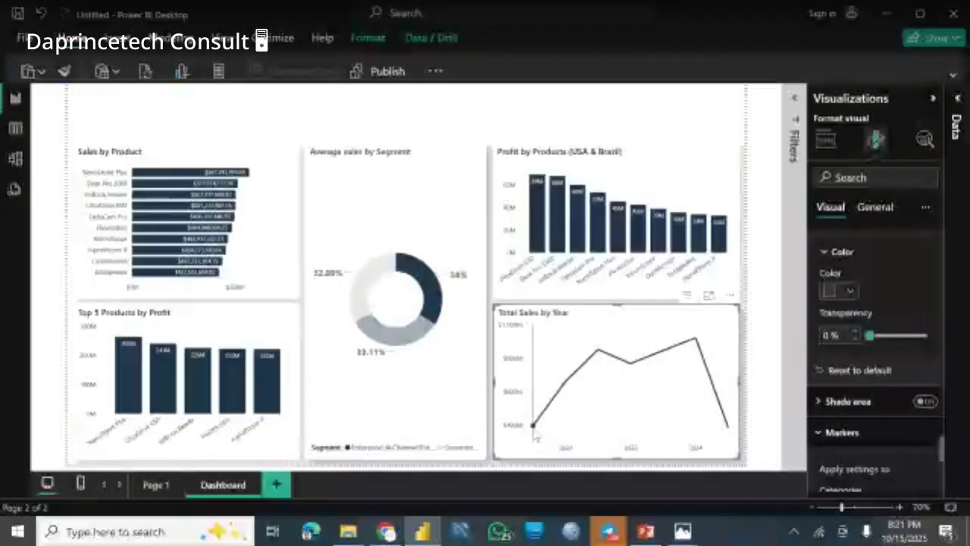
left_click(876, 434)
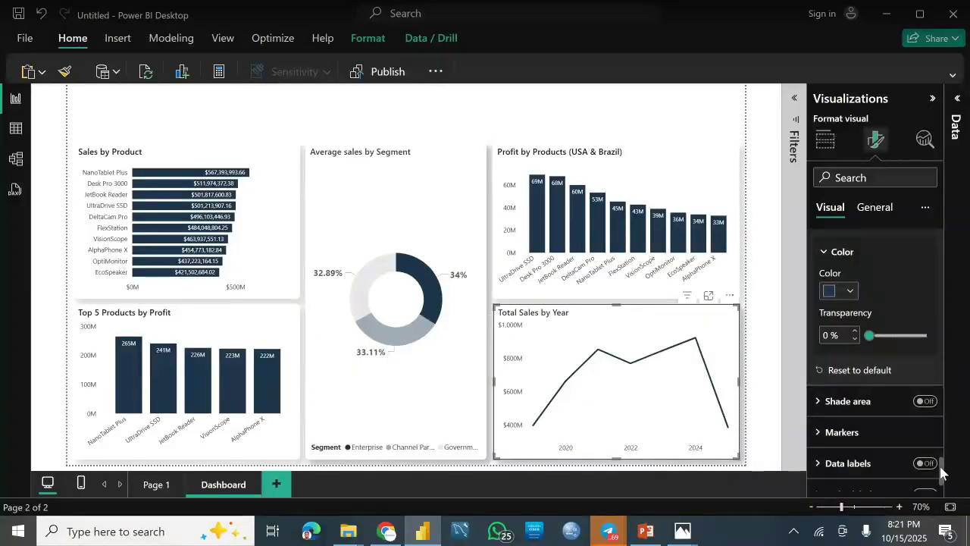
mouse_move(942, 468)
left_mouse_down()
mouse_move(940, 481)
mouse_move(943, 470)
left_mouse_up()
left_click(841, 383)
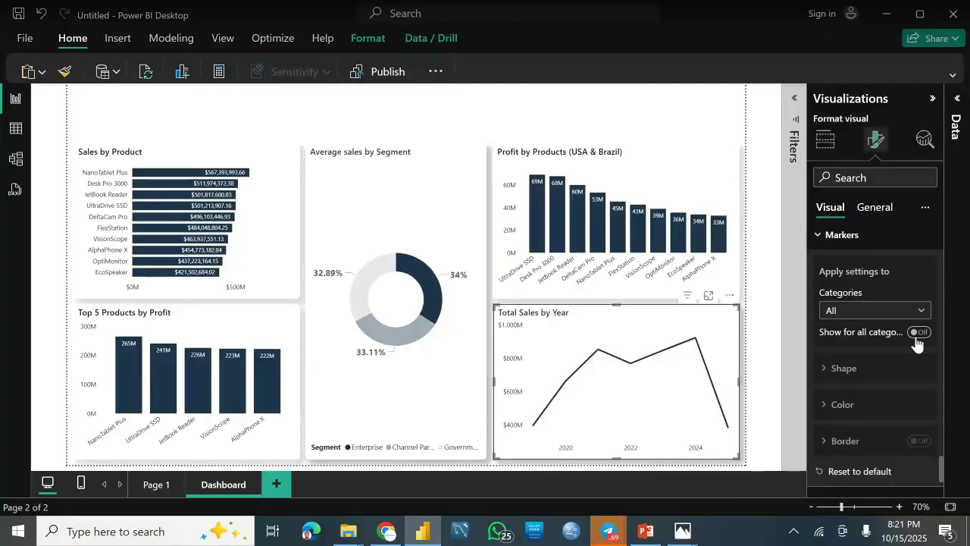
left_click(919, 334)
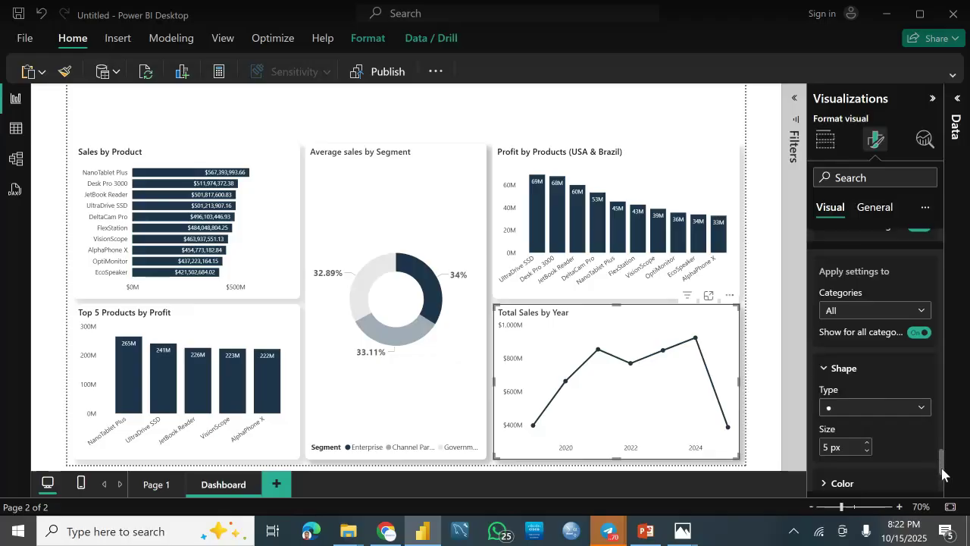
Turn on data labels for the Total Sales by Year chart, and try series labels before switching them back off
scroll(941, 481, "down", 2)
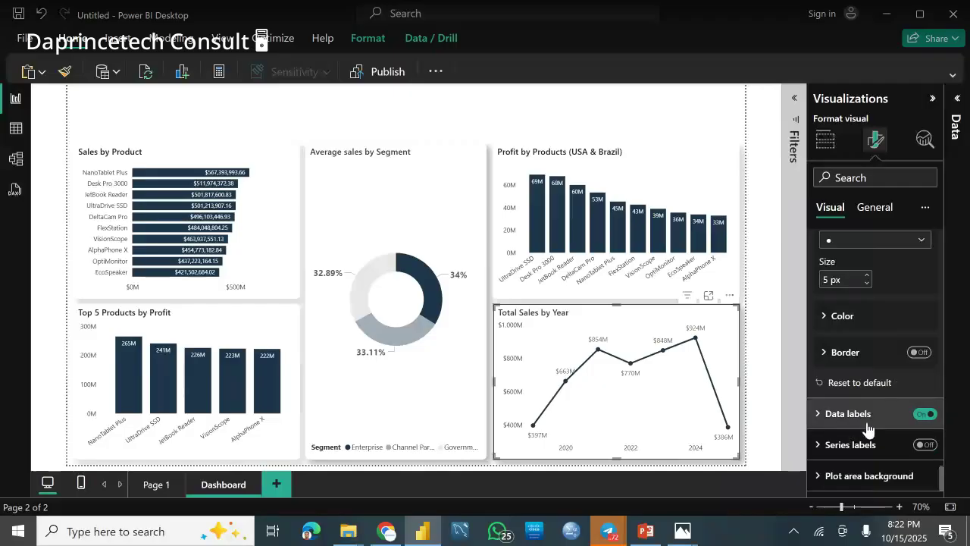
left_click(921, 447)
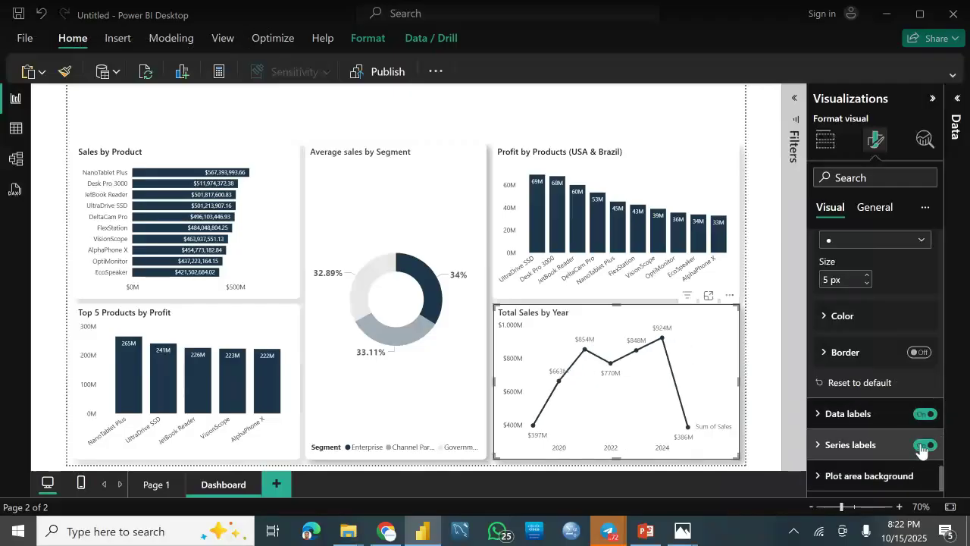
left_click(921, 447)
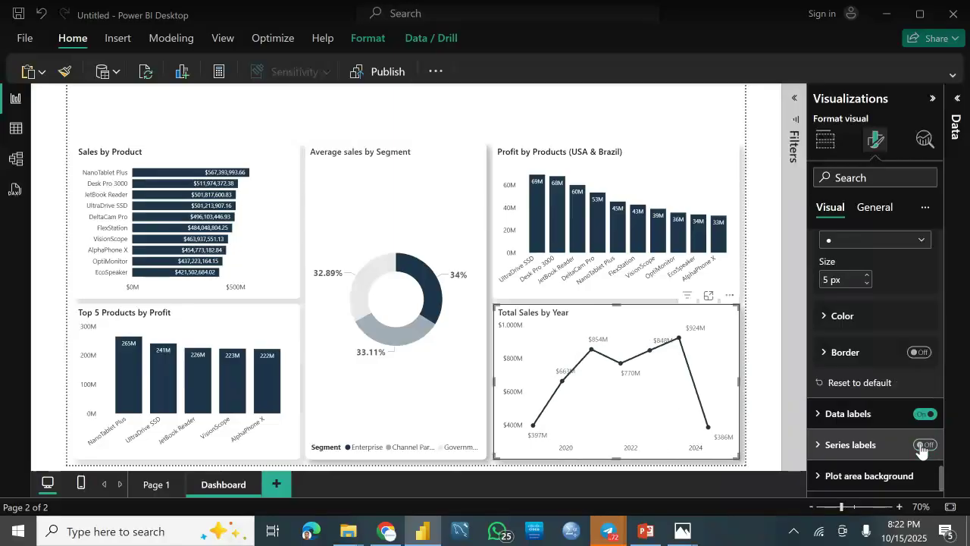
Review the data label options of the Total Sales by Year chart, including the Value settings
left_click(901, 427)
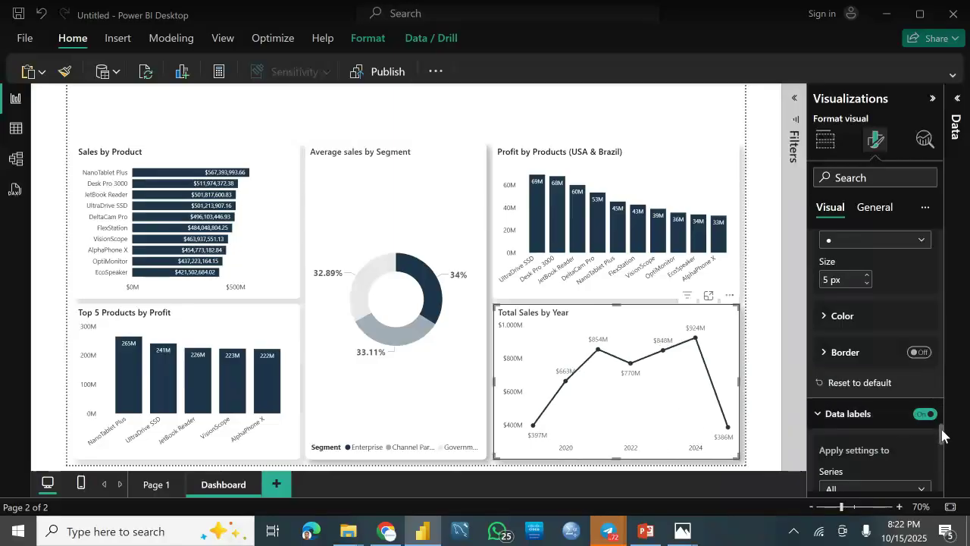
left_click_drag(942, 433, 945, 466)
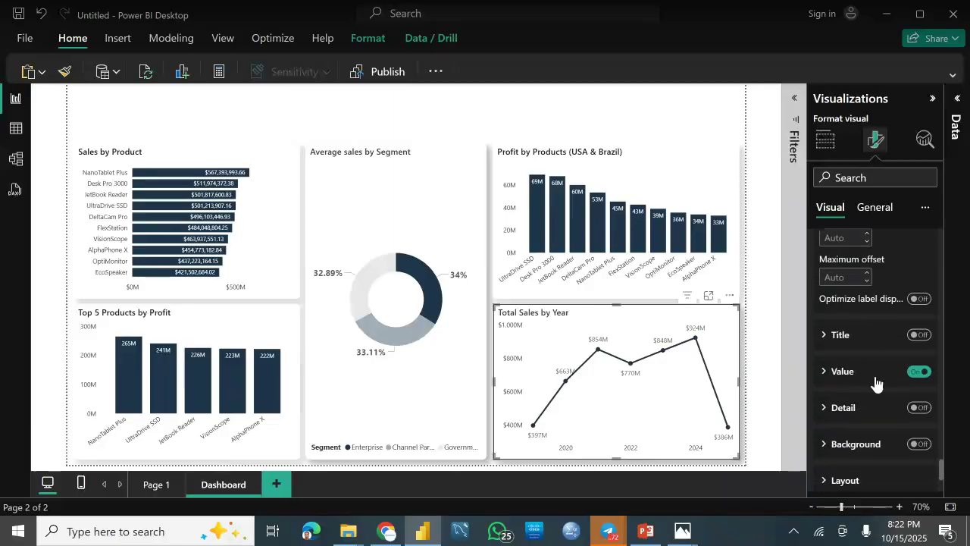
left_click(843, 371)
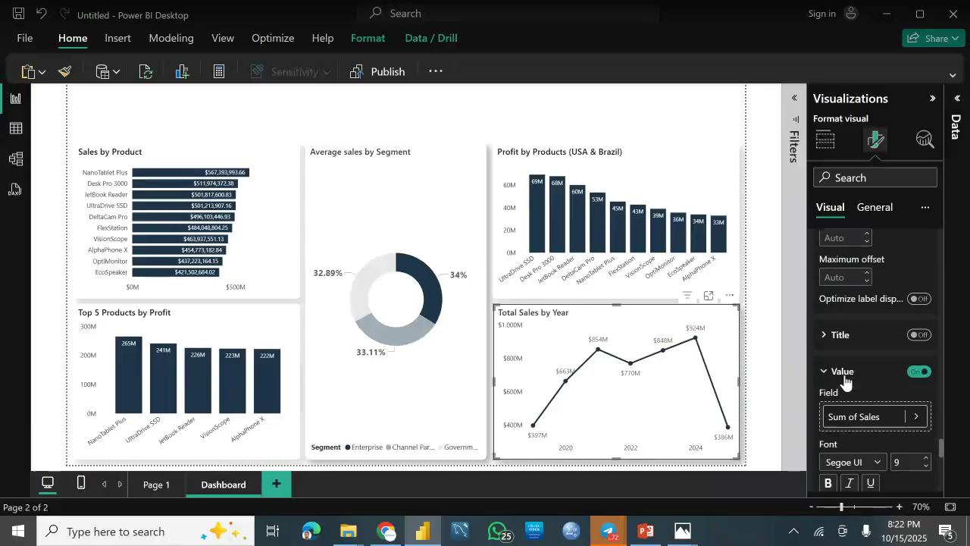
left_click(846, 381)
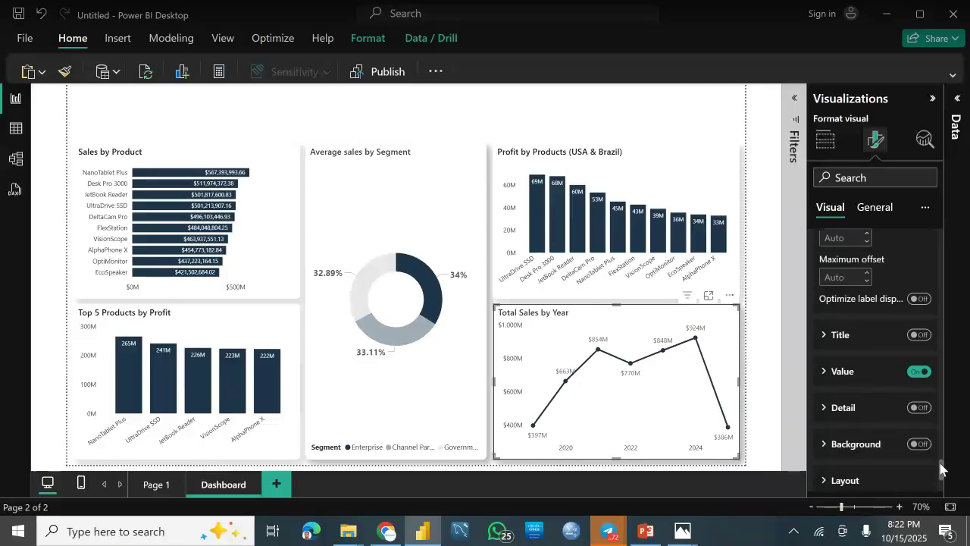
left_click_drag(940, 467, 940, 482)
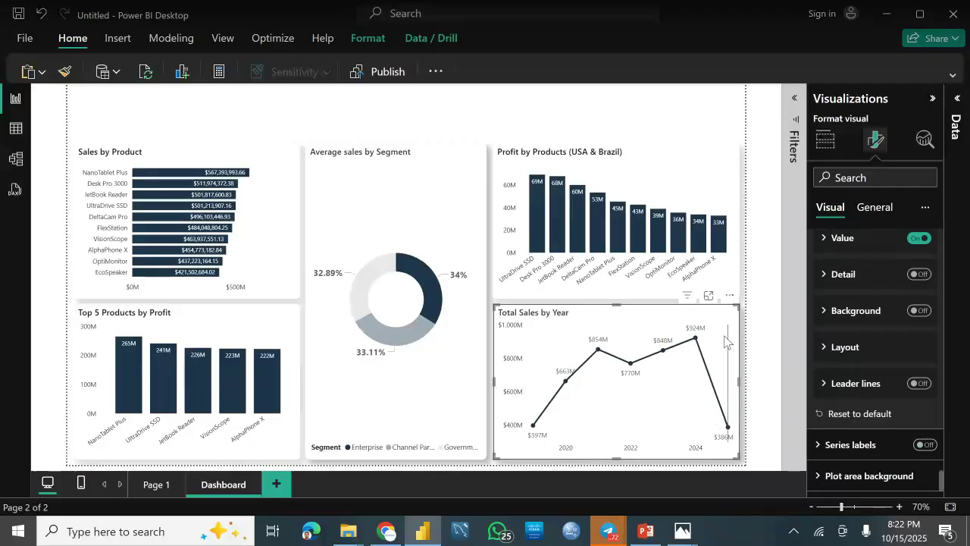
Convert the Total Sales by Year line chart into an area chart and deselect it
left_click(761, 349)
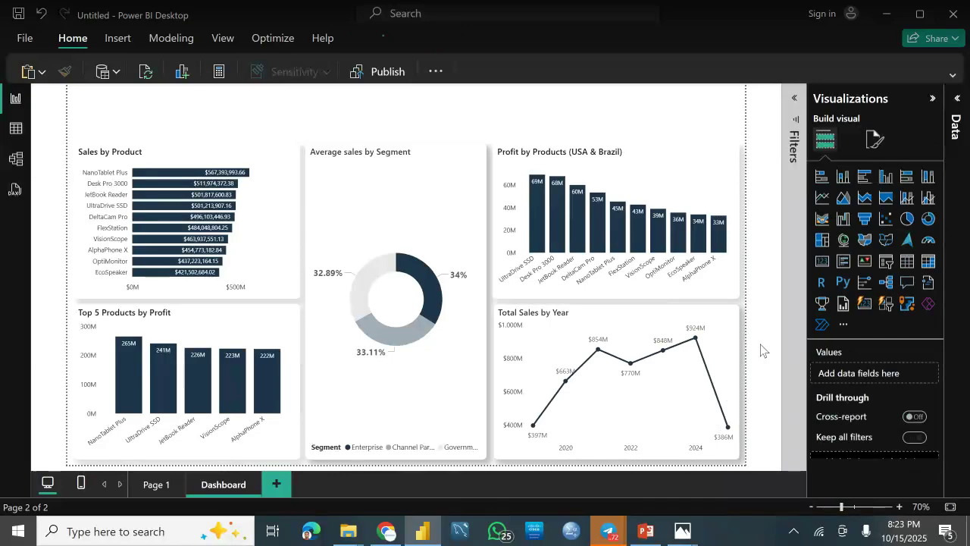
left_click(734, 349)
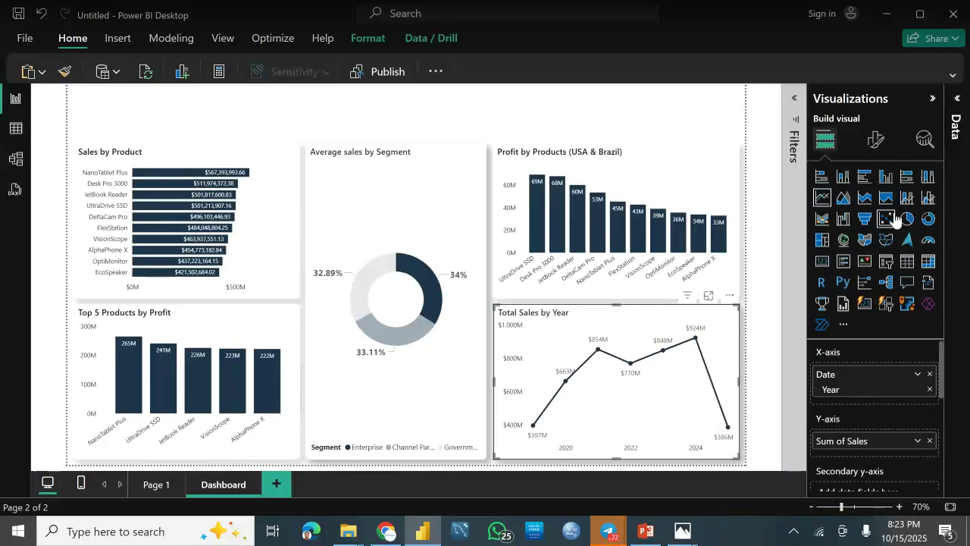
left_click(846, 201)
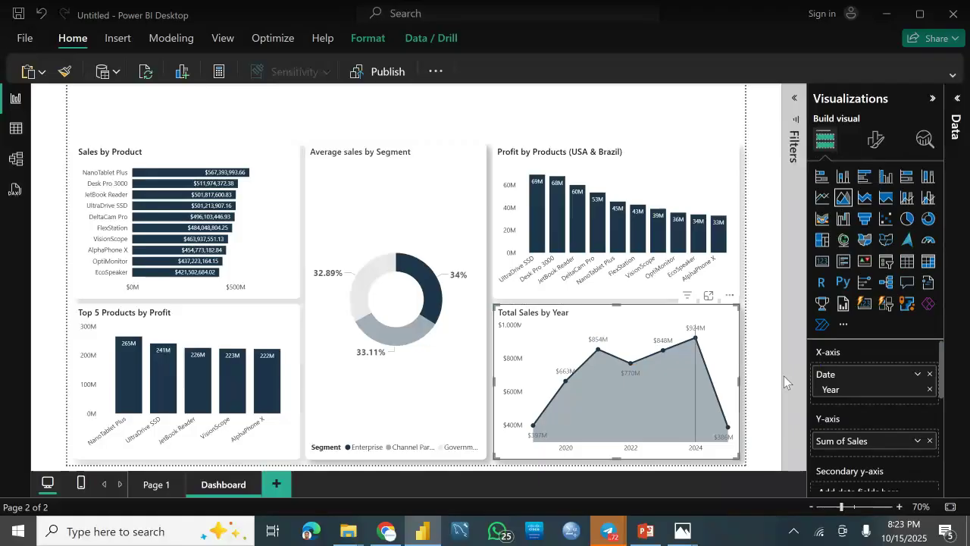
left_click(767, 353)
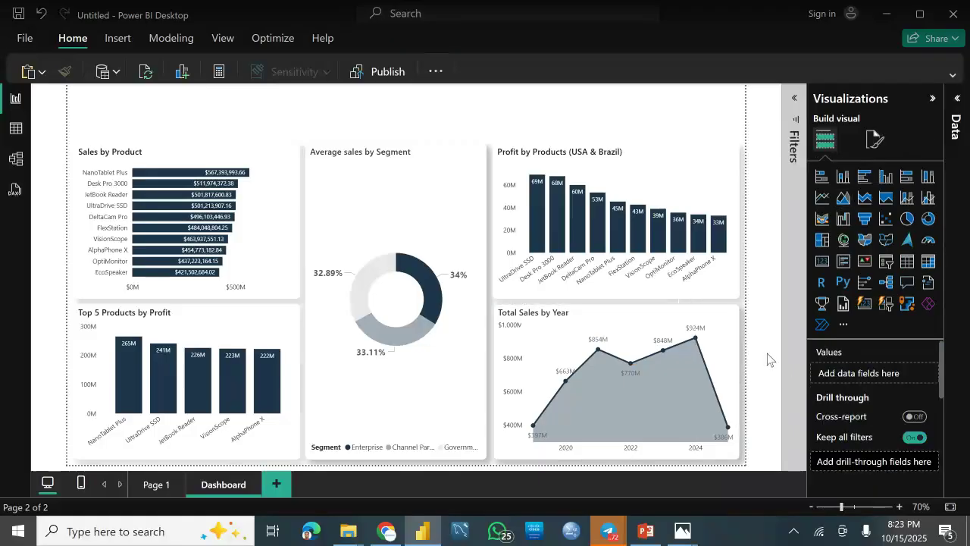
Set the X-axis type of the Total Sales by Year area chart to Categorical
mouse_move(639, 400)
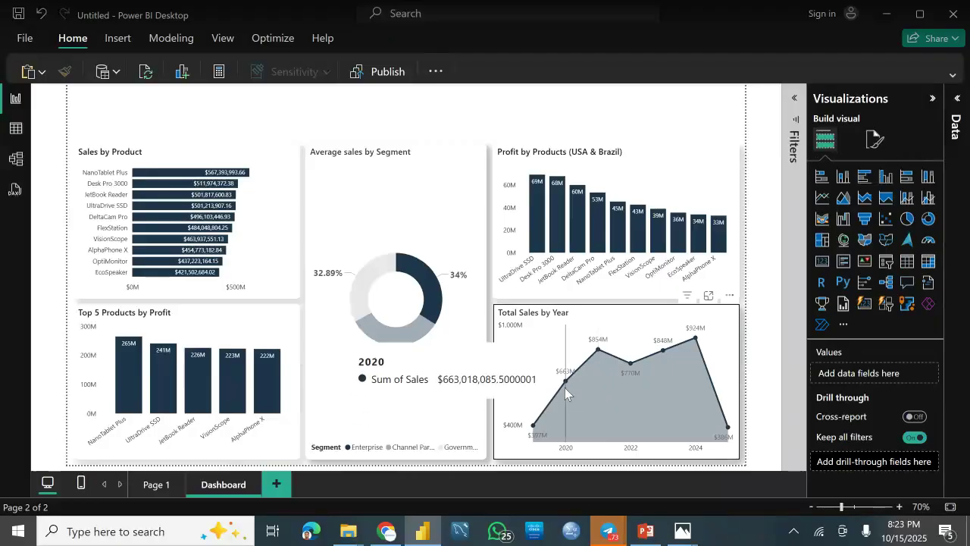
mouse_move(589, 359)
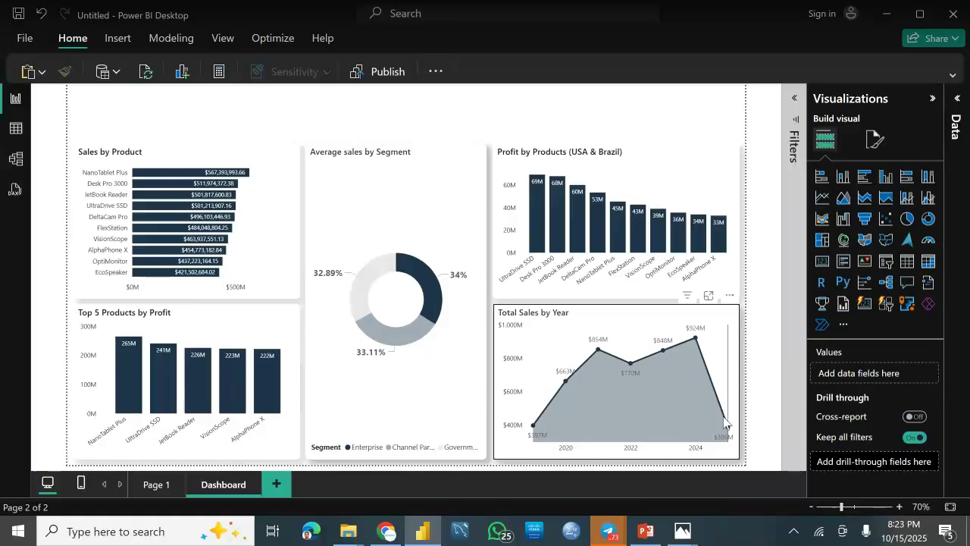
mouse_move(730, 430)
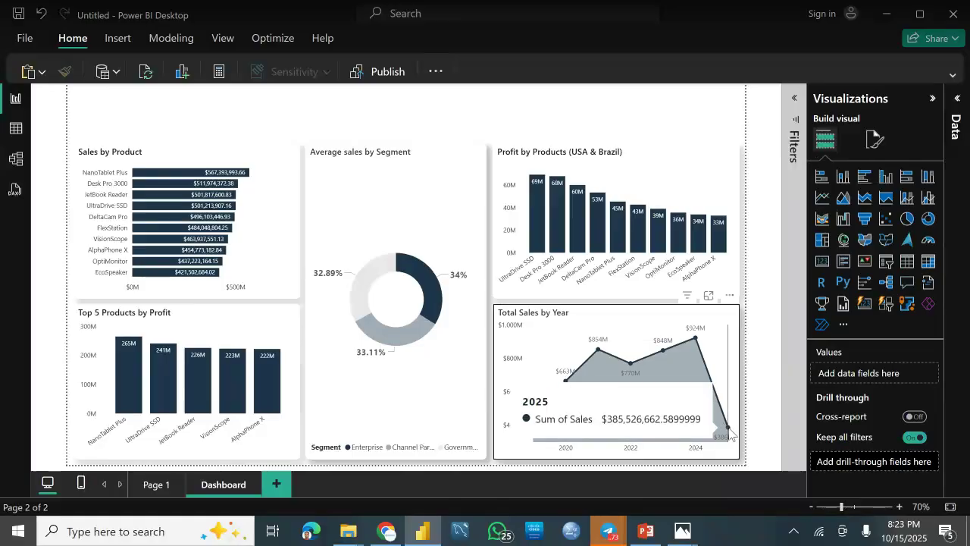
left_click(875, 139)
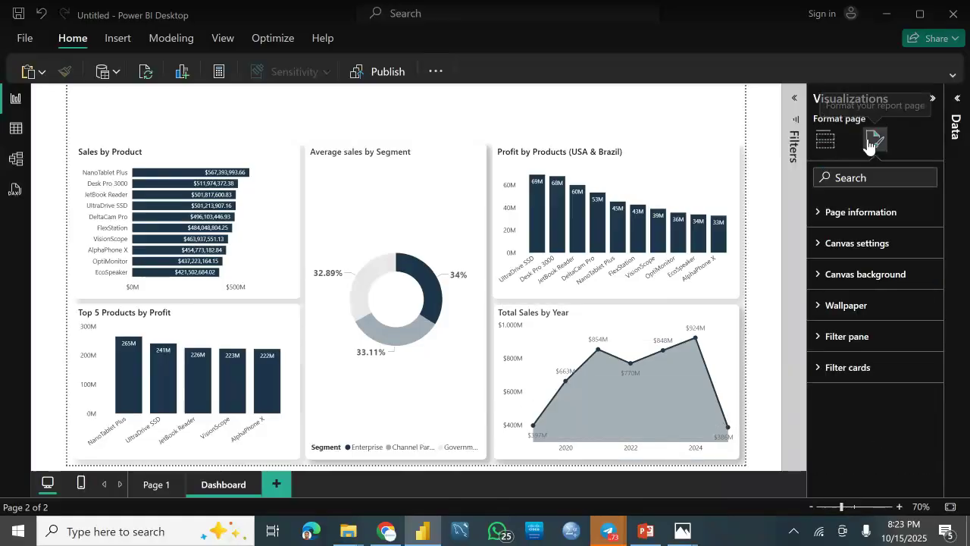
left_click(733, 318)
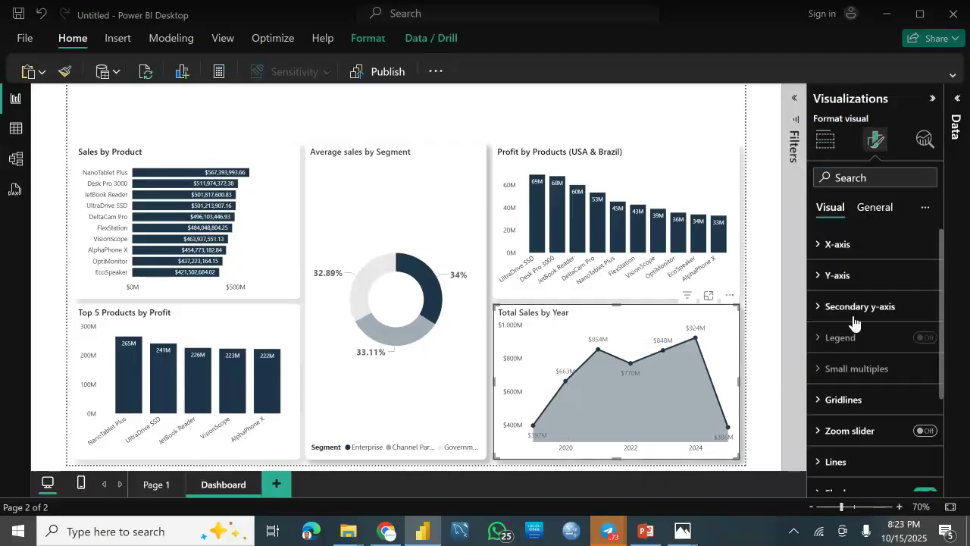
left_click(862, 246)
left_click(918, 303)
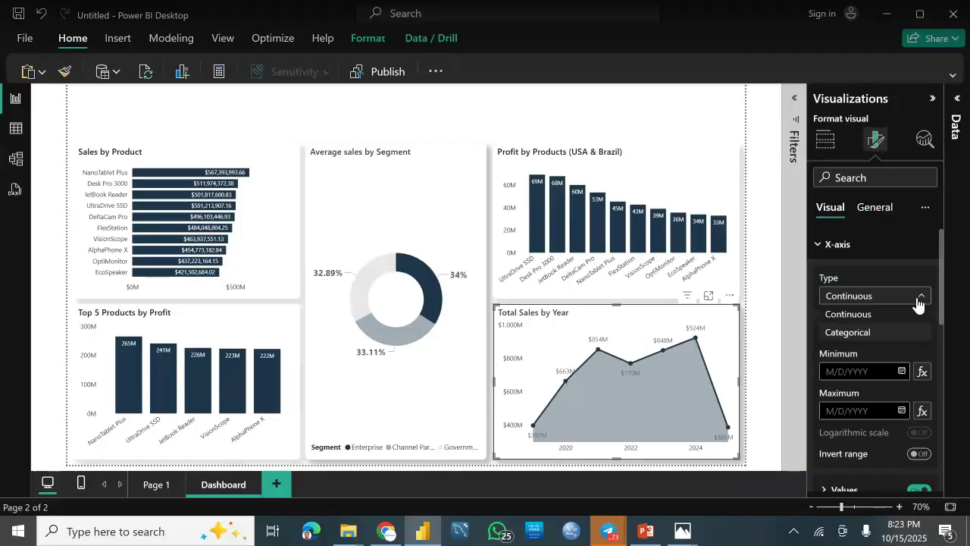
left_click_drag(942, 303, 944, 341)
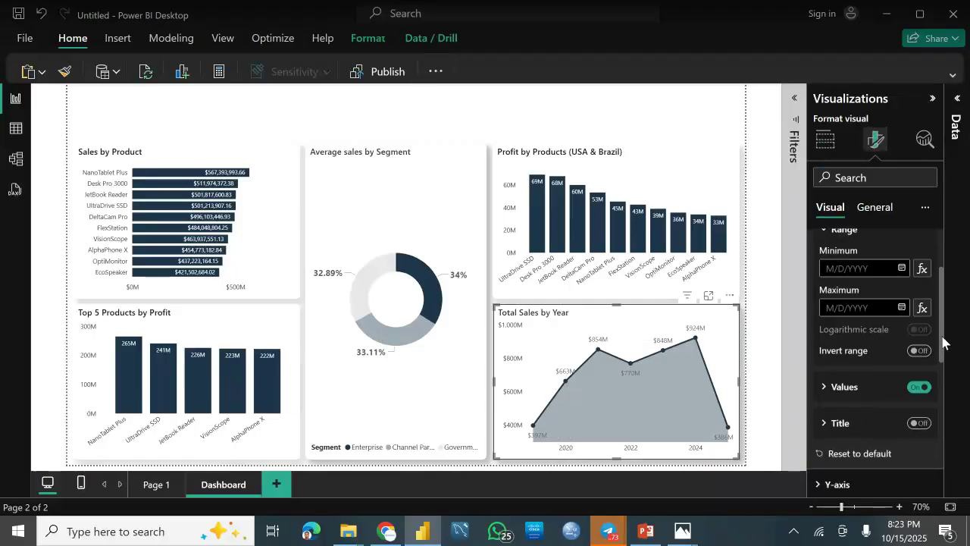
left_click(866, 396)
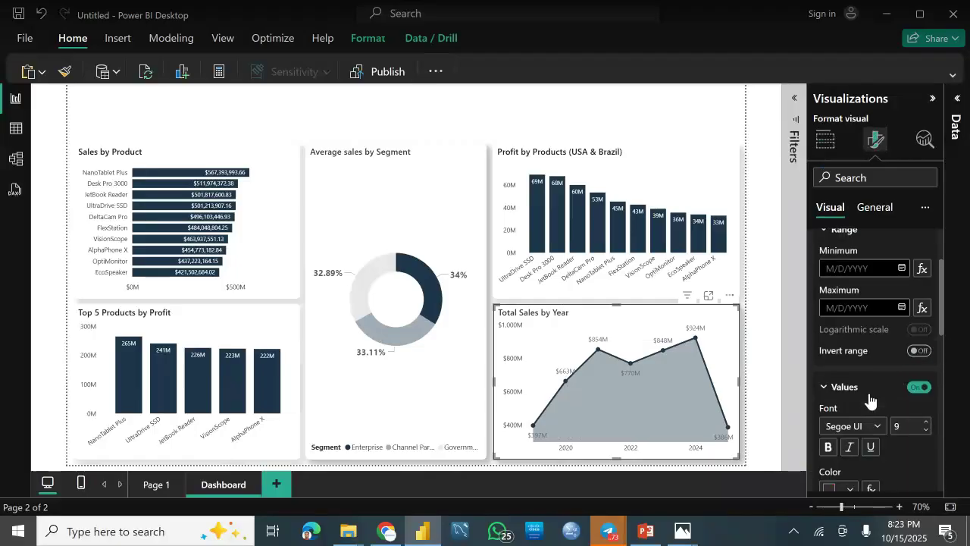
left_click(867, 390)
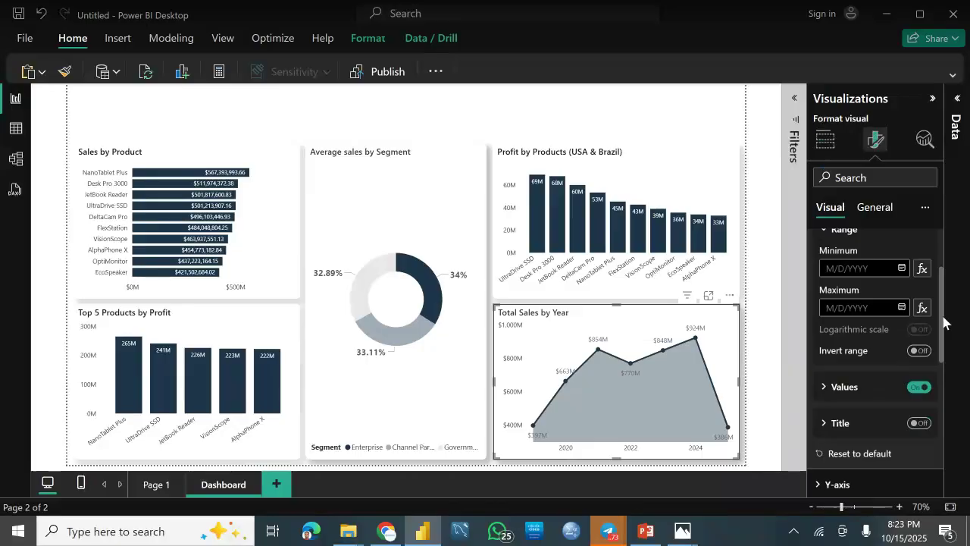
scroll(942, 273, "up", 3)
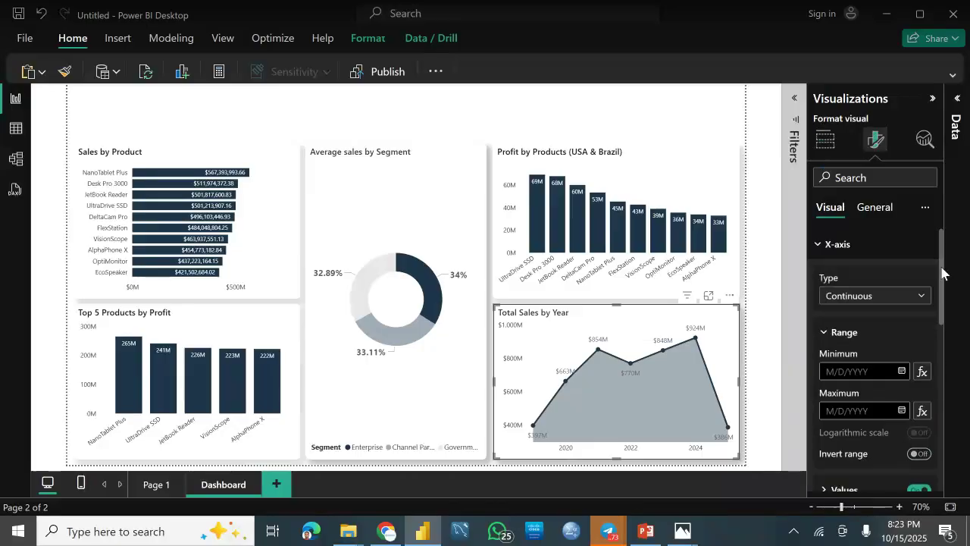
left_click(913, 295)
left_click(859, 331)
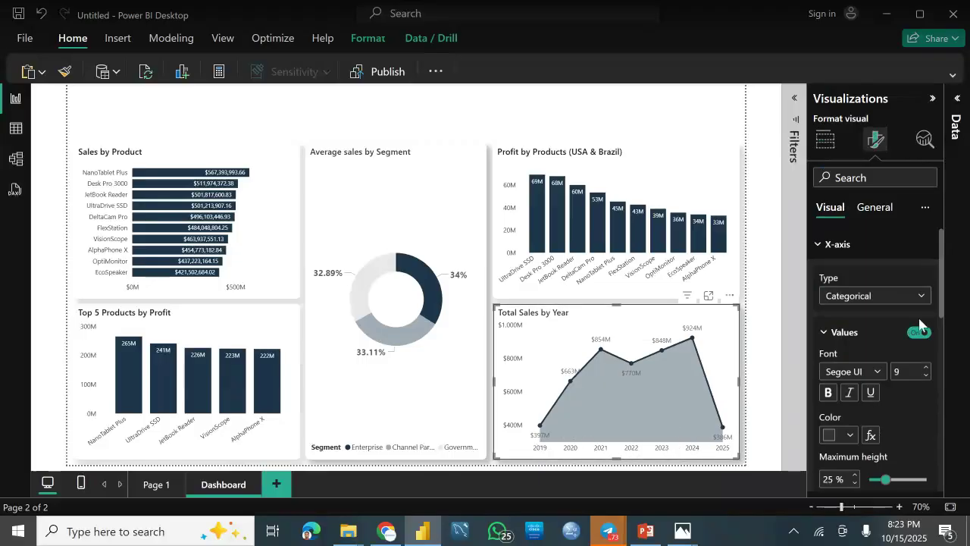
Make the X-axis year labels of the Total Sales by Year chart bold and deselect the chart
left_click(854, 297)
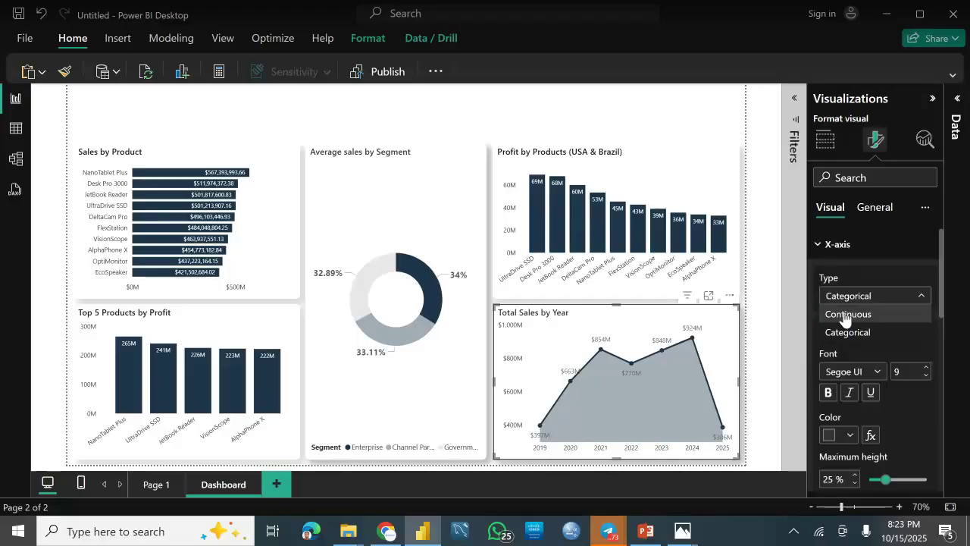
left_click(855, 294)
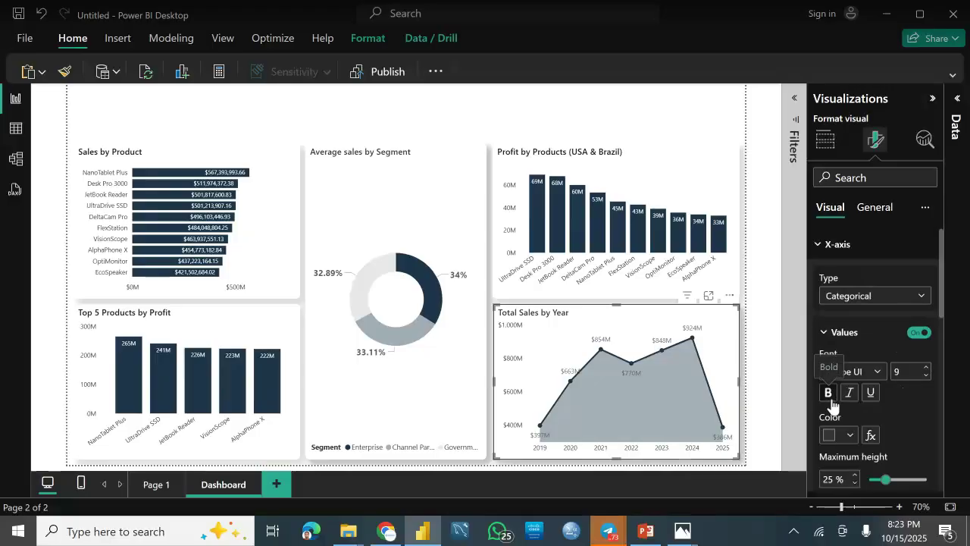
left_click(924, 210)
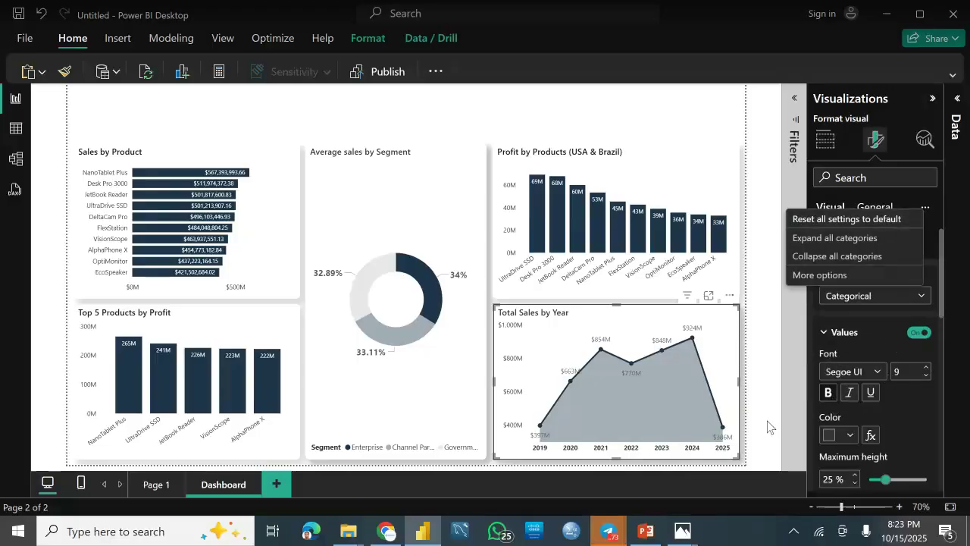
left_click(767, 421)
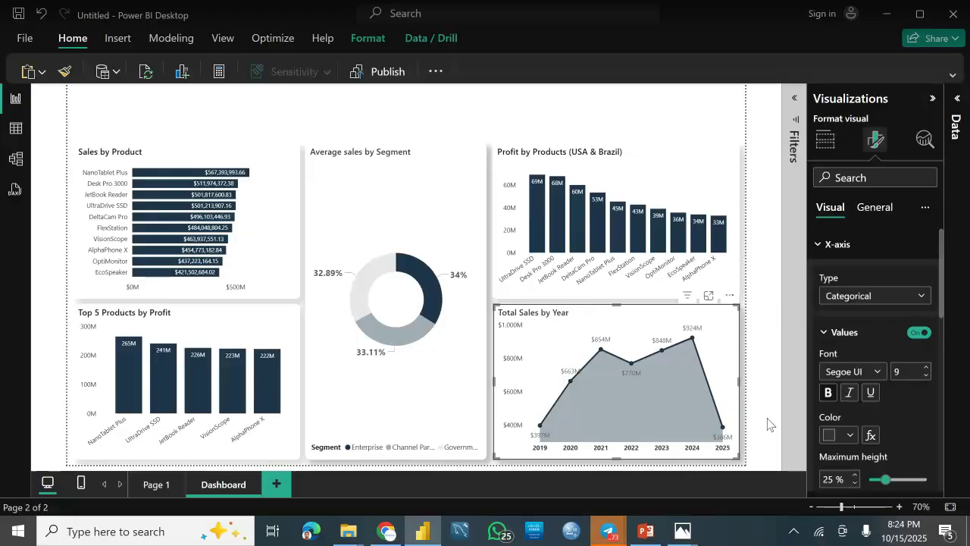
left_click(767, 418)
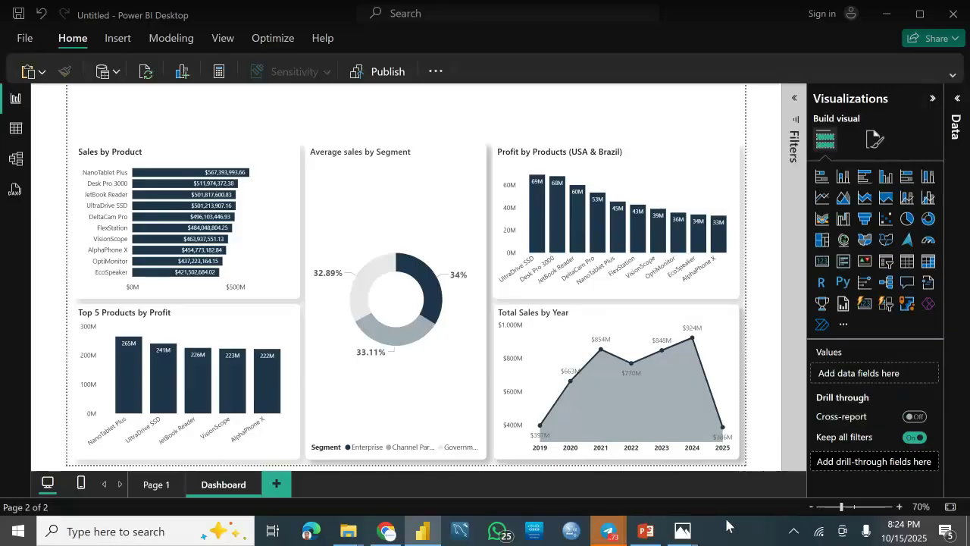
Switch to Photos to examine the header layout in Rokibat Financial Dashboard.jpg, and return to Power BI Desktop
left_click(680, 530)
mouse_move(629, 478)
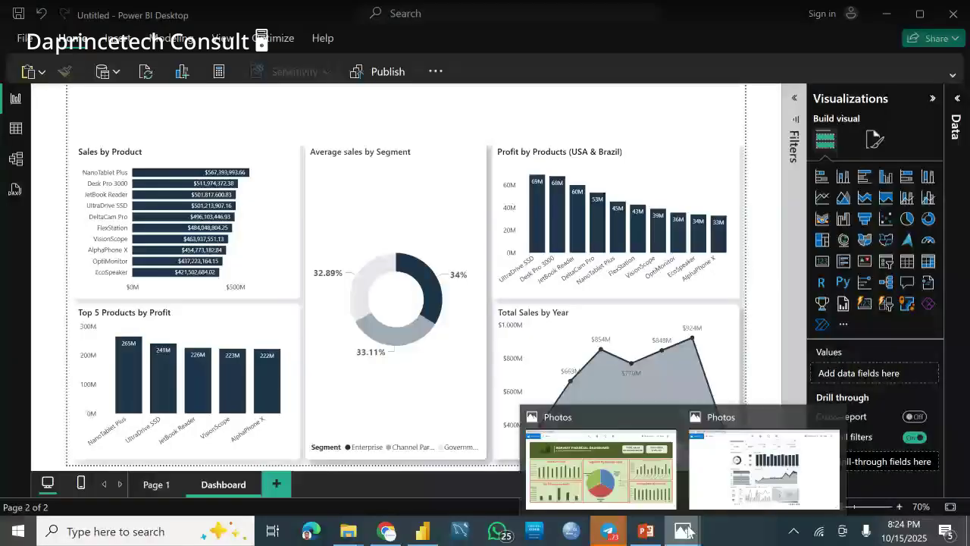
left_click(685, 531)
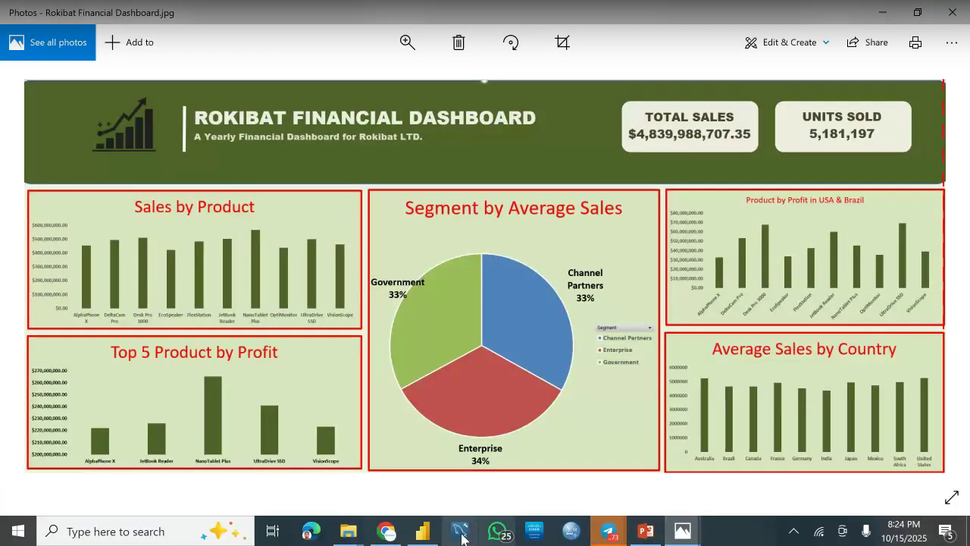
left_click(421, 532)
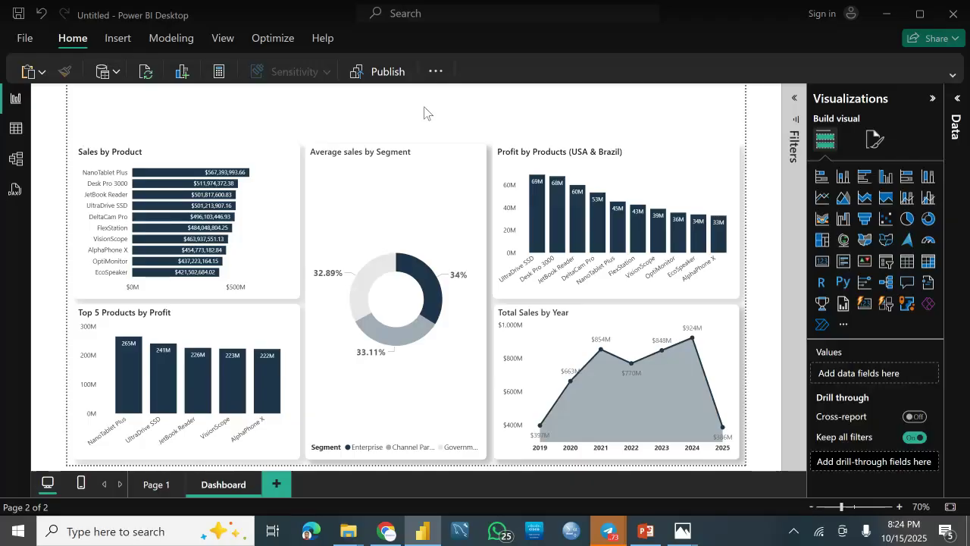
Insert a rounded rectangle and stretch it across the full page width above the charts as a header banner
left_click(119, 44)
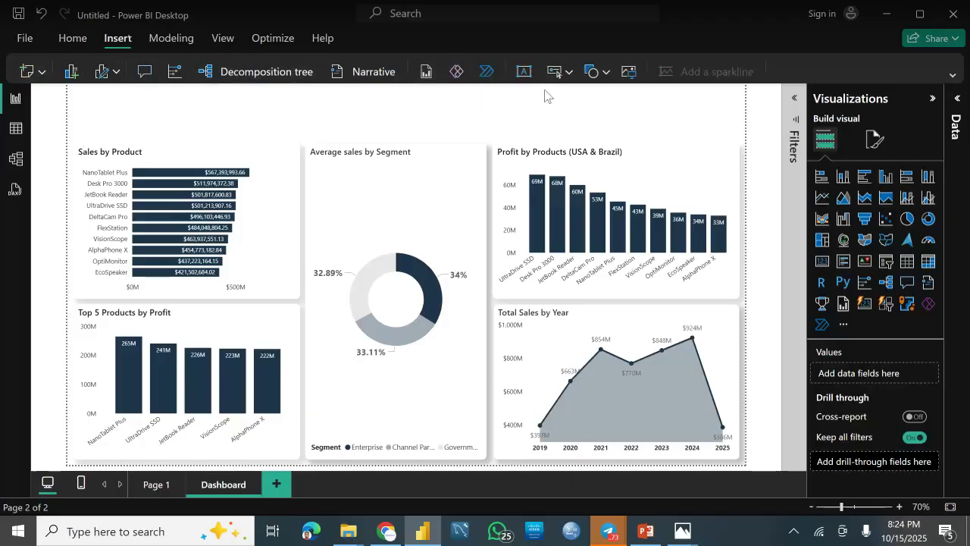
left_click(605, 72)
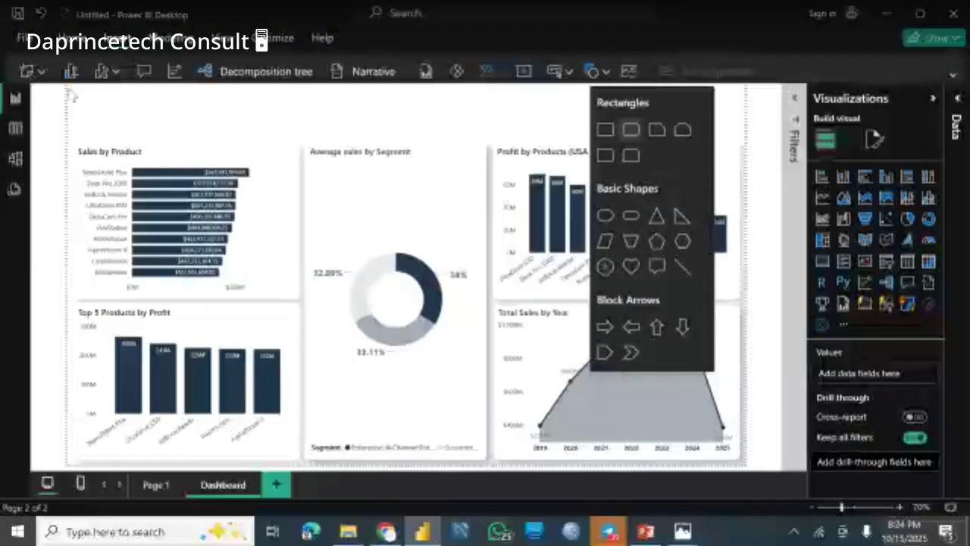
left_click(631, 130)
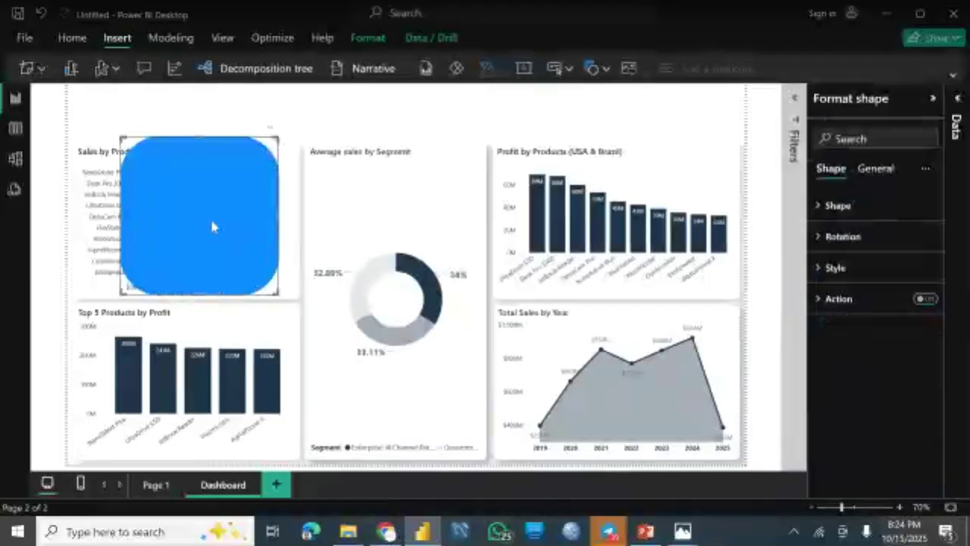
left_click_drag(270, 126, 223, 86)
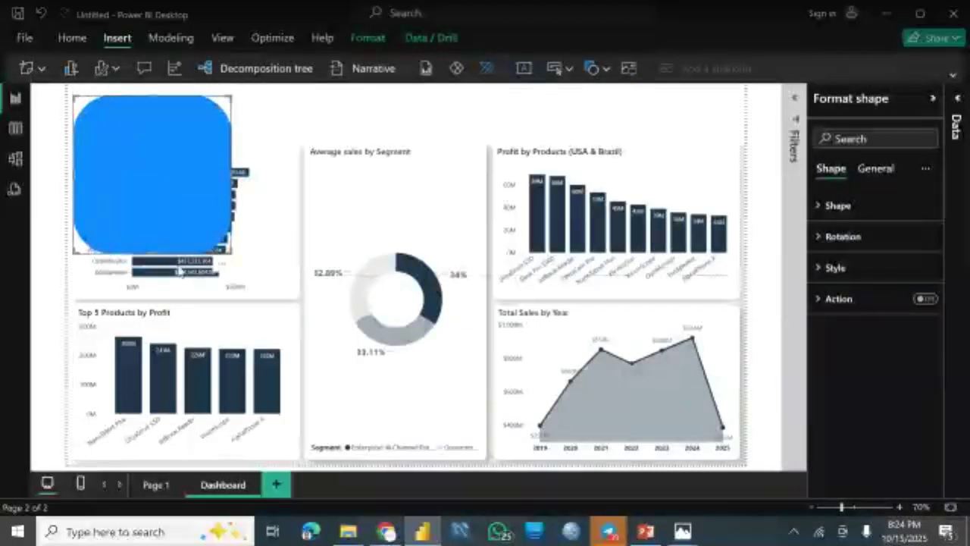
left_click_drag(152, 253, 136, 160)
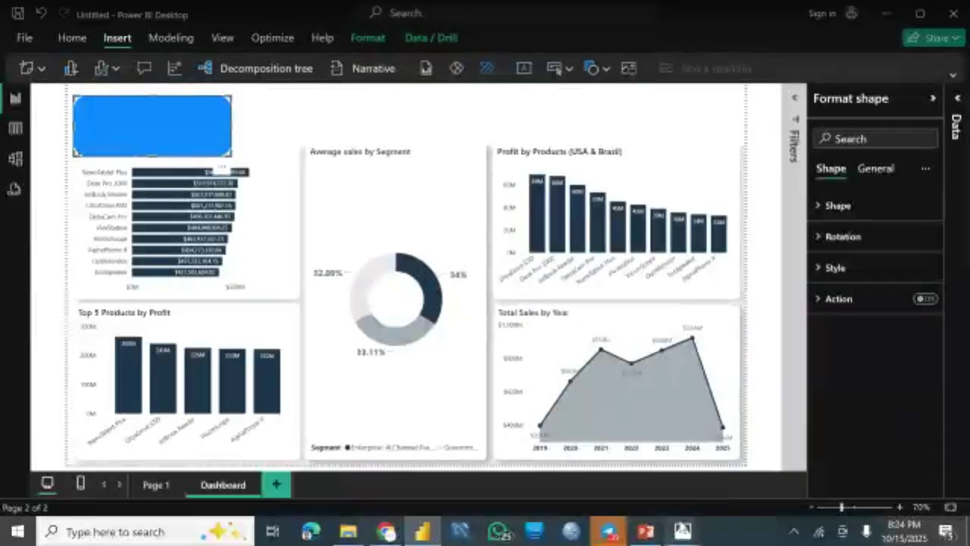
mouse_move(682, 530)
mouse_move(736, 481)
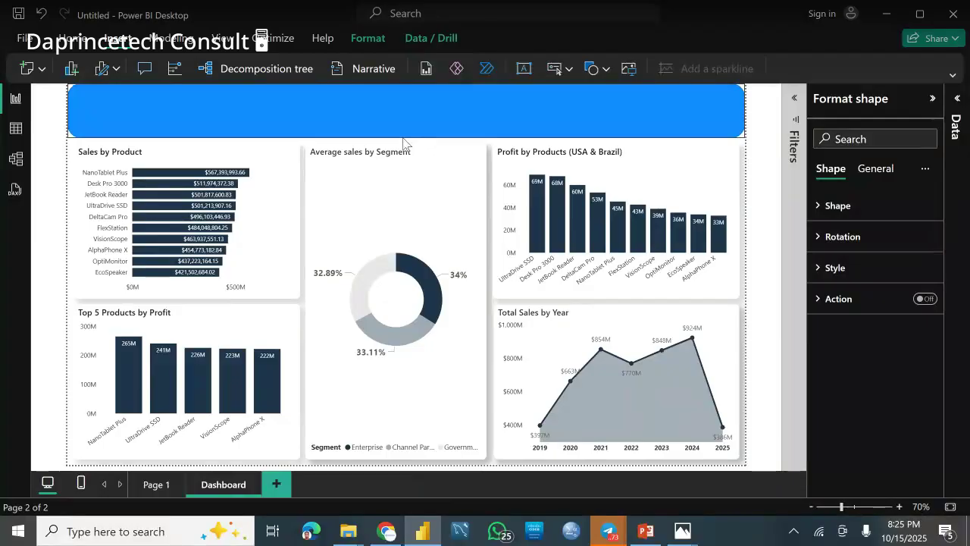
left_click_drag(405, 138, 406, 142)
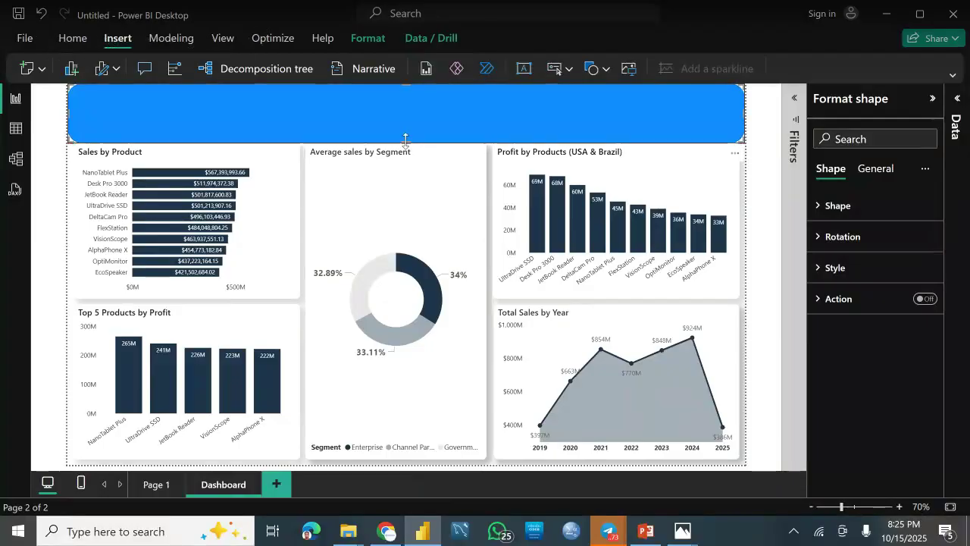
left_click_drag(406, 142, 415, 141)
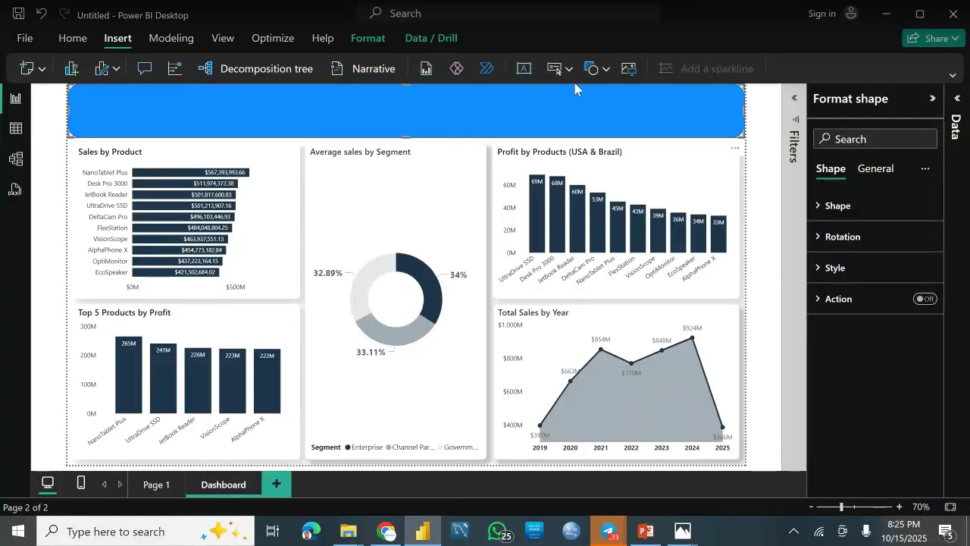
Insert a square-cornered rectangle and delete the rounded header banner
left_click(600, 70)
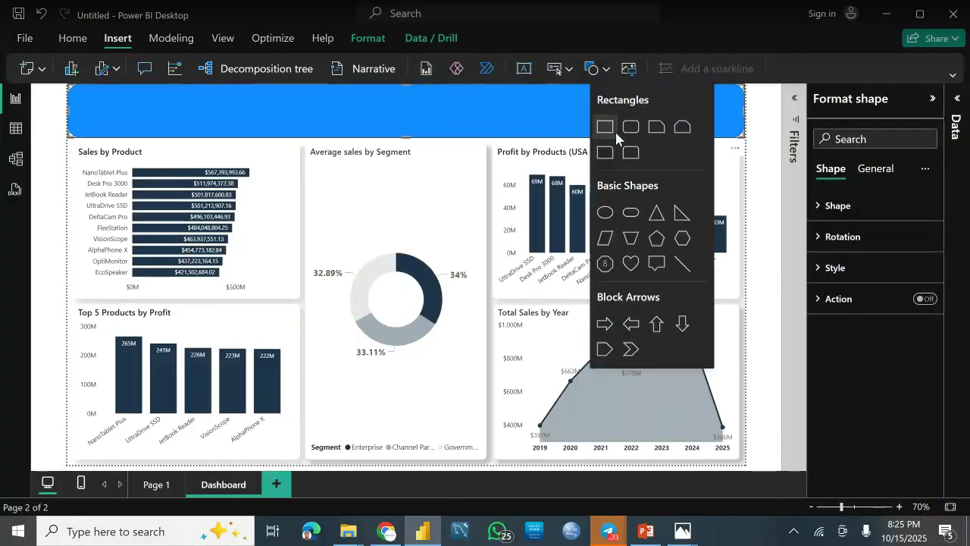
left_click(619, 131)
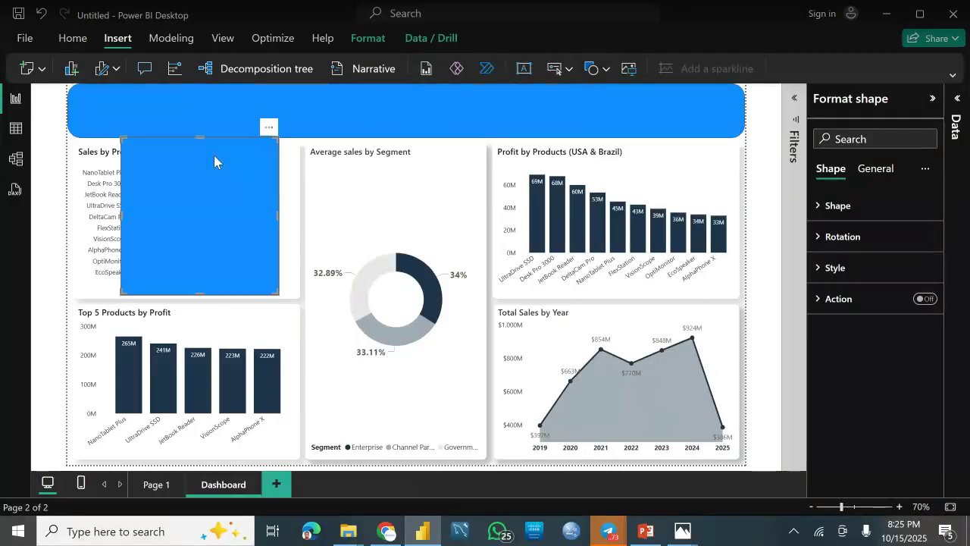
left_click(351, 109)
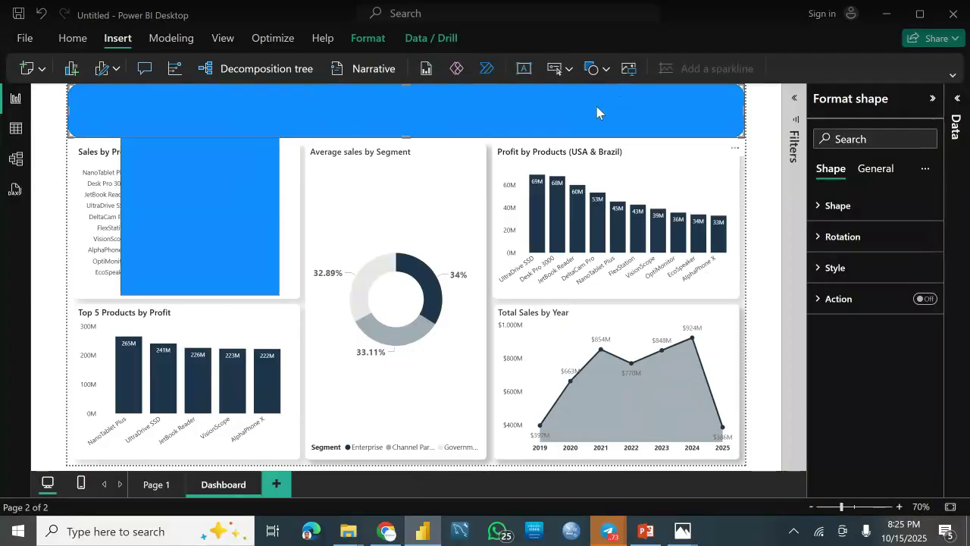
key("Delete")
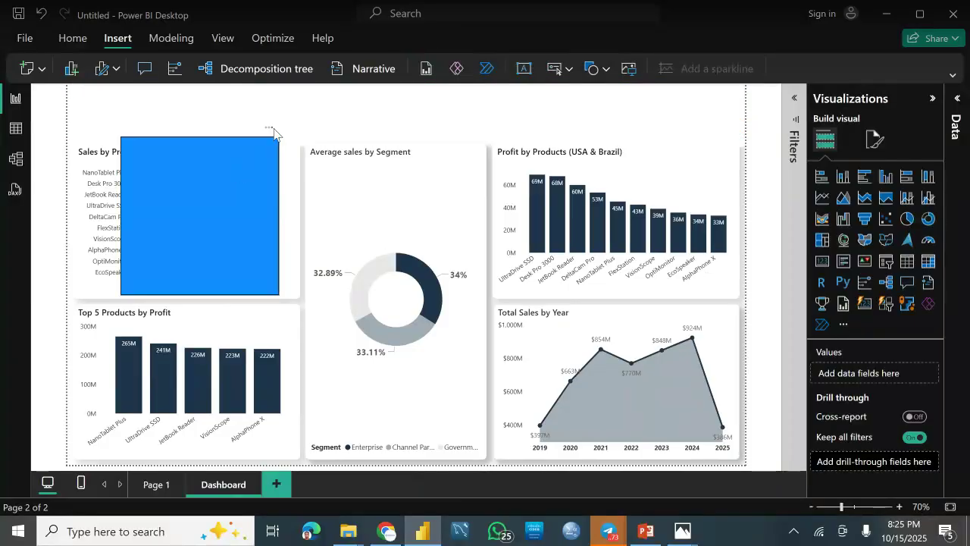
Fit the rectangle as a full-width header banner above the charts and open its general format settings
left_click_drag(274, 134, 200, 61)
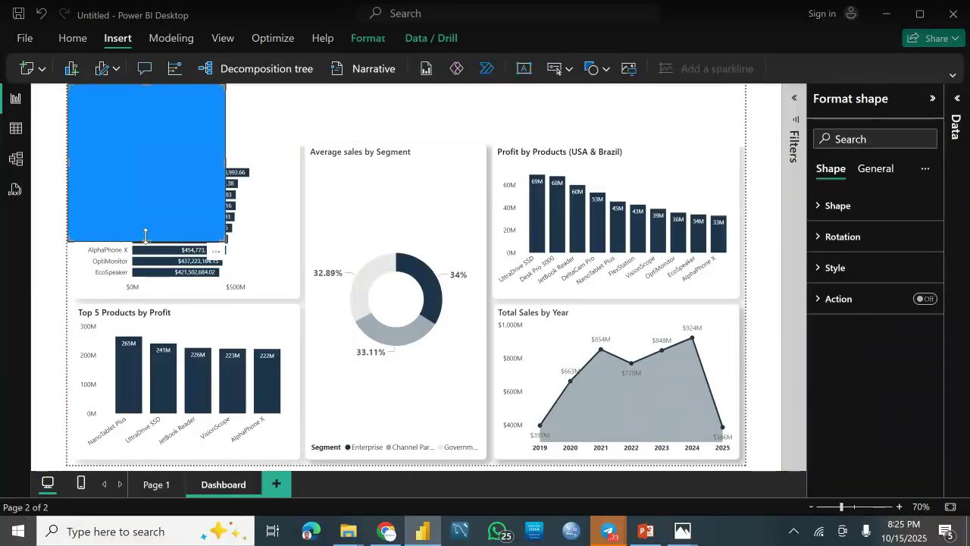
left_click_drag(146, 235, 177, 138)
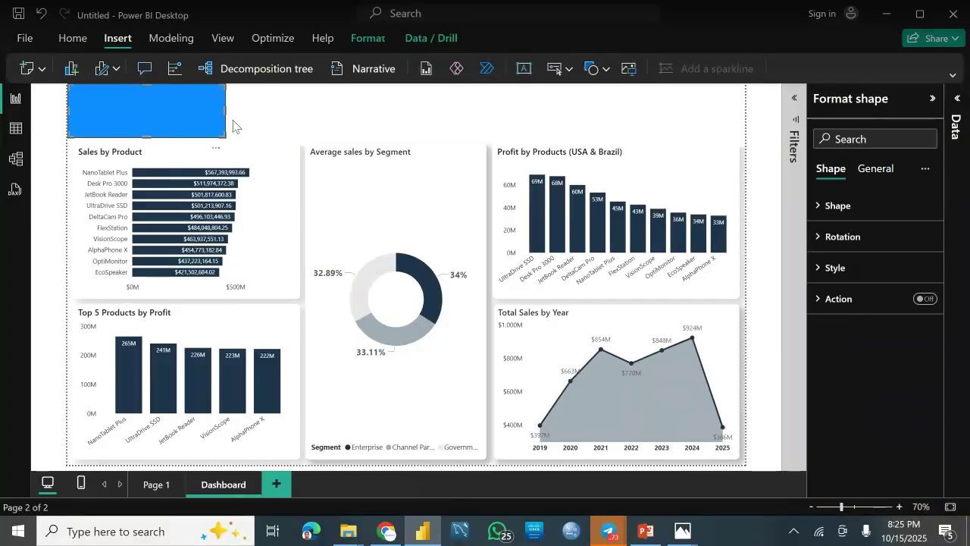
left_click_drag(223, 112, 803, 115)
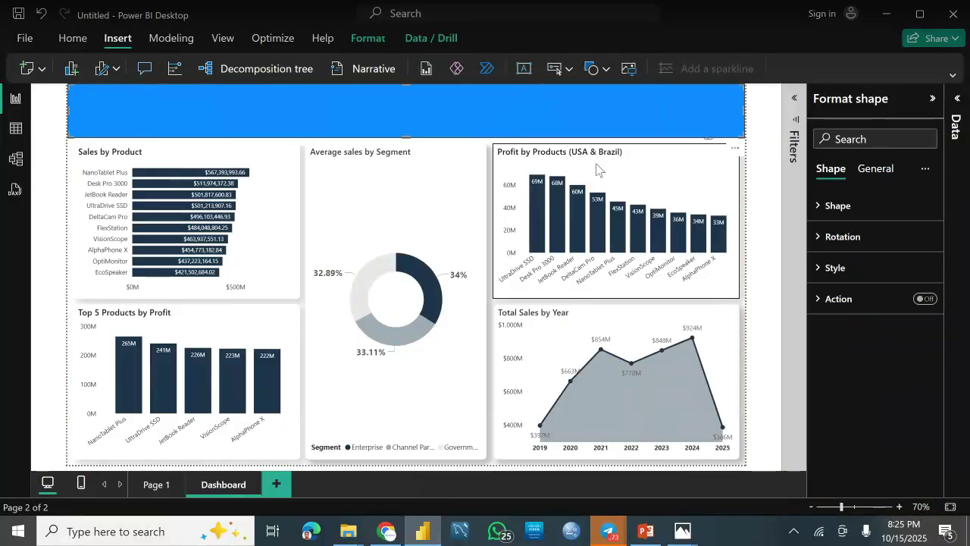
left_click(874, 174)
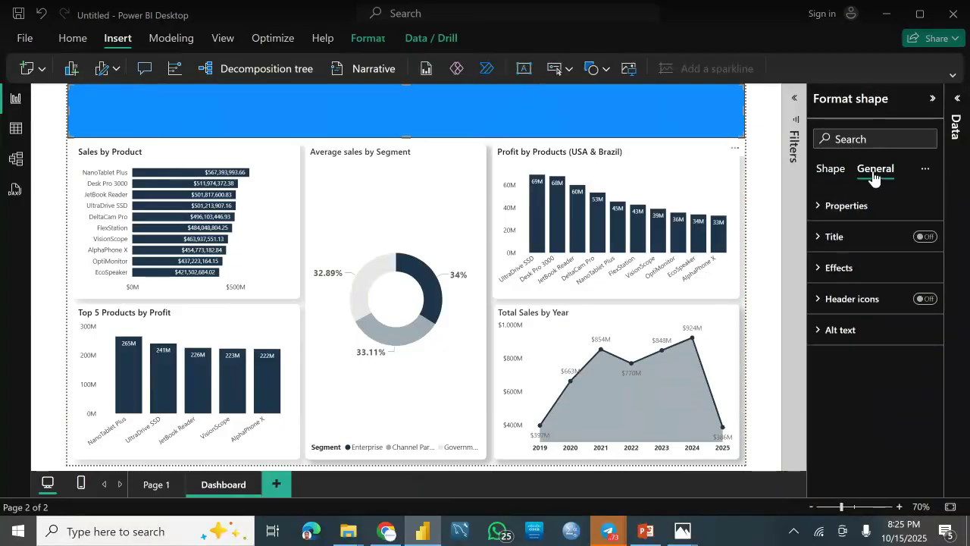
Turn off the background effect of the rectangular header banner
left_click(838, 267)
left_click(921, 307)
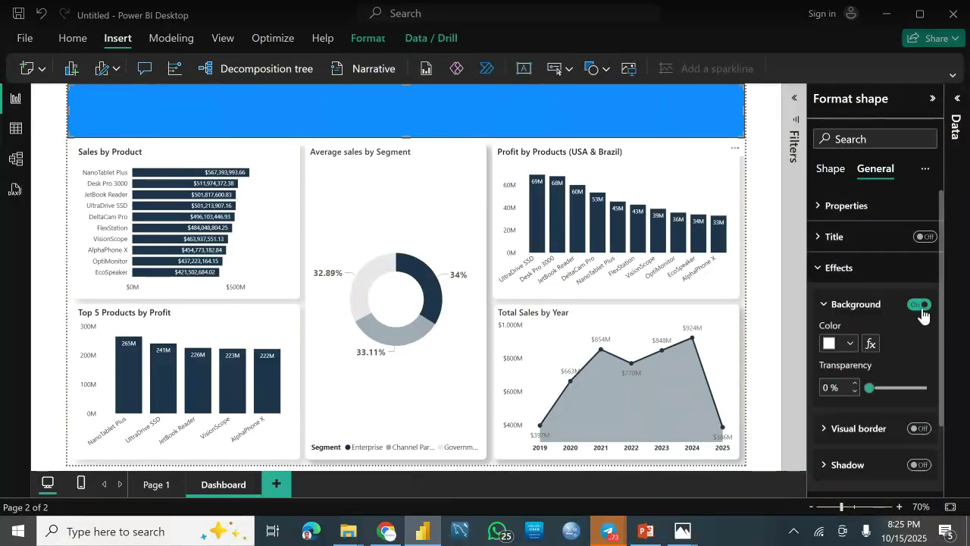
left_click(850, 345)
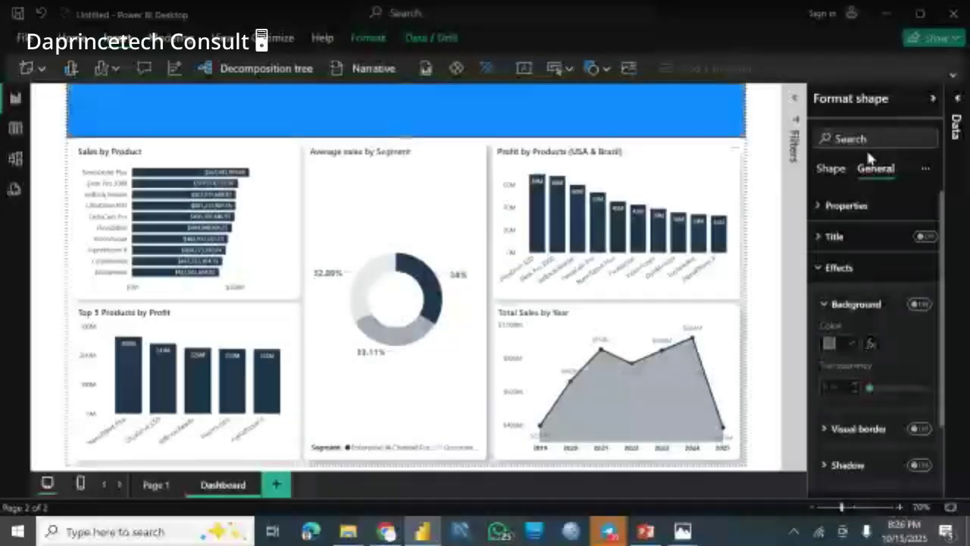
Search the header banner's format options for "color" to reach its fill color setting
left_click(838, 170)
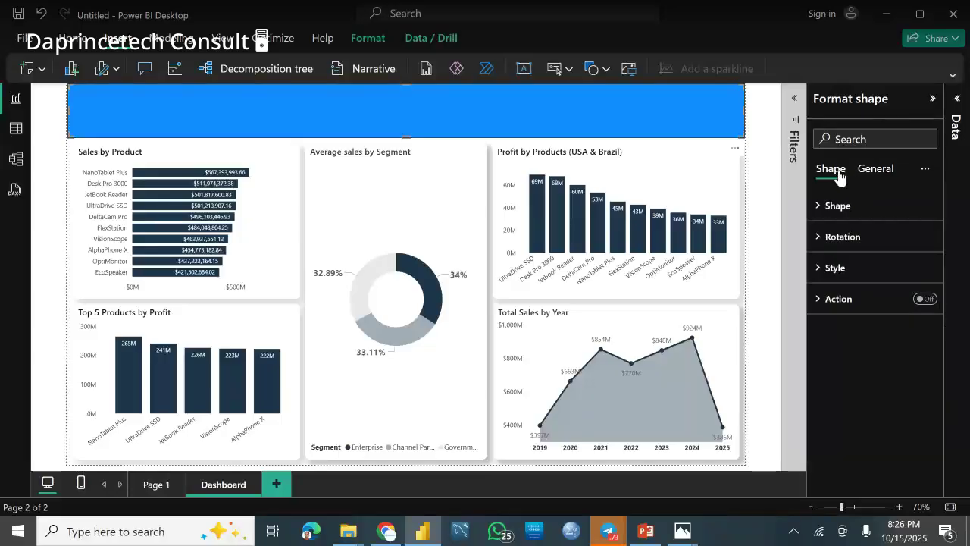
left_click(839, 207)
left_click(839, 207)
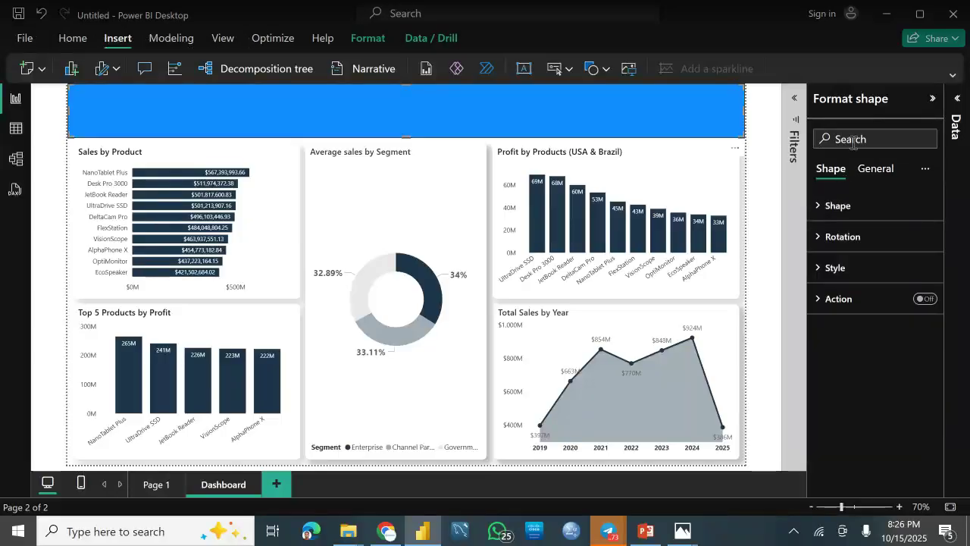
left_click(849, 139)
type("d")
type("olor")
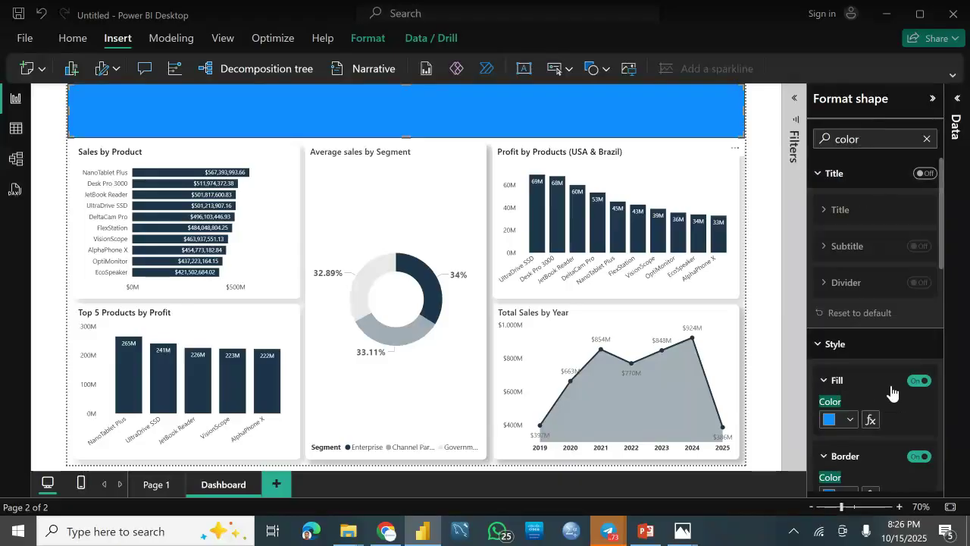
left_click_drag(942, 260, 939, 278)
scroll(939, 279, "down", 2)
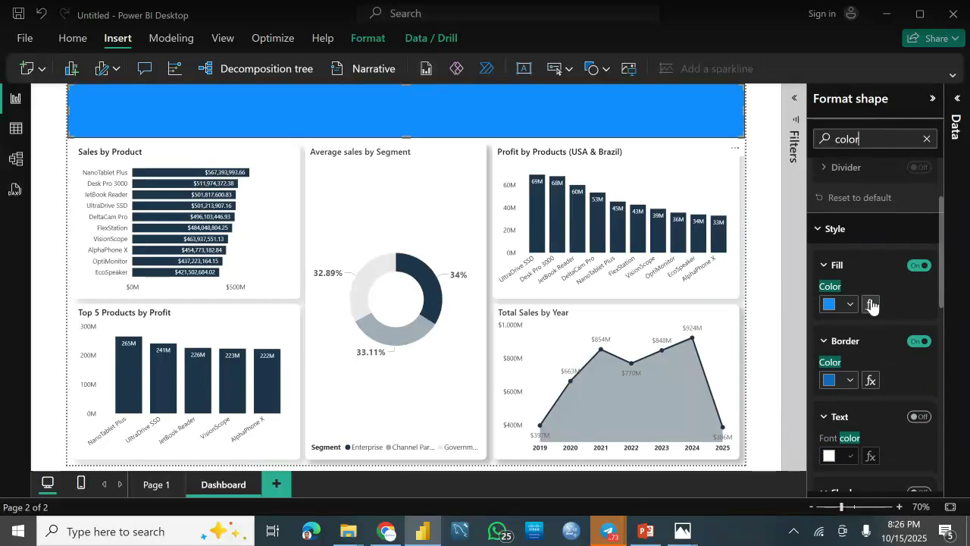
Try grey and light fills on the header banner and settle on the dark navy blue used in the charts
left_click(852, 303)
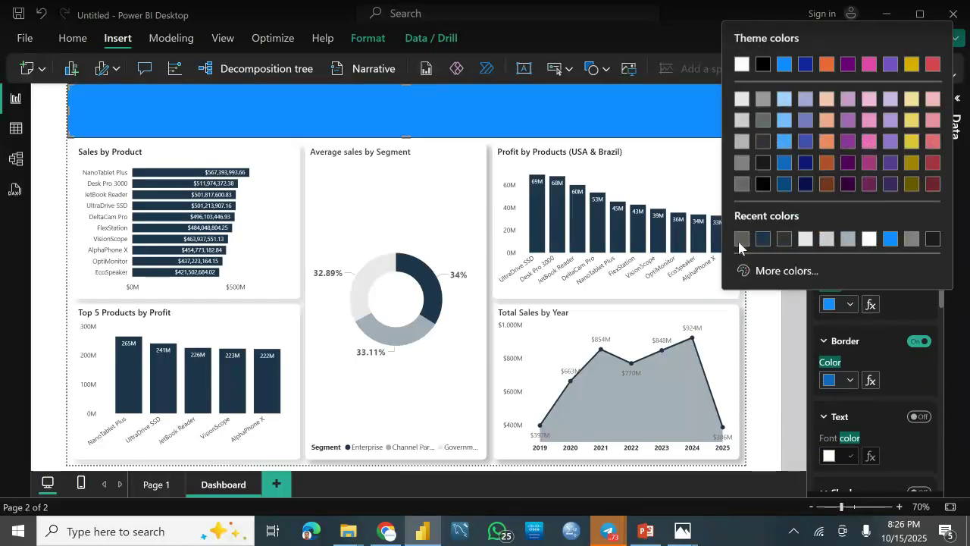
left_click(741, 239)
left_click(850, 304)
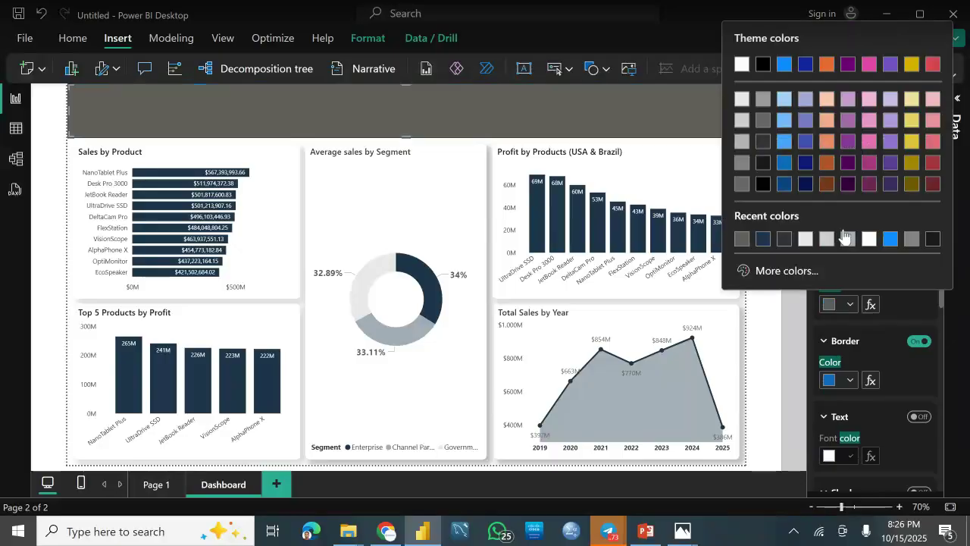
left_click(738, 65)
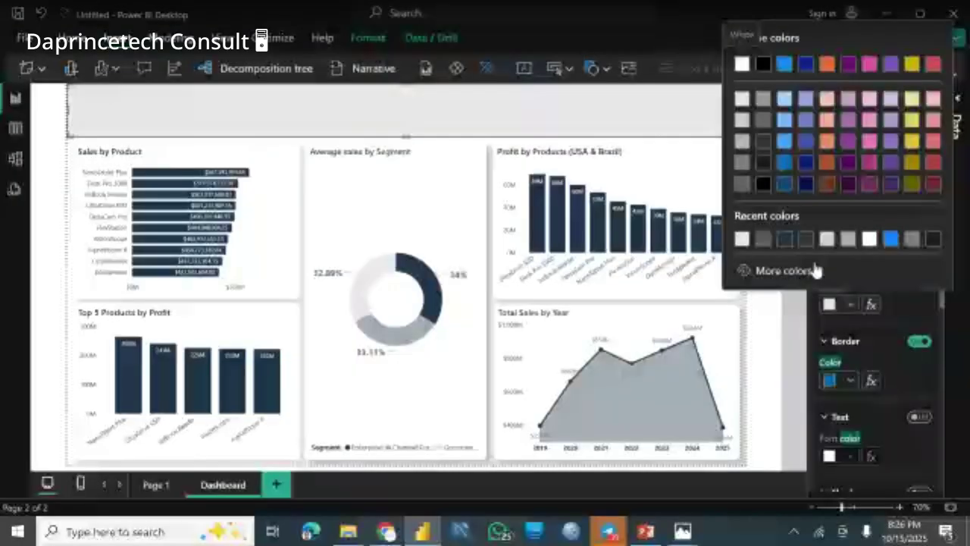
left_click(786, 239)
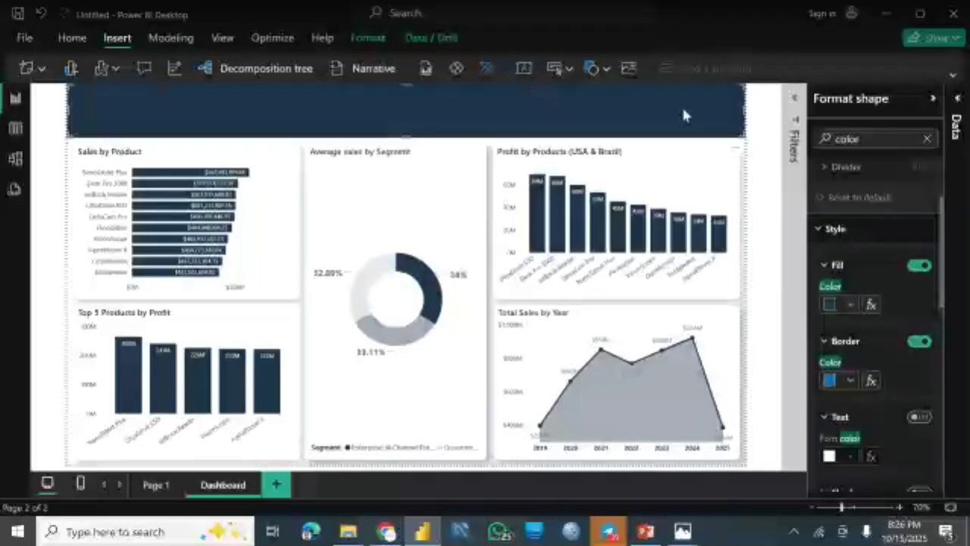
left_click(852, 301)
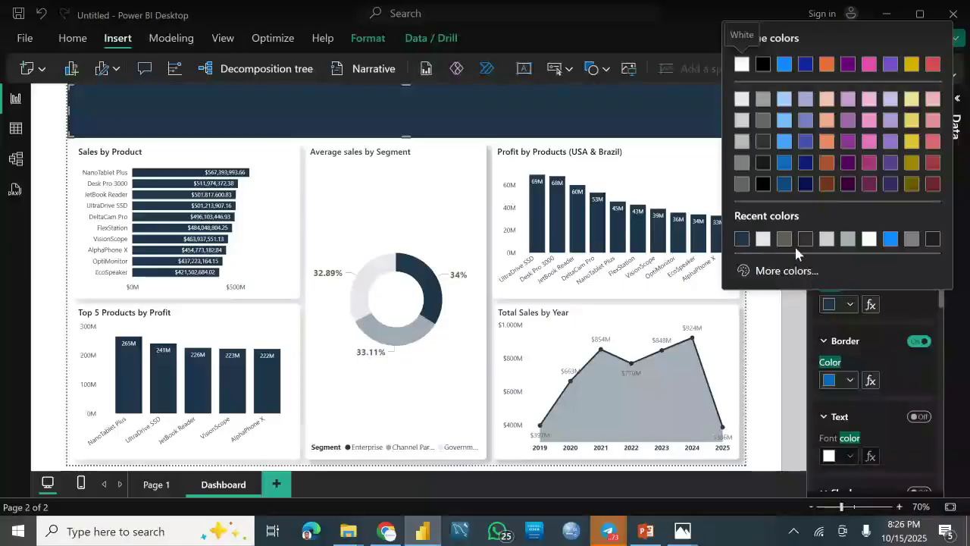
left_click(763, 239)
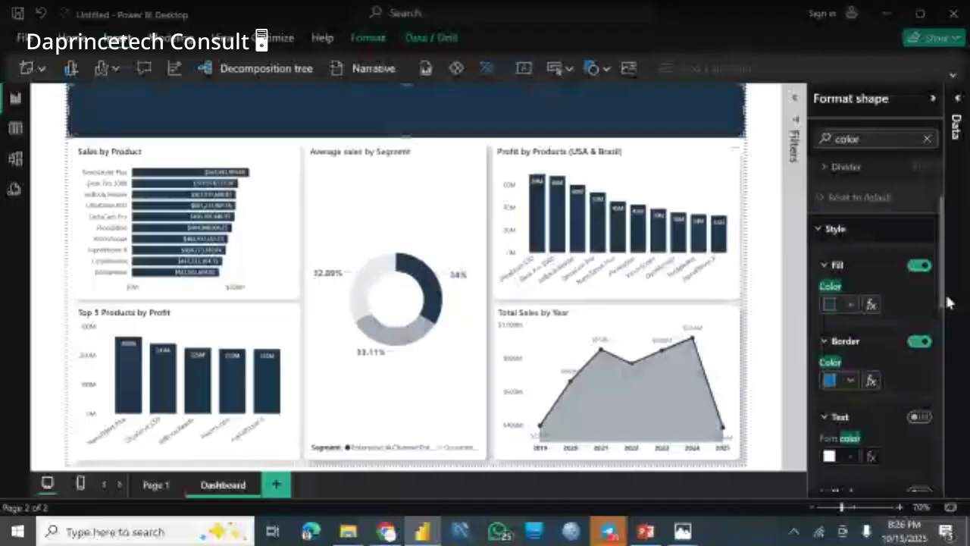
Turn off the header banner's border and preview the reference dashboard images open in Photos
scroll(947, 305, "down", 1)
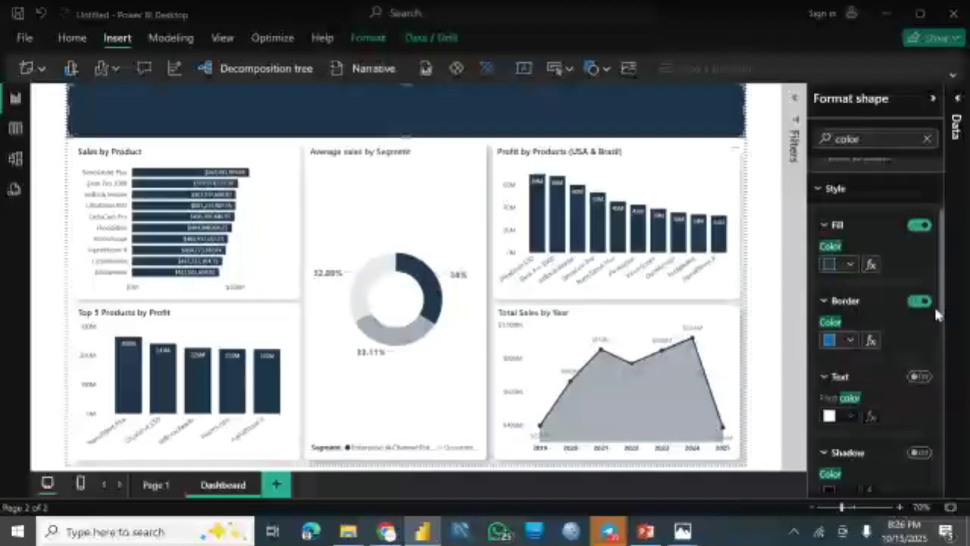
left_click(932, 303)
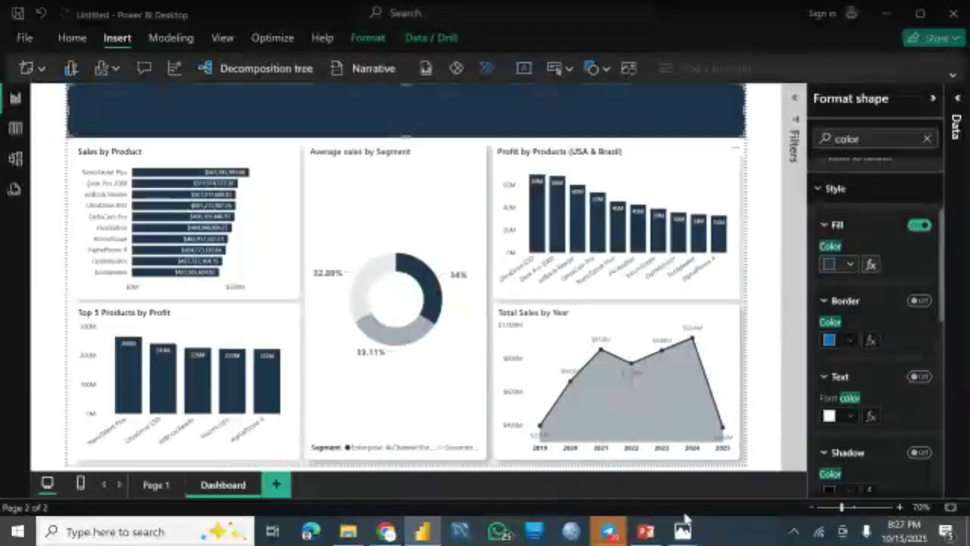
mouse_move(683, 531)
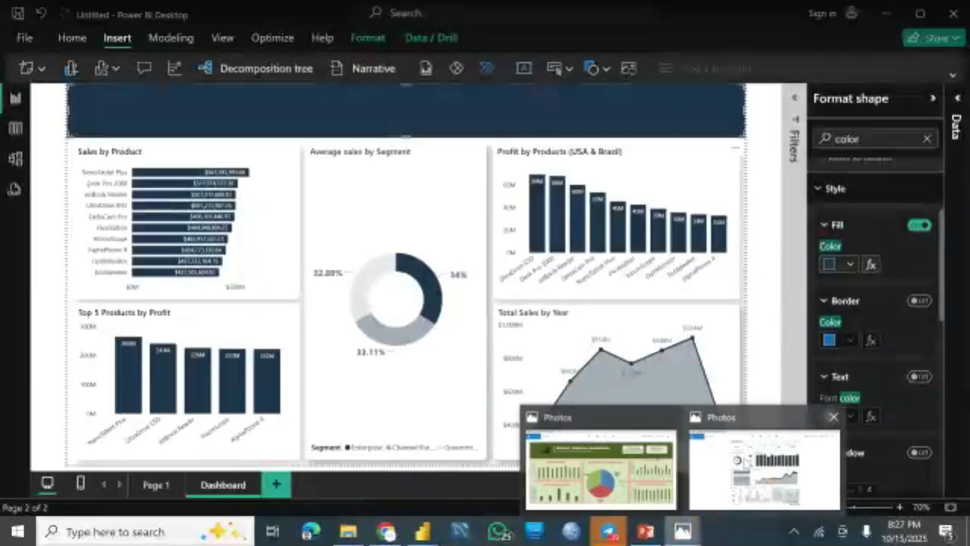
mouse_move(746, 461)
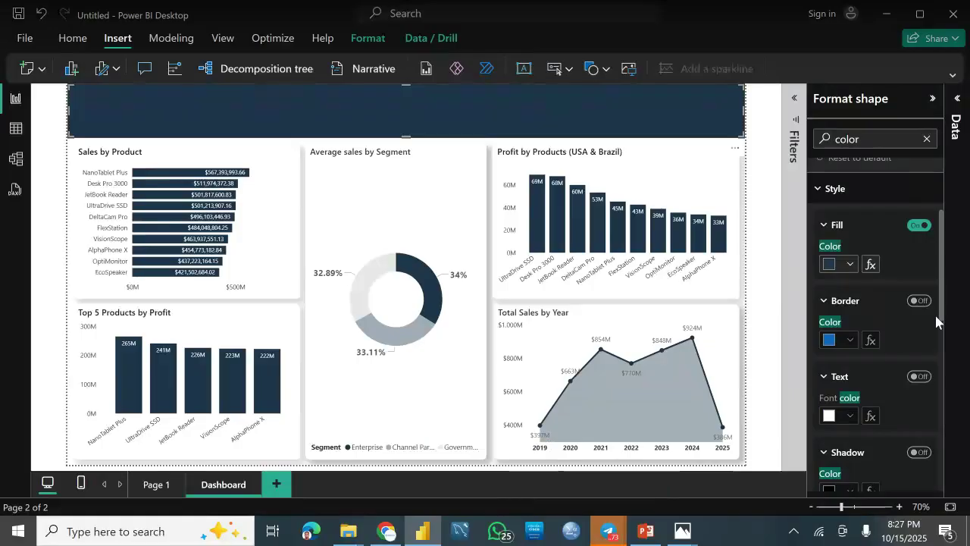
Clear the "color" search from the shape's format options and deselect the header banner
scroll(934, 313, "down", 10)
scroll(931, 228, "up", 15)
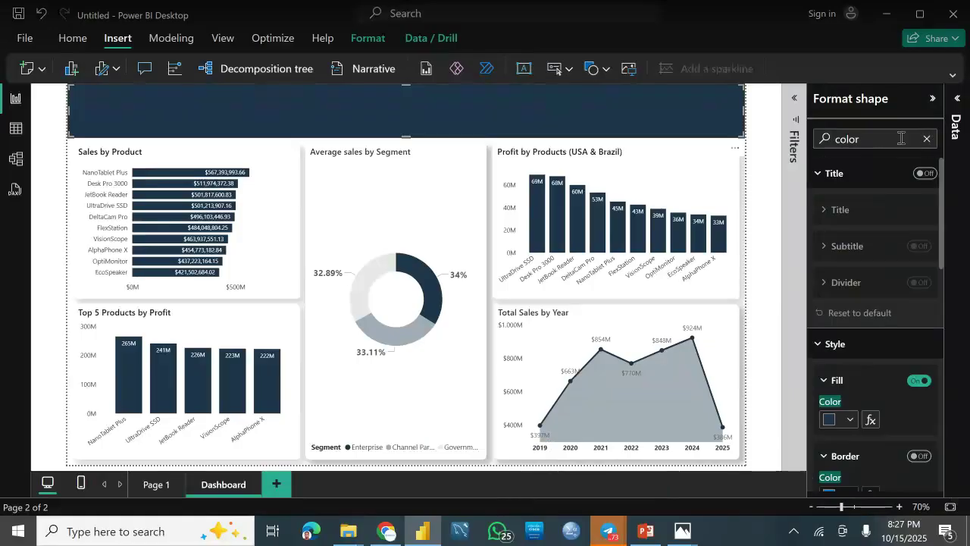
left_click(927, 137)
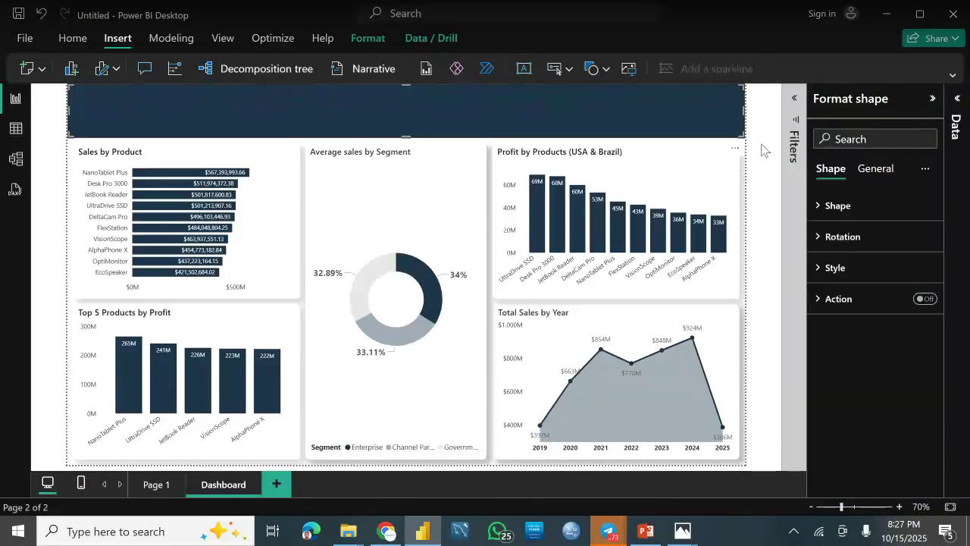
left_click(764, 150)
left_click(621, 231)
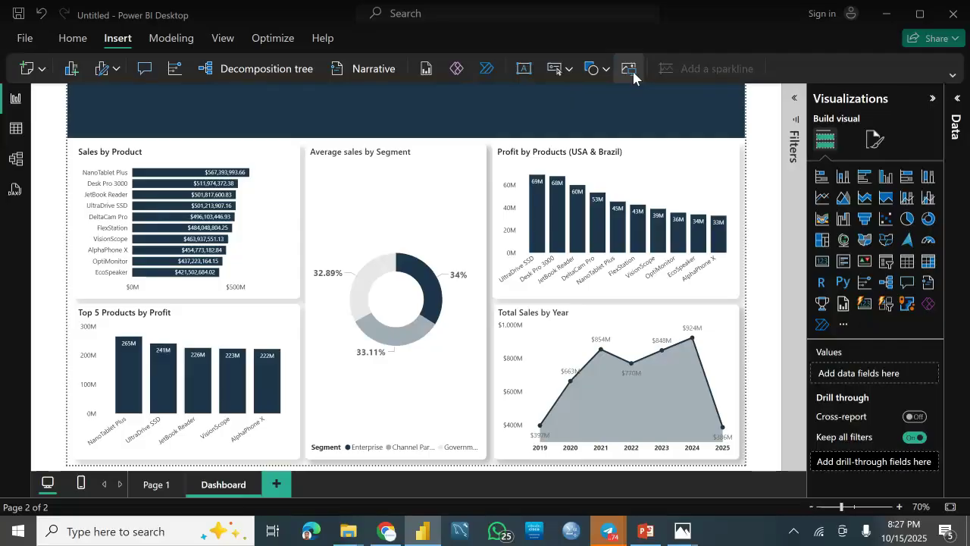
Insert a picture from the Downloads folder, shrink it to icon size and place it at the left end of the header banner
left_click(632, 69)
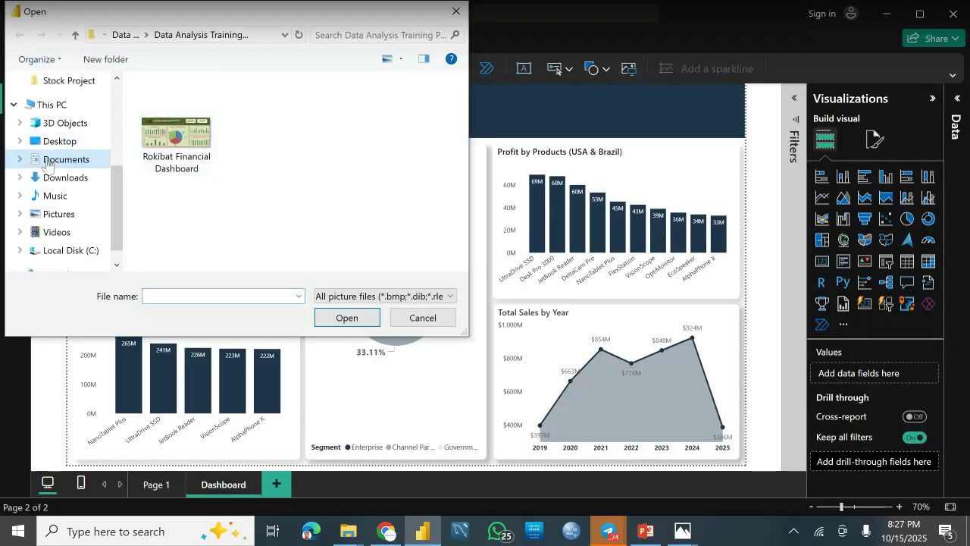
left_click(74, 185)
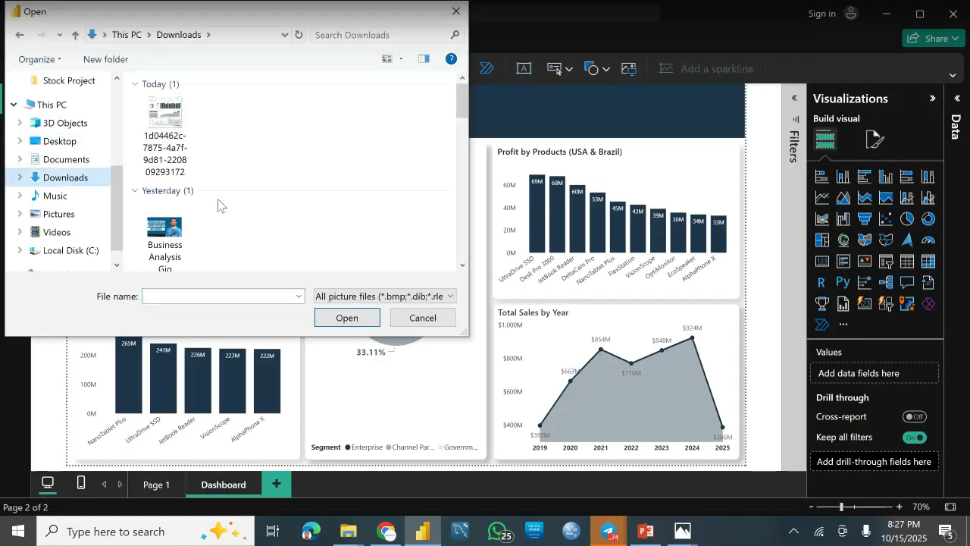
left_click_drag(463, 98, 461, 136)
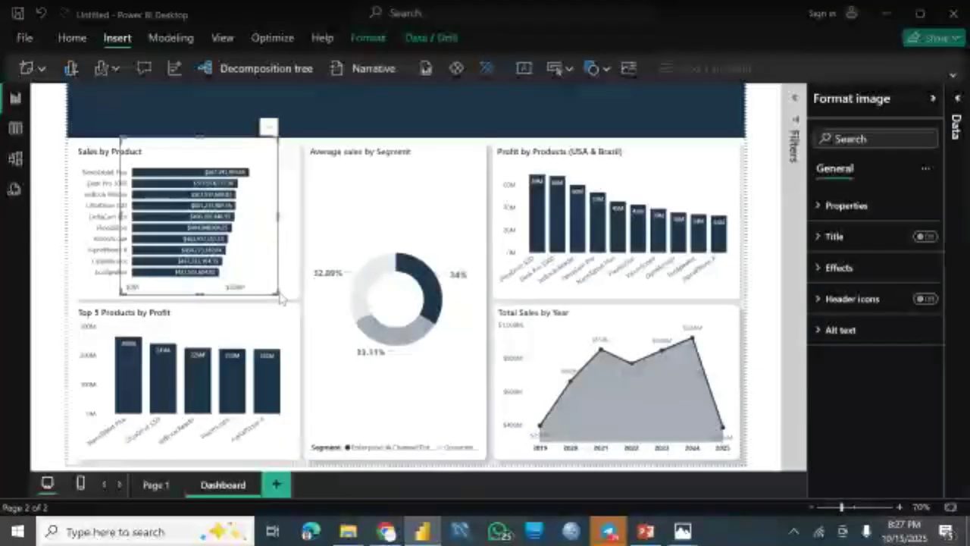
left_click_drag(275, 293, 156, 164)
left_click_drag(143, 126, 108, 78)
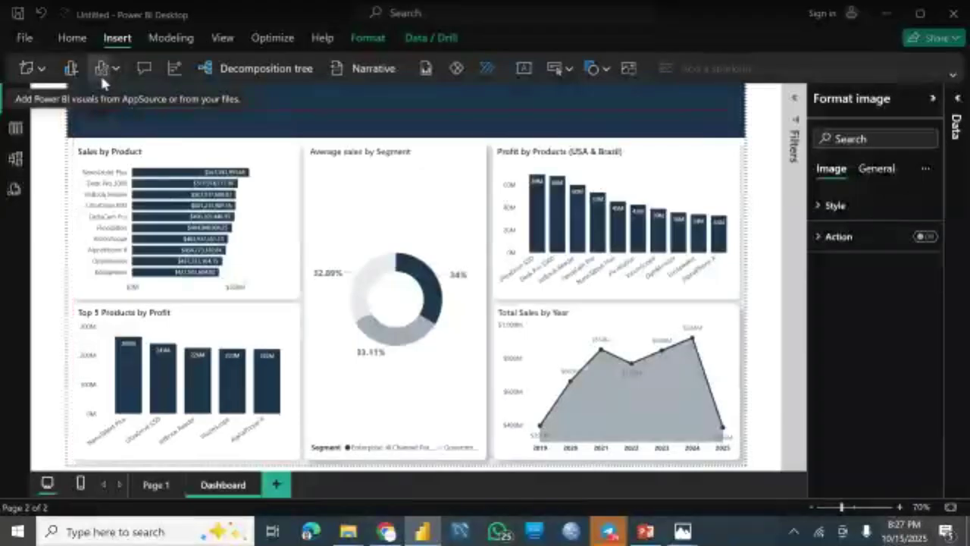
Check how well the small picture shows against the dark header banner when selected and deselected
left_click(256, 135)
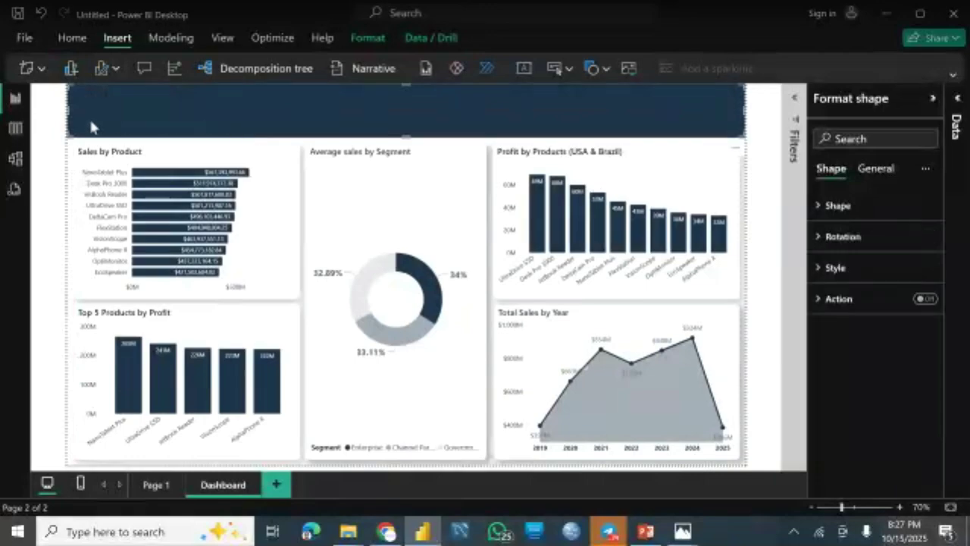
left_click(56, 128)
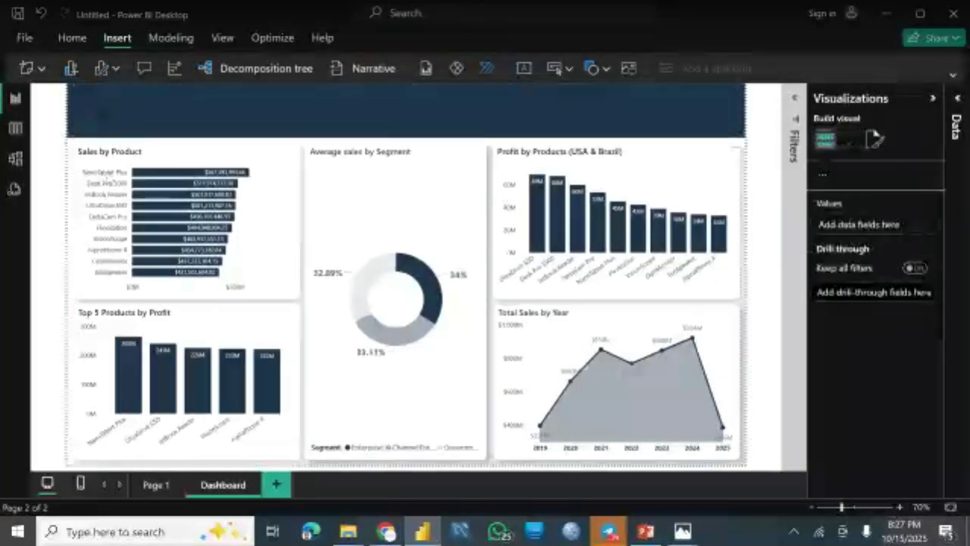
left_click(104, 122)
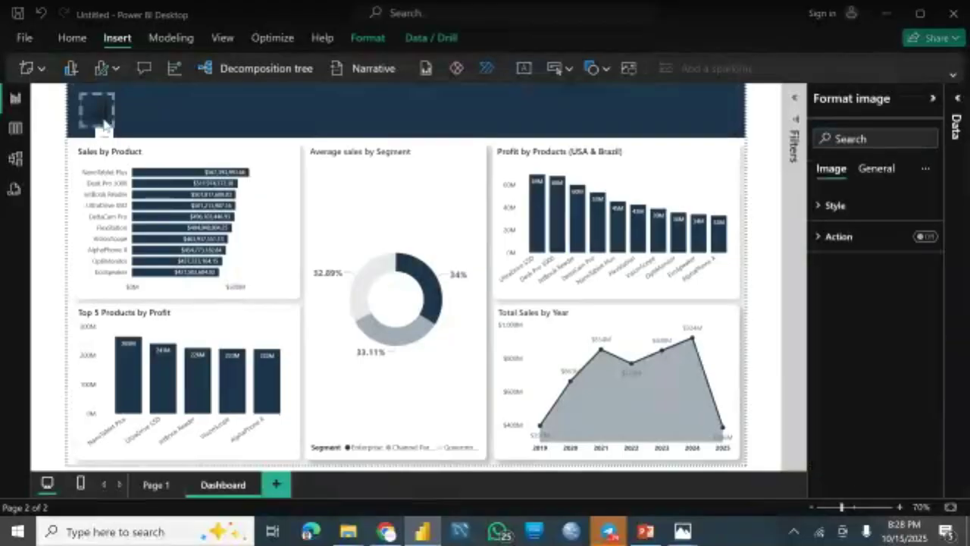
left_click(227, 303)
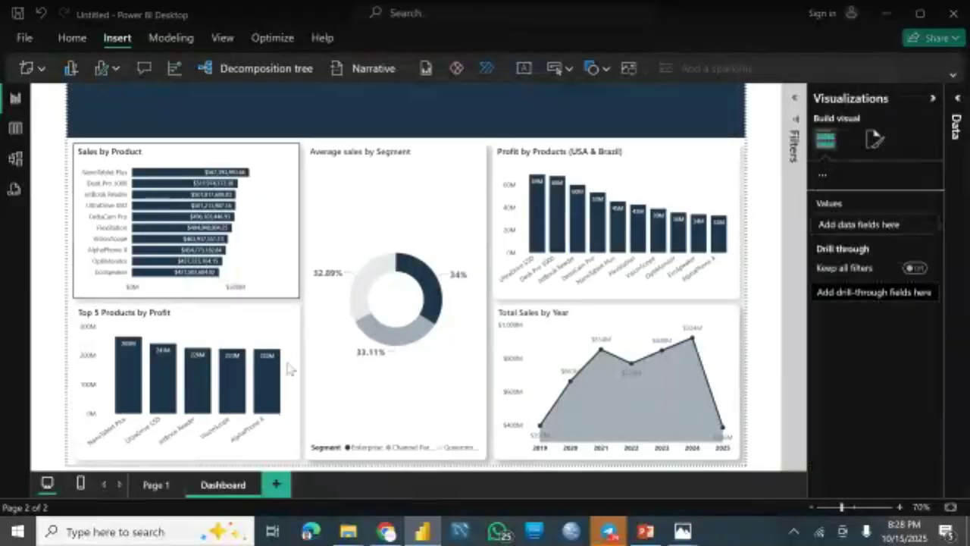
Switch to Pinterest in Chrome and search for "Financial logo" in place of the dashboard design search
left_click(387, 531)
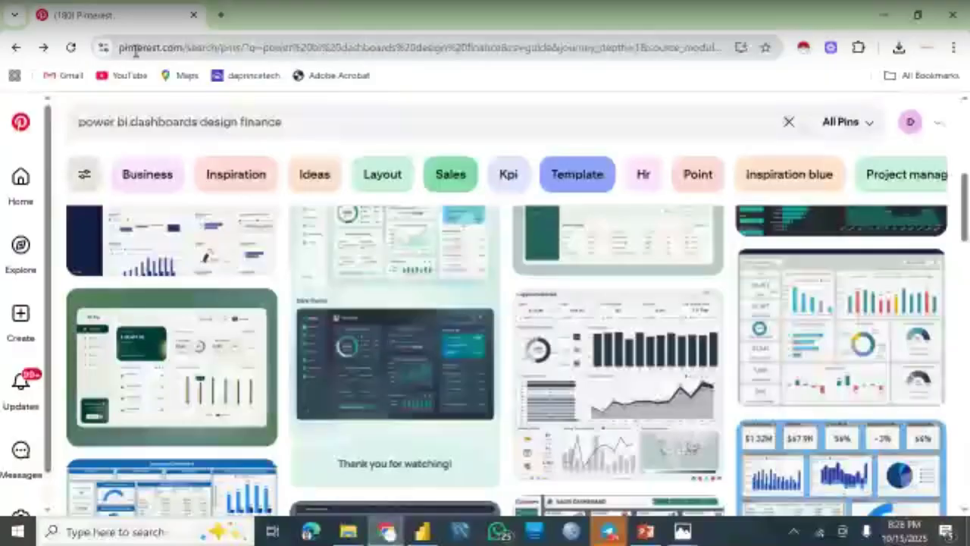
left_click(152, 121)
key("ctrl+a")
type("Fina")
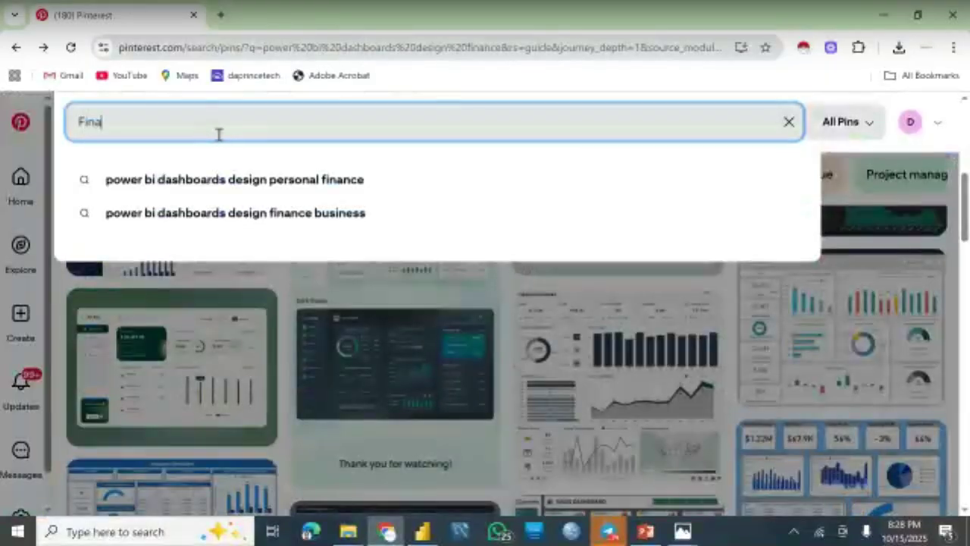
type("nc")
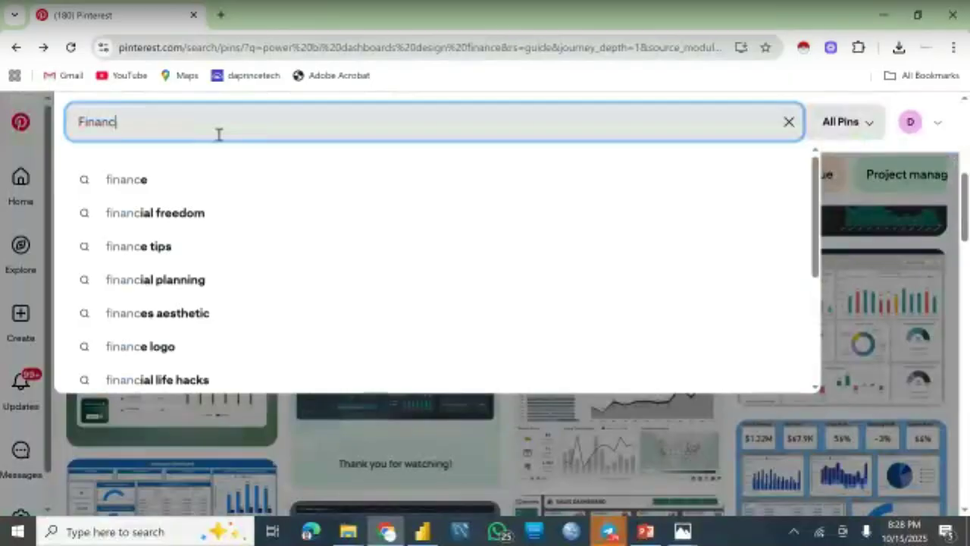
type("ial")
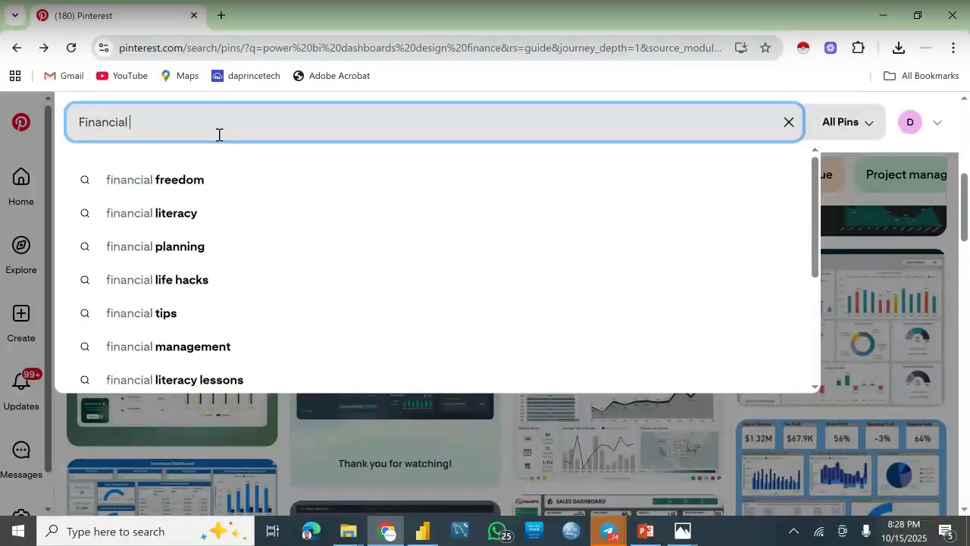
type(" lo")
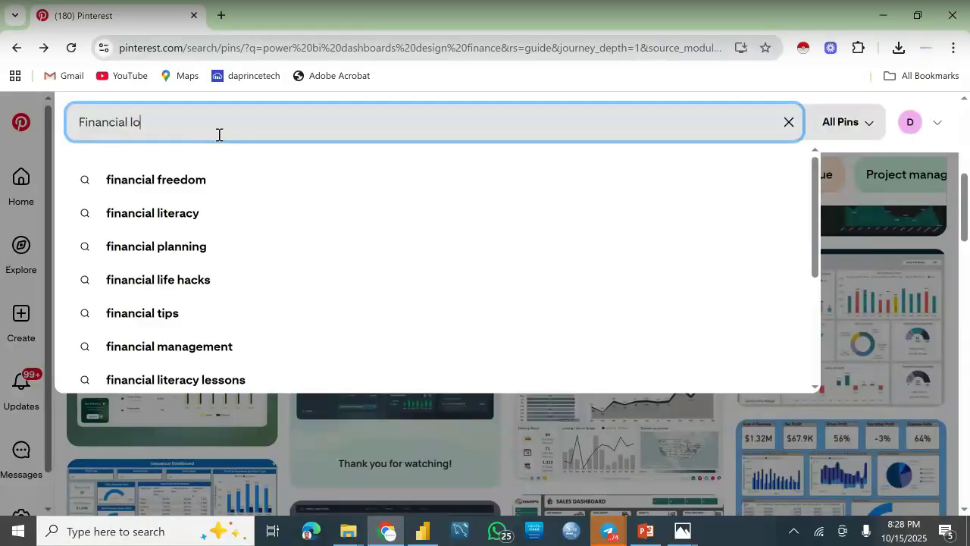
type("go")
key("Return")
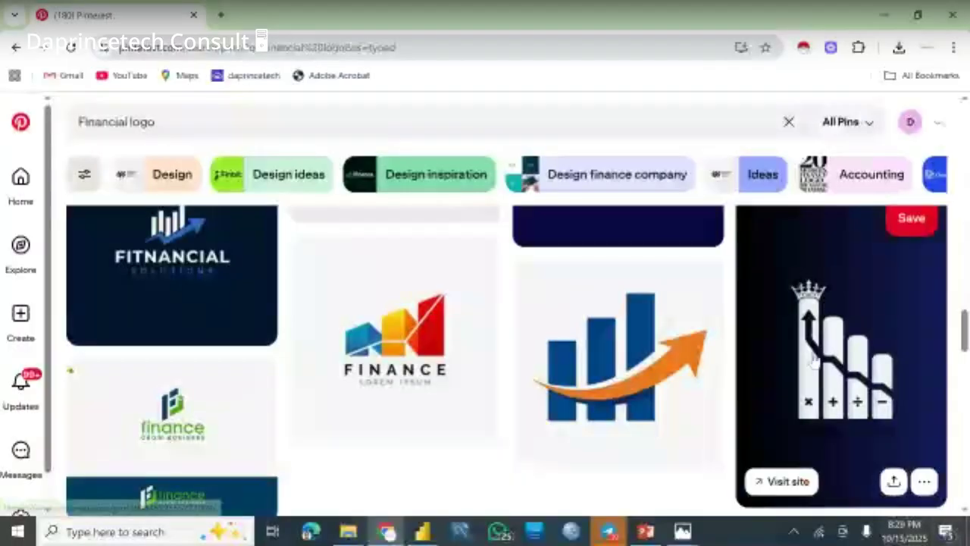
Look through the financial logo results and related searches for a logo that suits the dark header banner
scroll(965, 369, "down", 4)
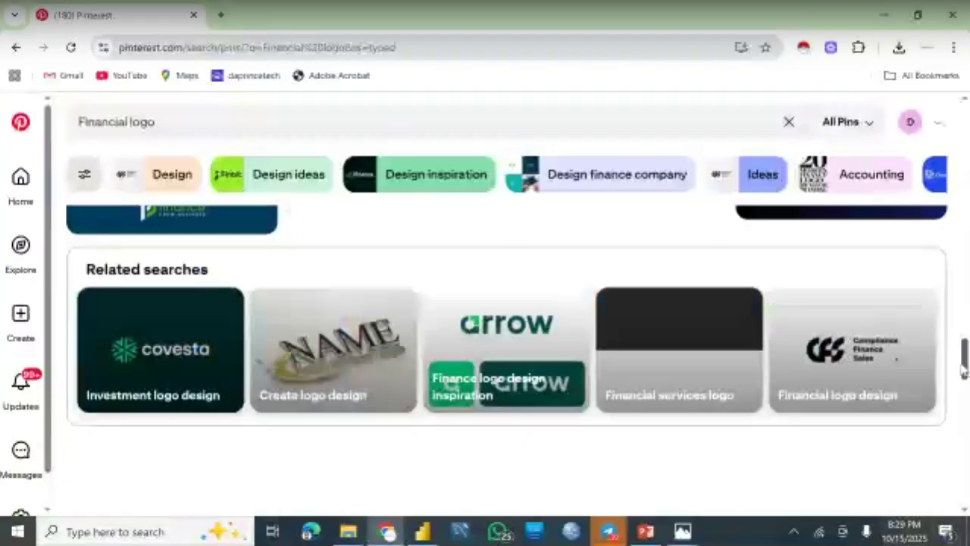
scroll(964, 369, "down", 4)
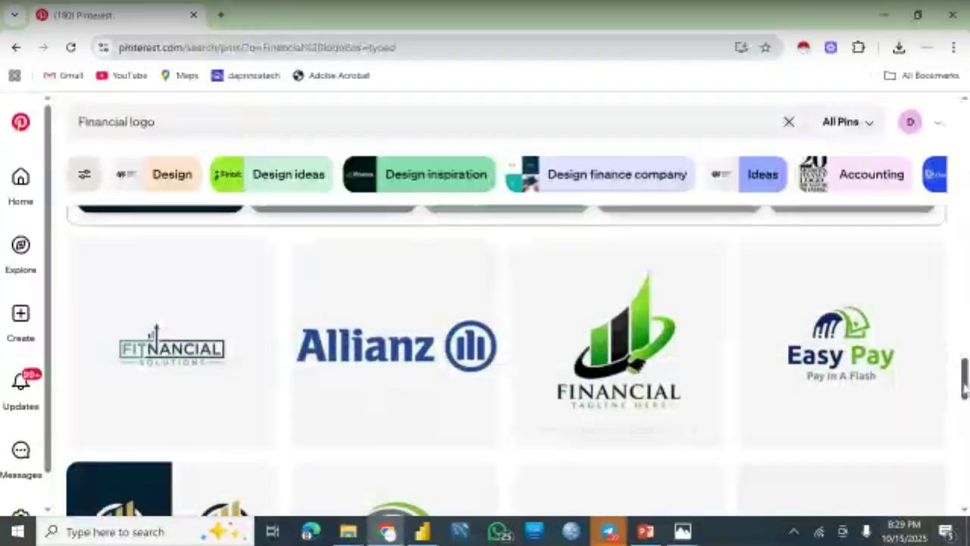
scroll(966, 388, "down", 1)
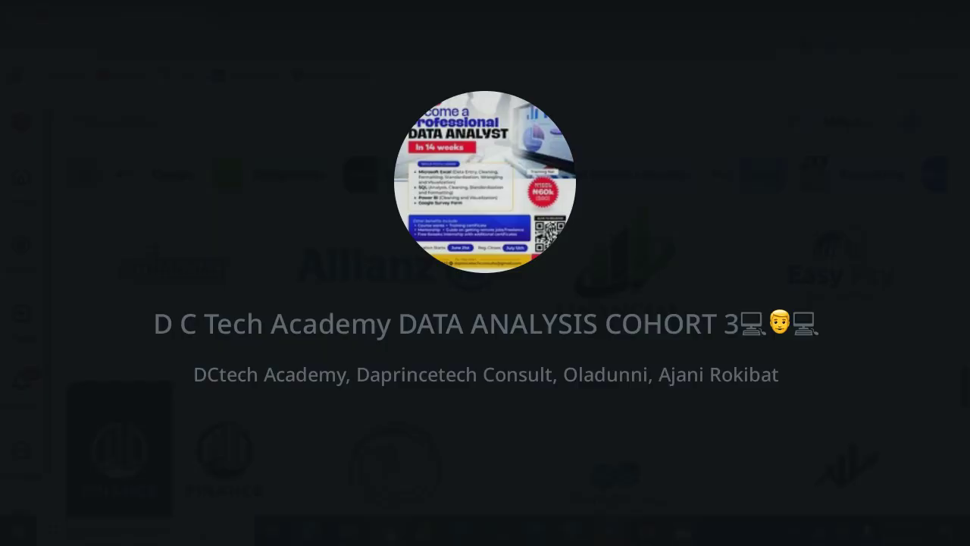
scroll(964, 388, "down", 3)
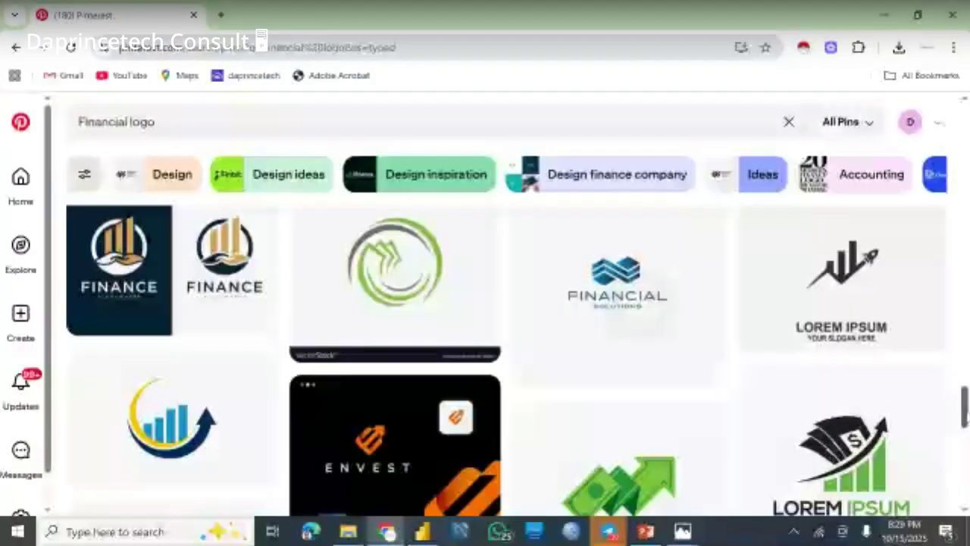
scroll(964, 413, "down", 6)
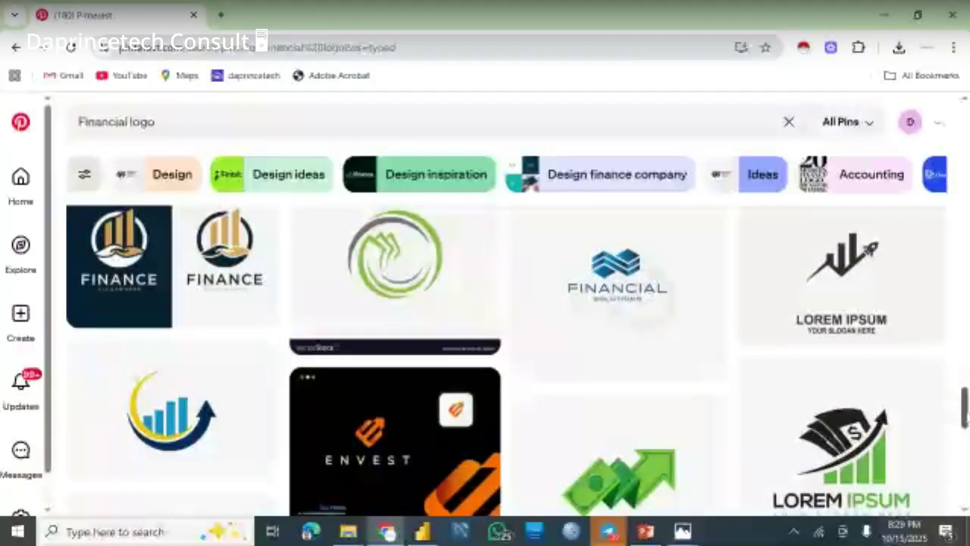
scroll(966, 468, "down", 5)
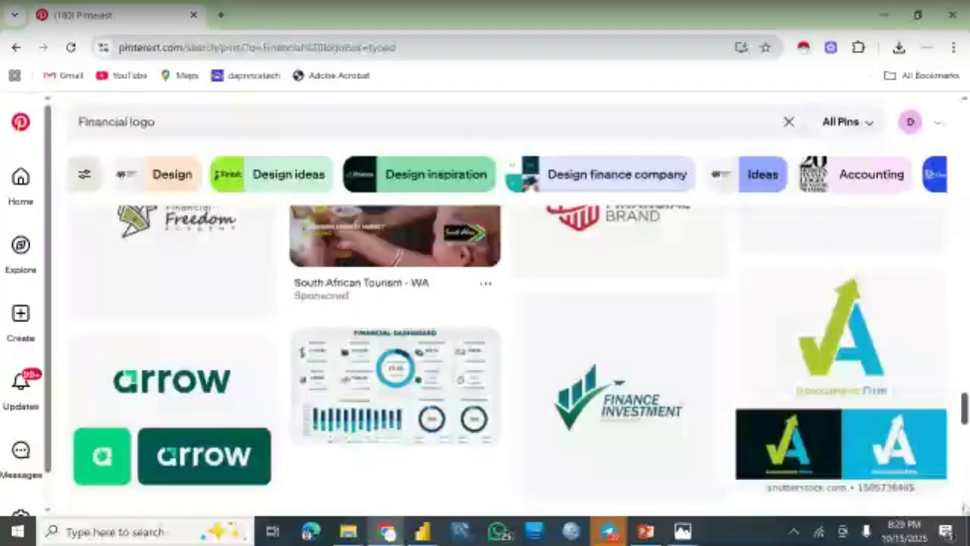
scroll(964, 508, "down", 1)
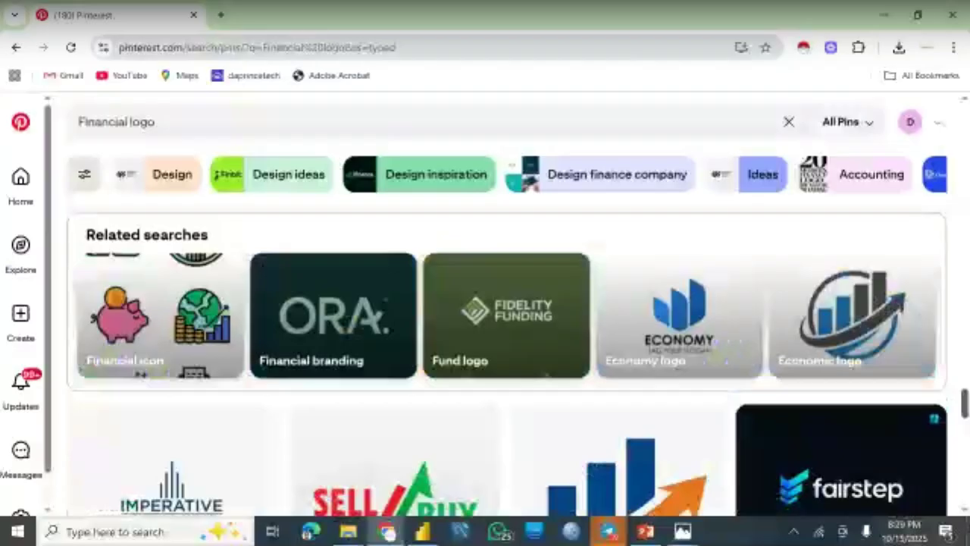
left_click_drag(964, 403, 964, 458)
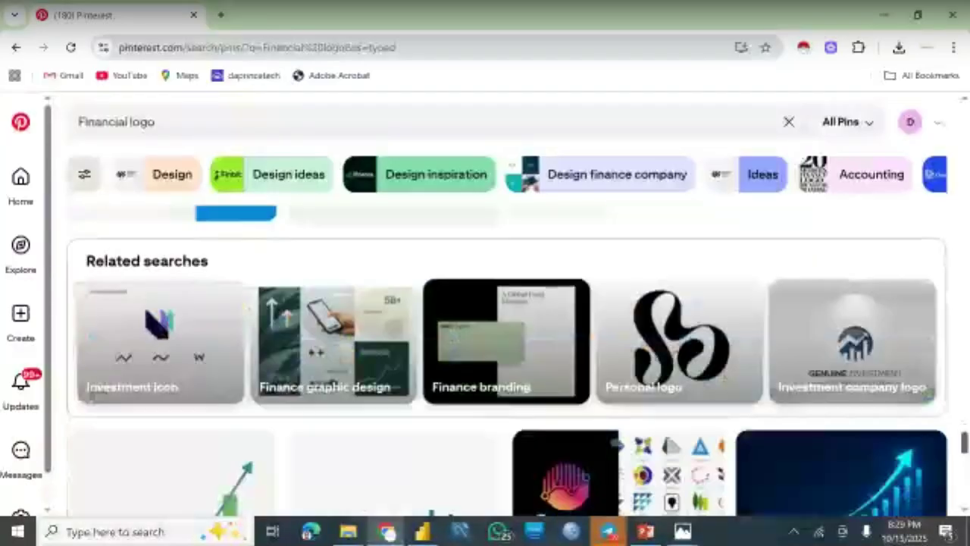
scroll(697, 473, "down", 2)
scroll(698, 472, "up", 5)
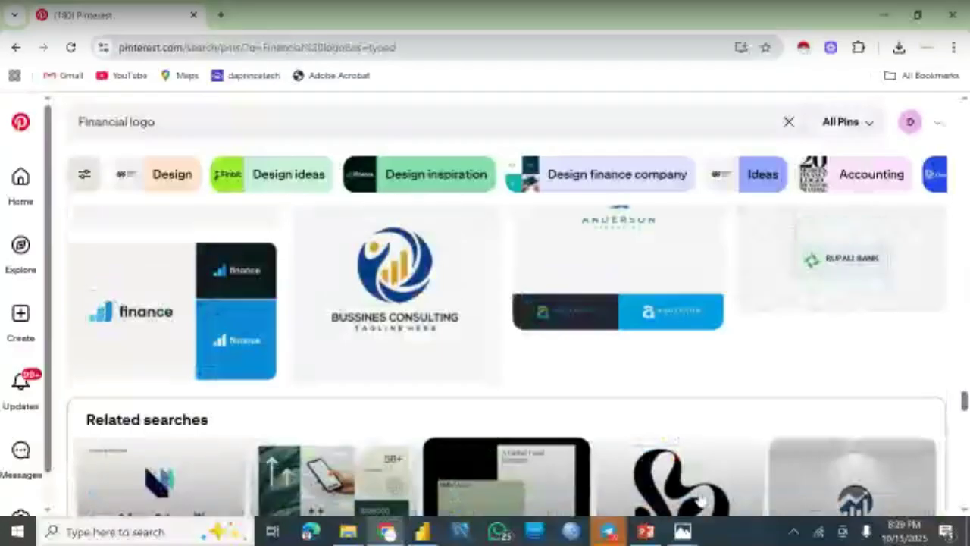
Open the related search "Personal logo" and narrow it to "personal logo white"
left_click(698, 472)
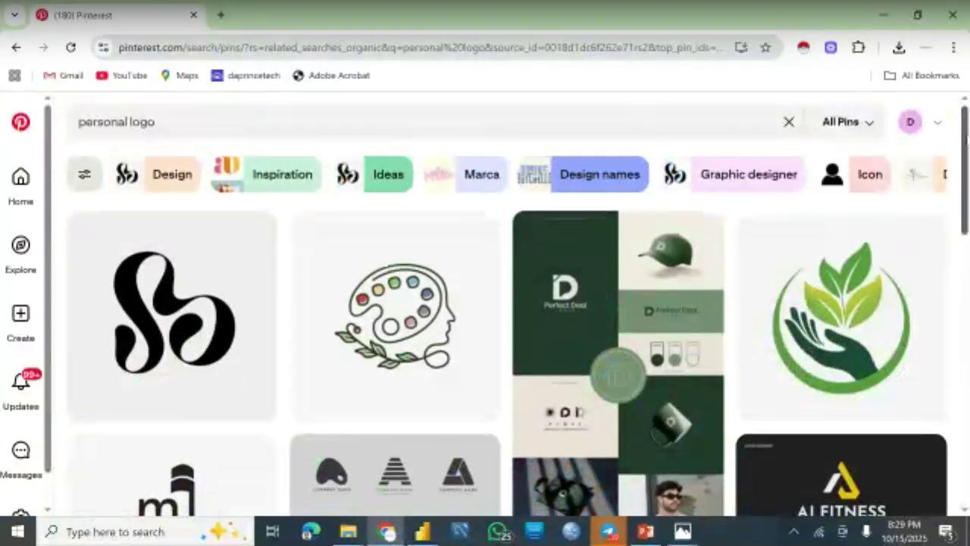
mouse_move(966, 135)
left_mouse_down()
mouse_move(959, 399)
mouse_move(963, 121)
left_mouse_up()
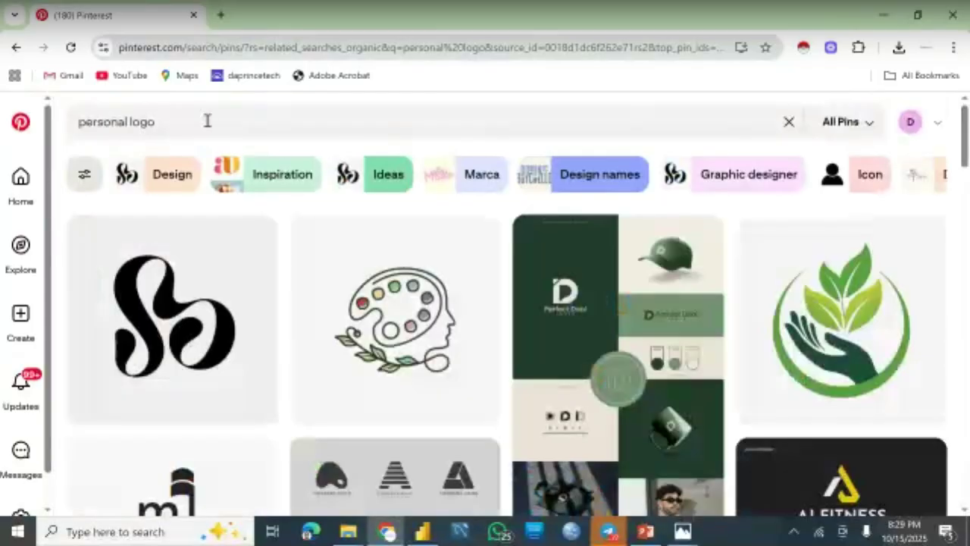
left_click(206, 121)
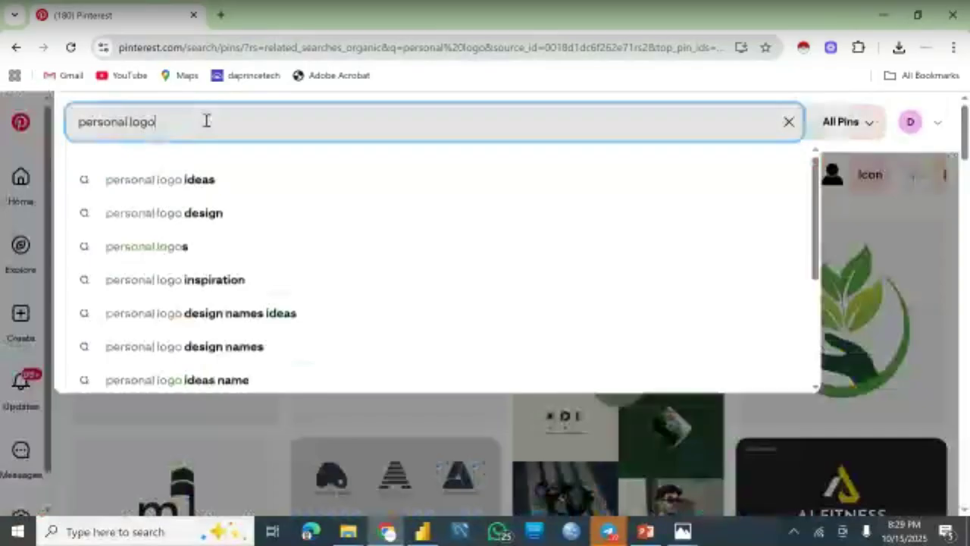
type("whit")
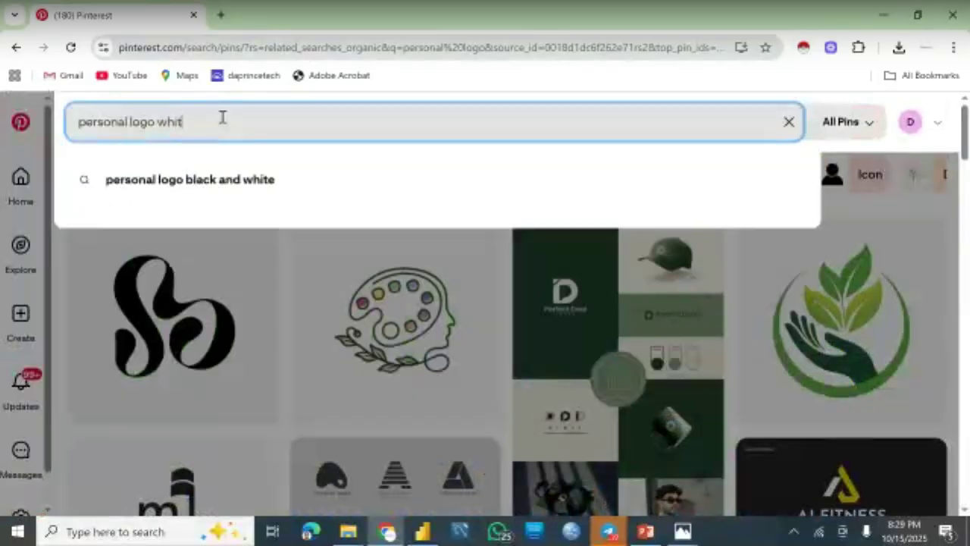
type("e")
key("Return")
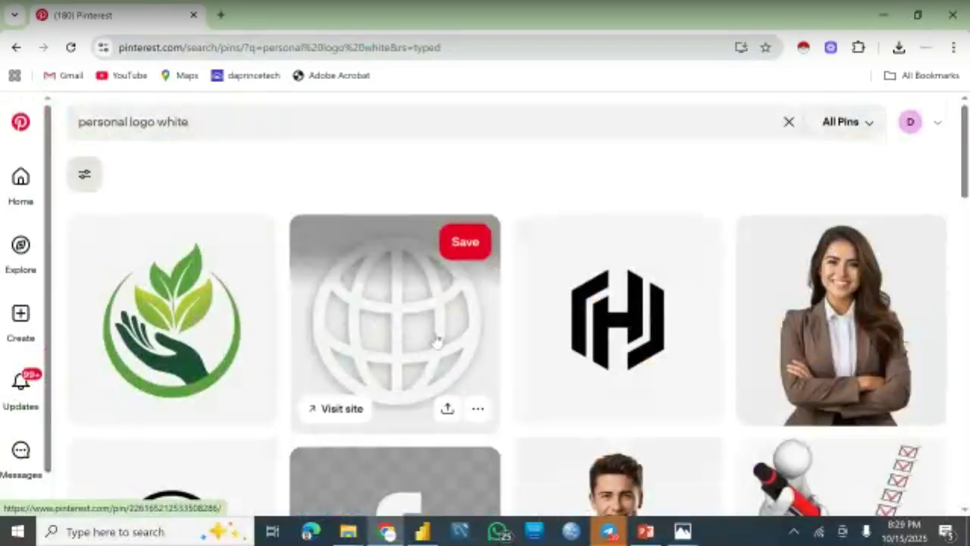
Download the white circular FOURMONTHS logo image from the results and open the image upload dialog on remove.bg
scroll(507, 341, "down", 2)
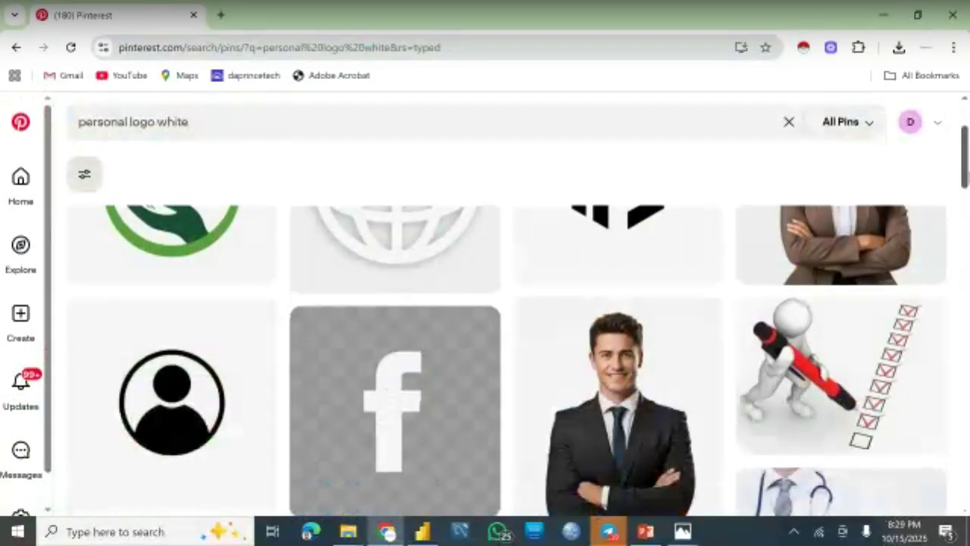
scroll(506, 341, "down", 3)
scroll(507, 341, "down", 5)
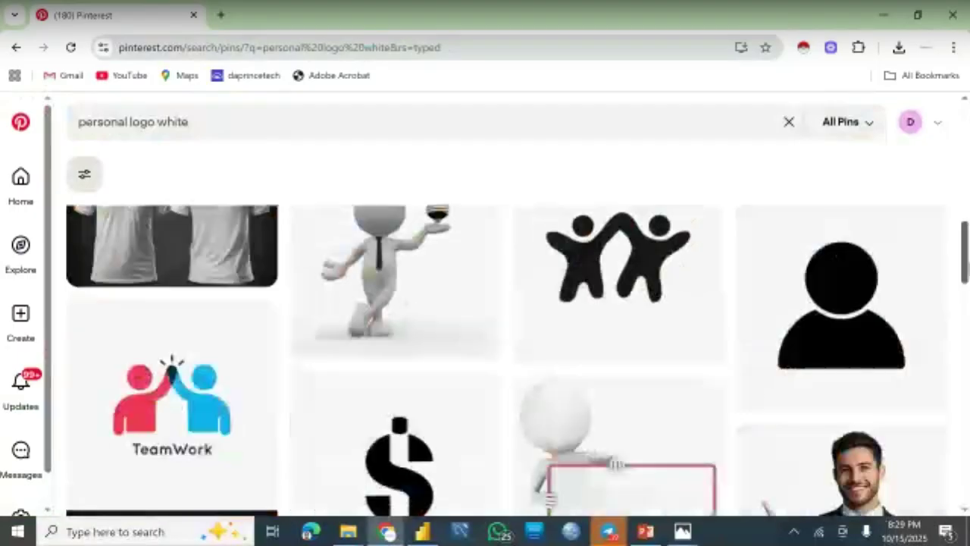
scroll(506, 341, "down", 2)
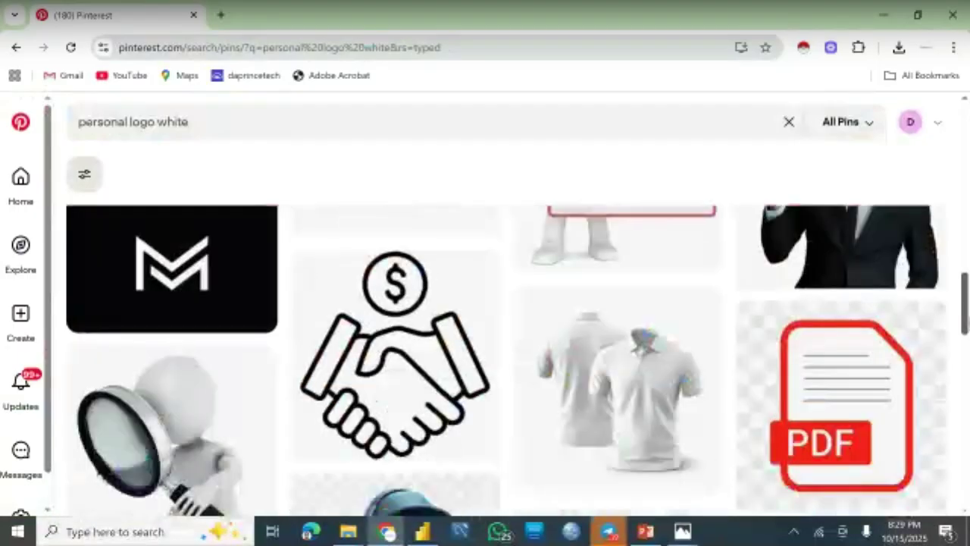
scroll(968, 407, "down", 5)
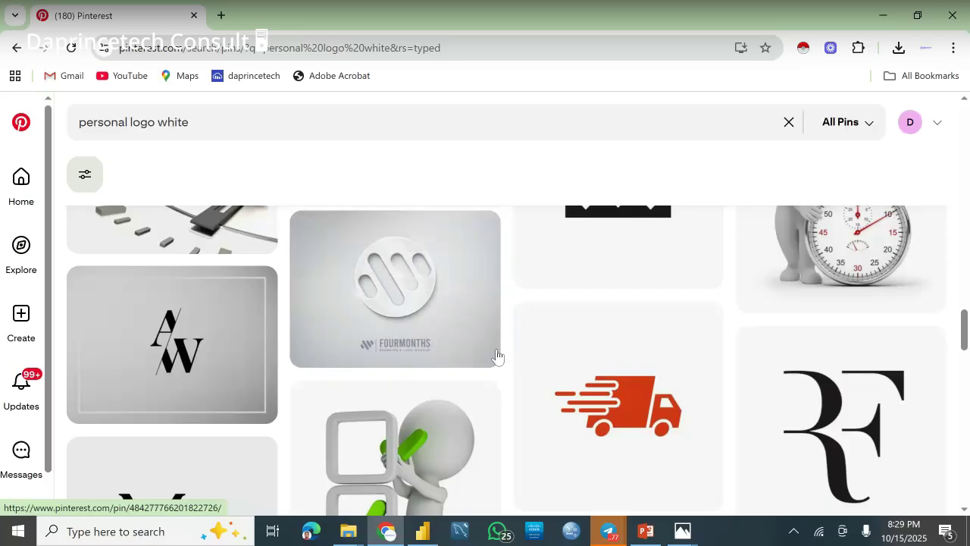
left_click(478, 342)
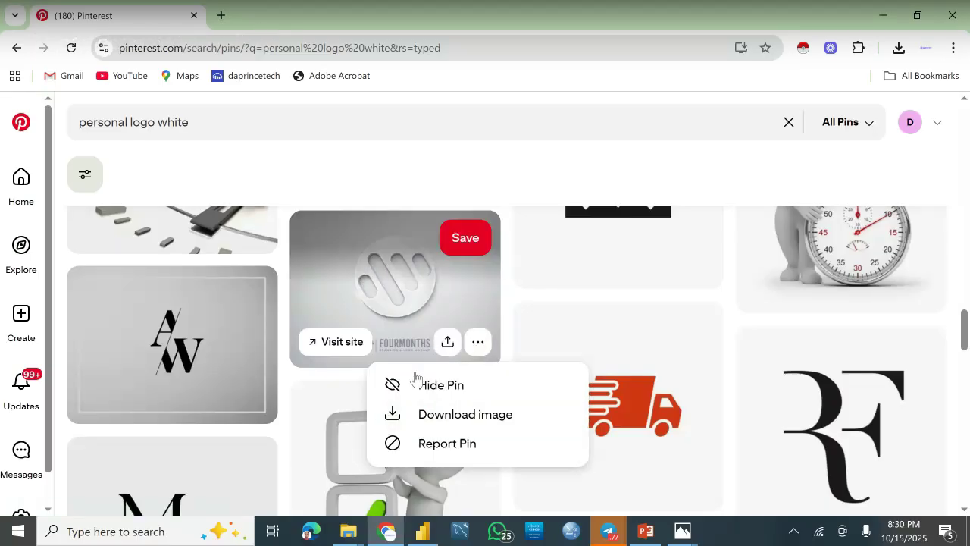
left_click(425, 414)
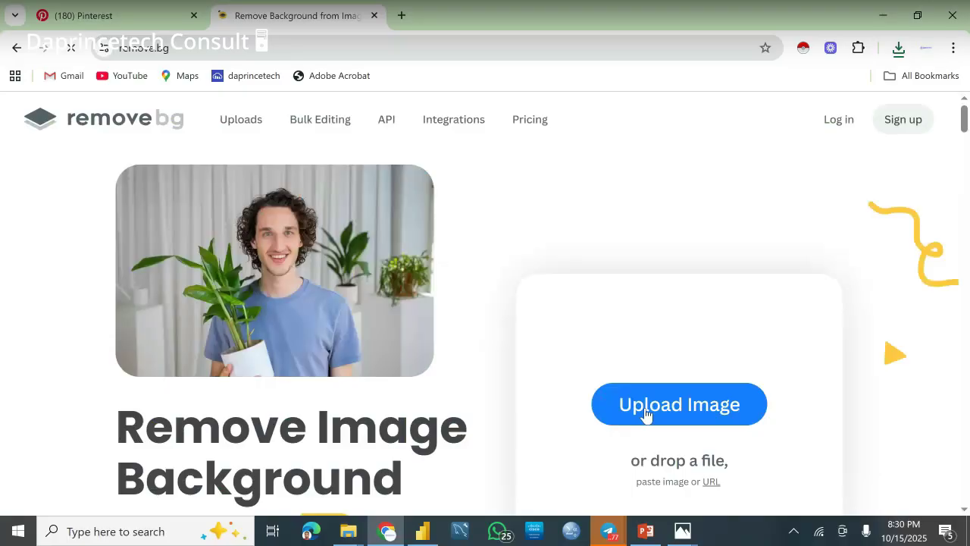
left_click(643, 416)
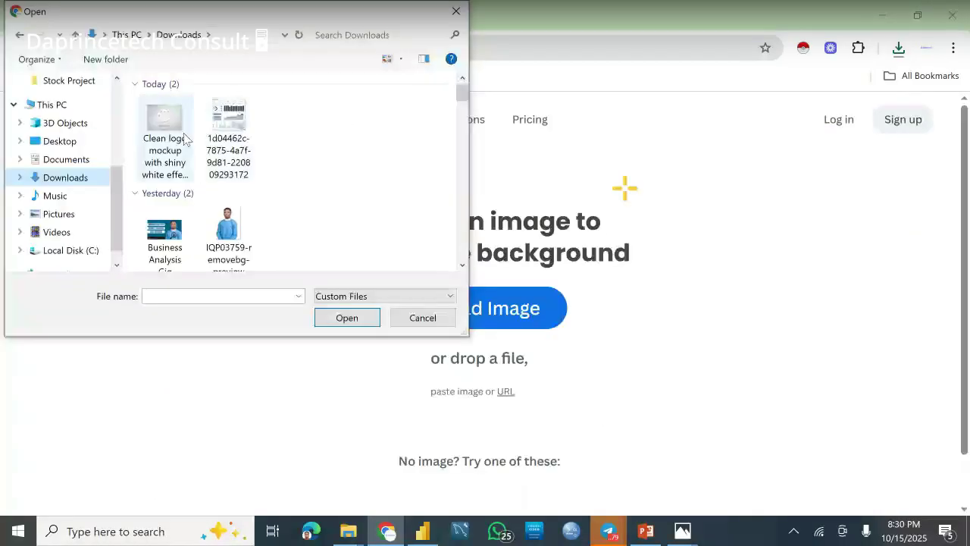
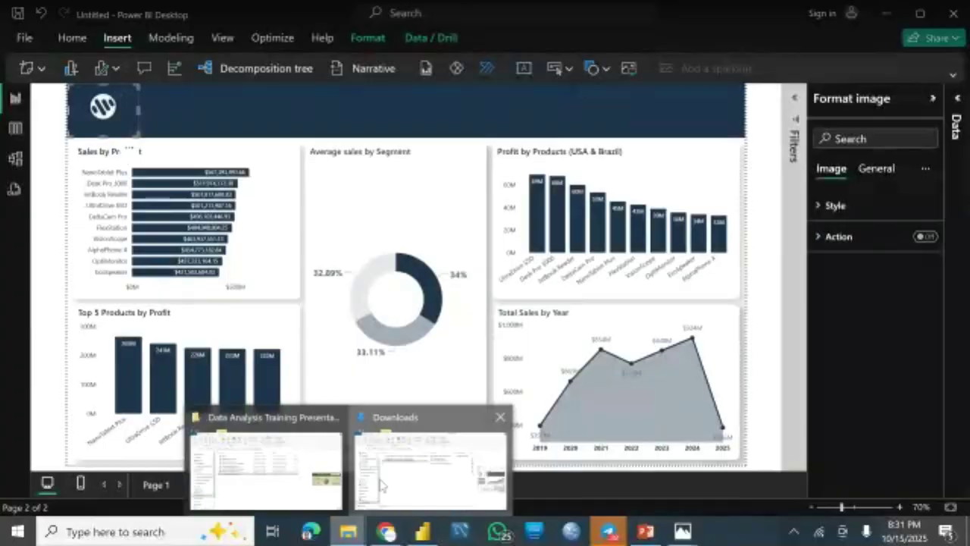
Switch to the Downloads folder in File Explorer and try opening the background-removed logo in Paint
left_click(381, 485)
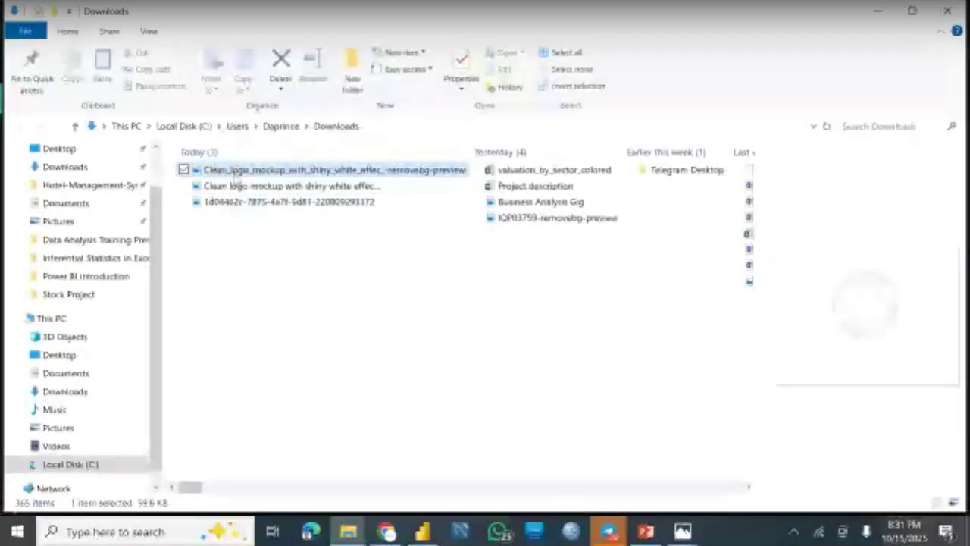
right_click(314, 180)
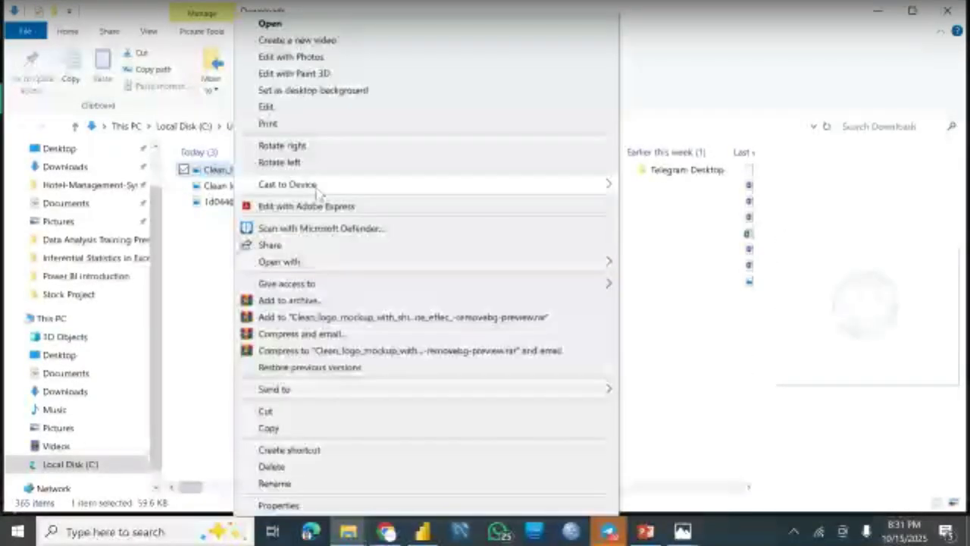
left_click(311, 107)
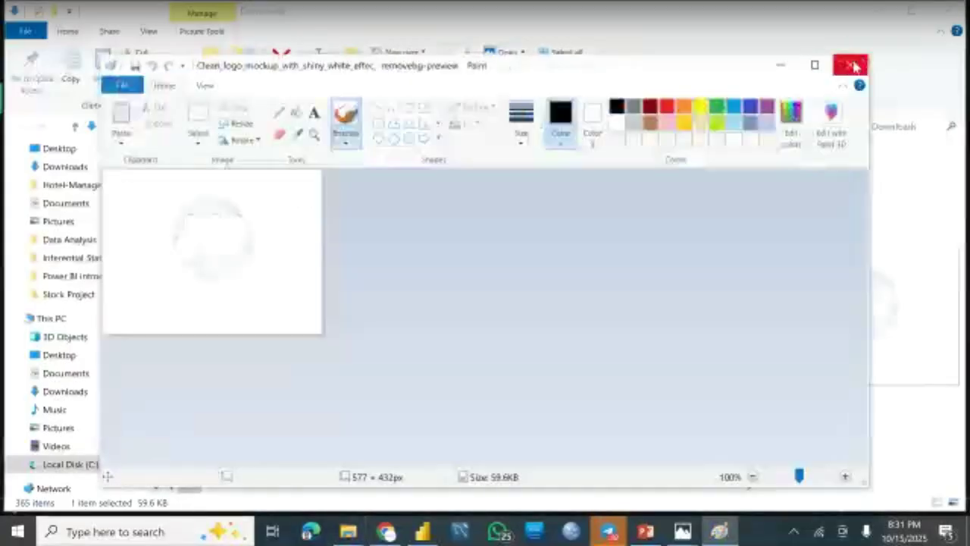
left_click(854, 66)
Open the background-removed logo image from the Downloads folder in Photos and start cropping it
right_click(256, 170)
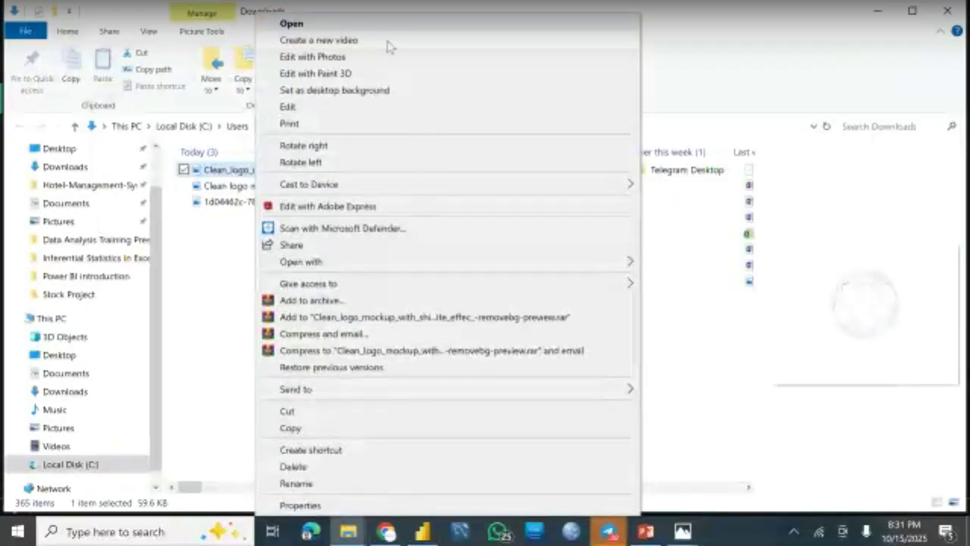
mouse_move(408, 262)
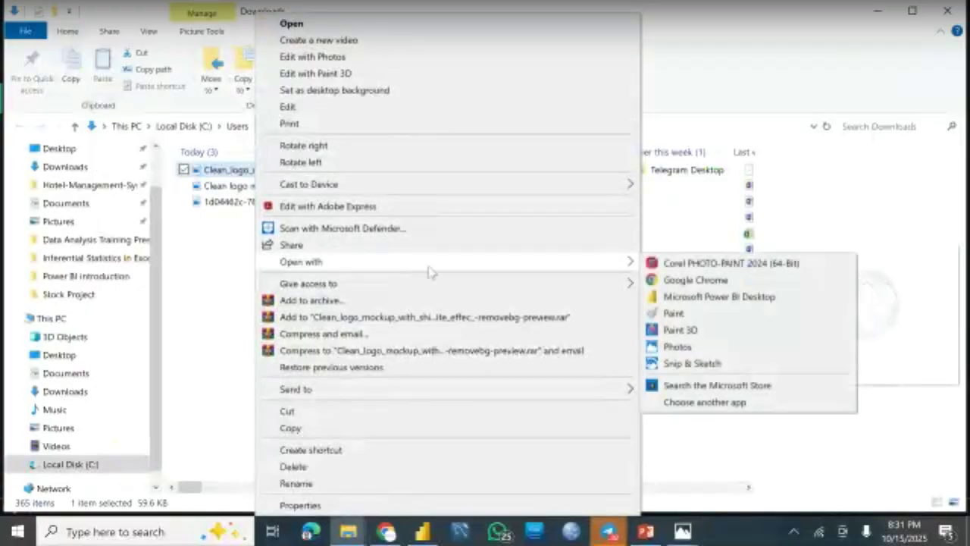
left_click(677, 347)
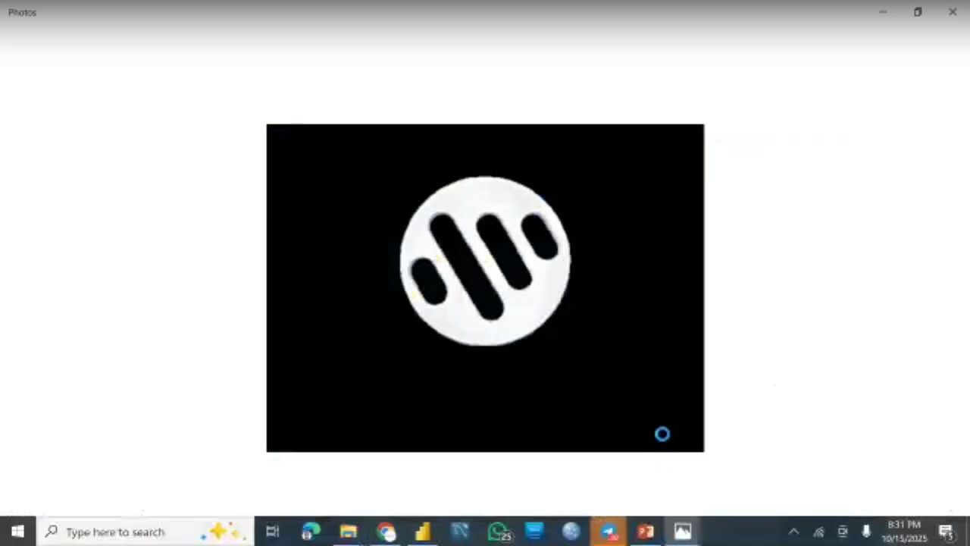
left_click(572, 42)
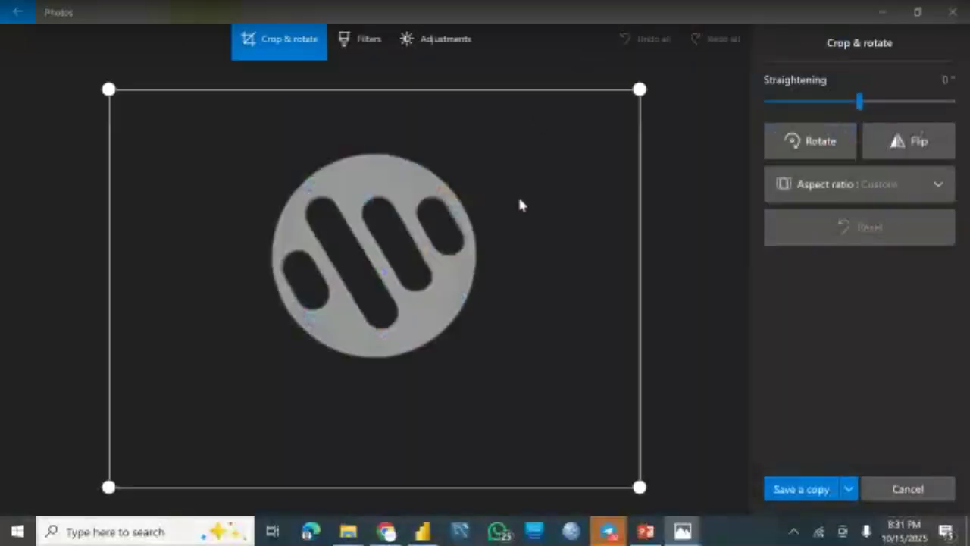
Crop the empty margins on all four sides close to the white circular logo and save over the original image
left_click_drag(642, 85, 491, 145)
left_click_drag(161, 89, 344, 84)
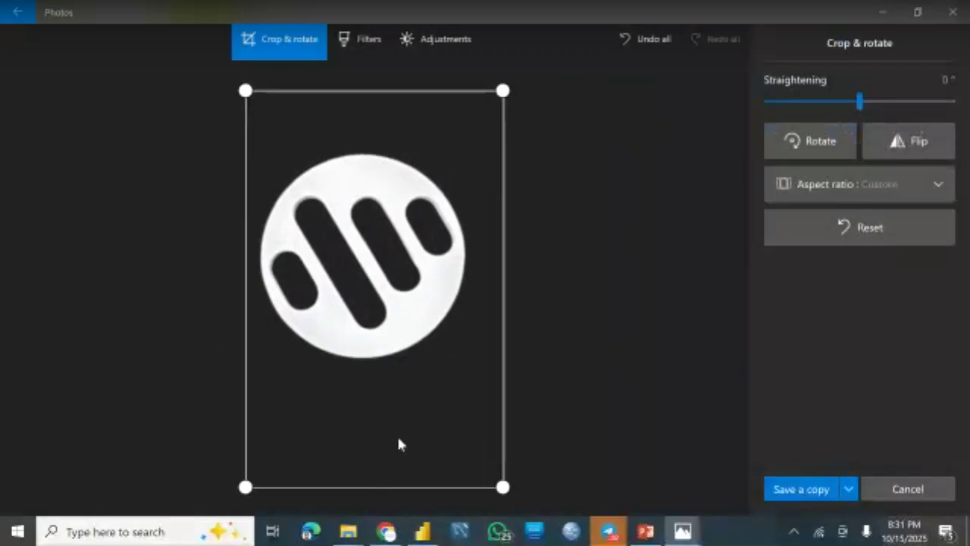
left_click_drag(373, 482, 359, 379)
left_click_drag(374, 90, 371, 164)
left_click(848, 489)
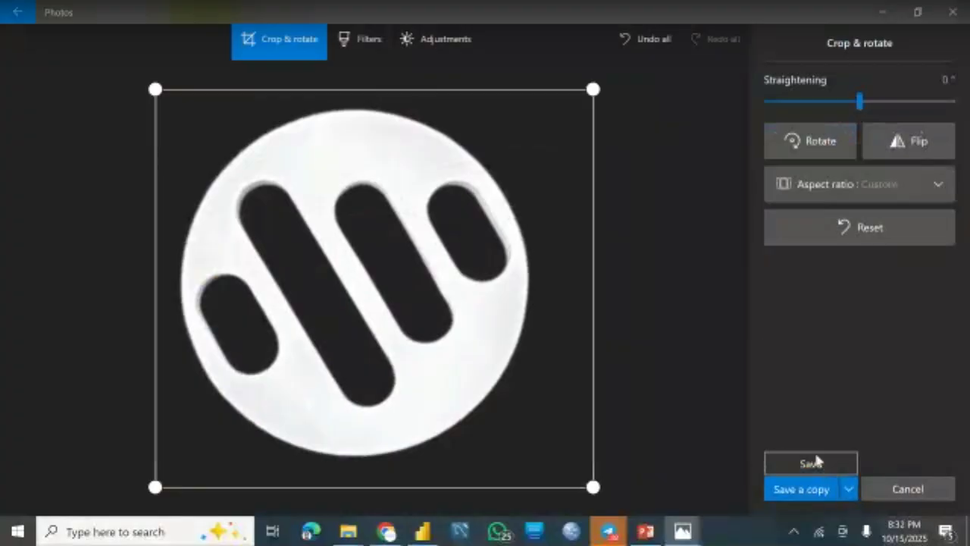
left_click(810, 464)
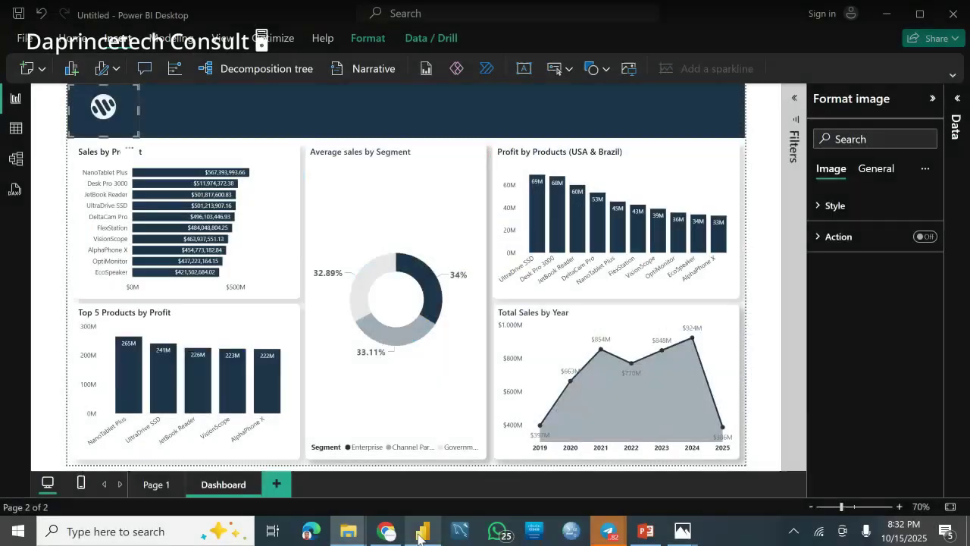
Resize the logo on the Power BI Dashboard page to nearly the banner's height and place it near the banner's left end
left_click_drag(119, 124, 160, 174)
left_click_drag(119, 94, 108, 72)
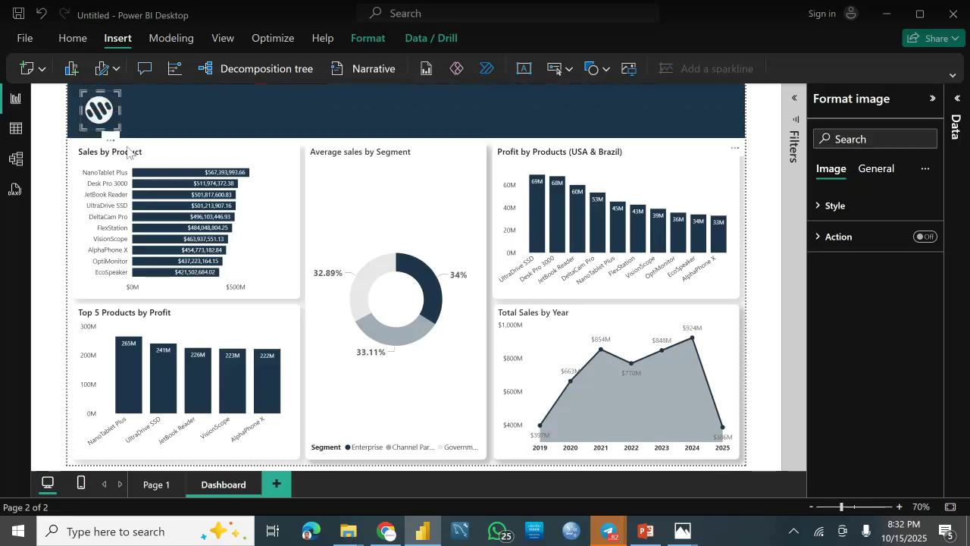
left_click_drag(119, 127, 134, 141)
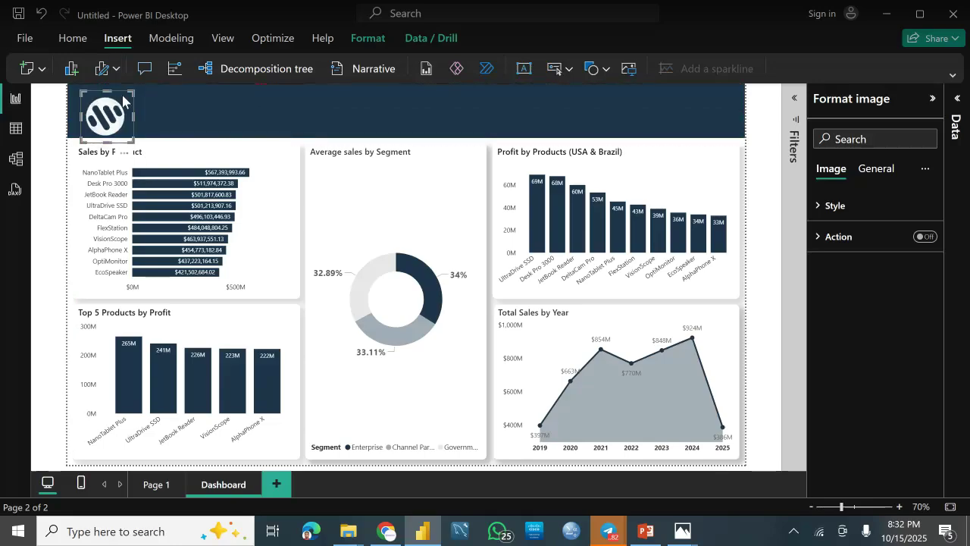
left_click(131, 146)
left_click(121, 125)
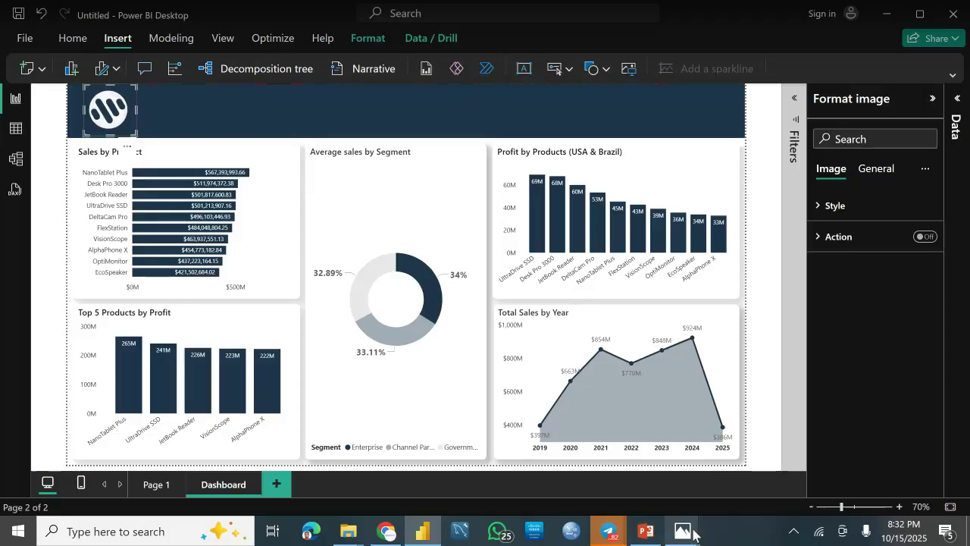
mouse_move(692, 533)
mouse_move(586, 477)
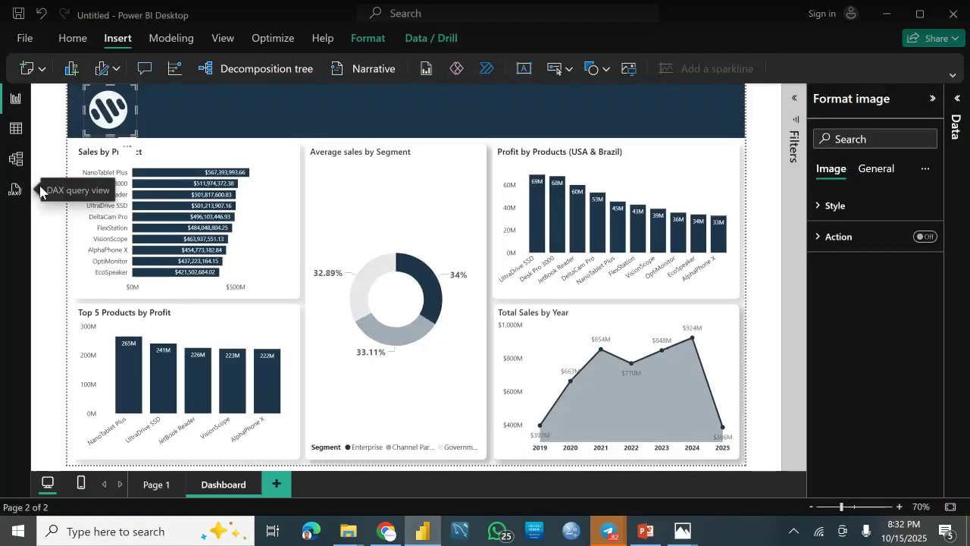
left_click(56, 225)
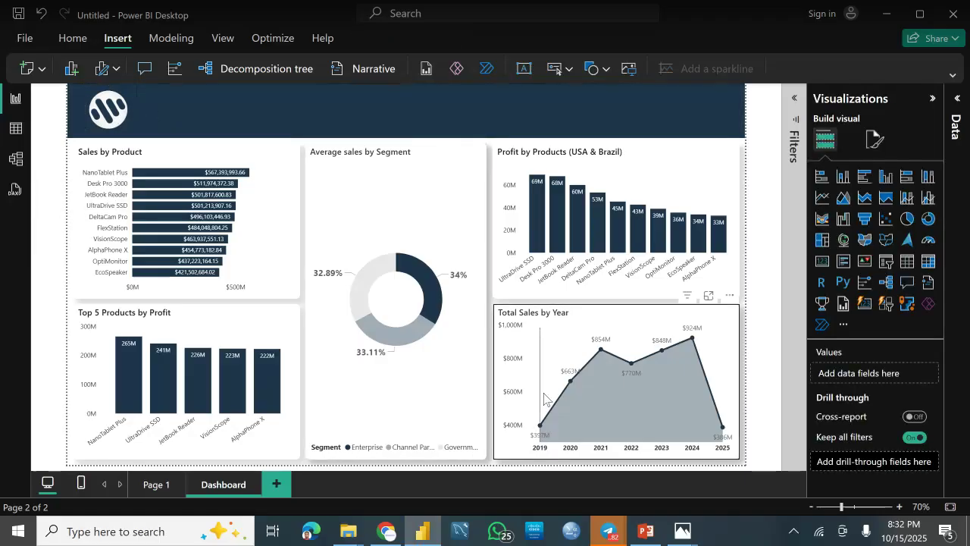
Check the reference dashboard image in Photos for how its header title is laid out
mouse_move(543, 417)
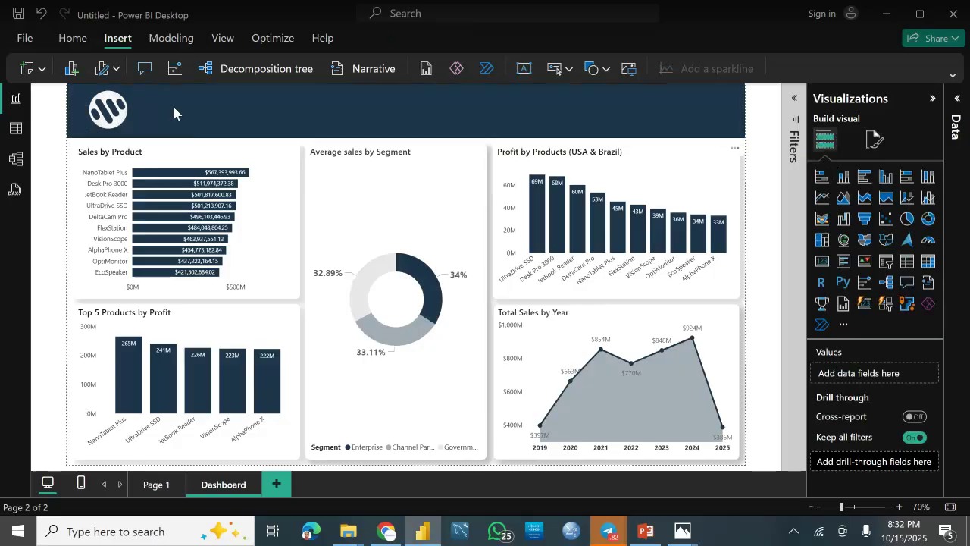
left_click(684, 536)
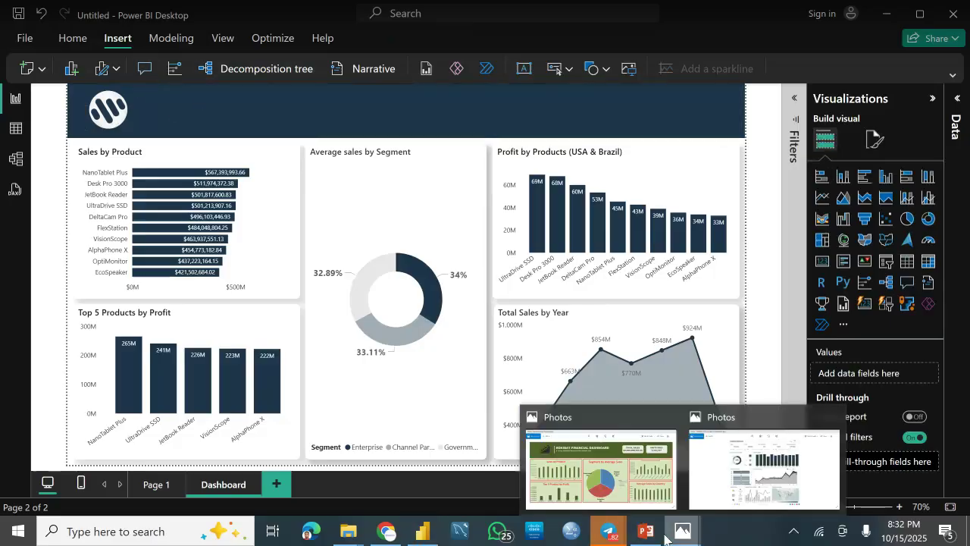
mouse_move(618, 479)
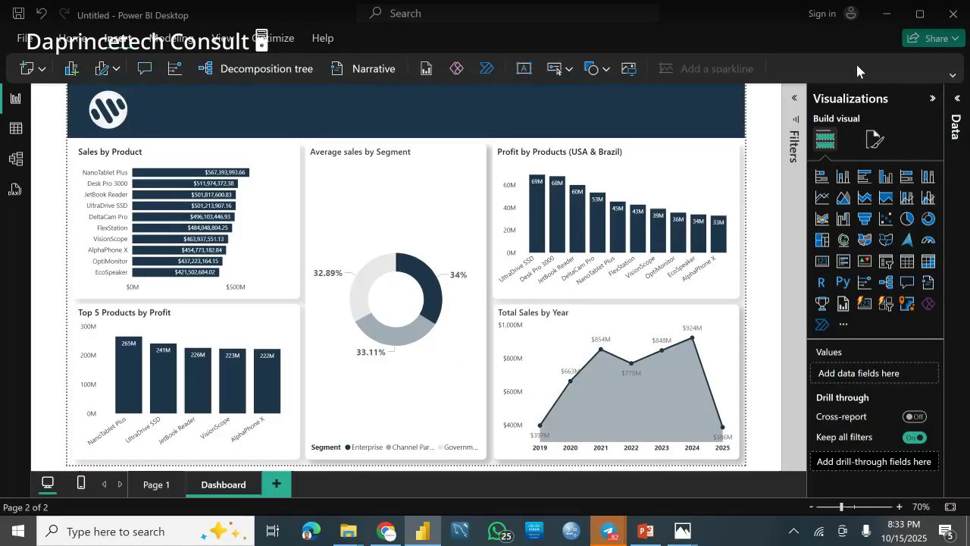
Insert a text box on the Dashboard page with the title "ROKIBAT PLC FINANCIAL DASHBOARD"
left_click(568, 70)
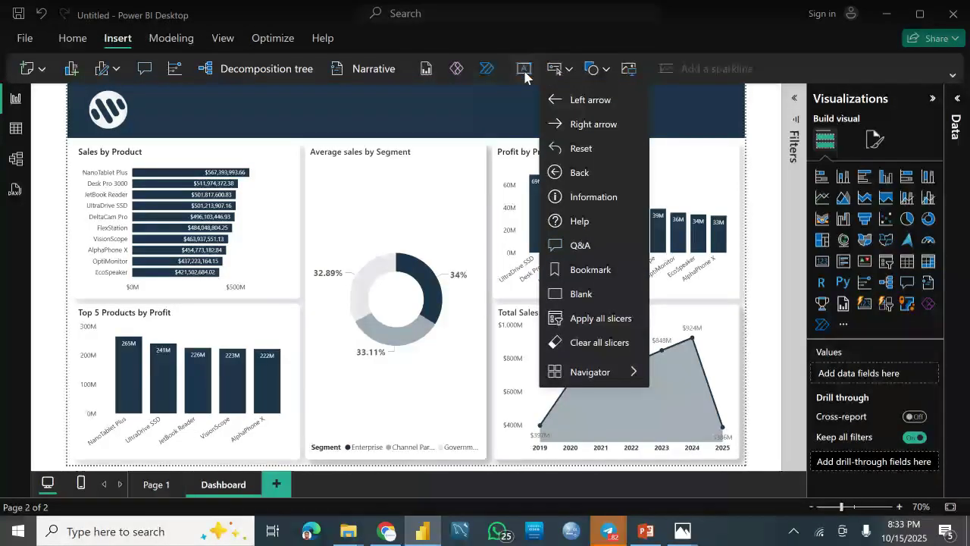
left_click(523, 69)
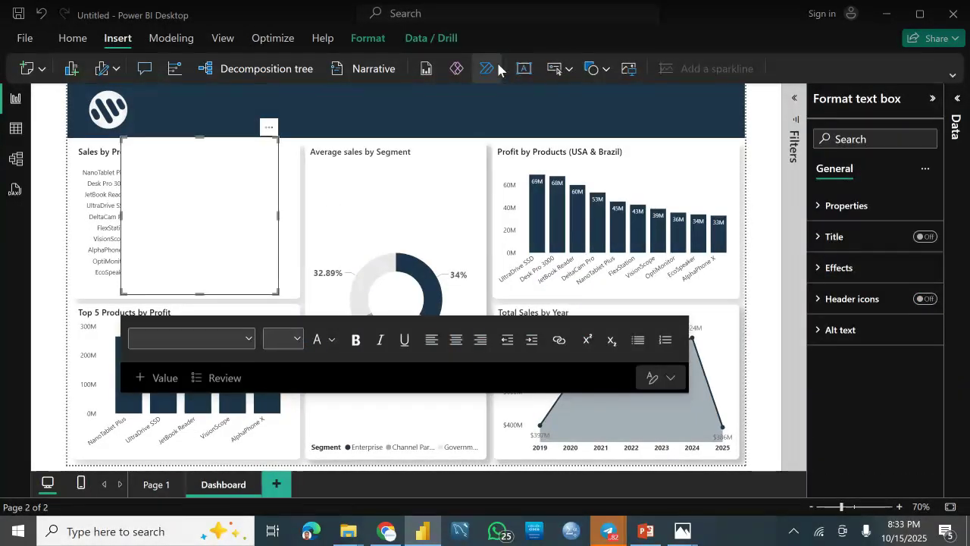
left_click(146, 159)
type("GF")
key("BackSpace")
key("BackSpace")
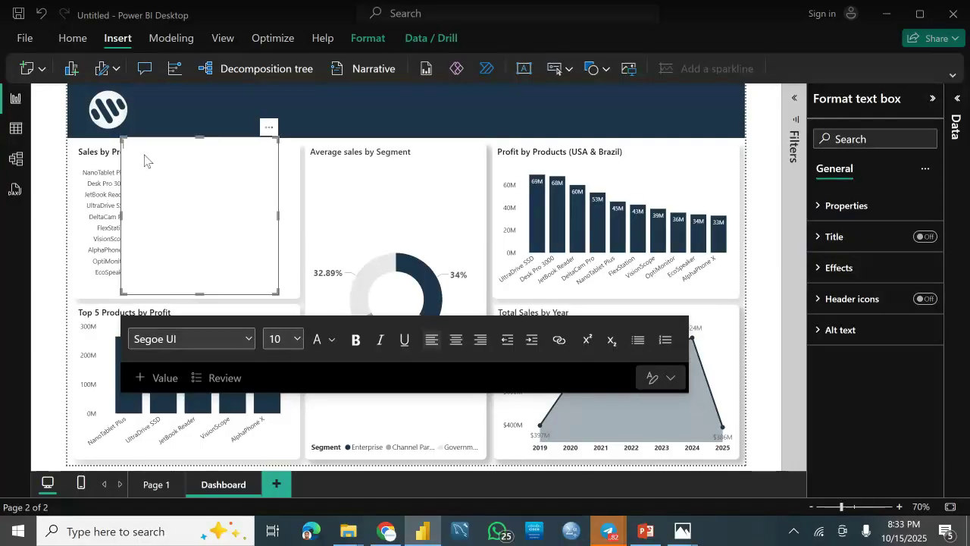
type("ROKIBAT PLC FINANCIAL DASHBOARD")
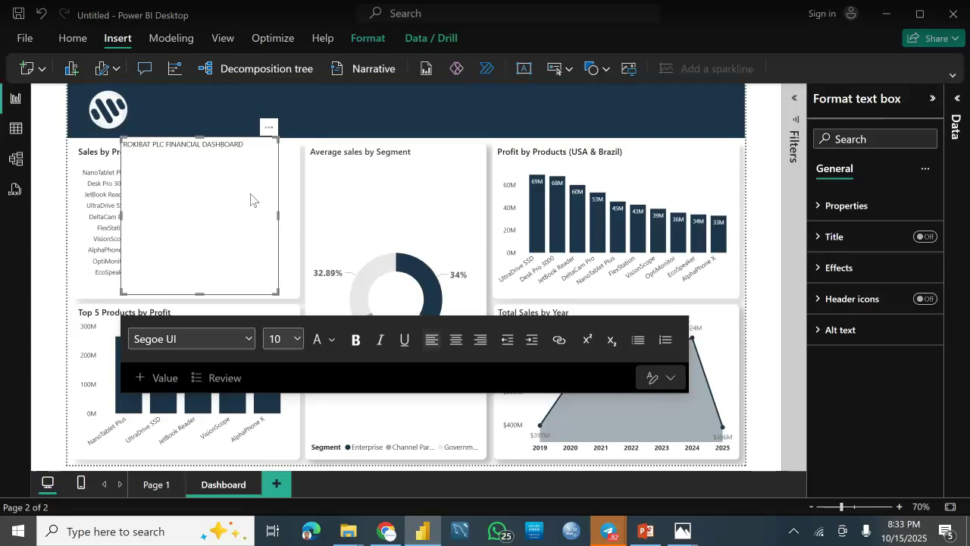
Reword the title text to "ROKIBAT PLC SALES DASHBOARD"
left_click(201, 145)
key("BackSpace")
key("BackSpace")
key("BackSpace")
key("BackSpace")
key("BackSpace")
key("BackSpace")
key("BackSpace")
key("BackSpace")
key("BackSpace")
type("SALES")
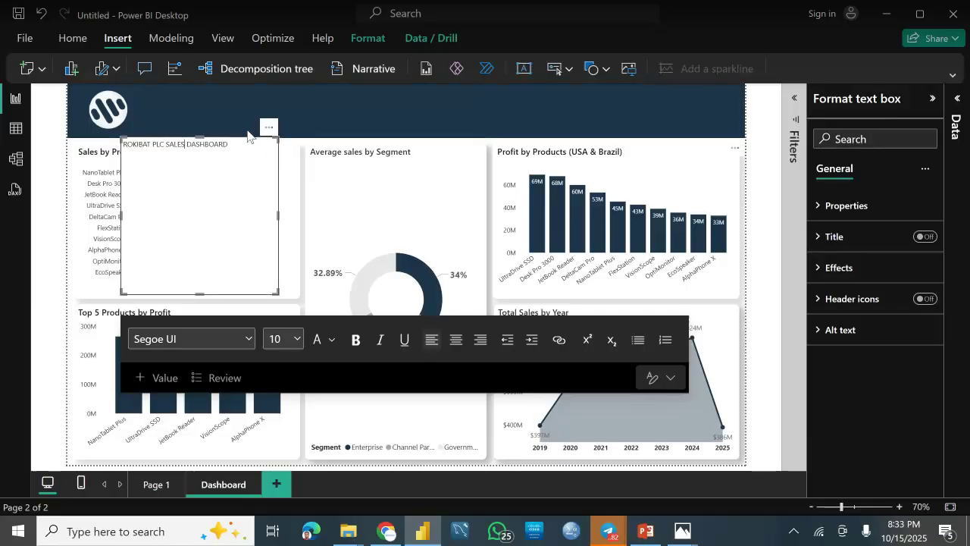
Make the title bold at size 28 and fit its text box on one line in the banner beside the logo
left_click_drag(240, 144, 119, 136)
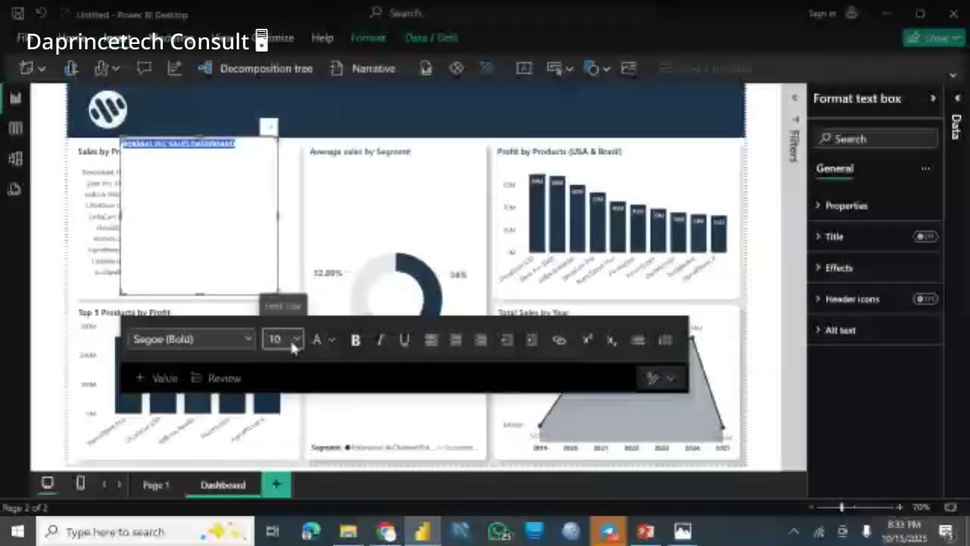
left_click(292, 338)
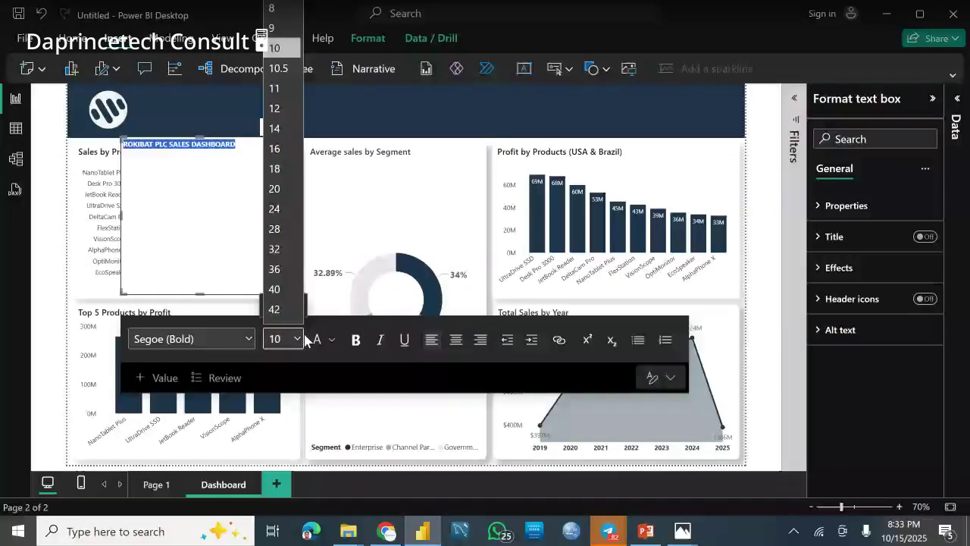
left_click(279, 228)
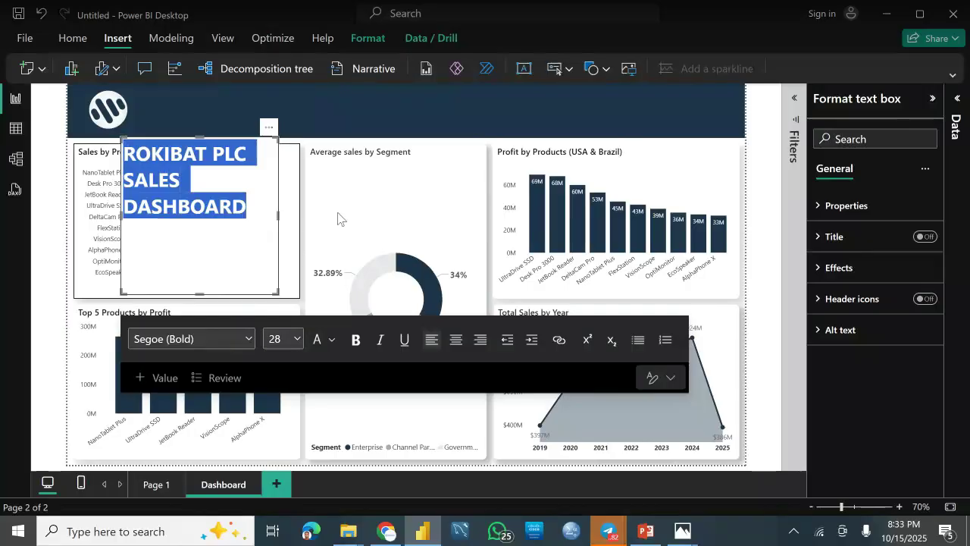
left_click_drag(339, 219, 528, 217)
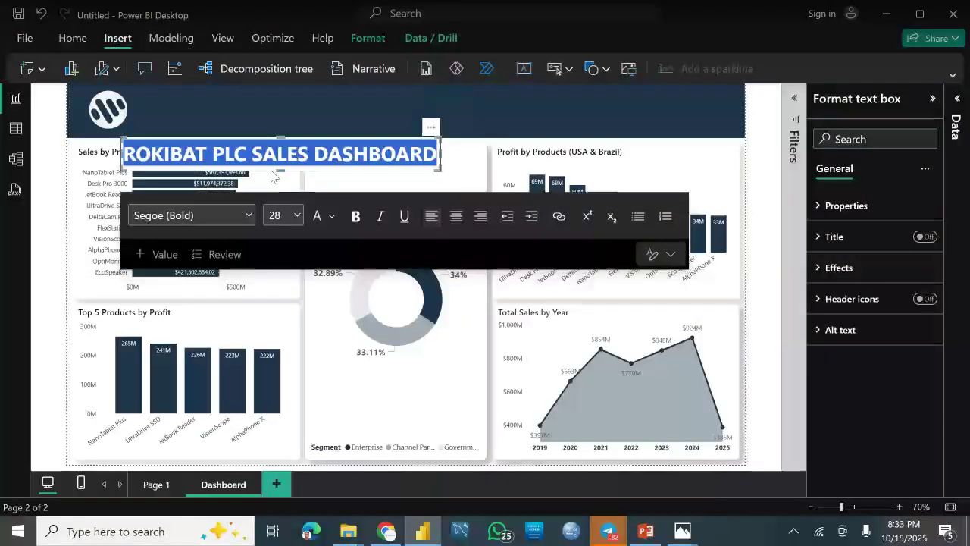
left_click_drag(431, 128, 455, 91)
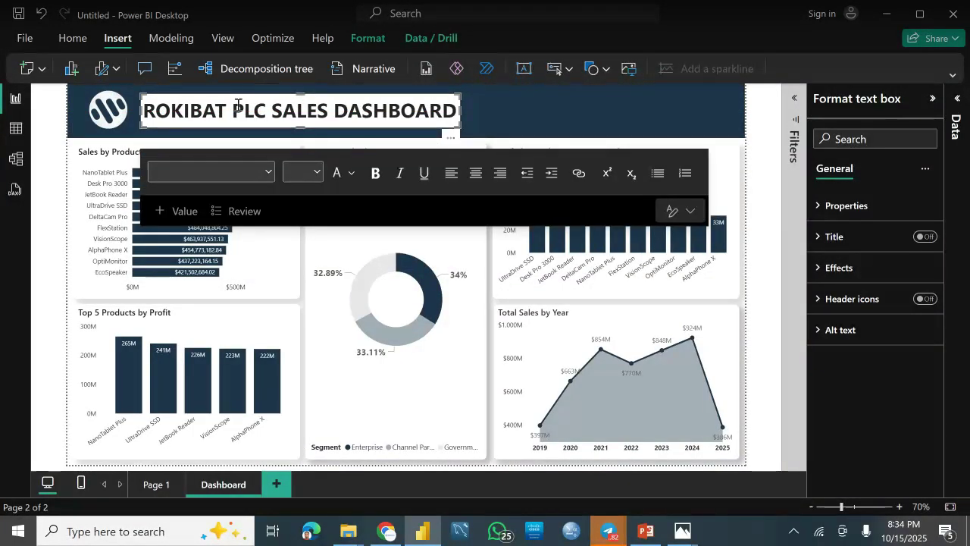
left_click(299, 112)
key("ctrl+a")
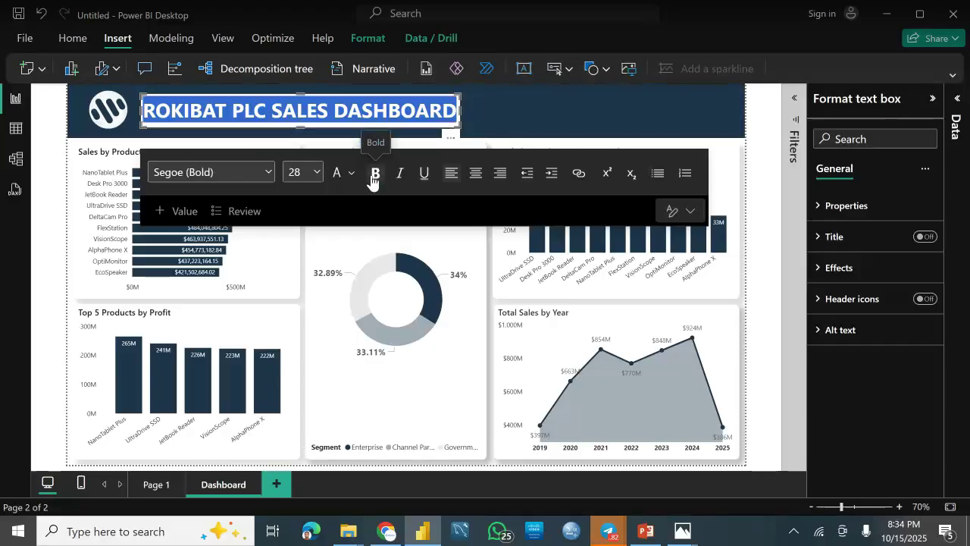
left_click(473, 112)
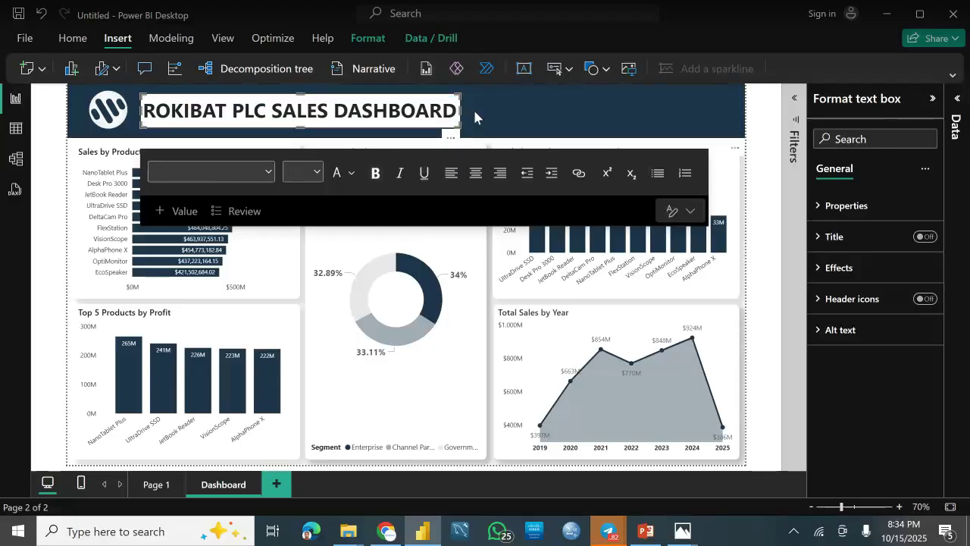
left_click(475, 115)
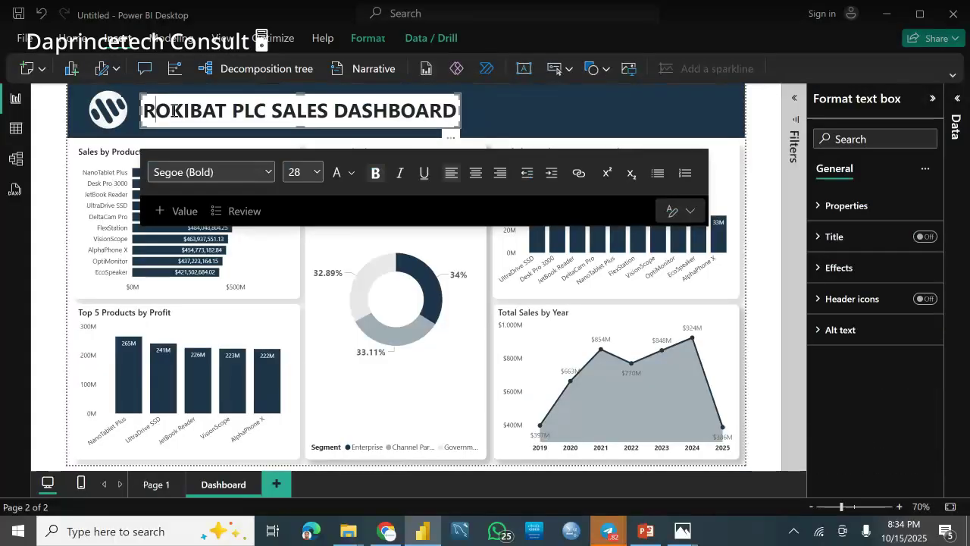
left_click(451, 137)
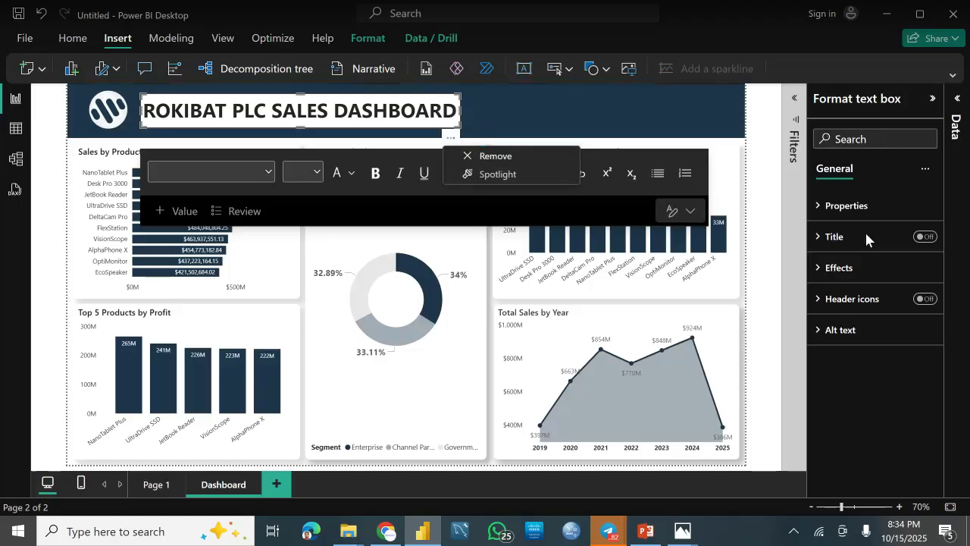
Turn off the background of the title text box in its effects settings
left_click(859, 269)
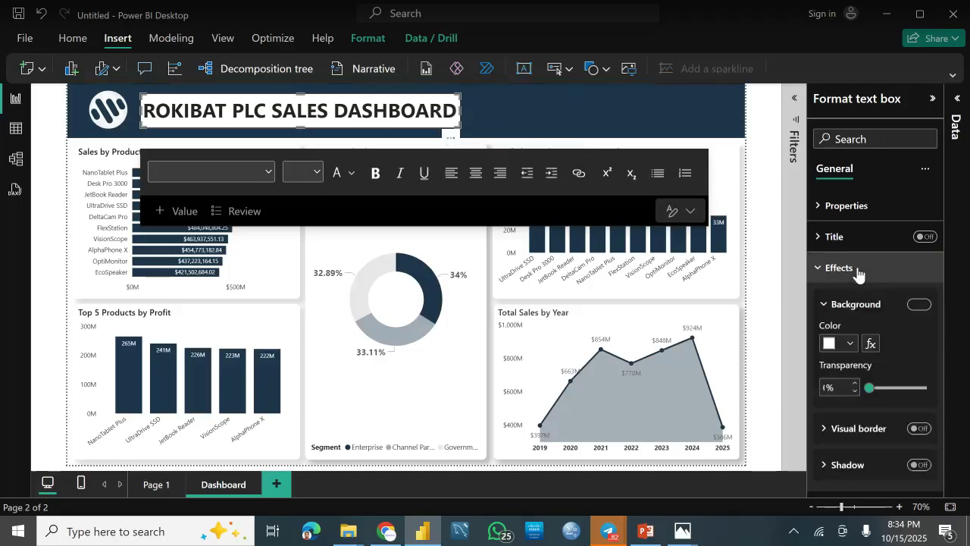
left_click(919, 305)
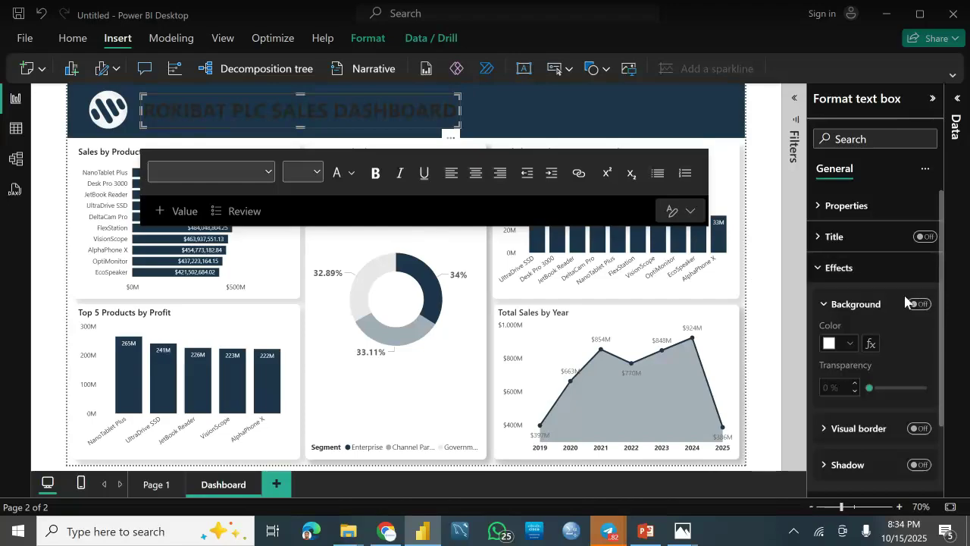
scroll(945, 311, "down", 3)
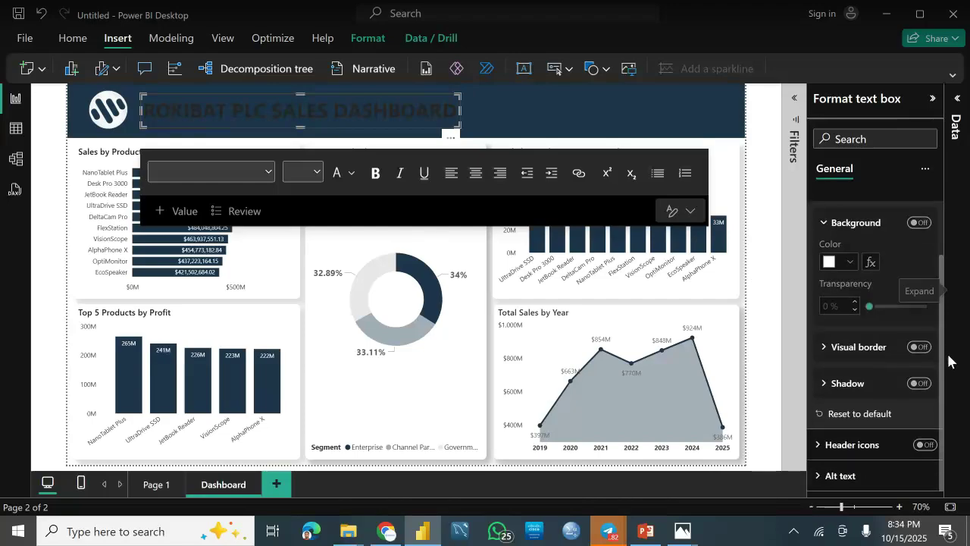
scroll(948, 348, "up", 3)
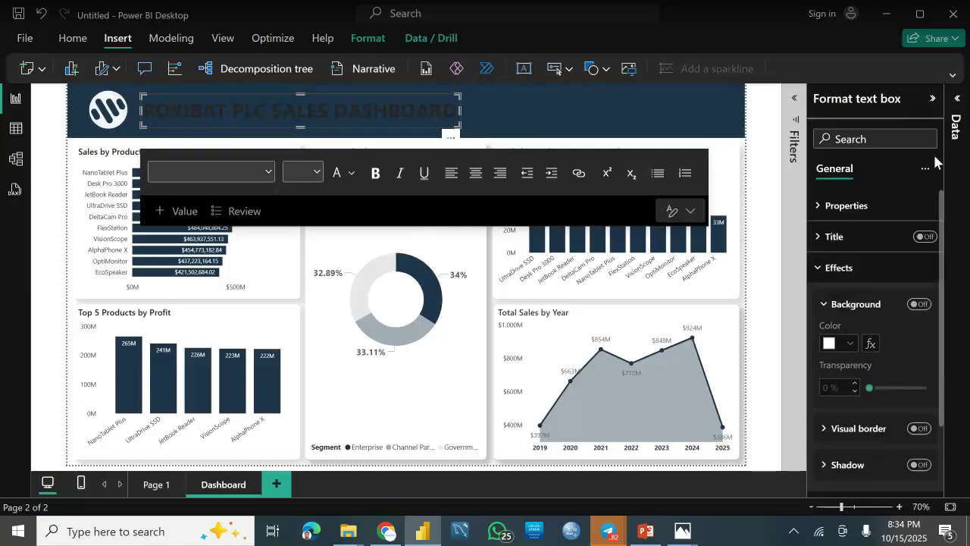
left_click(864, 237)
left_click(864, 237)
Set the font colour of the whole banner title text to white
left_click(300, 117)
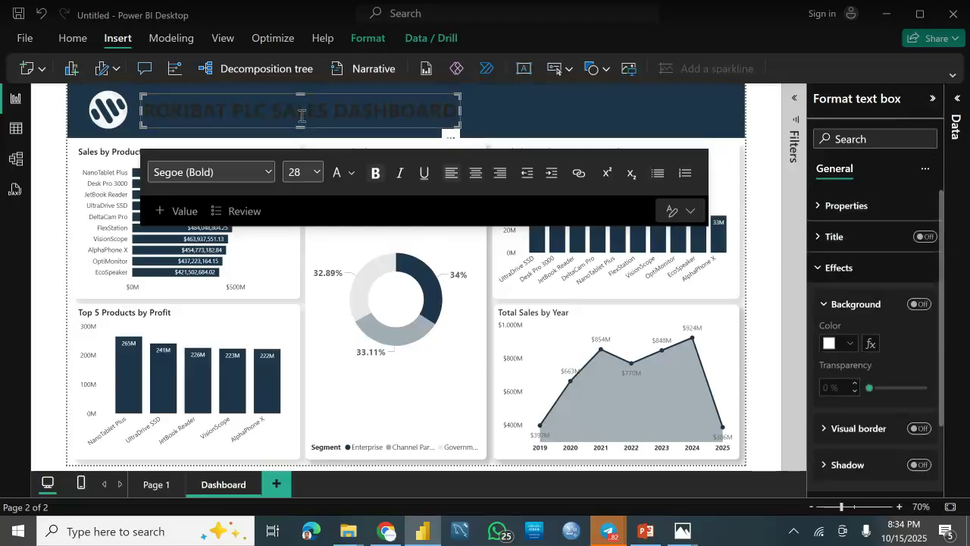
key("ctrl+a")
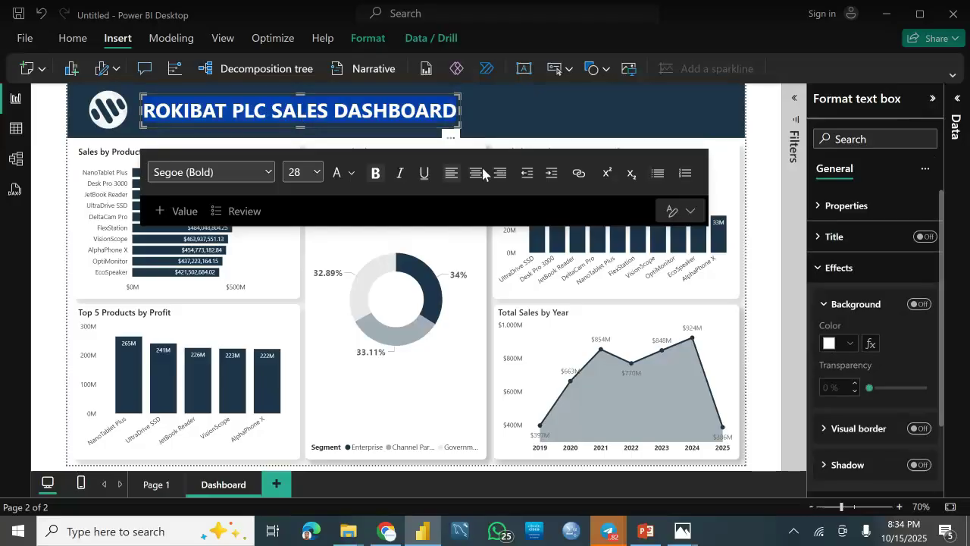
left_click(351, 176)
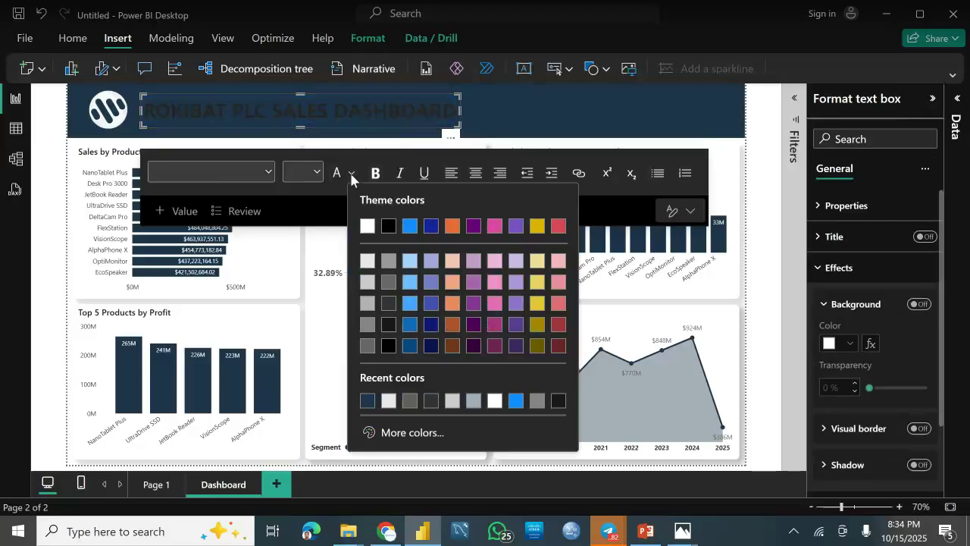
left_click(368, 226)
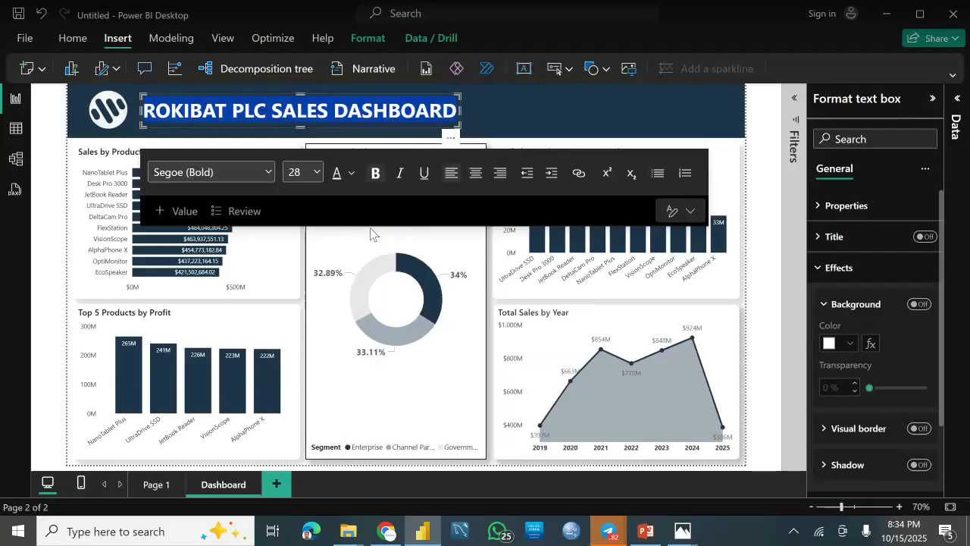
left_click(55, 199)
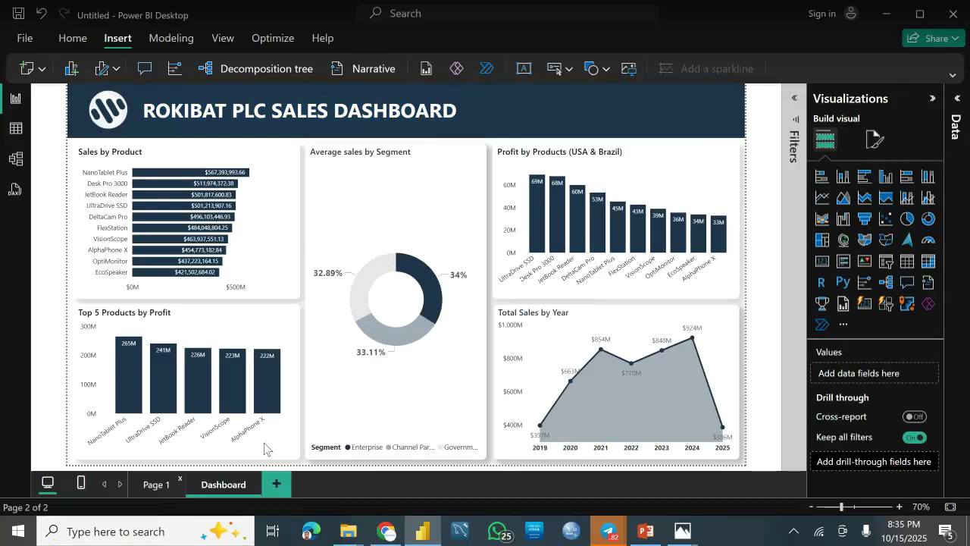
Copy the Total Sales card from Page 1 and paste it onto the Dashboard page
key("ctrl+Page_Up")
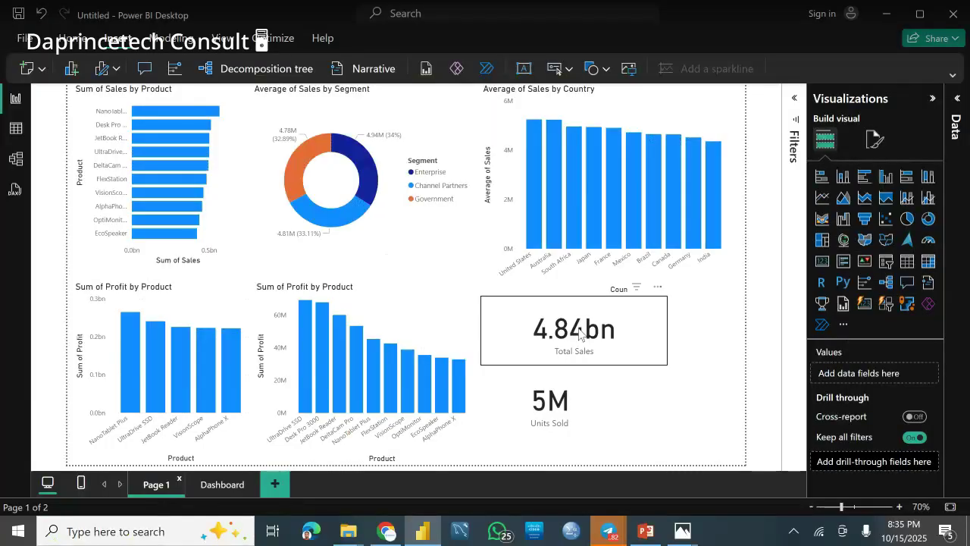
left_click(580, 334)
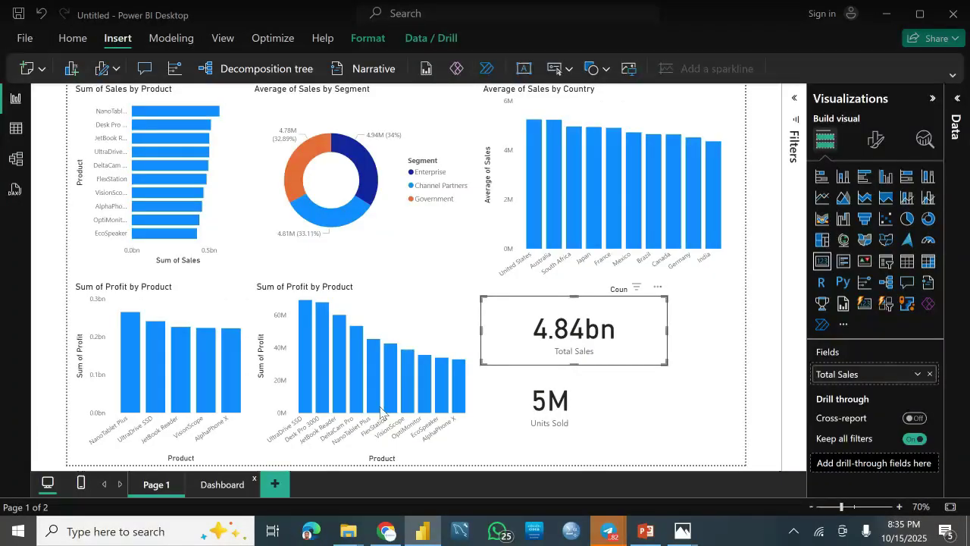
key("ctrl+Page_Down")
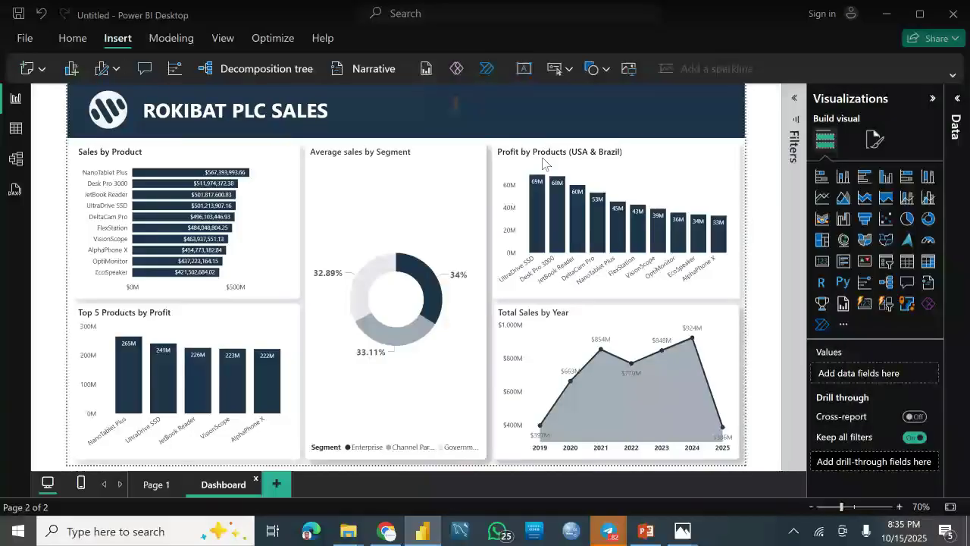
left_click(536, 161)
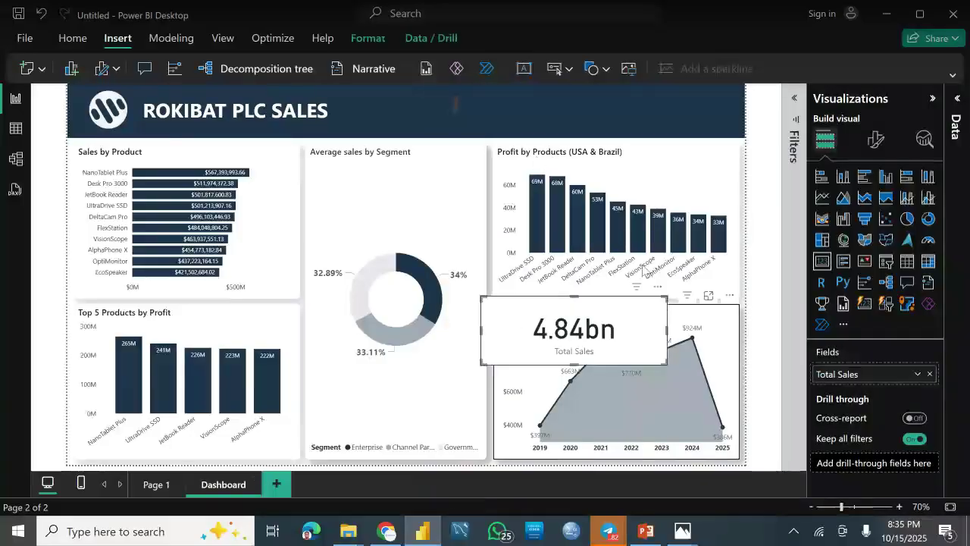
Complete the banner title with the word "DASHBOARD" so it reads "ROKIBAT PLC SALES DASHBOARD"
left_click(435, 102)
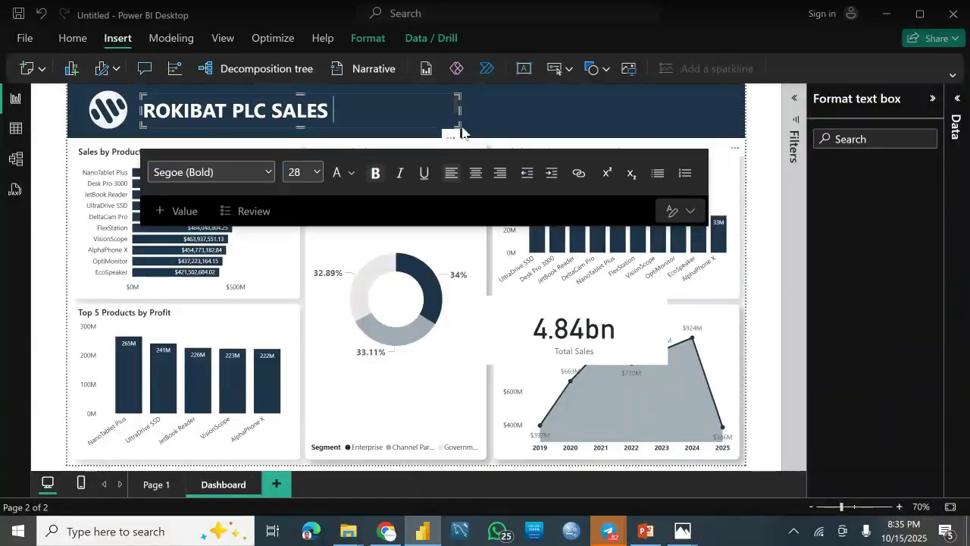
type("DASHBOARD")
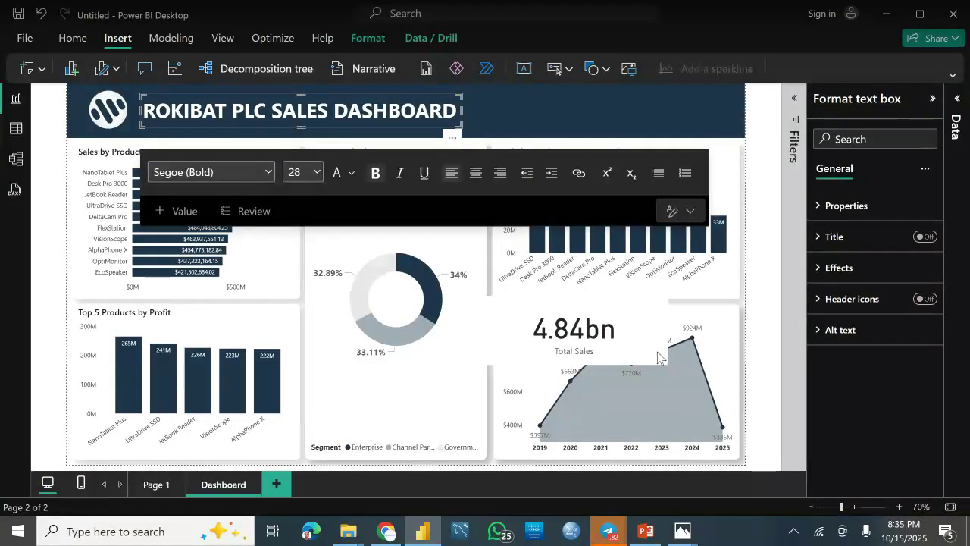
Move the Total Sales card into the header banner beside the title and shrink it to the banner's height
left_click(508, 331)
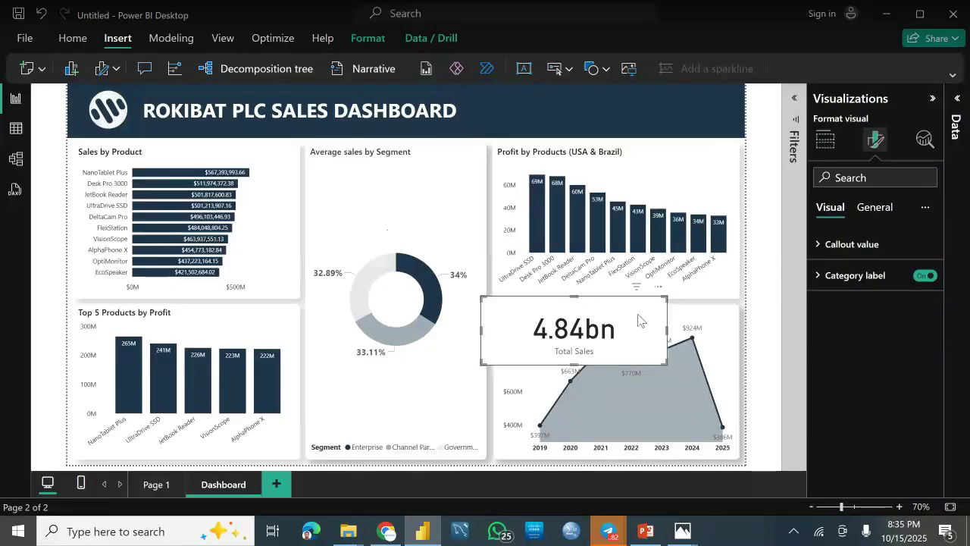
left_click_drag(637, 164, 641, 135)
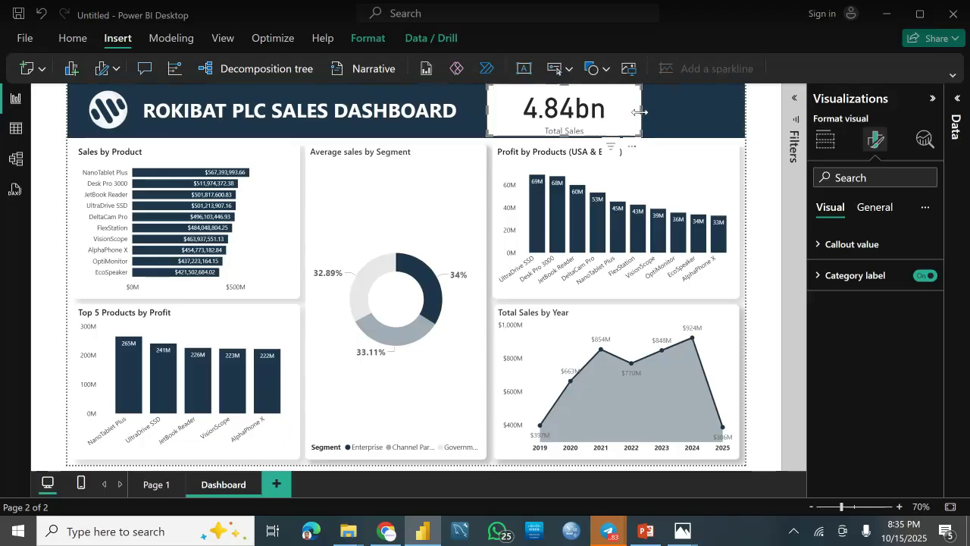
left_click_drag(640, 106, 615, 107)
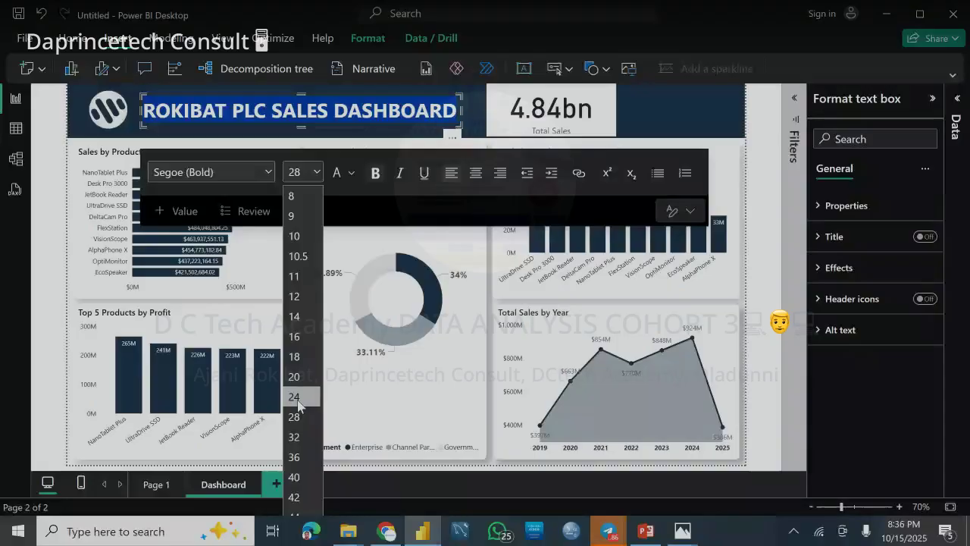
Reduce the title's font size to 24, narrow its text box to fit, and shift it slightly toward the logo
left_click(298, 398)
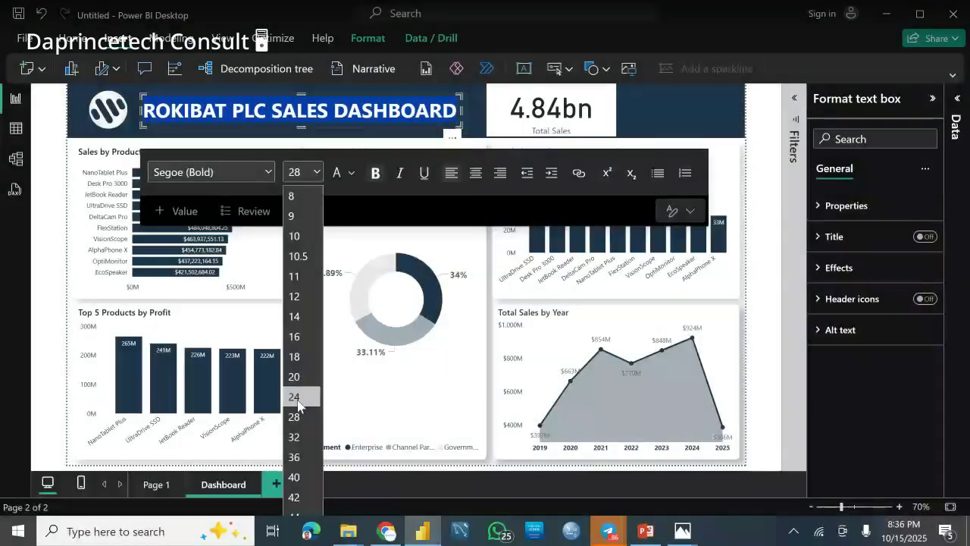
left_click_drag(459, 124, 424, 117)
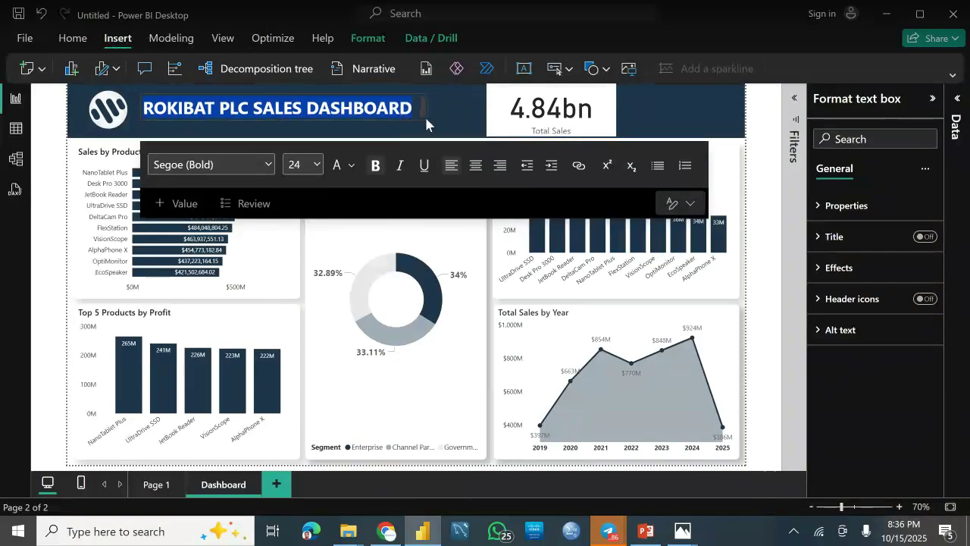
left_click(424, 135)
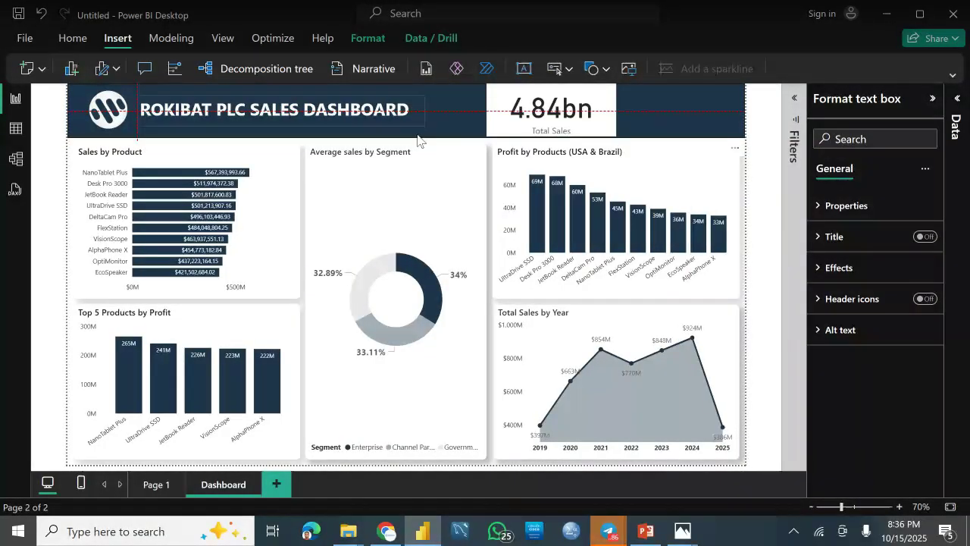
left_click(419, 139)
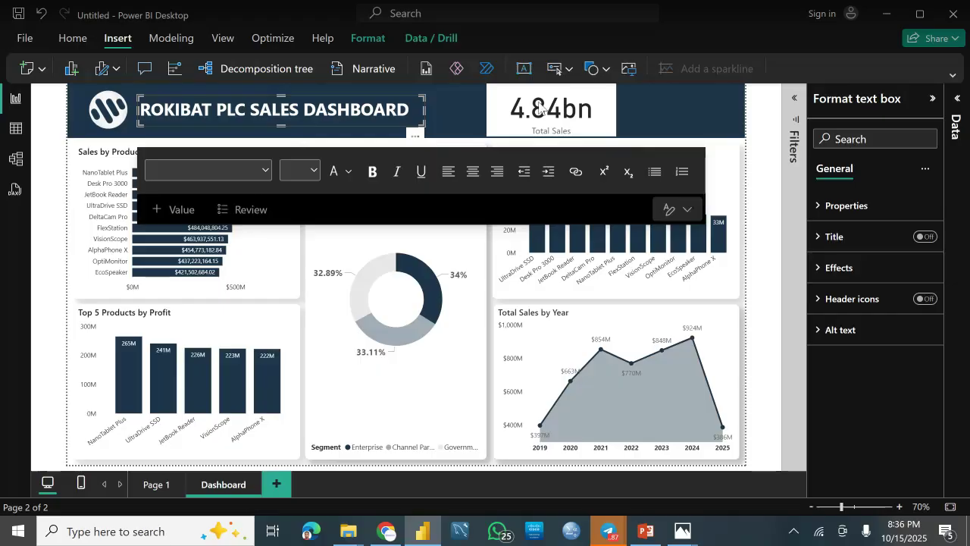
Move the Total Sales card closer to the title and make it slightly narrower
left_click(514, 112)
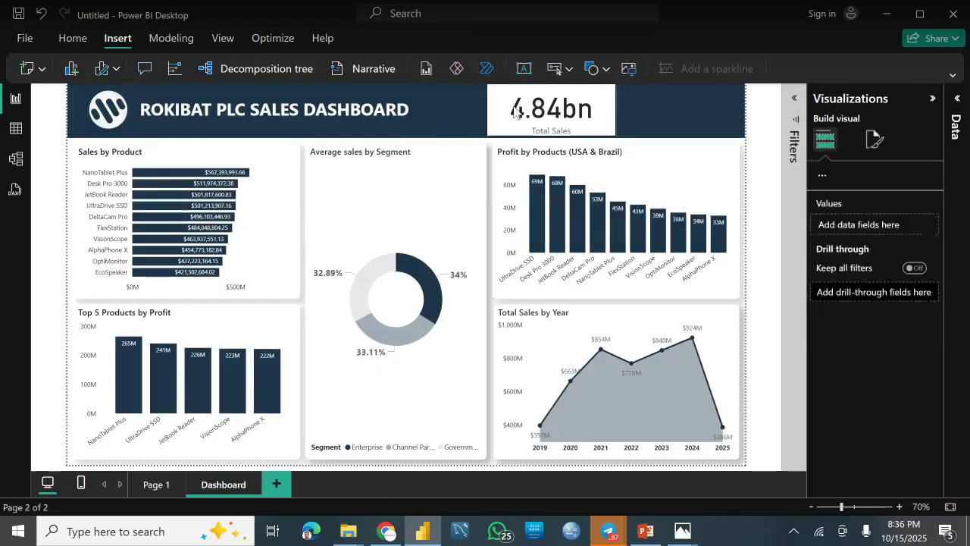
left_click(514, 113)
left_click_drag(616, 142, 592, 137)
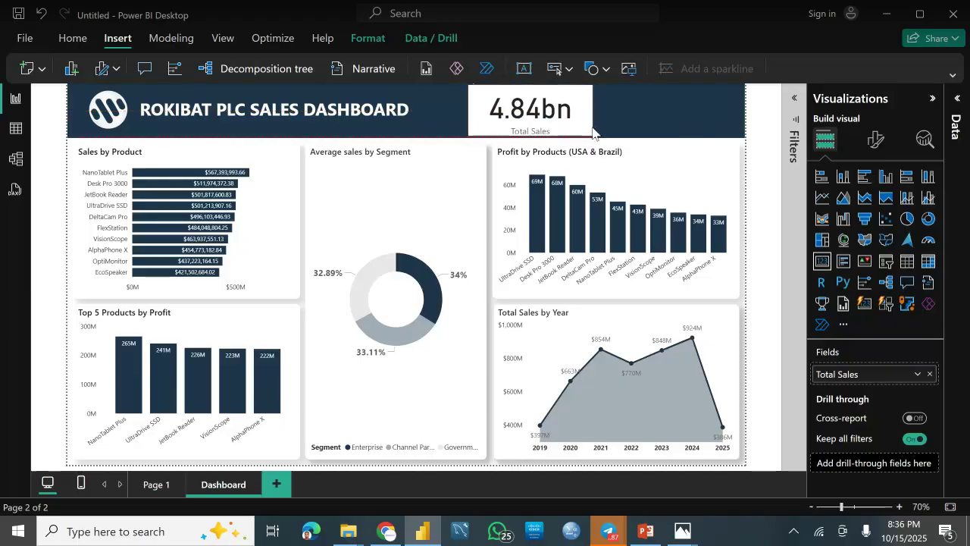
Try a light grey background colour on the Total Sales card in its effects settings
left_click(876, 142)
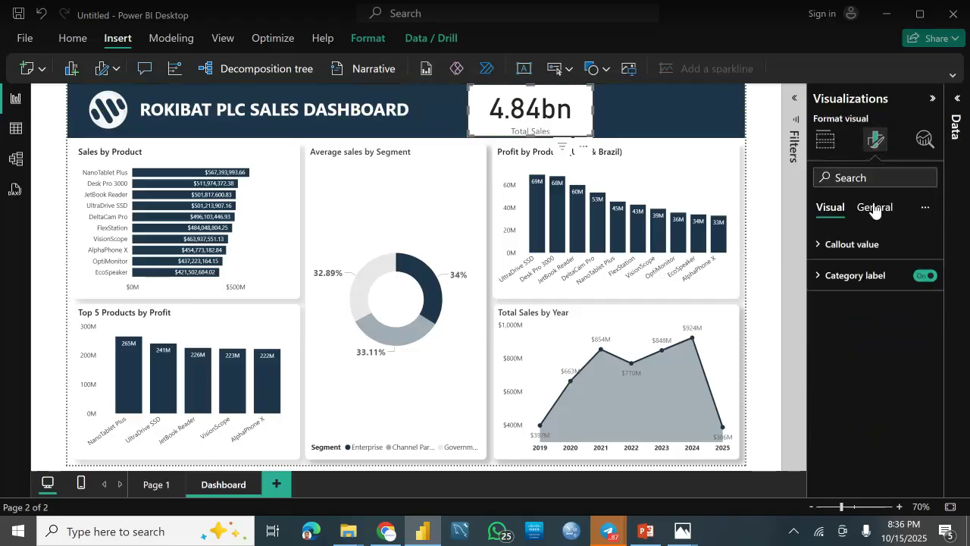
left_click(876, 208)
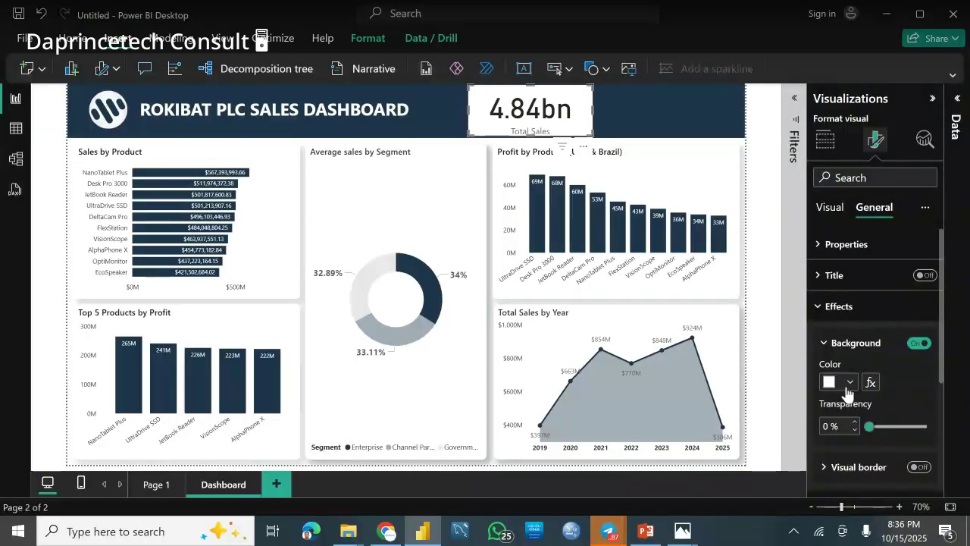
left_click(846, 388)
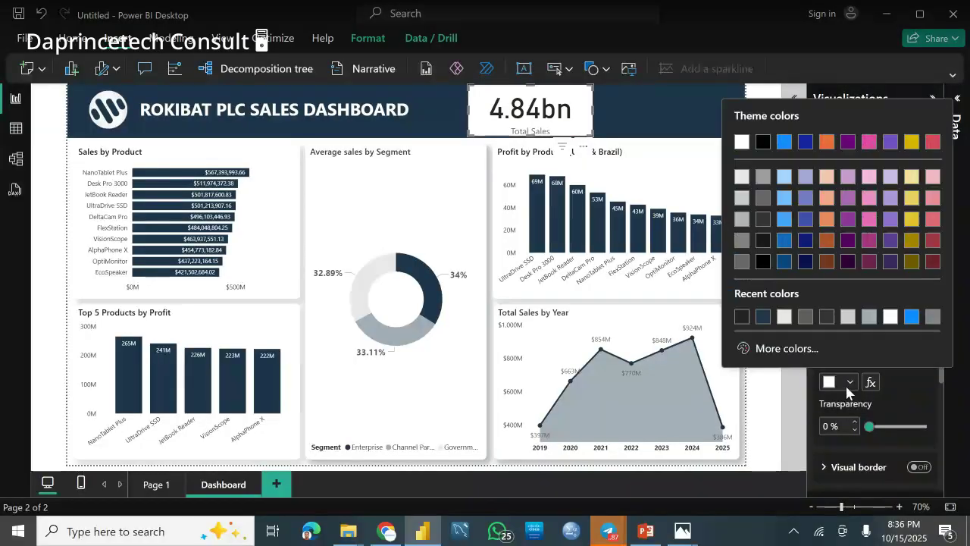
left_click(742, 185)
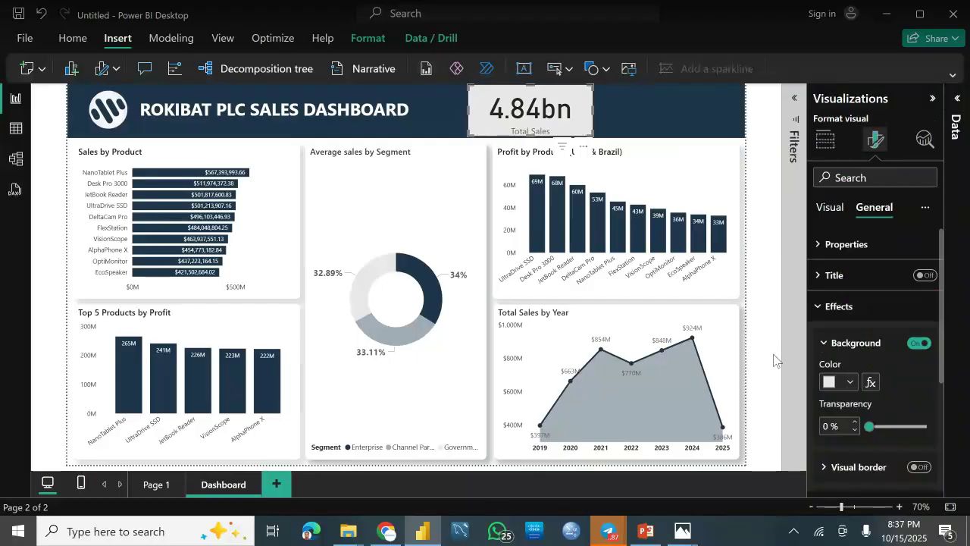
Set the Total Sales card's background colour back to white
left_click(850, 384)
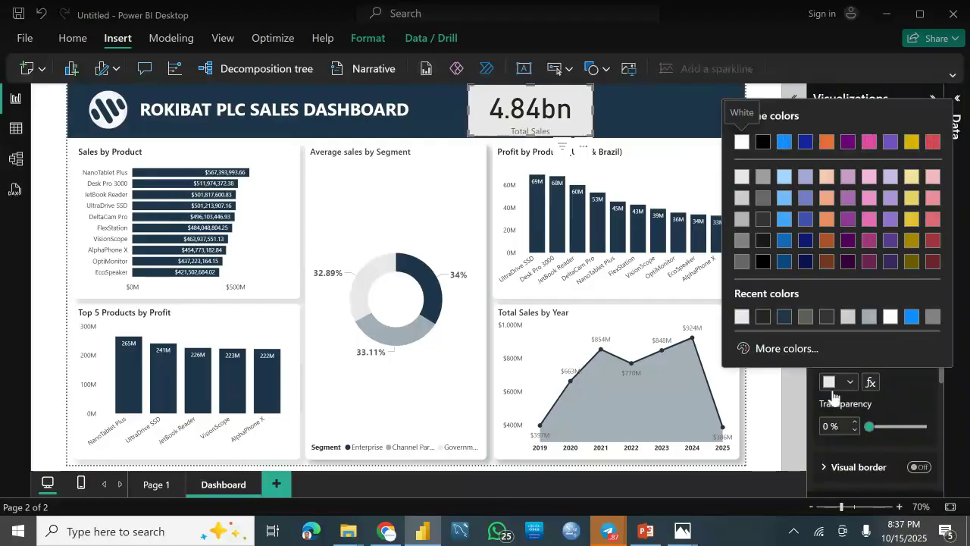
left_click(834, 396)
left_click(917, 342)
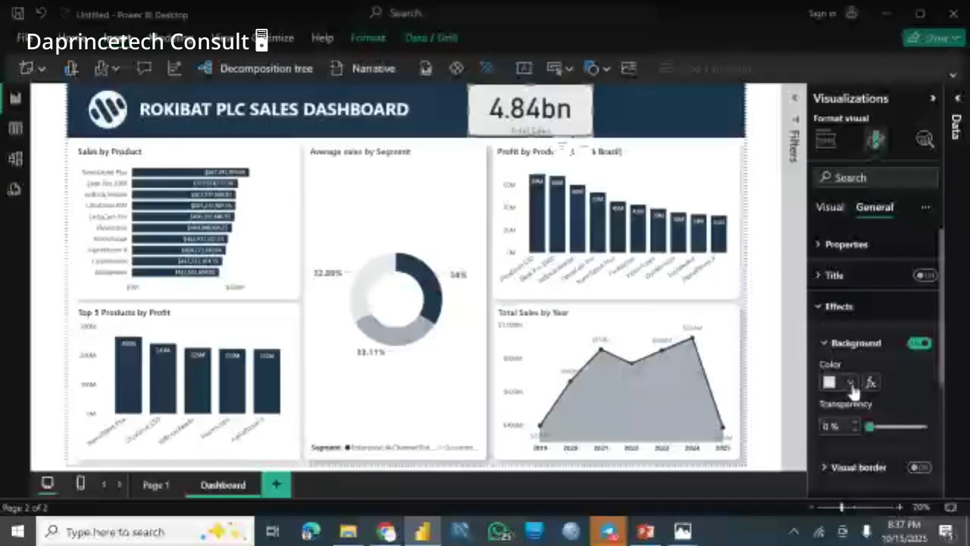
left_click(851, 383)
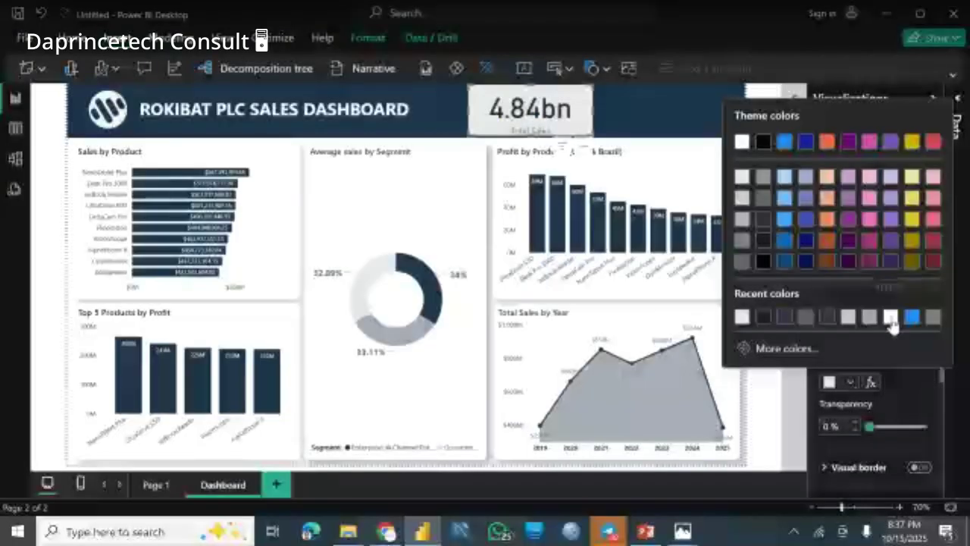
left_click(891, 318)
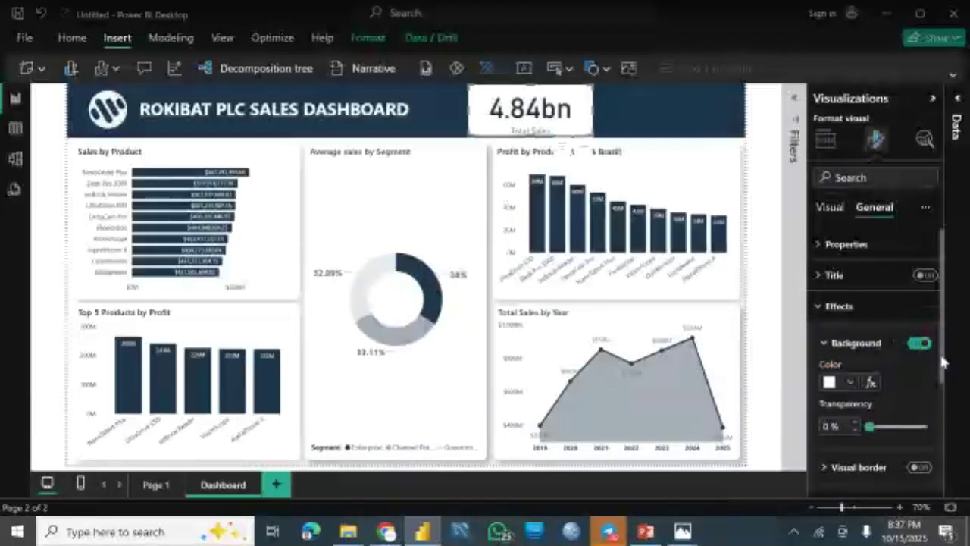
Turn on the visual border of the Total Sales card and make it white
left_click_drag(943, 362, 946, 395)
left_click(919, 397)
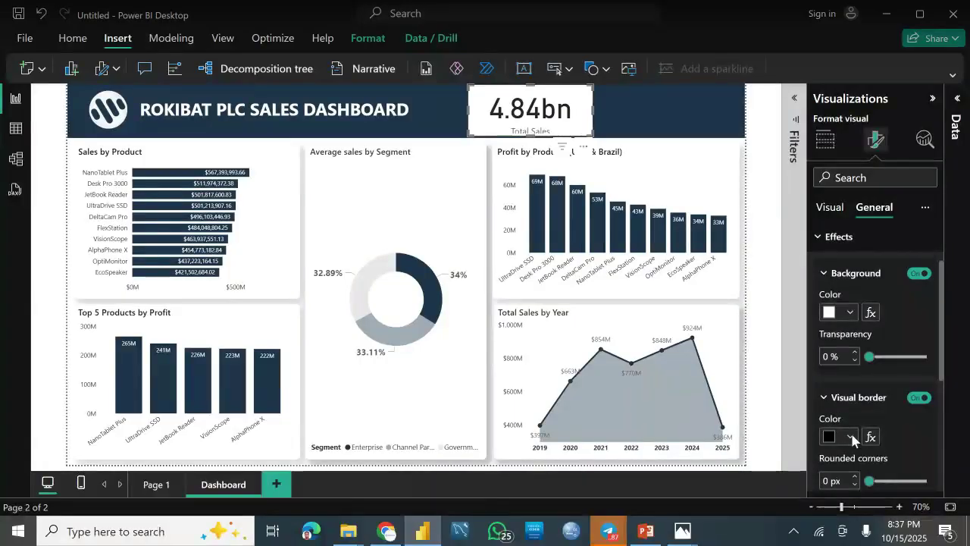
left_click(850, 438)
left_click(733, 173)
Set the rounded corners of the Total Sales card's border to 15 px
left_click(830, 480)
type("8")
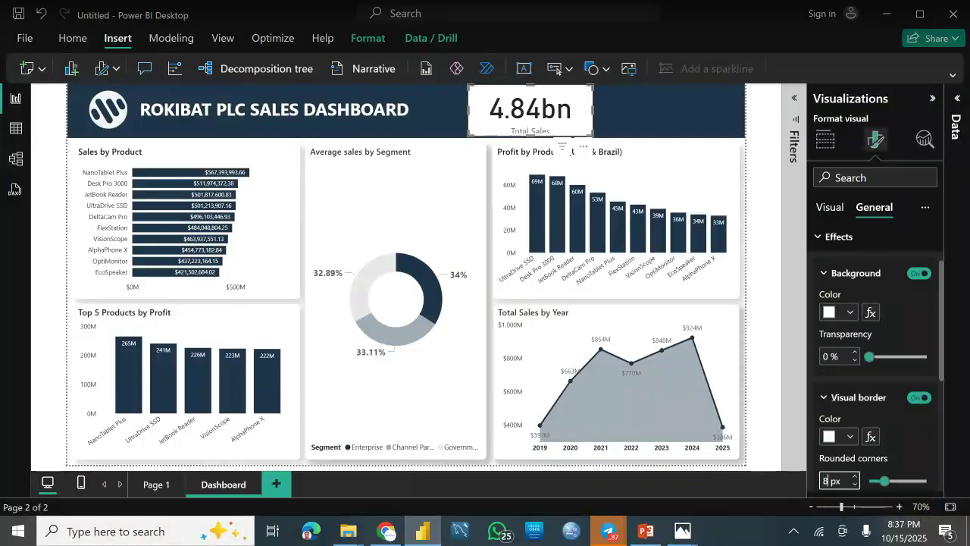
left_click(855, 477)
left_click(855, 477)
left_click(854, 477)
left_click(854, 477)
left_click(855, 478)
left_click(854, 477)
Set the data format of the Total Sales value on the card to Currency
left_click_drag(942, 369, 959, 446)
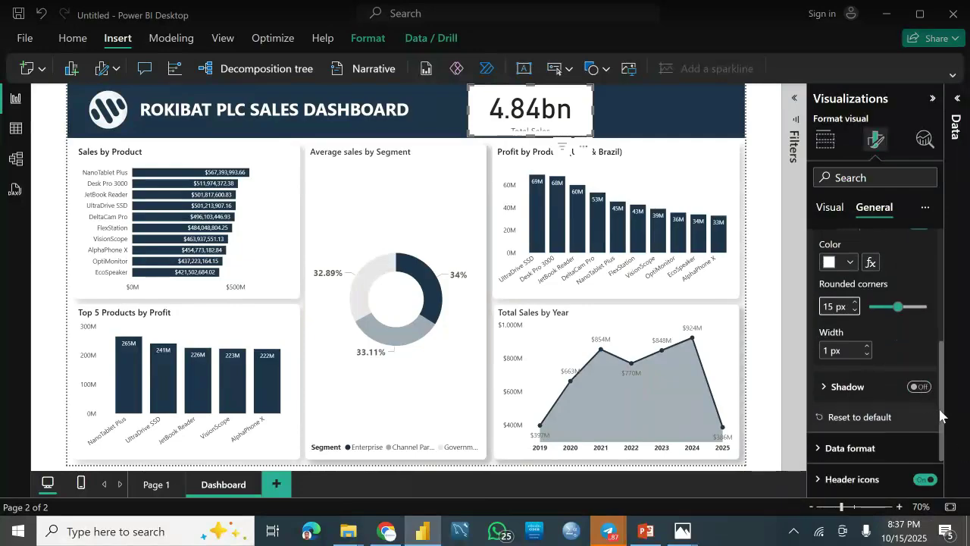
left_click_drag(944, 417, 947, 451)
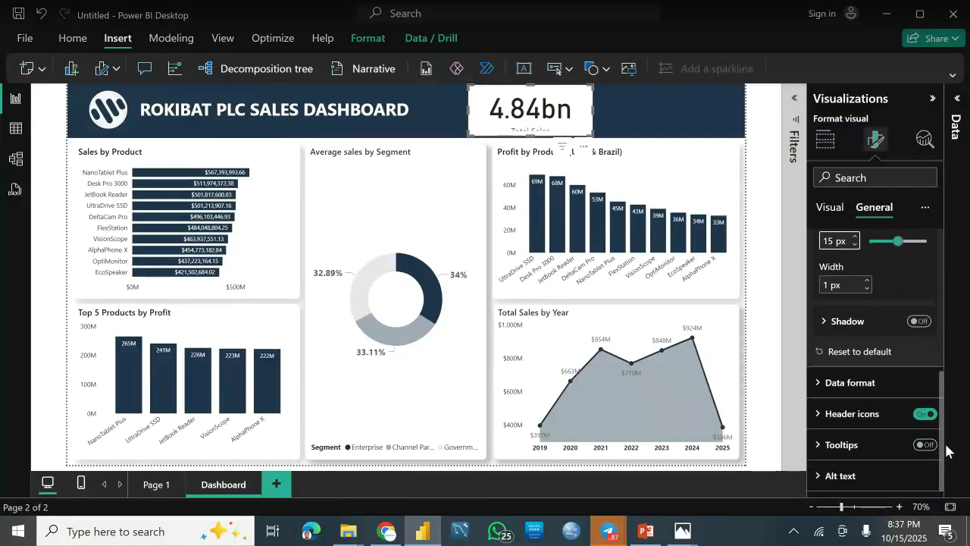
left_click(837, 388)
scroll(941, 426, "down", 3)
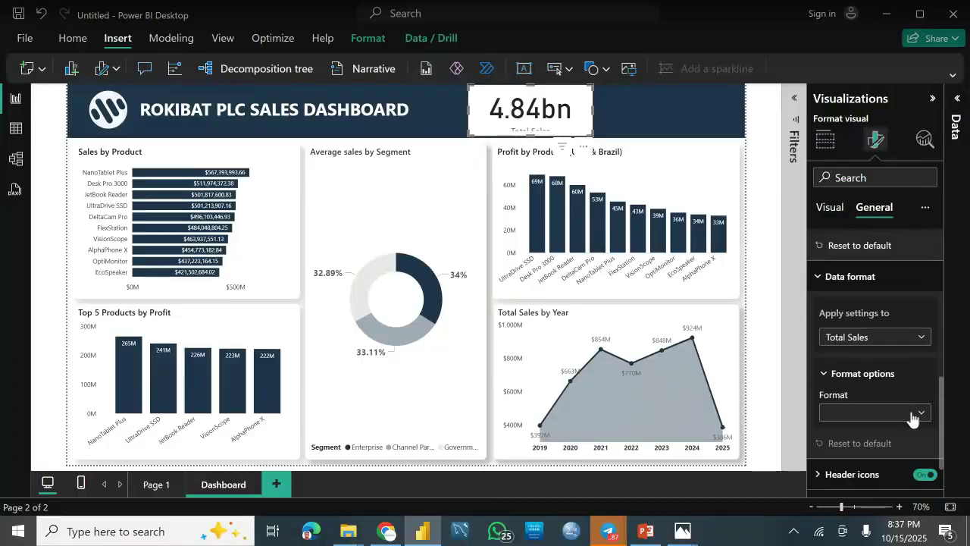
left_click(913, 419)
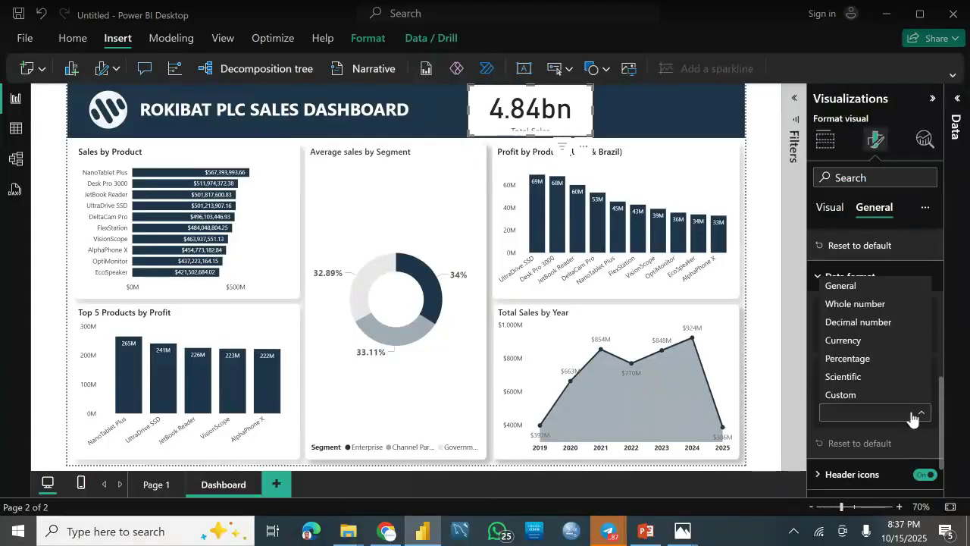
left_click(868, 343)
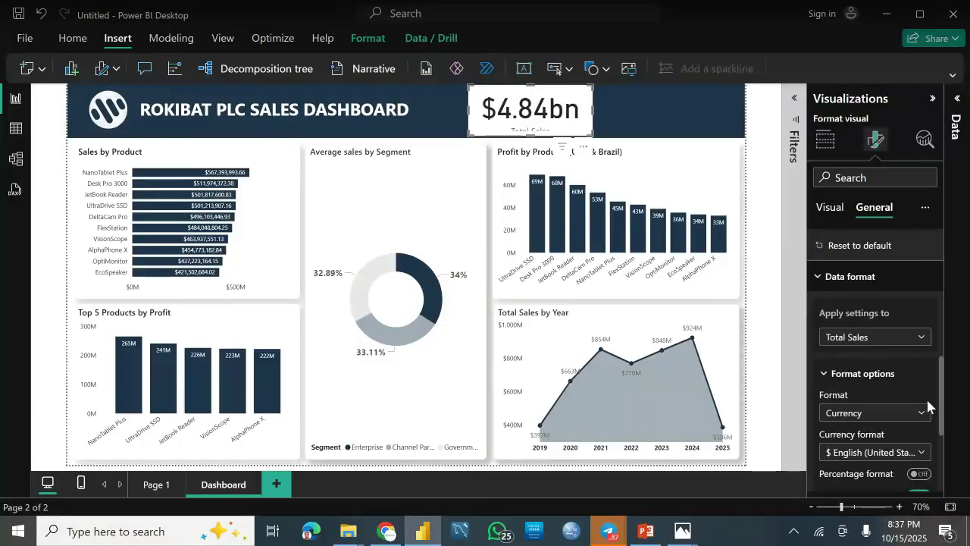
Set the Total Sales card's callout value to font size 29 and make it bold
left_click_drag(943, 415, 958, 225)
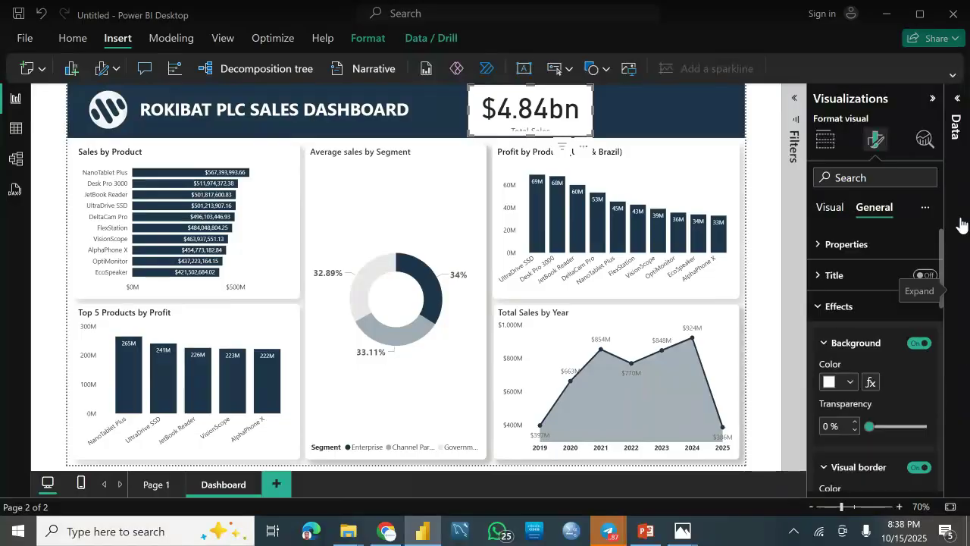
left_click(827, 209)
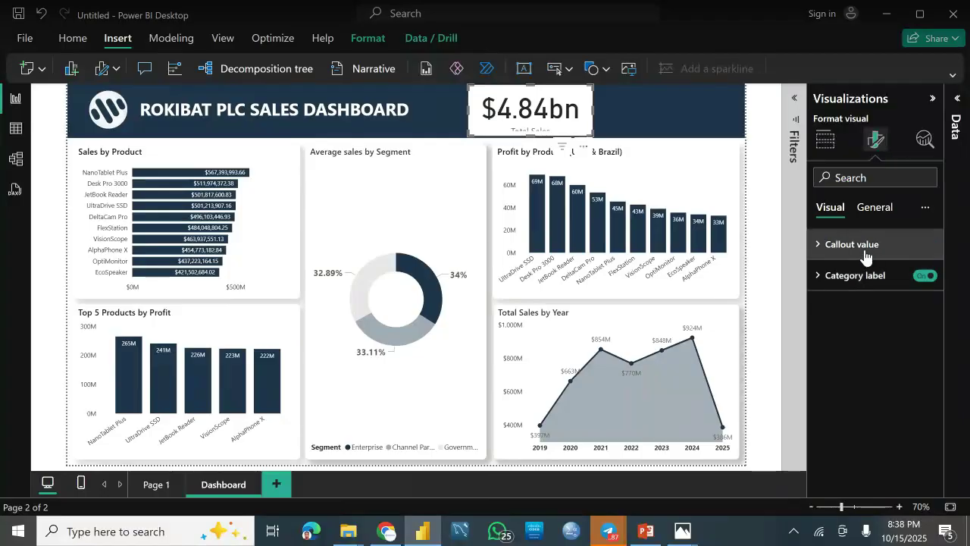
left_click(865, 254)
left_click(926, 300)
left_click(926, 300)
left_click(926, 301)
left_click(926, 301)
left_click(925, 300)
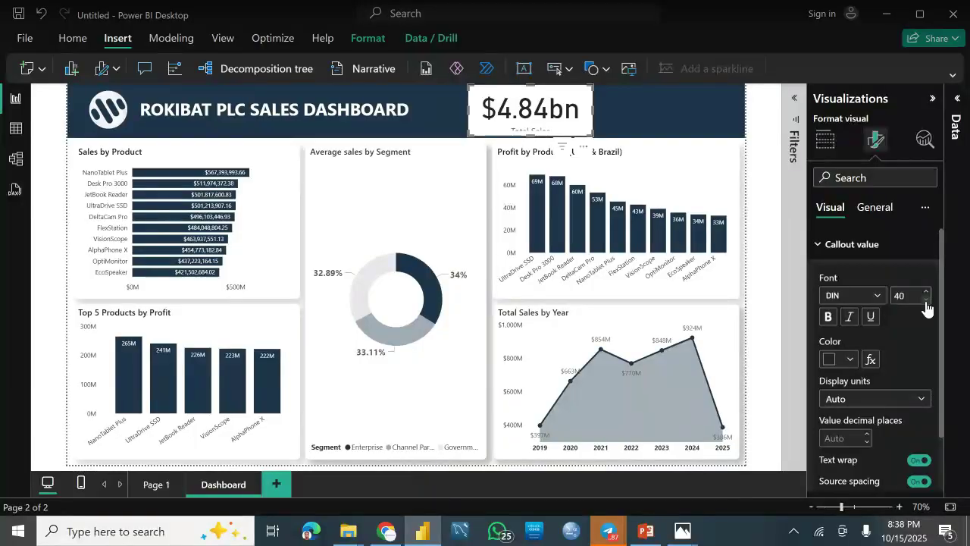
double_click(906, 294)
type("30")
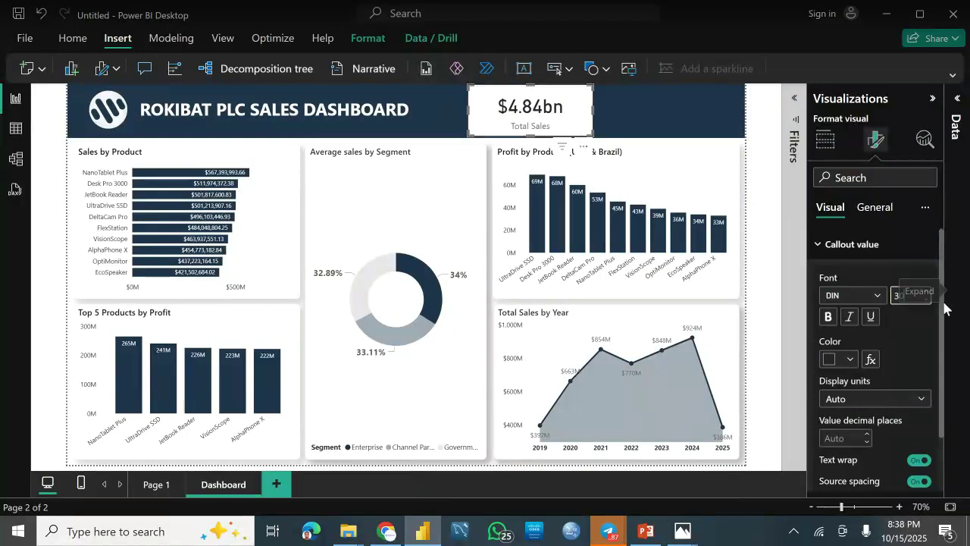
left_click(927, 300)
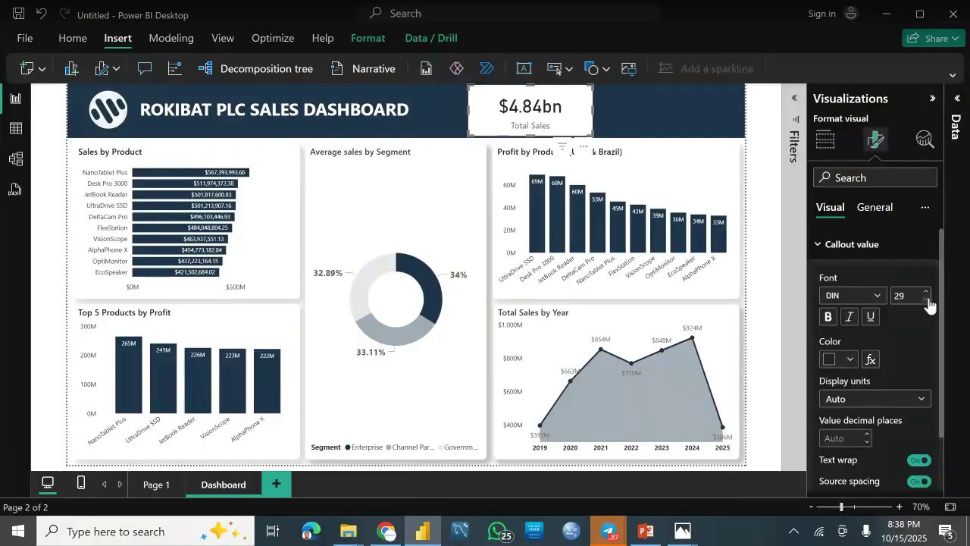
left_click(828, 318)
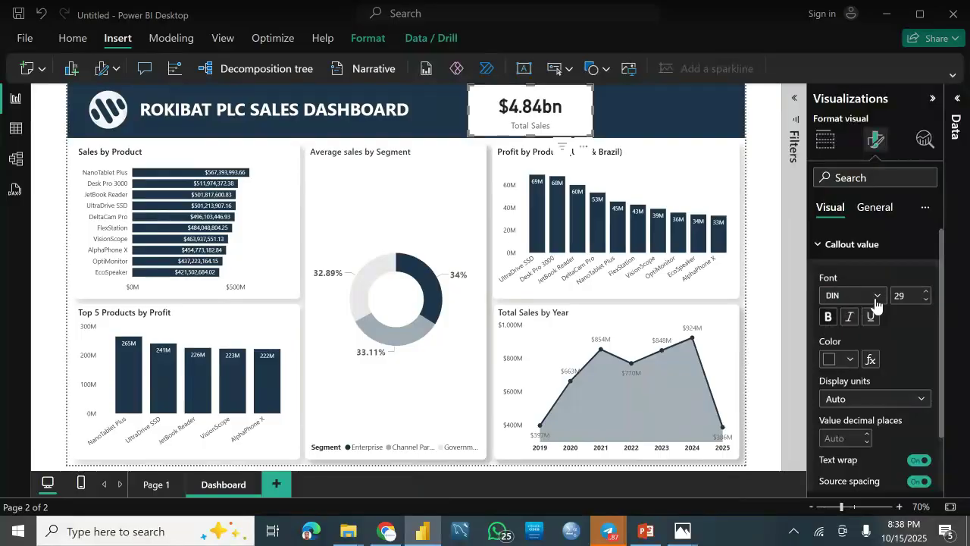
Try the Segoe UI Semibold font on the Total Sales card's callout value
left_click(877, 299)
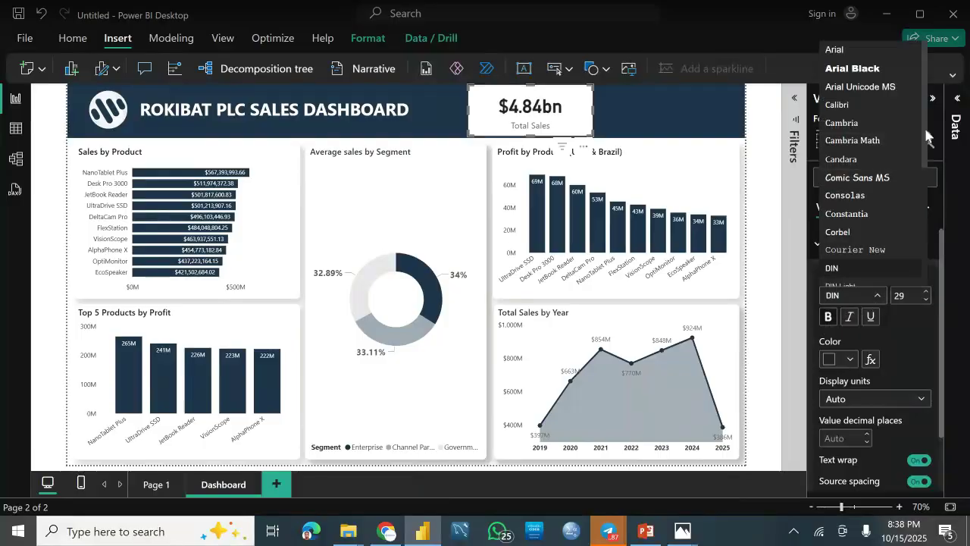
scroll(912, 162, "down", 1)
scroll(912, 162, "down", 1)
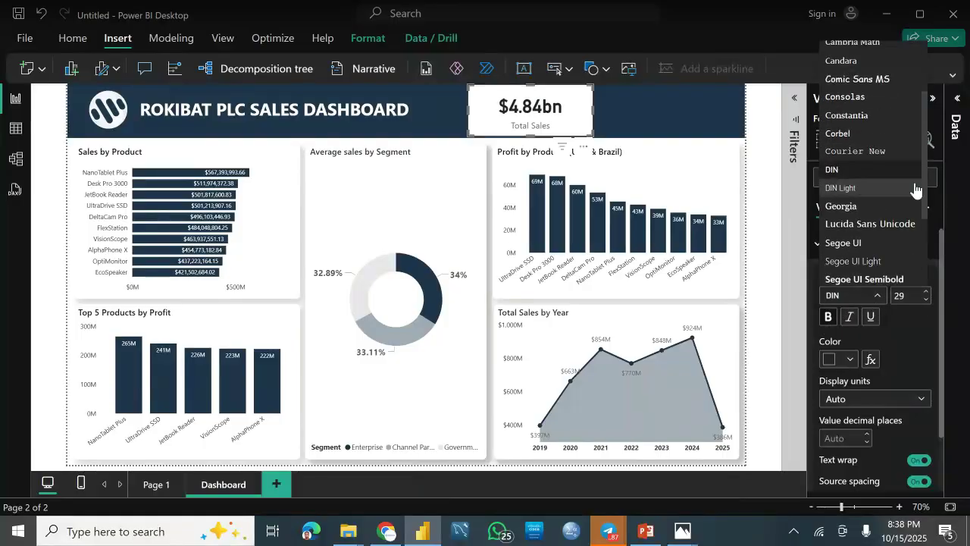
left_click(897, 280)
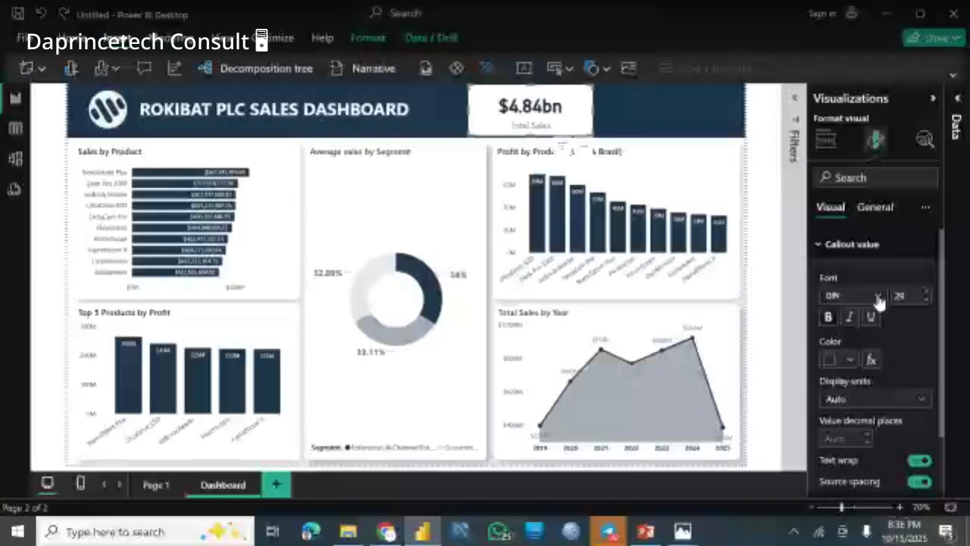
Change the Total Sales callout value's colour to the recently used dark navy
left_click_drag(943, 292, 943, 310)
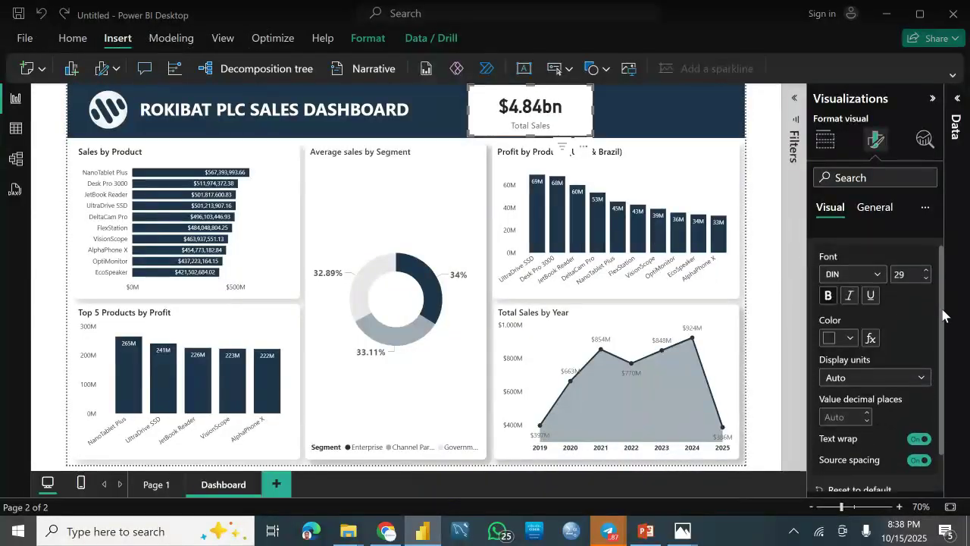
left_click(850, 338)
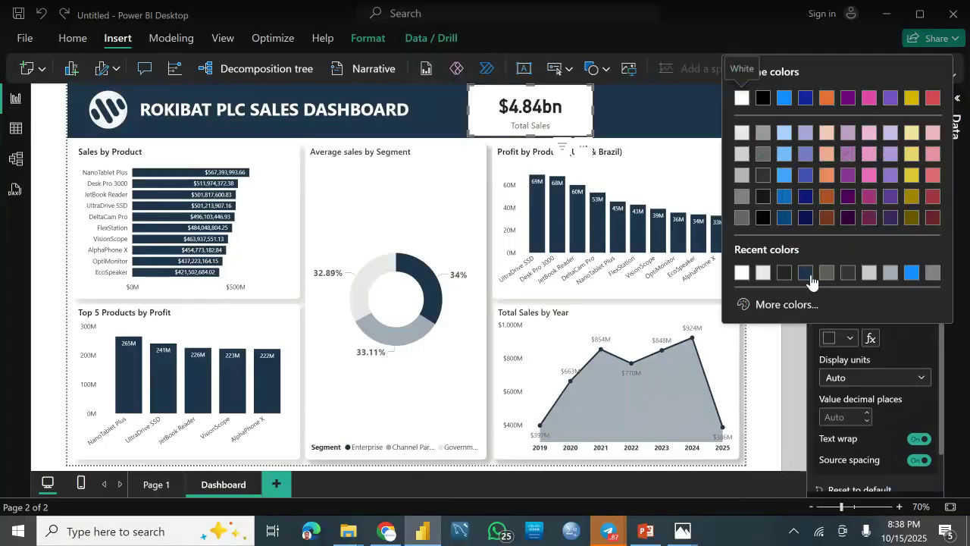
left_click(805, 273)
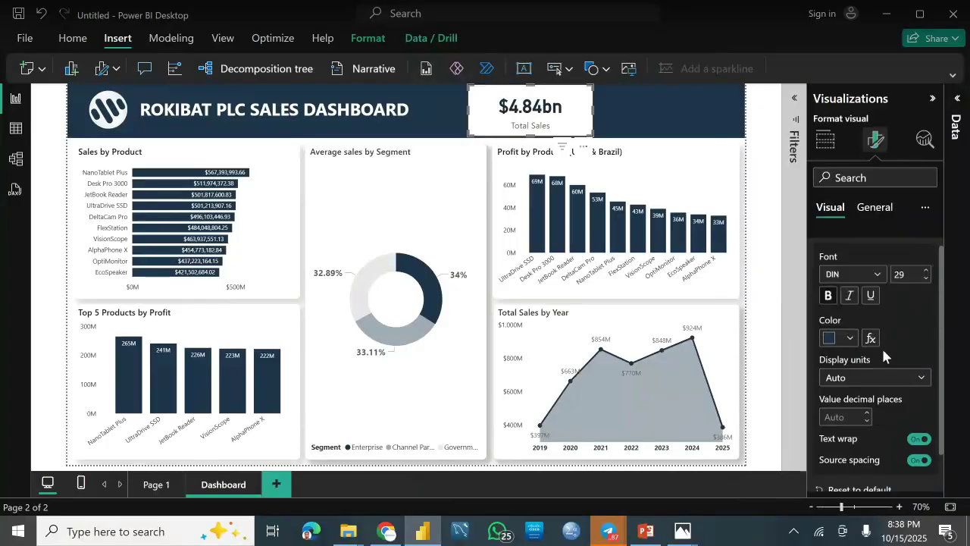
Set the Total Sales value's display units to None with 2 decimal places, and resize the card's width to fit the full figure
left_click(896, 377)
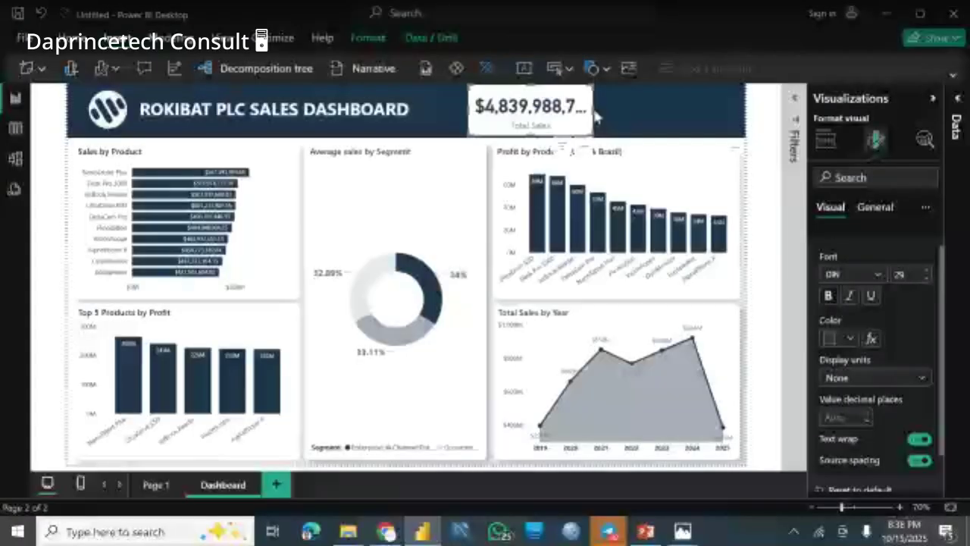
left_click_drag(617, 115, 661, 113)
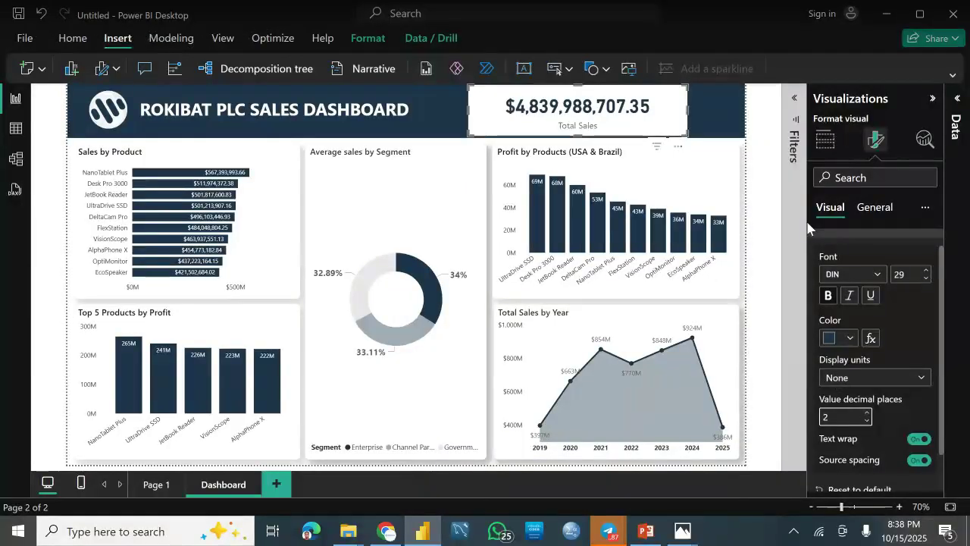
left_click_drag(685, 108, 642, 116)
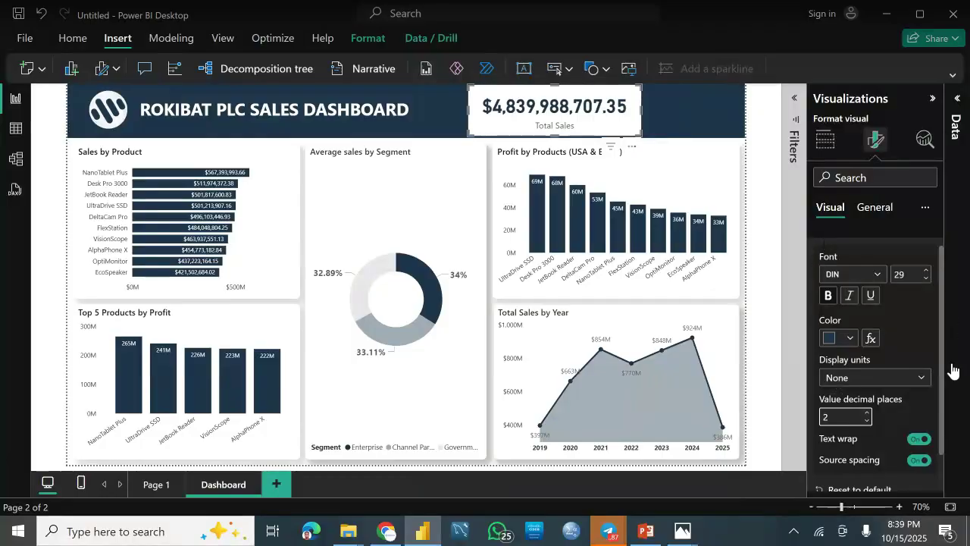
Make the Total Sales card's category label bold and set its font size to 17
scroll(950, 393, "down", 1)
scroll(952, 391, "up", 2)
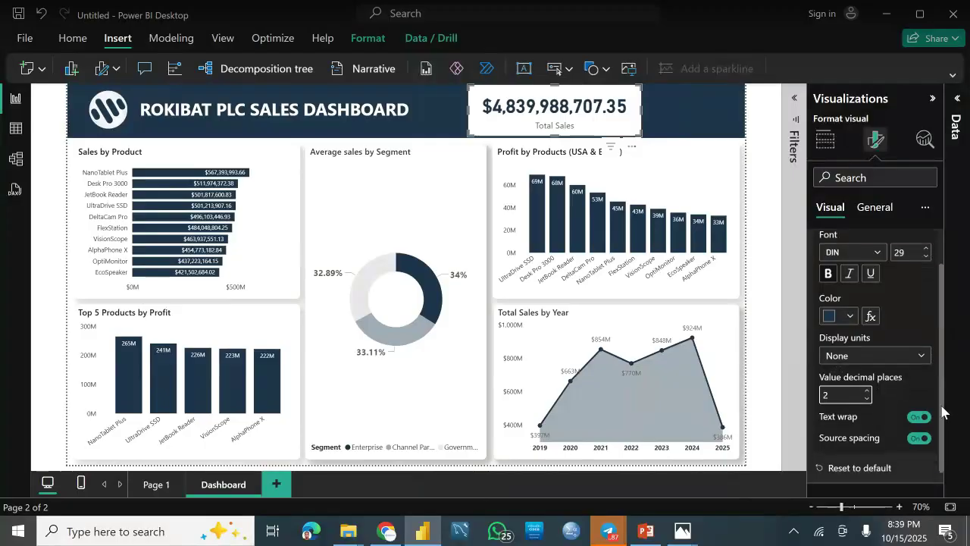
scroll(951, 391, "down", 2)
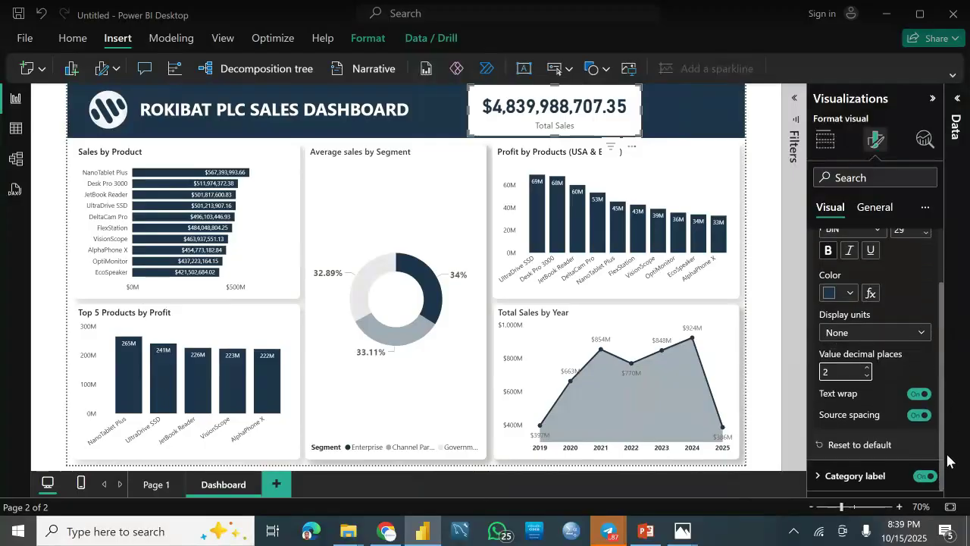
left_click(880, 476)
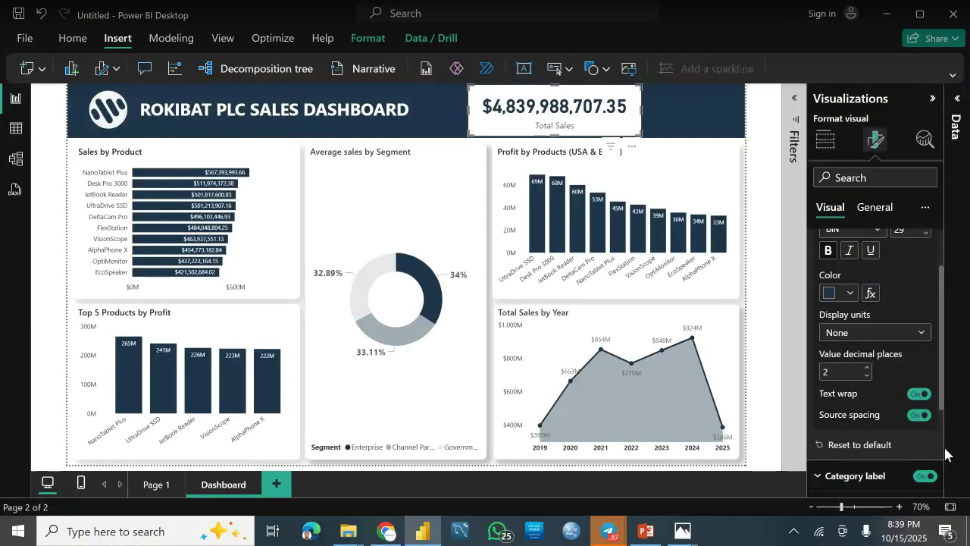
left_click_drag(942, 374, 940, 426)
scroll(942, 425, "down", 2)
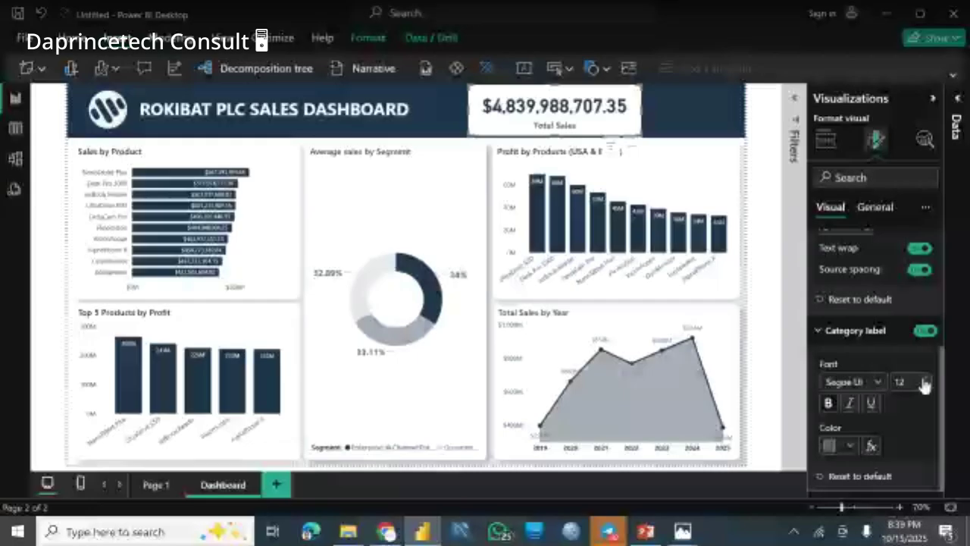
left_click(925, 379)
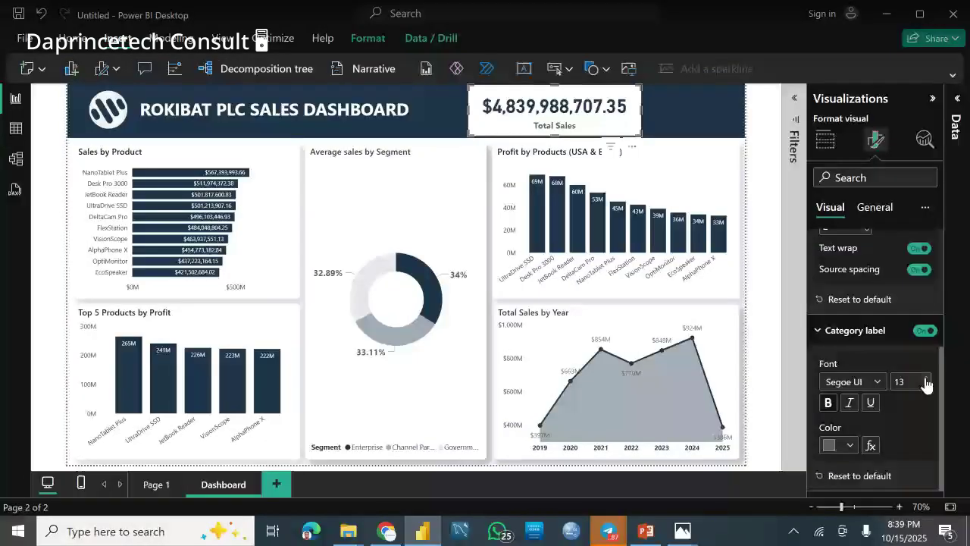
left_click(925, 379)
left_click(926, 379)
left_click(926, 379)
left_click(926, 379)
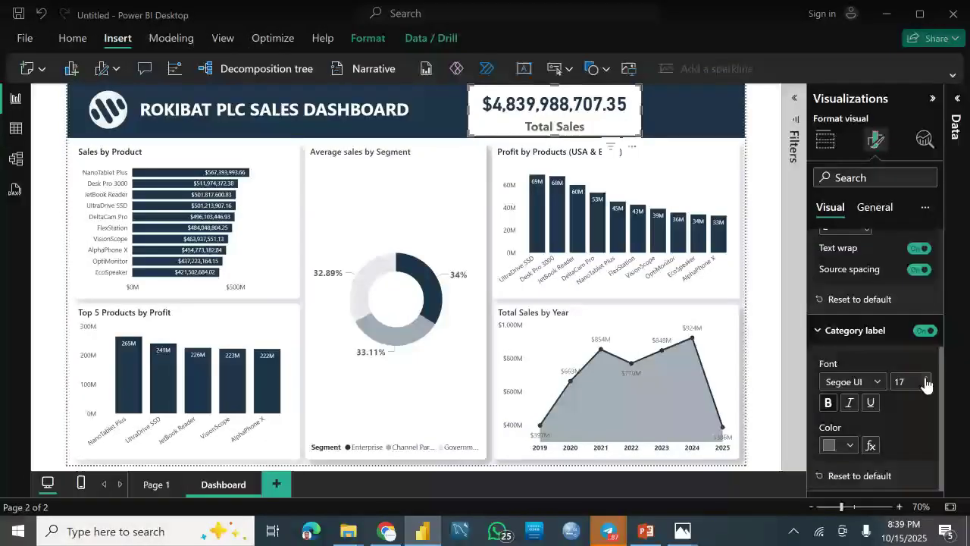
Set the Total Sales category label's colour to dark navy and its font to DIN
left_click(848, 447)
left_click(741, 380)
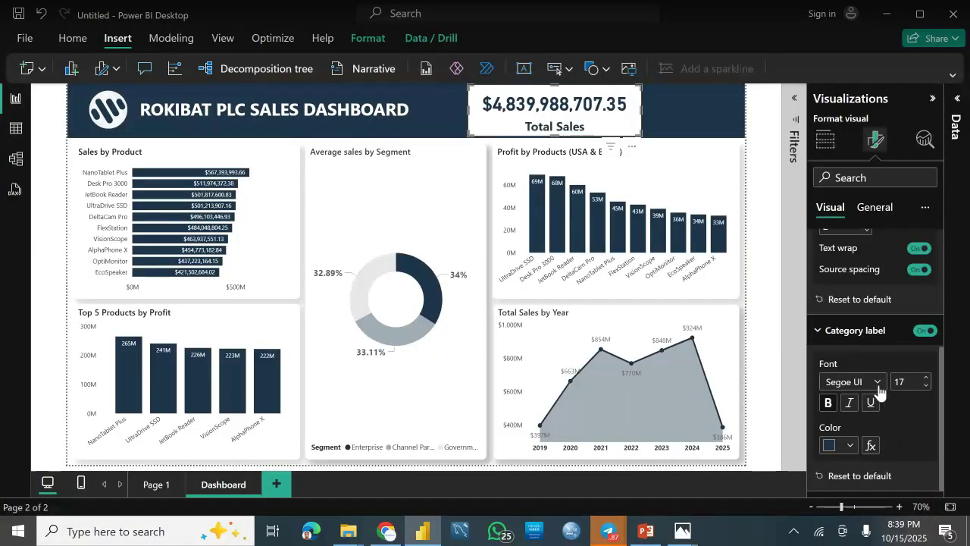
left_click(849, 381)
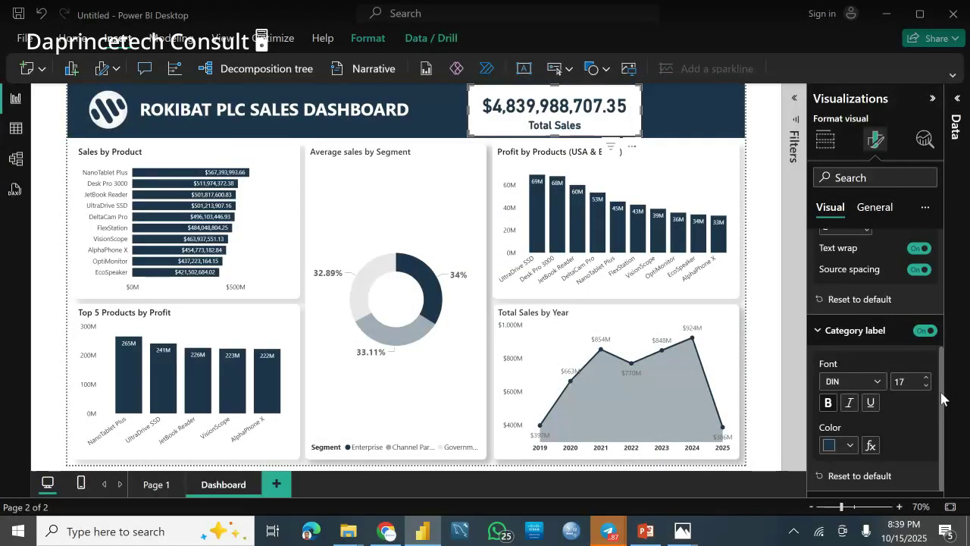
scroll(944, 399, "up", 1)
scroll(943, 376, "up", 5)
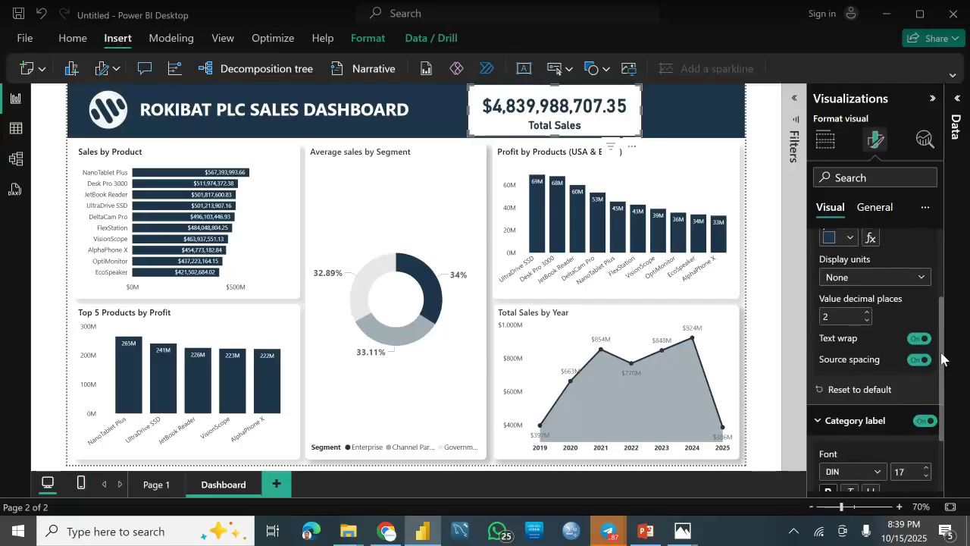
scroll(954, 288, "up", 1)
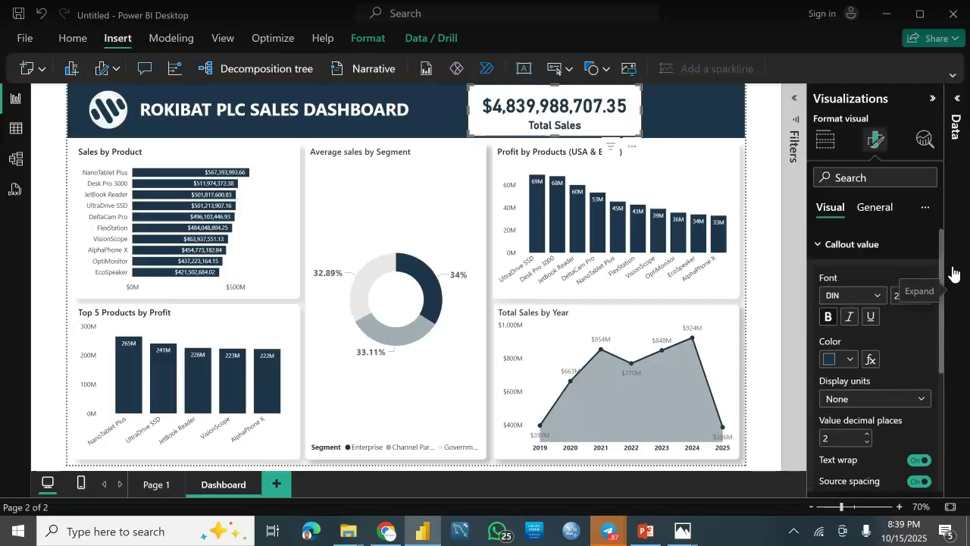
left_click(861, 209)
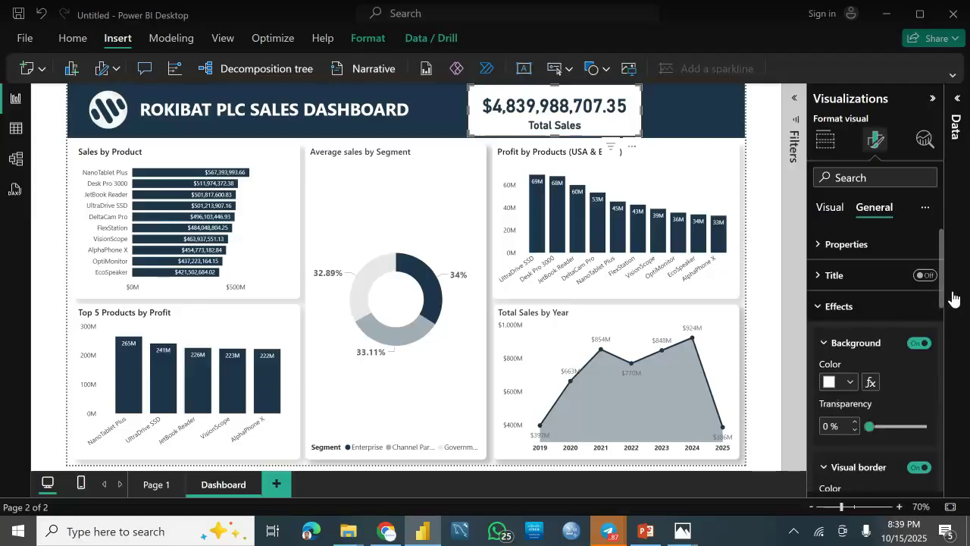
left_click_drag(946, 305, 934, 491)
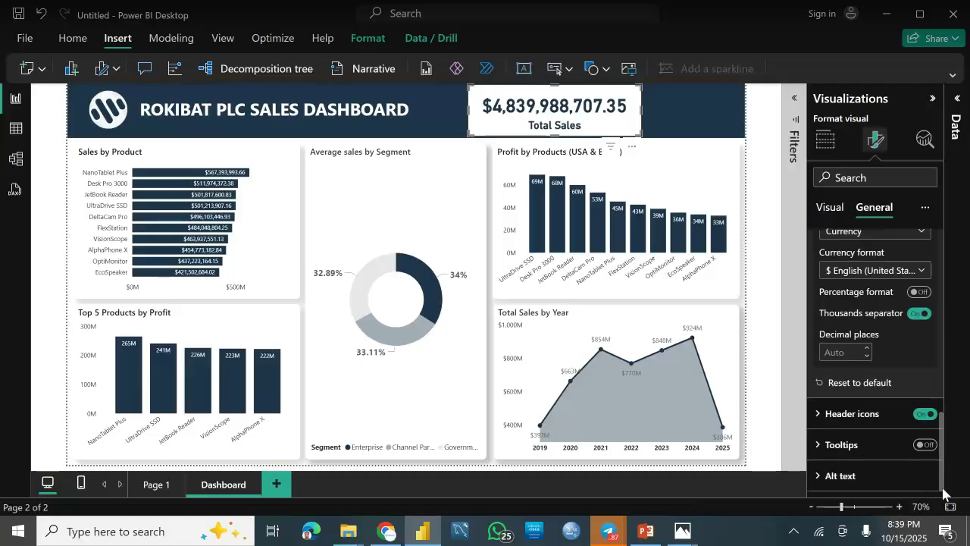
left_click_drag(940, 489, 940, 480)
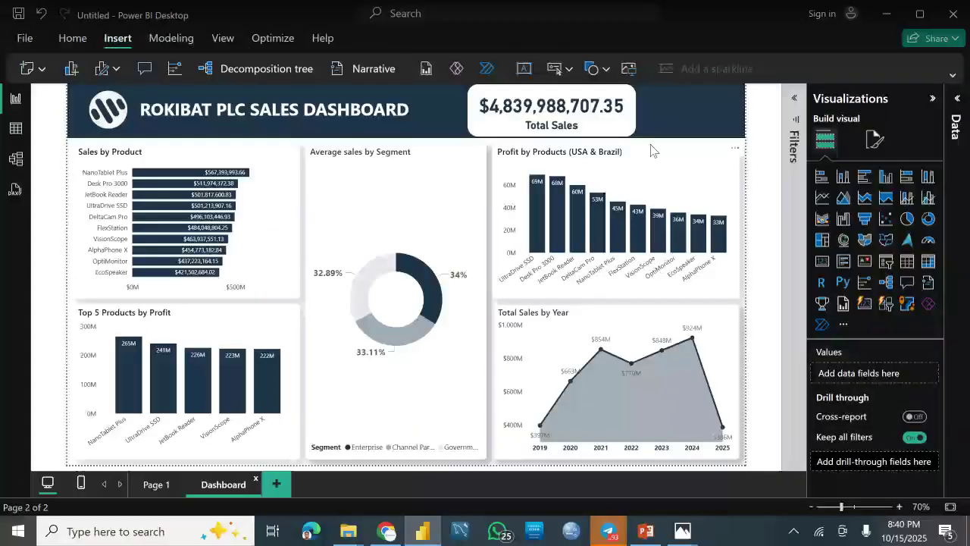
Paste the copied Units Sold card at the header banner's right end and shift the Total Sales card left beside it
key("ctrl+v")
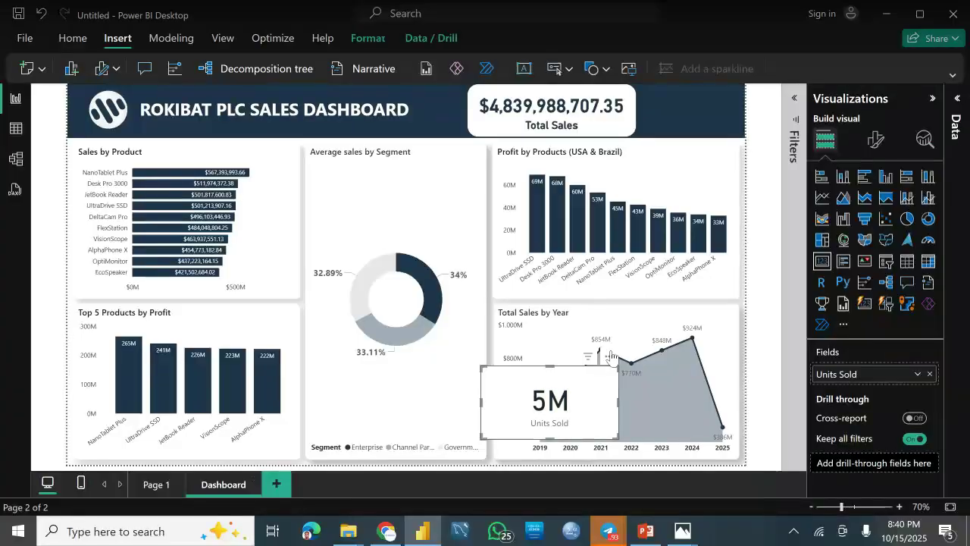
left_click_drag(611, 356, 736, 74)
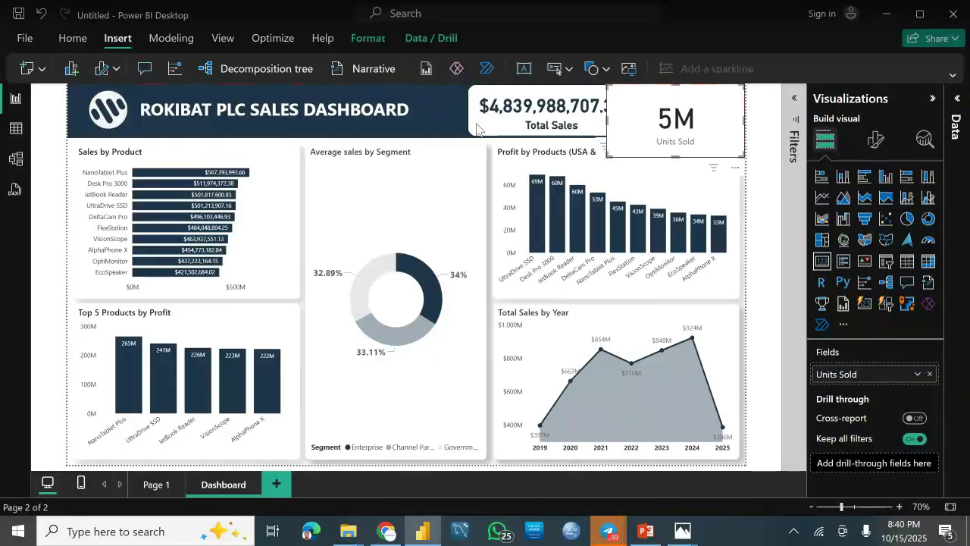
left_click(620, 147)
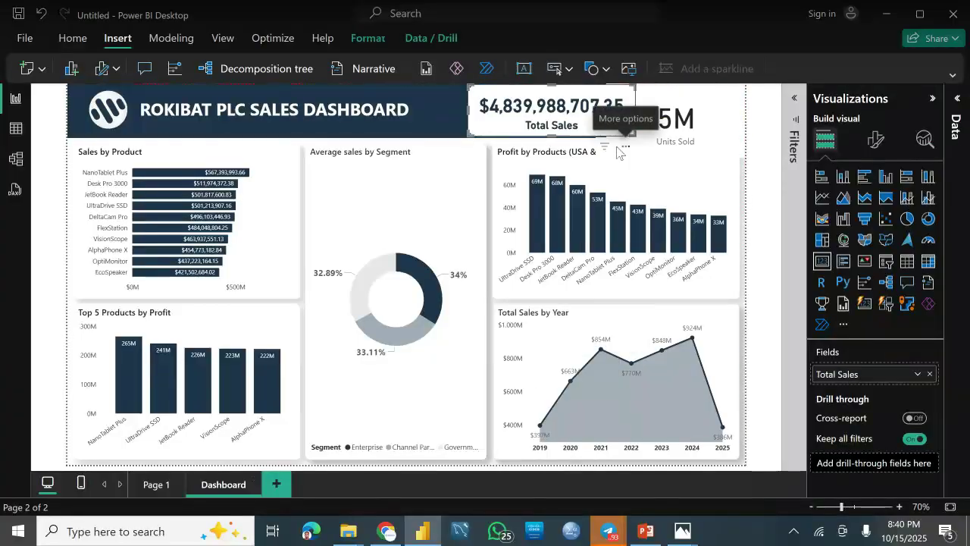
left_click_drag(618, 121, 599, 151)
left_click(650, 126)
Apply the Total Sales card's formatting to the Units Sold card with Format Painter and shrink that card to the banner's height
left_click(531, 114)
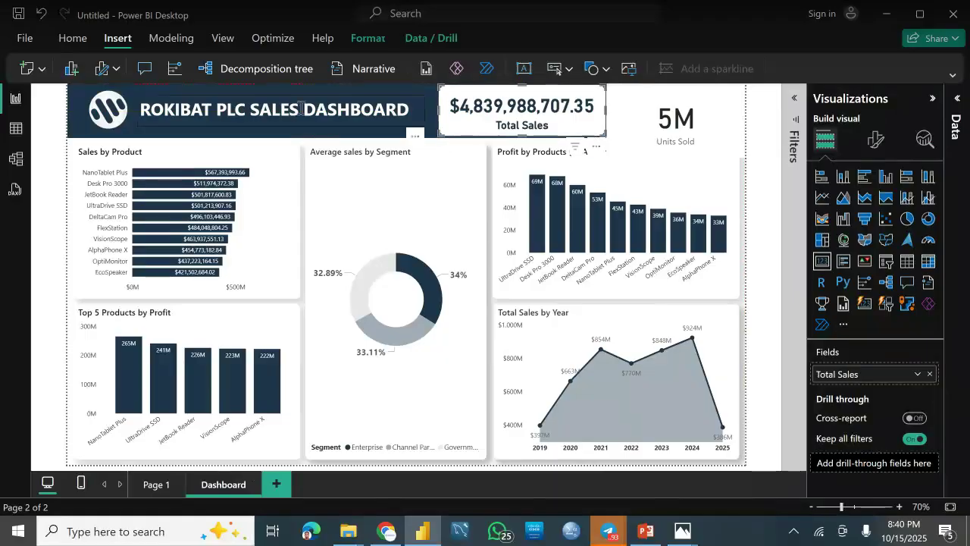
left_click(81, 40)
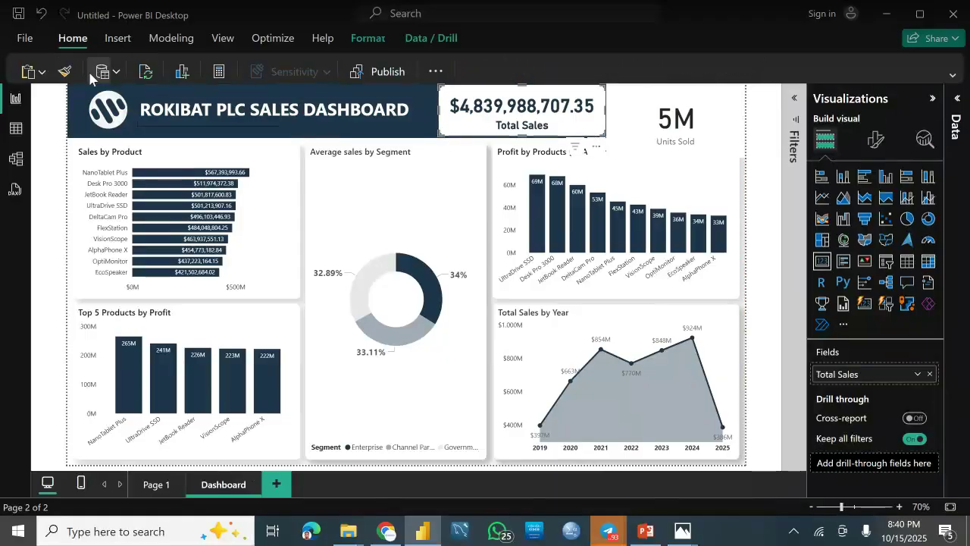
left_click(64, 71)
left_click(653, 110)
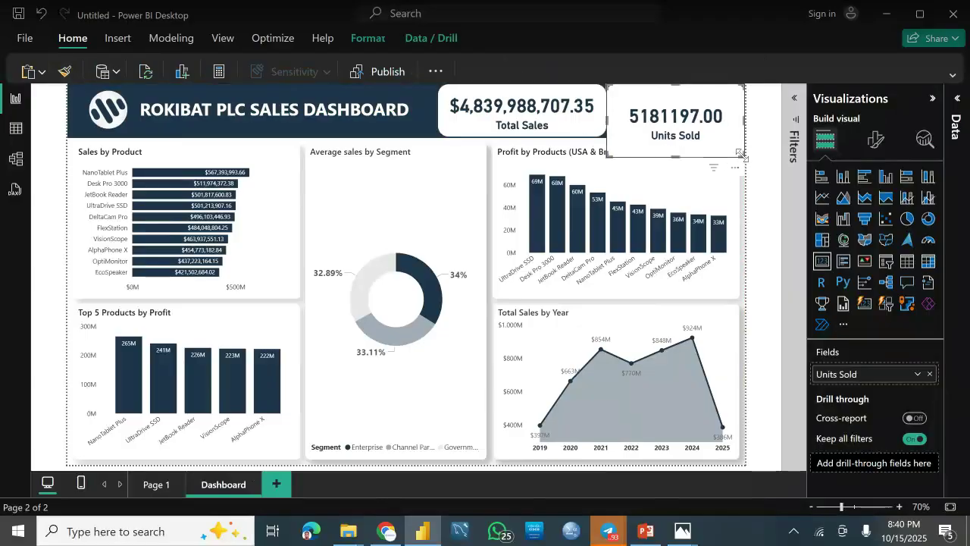
left_click_drag(741, 154, 729, 137)
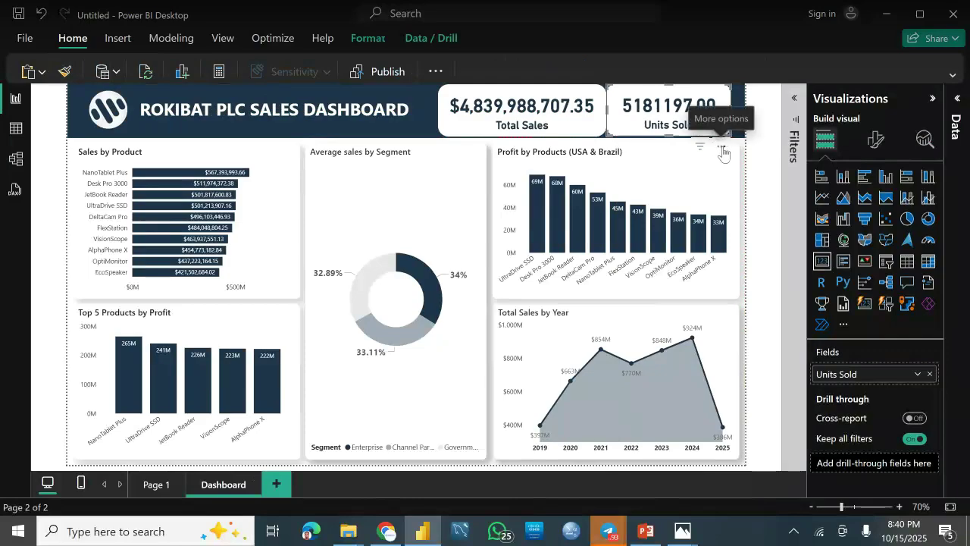
Shift the Units Sold card slightly right to leave a gap beside Total Sales, and review its callout value formatting options
left_click_drag(717, 126, 724, 125)
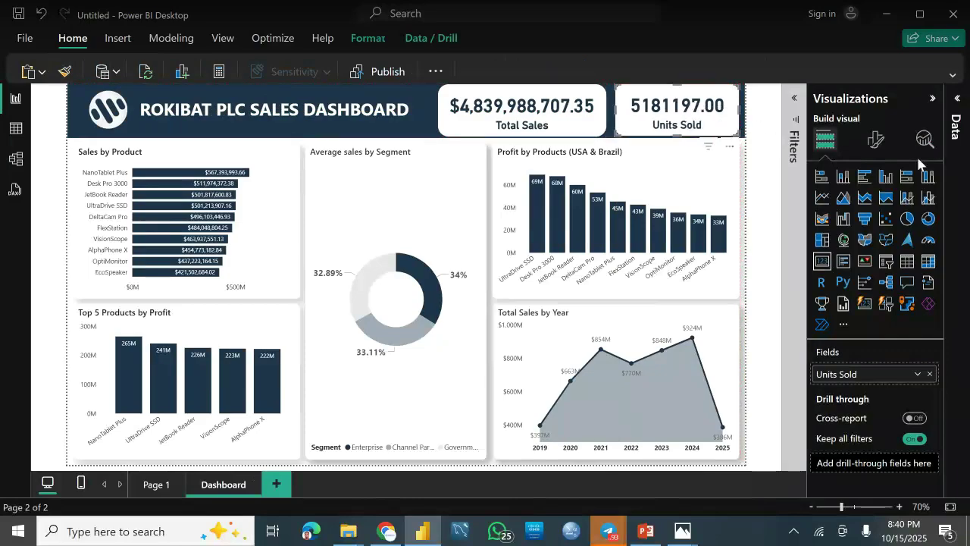
left_click(878, 141)
left_click(879, 208)
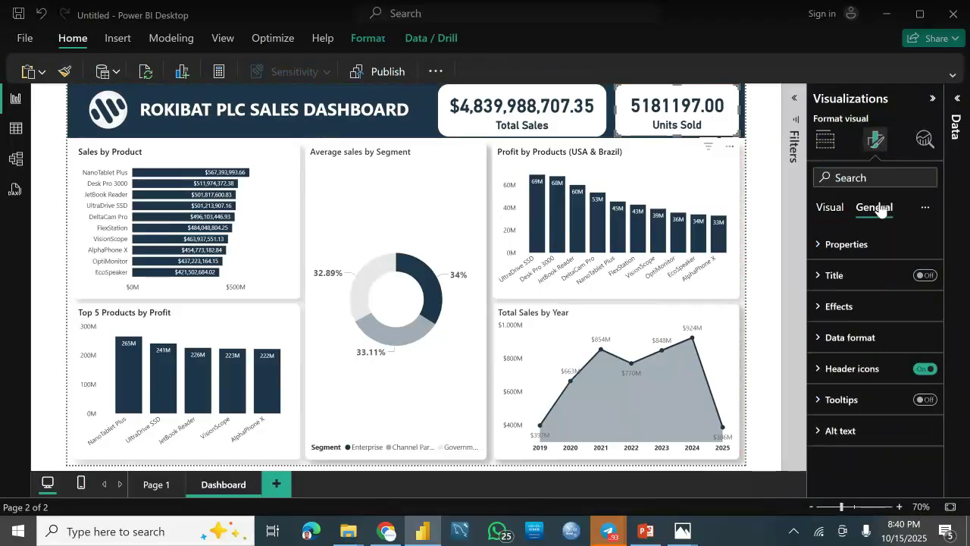
left_click(825, 207)
left_click(841, 279)
left_click(842, 279)
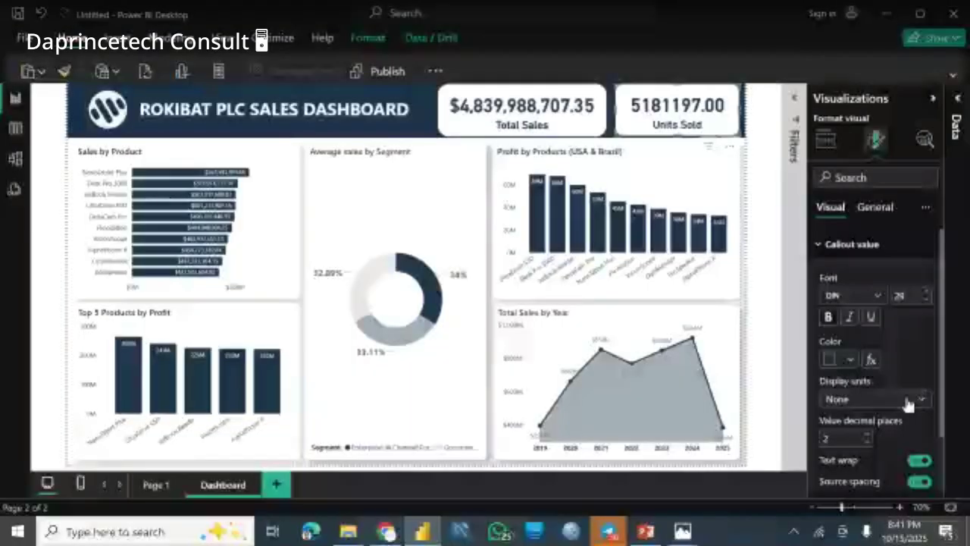
left_click(914, 396)
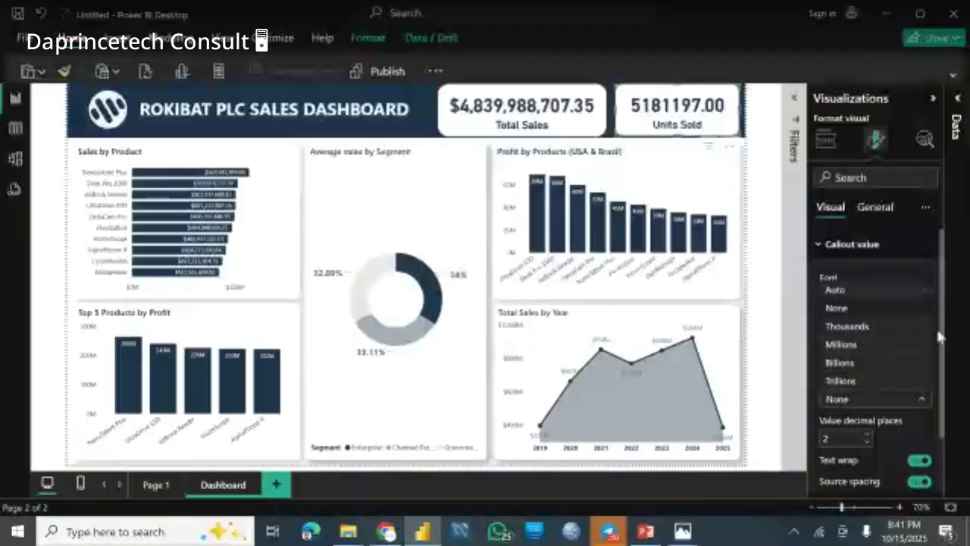
left_click(940, 389)
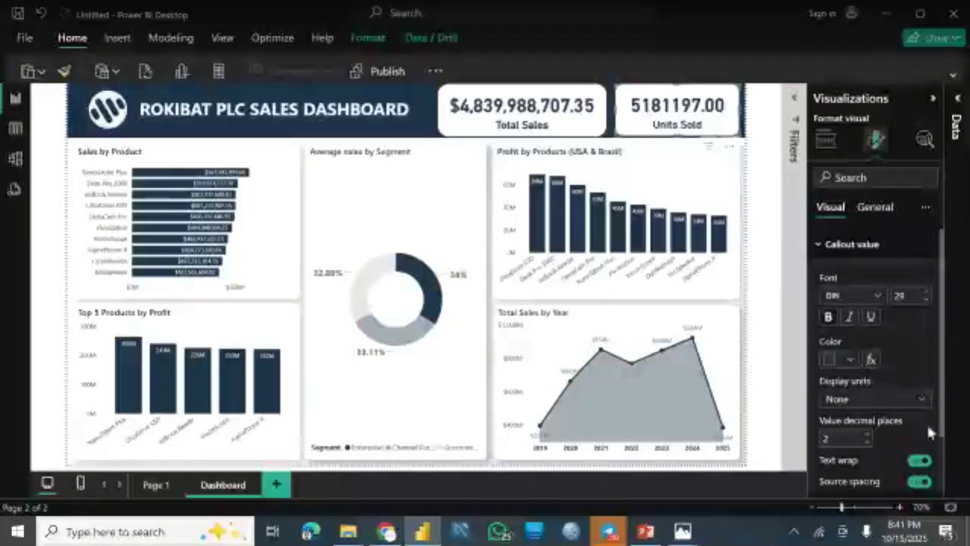
left_click_drag(940, 392, 948, 448)
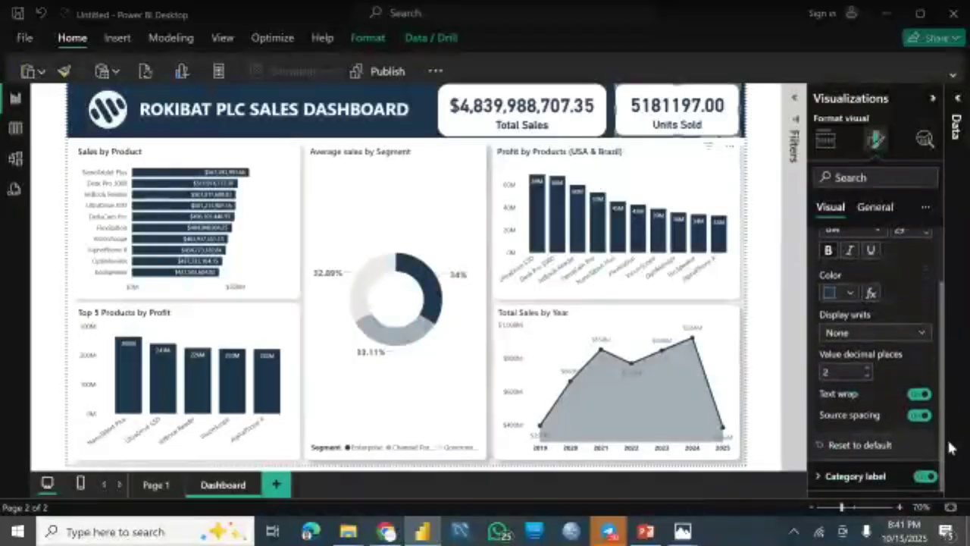
Set the Units Sold card's data format to Whole number
left_click(870, 218)
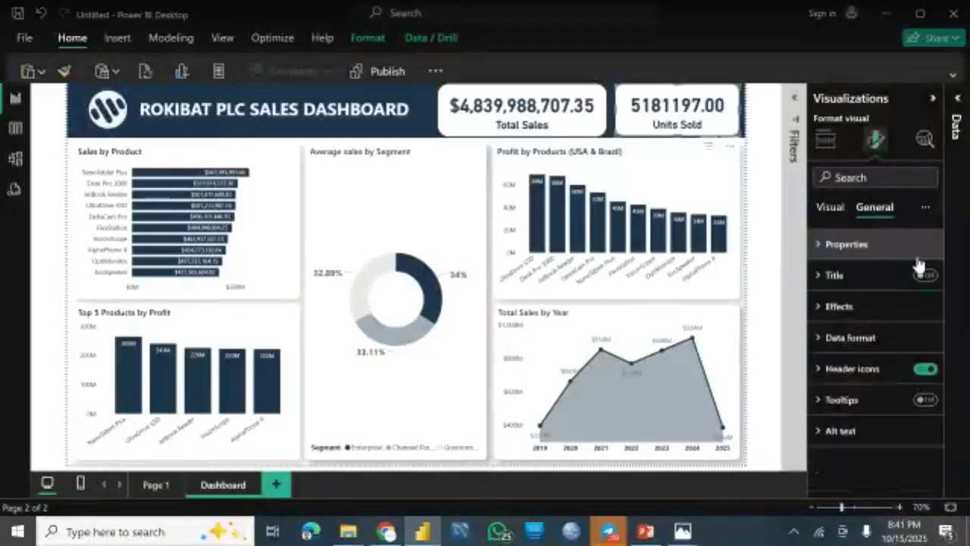
left_click(897, 337)
scroll(946, 352, "down", 3)
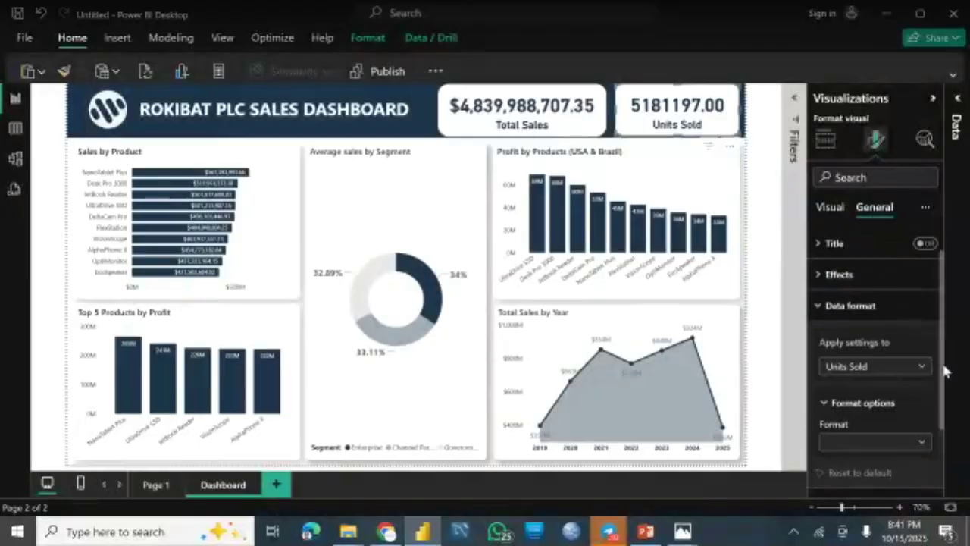
left_click(848, 403)
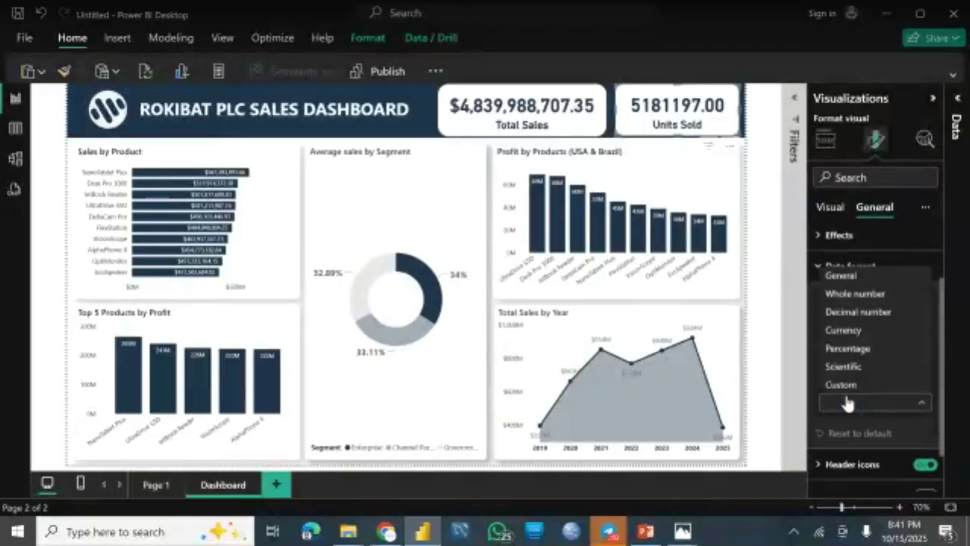
left_click(839, 330)
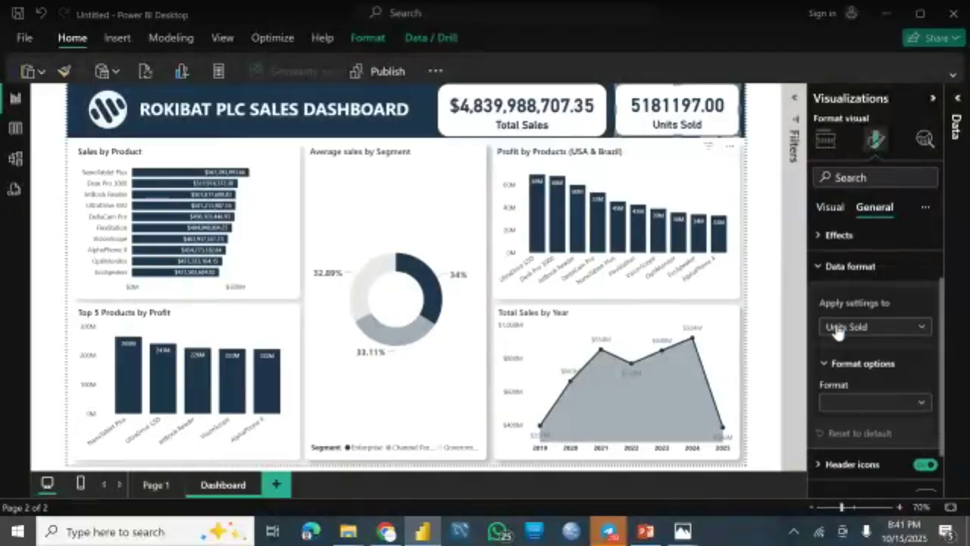
left_click(849, 404)
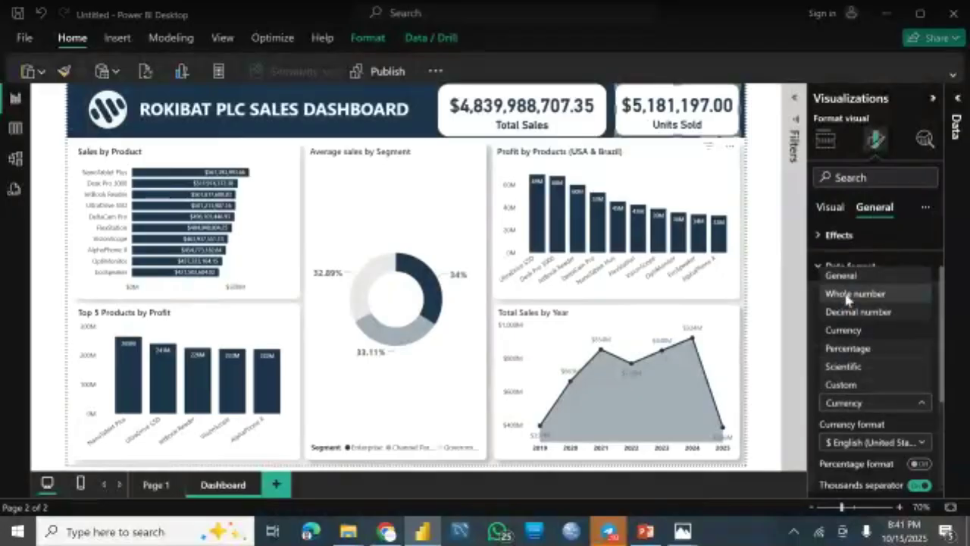
left_click(847, 297)
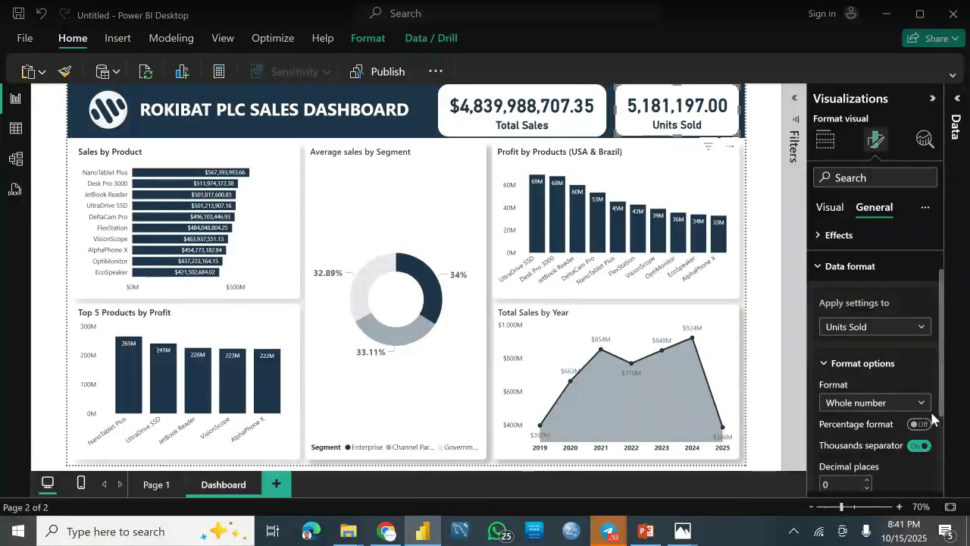
Set the Units Sold card's callout value decimal places to 0
scroll(942, 394, "up", 1)
left_click_drag(943, 394, 843, 226)
left_click(828, 207)
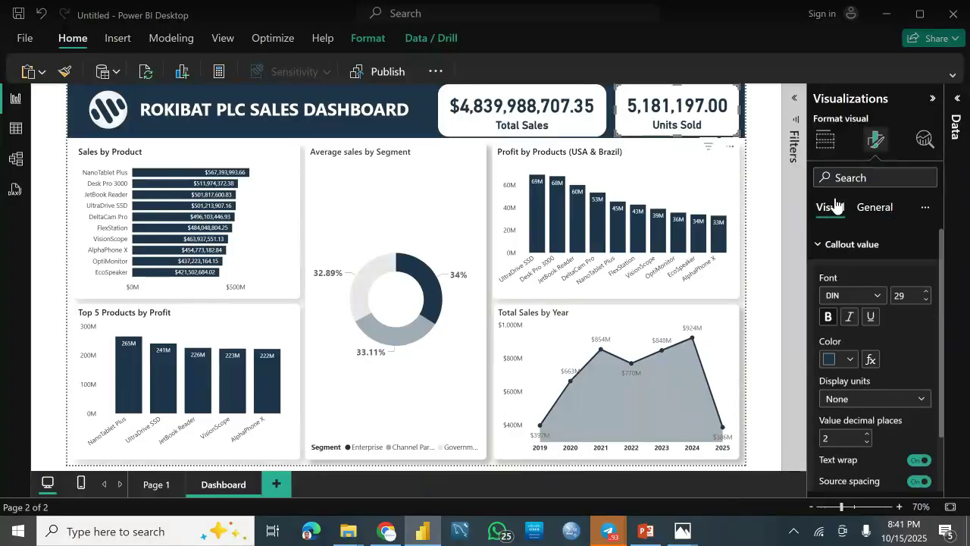
scroll(935, 274, "down", 2)
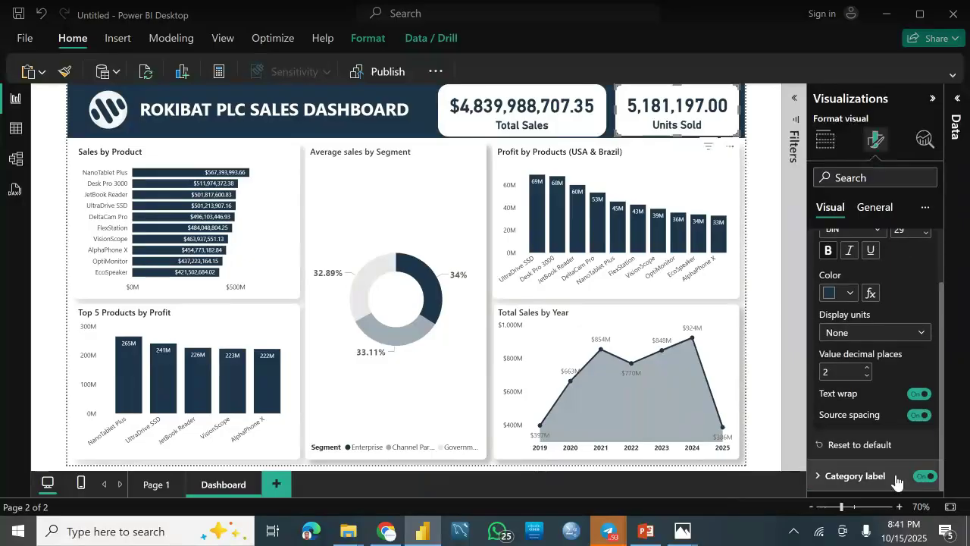
scroll(933, 440, "down", 2)
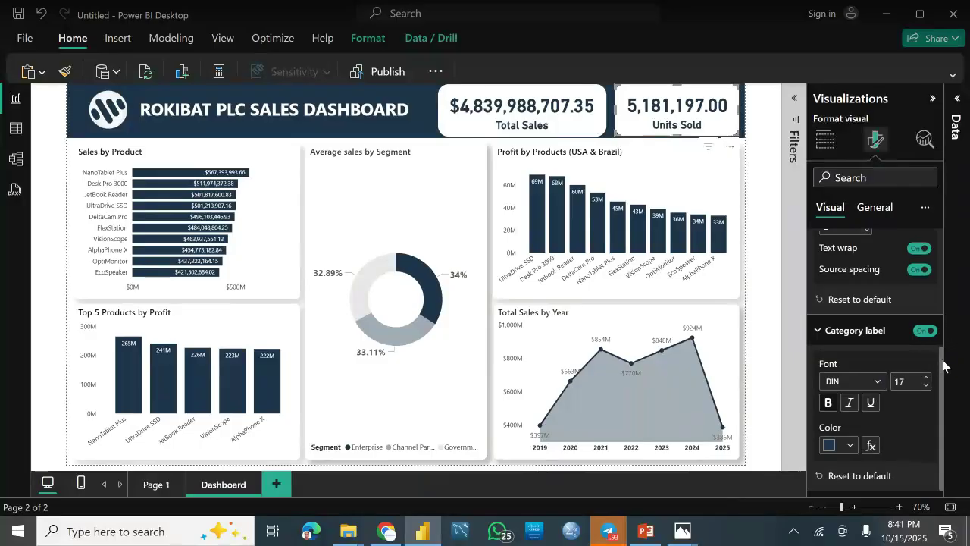
left_click_drag(945, 364, 946, 241)
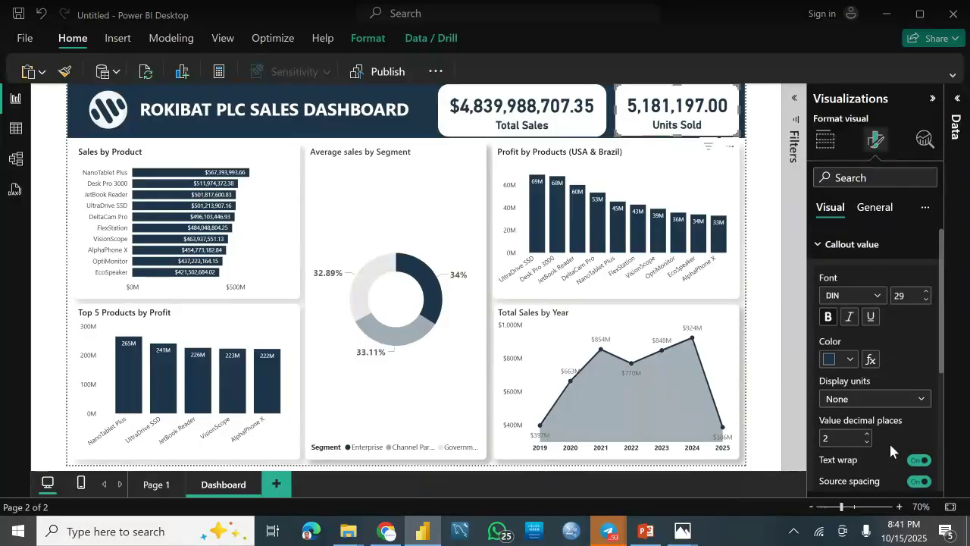
left_click(867, 442)
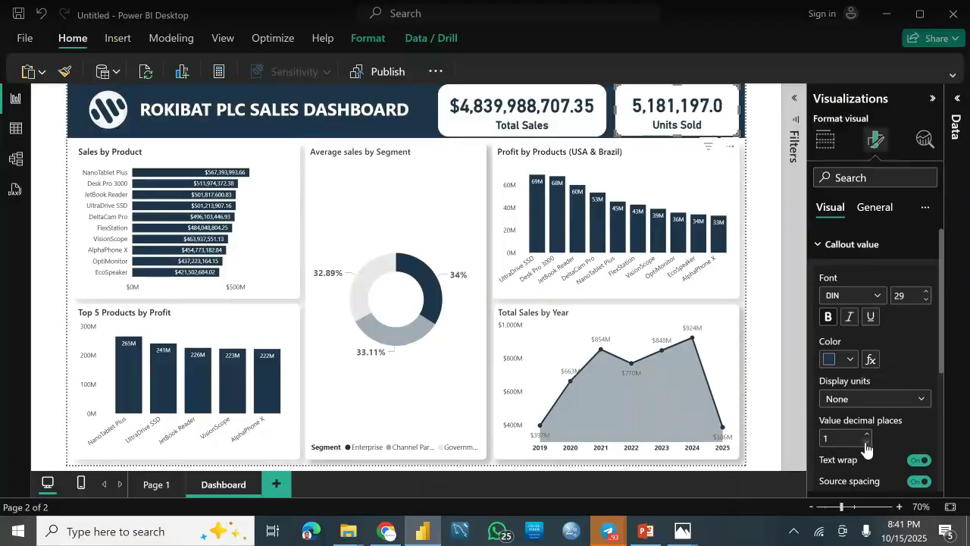
left_click(867, 442)
left_click(763, 221)
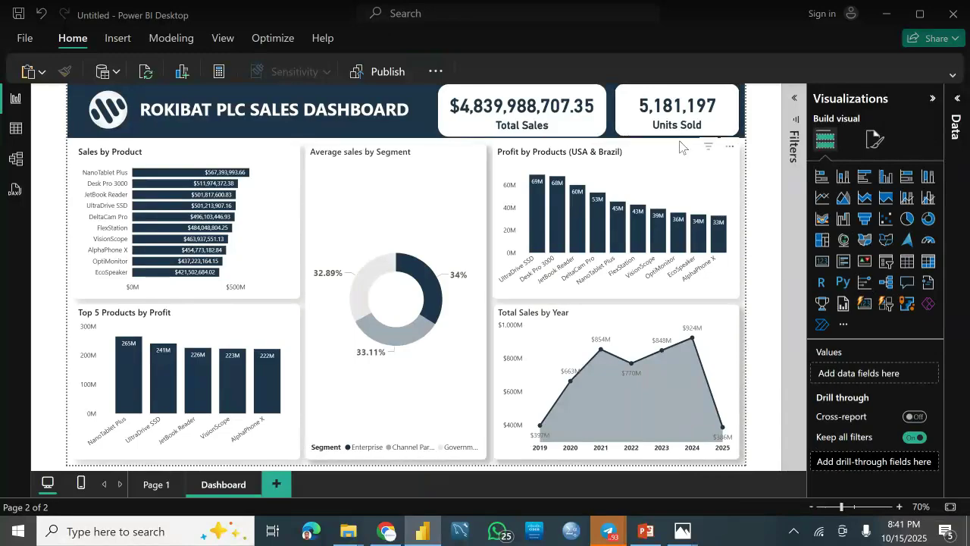
mouse_move(696, 255)
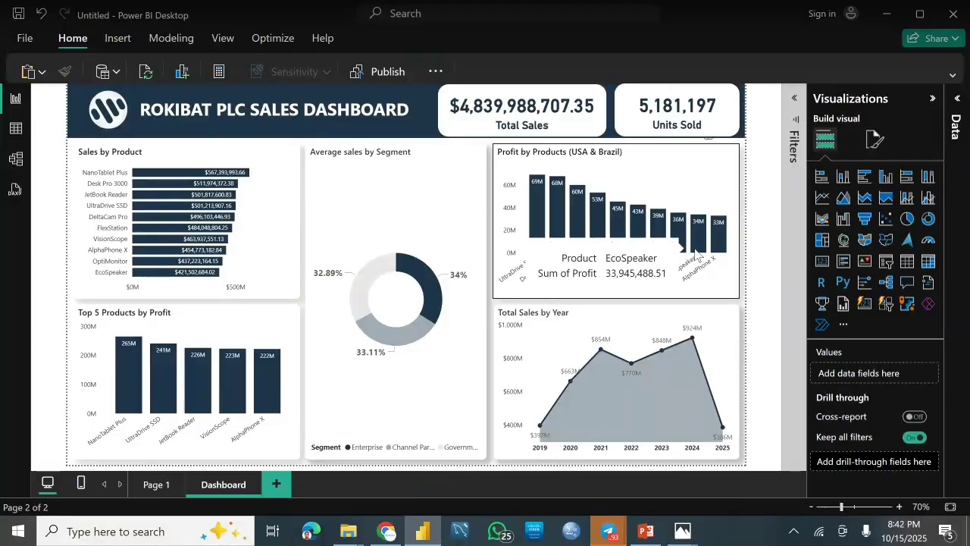
mouse_move(127, 389)
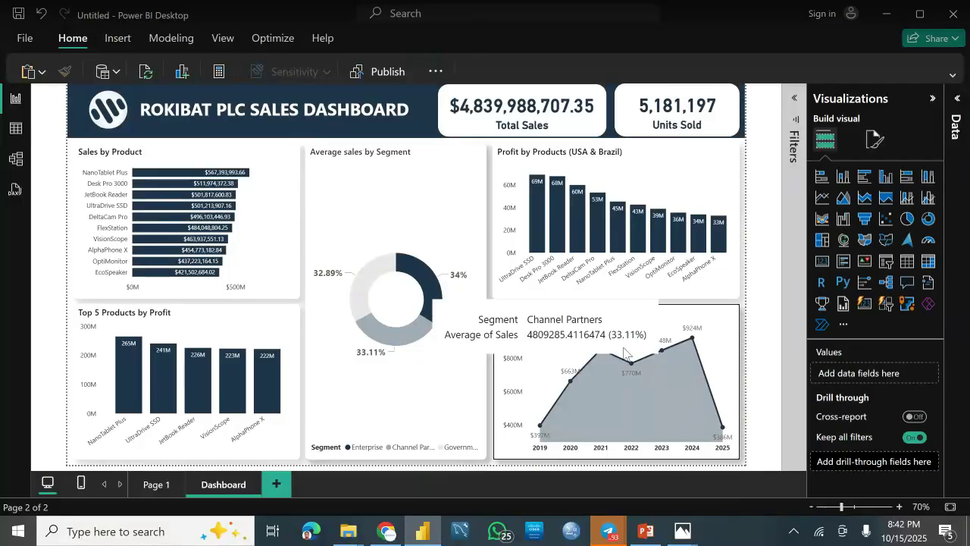
mouse_move(535, 226)
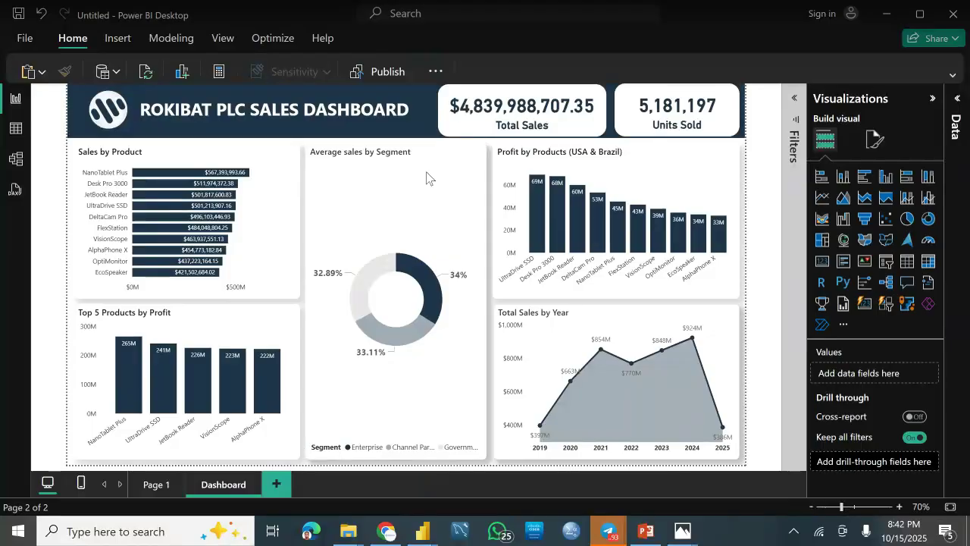
Start saving the report on this device in the Data Analysis Training Presentation folder under Documents, Data Analysis Class
key("ctrl+s")
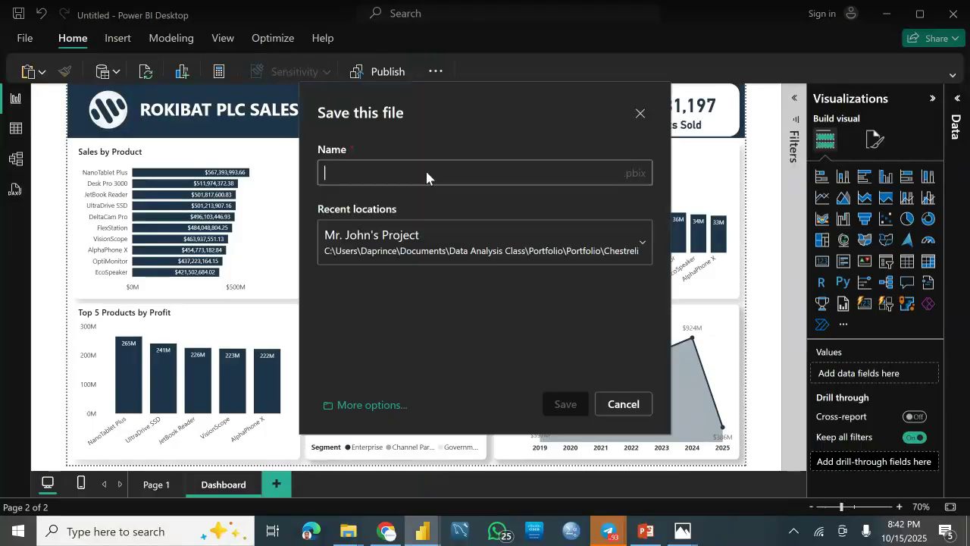
left_click(642, 249)
left_click(650, 197)
left_click(372, 405)
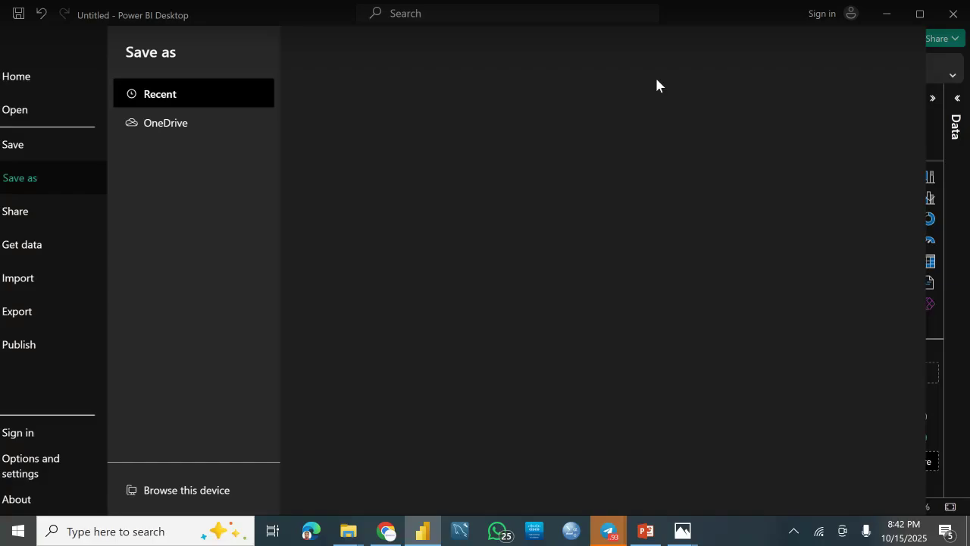
left_click(213, 493)
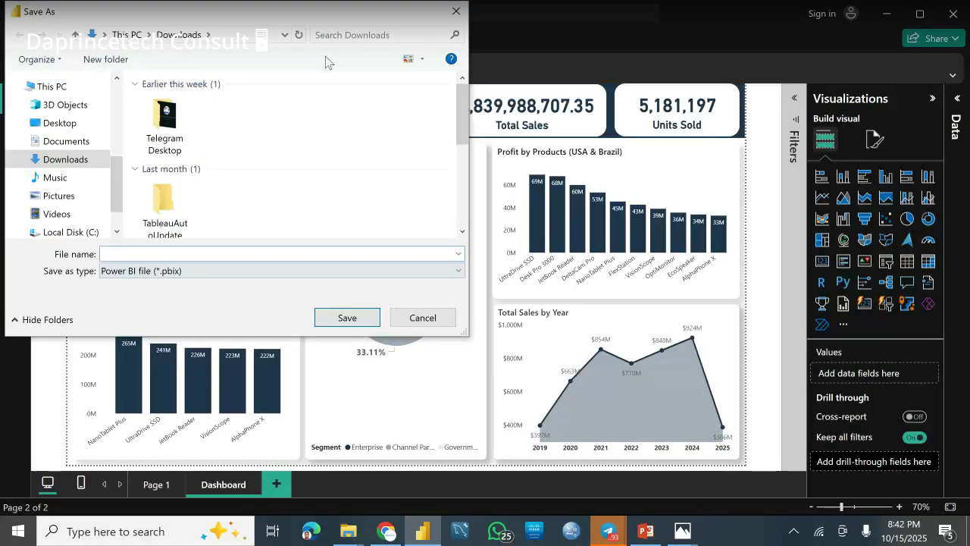
left_click(62, 144)
double_click(253, 183)
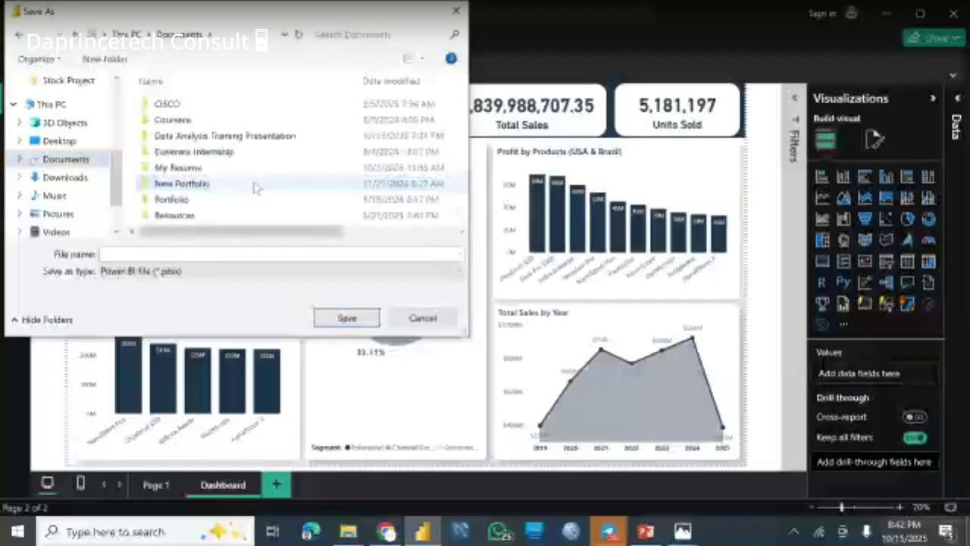
left_click(257, 141)
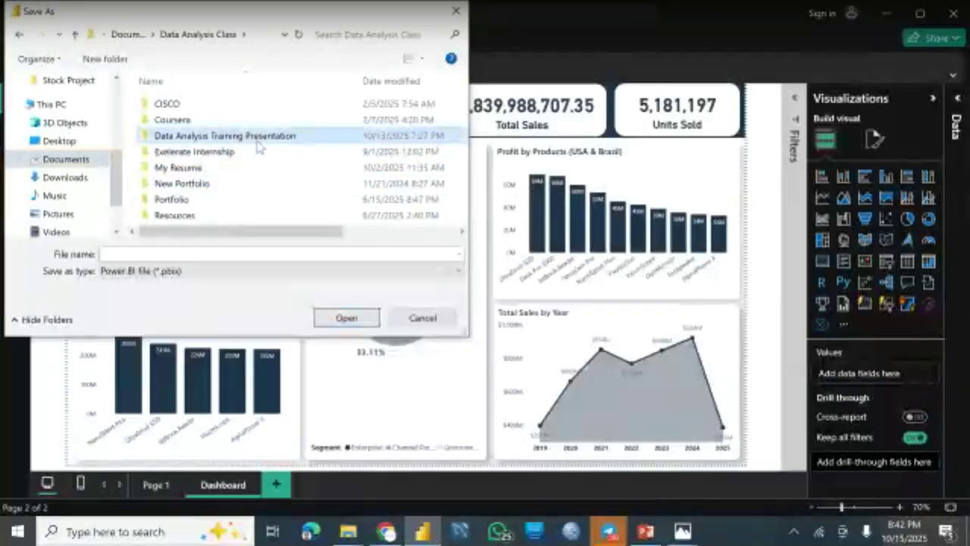
double_click(257, 141)
left_click(185, 255)
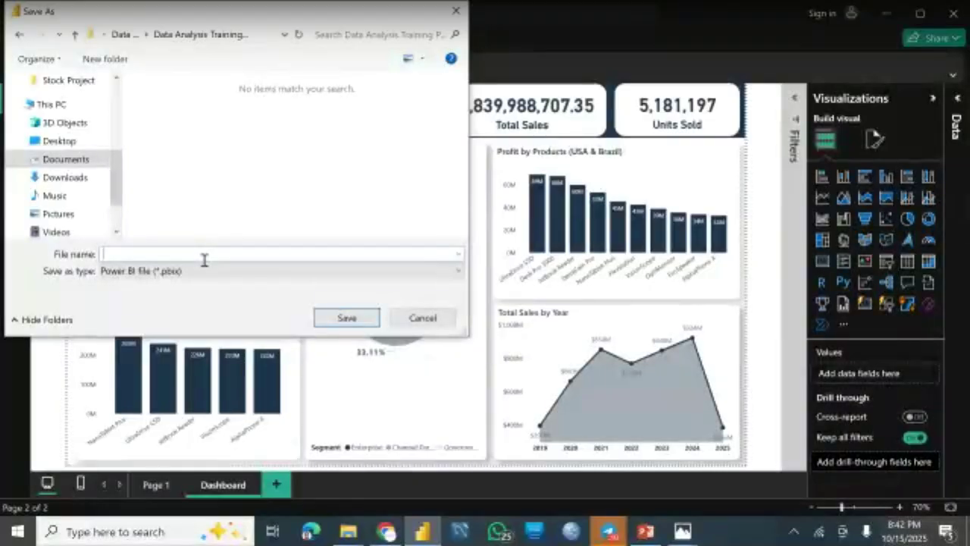
type("pOWER bi CL")
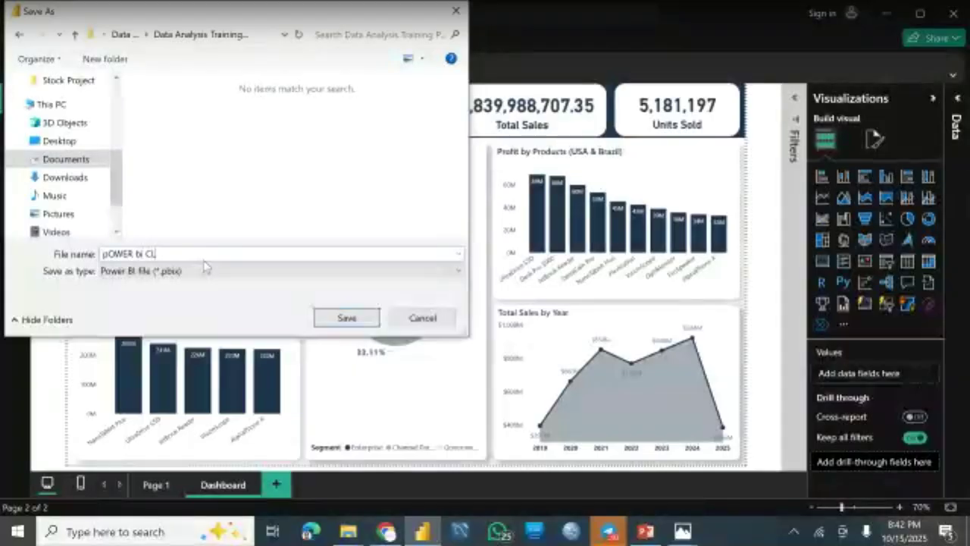
type("ASS")
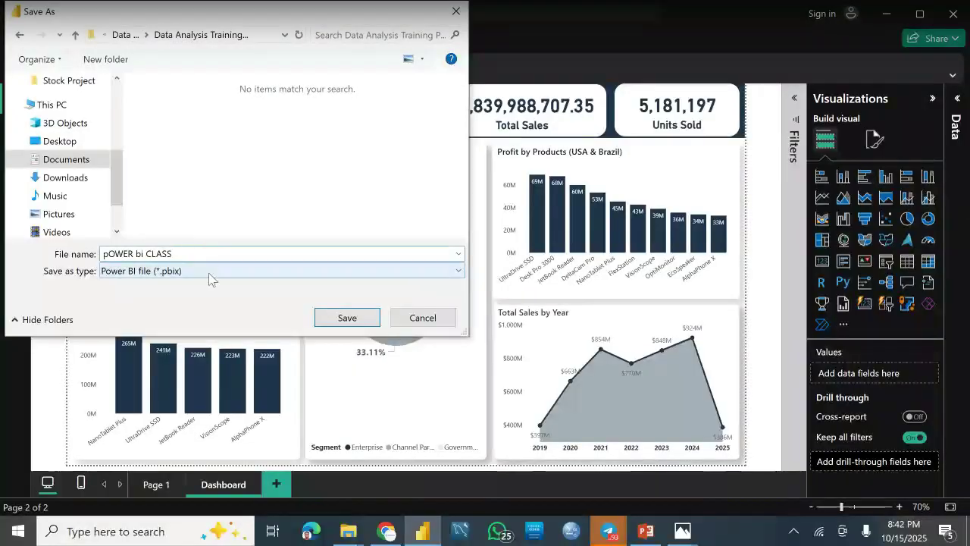
key("ctrl+a")
key("BackSpace")
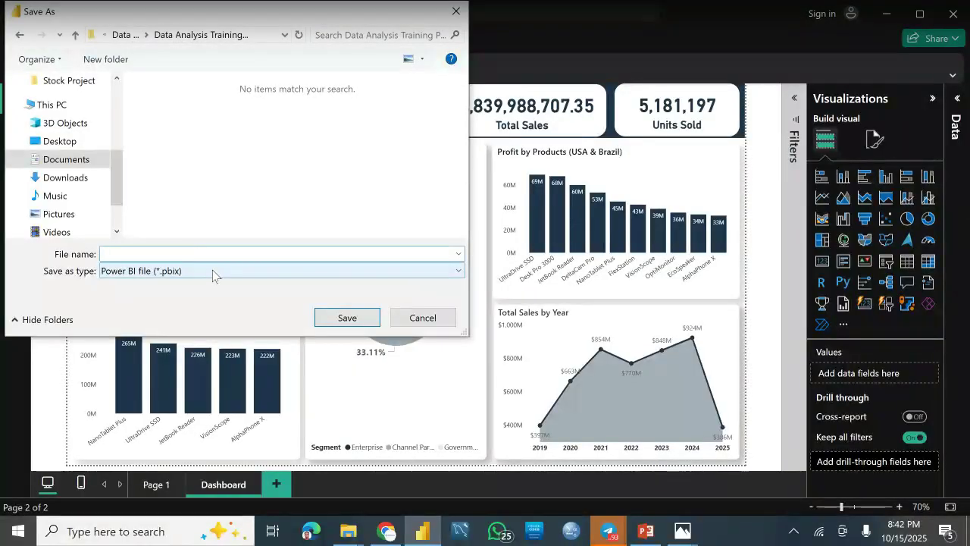
Name the report file "Power BI class" and save it
type("Power BI class")
left_click(339, 319)
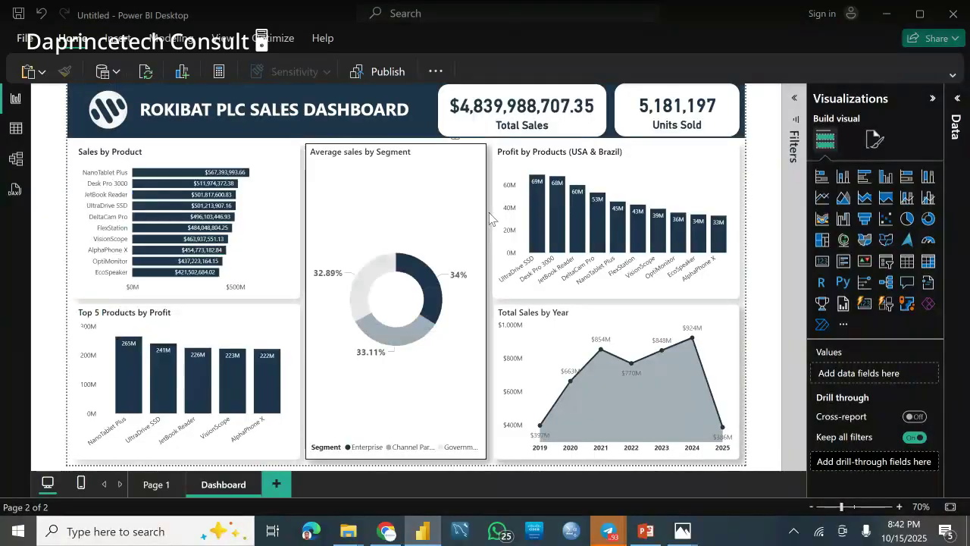
Nudge the Total Sales card right so it sits closer to the Units Sold card
left_click(600, 134)
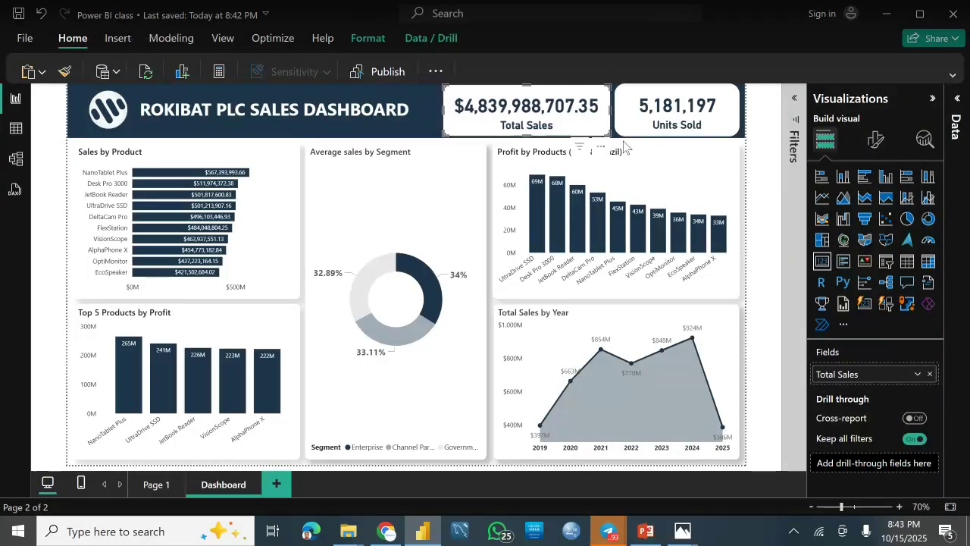
left_click(769, 148)
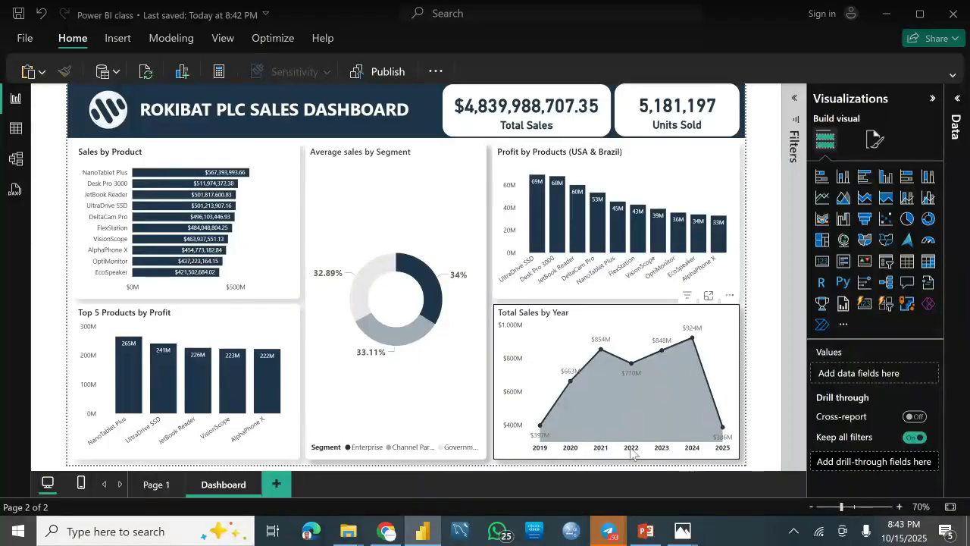
Turn off matching the line color for the shade area of the Total Sales by Year chart
left_click(606, 387)
left_click(875, 140)
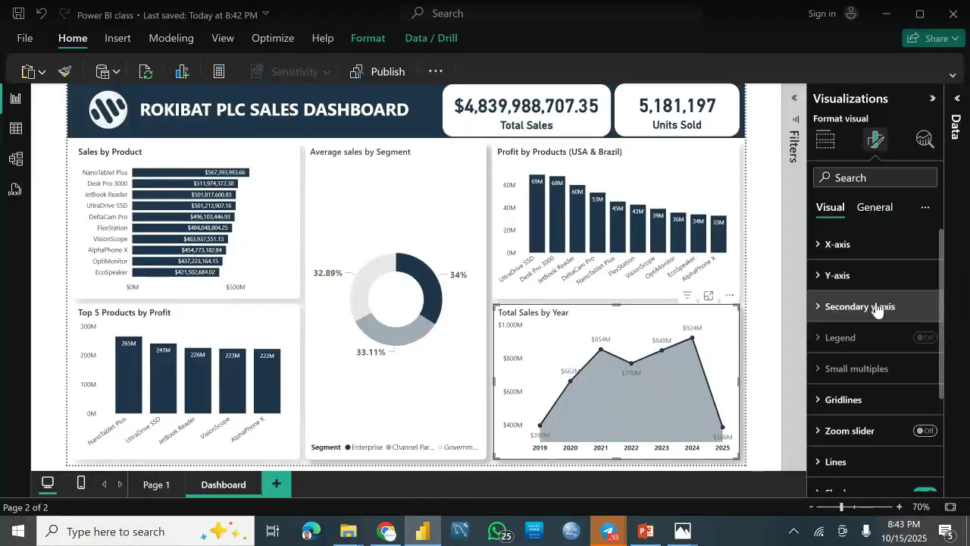
left_click(875, 208)
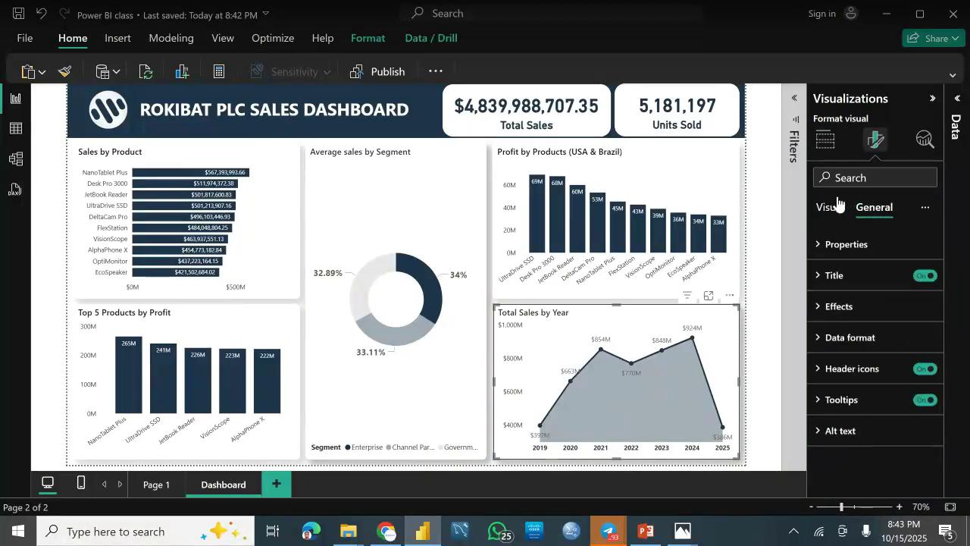
left_click(839, 207)
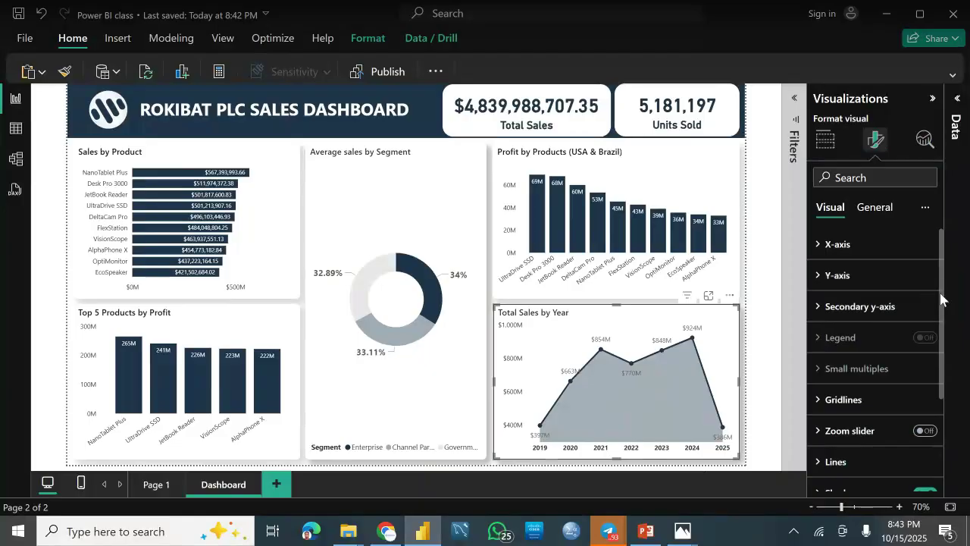
left_click_drag(943, 300, 943, 395)
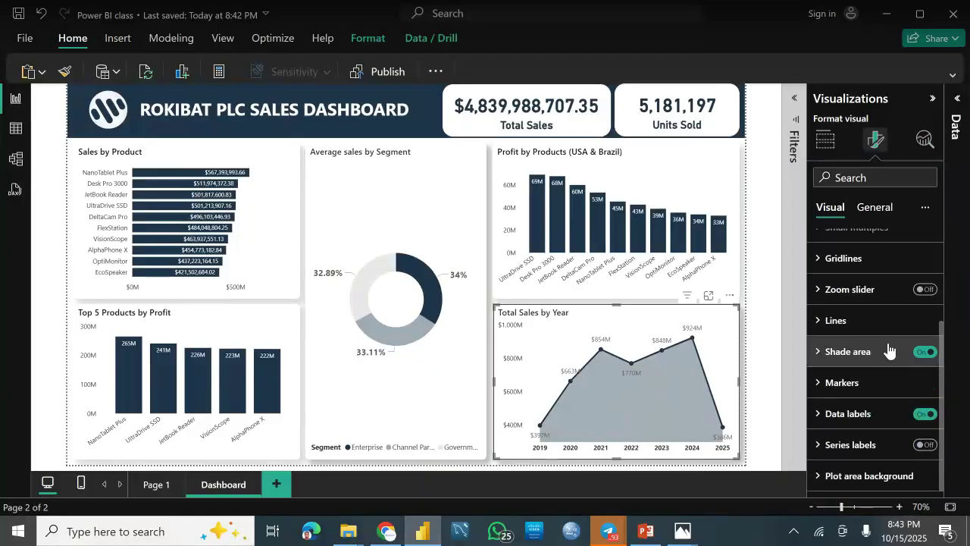
left_click(867, 353)
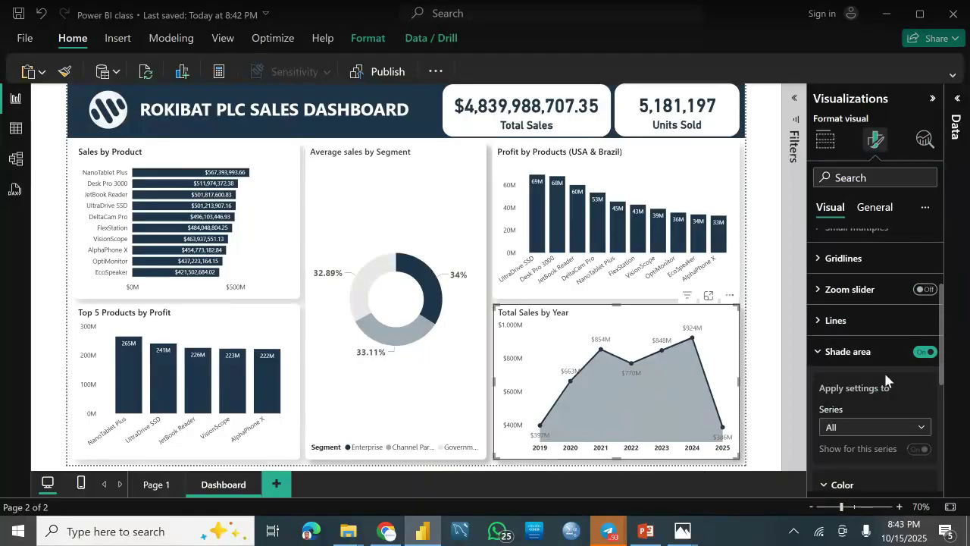
left_click_drag(940, 385, 943, 438)
left_click(919, 351)
left_click(919, 351)
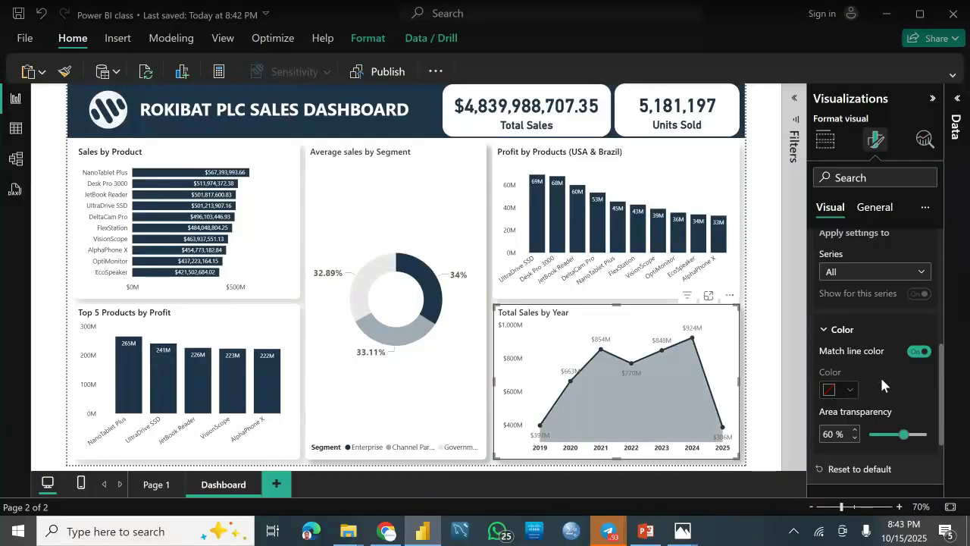
left_click(919, 353)
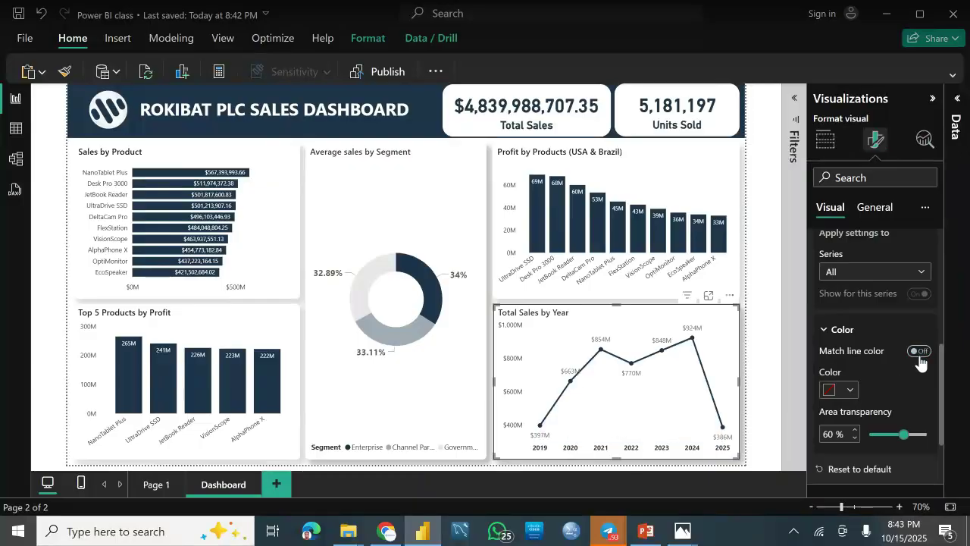
Try #605E5C and White, 10% darker as the shade area color of the Total Sales by Year chart
left_click(847, 391)
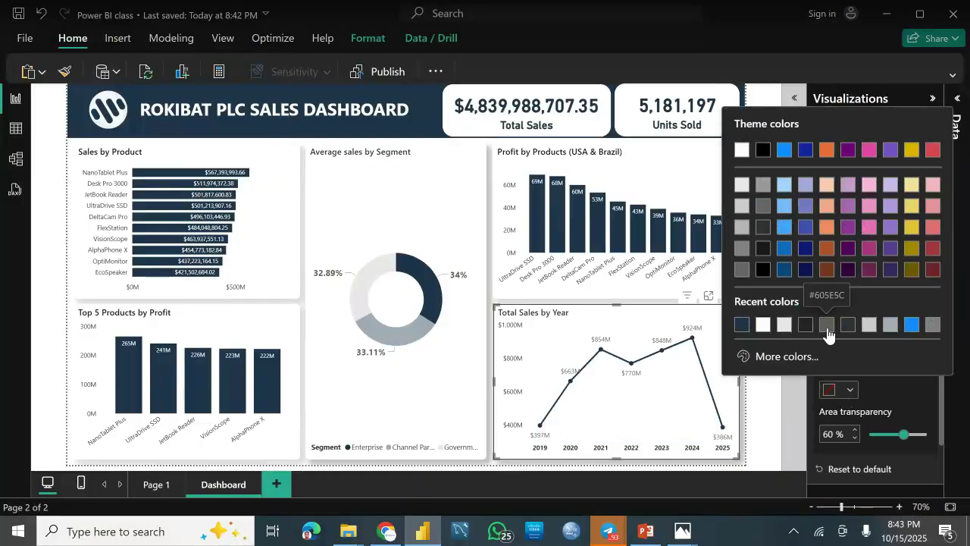
left_click(827, 326)
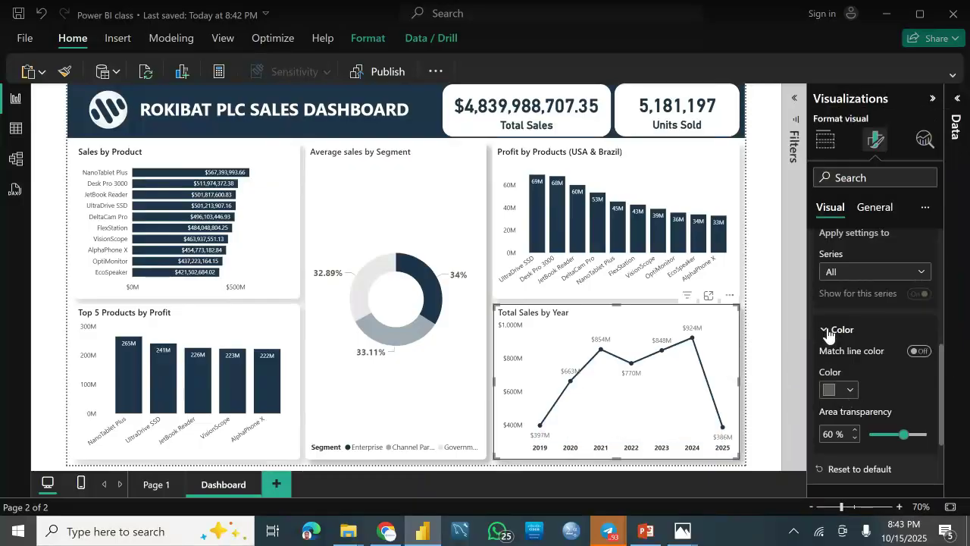
left_click(850, 386)
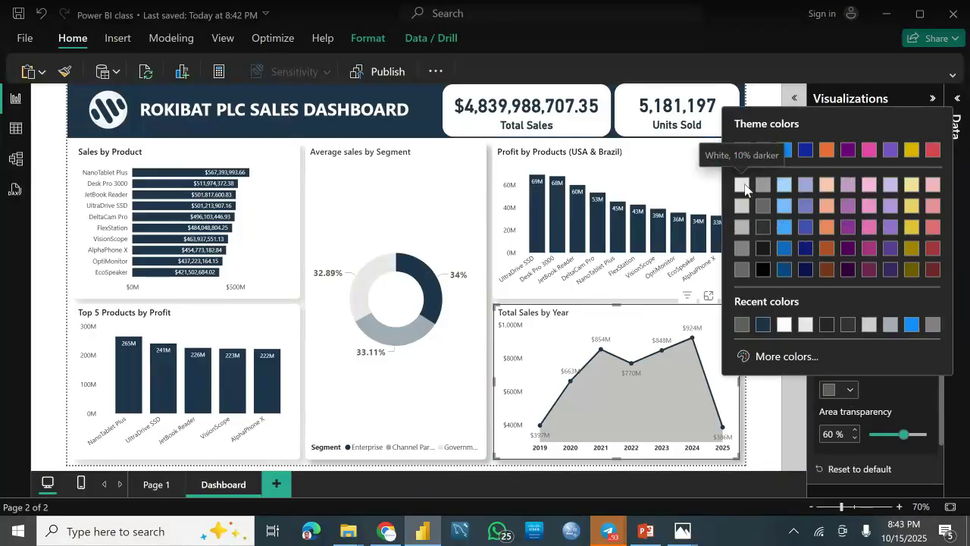
left_click(743, 187)
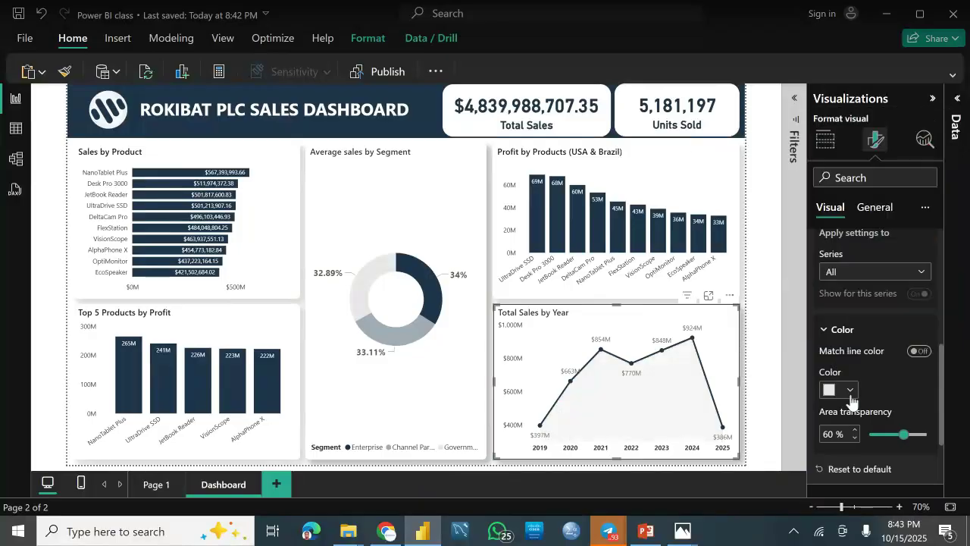
Set the Total Sales by Year shade area color to the lightest gray among the black theme shades
left_click(850, 391)
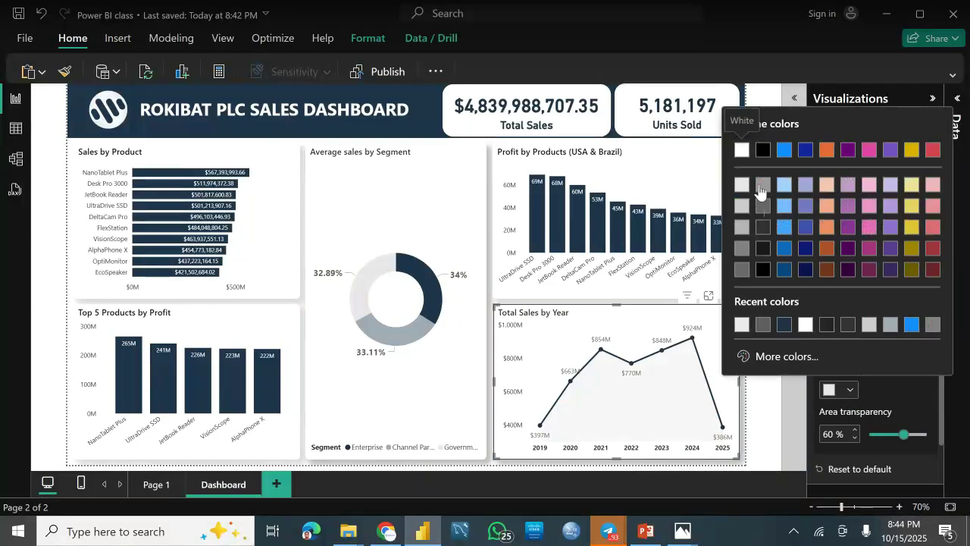
left_click(761, 187)
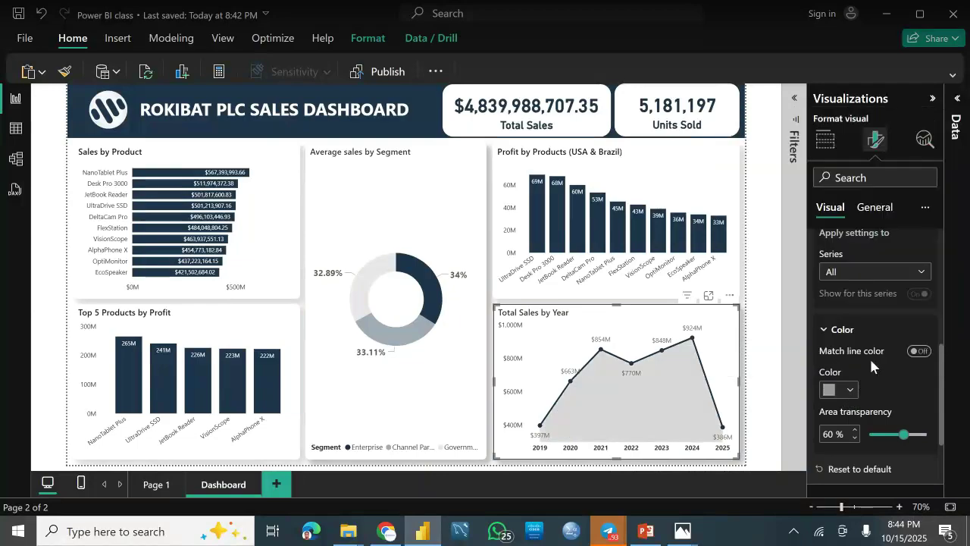
left_click(680, 535)
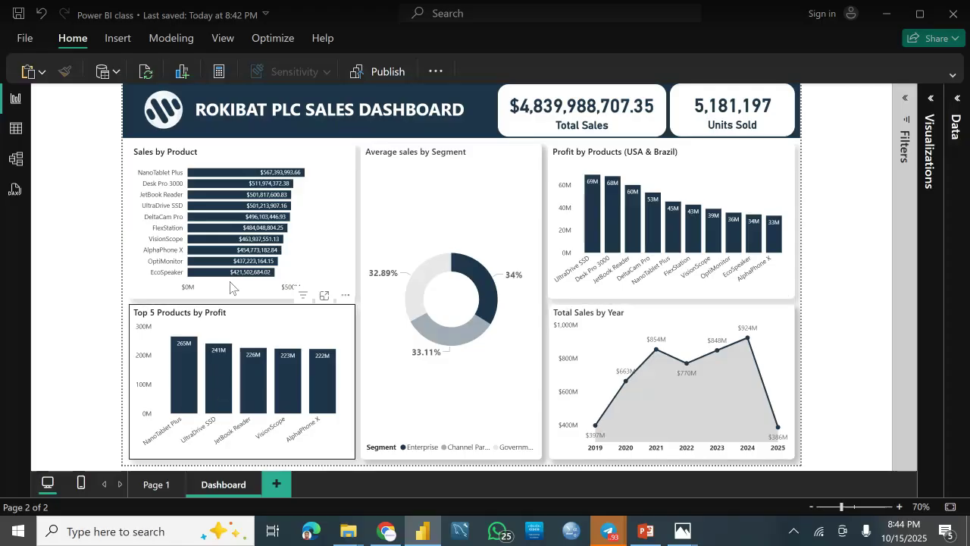
Cross-filter the dashboard by the Government segment in the donut chart and clear the selection
mouse_move(214, 178)
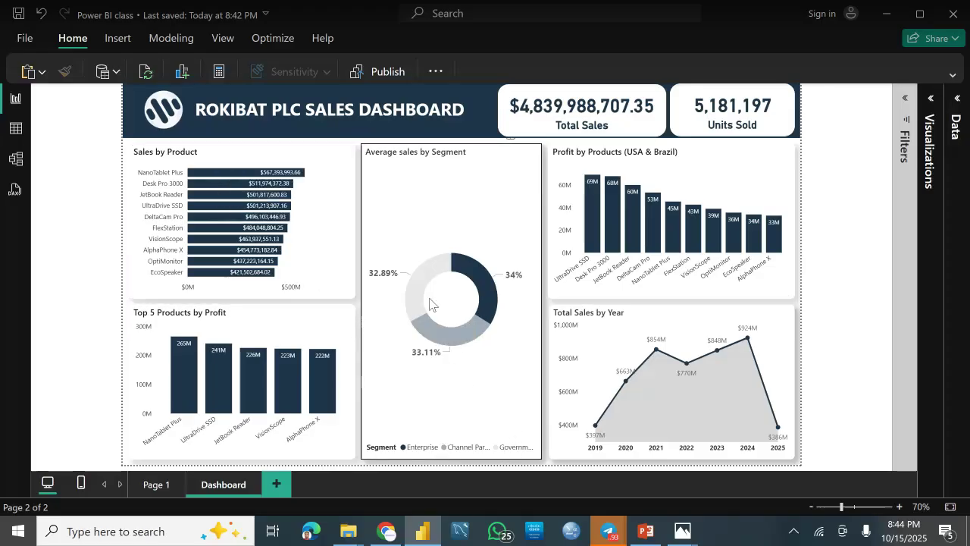
mouse_move(412, 284)
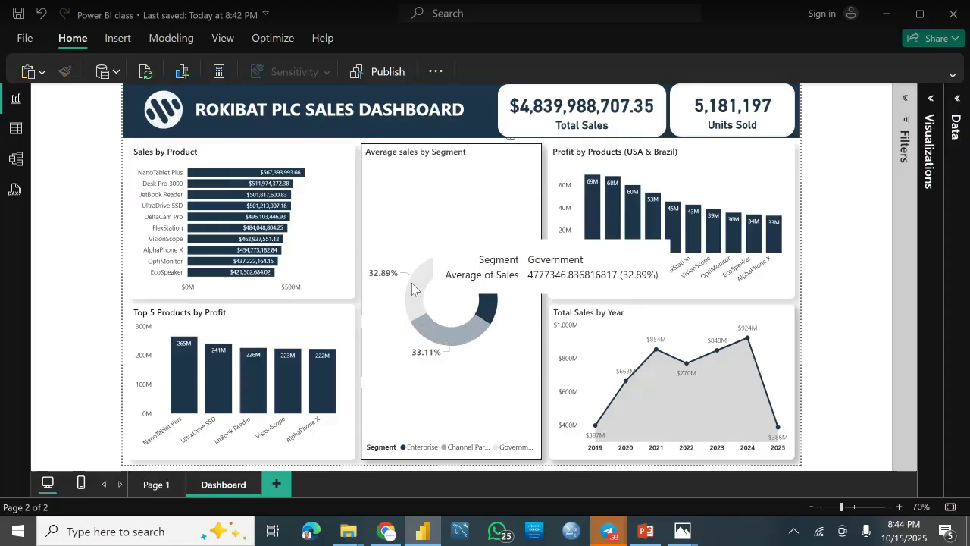
left_click(411, 282)
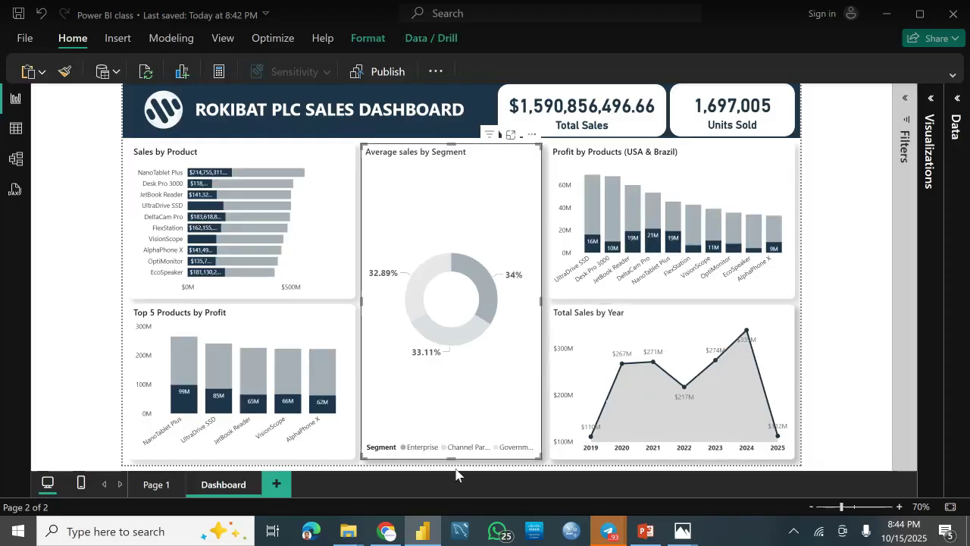
left_click(455, 416)
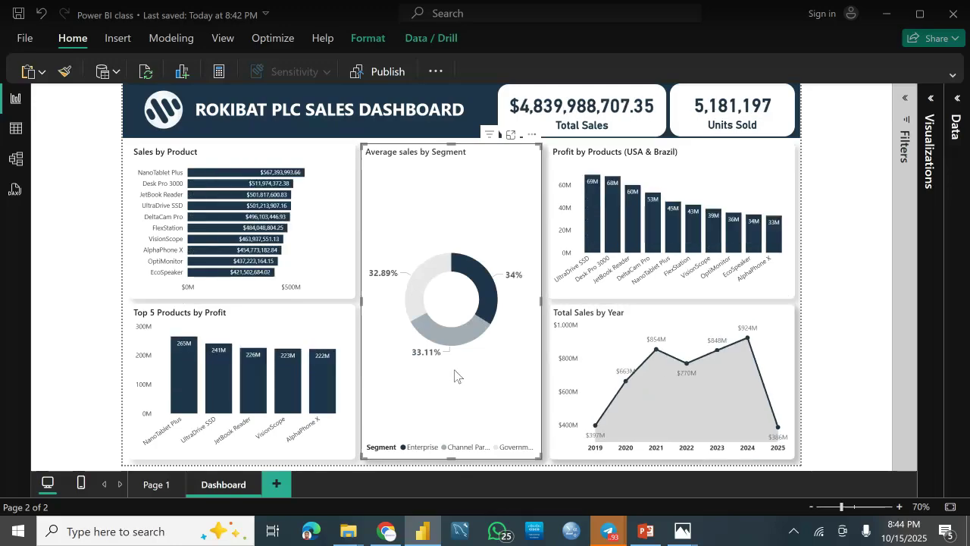
Check the dashboard cross-filtered by the Enterprise segment, inspect the other charts' values, and clear the filter
mouse_move(453, 339)
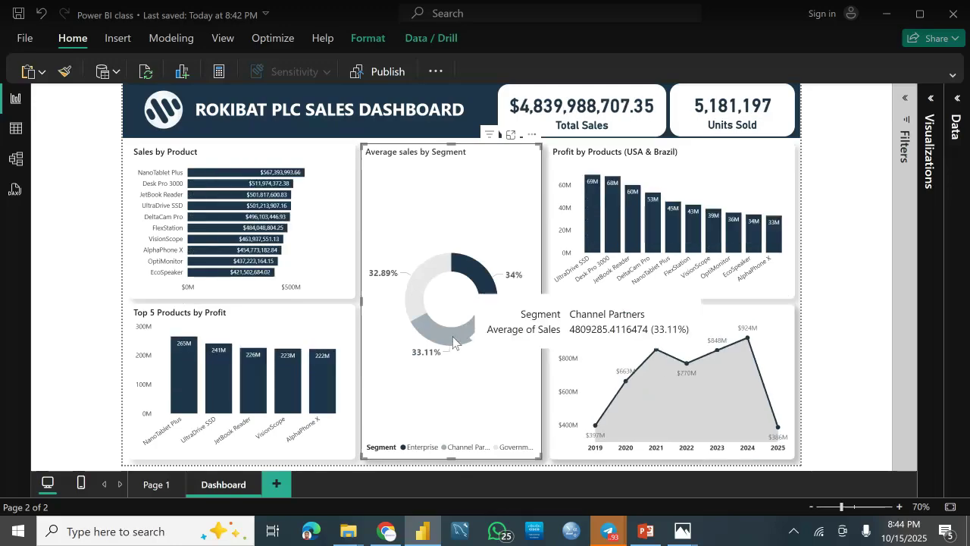
left_click(482, 291)
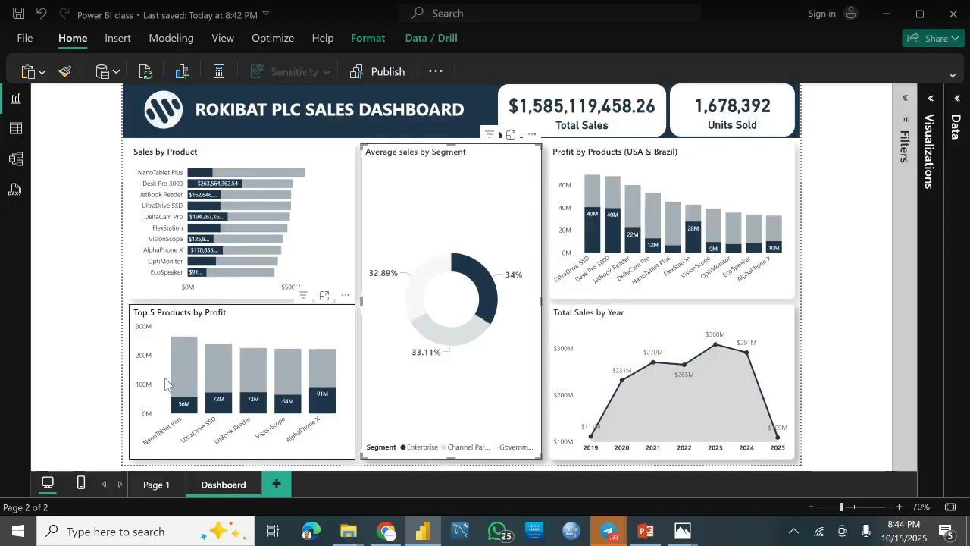
mouse_move(249, 186)
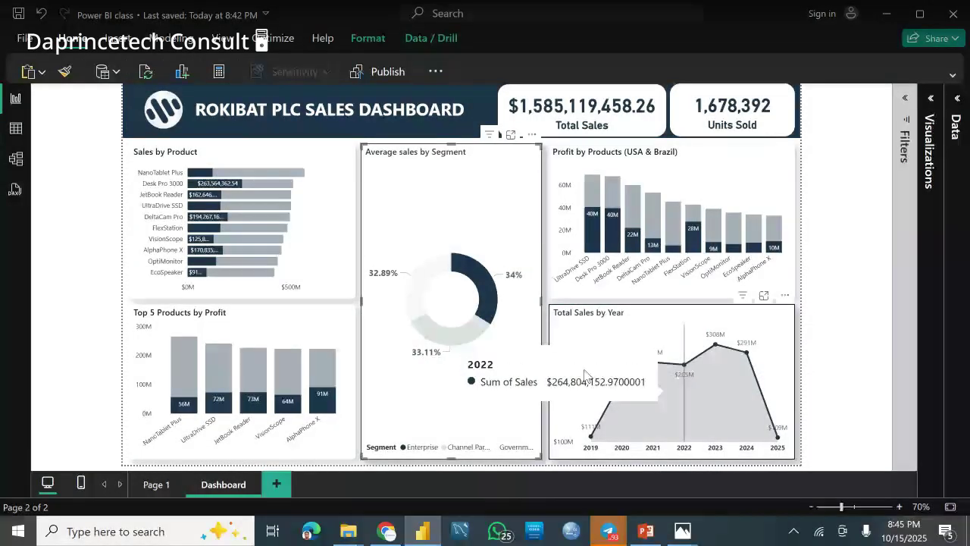
mouse_move(449, 333)
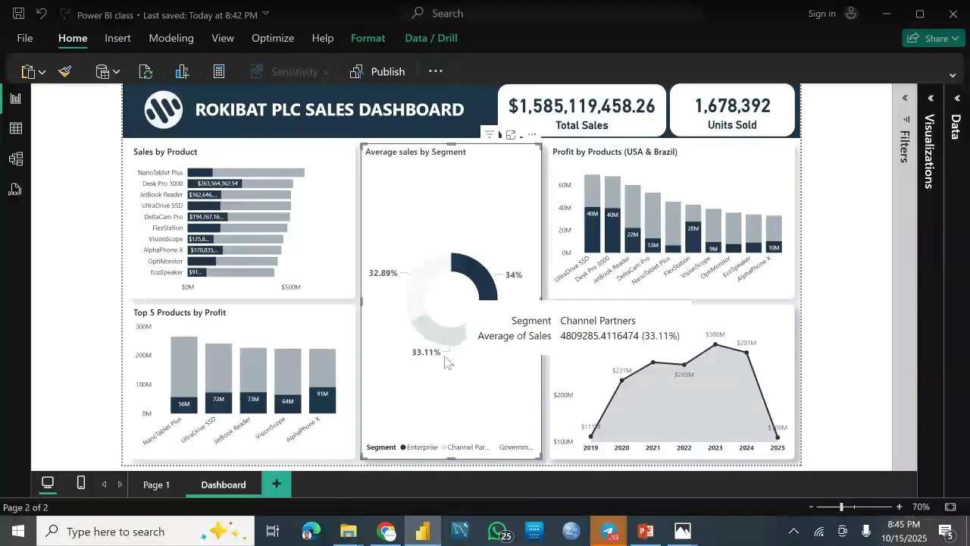
left_click(446, 382)
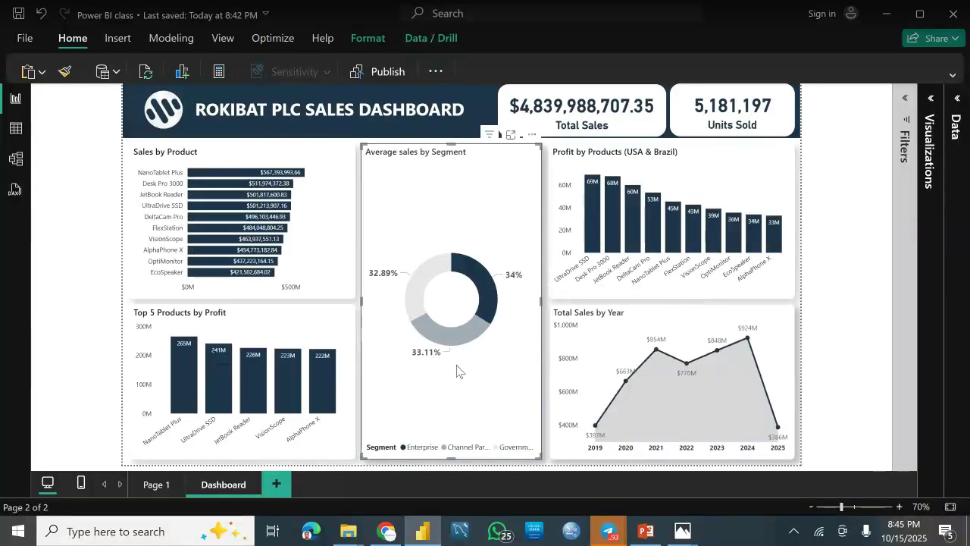
Inspect the Channel Partners slice of the donut chart and leave the dashboard unfiltered with no visual selected
mouse_move(455, 343)
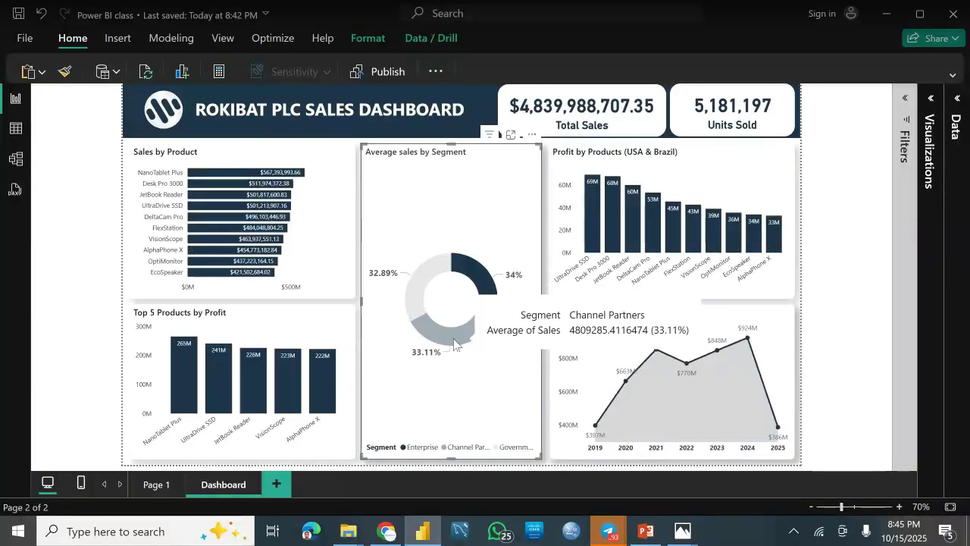
left_click(455, 343)
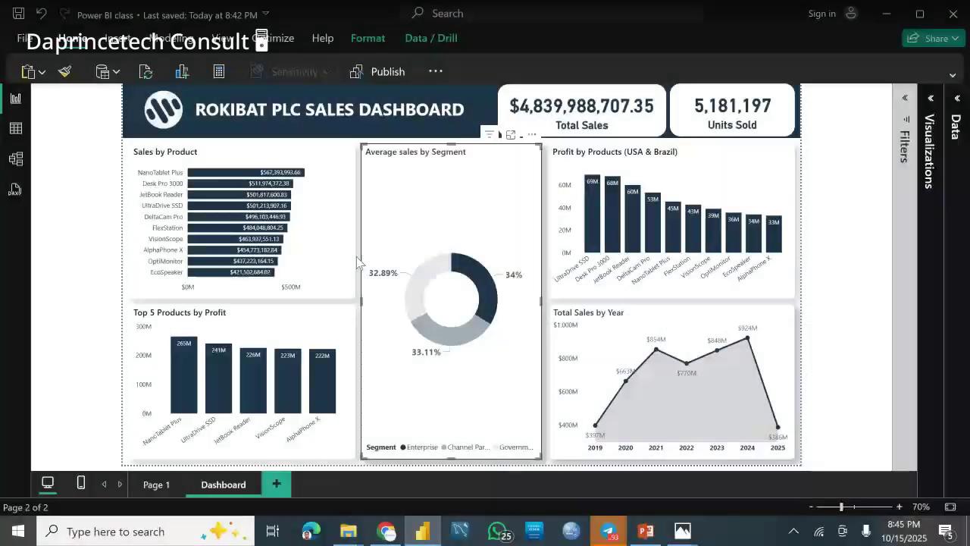
left_click(60, 240)
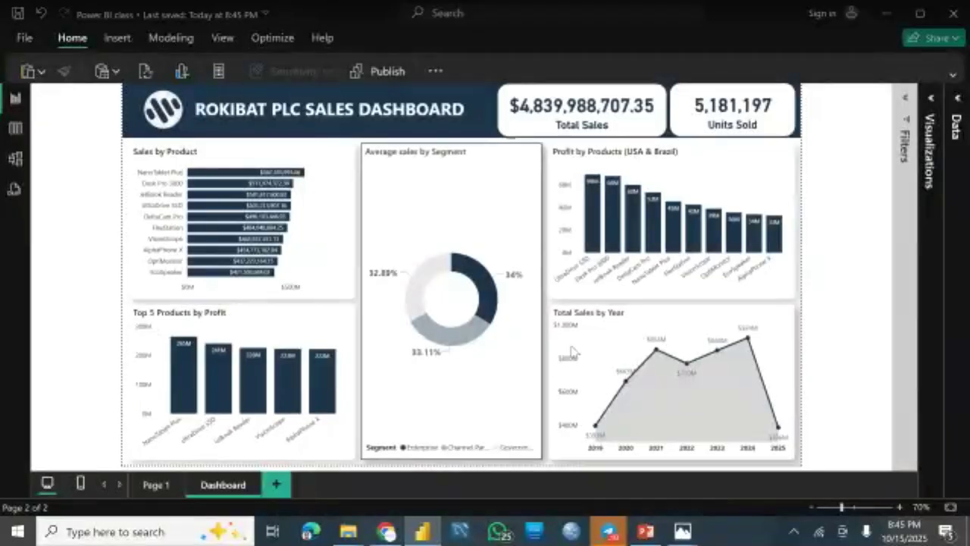
Fine-tune the right edge of the Average sales by Segment visual to even its gap with the neighboring charts, and deselect it
left_click(539, 312)
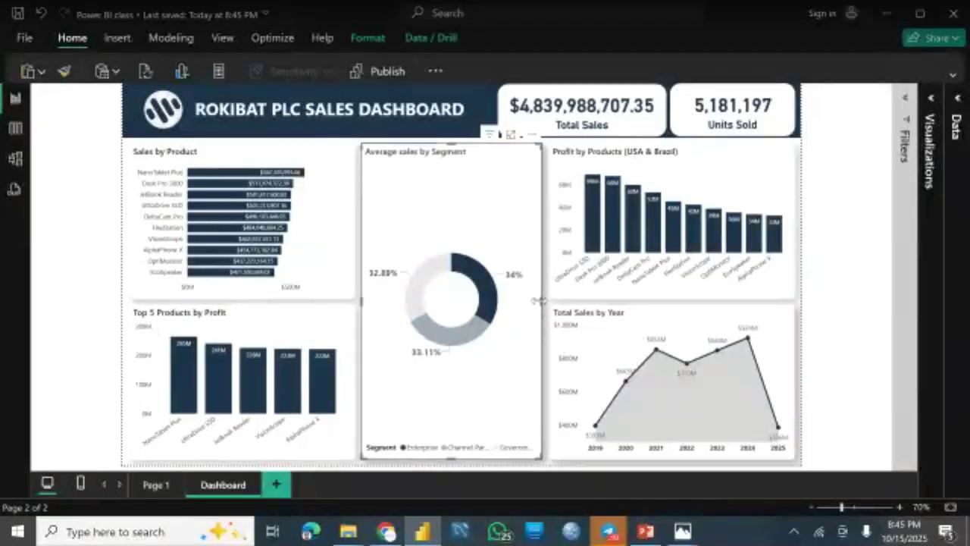
left_click_drag(539, 299, 544, 303)
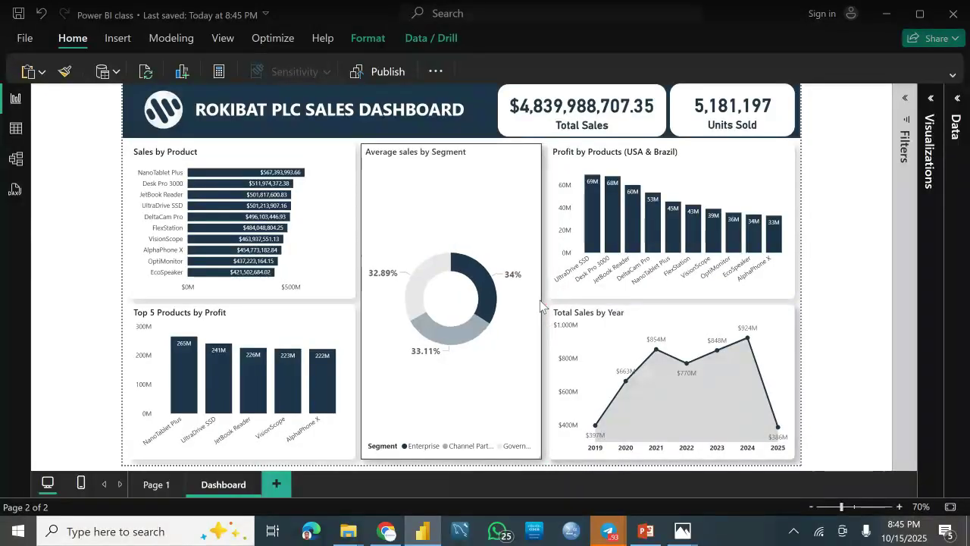
left_click_drag(542, 300, 542, 310)
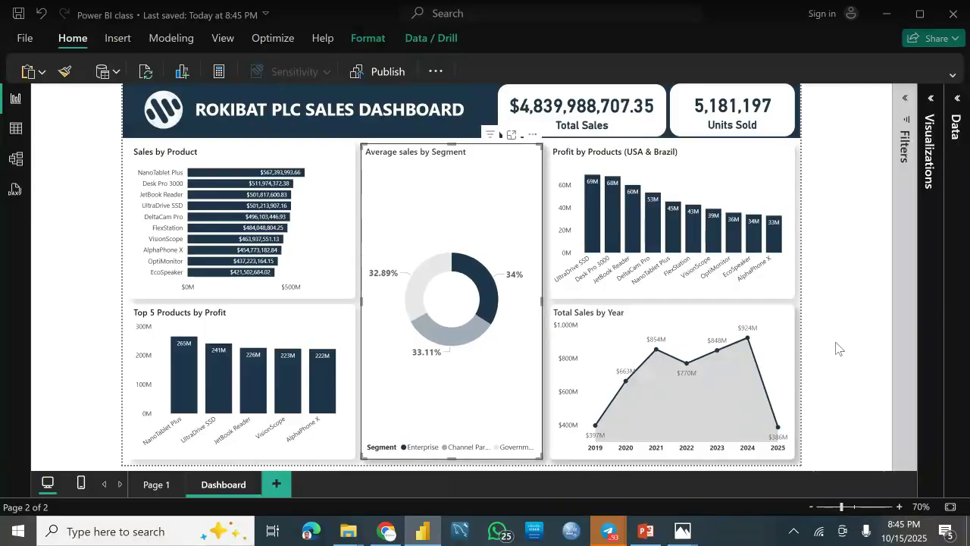
left_click(840, 348)
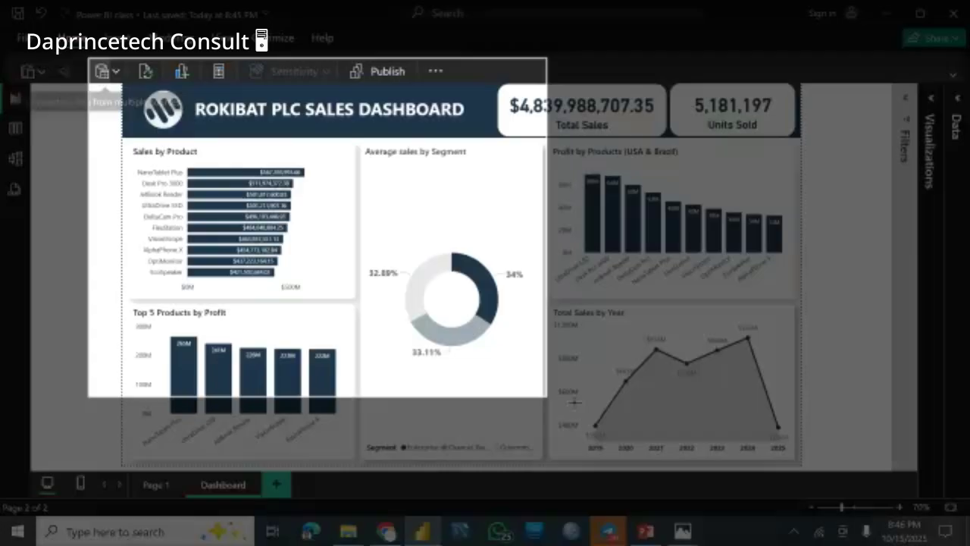
Try to snip a rectangular area around the dashboard and start cropping the capture
left_click_drag(546, 398, 815, 480)
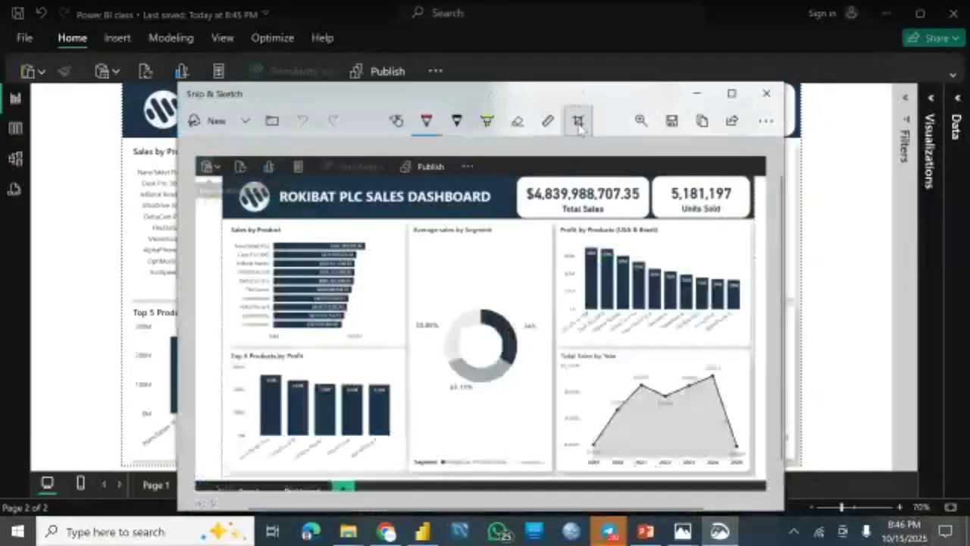
left_click(577, 121)
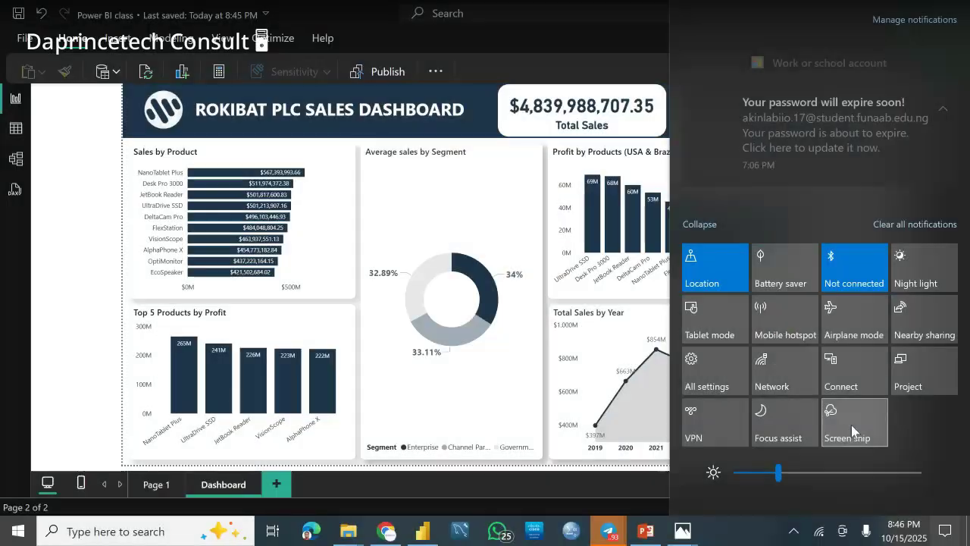
Take a full-screen snip and crop it to the dashboard canvas, from the header banner down to the lower edge of the charts
left_click(852, 425)
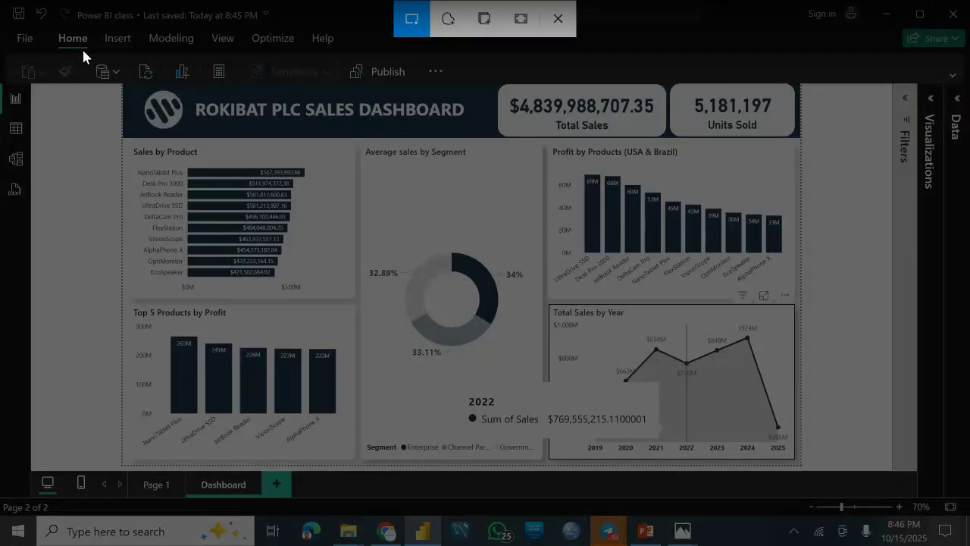
left_click(521, 23)
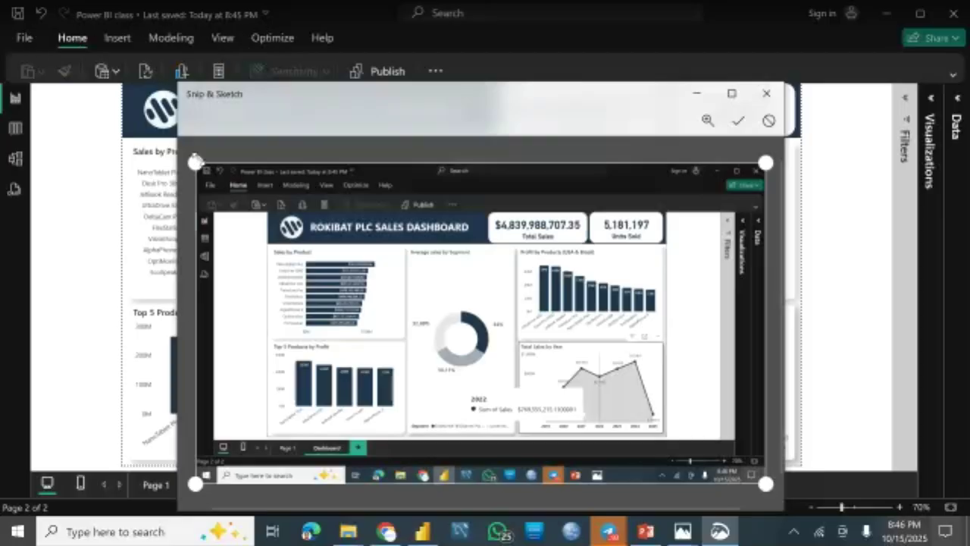
left_click_drag(195, 163, 268, 204)
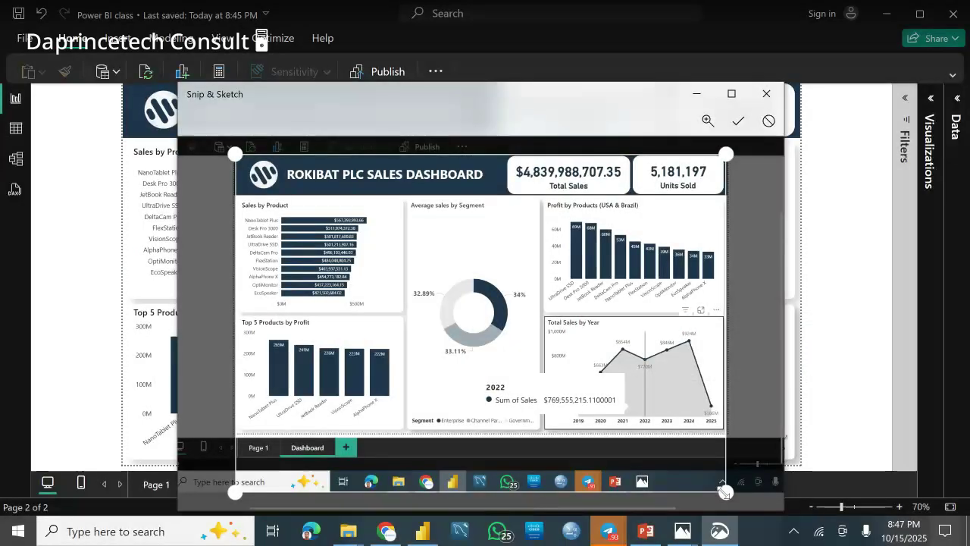
left_click_drag(724, 491, 727, 433)
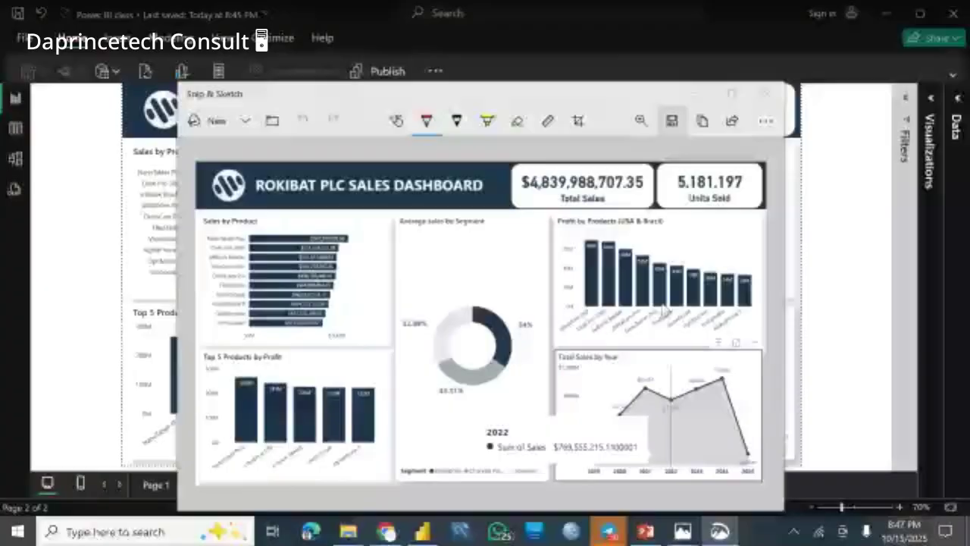
Save the cropped snip as the JPG "Rokibat Financial Dashboard PowerBI" in the Data Analysis Training Presentation folder under Data Analysis Class
key("ctrl+s")
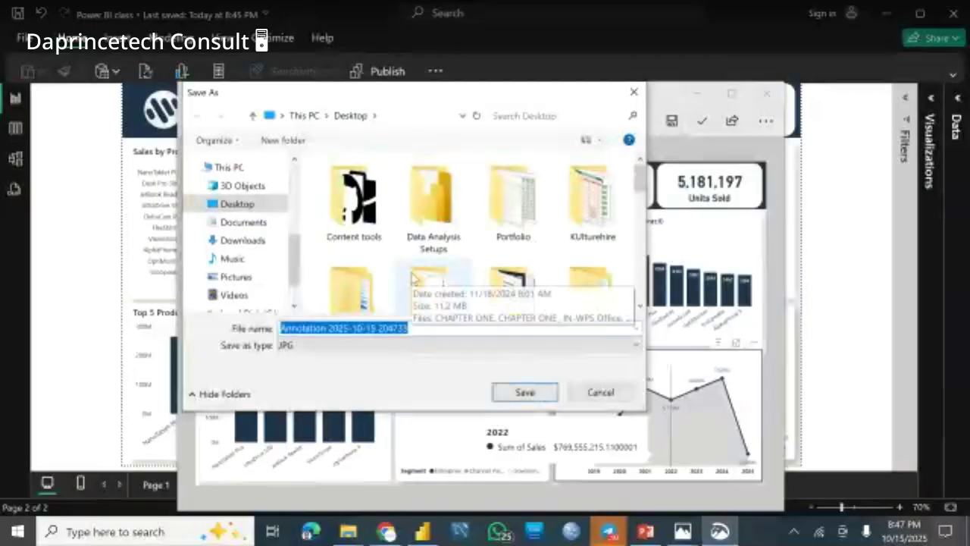
key("BackSpace")
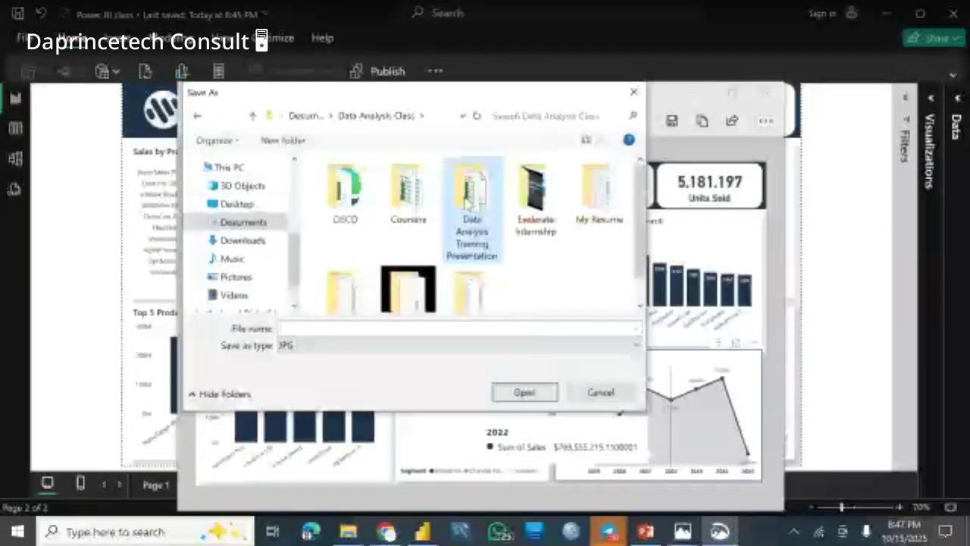
double_click(469, 201)
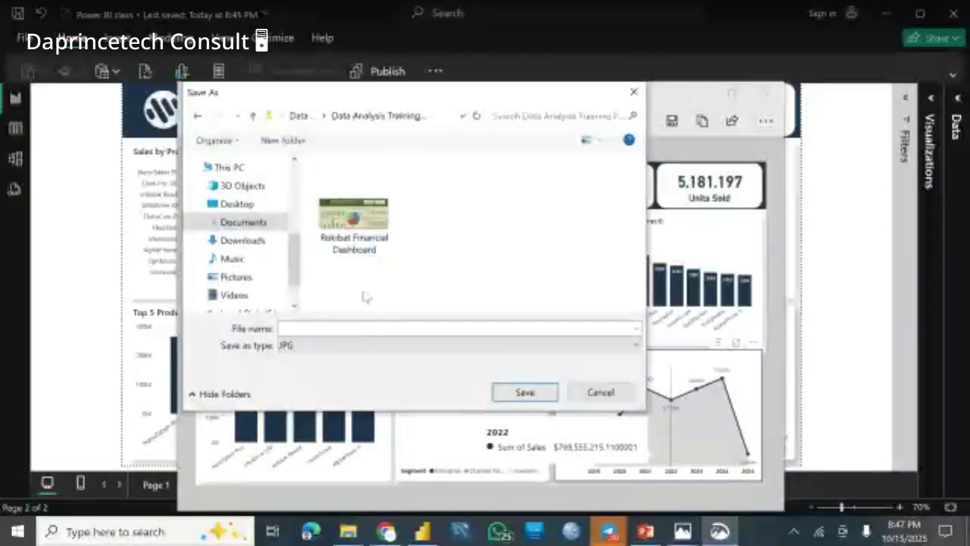
left_click(354, 216)
left_click(414, 327)
double_click(415, 328)
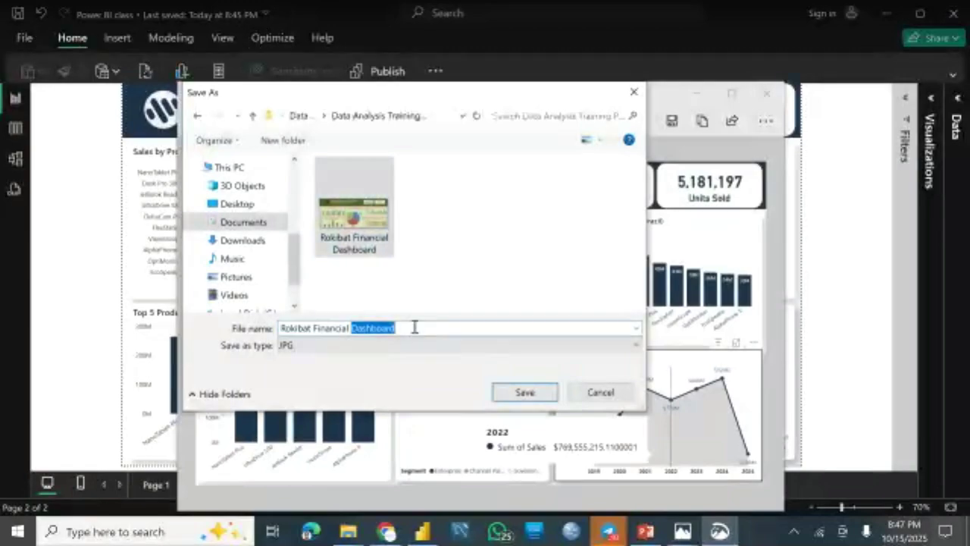
left_click(415, 327)
type("Po")
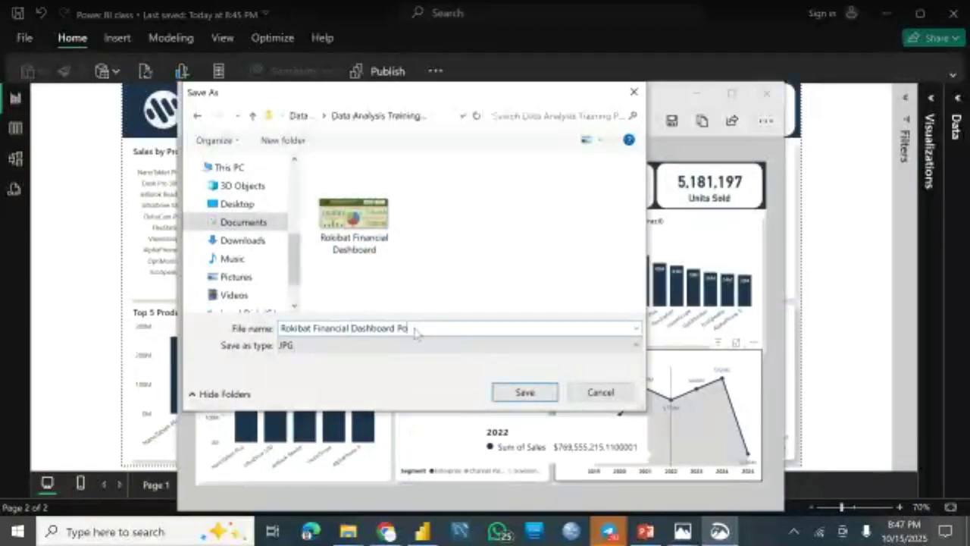
type("werBI")
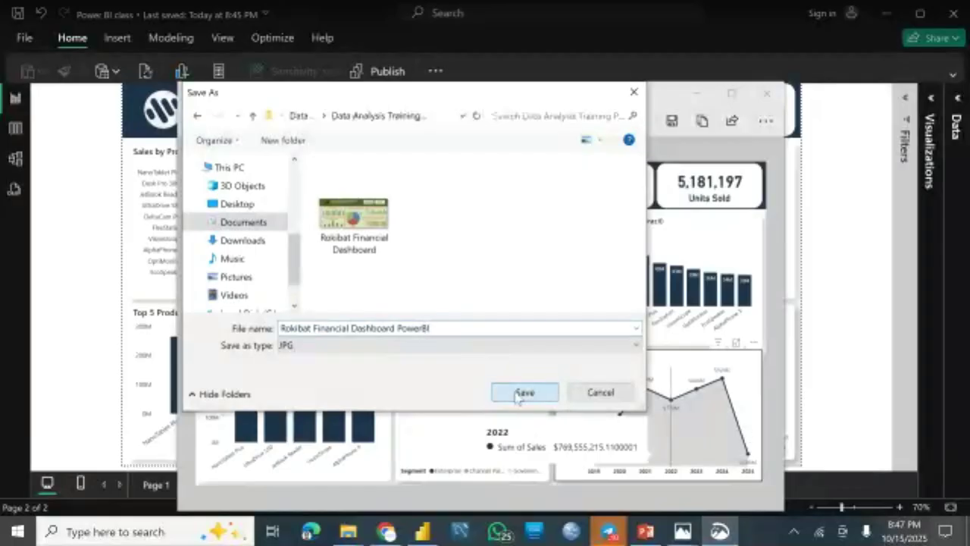
left_click(524, 392)
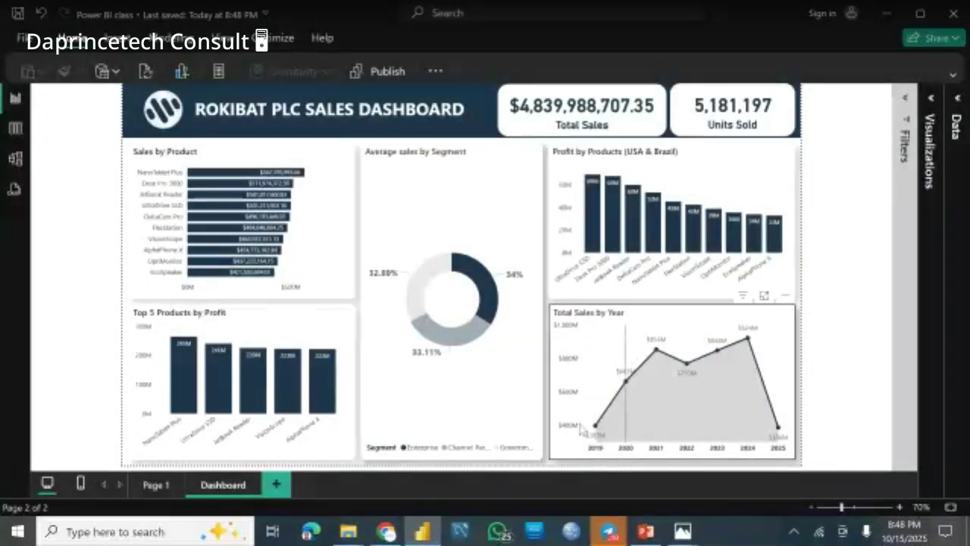
Switch to the Telegram video chat window and request to stop recording the video chat
mouse_move(606, 535)
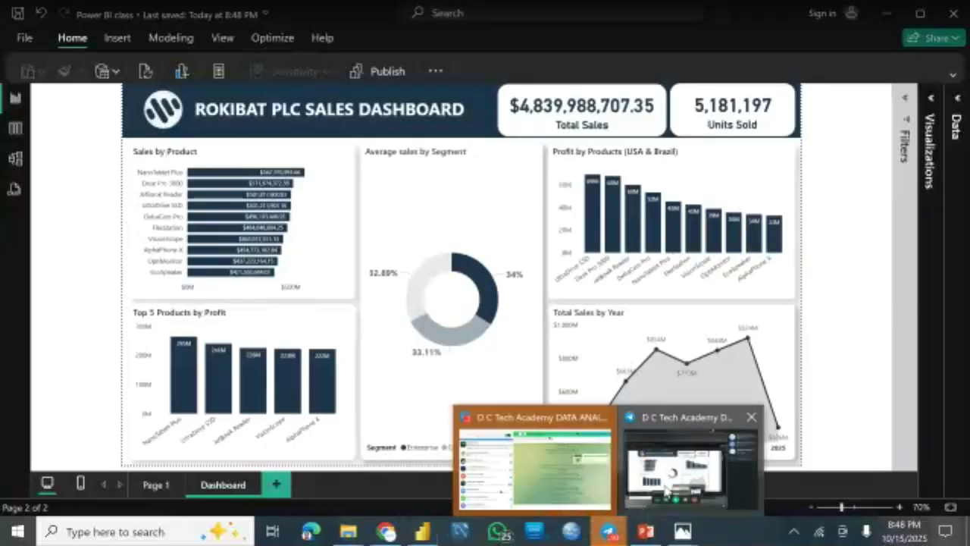
left_click(666, 491)
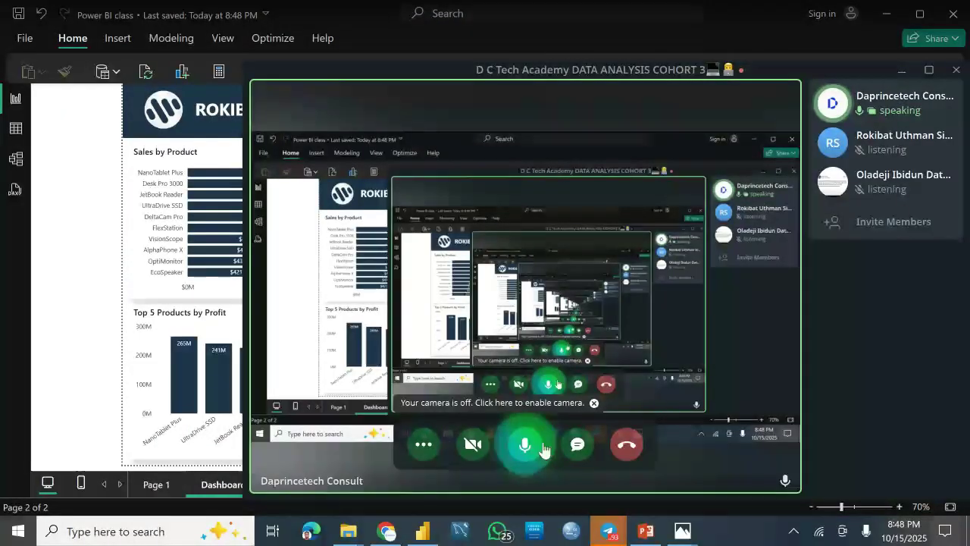
left_click(421, 448)
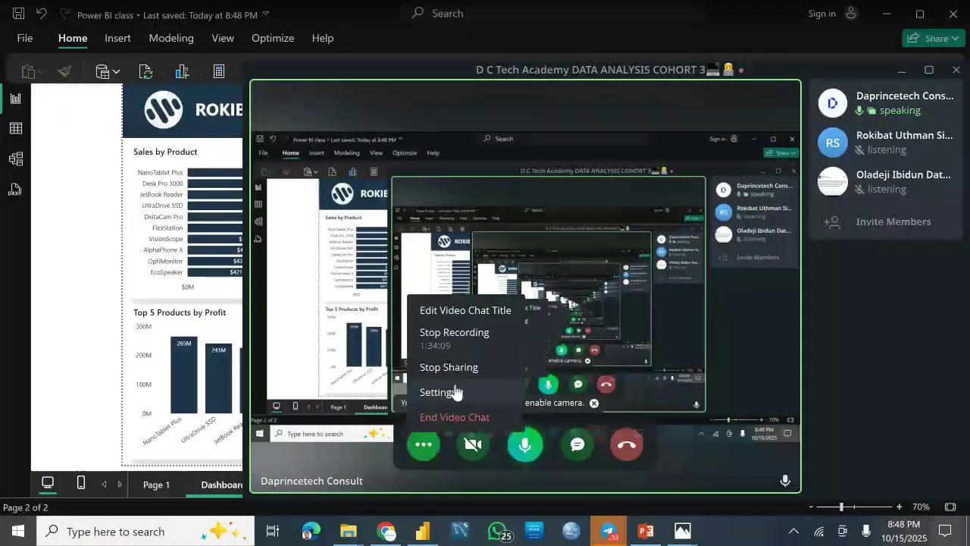
left_click(453, 335)
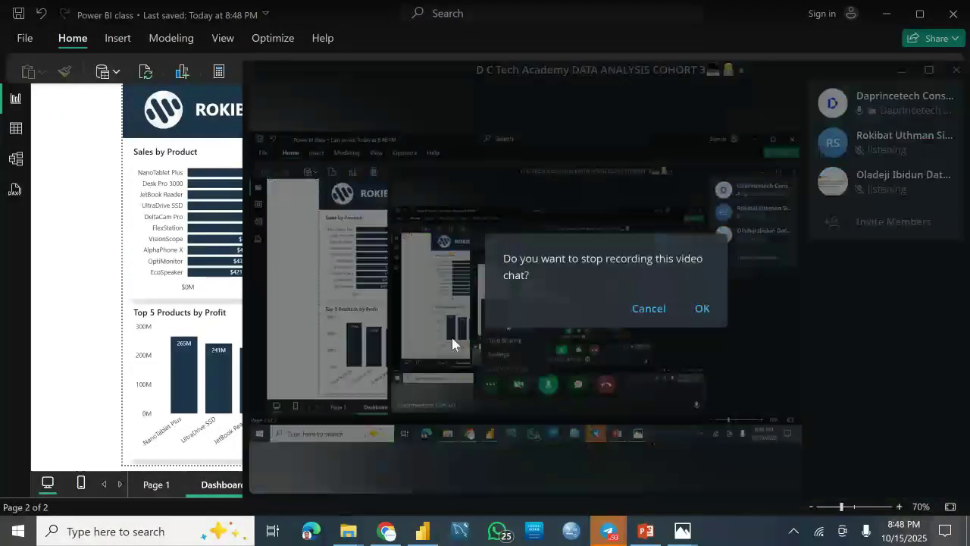